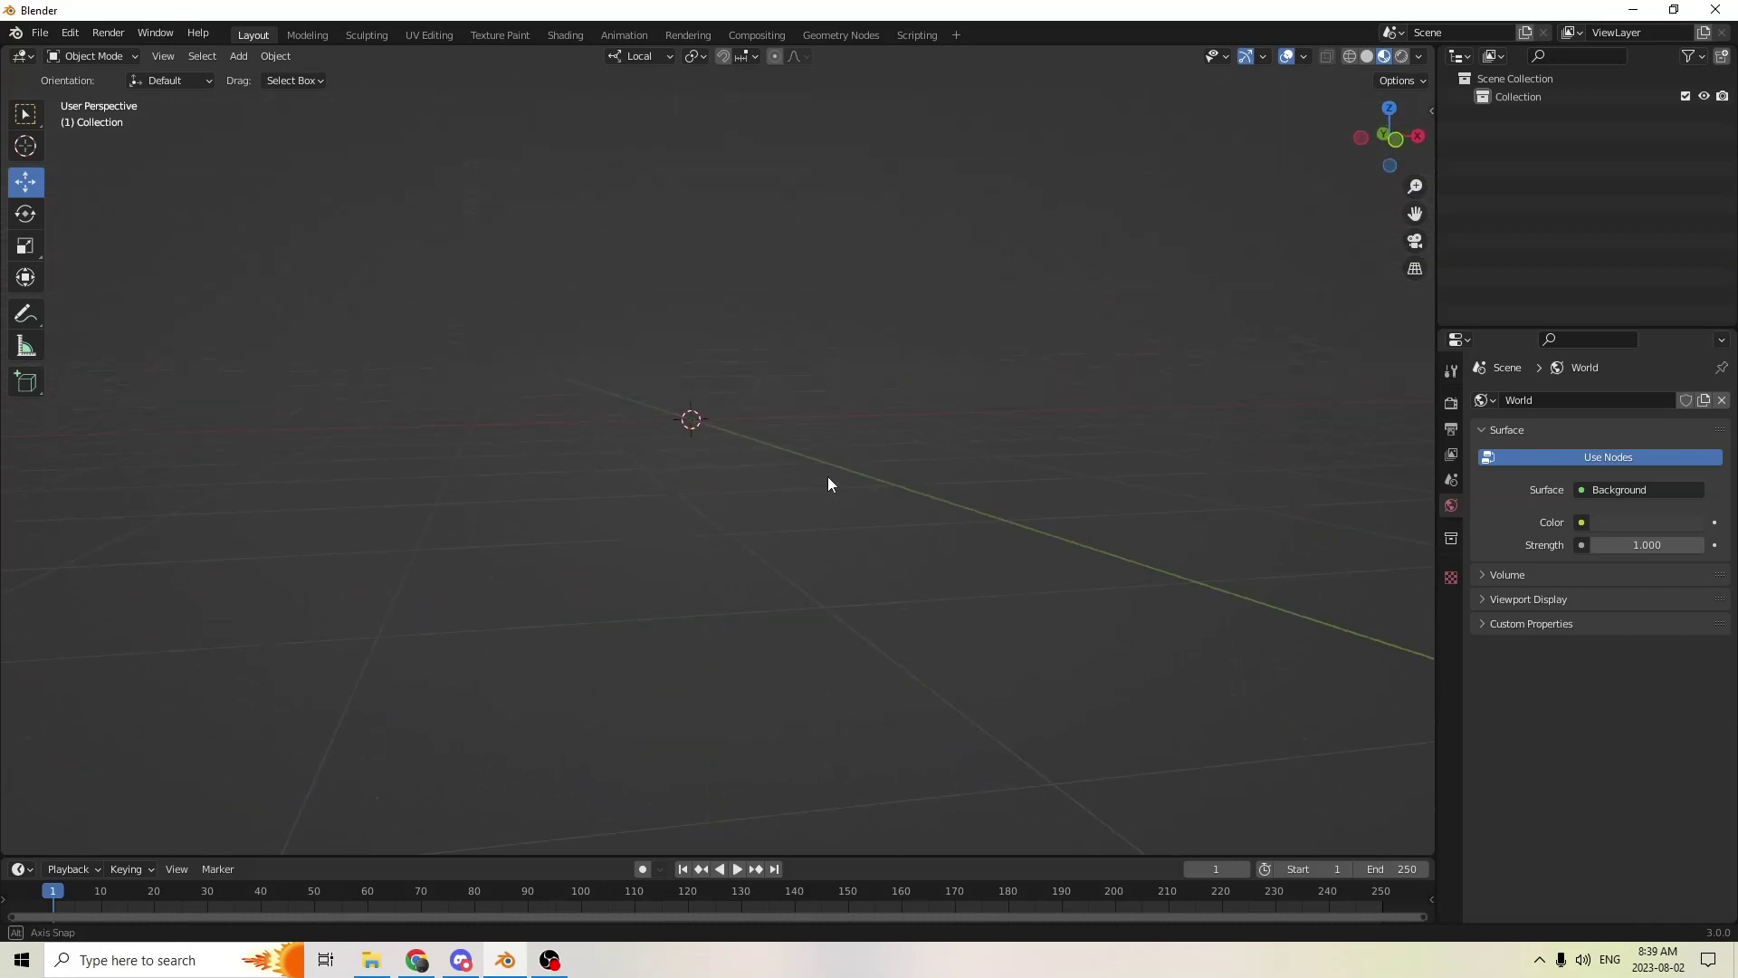
# - Add a cube to the scene and switch the viewport to solid shading
pyautogui.moveTo(1419, 217); pyautogui.dragTo(1054, 320)
pyautogui.hotkey('shift', 'a')
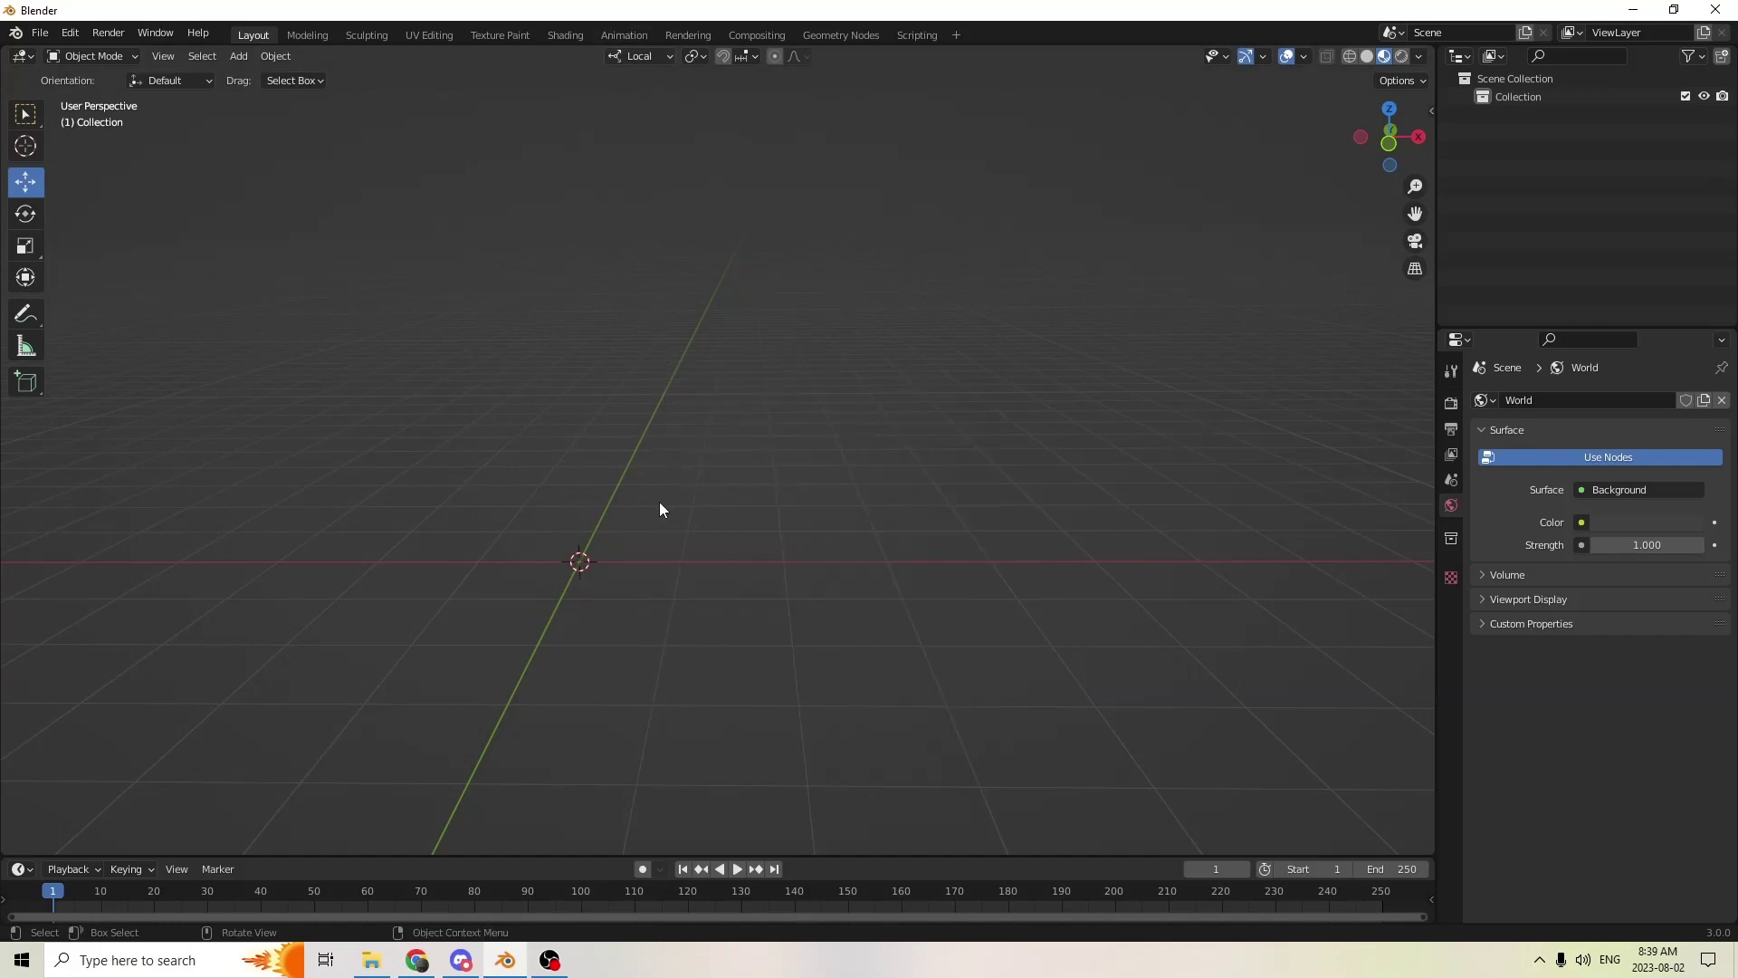
pyautogui.moveTo(659, 502)
pyautogui.mouseDown(button='middle')
pyautogui.moveTo(721, 532)
pyautogui.moveTo(665, 534)
pyautogui.mouseUp(button='middle')
pyautogui.hotkey('shift', 'a')
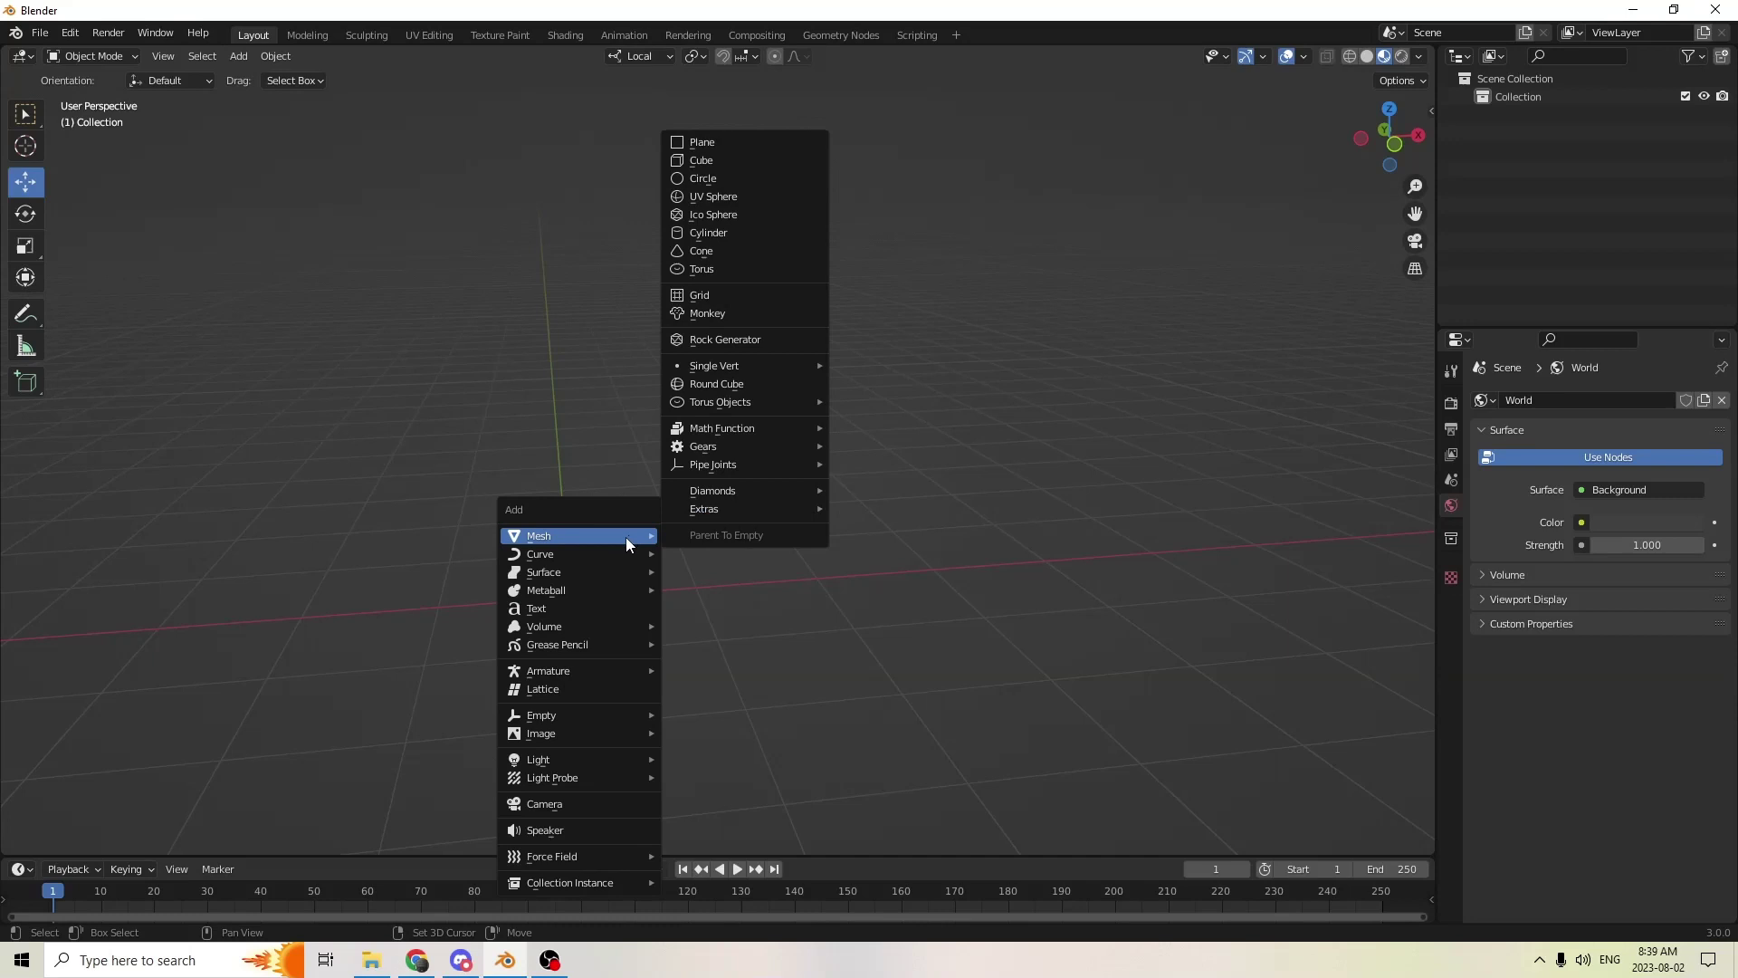
pyautogui.click(708, 164)
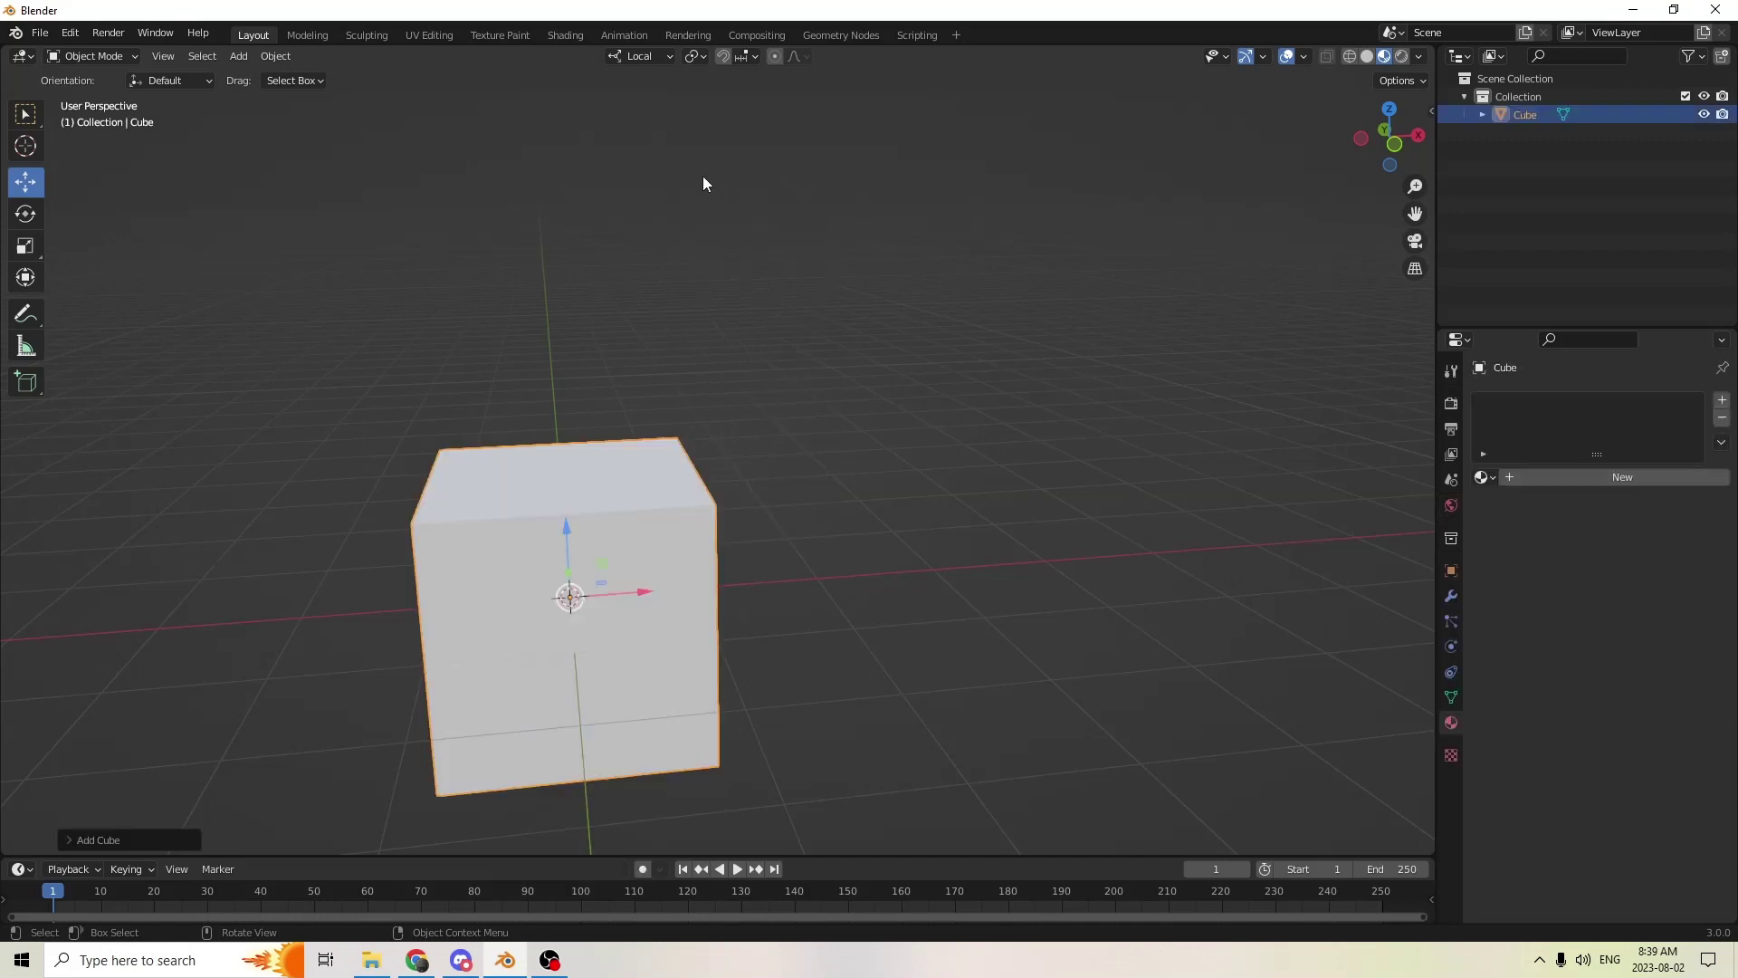
pyautogui.moveTo(702, 175); pyautogui.dragTo(834, 146, button='middle')
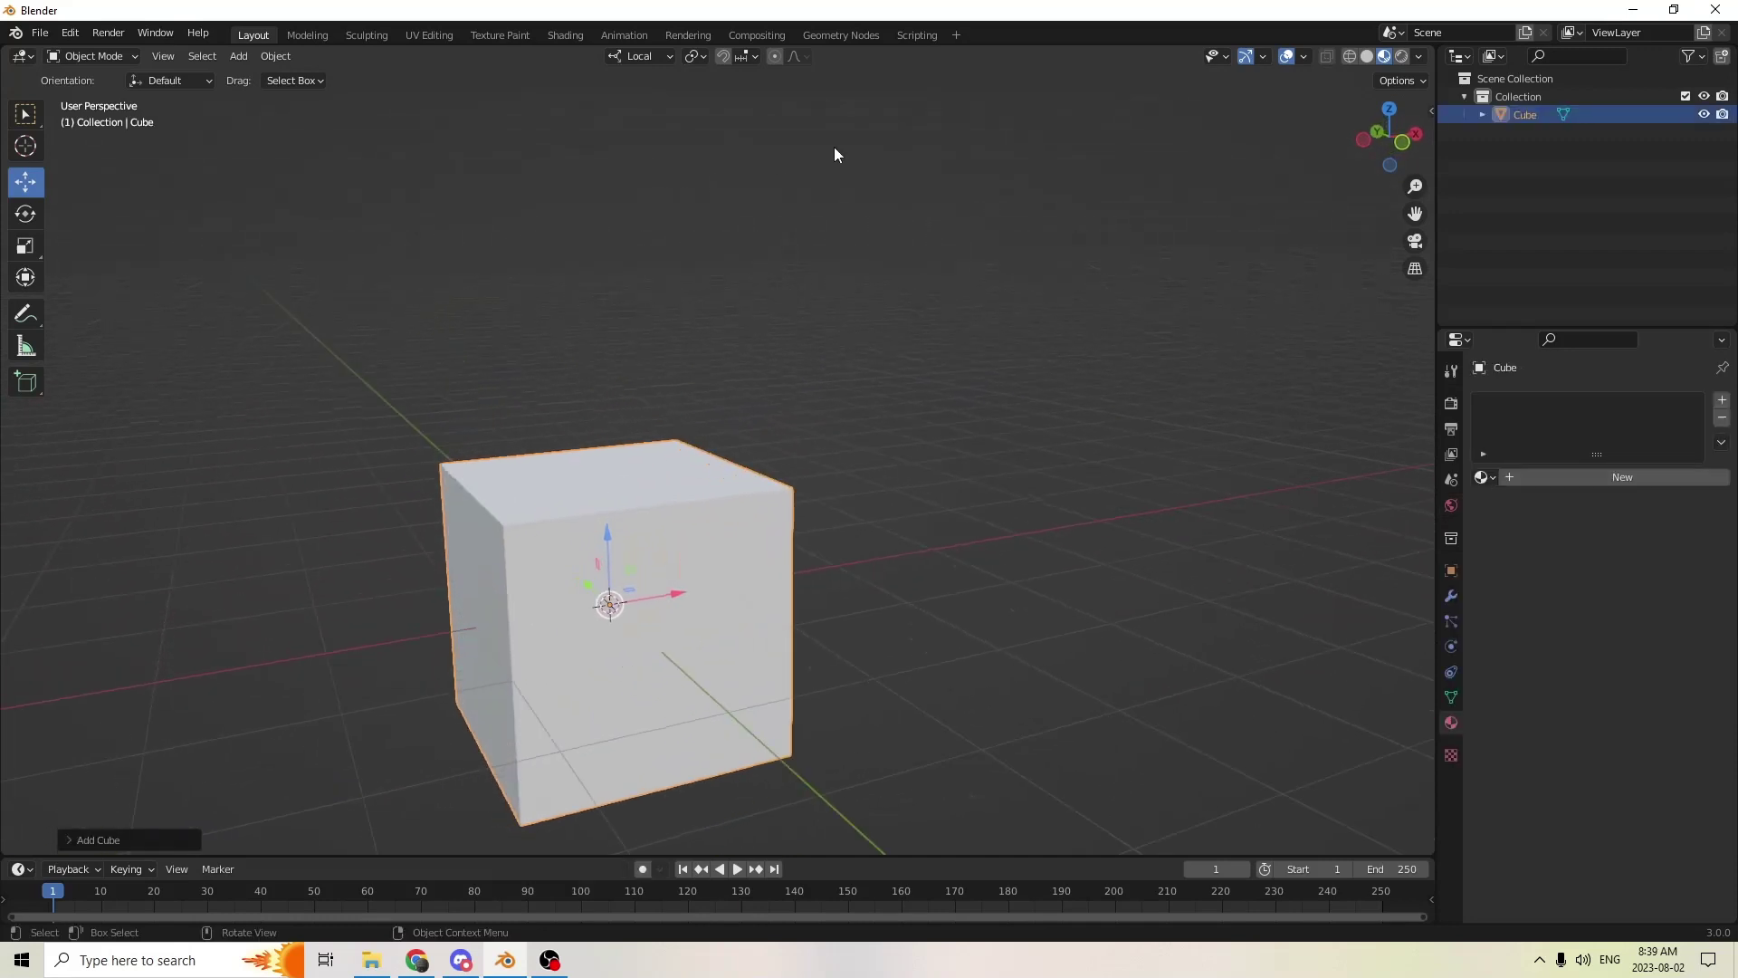
pyautogui.click(1367, 56)
pyautogui.moveTo(905, 349); pyautogui.dragTo(896, 303, button='middle')
# - Stretch the cube into a tall column along Z and duplicate it
pyautogui.click(27, 249)
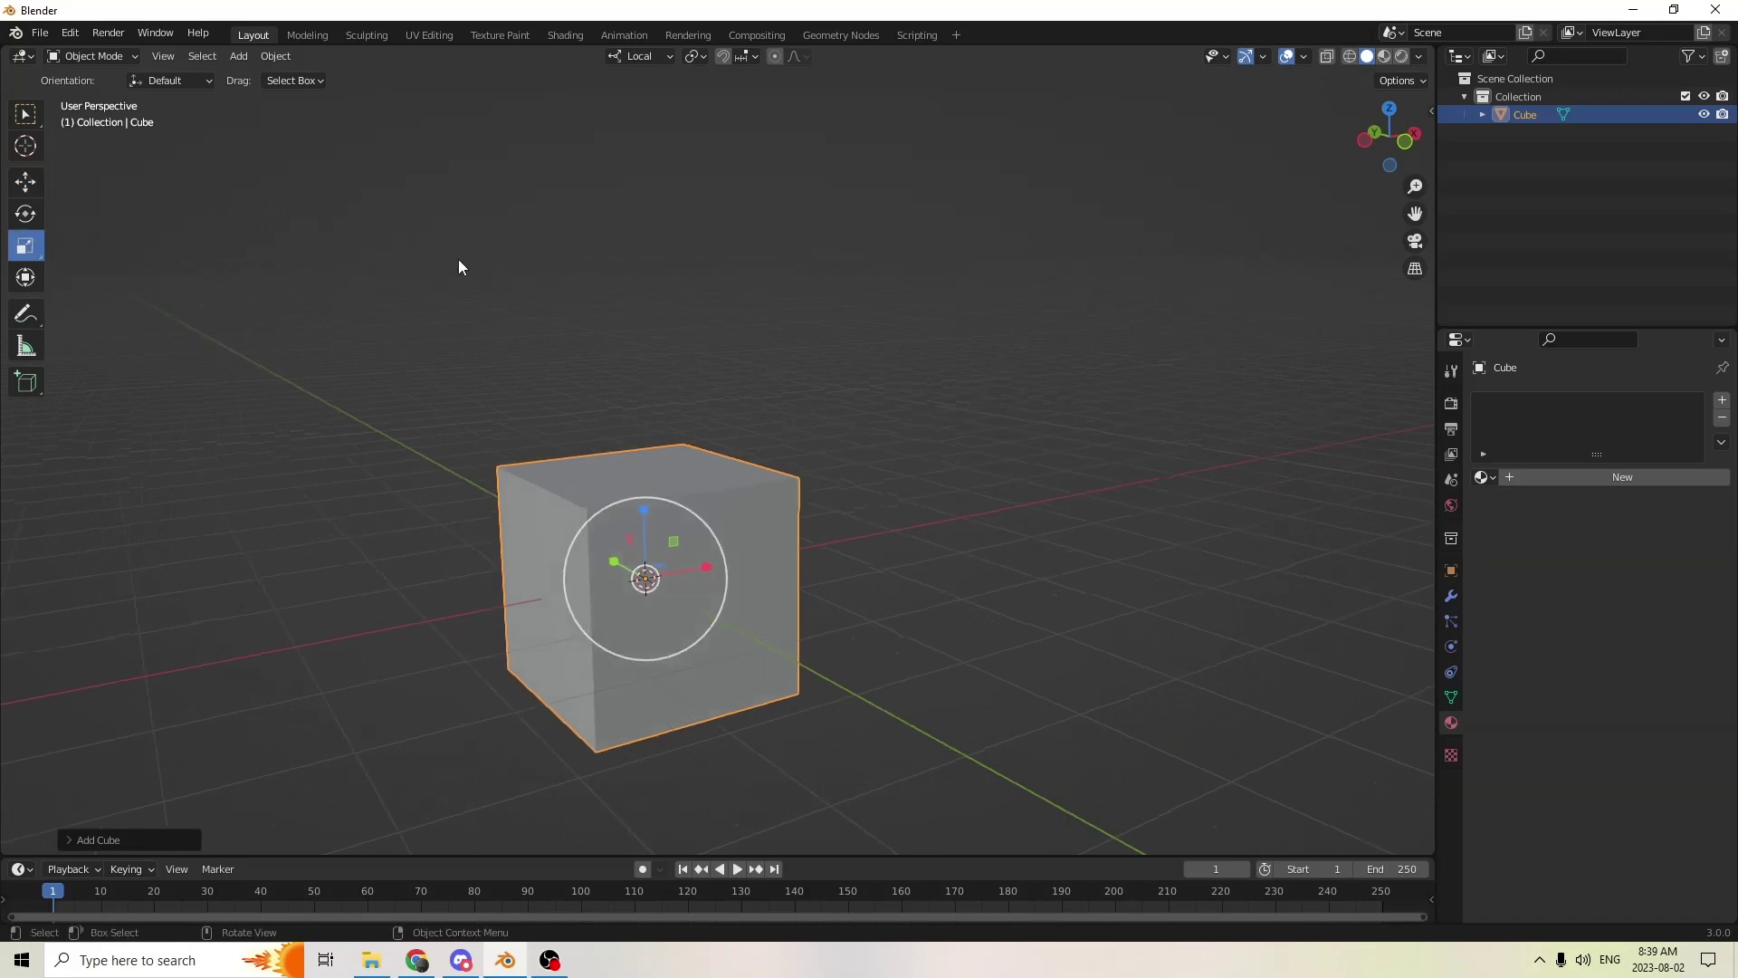
pyautogui.moveTo(637, 512); pyautogui.dragTo(631, 258)
pyautogui.moveTo(709, 285); pyautogui.dragTo(608, 342, button='middle')
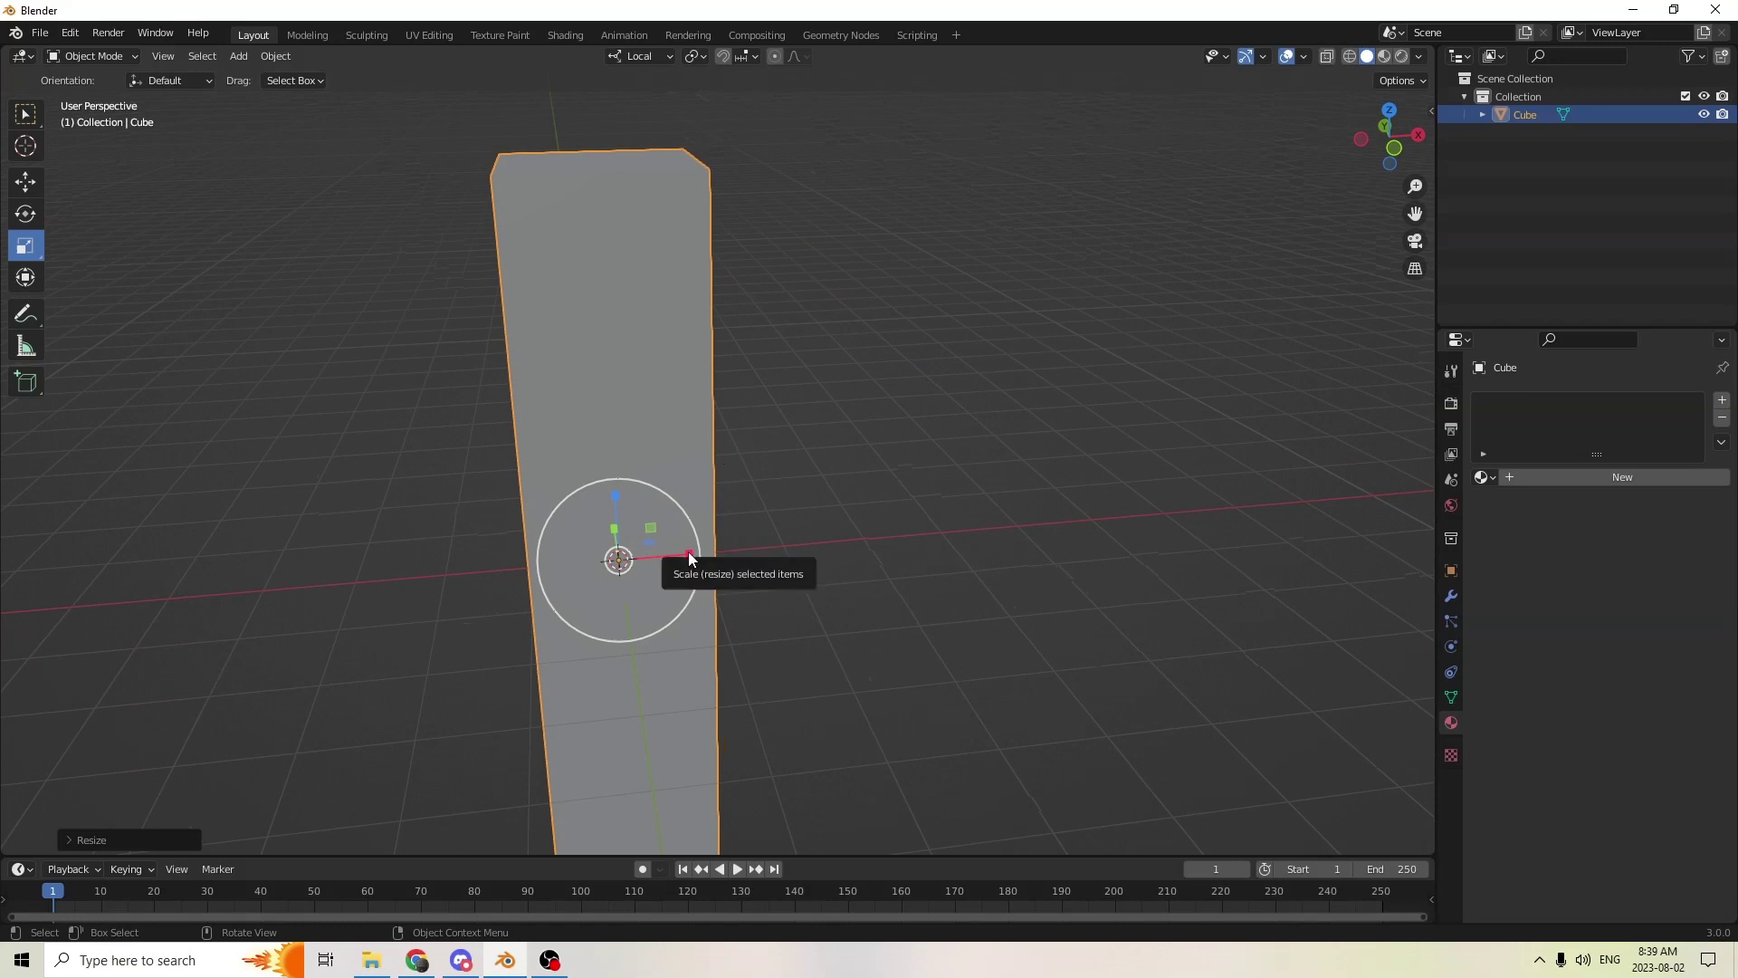
pyautogui.moveTo(687, 551); pyautogui.dragTo(714, 440, button='middle')
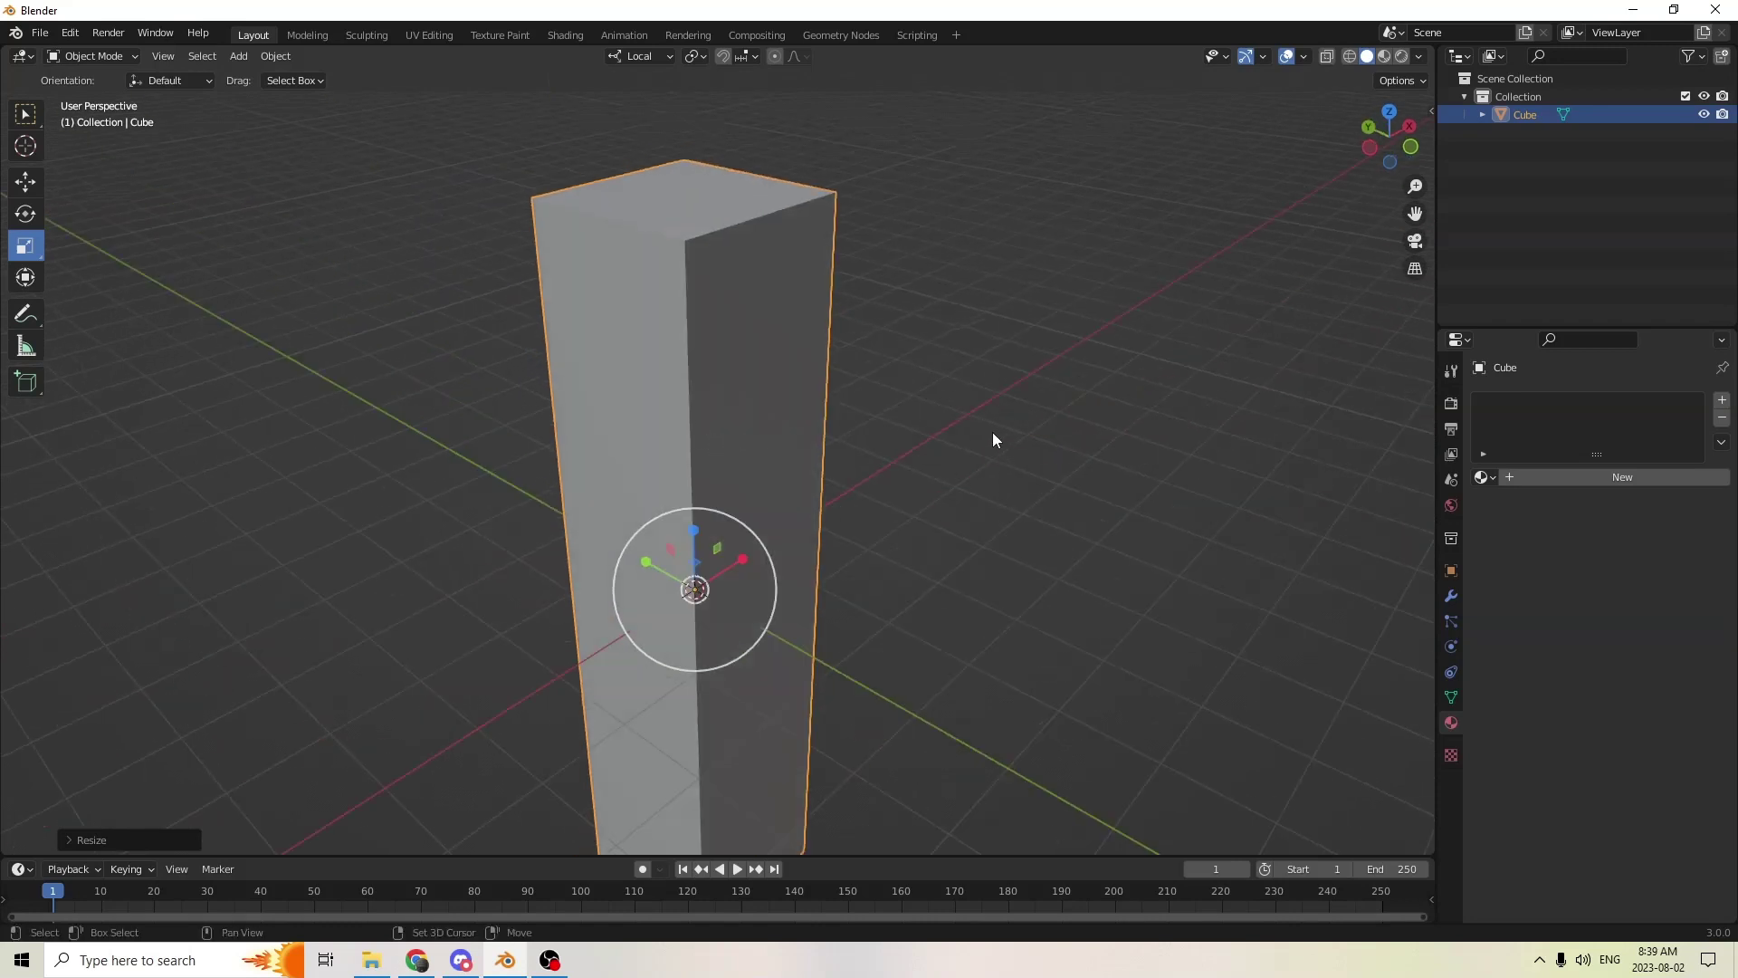
pyautogui.hotkey('shift', 'd')
# - Keep Cube.001 in place and enlarge it uniformly and along Y
pyautogui.rightClick(1117, 427)
pyautogui.moveTo(1117, 428); pyautogui.dragTo(9, 251, button='middle')
pyautogui.moveTo(392, 215); pyautogui.dragTo(894, 314, button='middle')
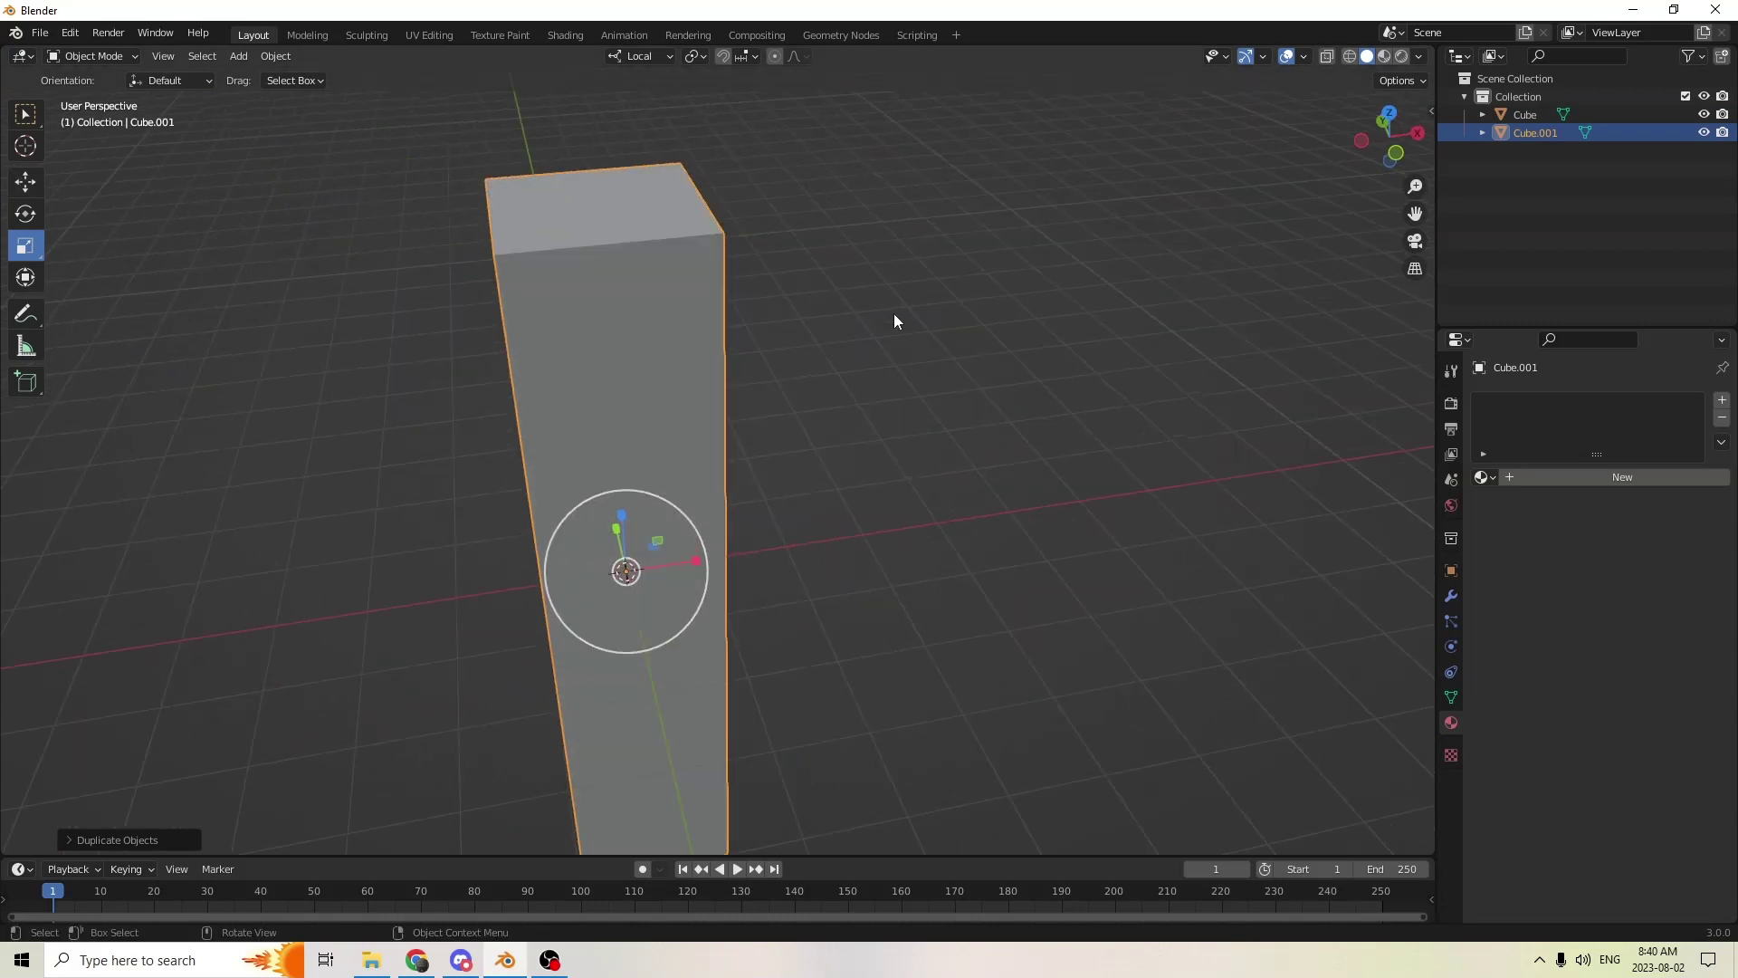
pyautogui.moveTo(703, 557); pyautogui.dragTo(708, 558)
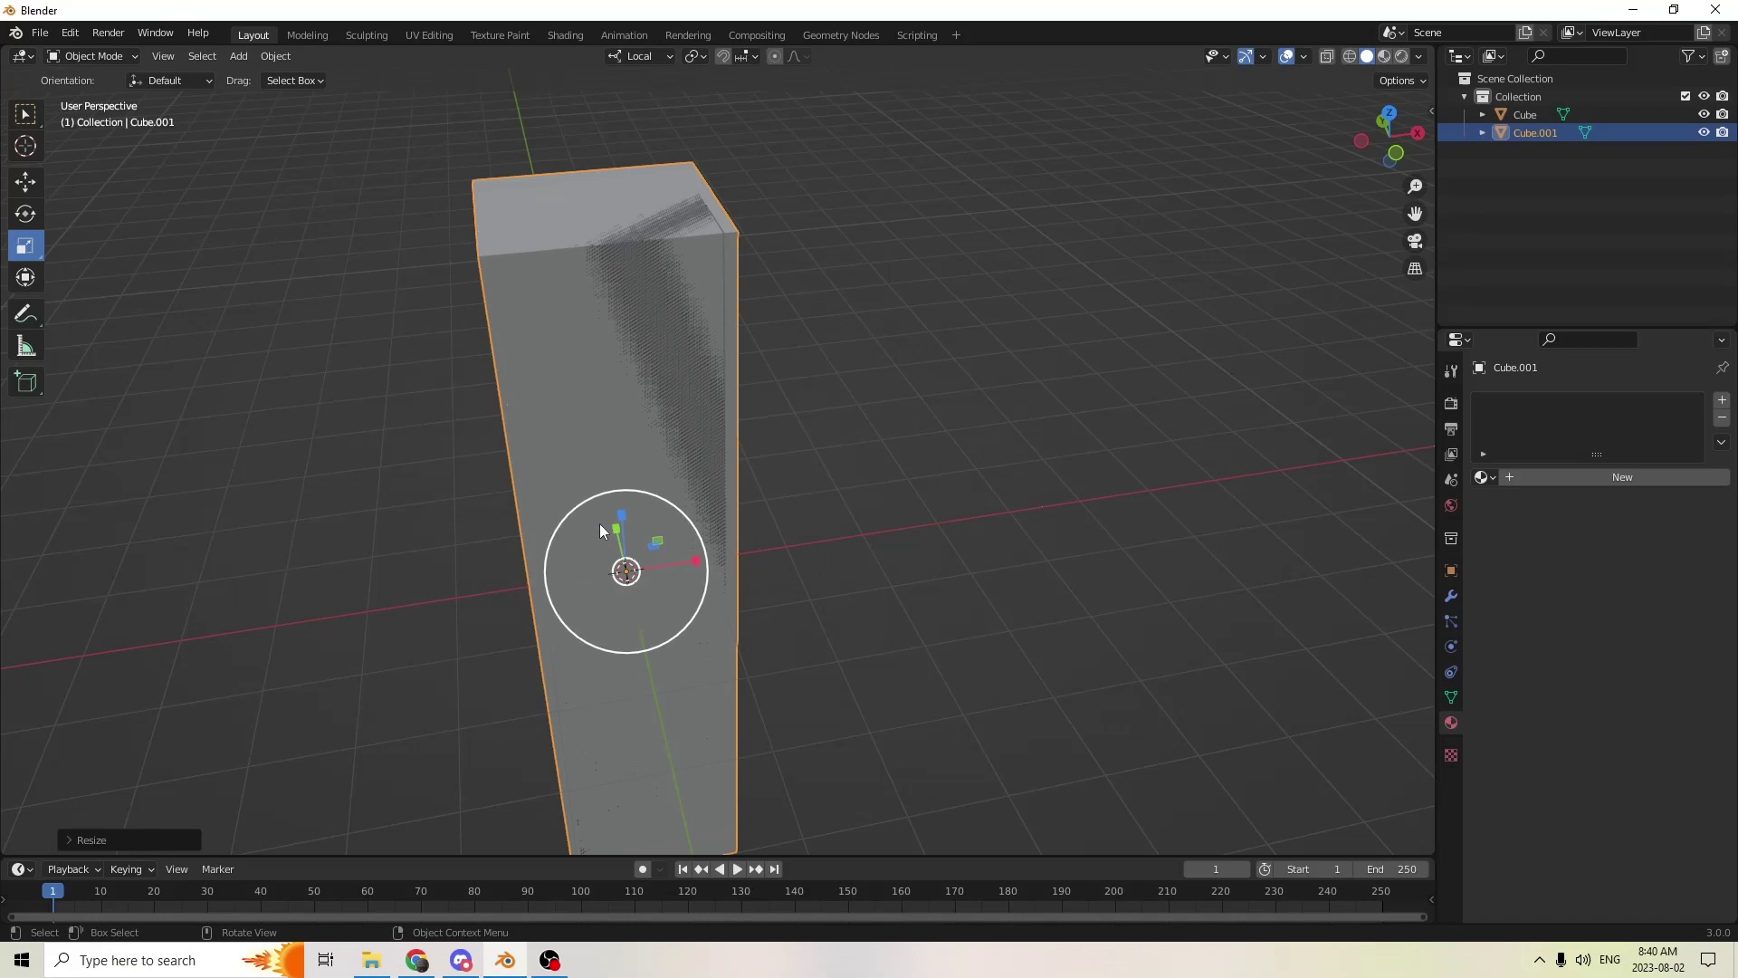
pyautogui.moveTo(599, 524); pyautogui.dragTo(738, 514, button='middle')
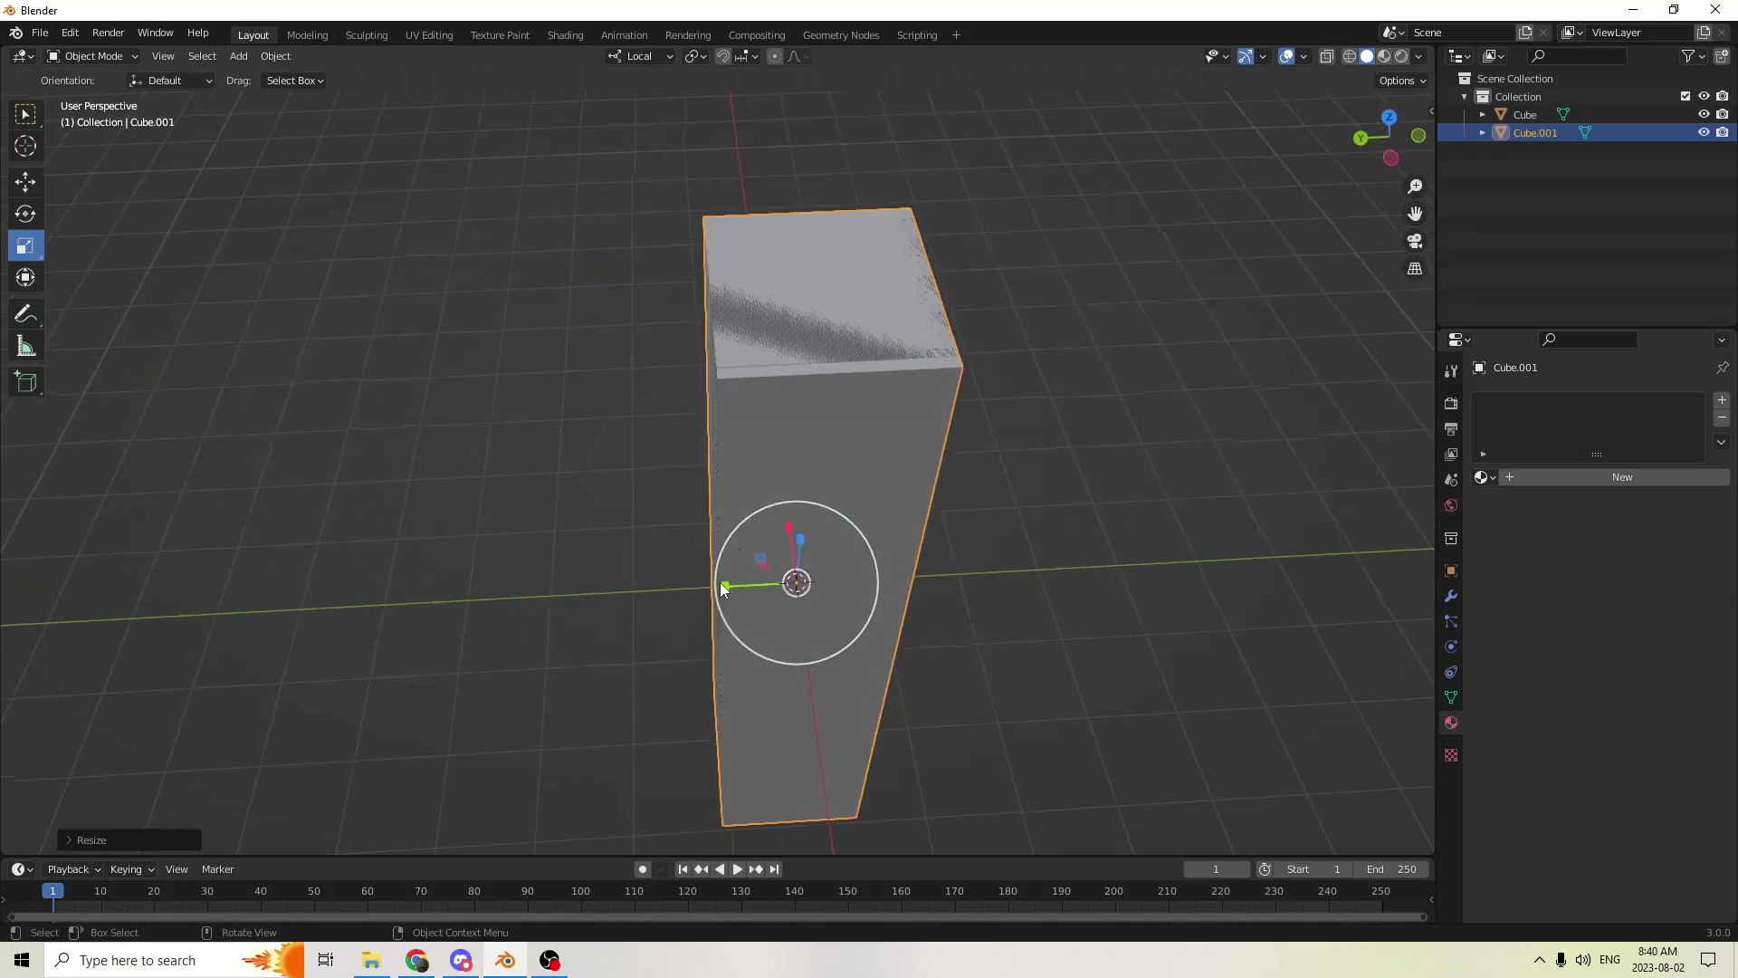
pyautogui.moveTo(720, 584); pyautogui.dragTo(711, 584)
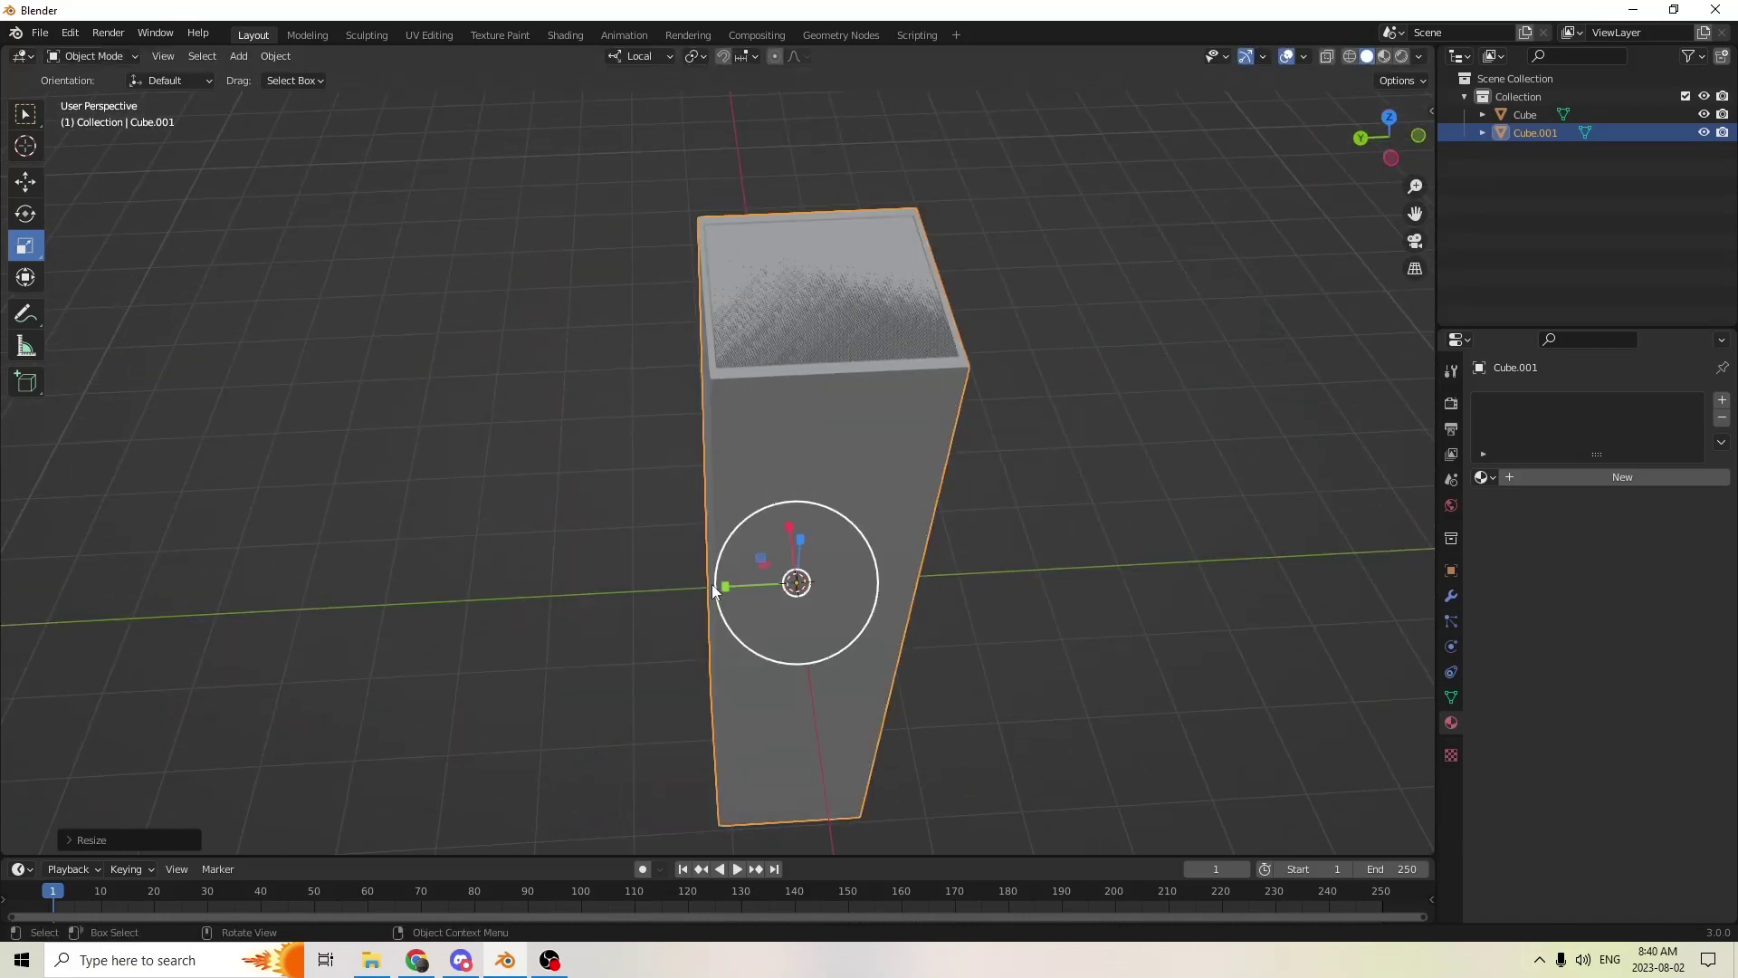
pyautogui.moveTo(711, 584); pyautogui.dragTo(668, 385, button='middle')
# - Shorten the original Cube along Z to about 0.92 and slide it along Y
pyautogui.click(665, 388)
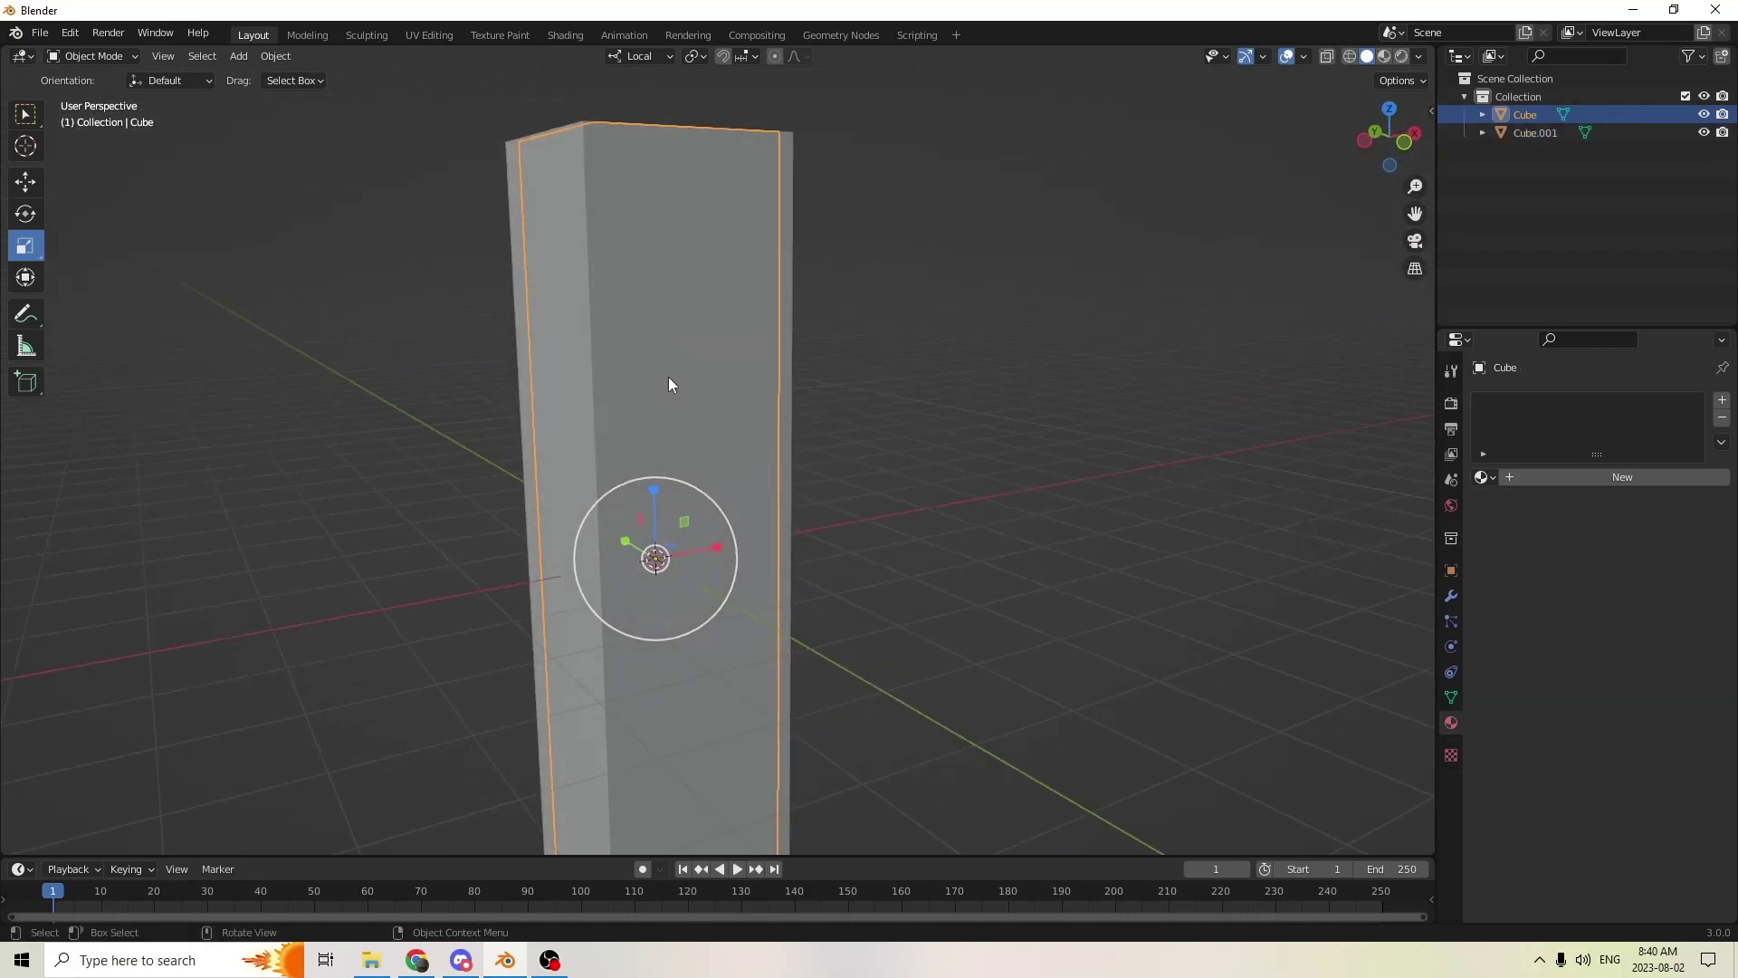
pyautogui.moveTo(653, 494)
pyautogui.mouseDown()
pyautogui.moveTo(652, 508)
pyautogui.moveTo(648, 489)
pyautogui.mouseUp()
pyautogui.moveTo(645, 490)
pyautogui.mouseDown(button='middle')
pyautogui.moveTo(686, 521)
pyautogui.moveTo(650, 501)
pyautogui.mouseUp(button='middle')
pyautogui.click(20, 184)
pyautogui.moveTo(666, 565); pyautogui.dragTo(677, 564)
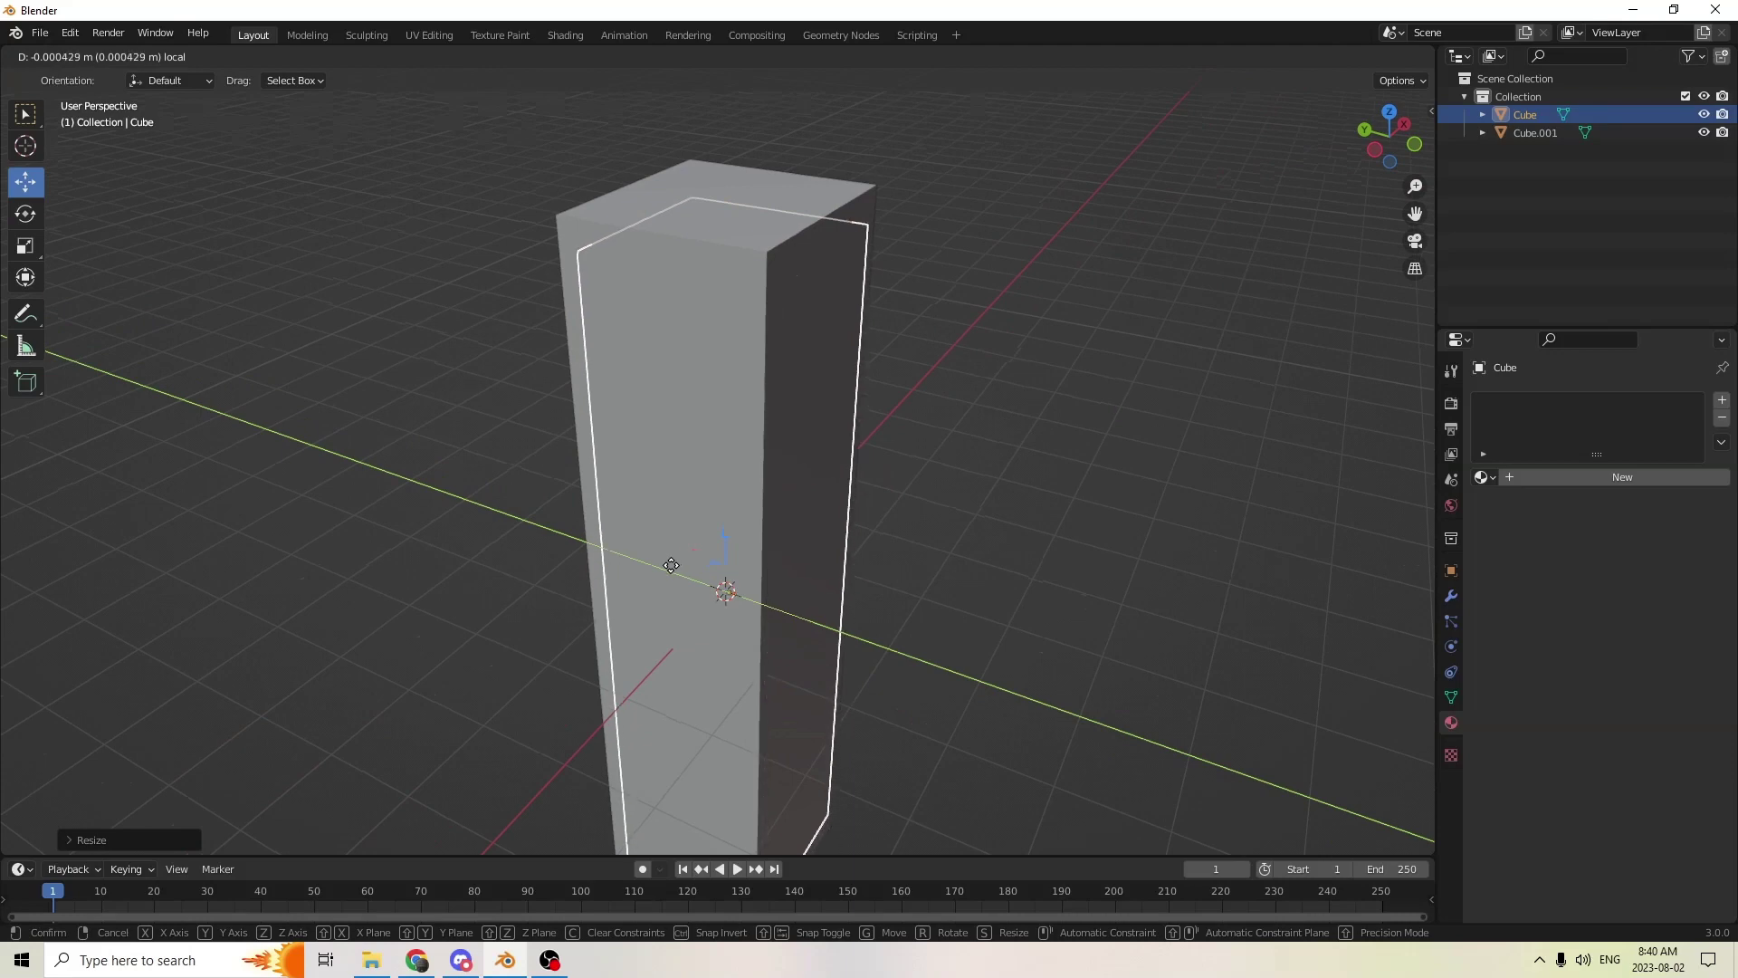
pyautogui.moveTo(677, 565); pyautogui.dragTo(679, 563)
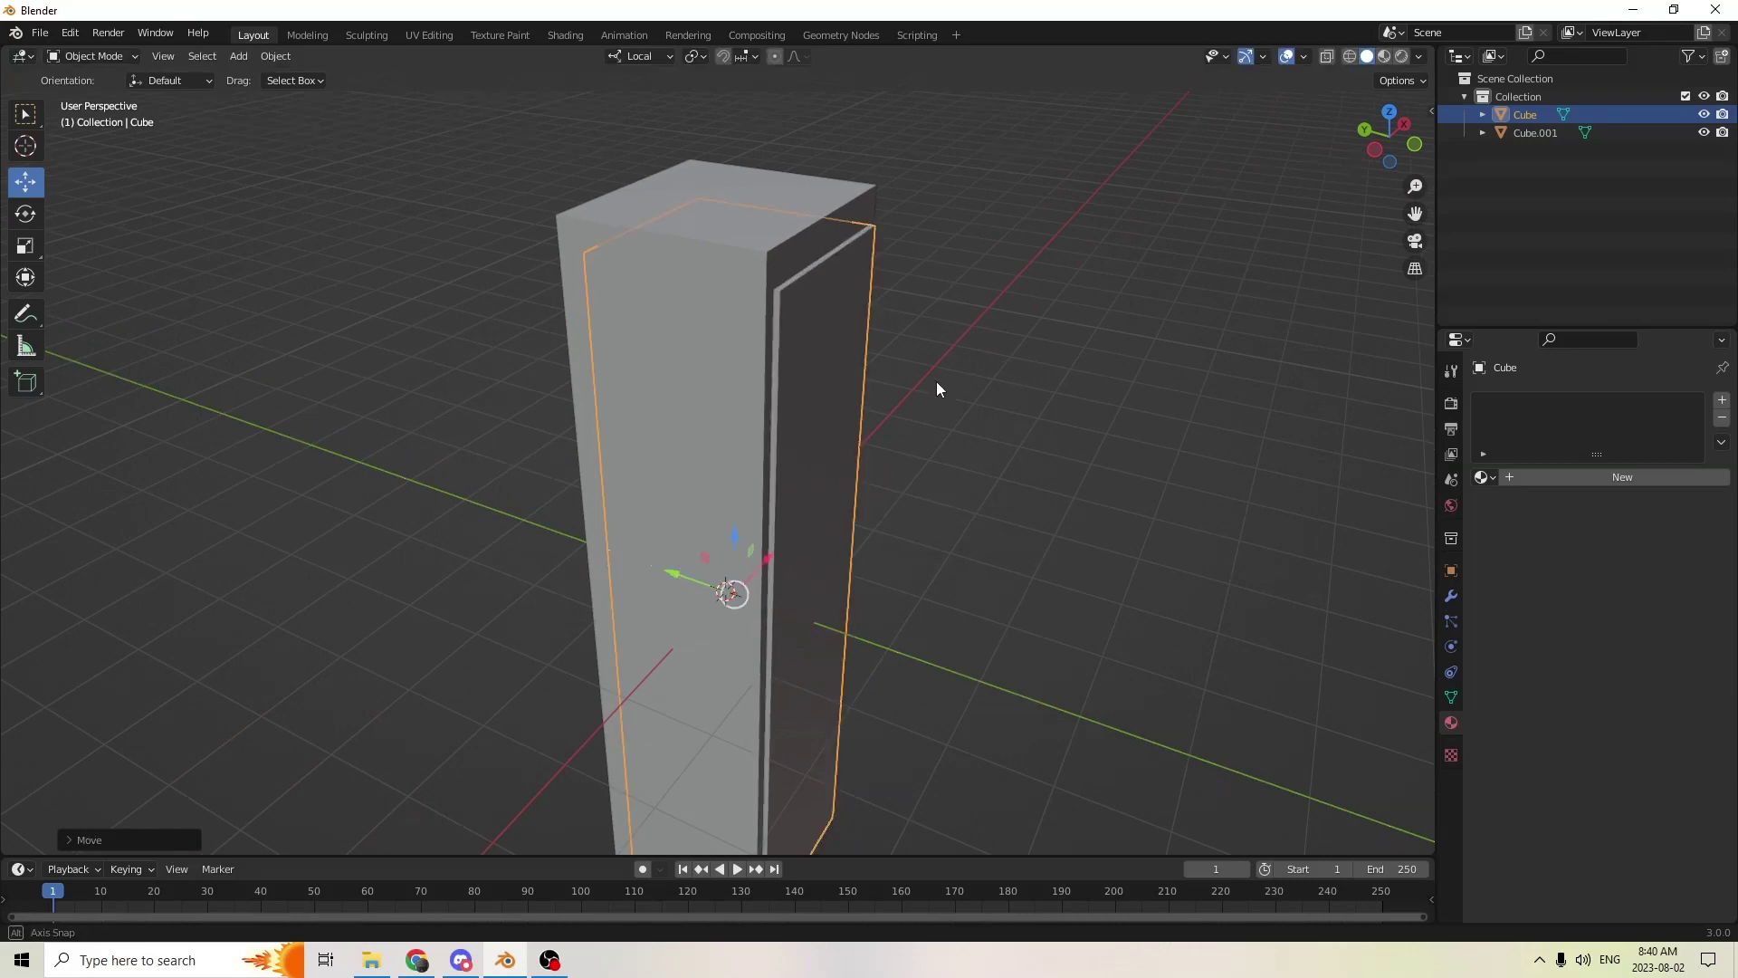
pyautogui.moveTo(936, 382); pyautogui.dragTo(686, 384, button='middle')
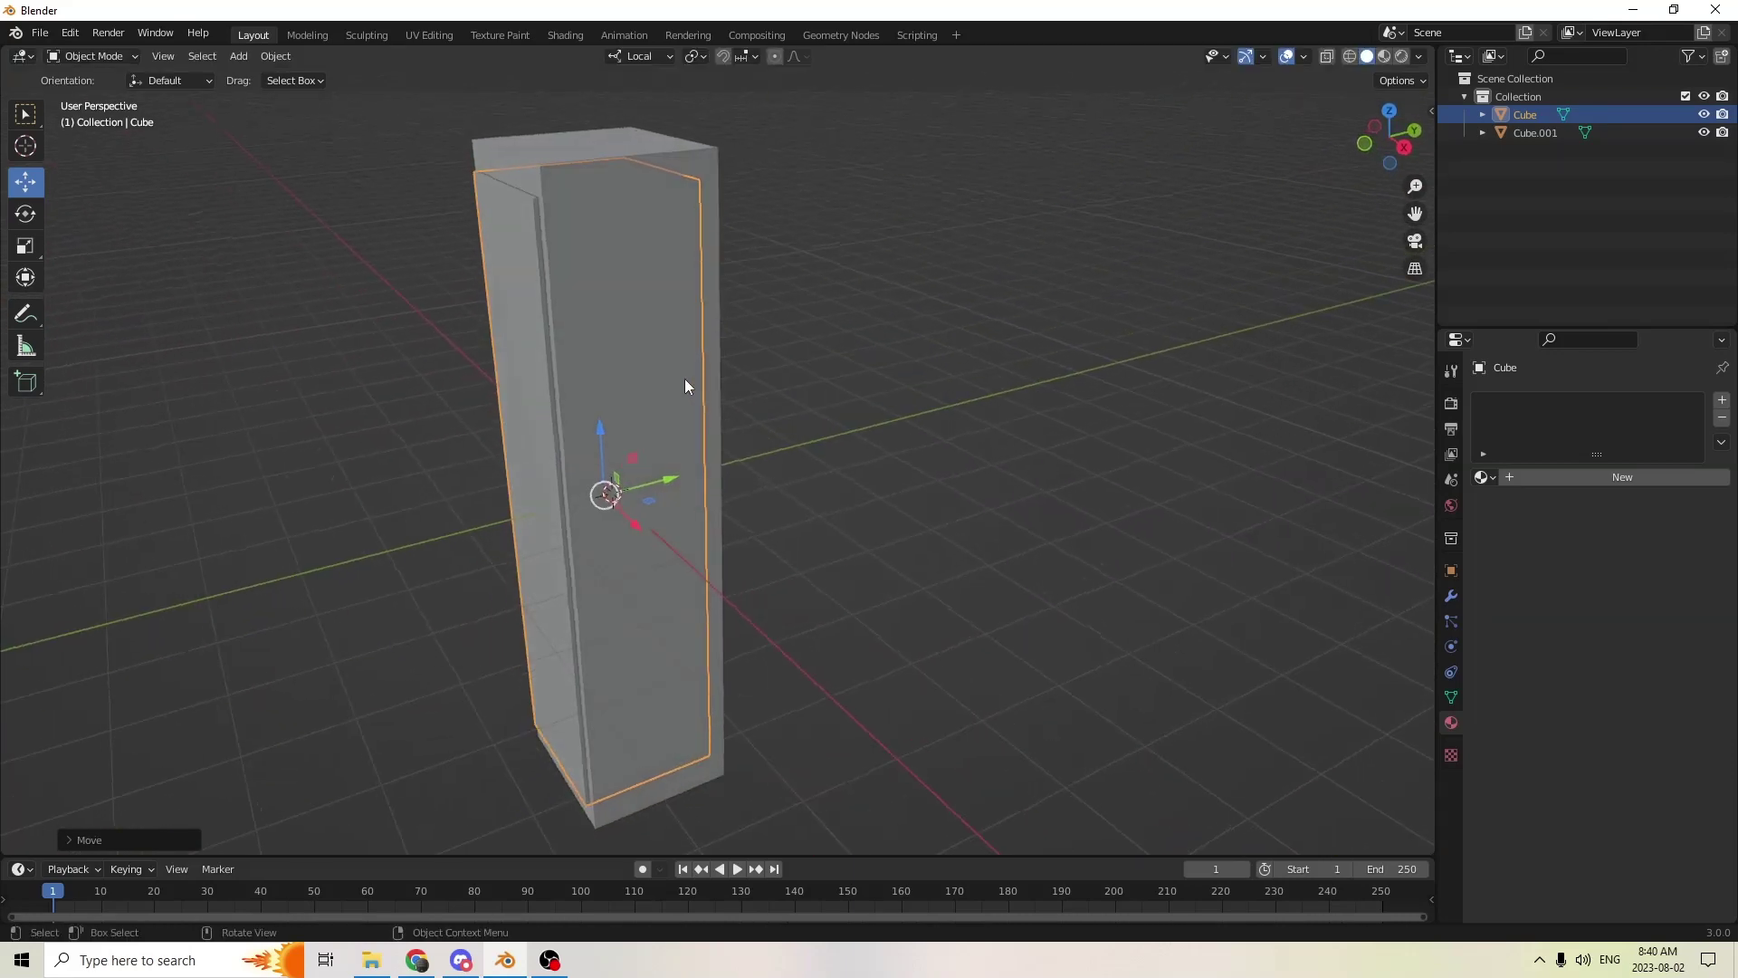
pyautogui.moveTo(595, 429); pyautogui.dragTo(872, 438, button='middle')
pyautogui.moveTo(814, 528)
pyautogui.mouseDown(button='middle')
pyautogui.moveTo(764, 508)
pyautogui.moveTo(791, 514)
pyautogui.mouseUp(button='middle')
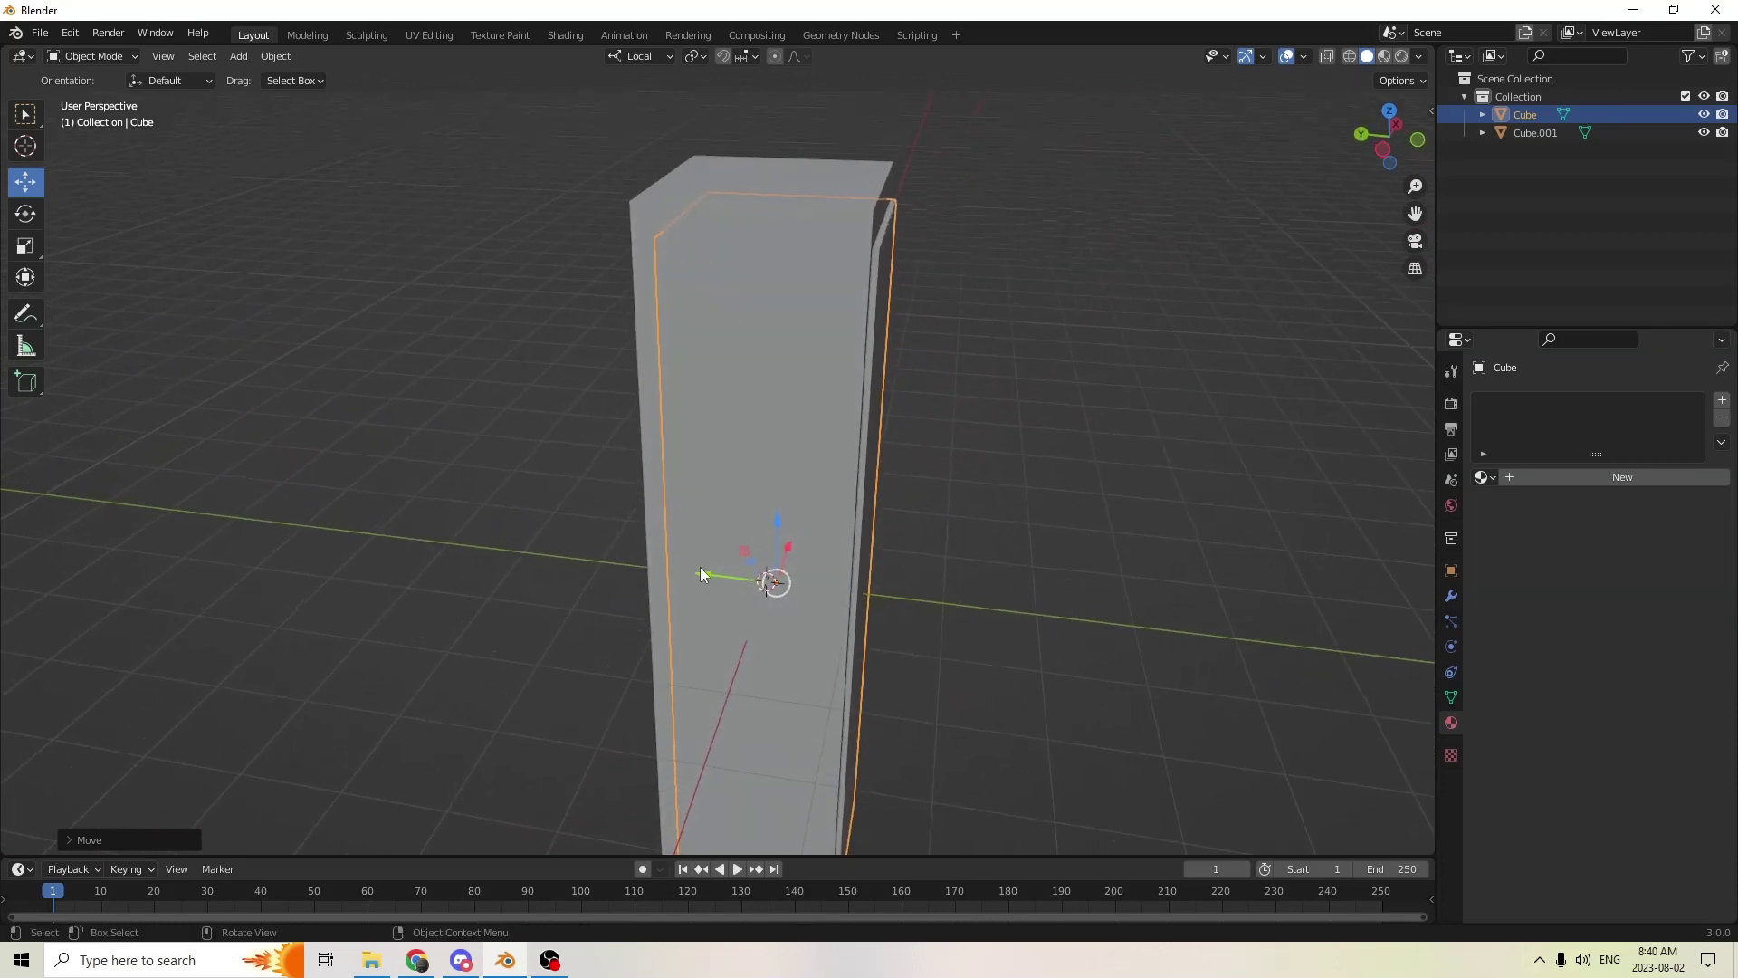
pyautogui.moveTo(699, 567); pyautogui.dragTo(701, 566)
# - Duplicate the Cube in place and subtract it from Cube.001 with Bool Tool's Auto Boolean Difference
pyautogui.hotkey('shift', 'd')
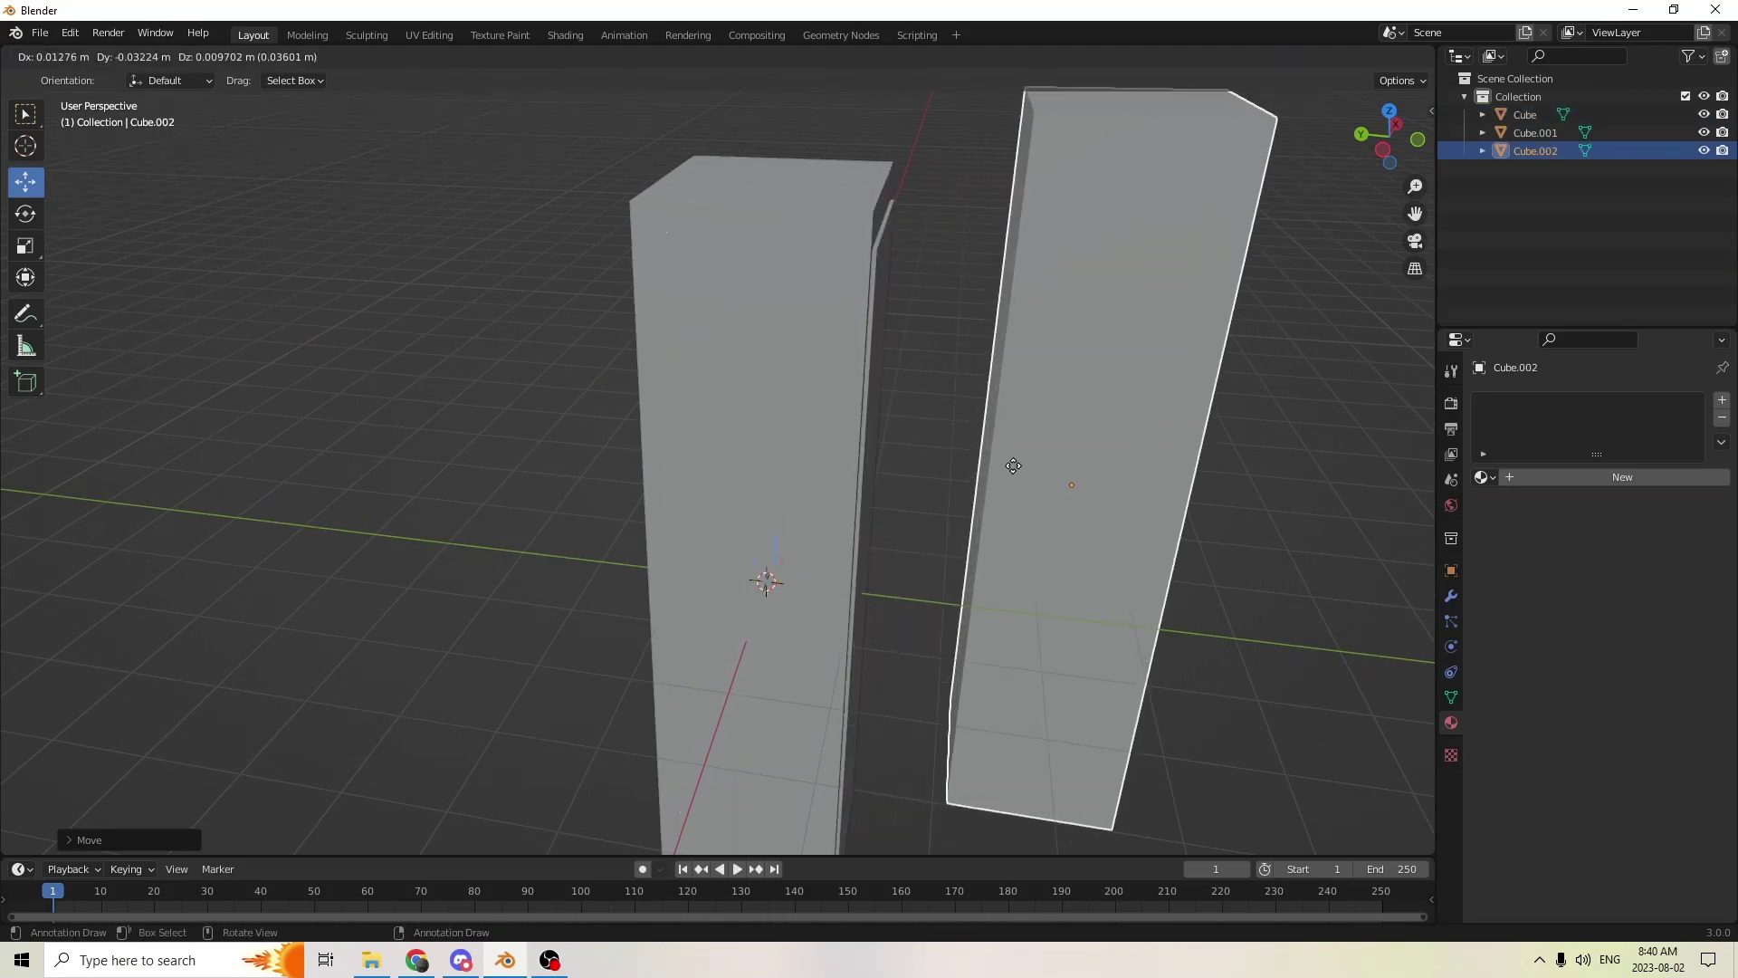
pyautogui.press('Escape')
pyautogui.moveTo(1013, 465); pyautogui.dragTo(927, 415, button='middle')
pyautogui.keyDown('shift'); pyautogui.click(808, 181); pyautogui.keyUp('shift')
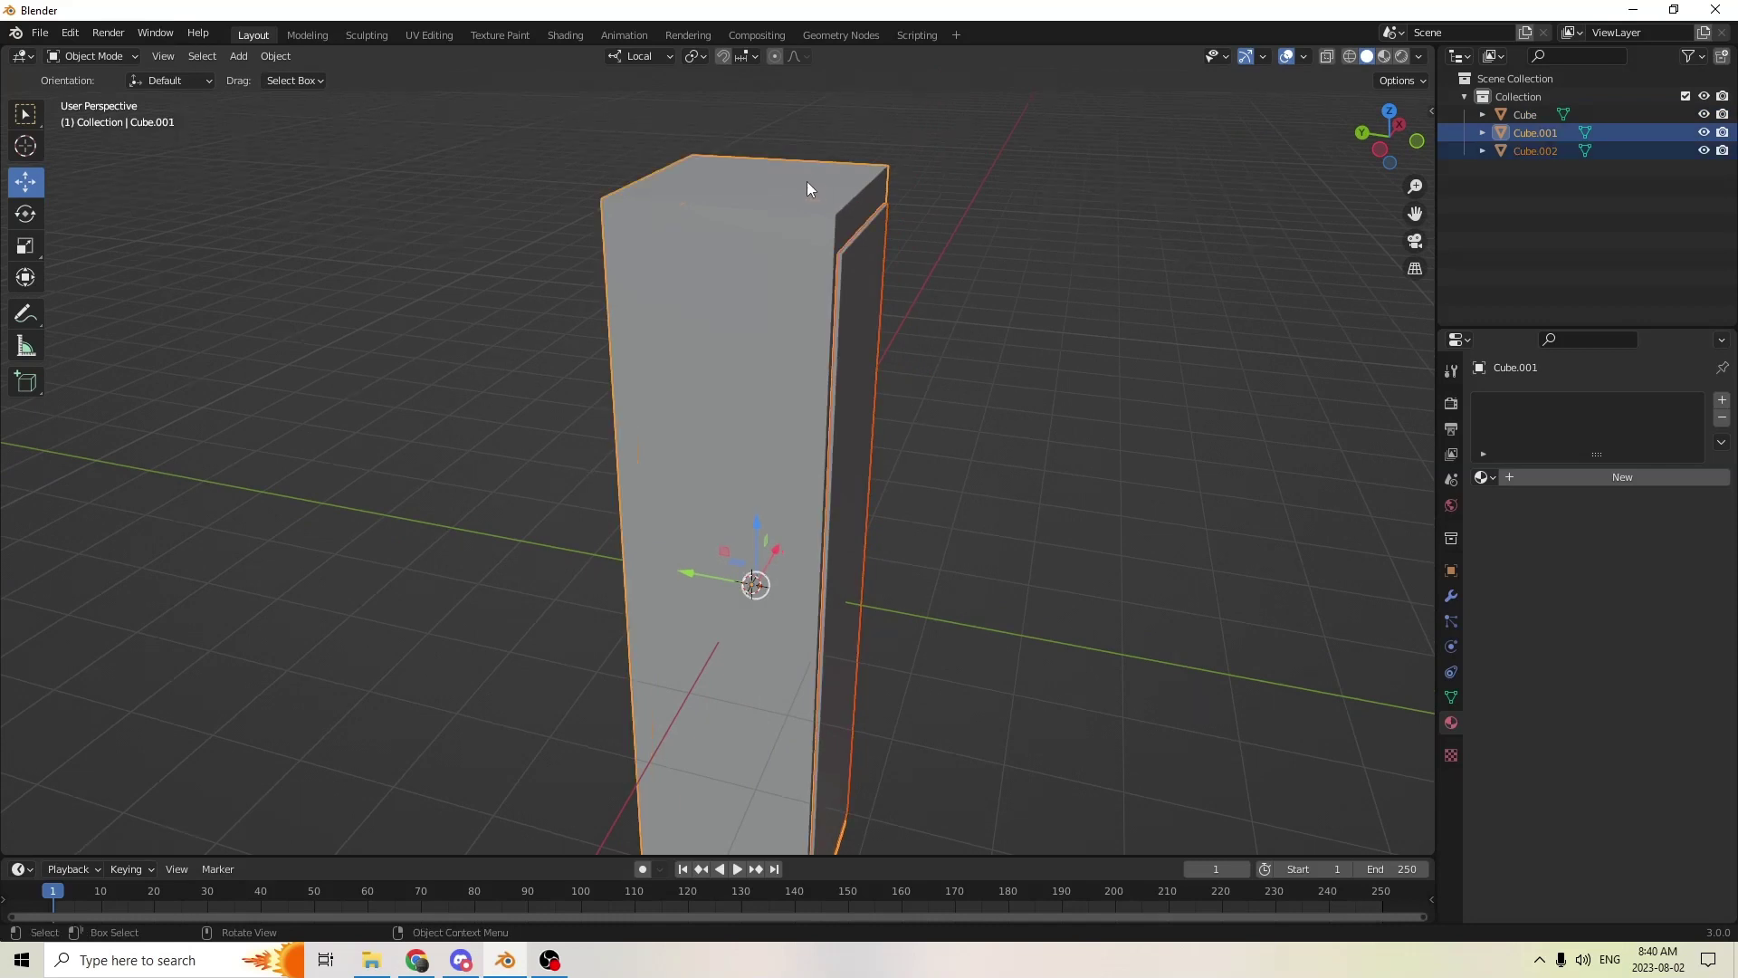
pyautogui.moveTo(806, 181); pyautogui.dragTo(697, 187, button='middle')
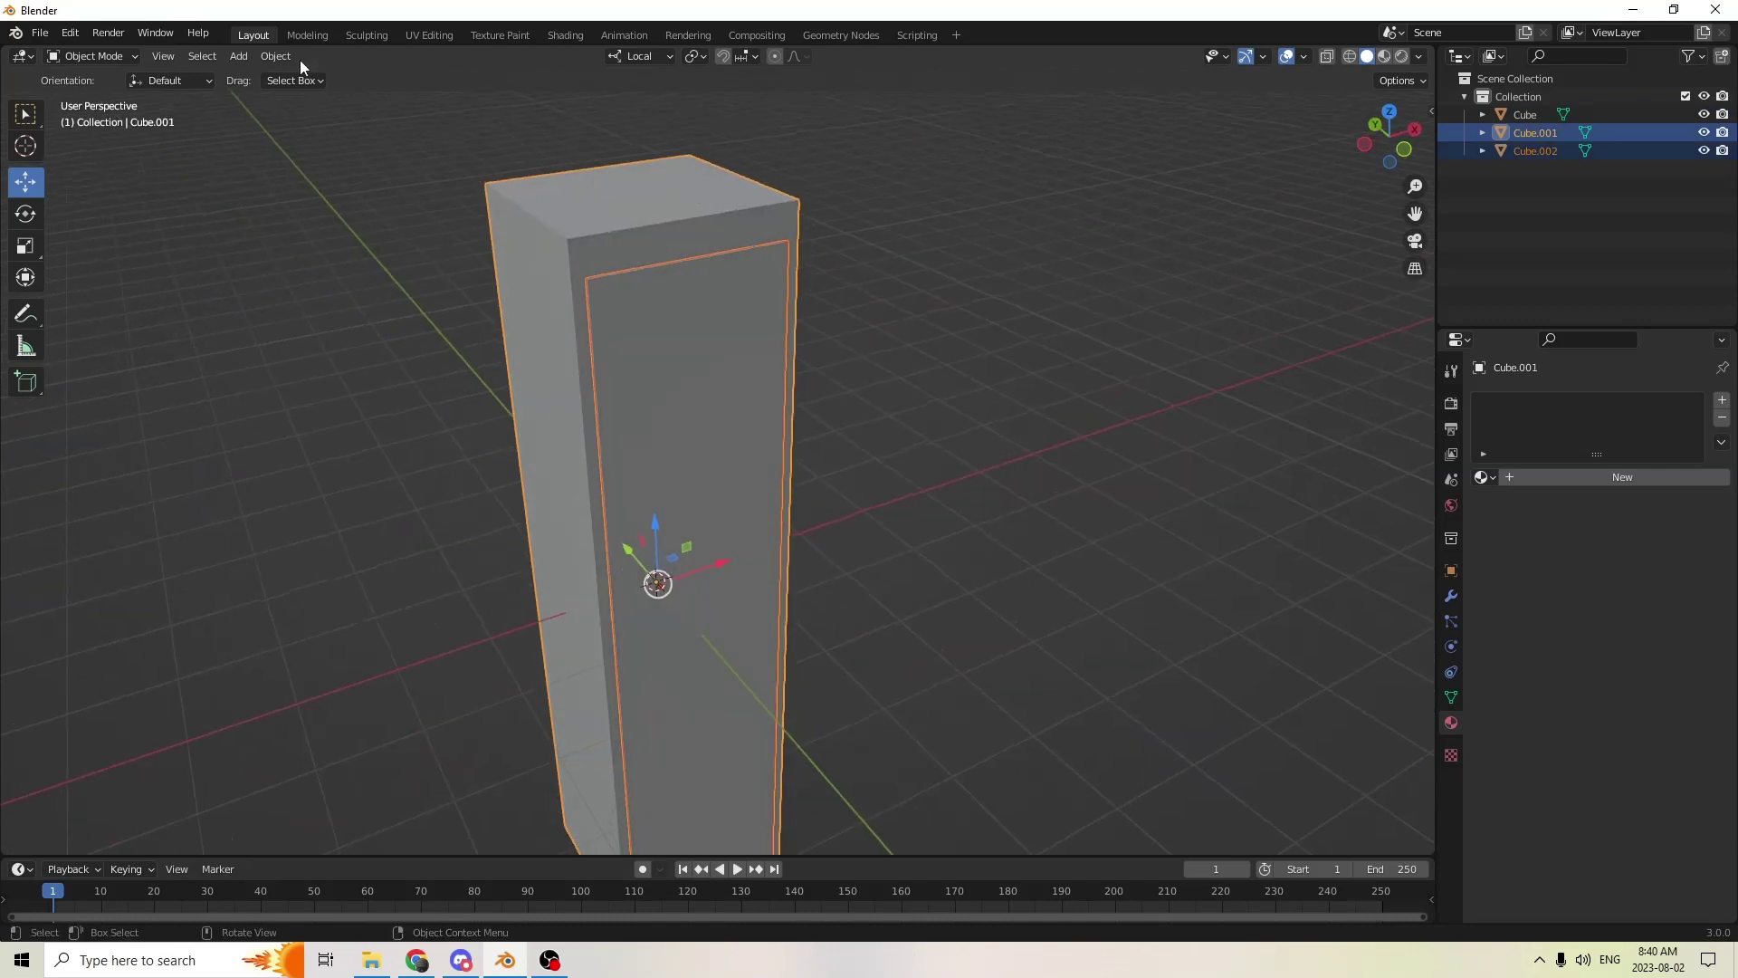
pyautogui.click(275, 56)
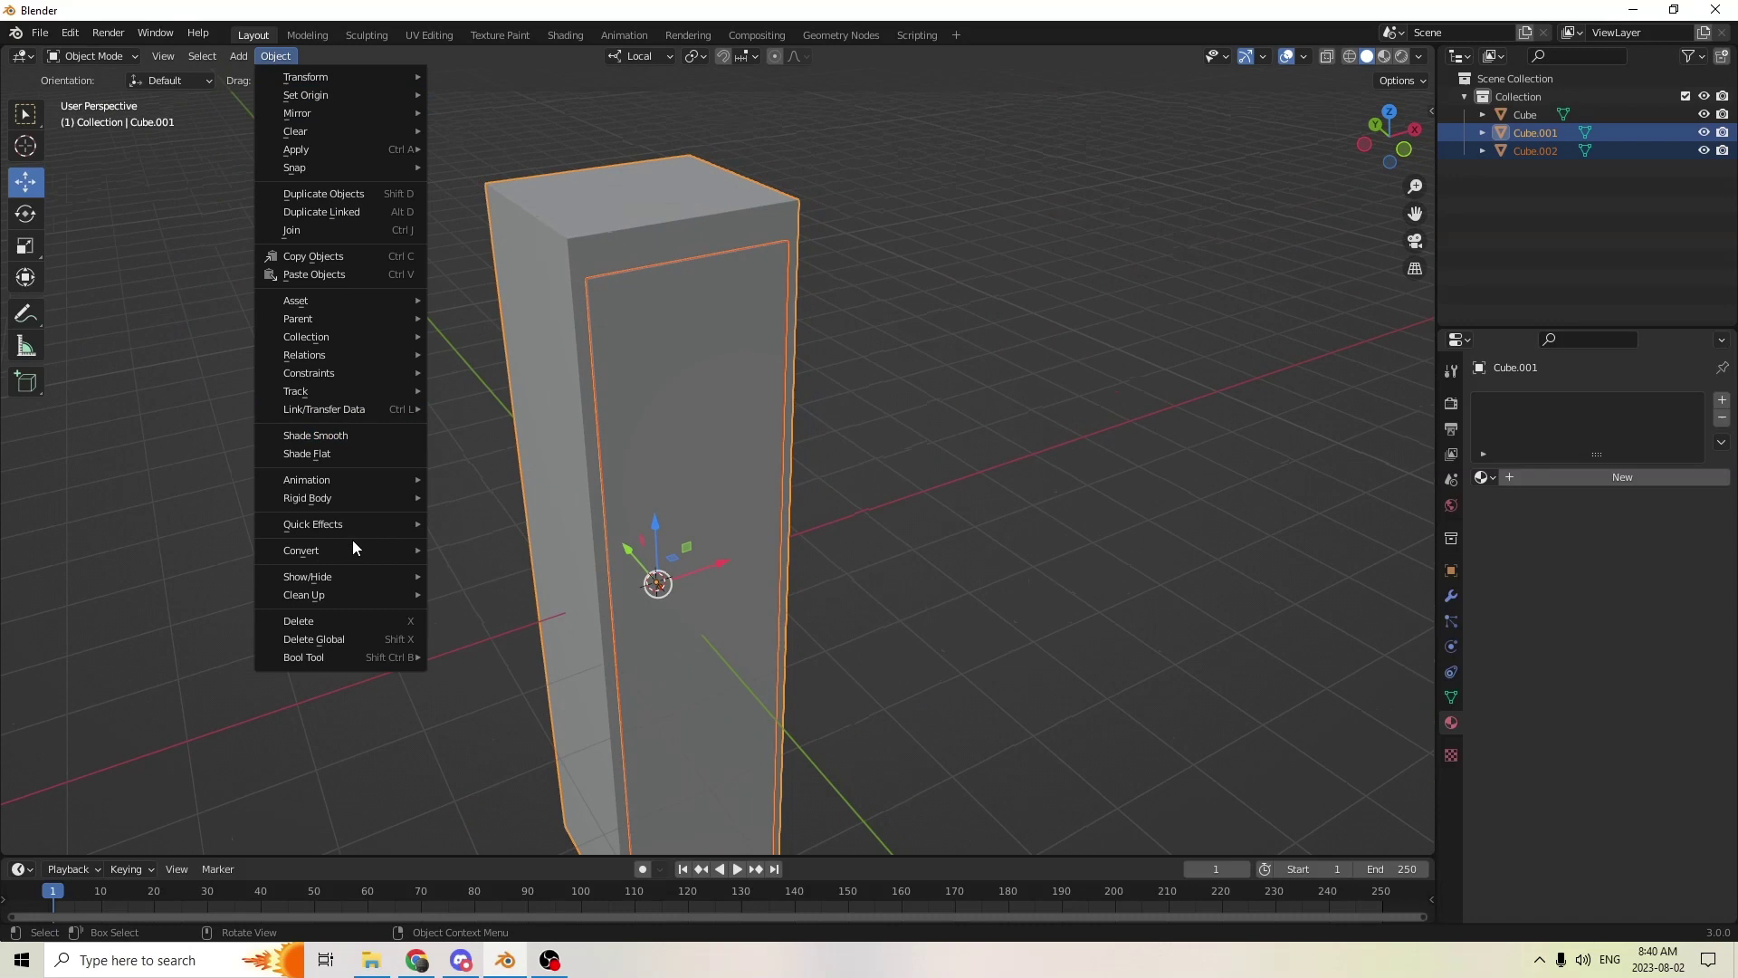
pyautogui.moveTo(328, 661)
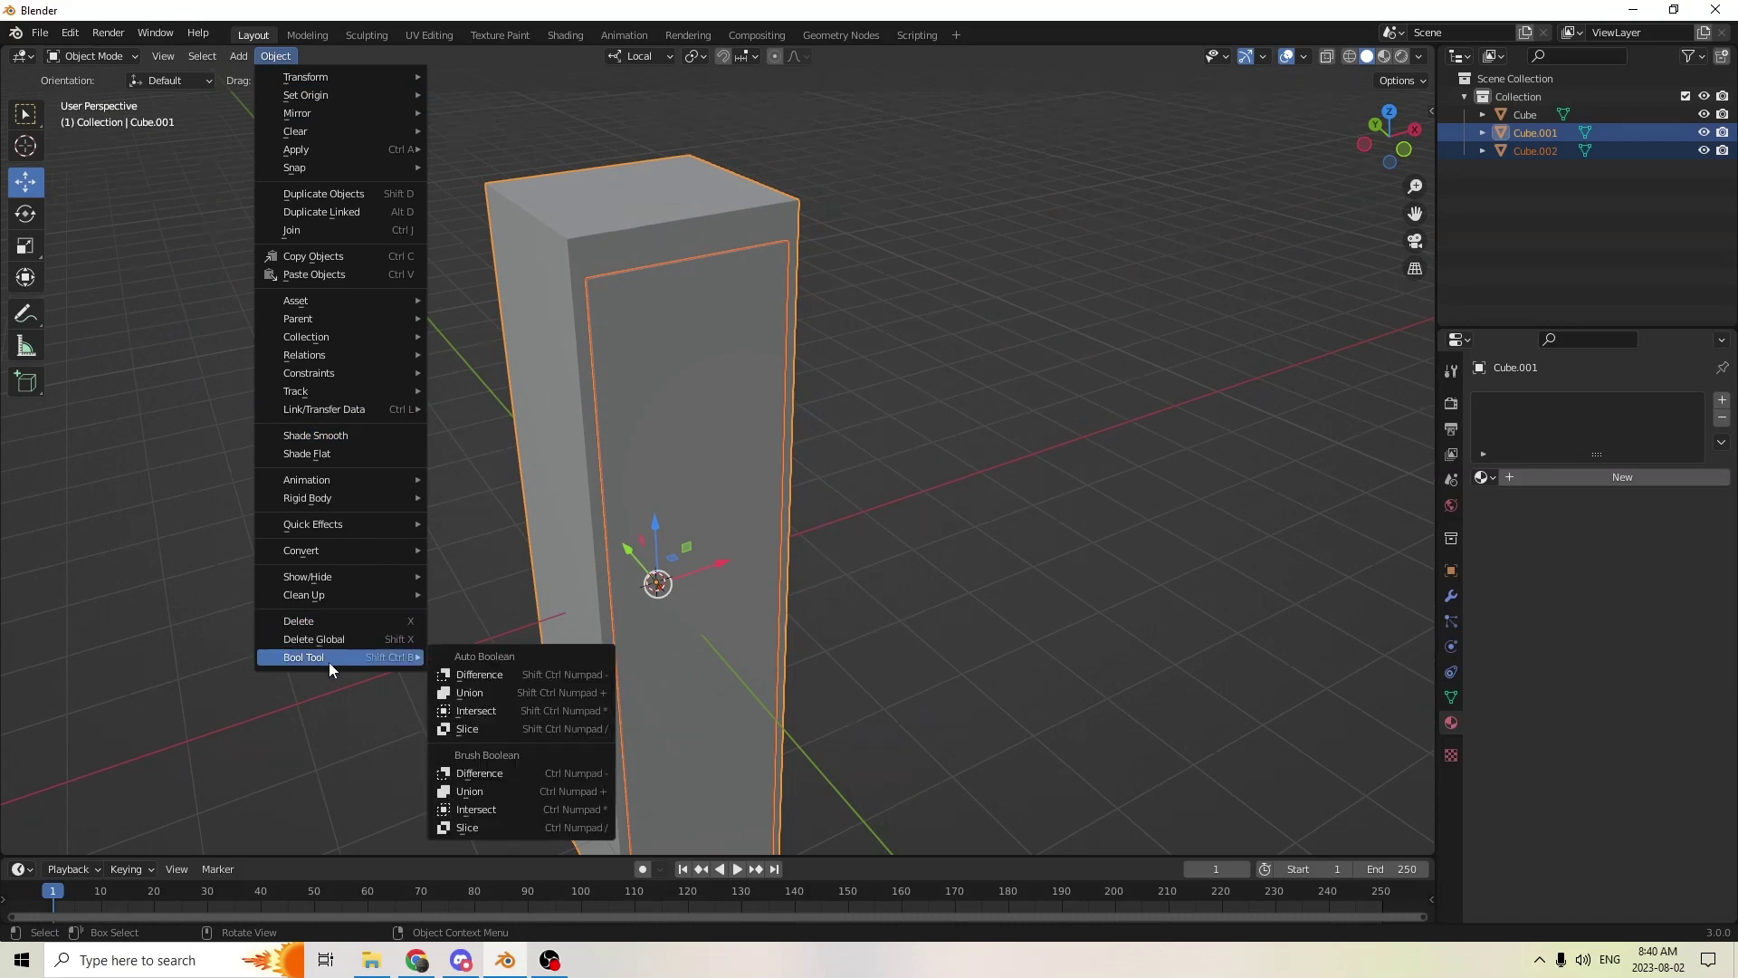
pyautogui.click(501, 673)
# - Select the original Cube and move it out along Y, away from Cube.001
pyautogui.click(758, 438)
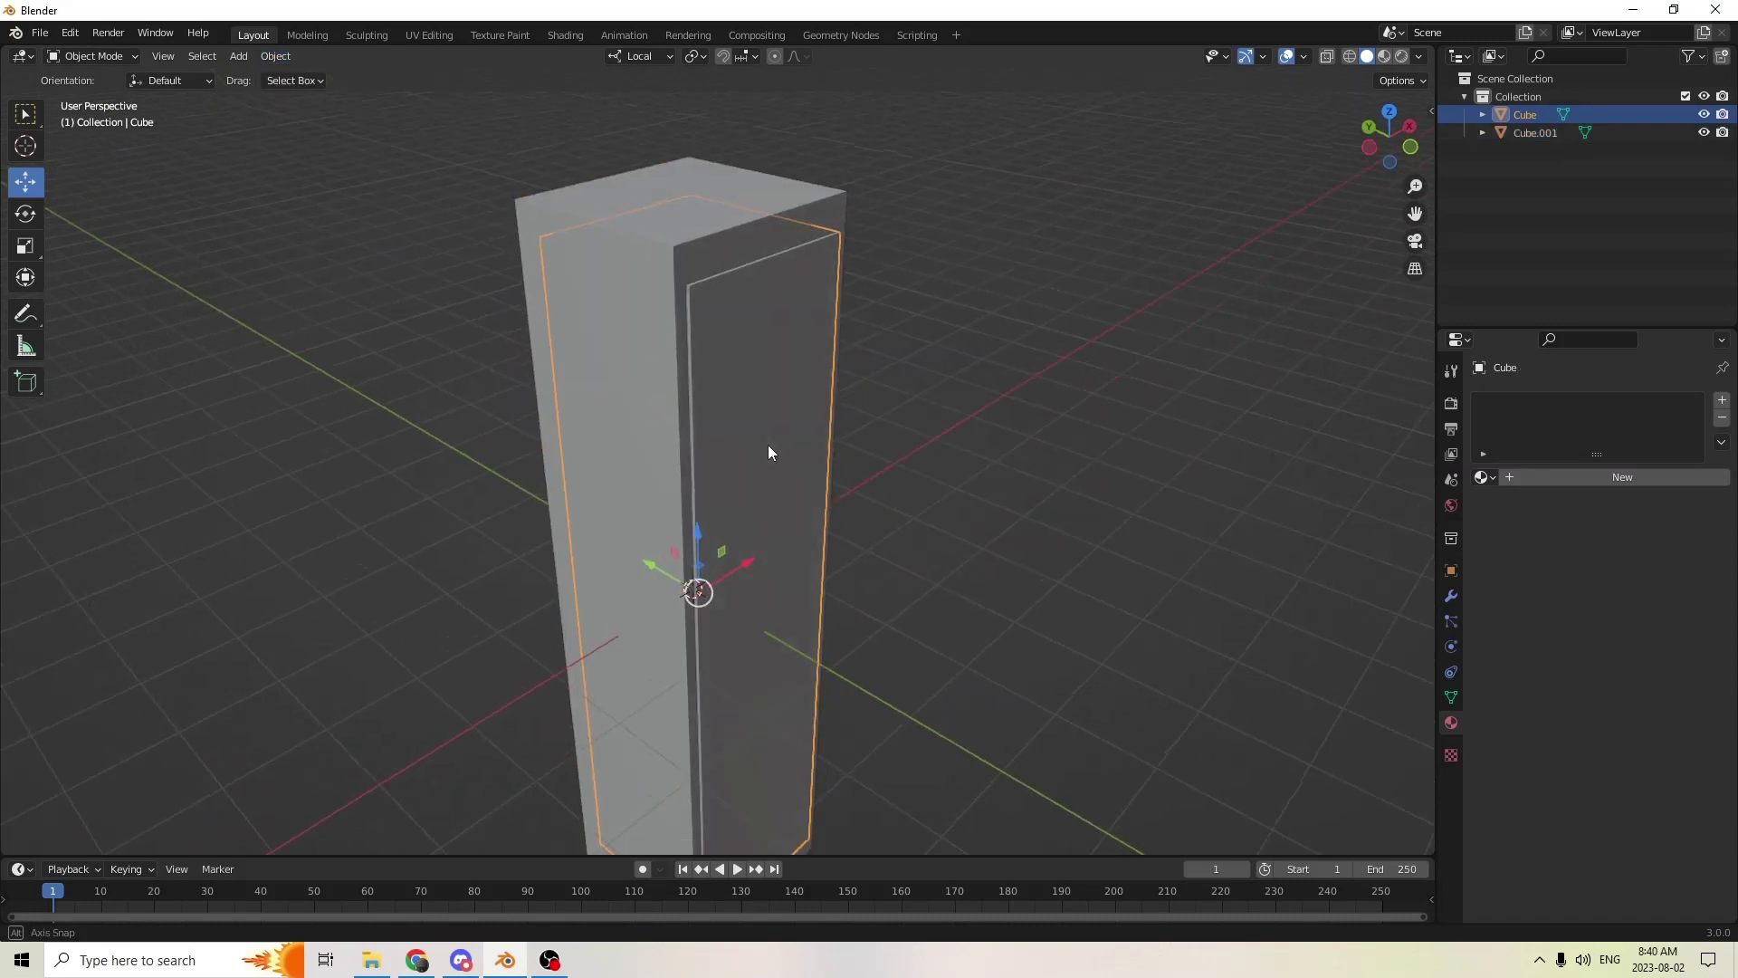
pyautogui.moveTo(767, 444); pyautogui.dragTo(685, 583, button='middle')
pyautogui.moveTo(675, 578); pyautogui.dragTo(925, 596)
pyautogui.scroll(3, 925, 596)
pyautogui.moveTo(925, 596); pyautogui.dragTo(995, 559, button='middle')
# - Scale the separated Cube along Y to about 0.51, making a thin door panel
pyautogui.moveTo(1415, 213); pyautogui.dragTo(1262, 307)
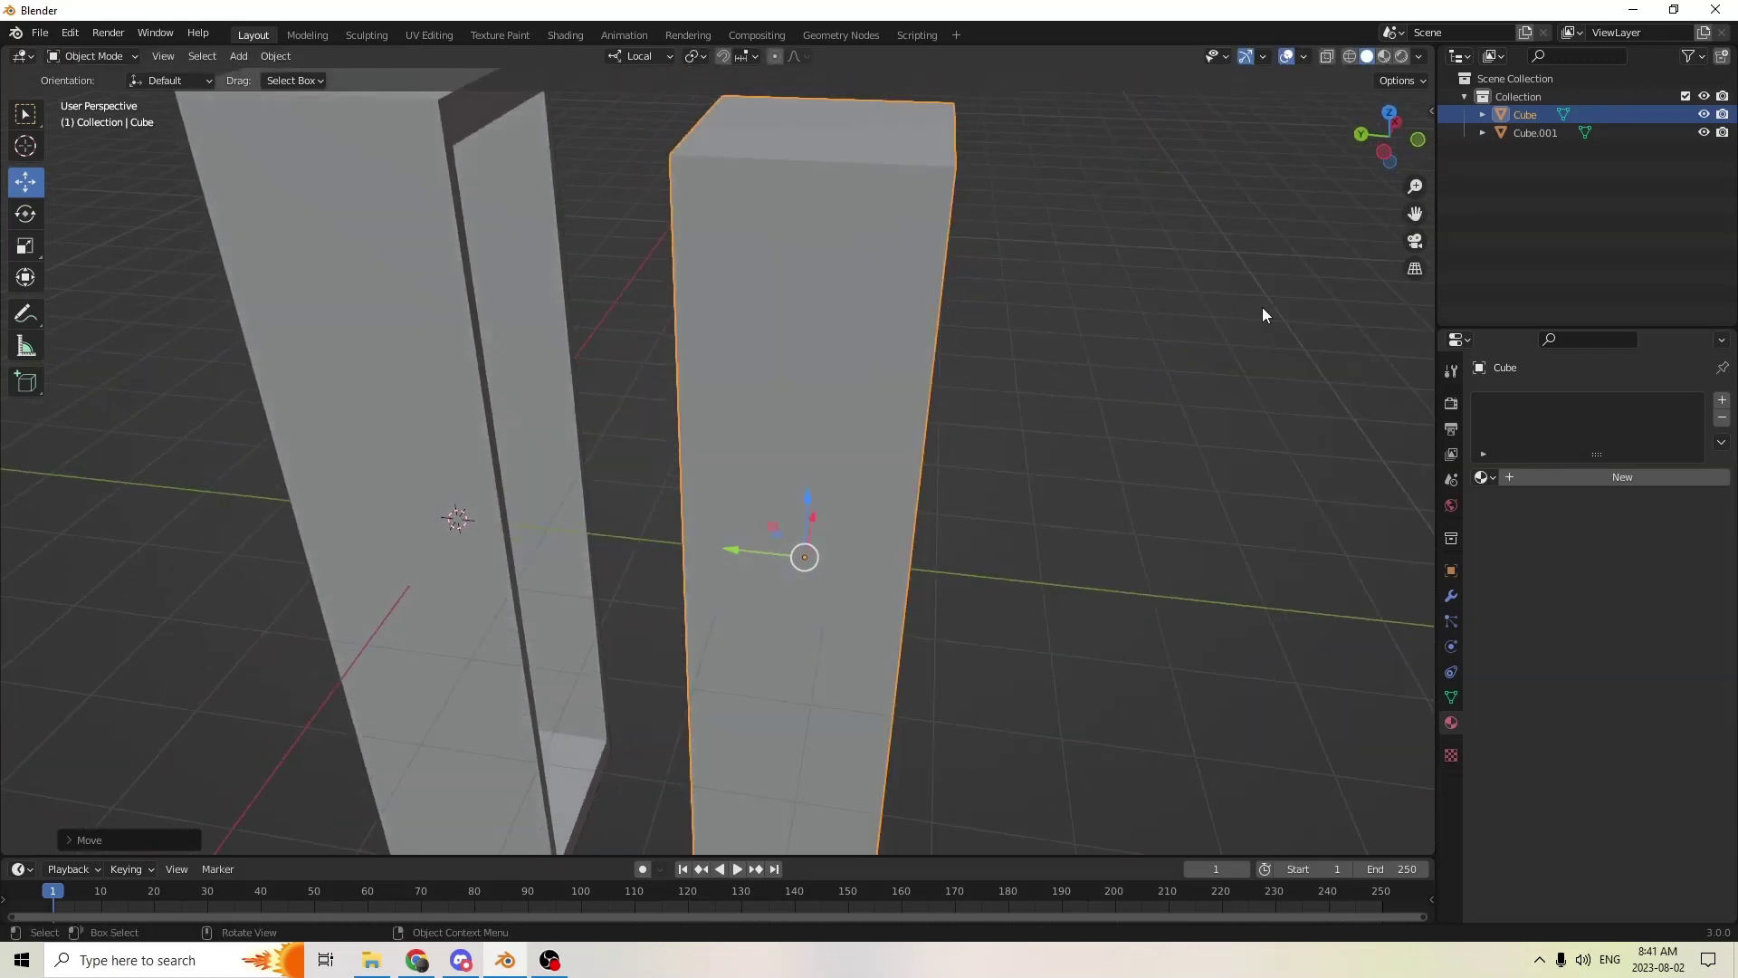
pyautogui.click(32, 254)
pyautogui.moveTo(507, 272); pyautogui.dragTo(621, 269, button='middle')
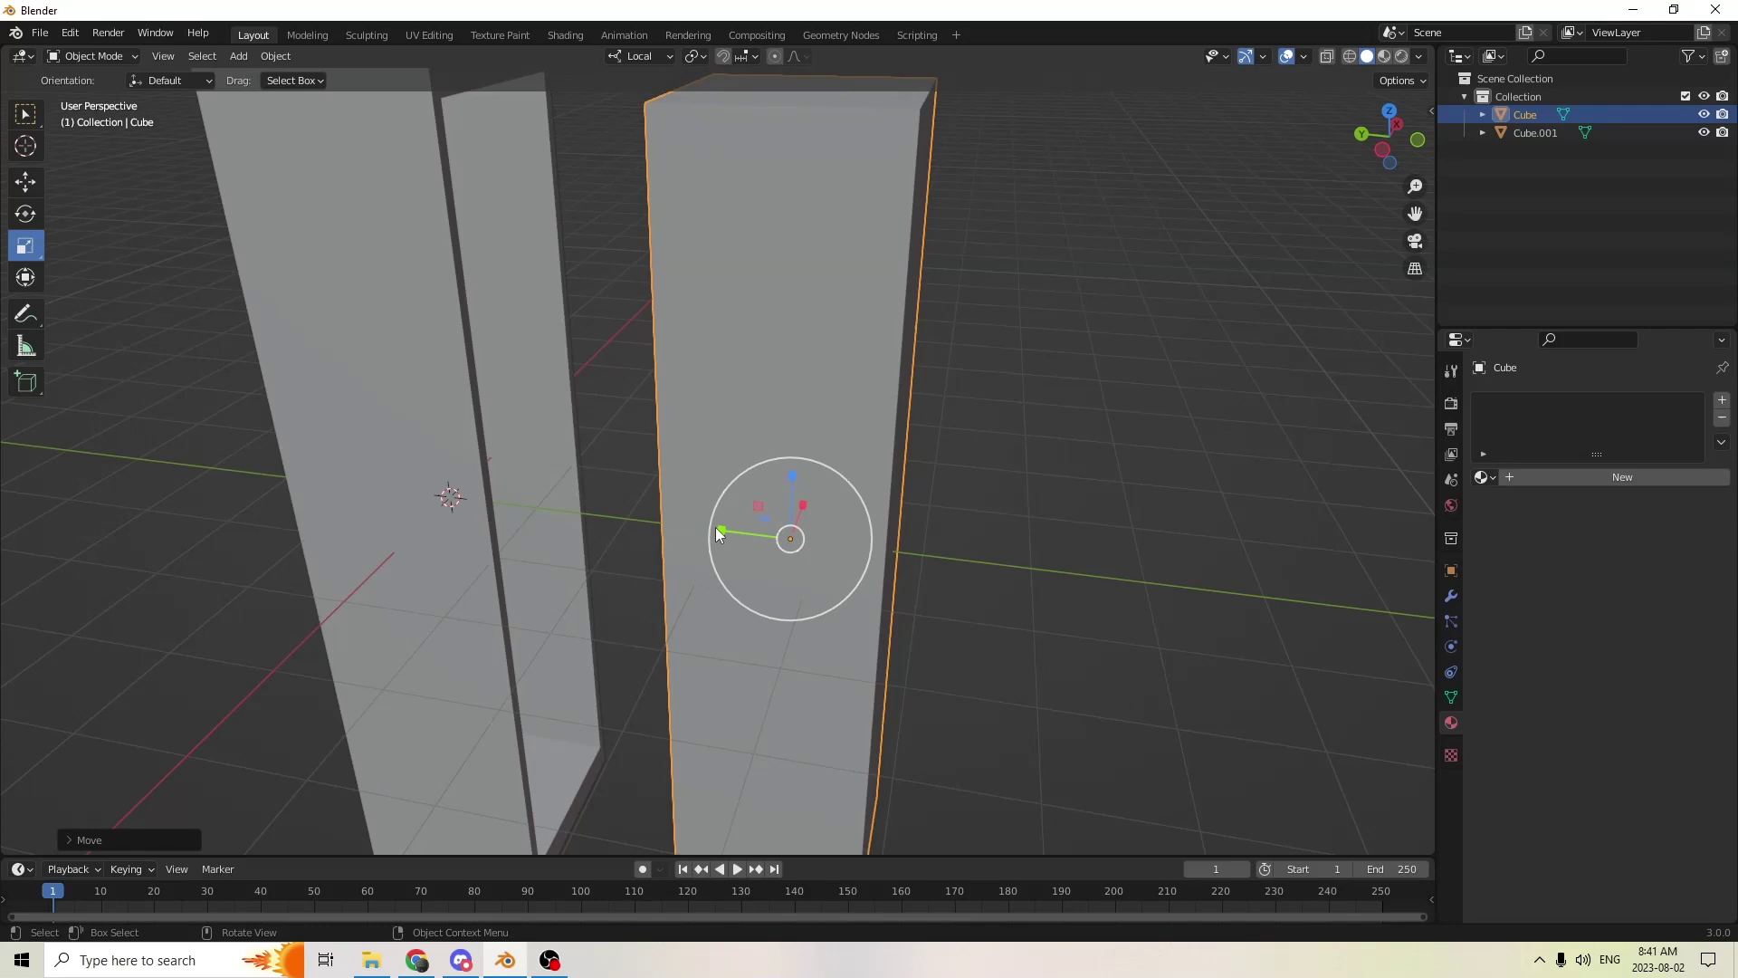
pyautogui.moveTo(721, 533); pyautogui.dragTo(762, 538)
pyautogui.moveTo(762, 538); pyautogui.dragTo(945, 449, button='middle')
pyautogui.moveTo(1007, 295); pyautogui.dragTo(974, 272, button='middle')
# - In Edit Mode, inset the Cube's faces and scale the inset face
pyautogui.press('Tab')
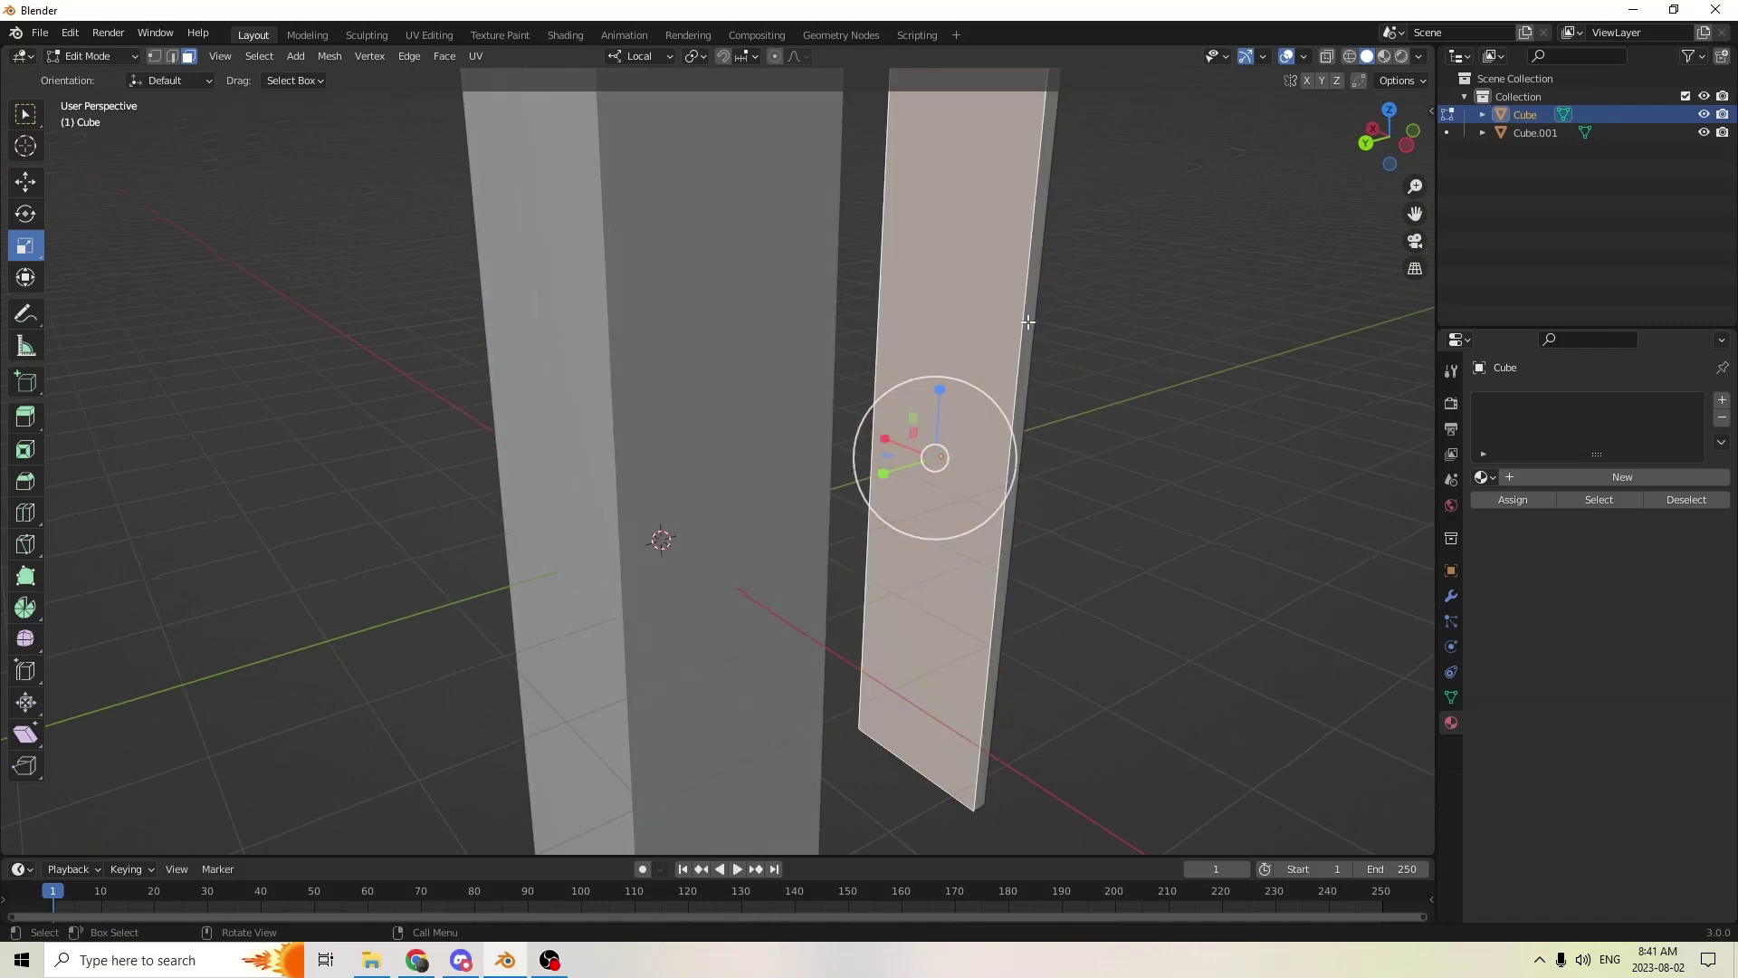
pyautogui.press('i')
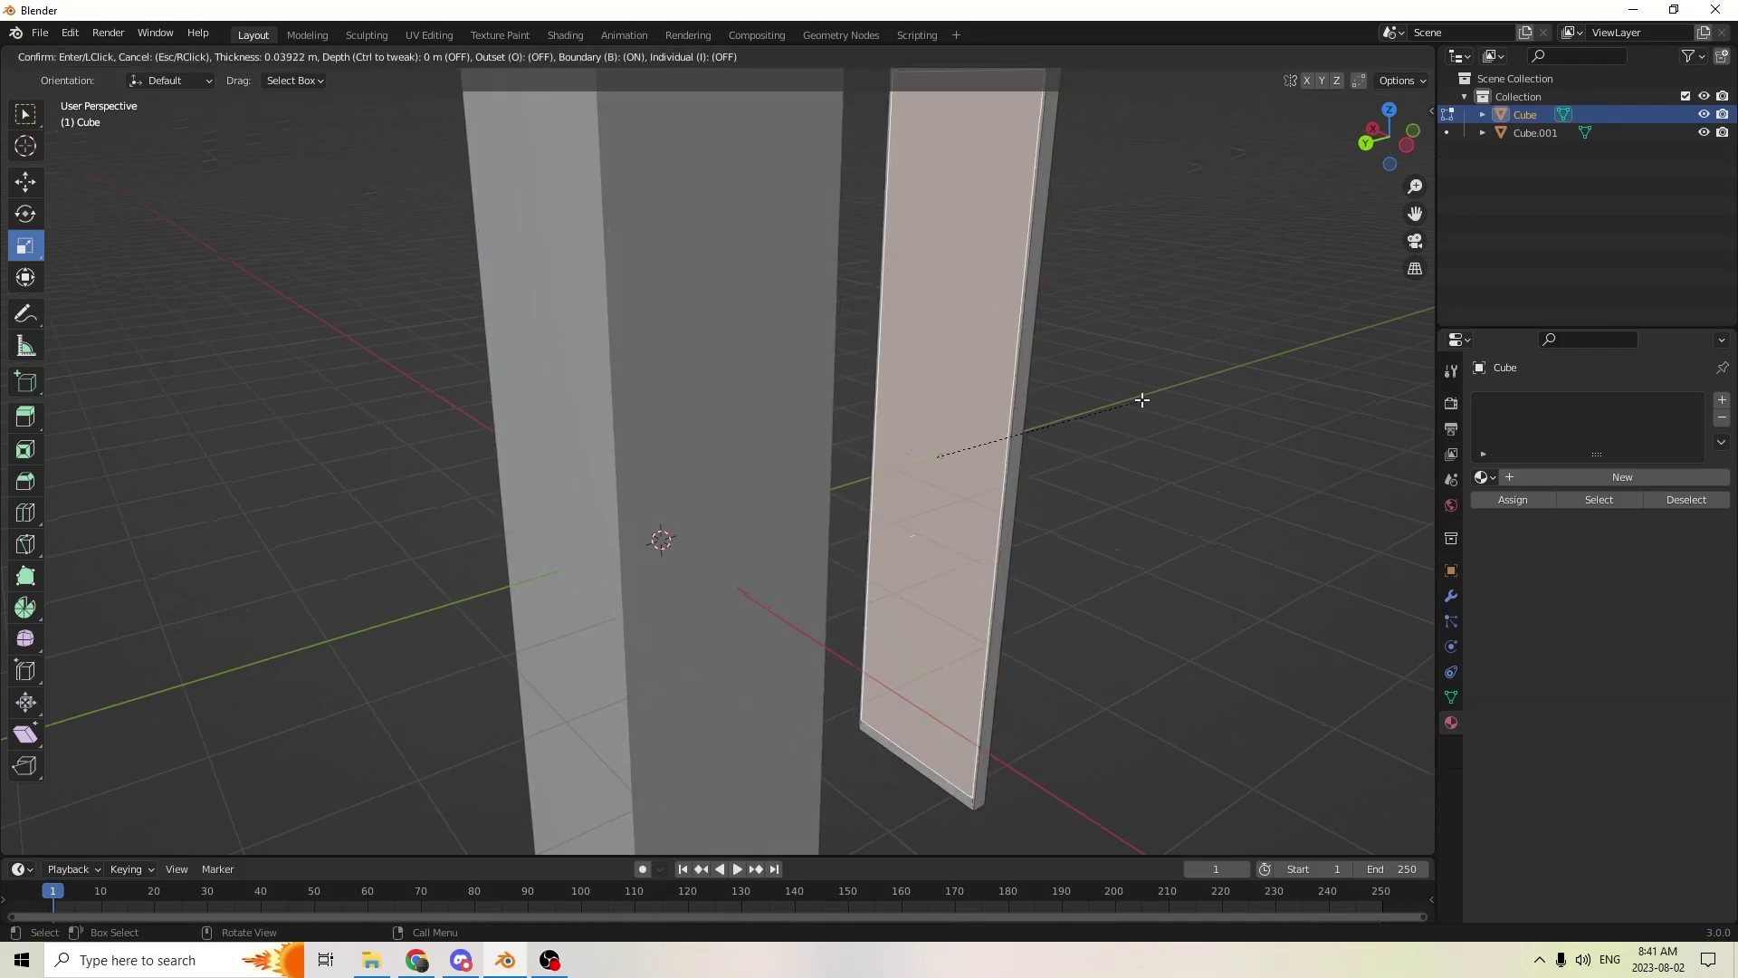
pyautogui.click(1142, 400)
pyautogui.moveTo(1143, 400); pyautogui.dragTo(834, 444, button='middle')
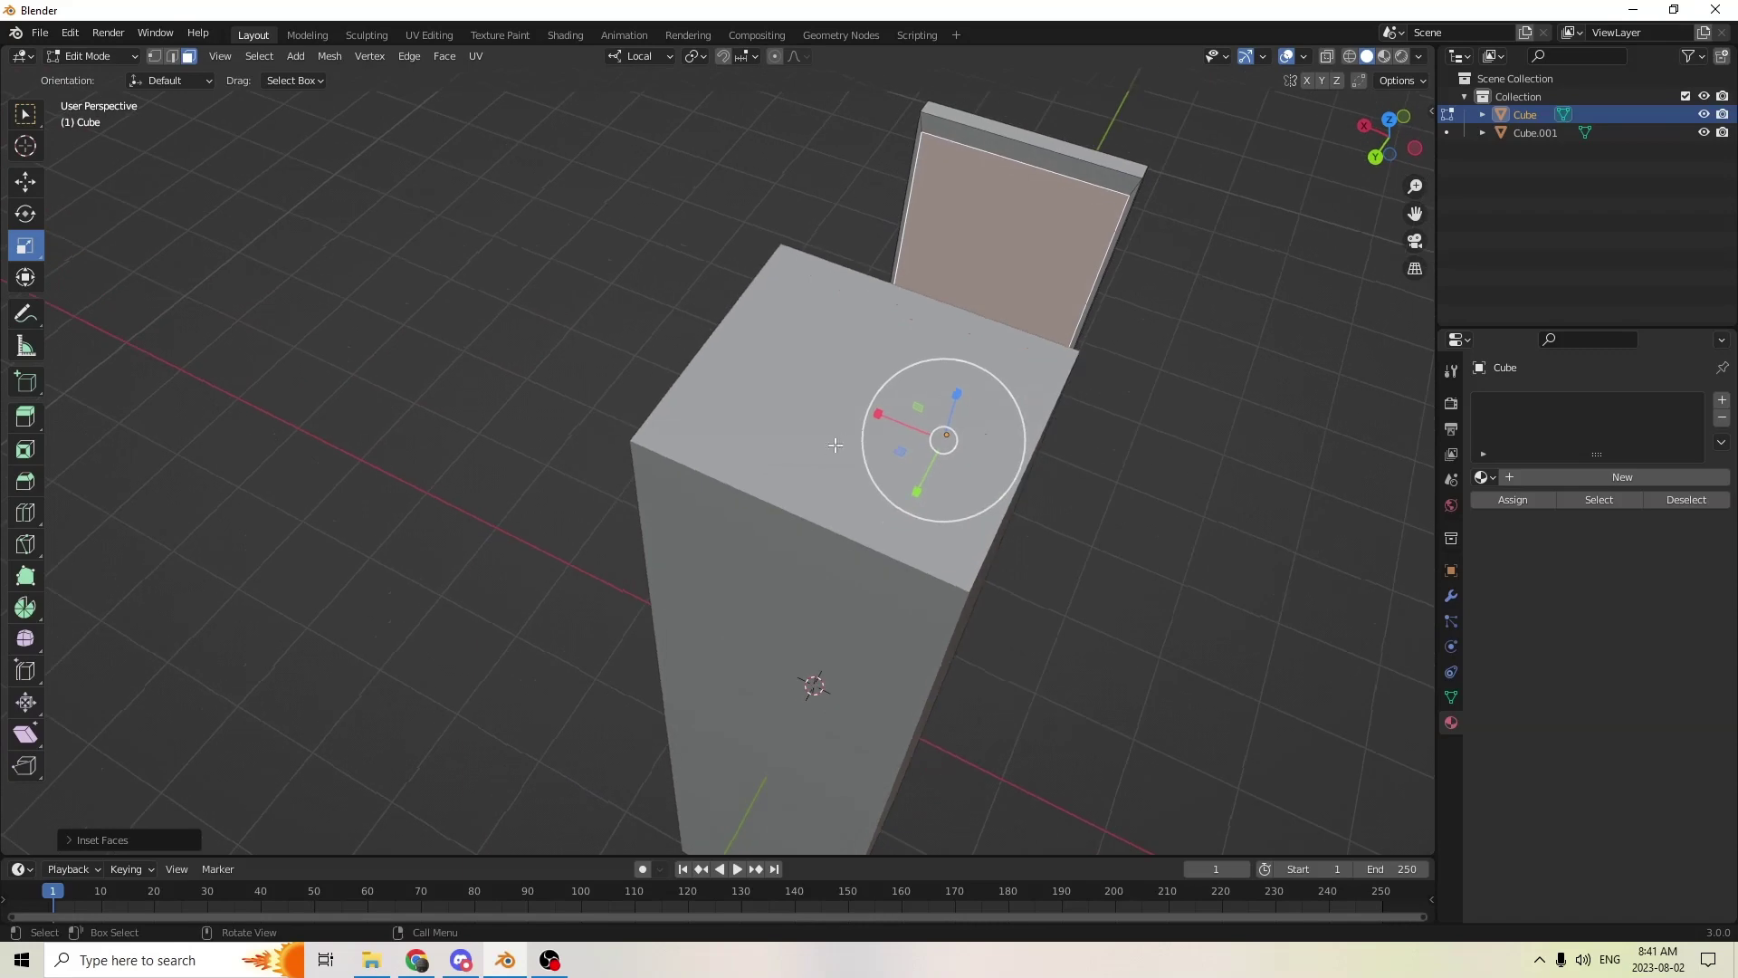
pyautogui.press('s')
pyautogui.click(887, 417)
pyautogui.moveTo(888, 417); pyautogui.dragTo(728, 337, button='middle')
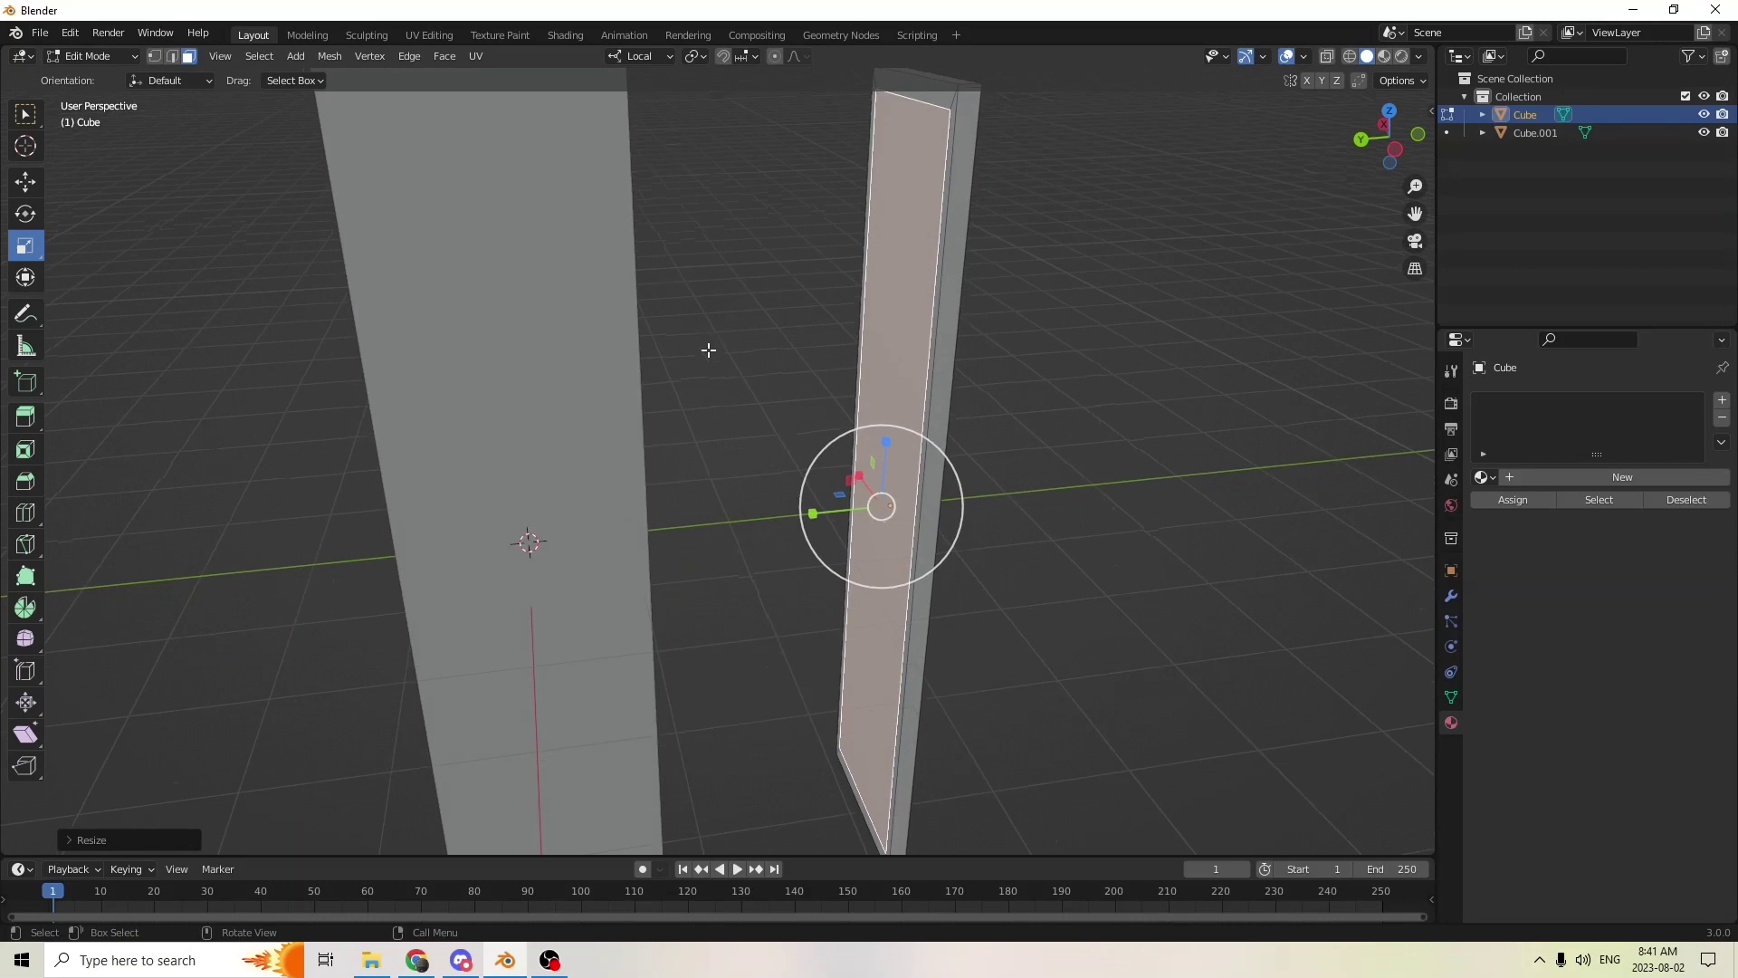
# - Extrude the face to give the door thickness, then return to Object Mode
pyautogui.press('e')
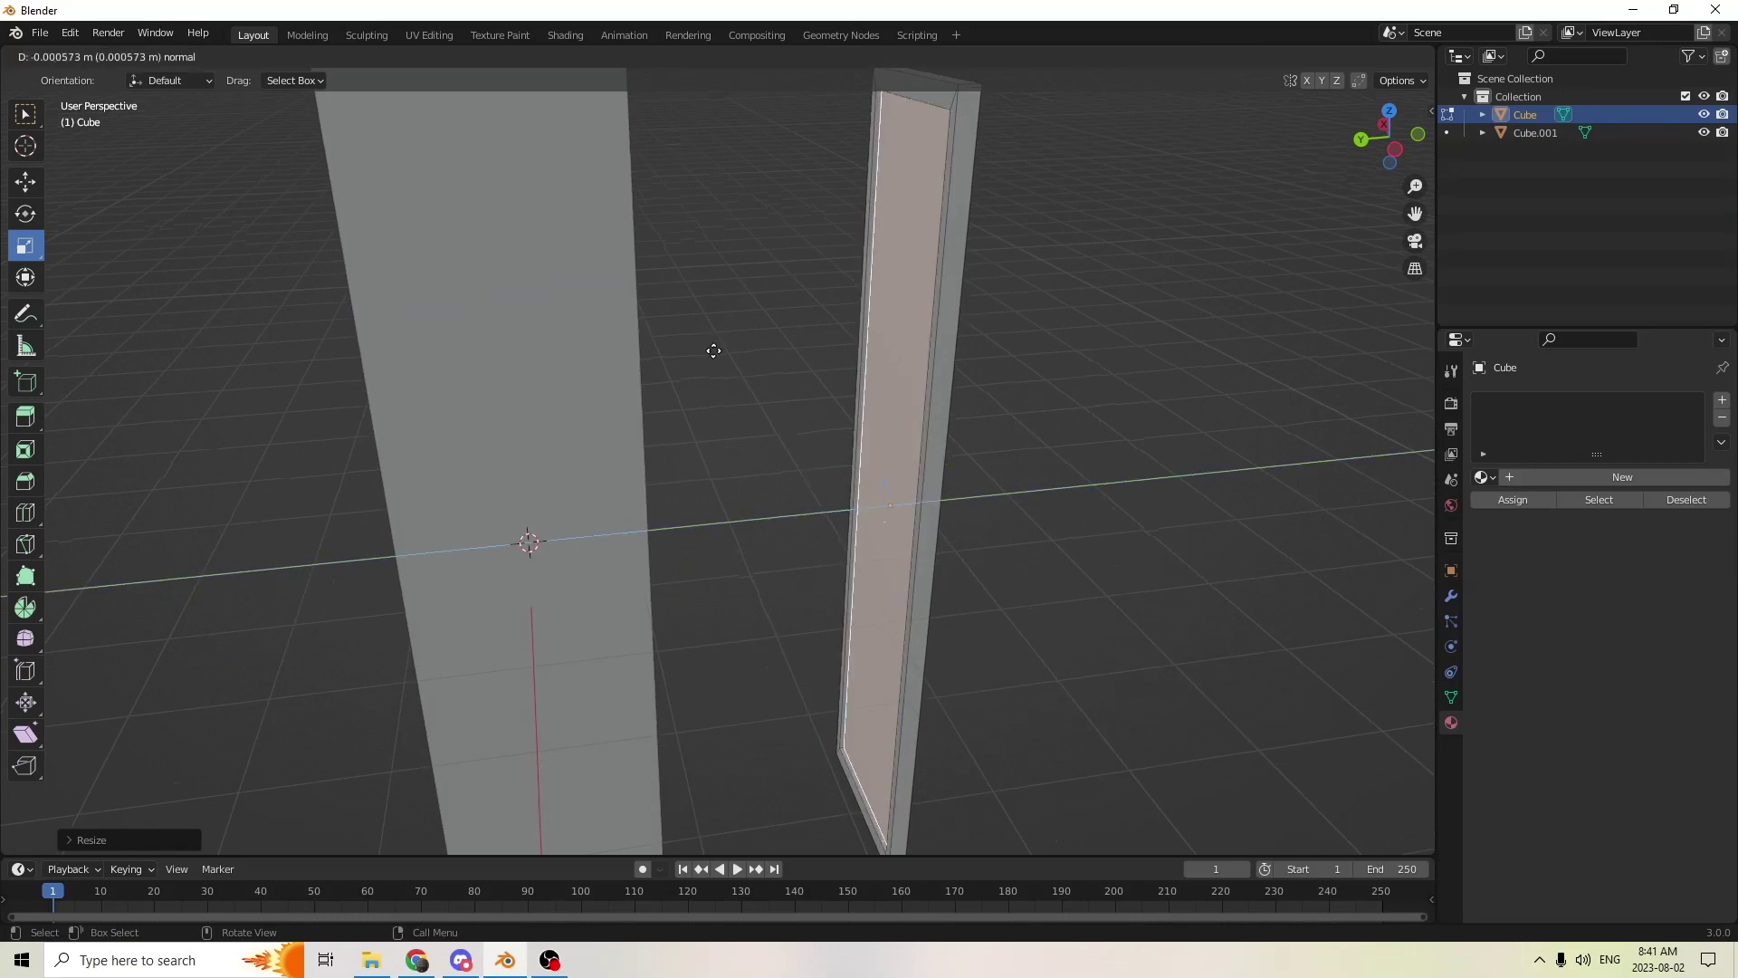
pyautogui.click(717, 353)
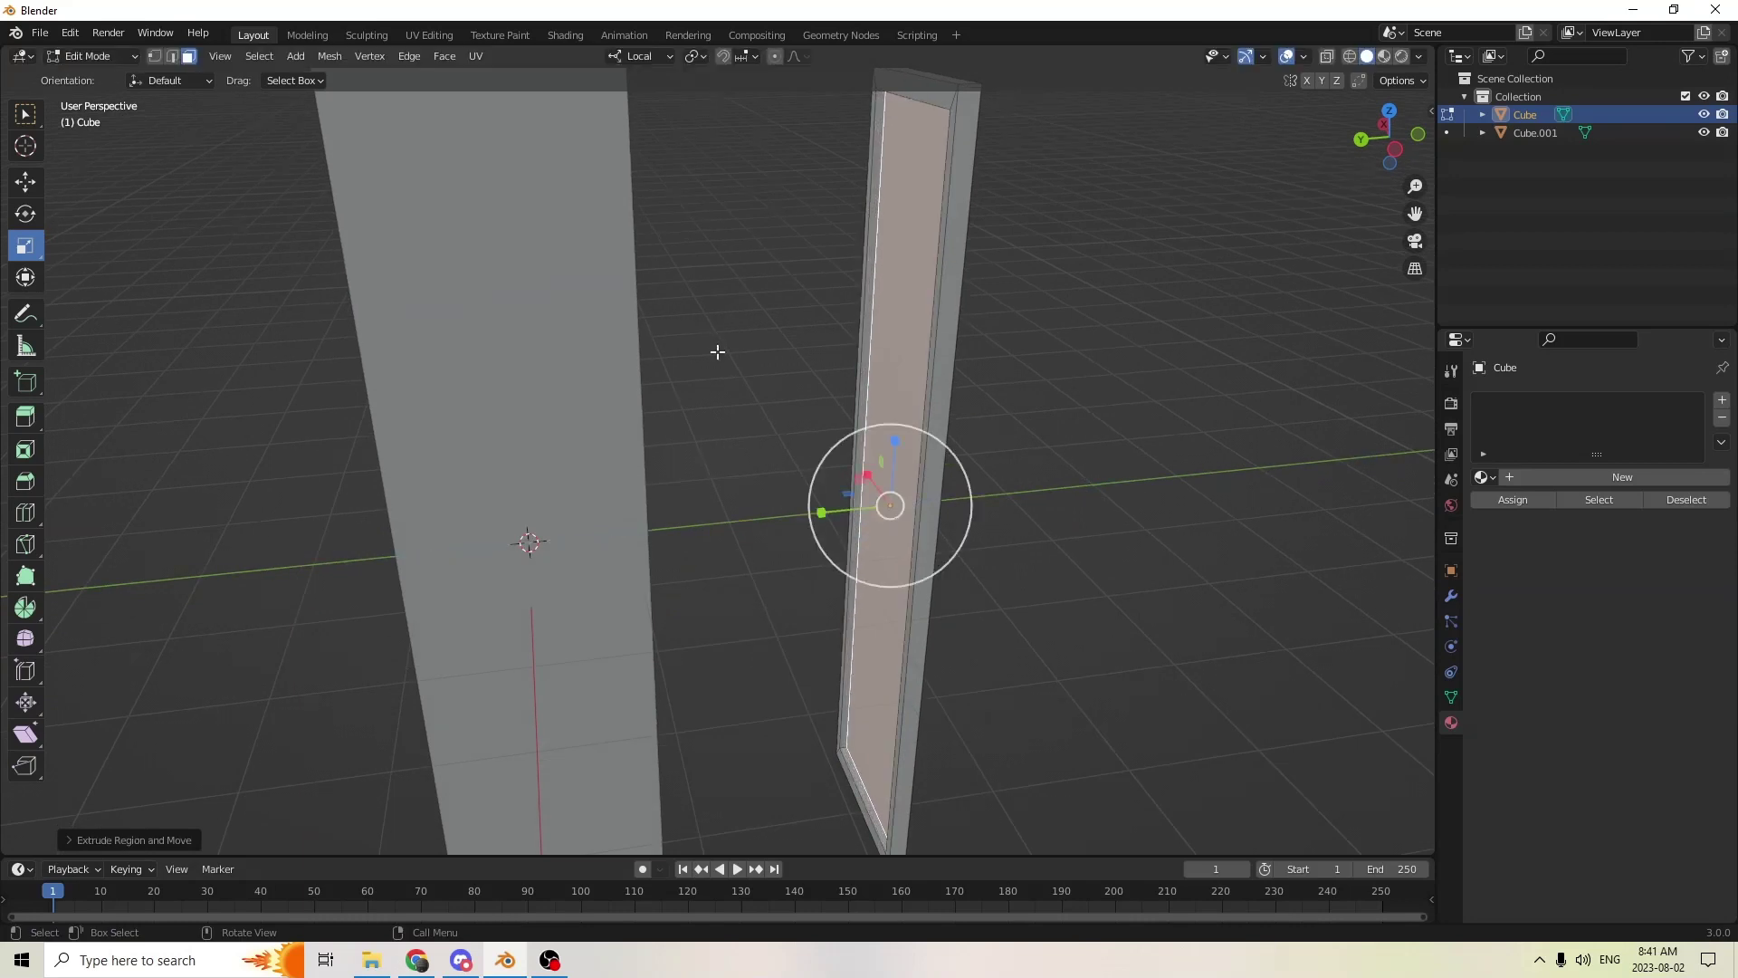
pyautogui.moveTo(717, 353); pyautogui.dragTo(683, 380, button='middle')
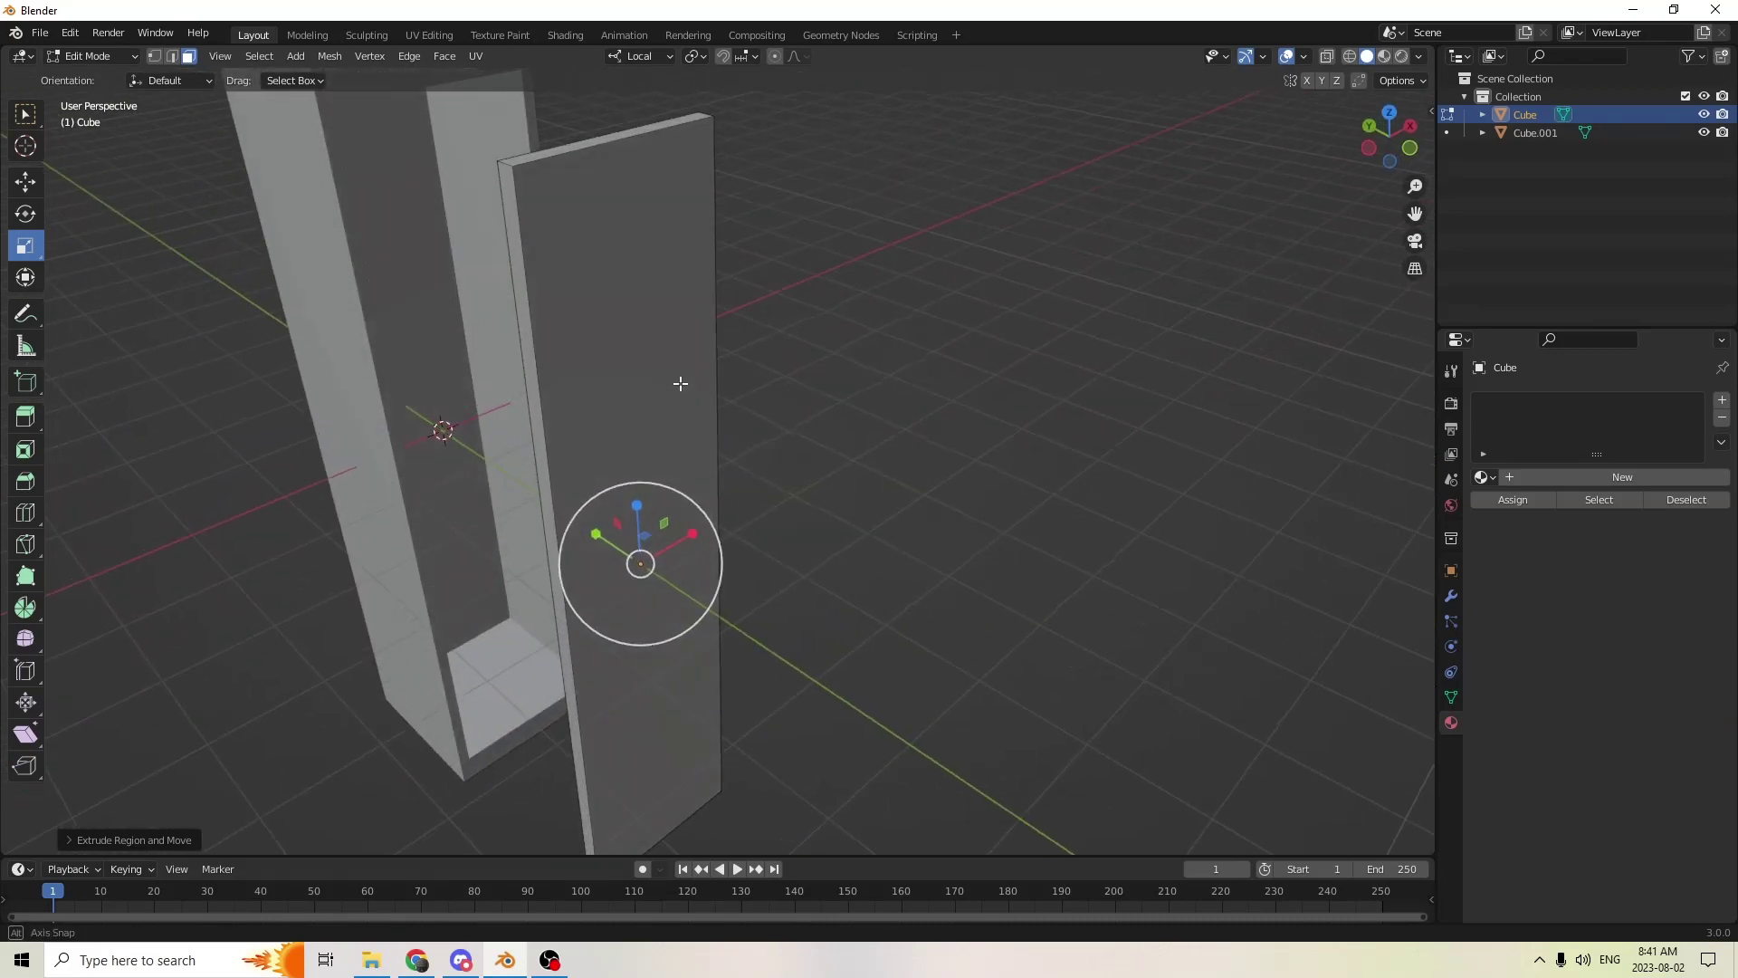
pyautogui.press('Tab')
pyautogui.moveTo(936, 401); pyautogui.dragTo(1193, 230, button='middle')
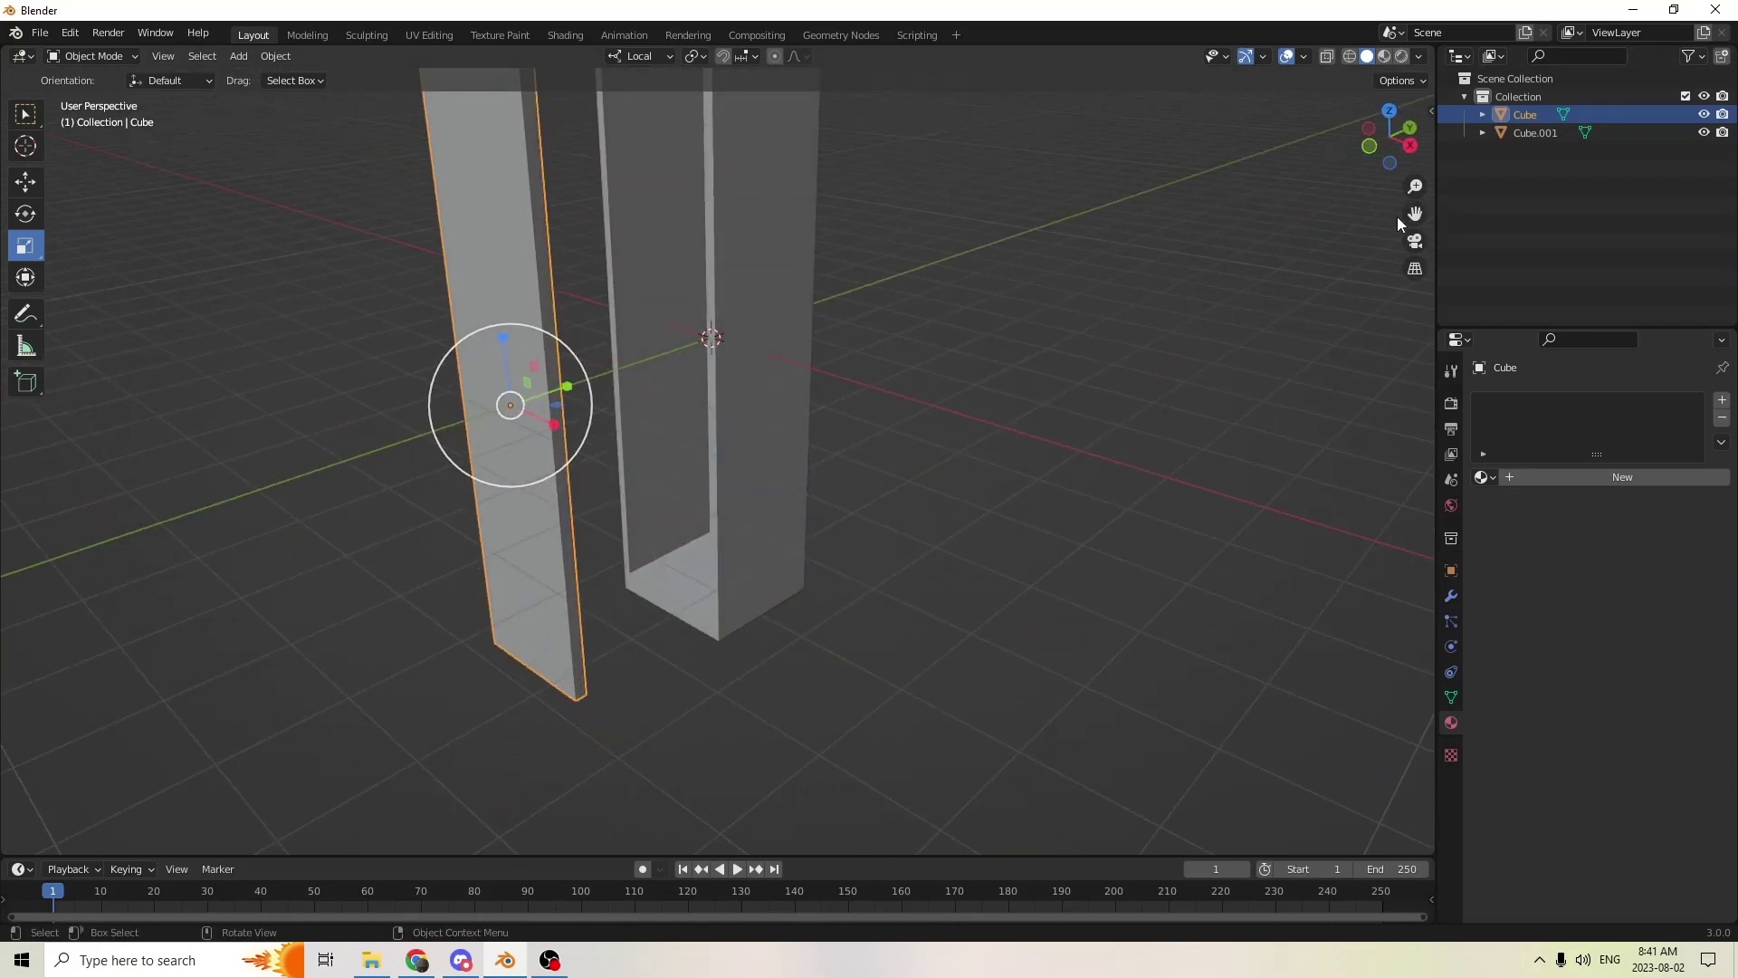
pyautogui.moveTo(1398, 216); pyautogui.dragTo(1239, 187, button='middle')
pyautogui.moveTo(1431, 206); pyautogui.dragTo(641, 190, button='middle')
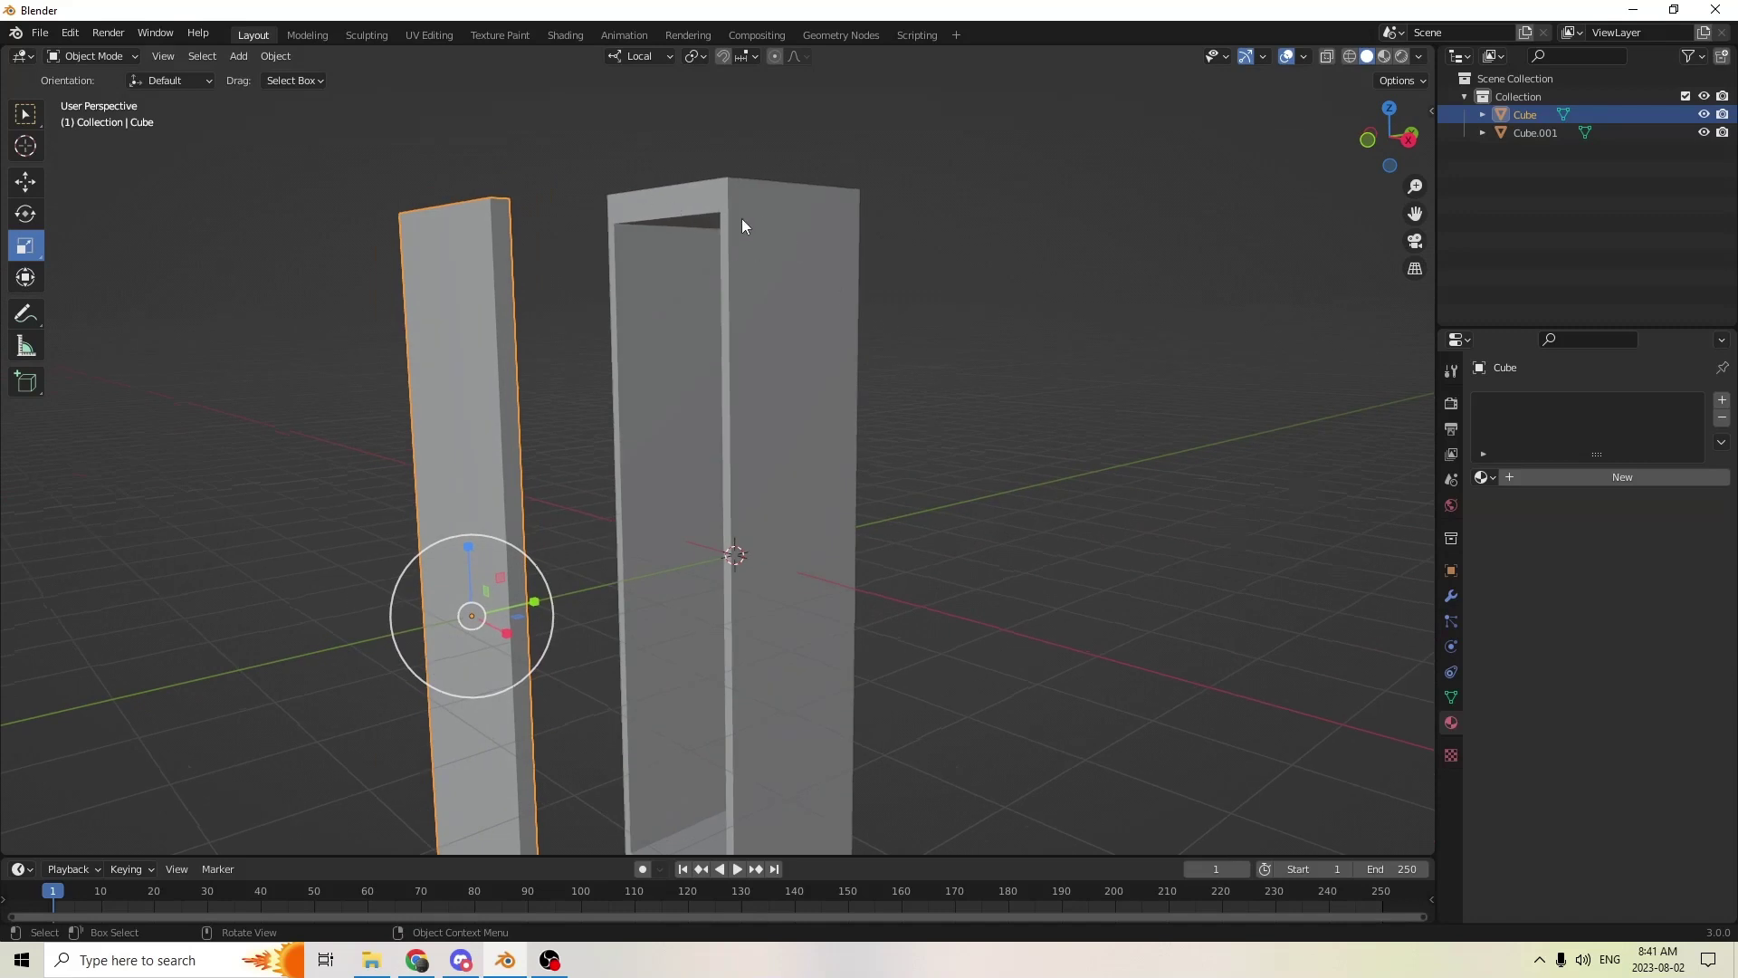
pyautogui.scroll(1, 805, 188)
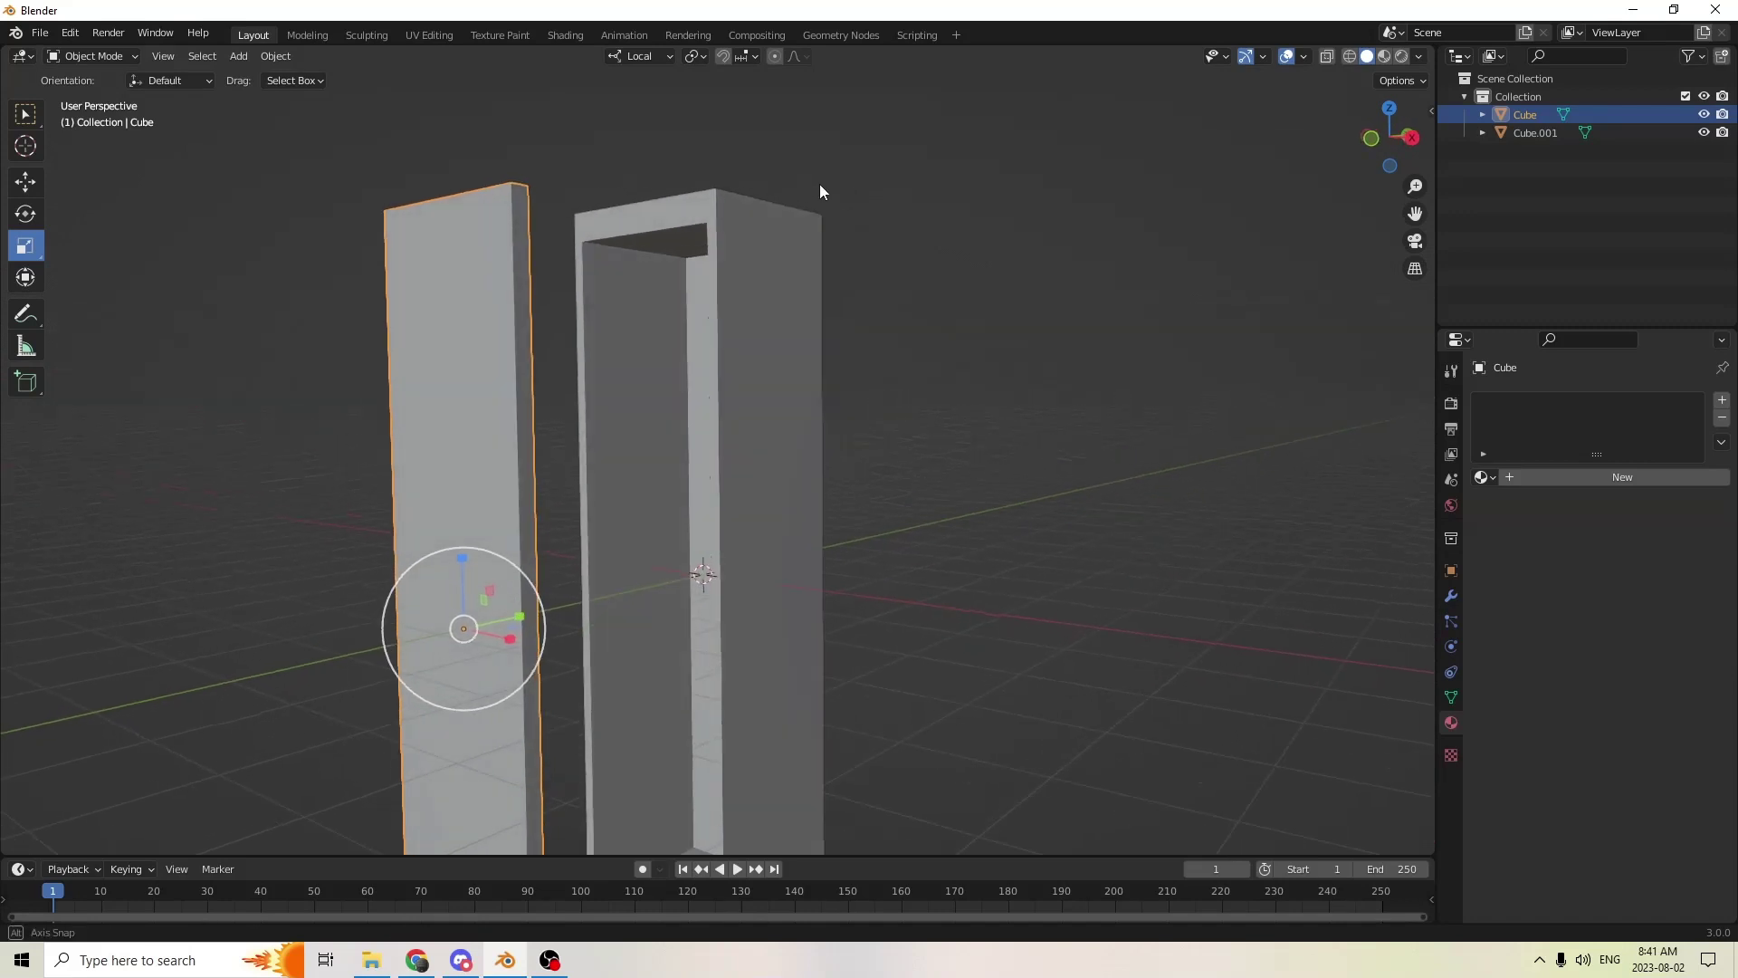
pyautogui.scroll(2, 777, 208)
pyautogui.moveTo(781, 215); pyautogui.dragTo(826, 241, button='middle')
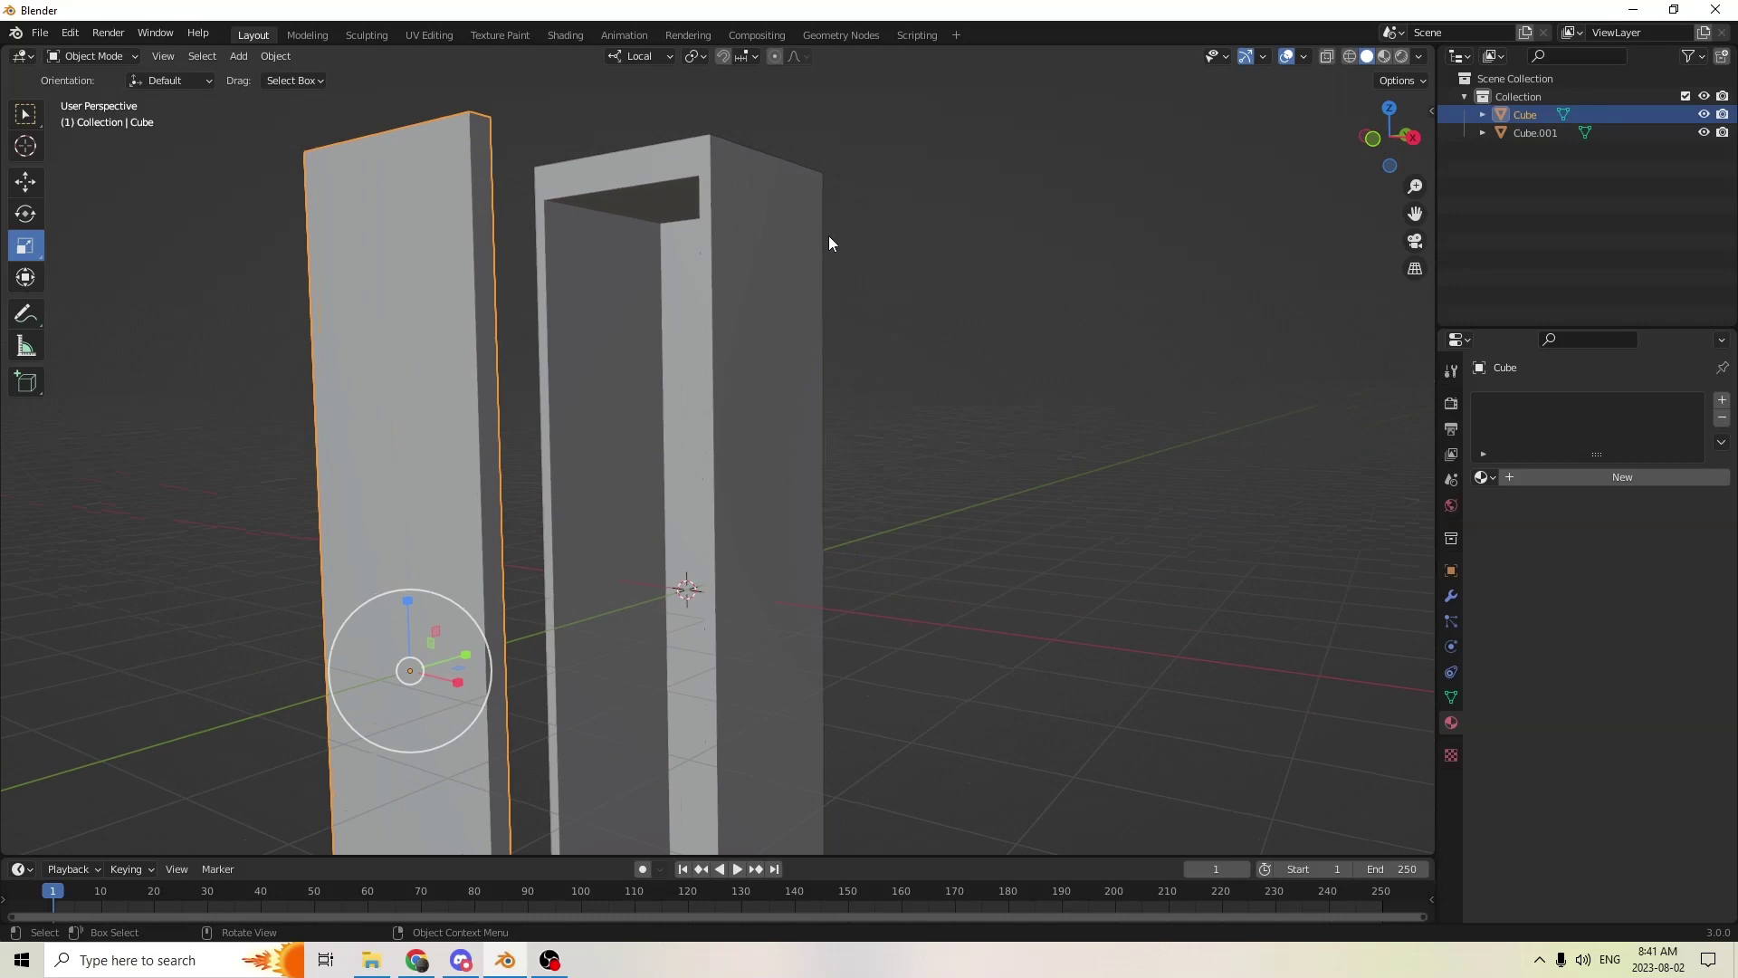
# - Enter Edit Mode on Cube.001 and select the top edge of the box opening
pyautogui.press('Tab')
pyautogui.press('Tab')
pyautogui.click(760, 242)
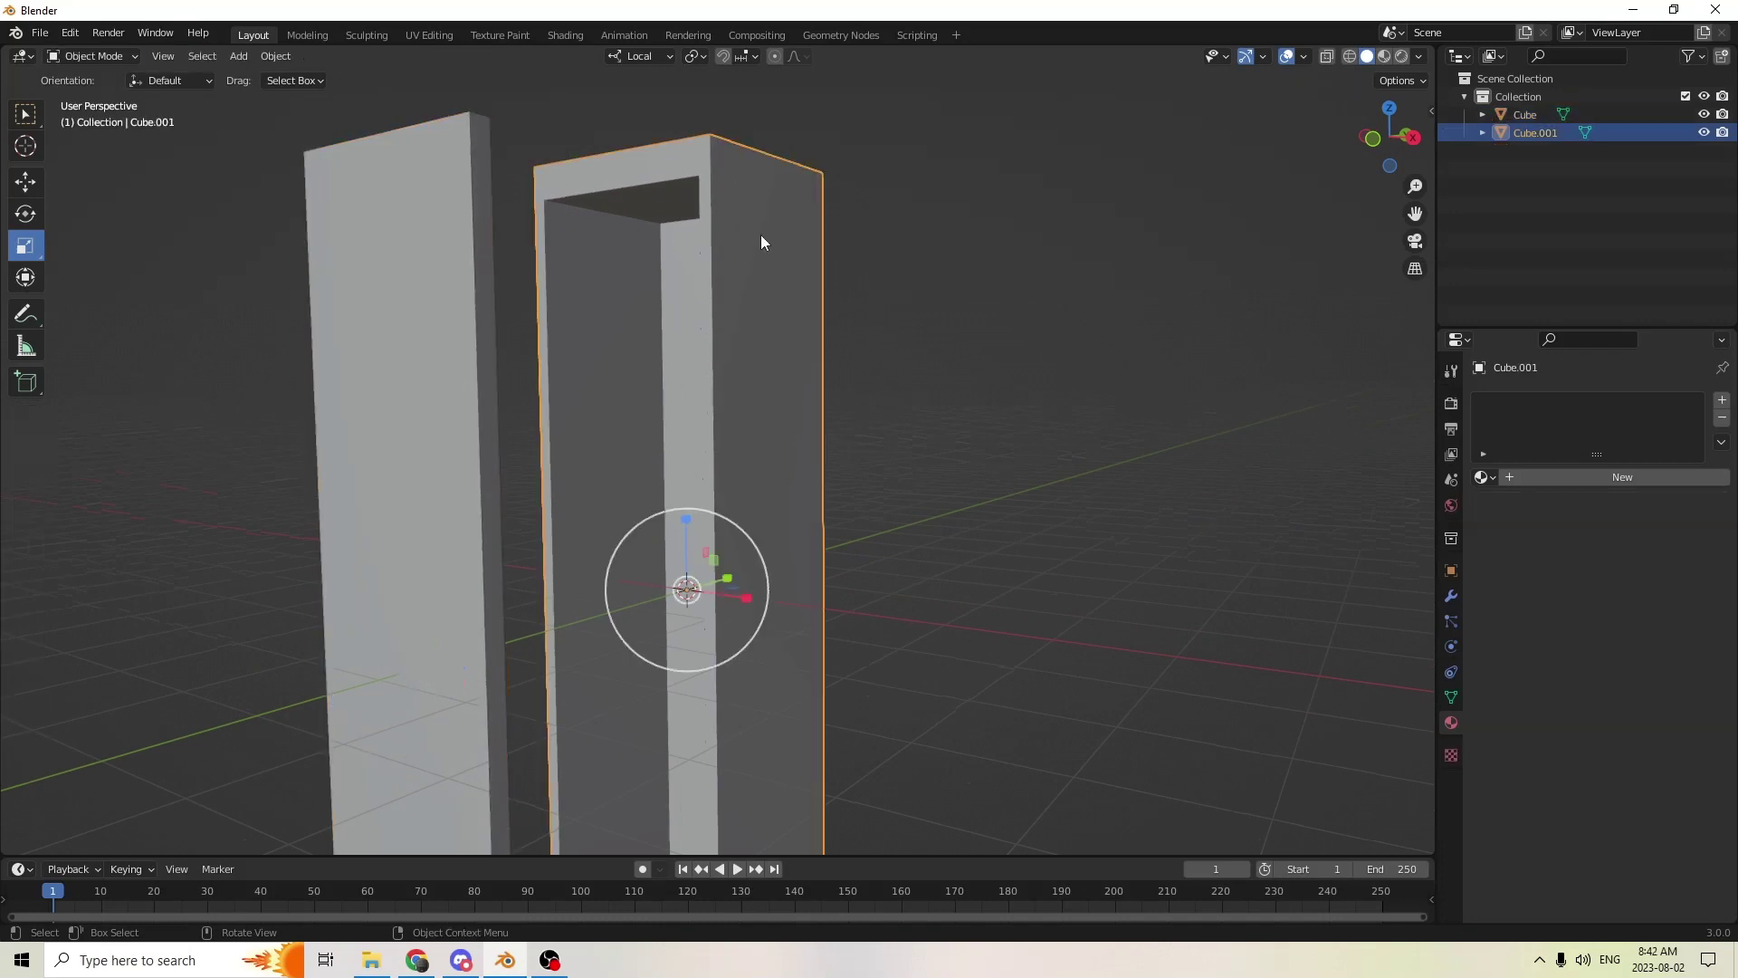
pyautogui.press('Tab')
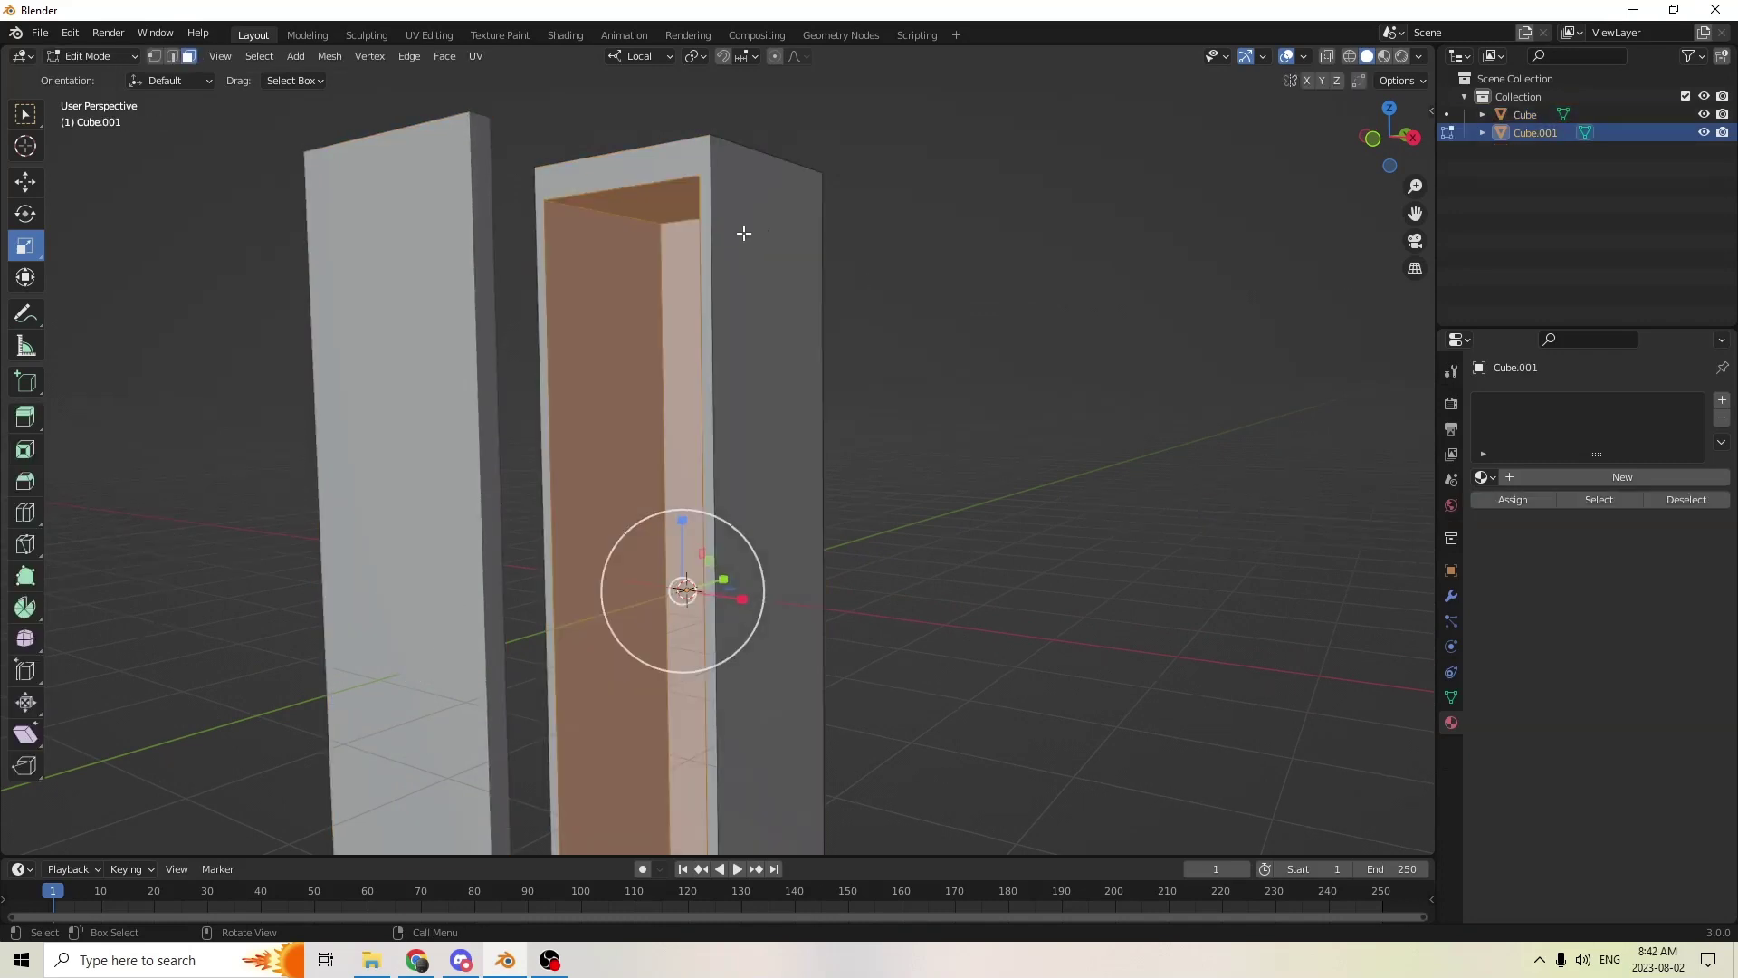
pyautogui.press('KP_Decimal')
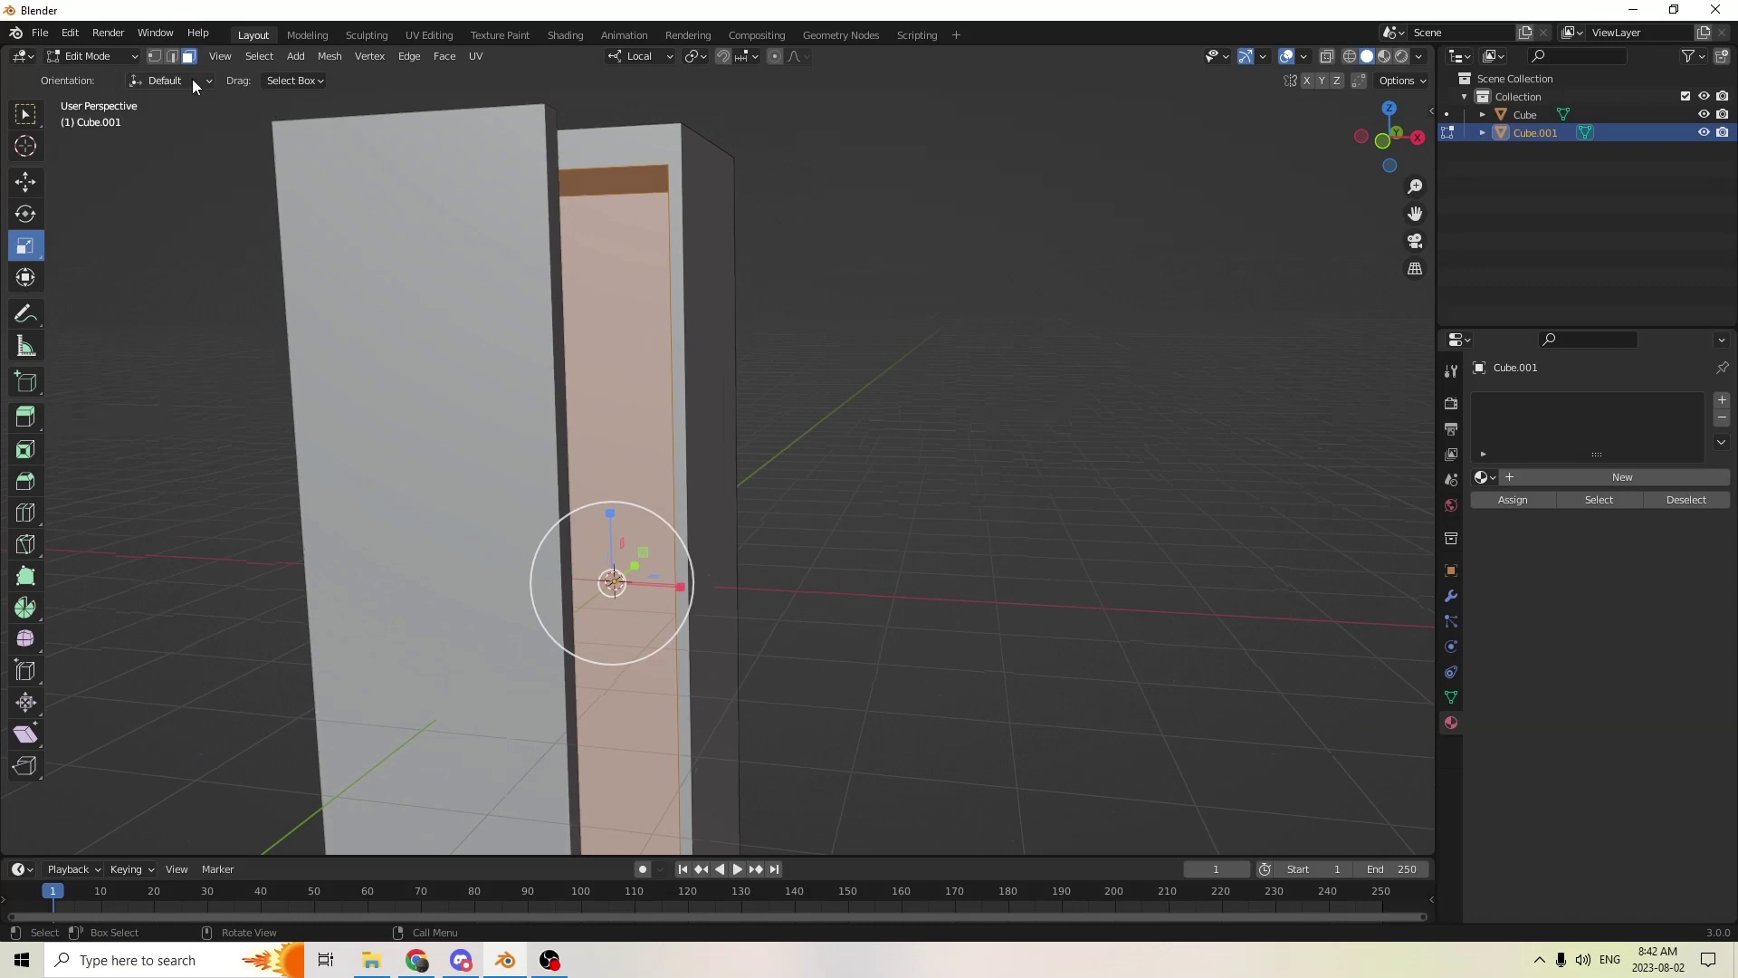
pyautogui.click(172, 56)
pyautogui.moveTo(522, 127); pyautogui.dragTo(518, 105, button='middle')
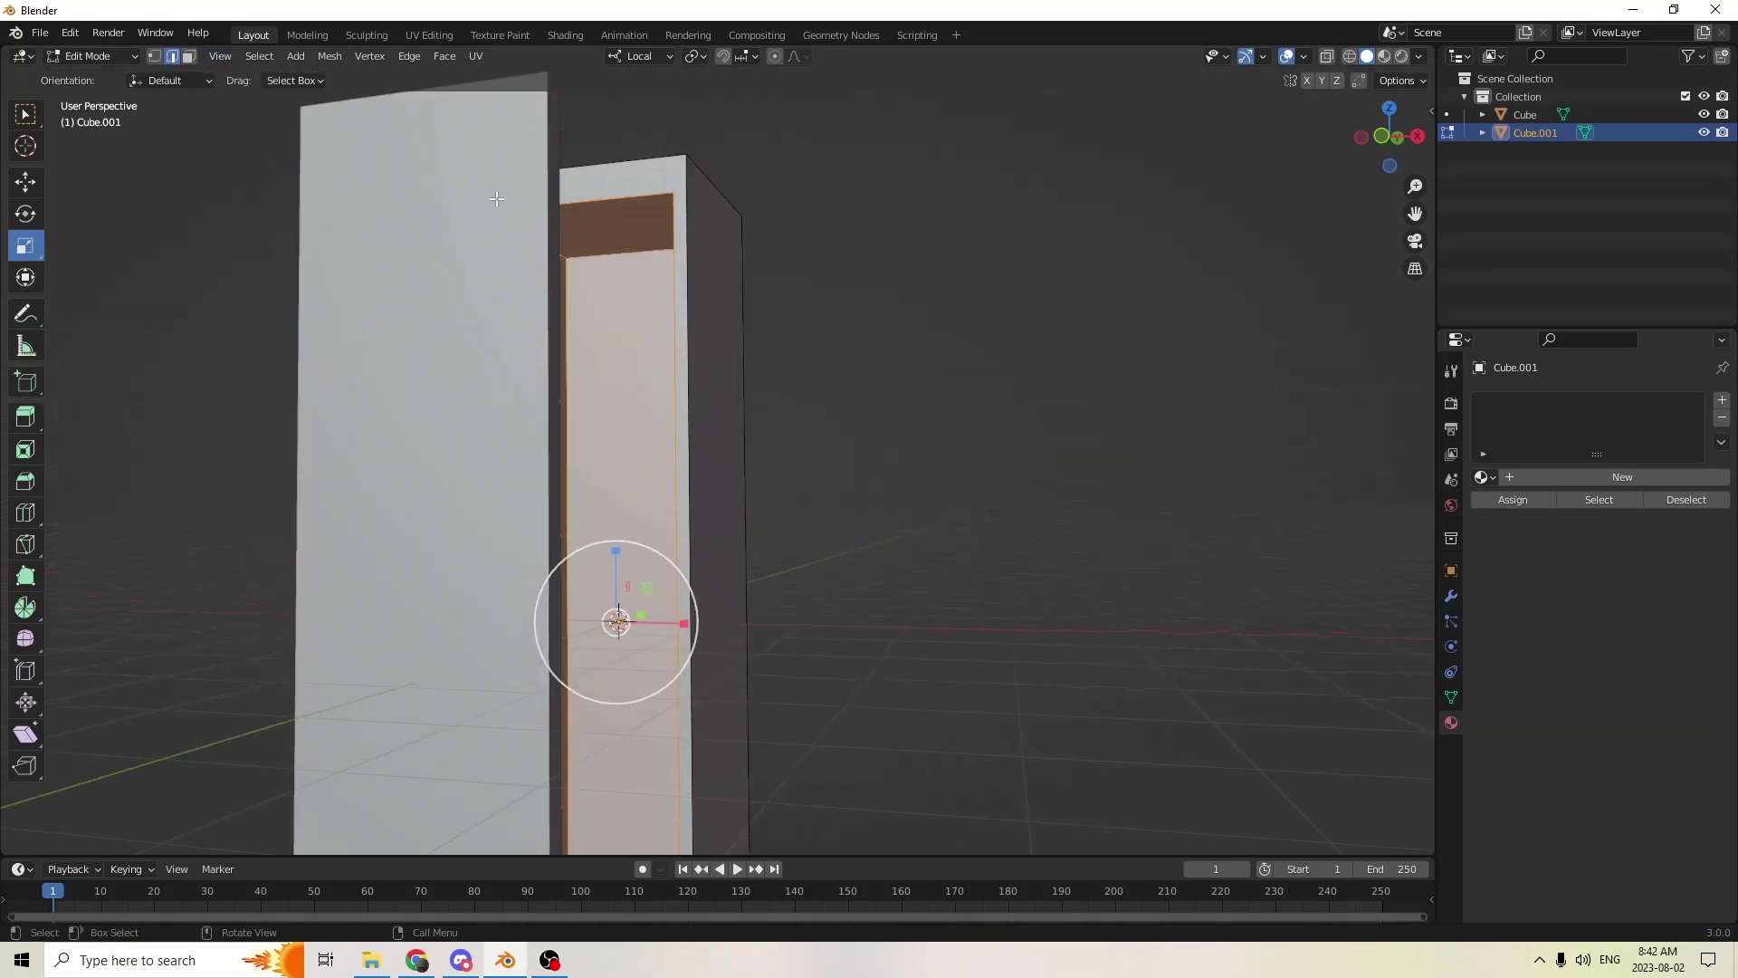
pyautogui.click(625, 258)
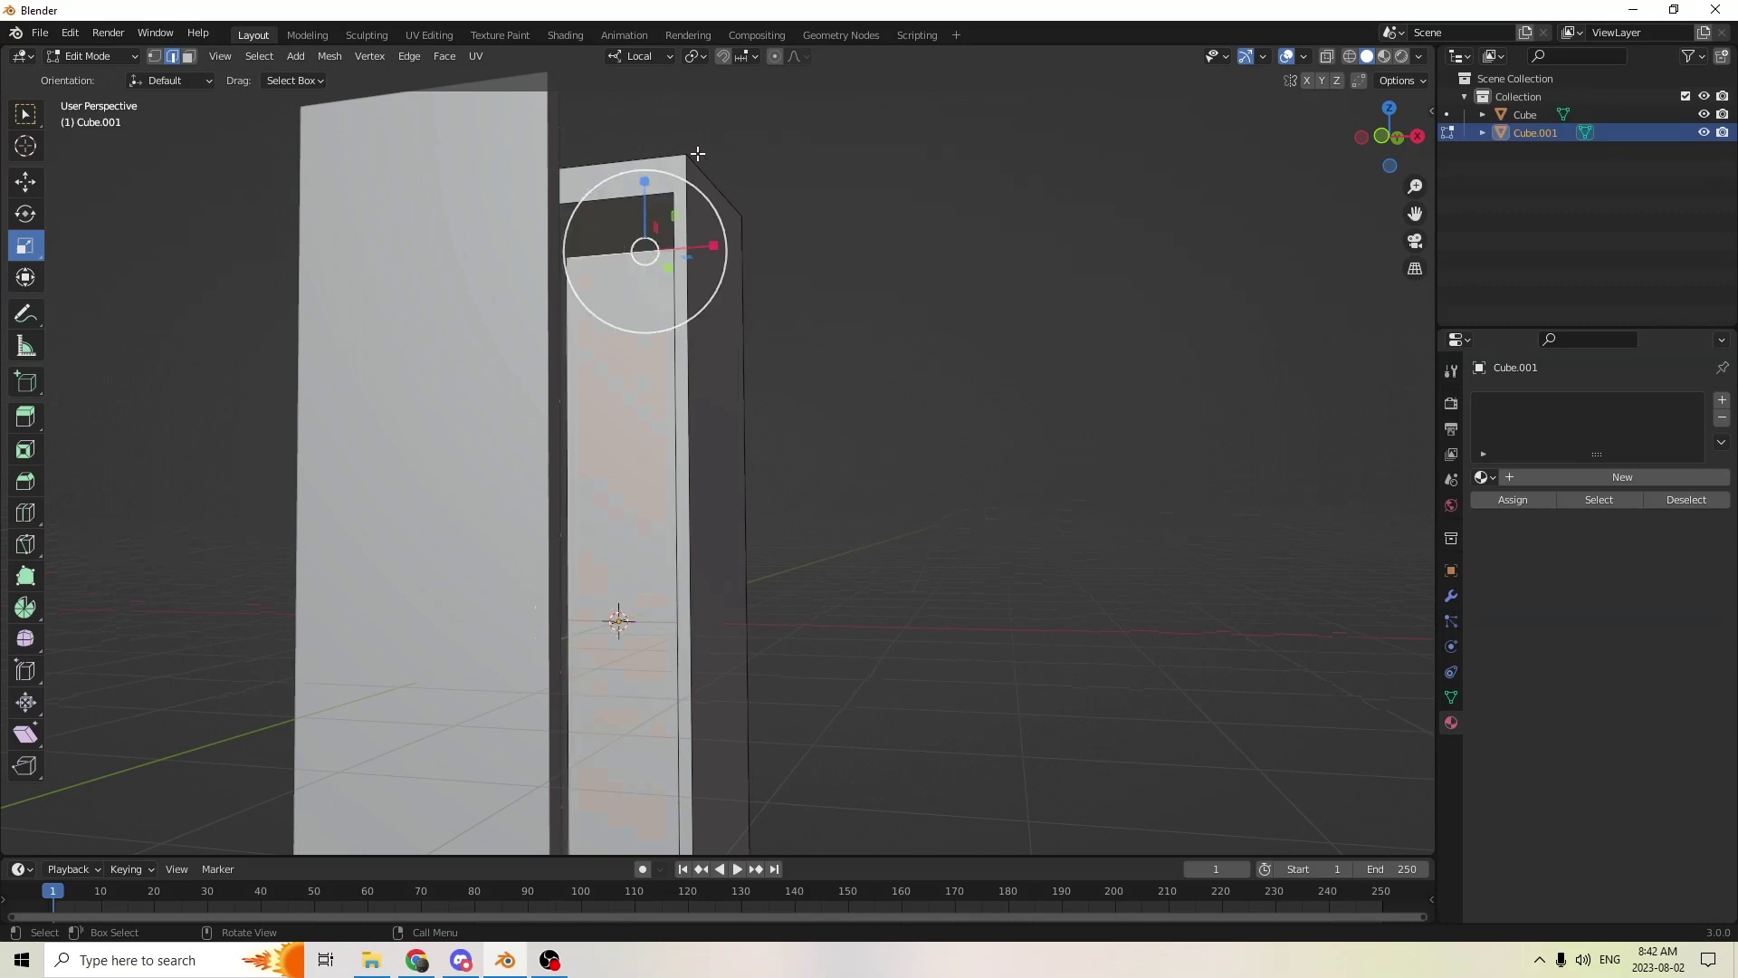
# - Raise the top edge on Z, undo it, then start moving it down instead
pyautogui.scroll(-4, 697, 154)
pyautogui.moveTo(697, 154); pyautogui.dragTo(188, 196, button='middle')
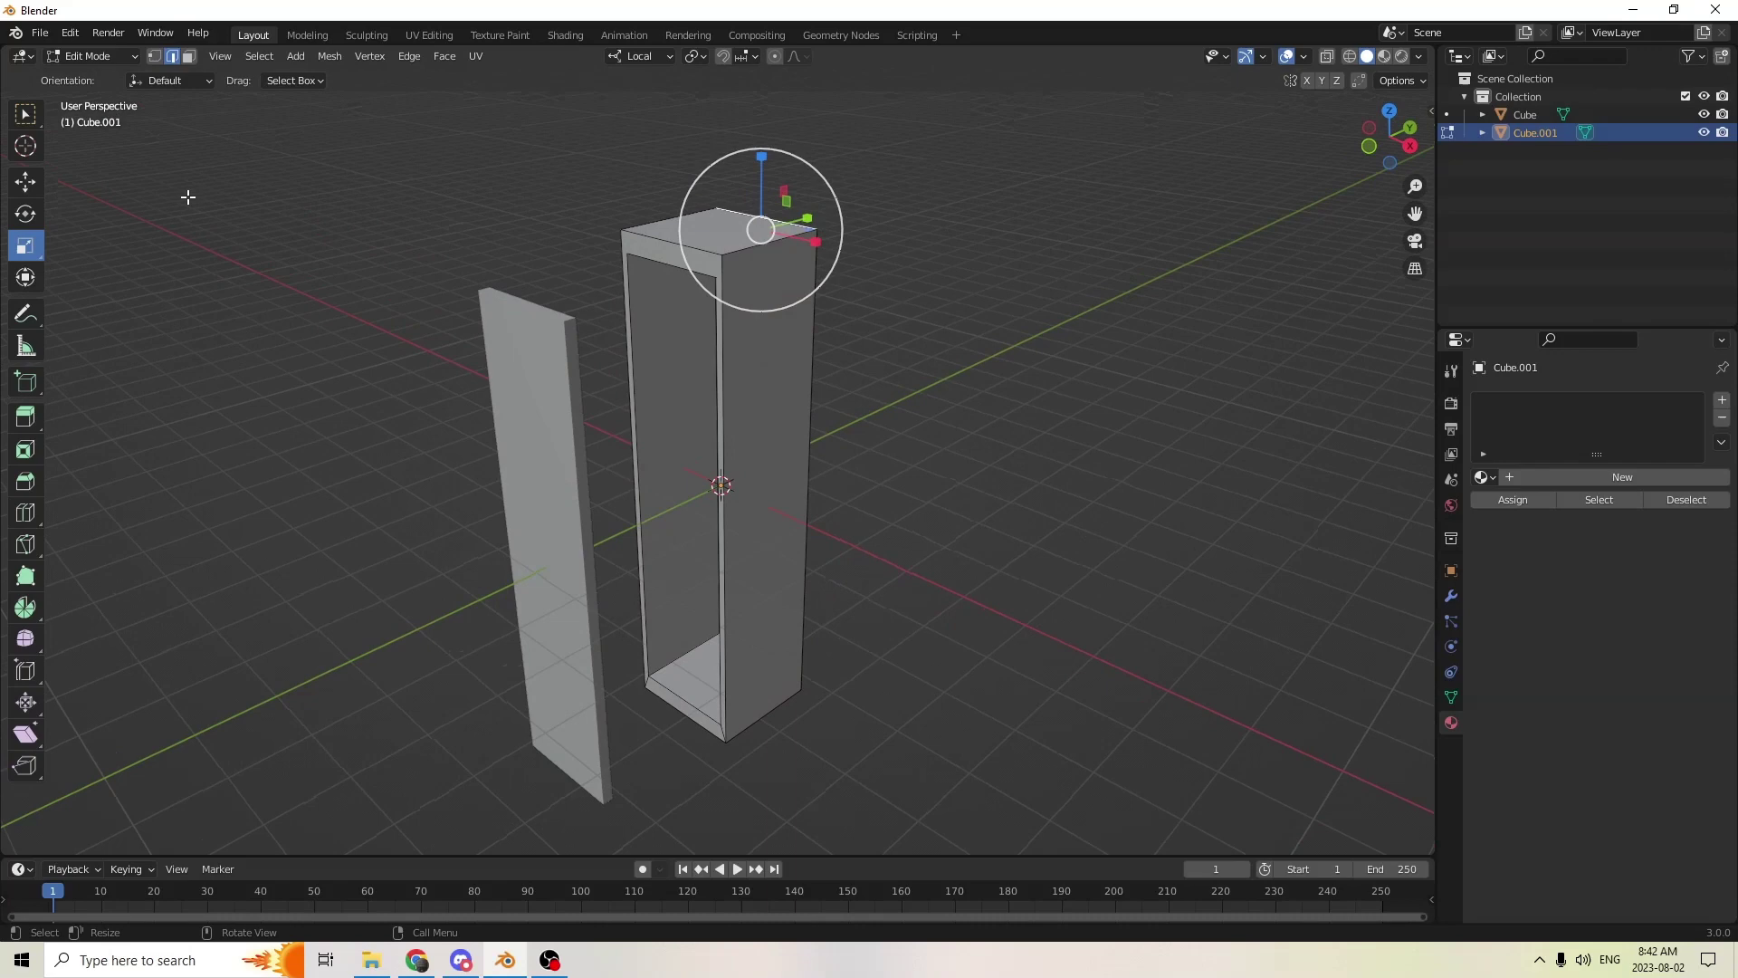
pyautogui.click(28, 181)
pyautogui.scroll(3, 1014, 199)
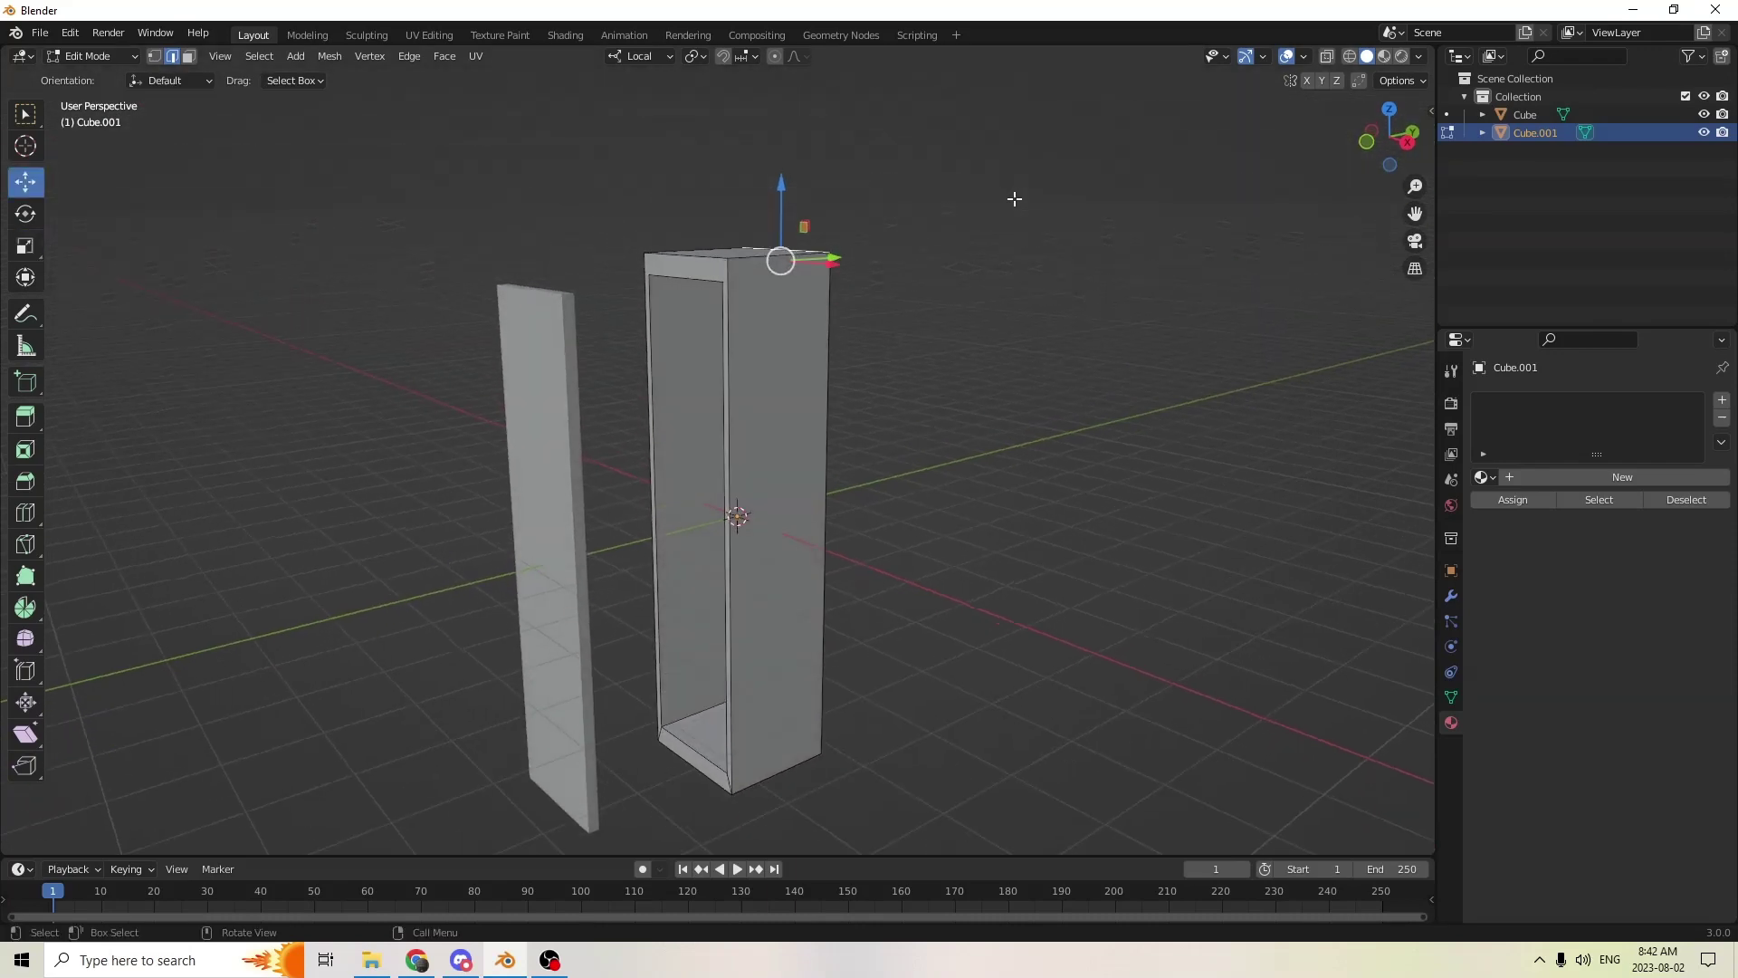
pyautogui.moveTo(1014, 199)
pyautogui.mouseDown(button='middle')
pyautogui.moveTo(1090, 186)
pyautogui.moveTo(1006, 207)
pyautogui.mouseUp(button='middle')
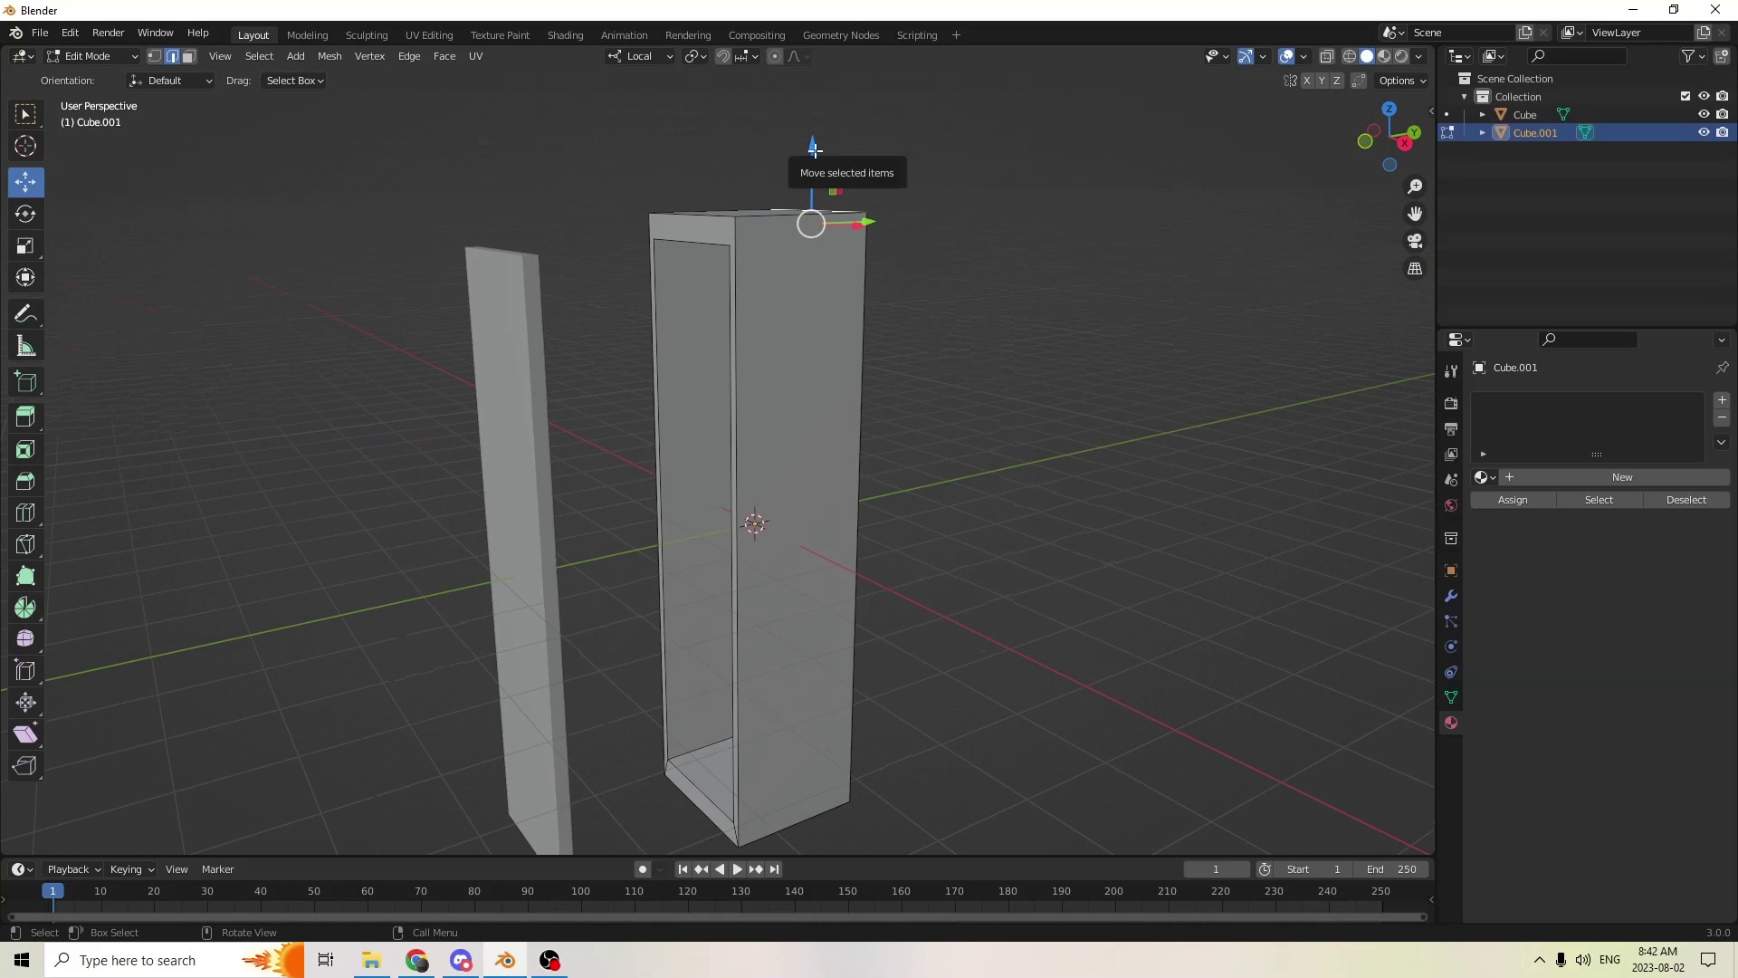
pyautogui.moveTo(814, 150); pyautogui.dragTo(822, 86)
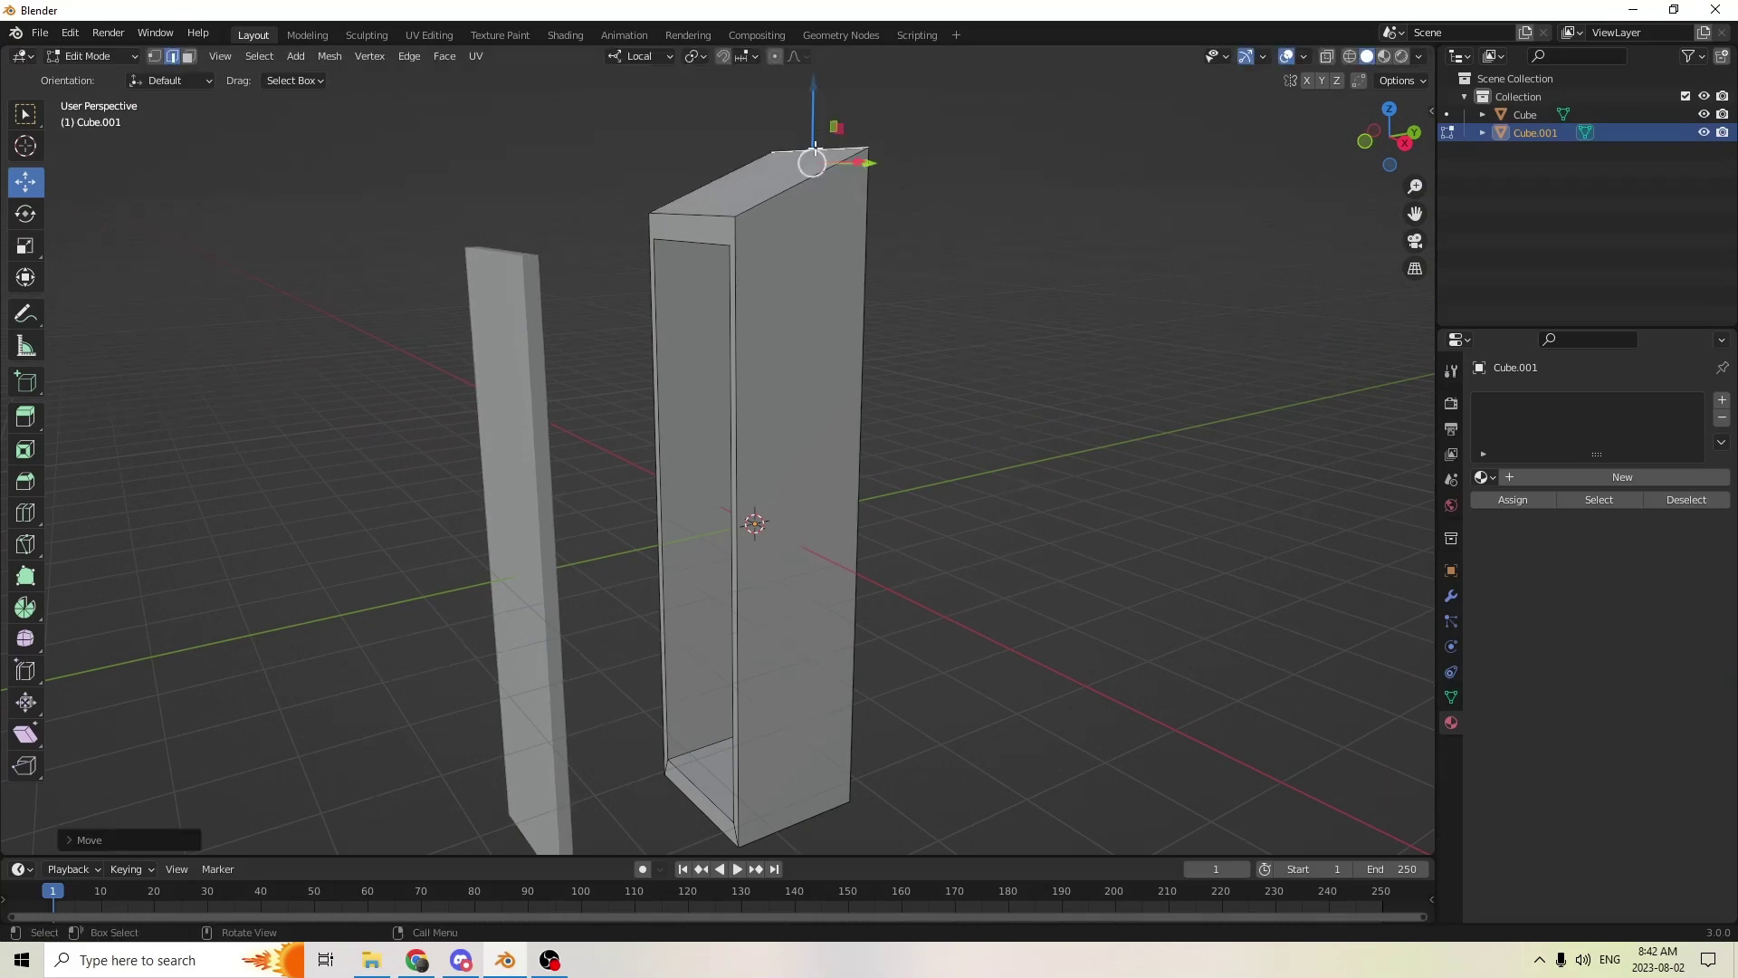
pyautogui.moveTo(822, 86); pyautogui.dragTo(845, 144, button='middle')
pyautogui.click(70, 34)
pyautogui.click(88, 47)
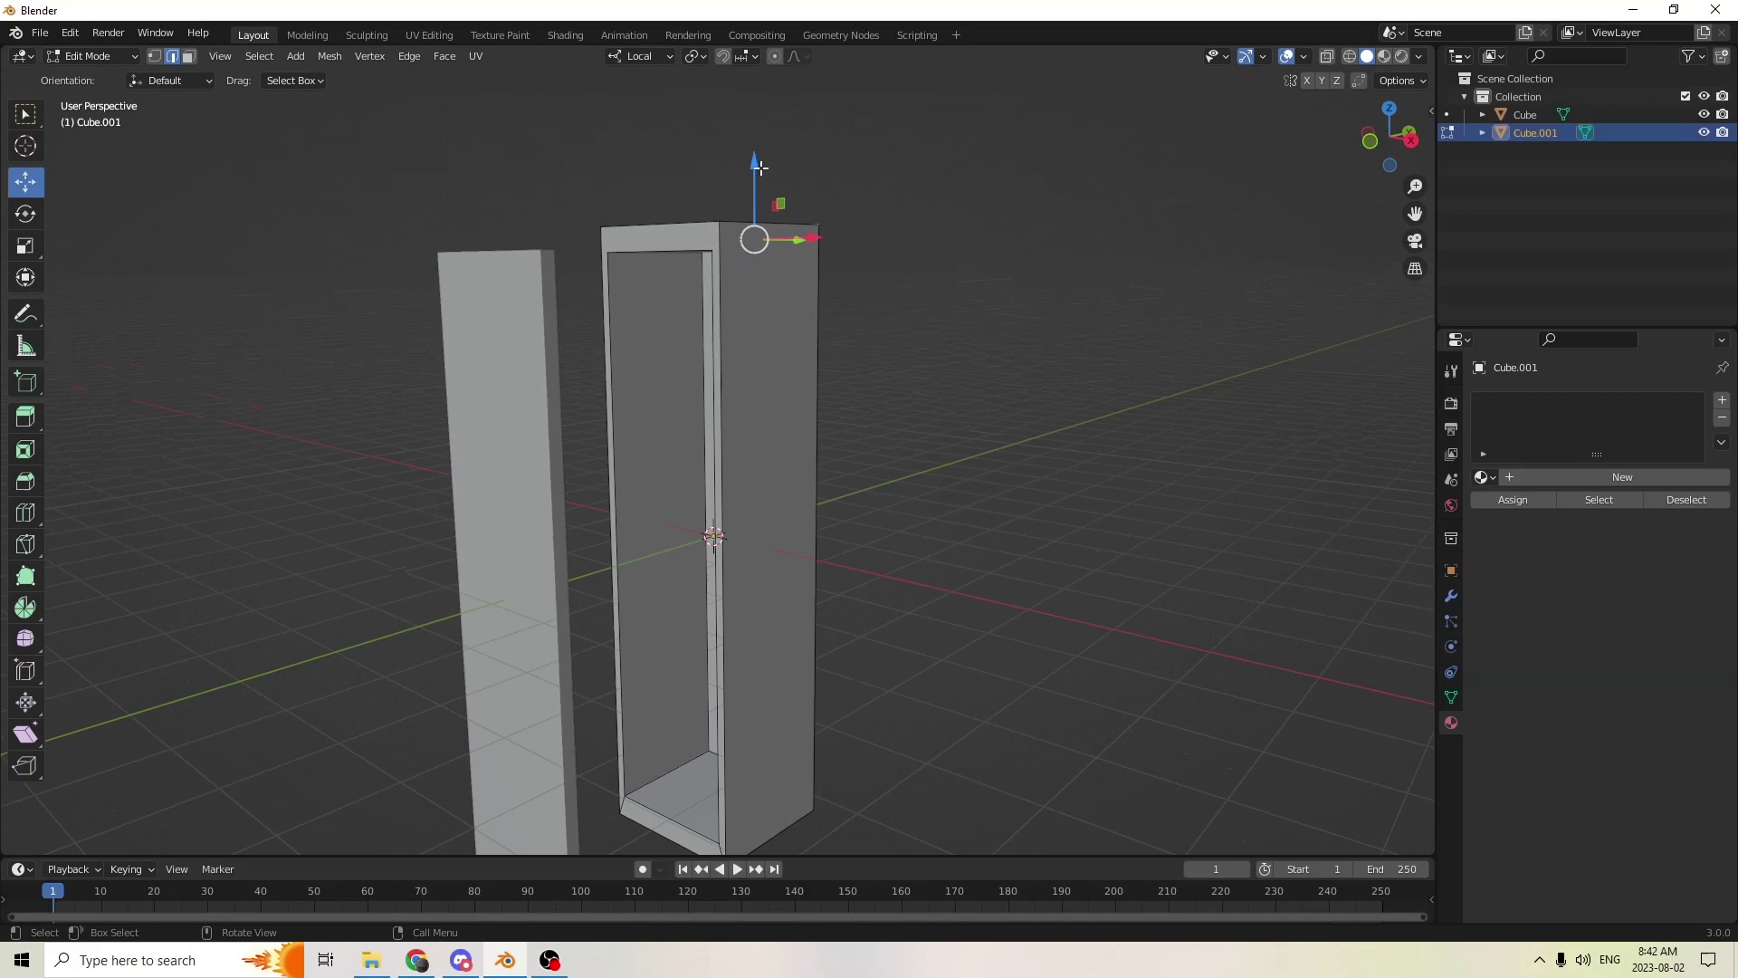
pyautogui.moveTo(760, 167); pyautogui.dragTo(749, 212)
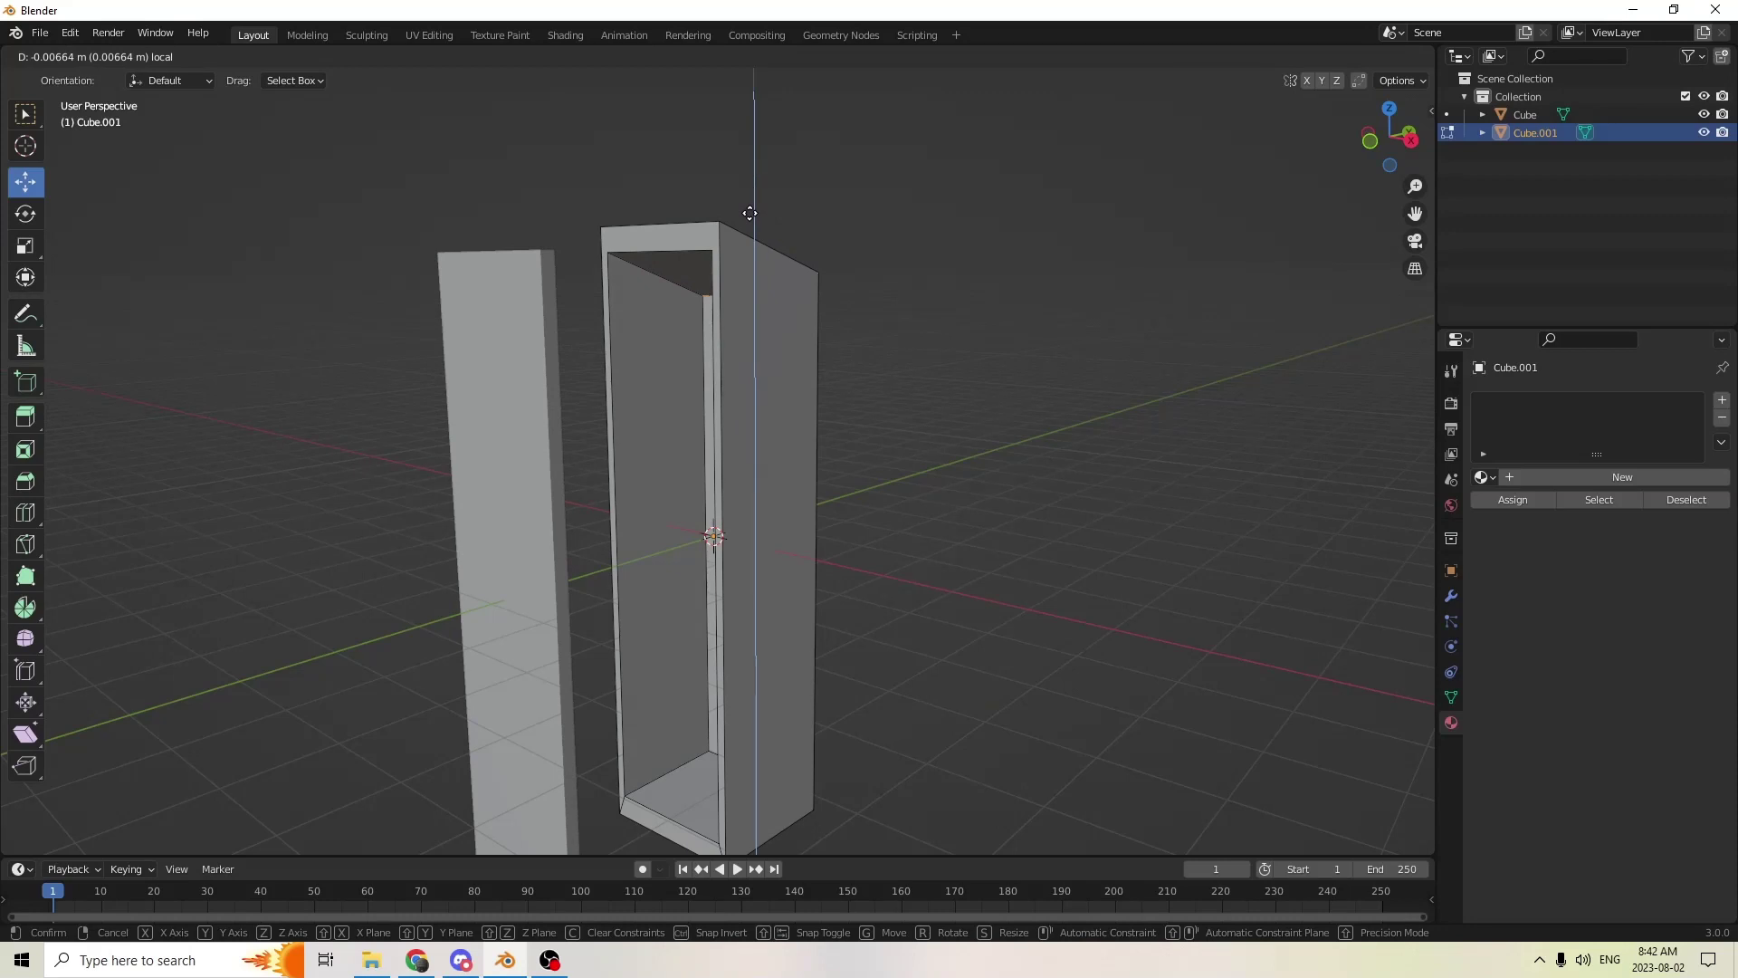
# - Cancel the edge move, return to Object Mode, and select the door slab
pyautogui.rightClick(749, 212)
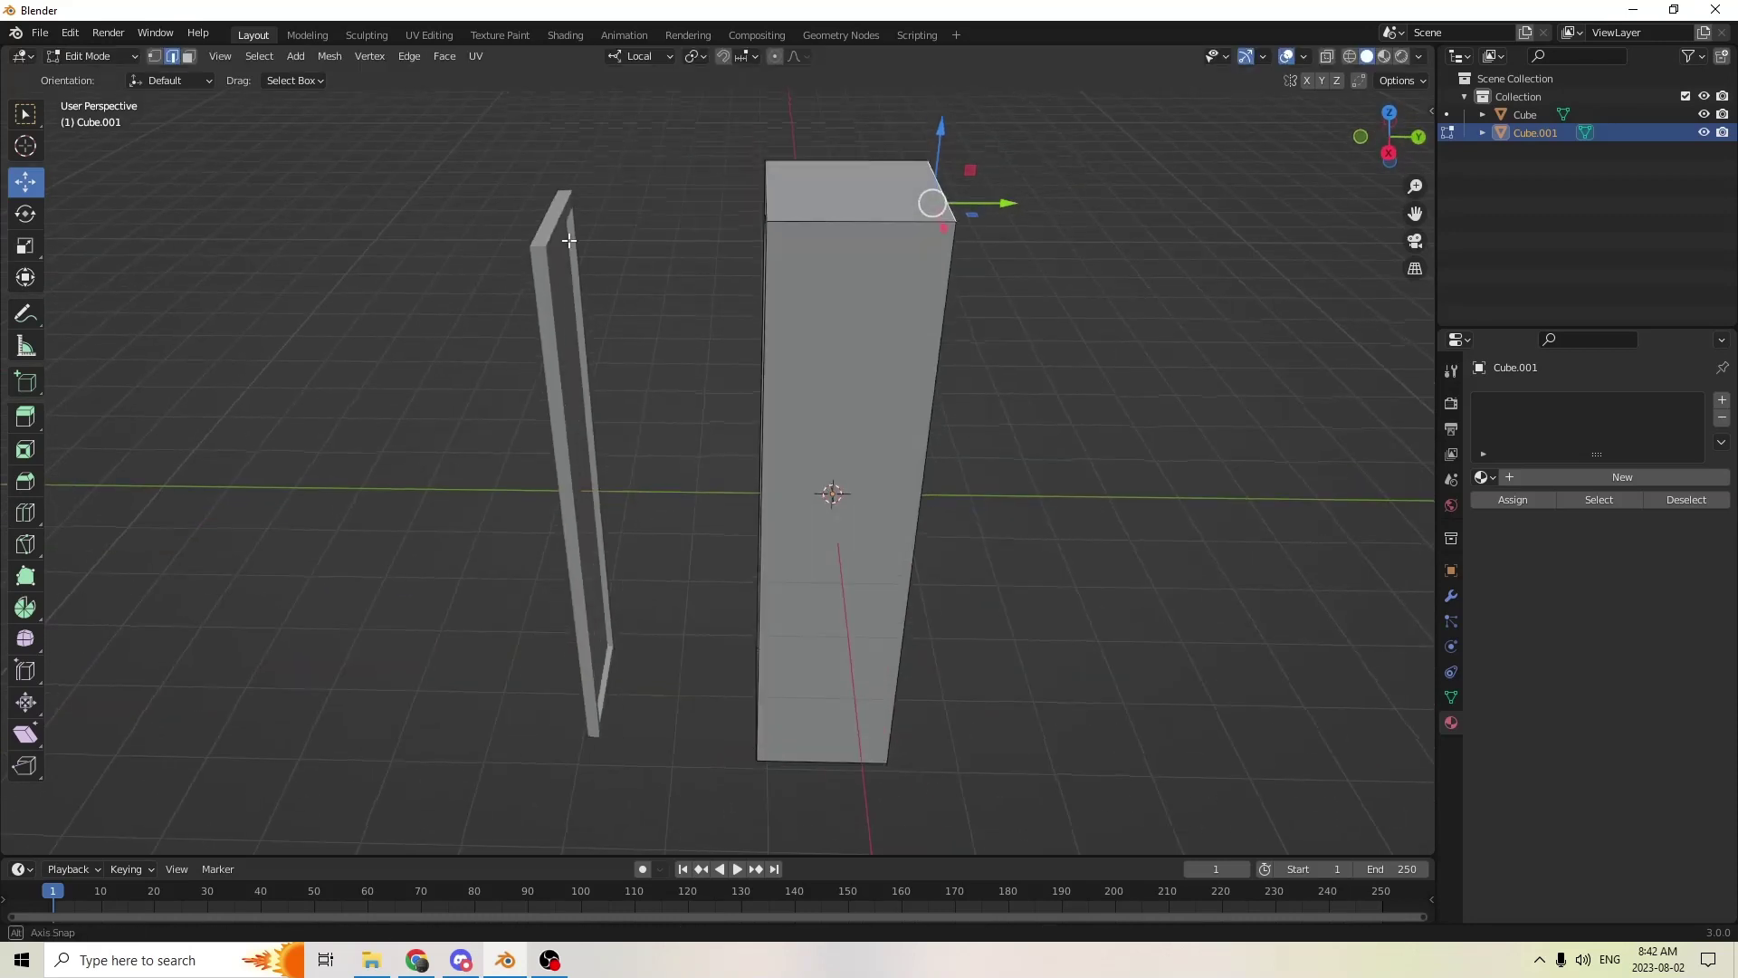
pyautogui.moveTo(568, 239); pyautogui.dragTo(990, 271, button='middle')
pyautogui.press('Tab')
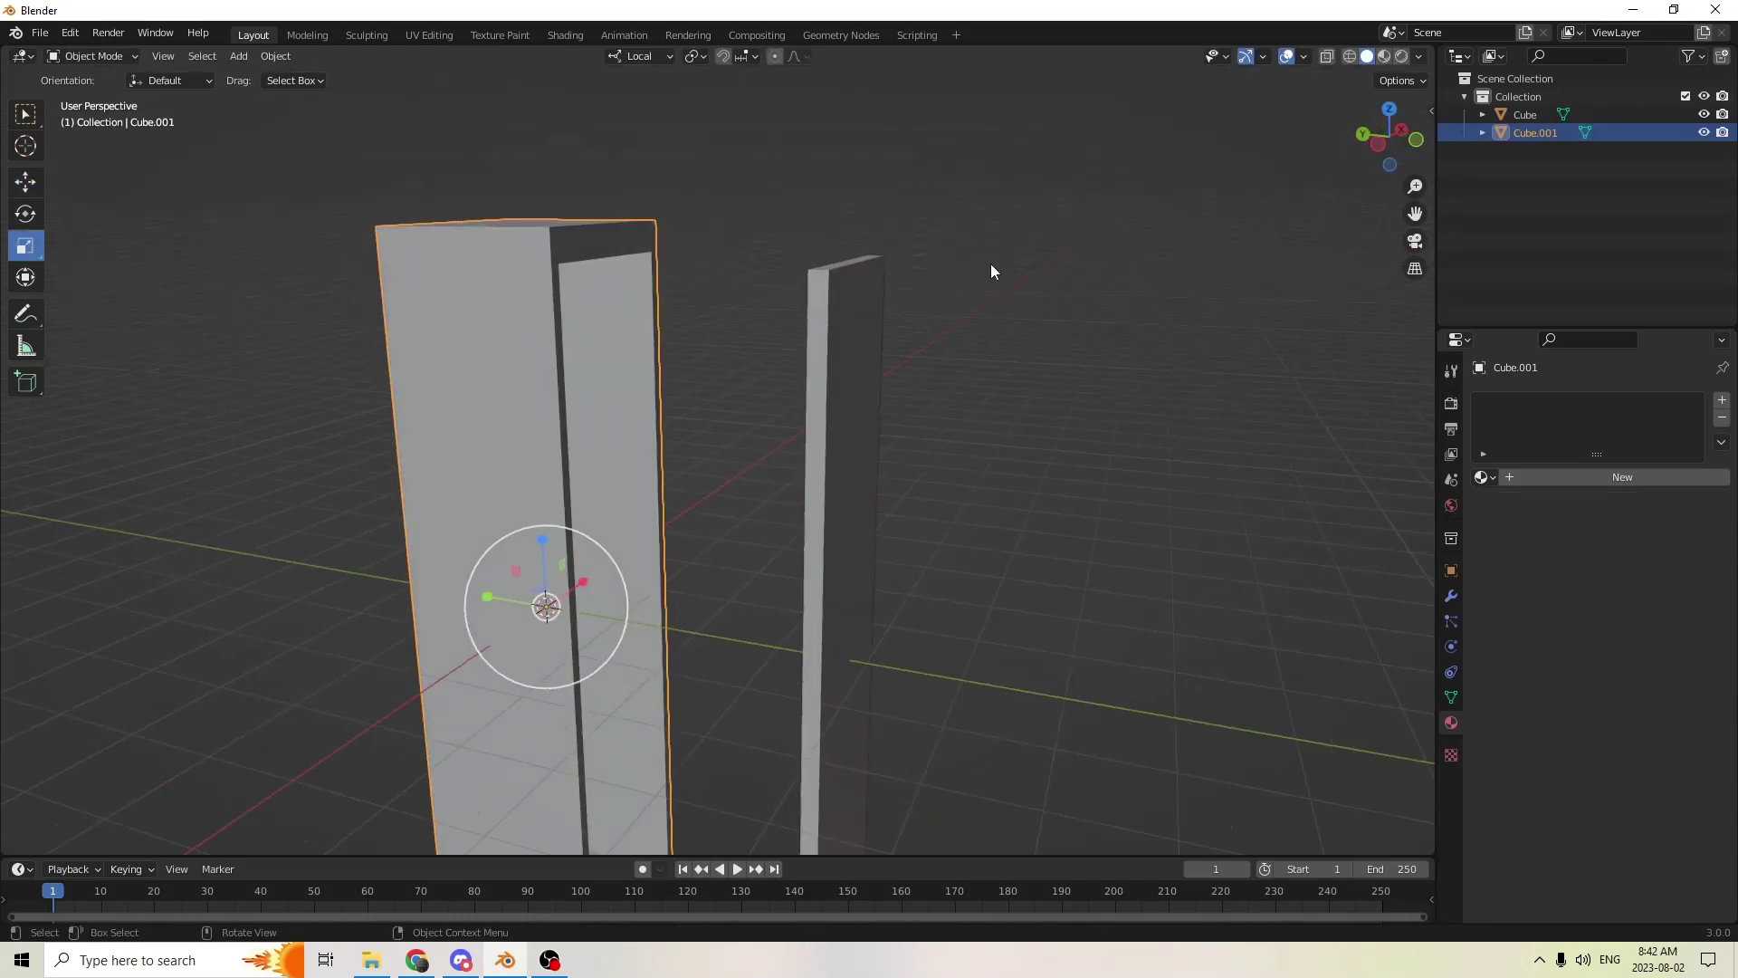
pyautogui.click(816, 486)
pyautogui.moveTo(817, 485); pyautogui.dragTo(774, 426, button='middle')
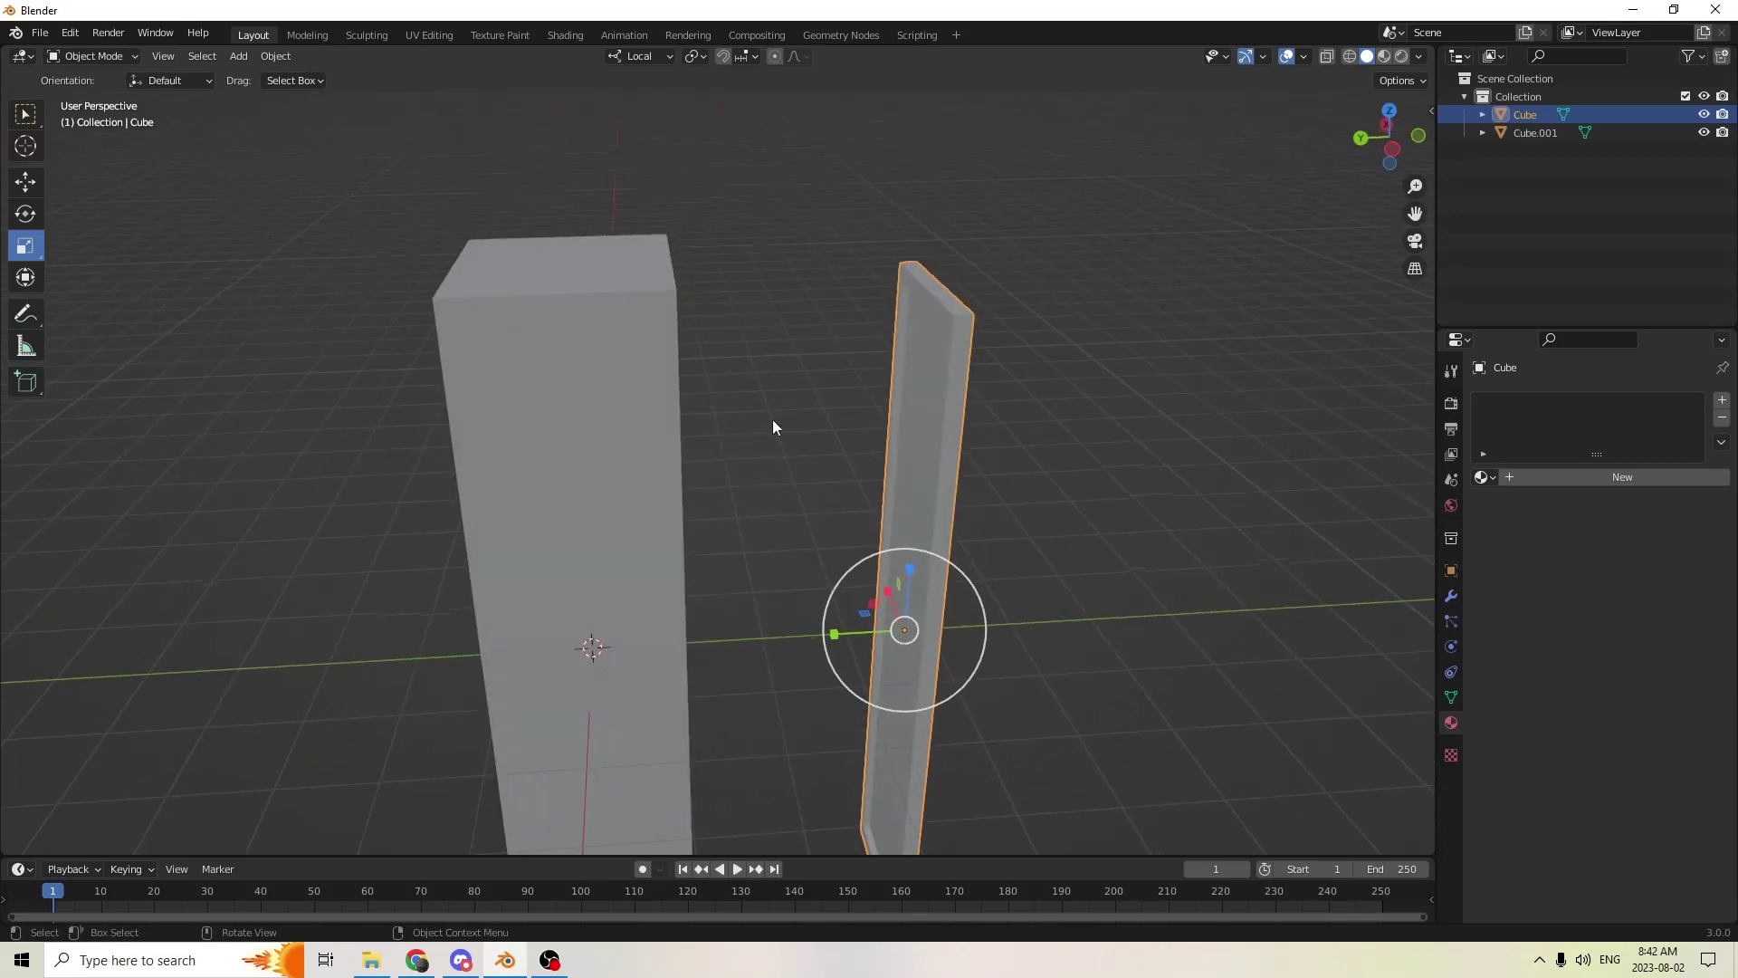
# - Slide the door slab along Y until it butts against the locker body's front
pyautogui.click(25, 181)
pyautogui.moveTo(422, 283); pyautogui.dragTo(693, 402, button='middle')
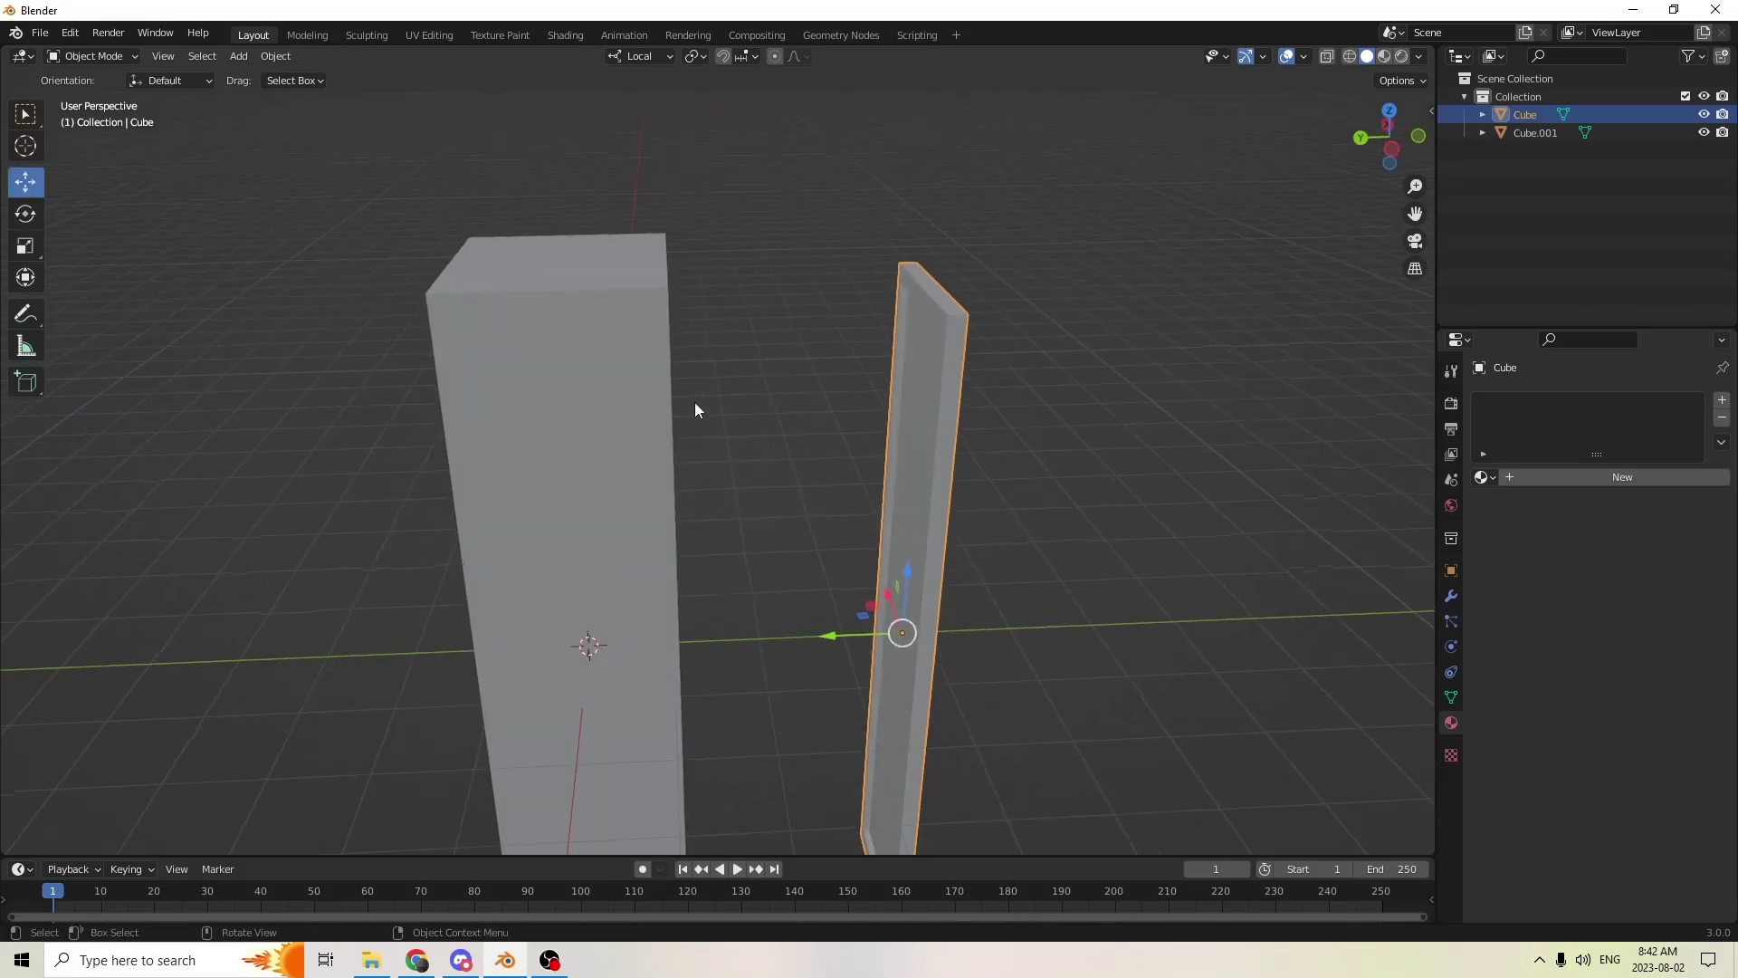
pyautogui.moveTo(835, 544); pyautogui.dragTo(840, 601, button='middle')
pyautogui.moveTo(818, 651); pyautogui.dragTo(584, 608)
pyautogui.moveTo(697, 566); pyautogui.dragTo(590, 559, button='middle')
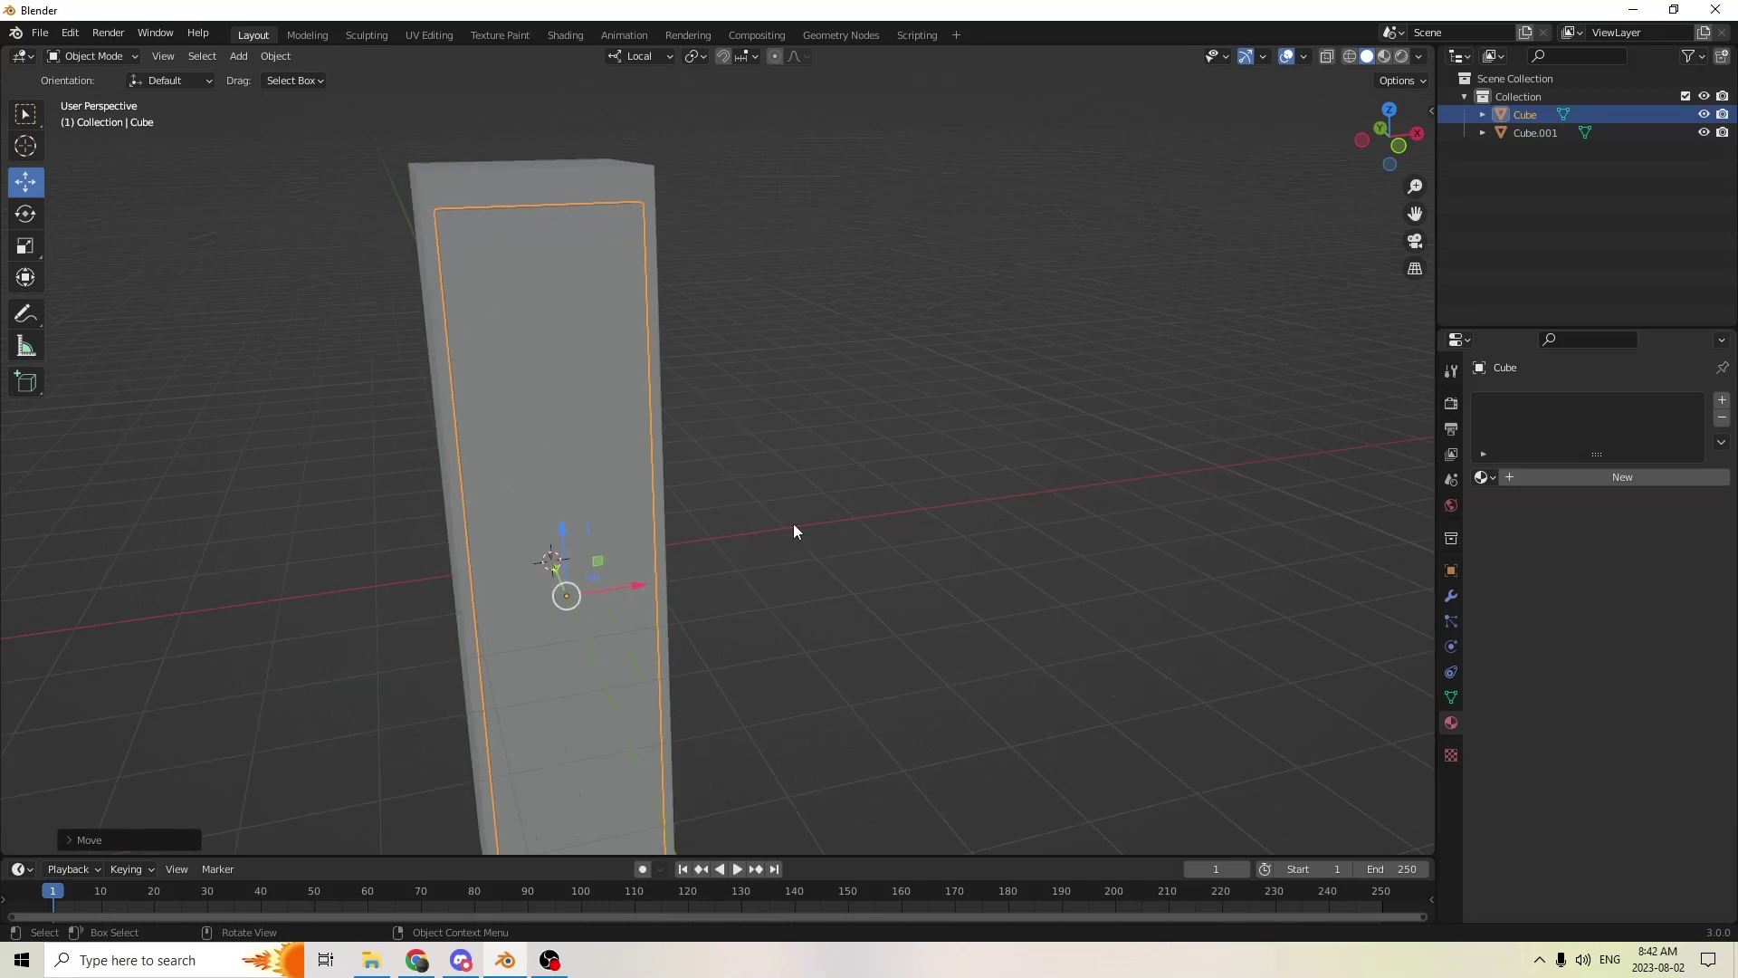
pyautogui.moveTo(794, 526); pyautogui.dragTo(544, 560, button='middle')
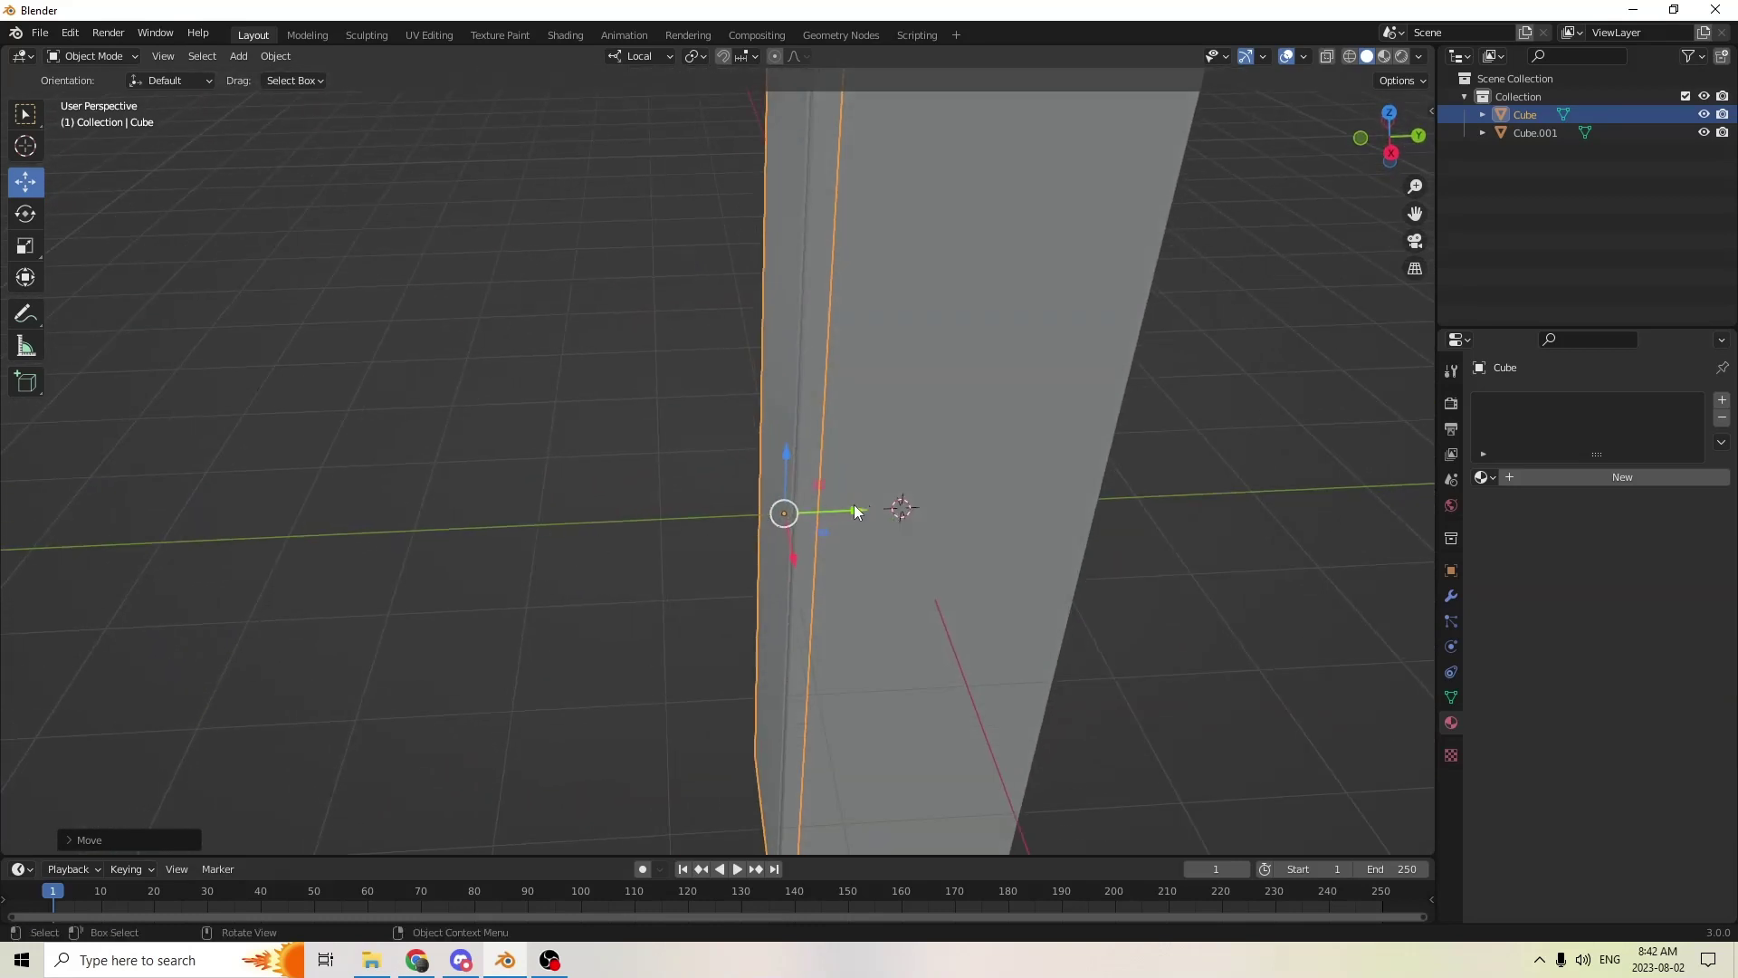
pyautogui.moveTo(855, 503); pyautogui.dragTo(856, 504)
pyautogui.moveTo(609, 438); pyautogui.dragTo(847, 389, button='middle')
# - Resize the door slab to fit against the locker body
pyautogui.press('s')
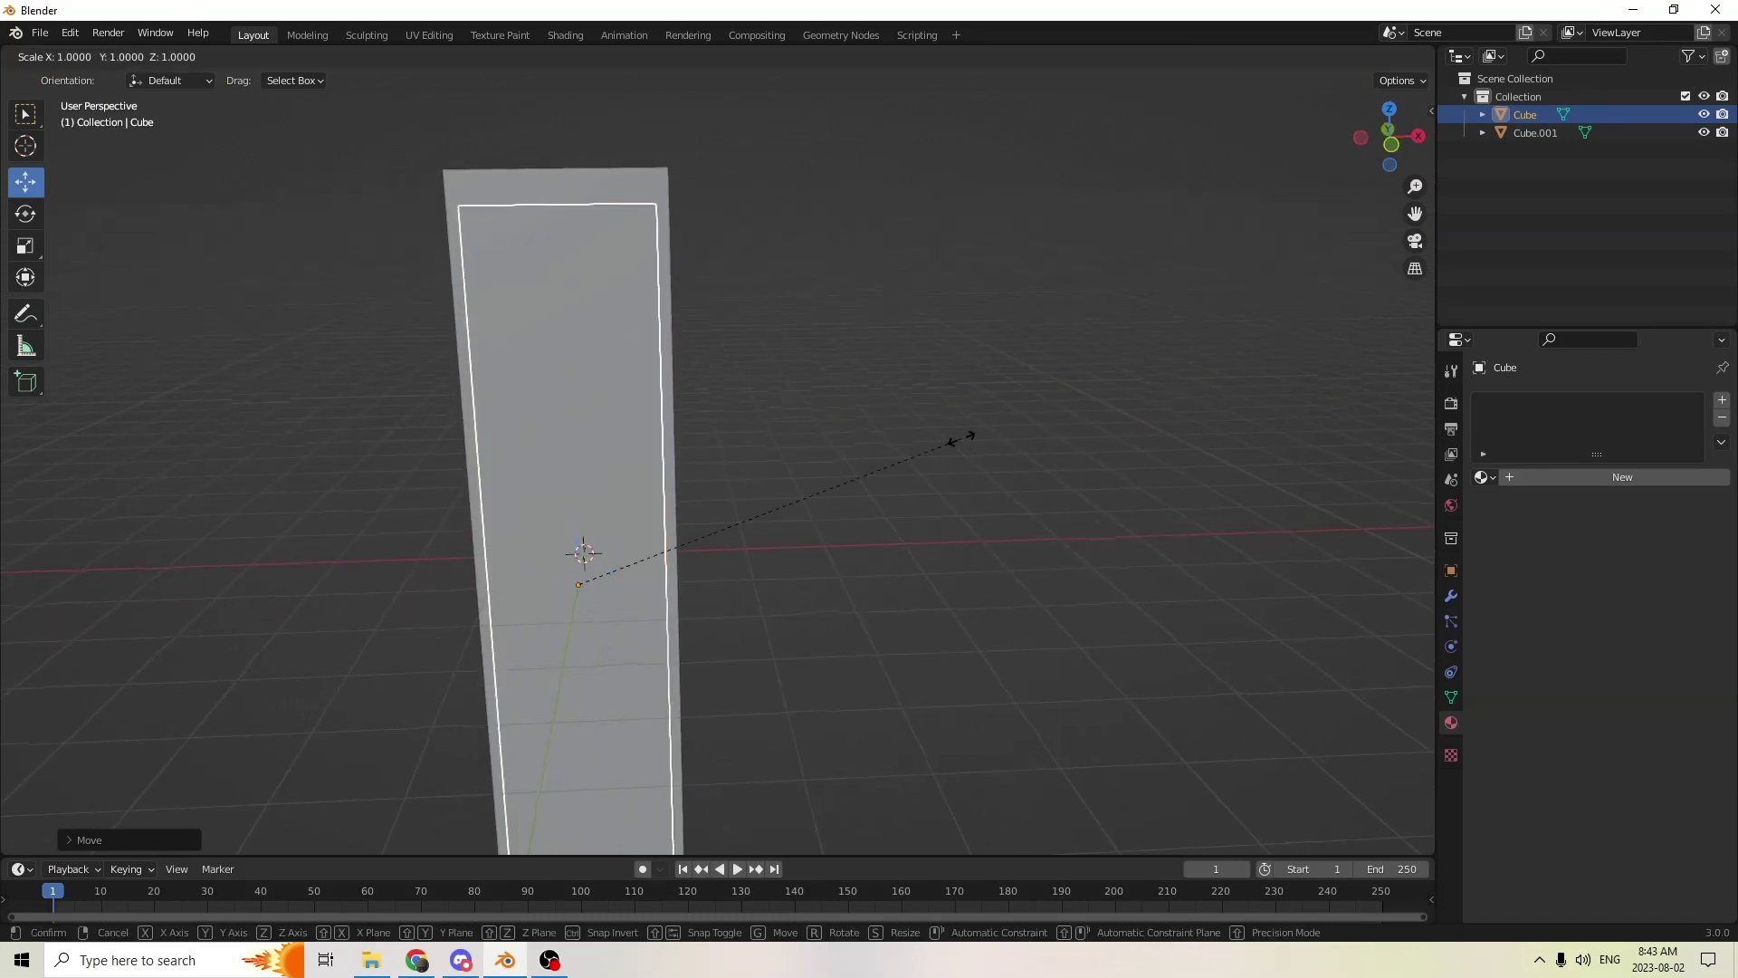
pyautogui.click(959, 438)
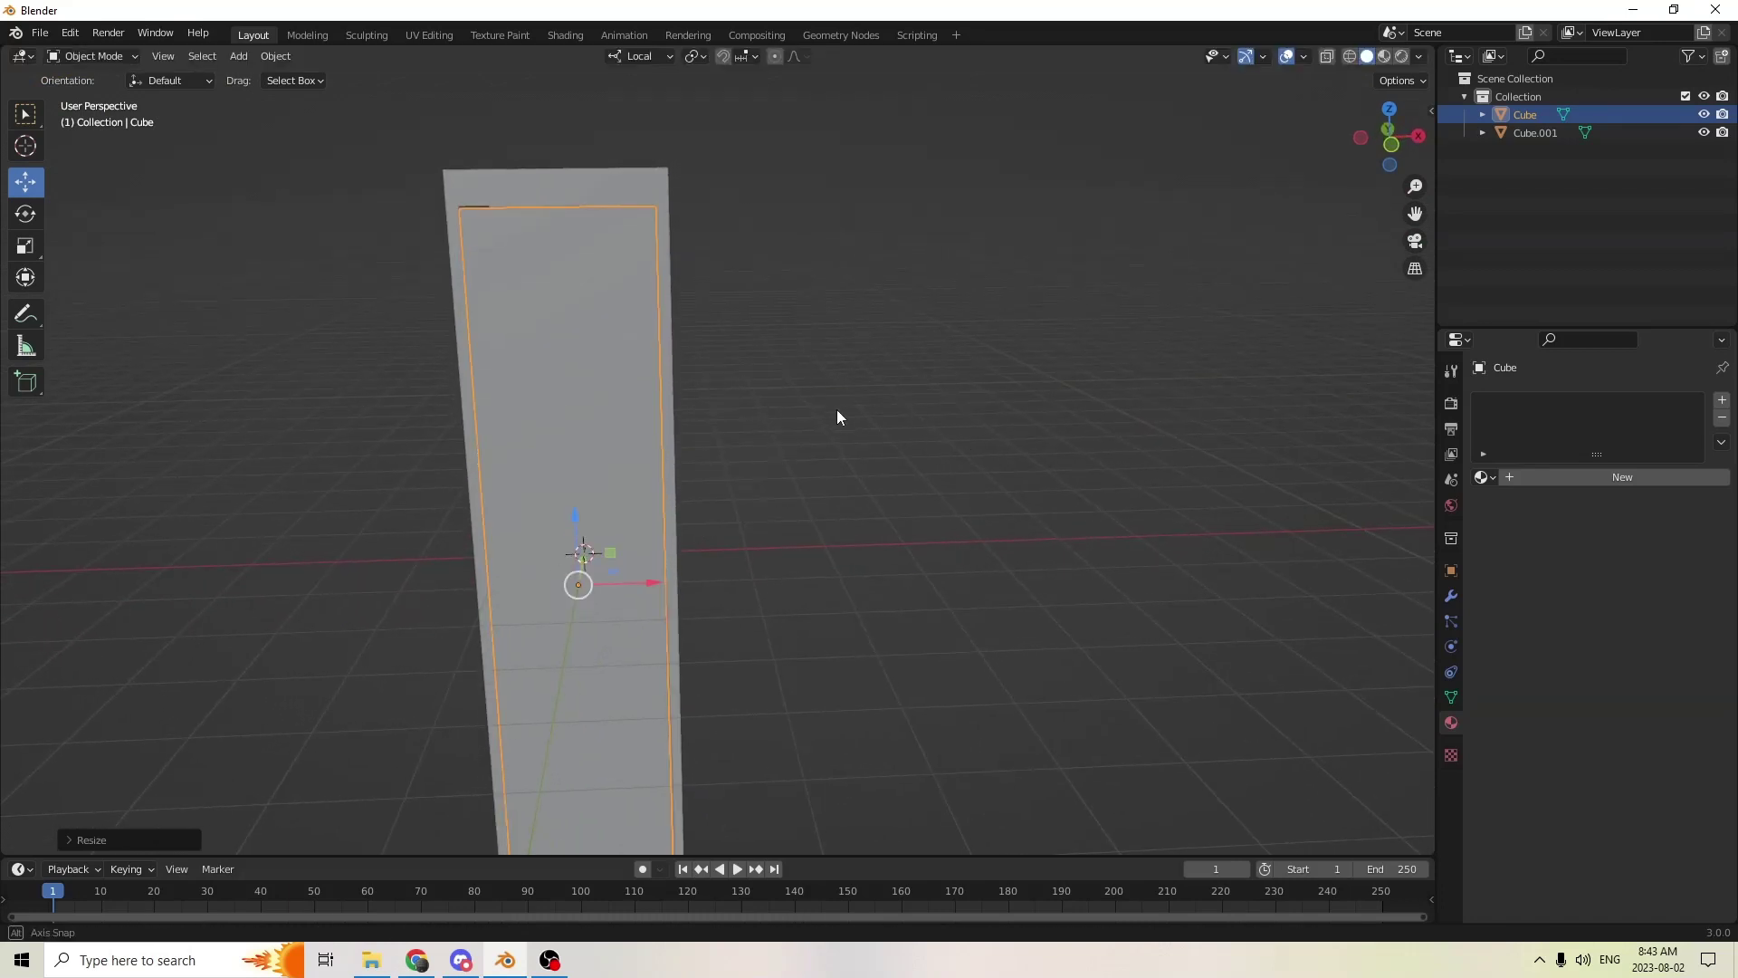
pyautogui.moveTo(836, 409)
pyautogui.mouseDown(button='middle')
pyautogui.moveTo(876, 391)
pyautogui.moveTo(845, 373)
pyautogui.moveTo(788, 423)
pyautogui.moveTo(819, 433)
pyautogui.mouseUp(button='middle')
pyautogui.click(26, 244)
pyautogui.scroll(4, 432, 471)
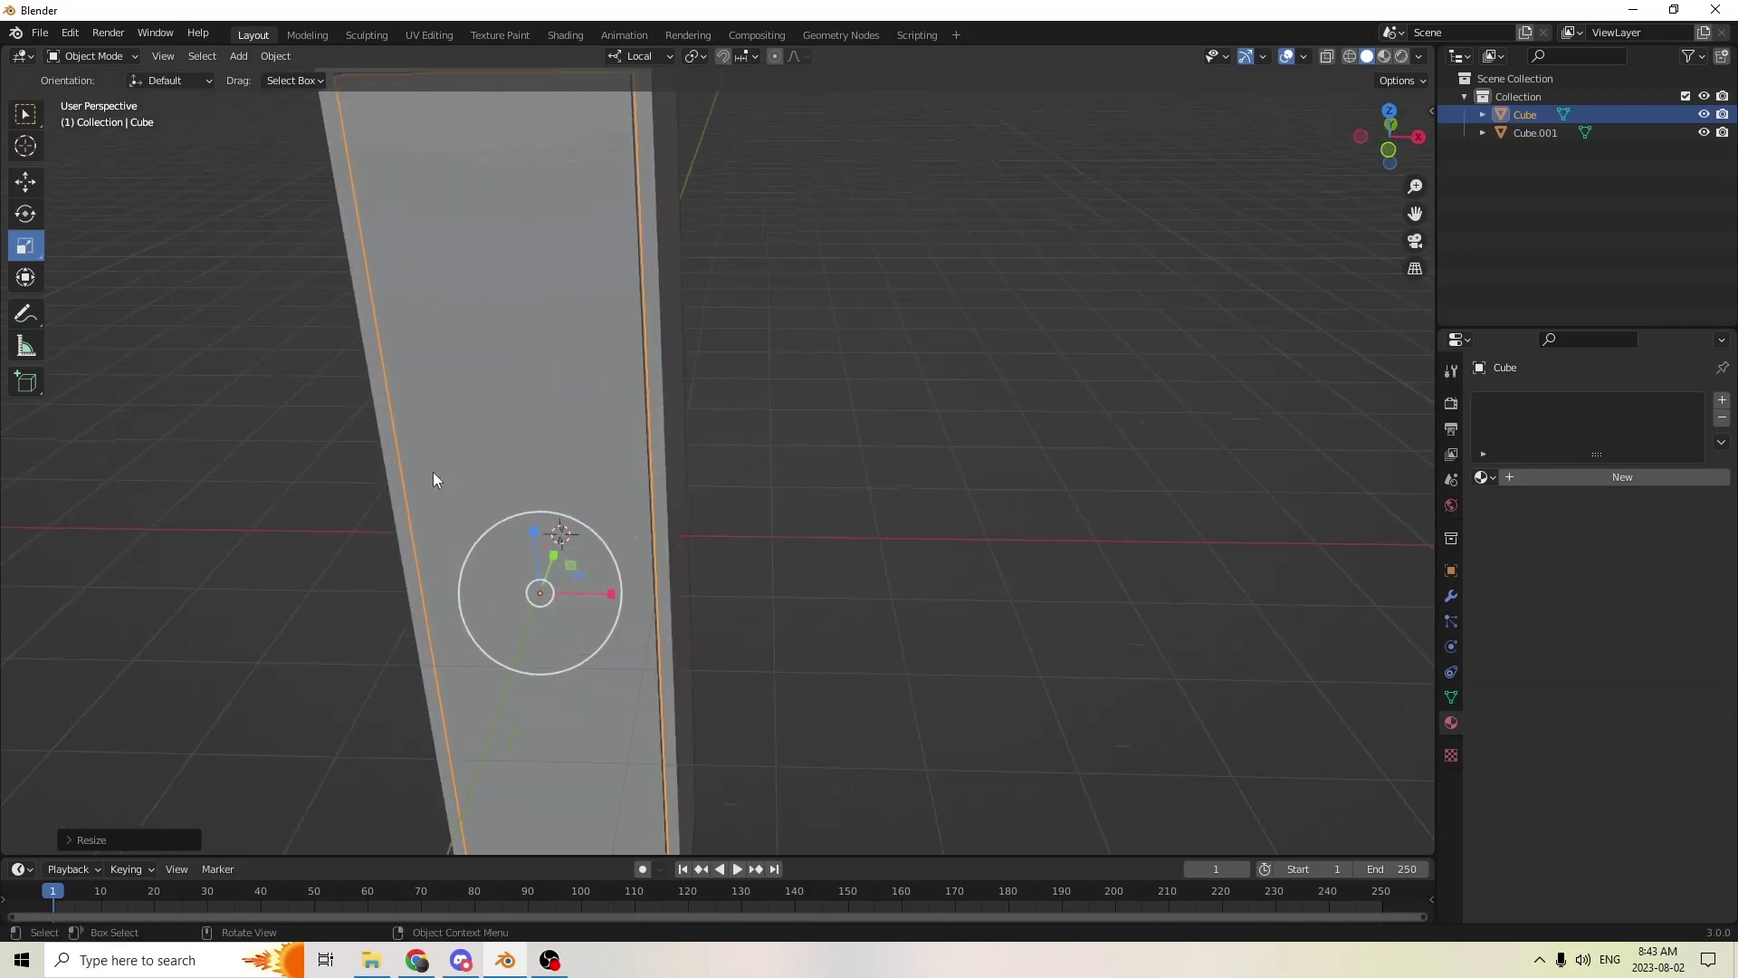
pyautogui.moveTo(432, 471); pyautogui.dragTo(489, 495, button='middle')
pyautogui.click(25, 182)
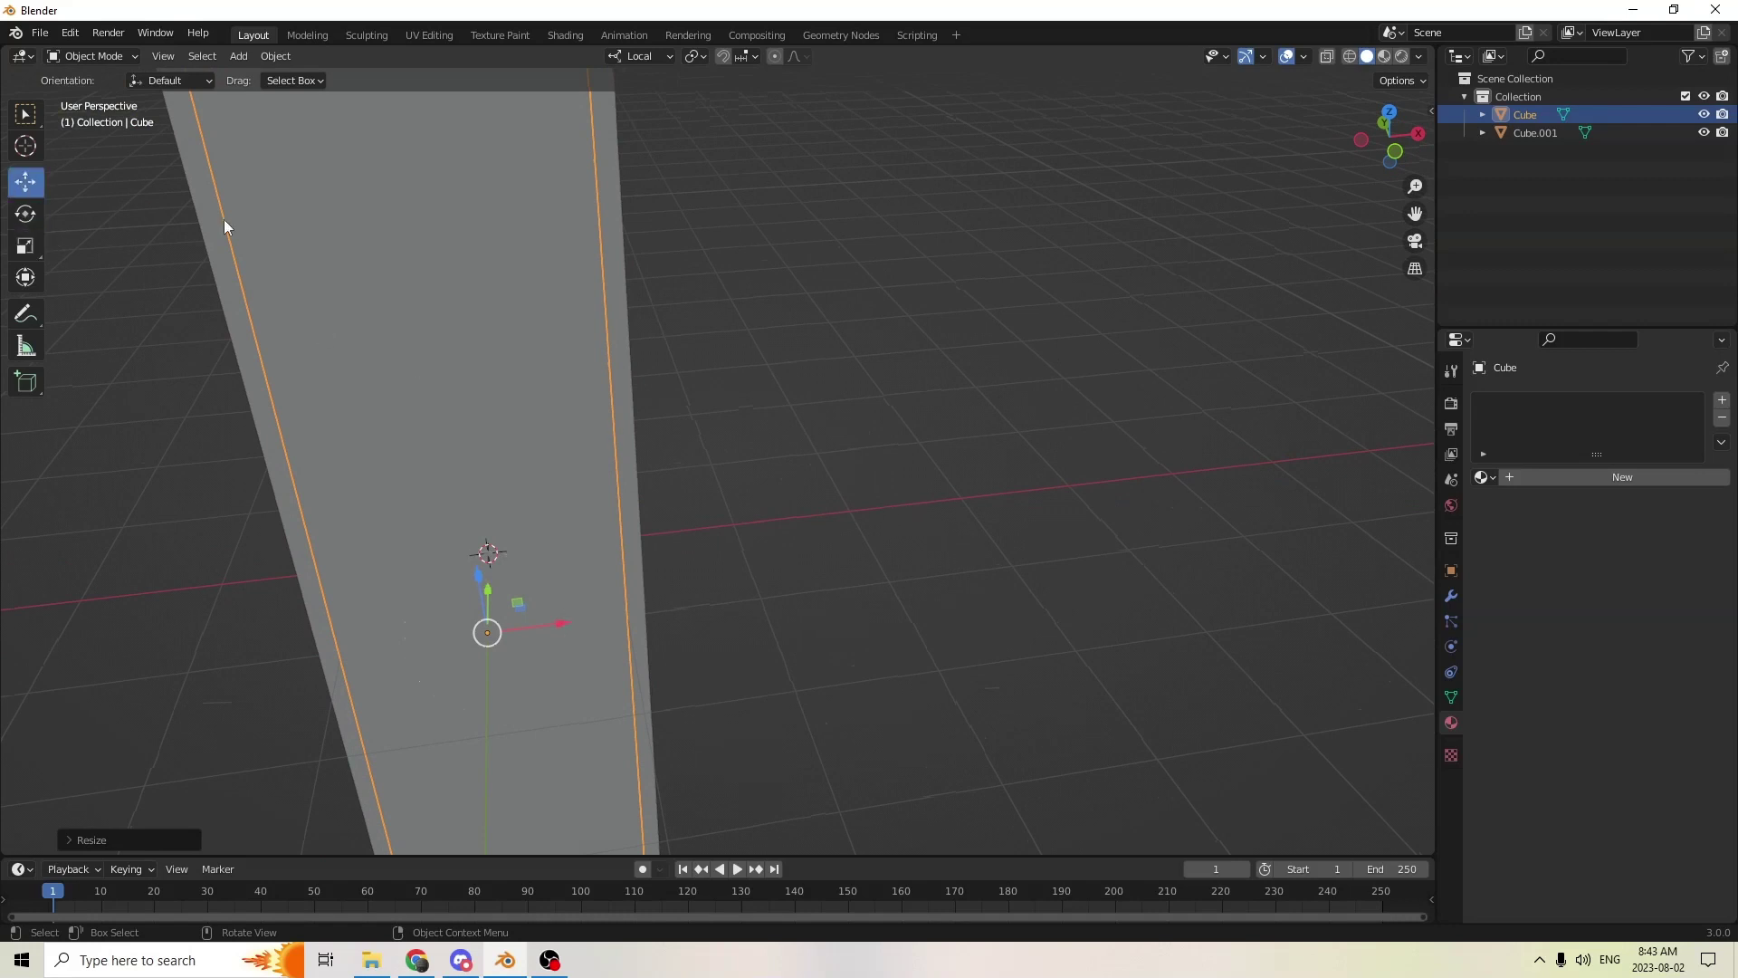
pyautogui.scroll(-5, 904, 342)
pyautogui.moveTo(903, 341); pyautogui.dragTo(1035, 487, button='middle')
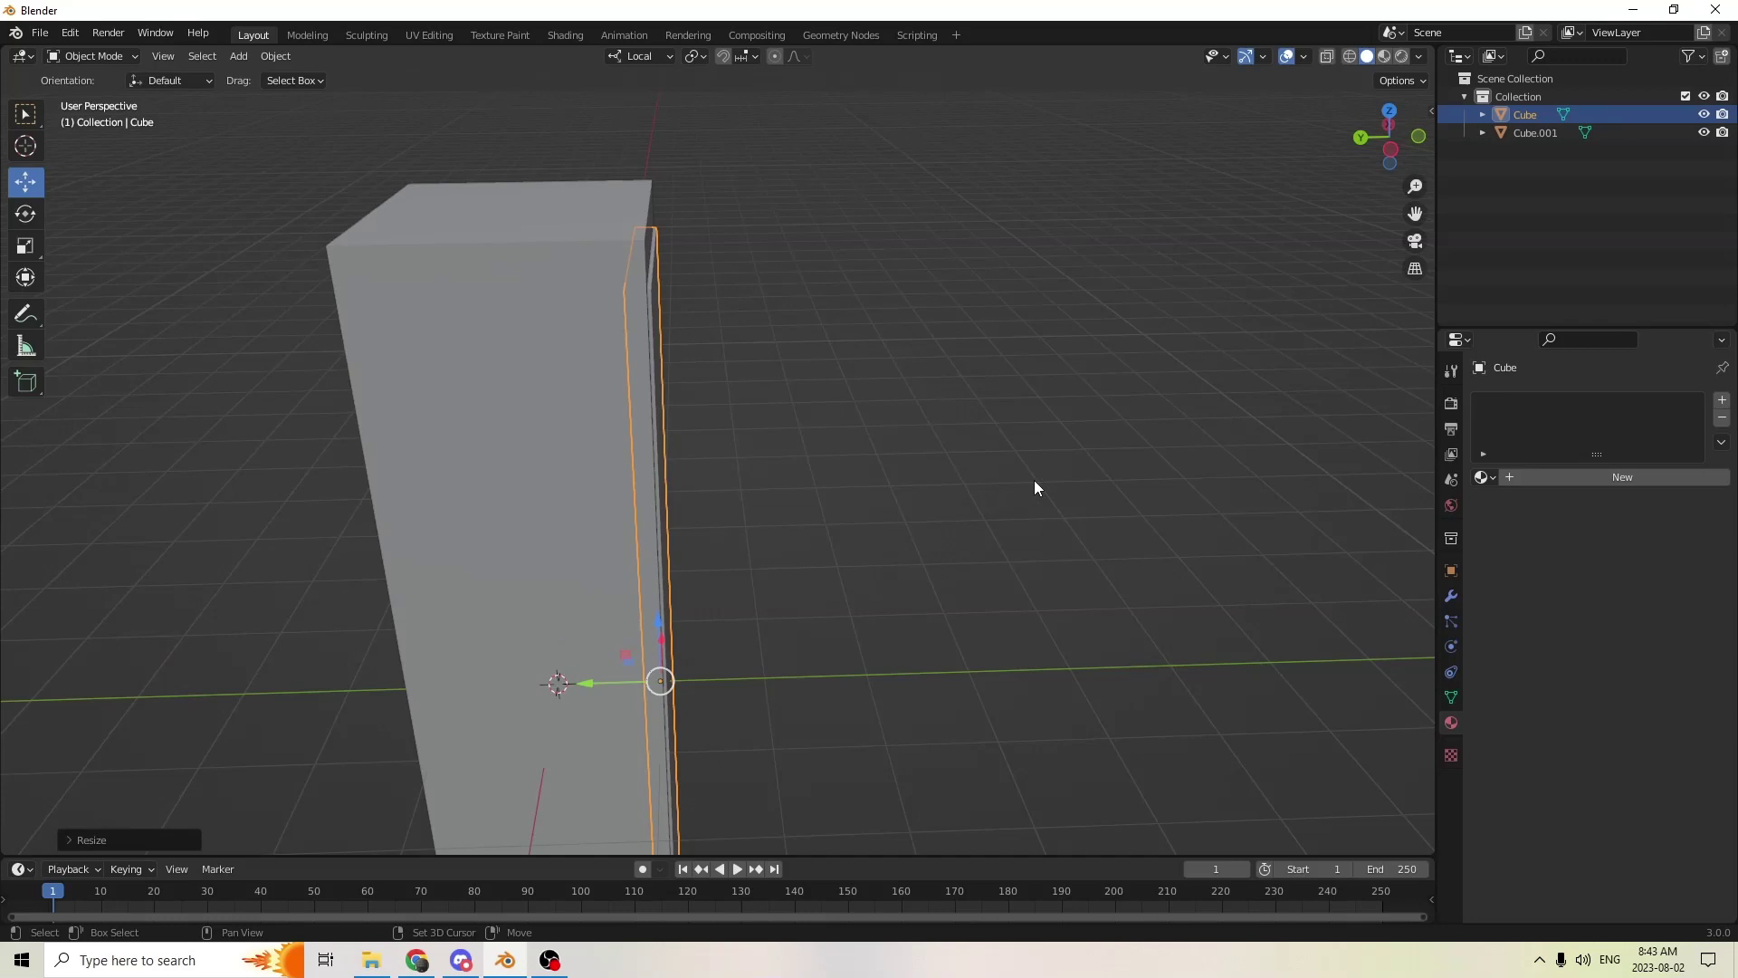
# - Add a new cube, move it beside the locker, and shrink it
pyautogui.hotkey('shift', 'a')
pyautogui.moveTo(1035, 481)
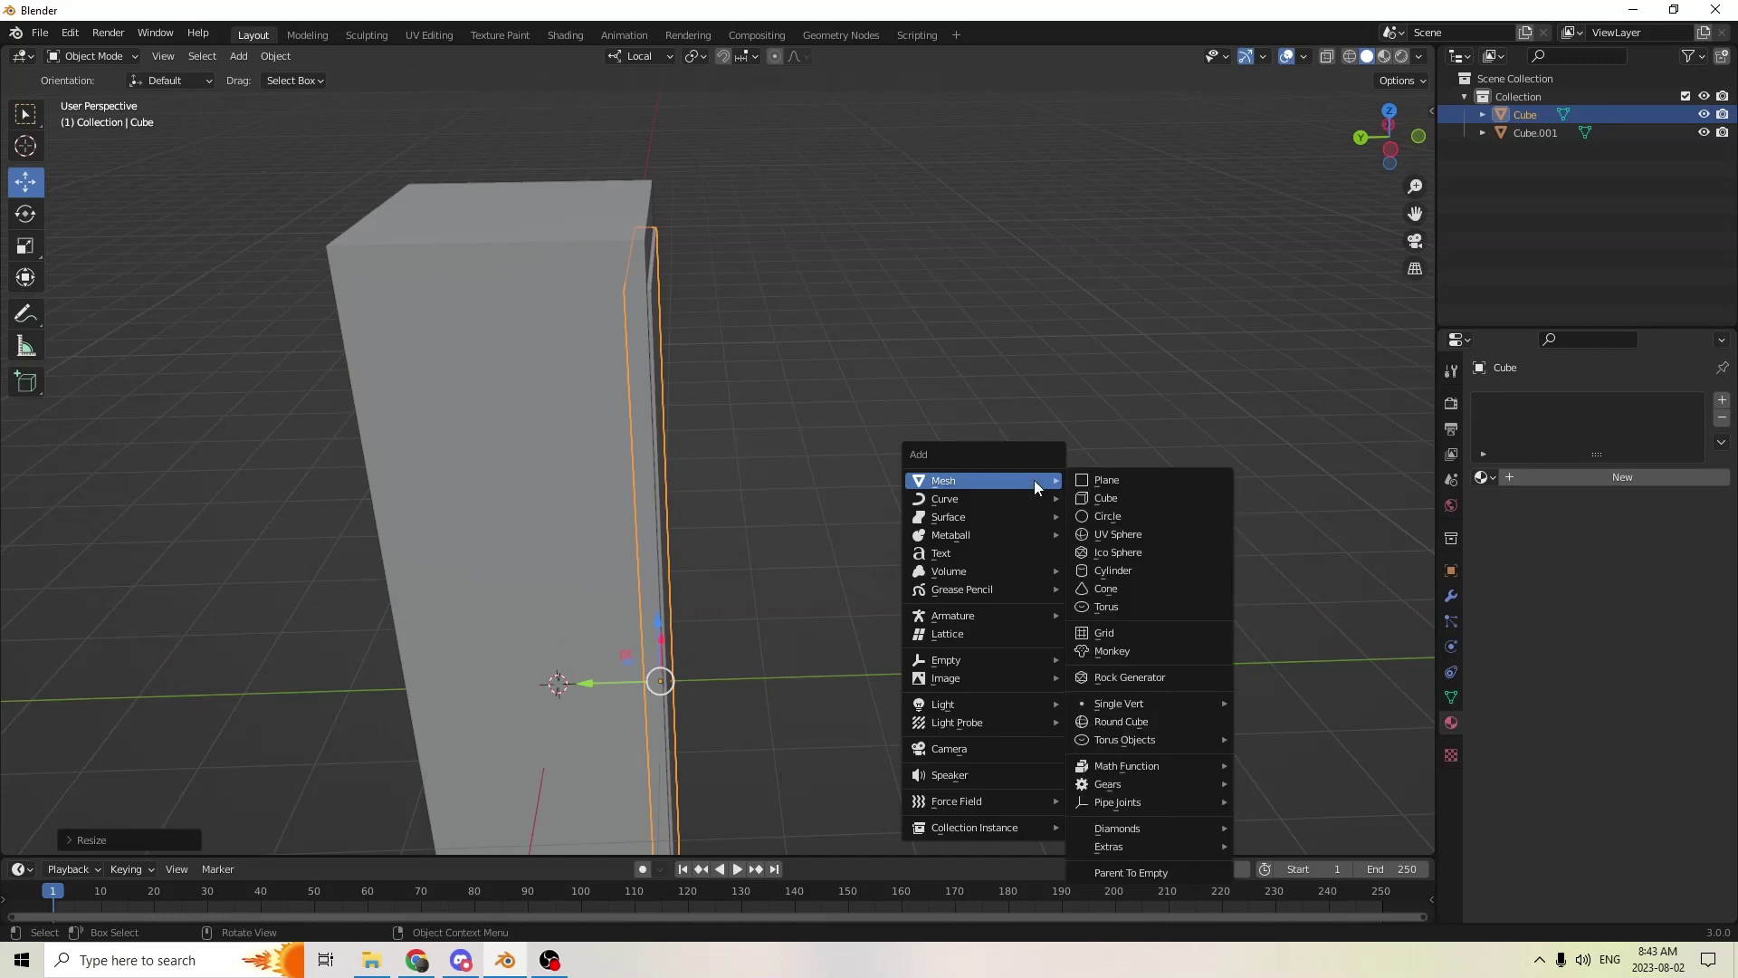
pyautogui.click(1104, 497)
pyautogui.scroll(-3, 1055, 501)
pyautogui.moveTo(1056, 501); pyautogui.dragTo(942, 450, button='middle')
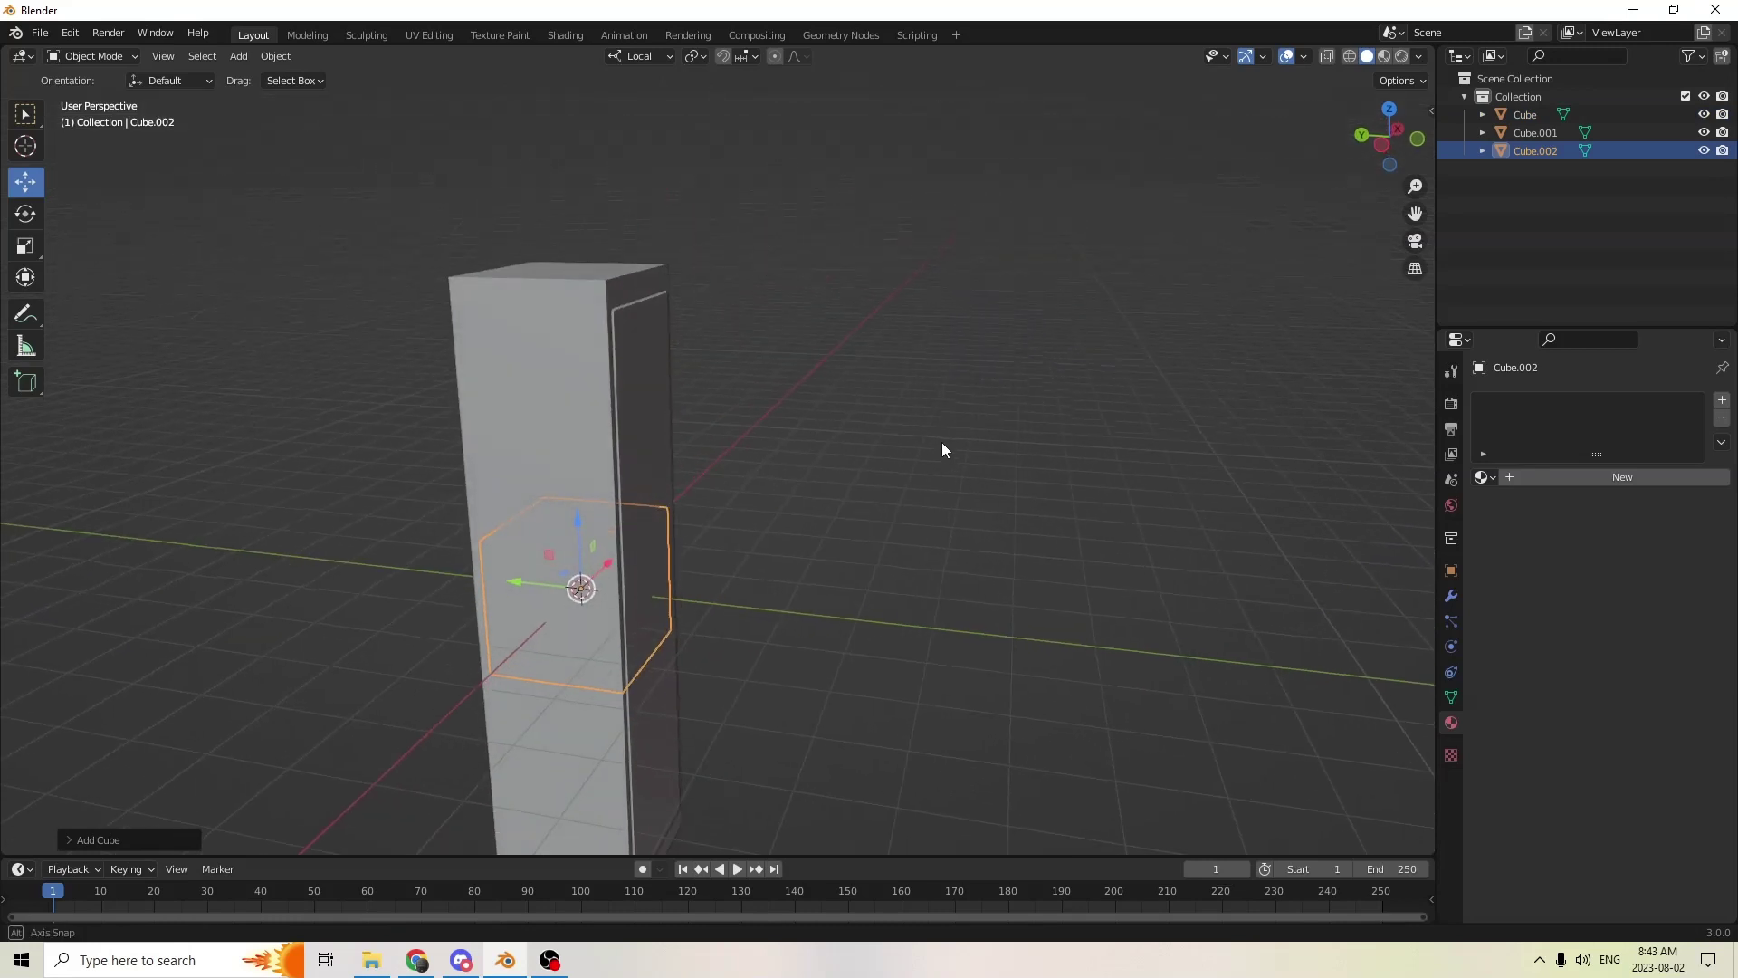
pyautogui.moveTo(515, 573); pyautogui.dragTo(653, 595)
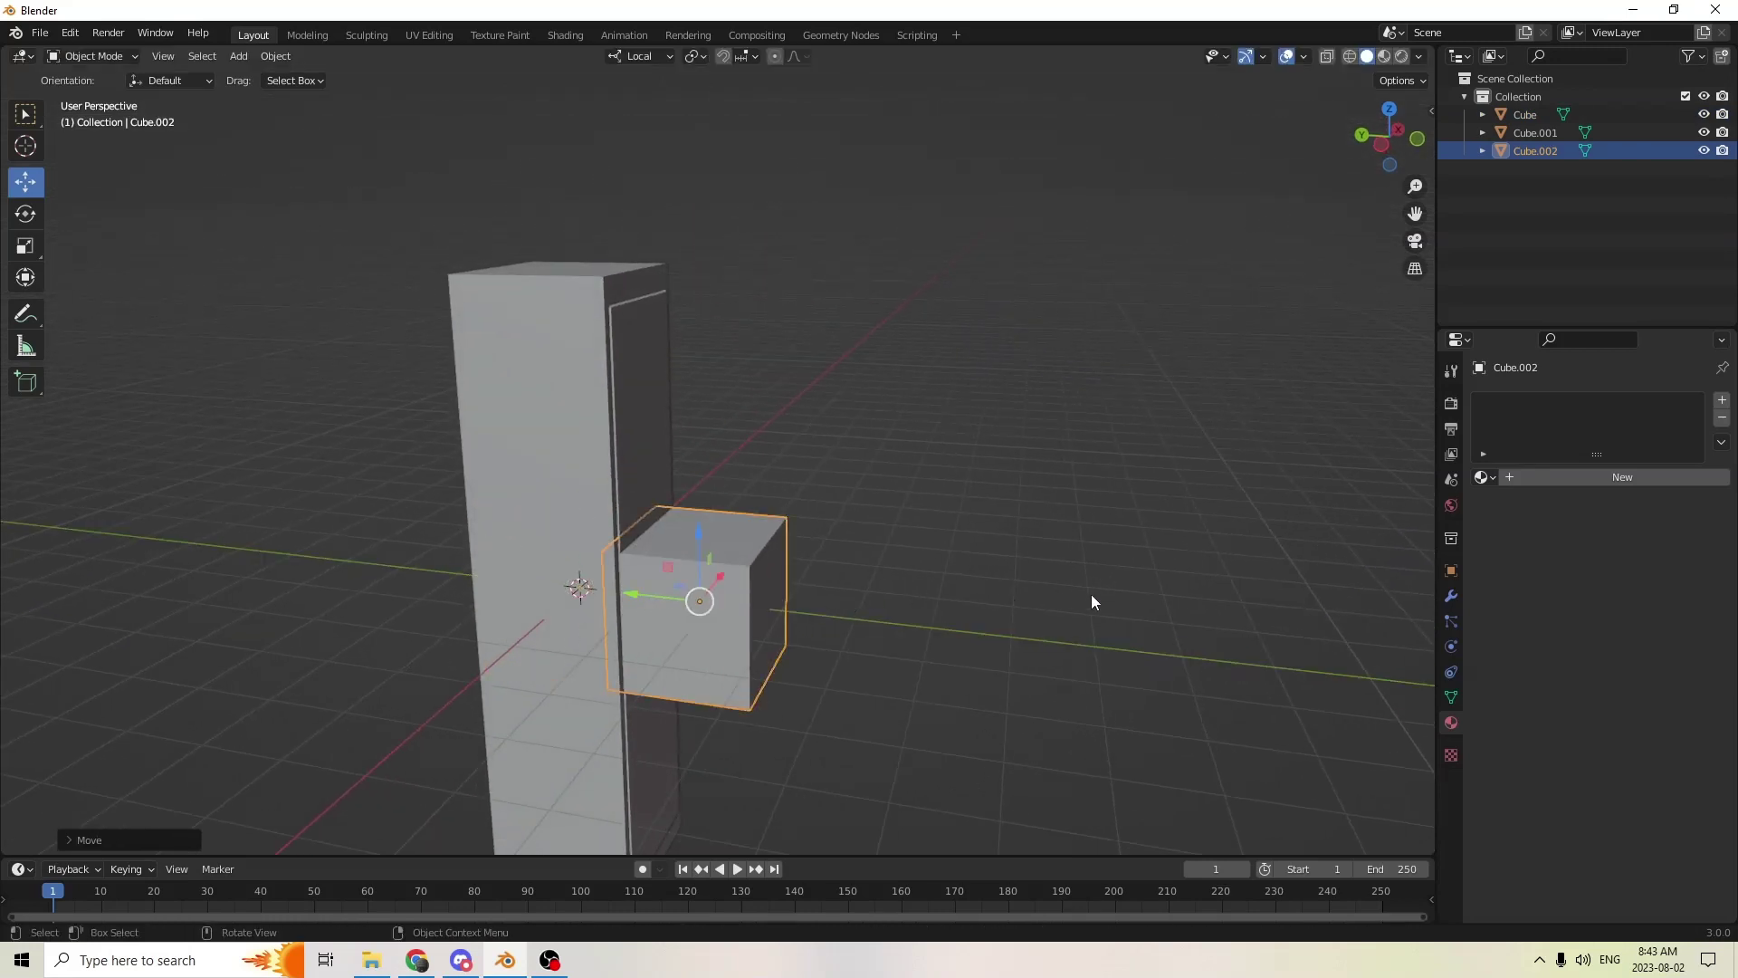
pyautogui.press('s')
pyautogui.click(954, 581)
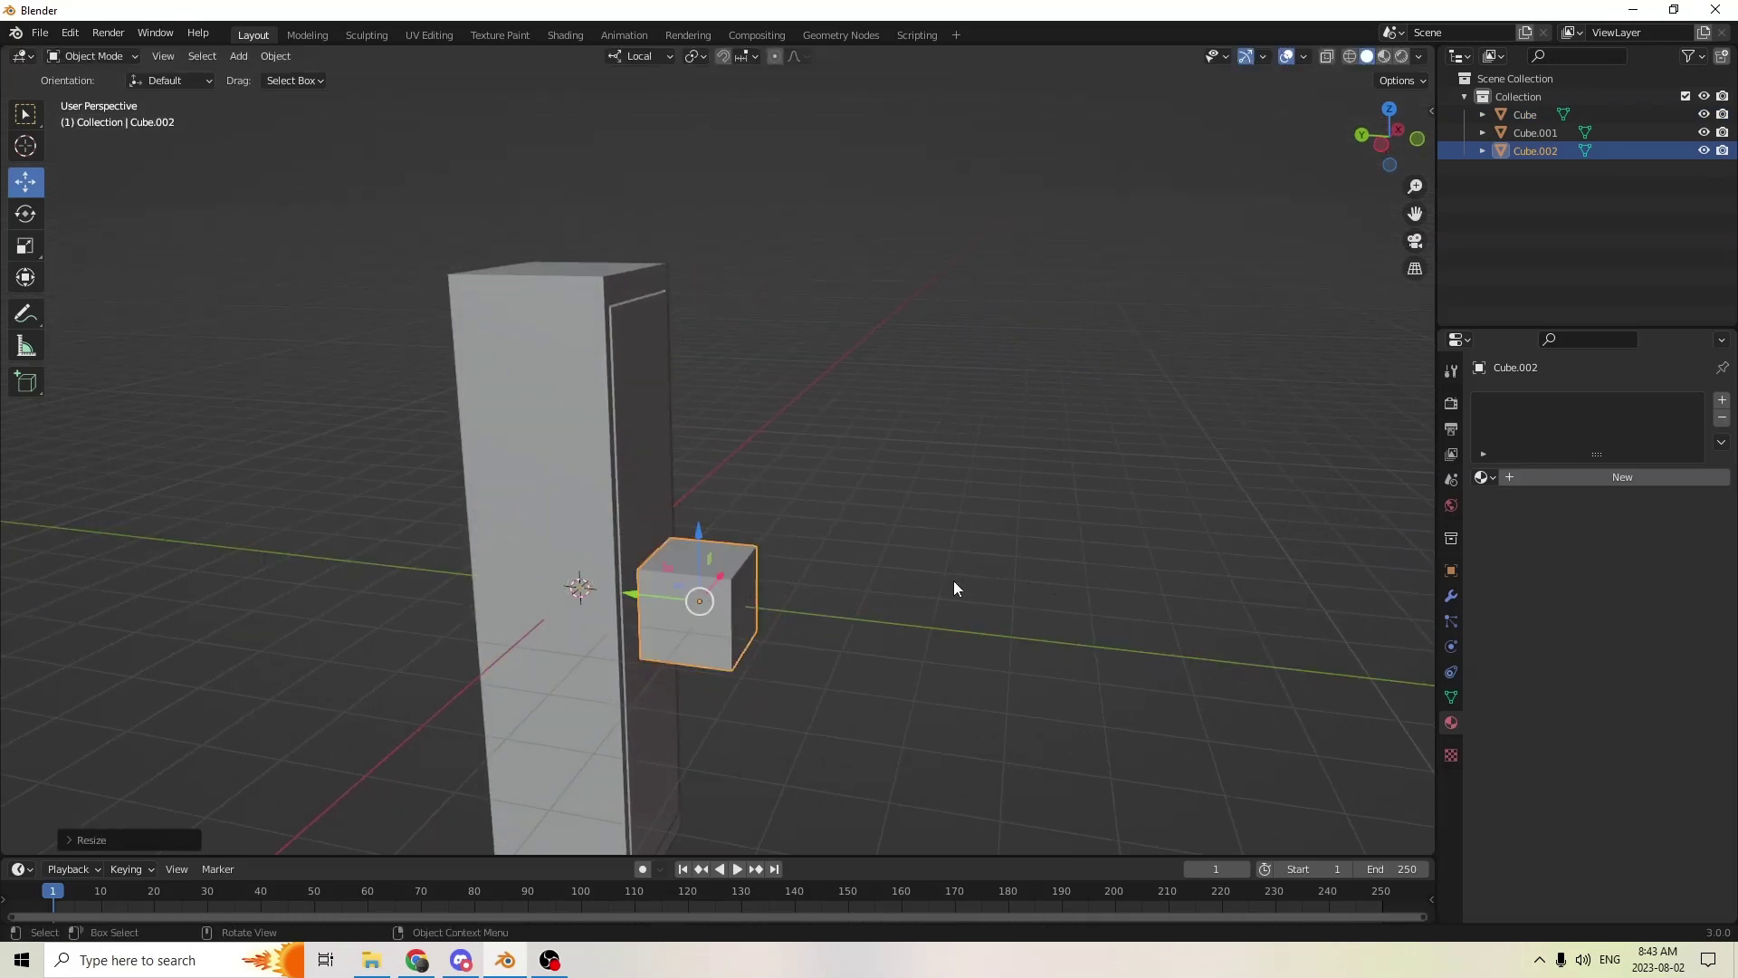
# - Flatten the small cube into a thin slab along Z
pyautogui.moveTo(953, 589); pyautogui.dragTo(722, 458, button='middle')
pyautogui.click(25, 248)
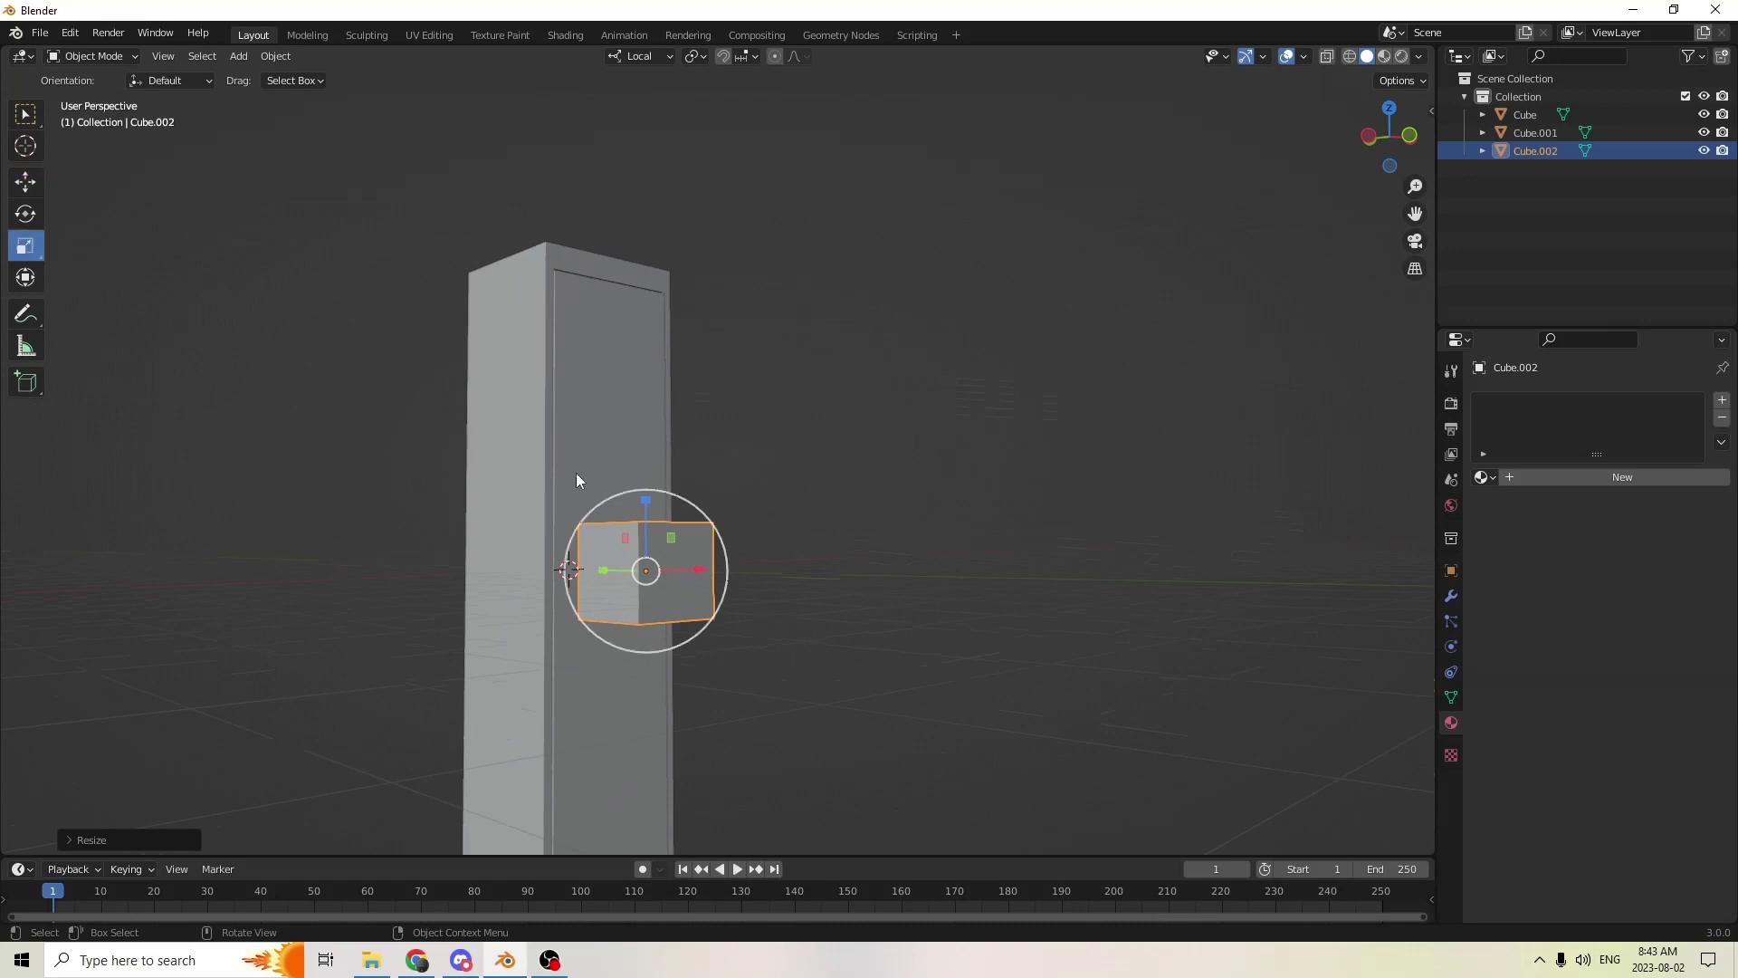
pyautogui.moveTo(642, 503); pyautogui.dragTo(644, 553)
pyautogui.moveTo(707, 486); pyautogui.dragTo(550, 550, button='middle')
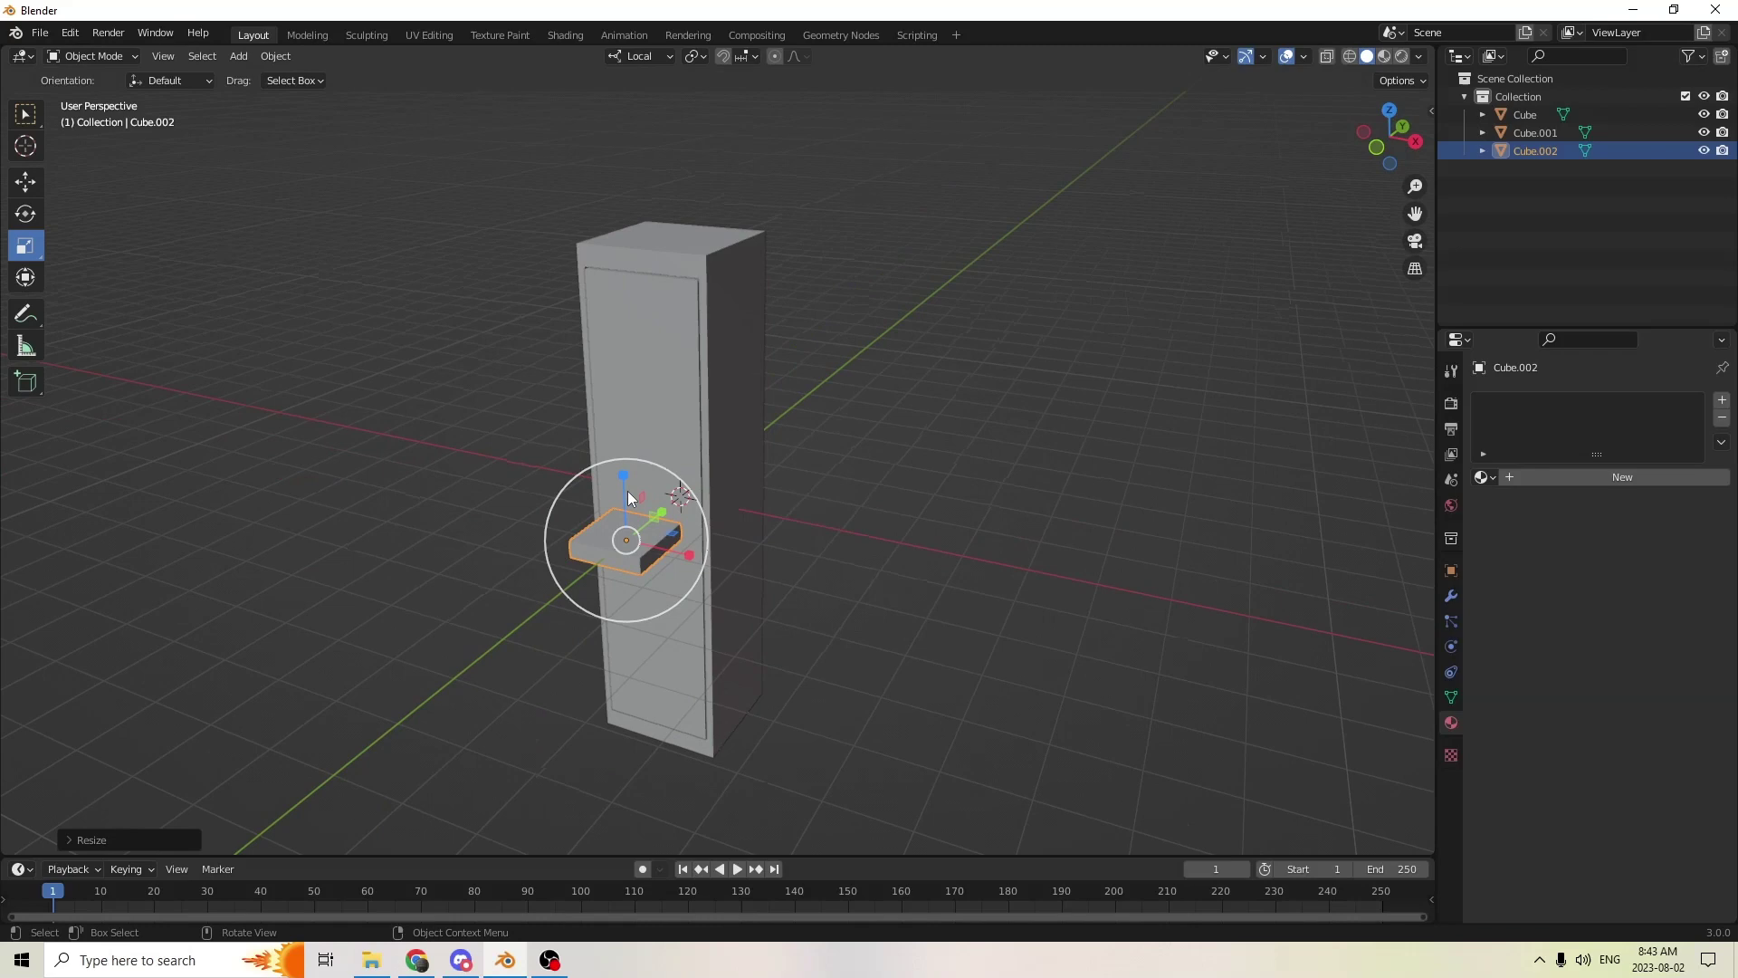
pyautogui.scroll(6, 634, 491)
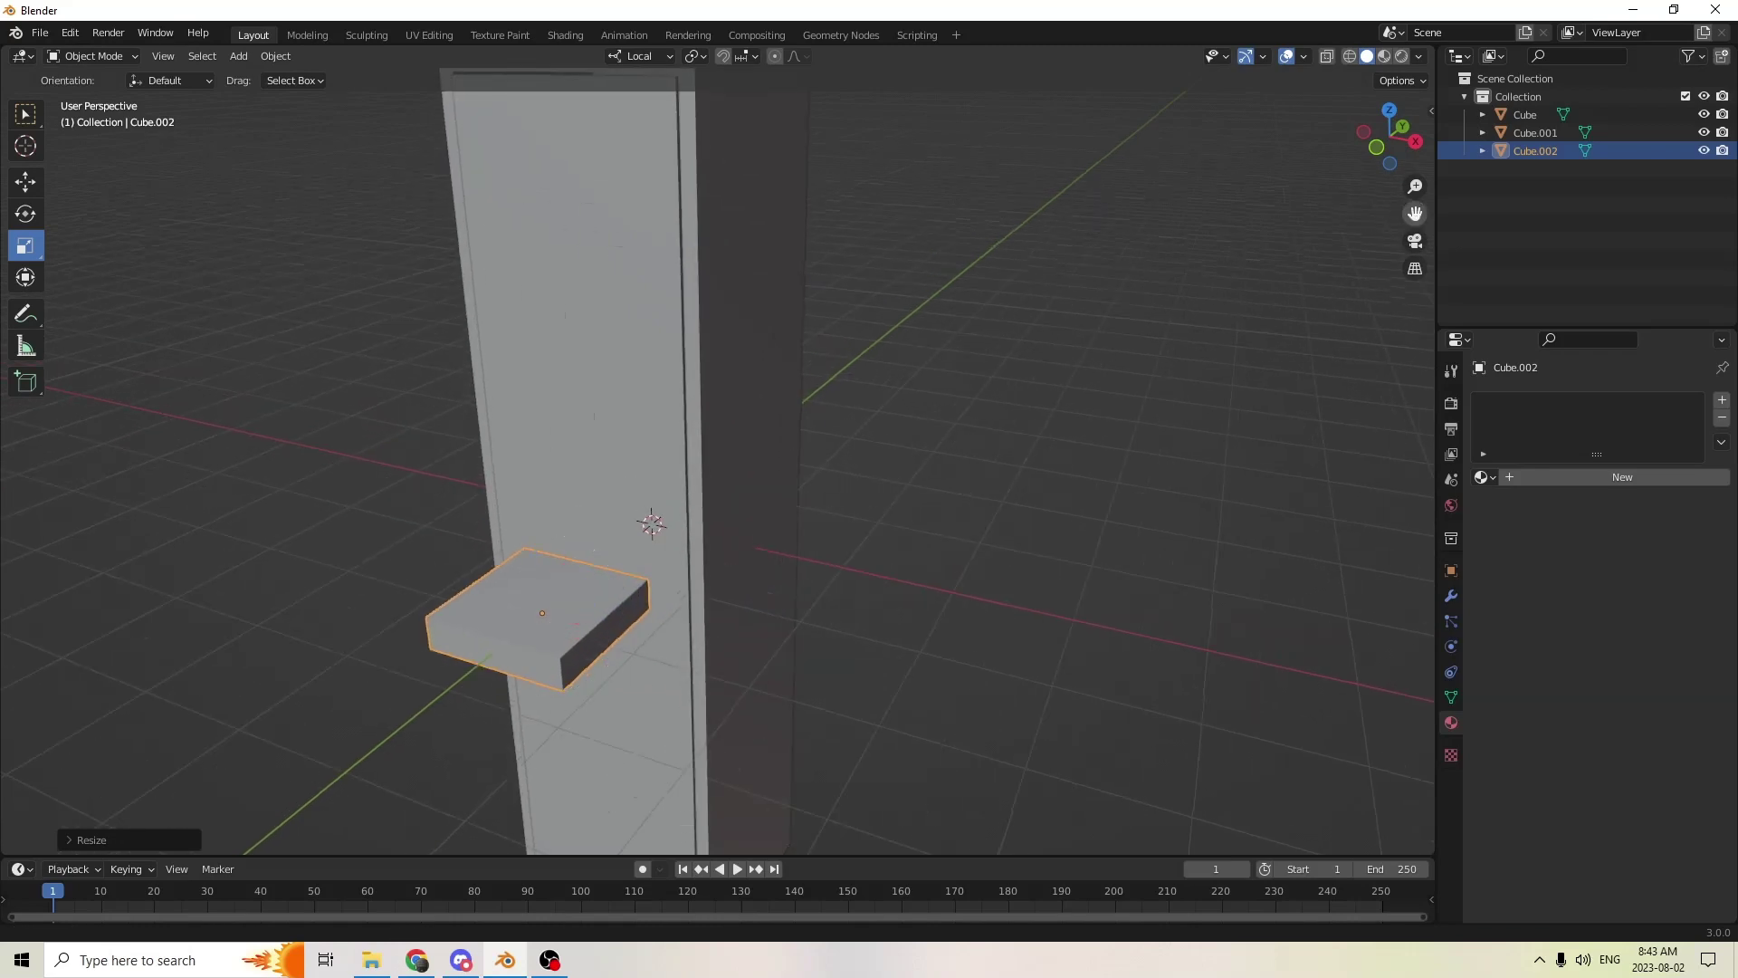
pyautogui.moveTo(634, 491); pyautogui.dragTo(409, 371, button='middle')
# - In Edit Mode, select the slab's two end faces and its top face
pyautogui.press('Tab')
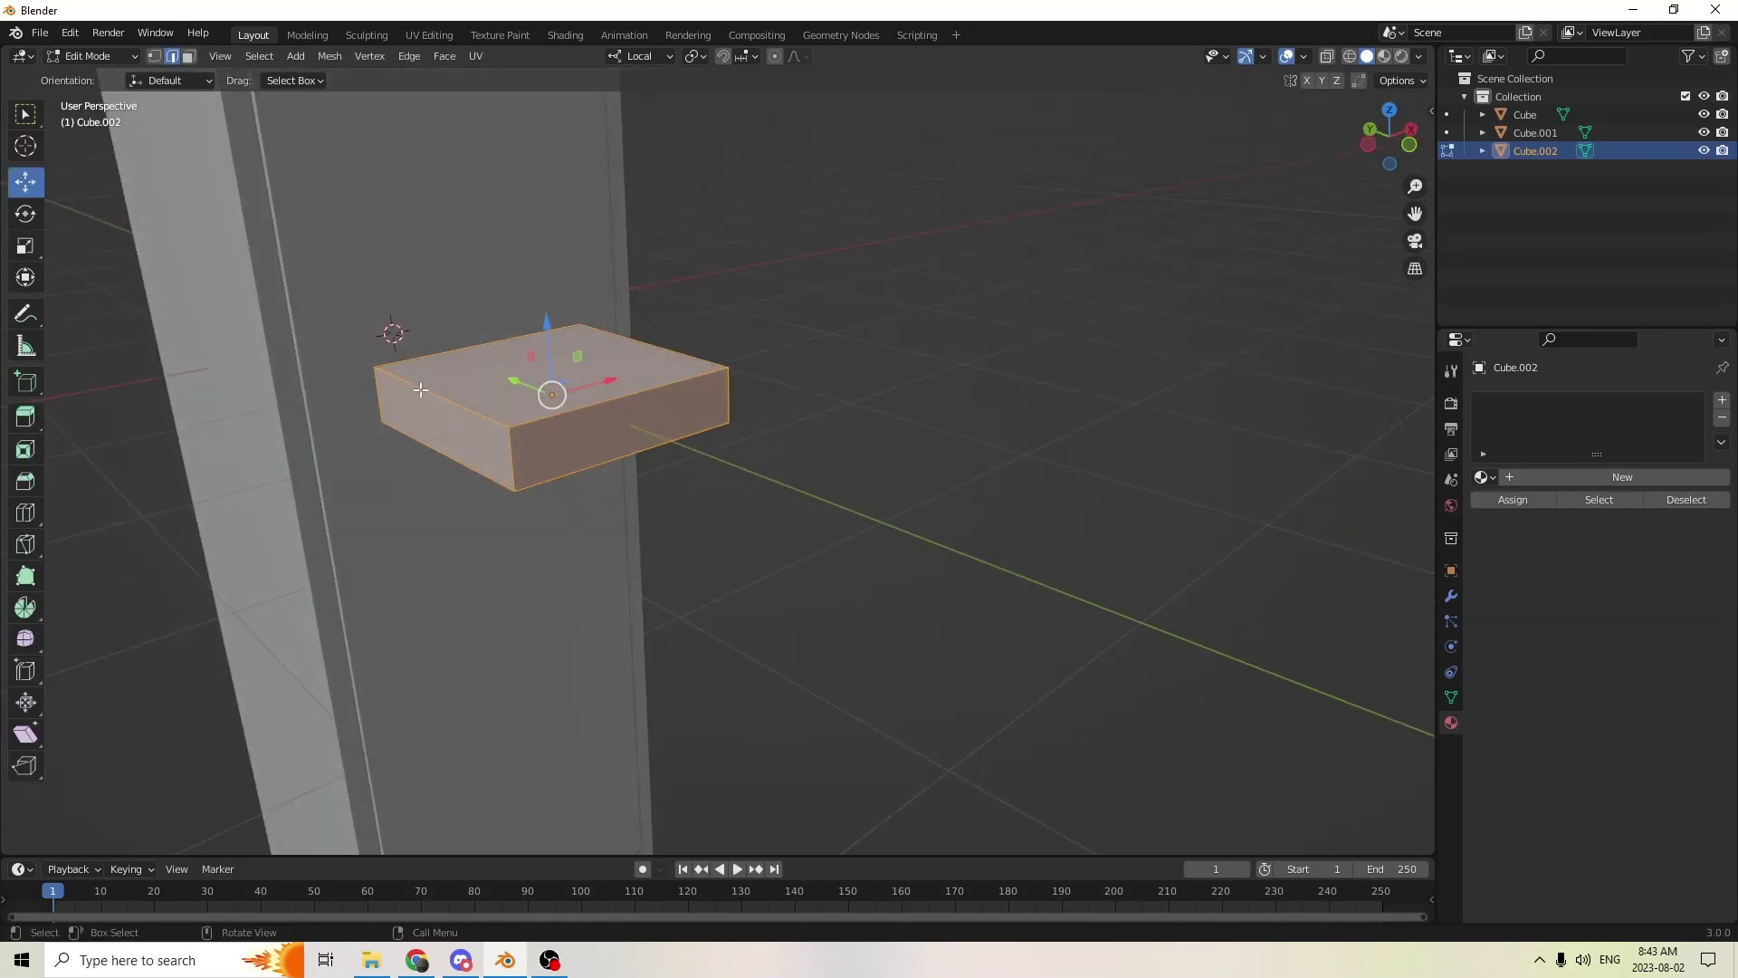
pyautogui.hotkey('alt', 'a')
pyautogui.click(426, 448)
pyautogui.moveTo(426, 448); pyautogui.dragTo(275, 407, button='middle')
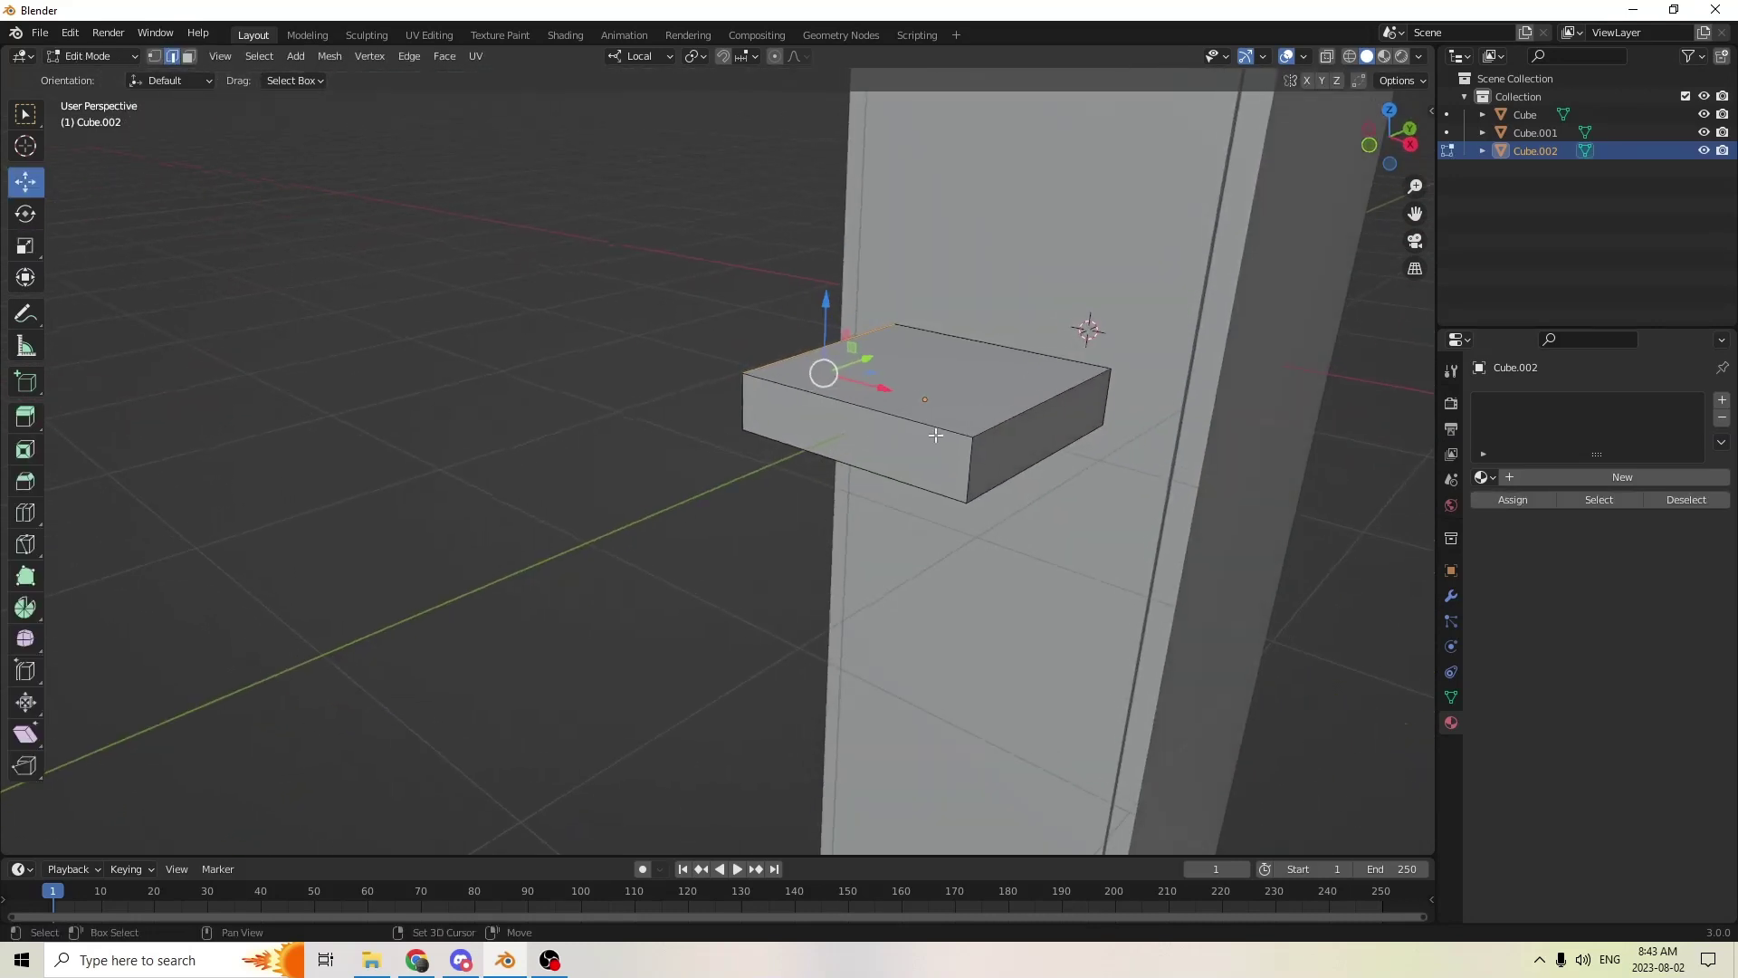
pyautogui.keyDown('shift'); pyautogui.click(1003, 422); pyautogui.keyUp('shift')
pyautogui.keyDown('shift'); pyautogui.click(998, 490); pyautogui.keyUp('shift')
pyautogui.moveTo(998, 490); pyautogui.dragTo(1003, 462, button='middle')
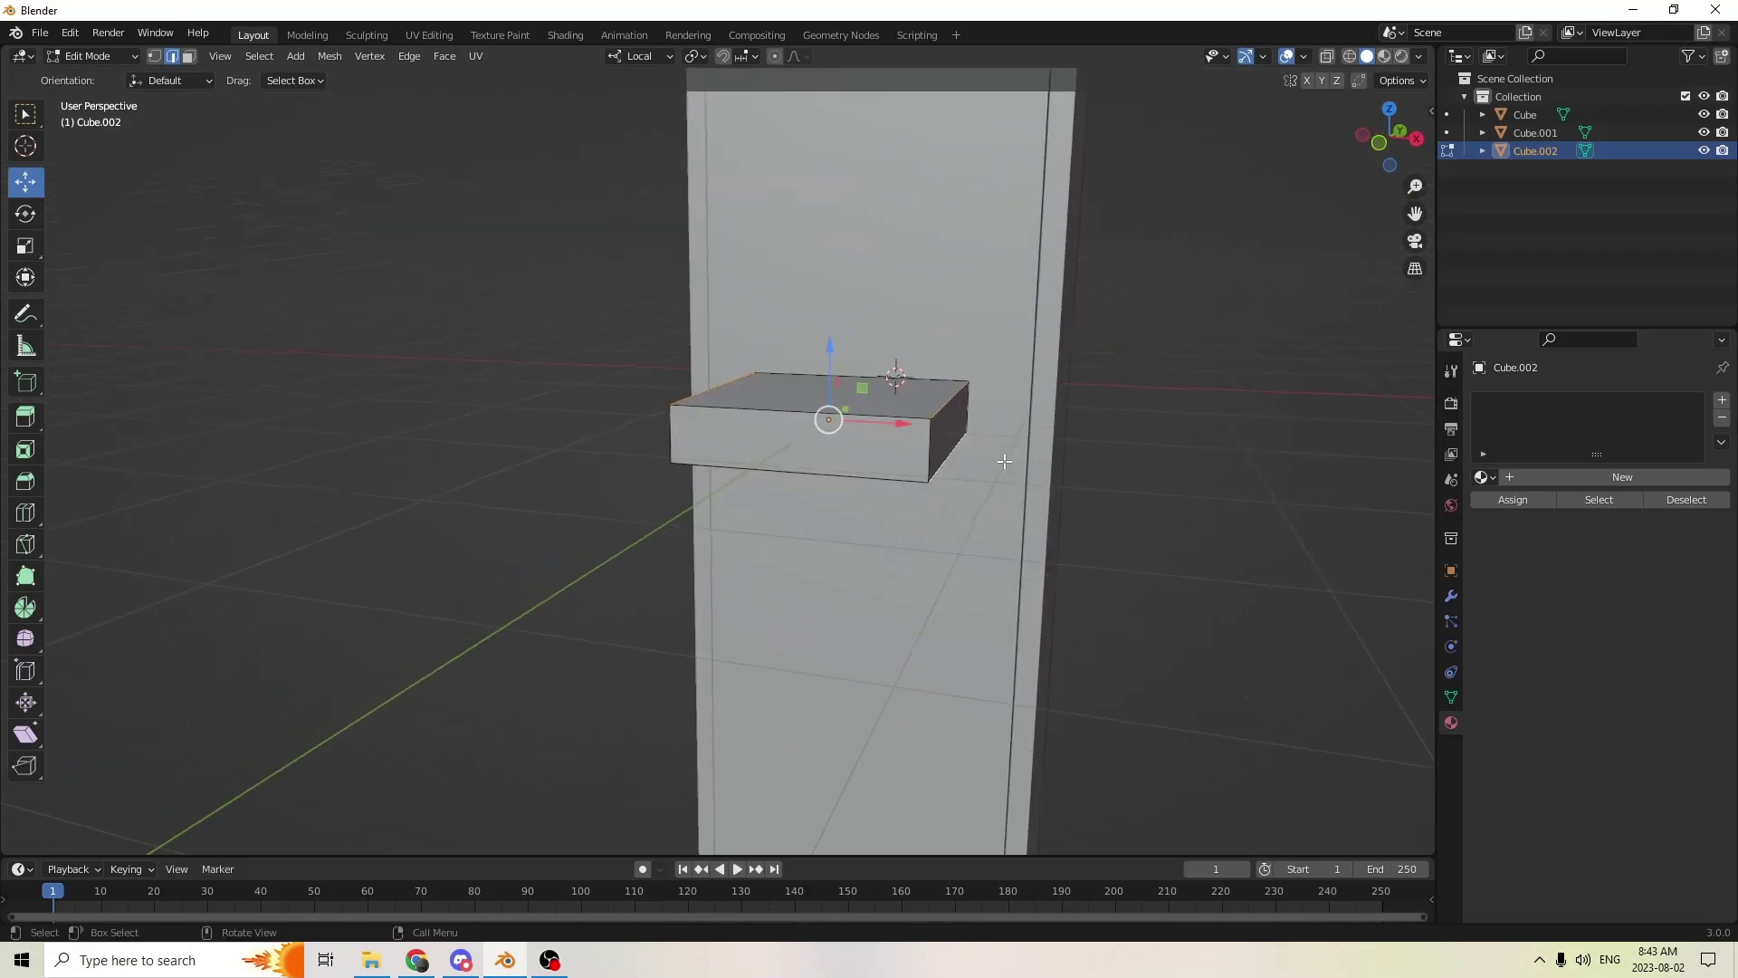
# - Bevel the selected faces' edges with 4 segments, then return to Object Mode
pyautogui.hotkey('ctrl', 'b')
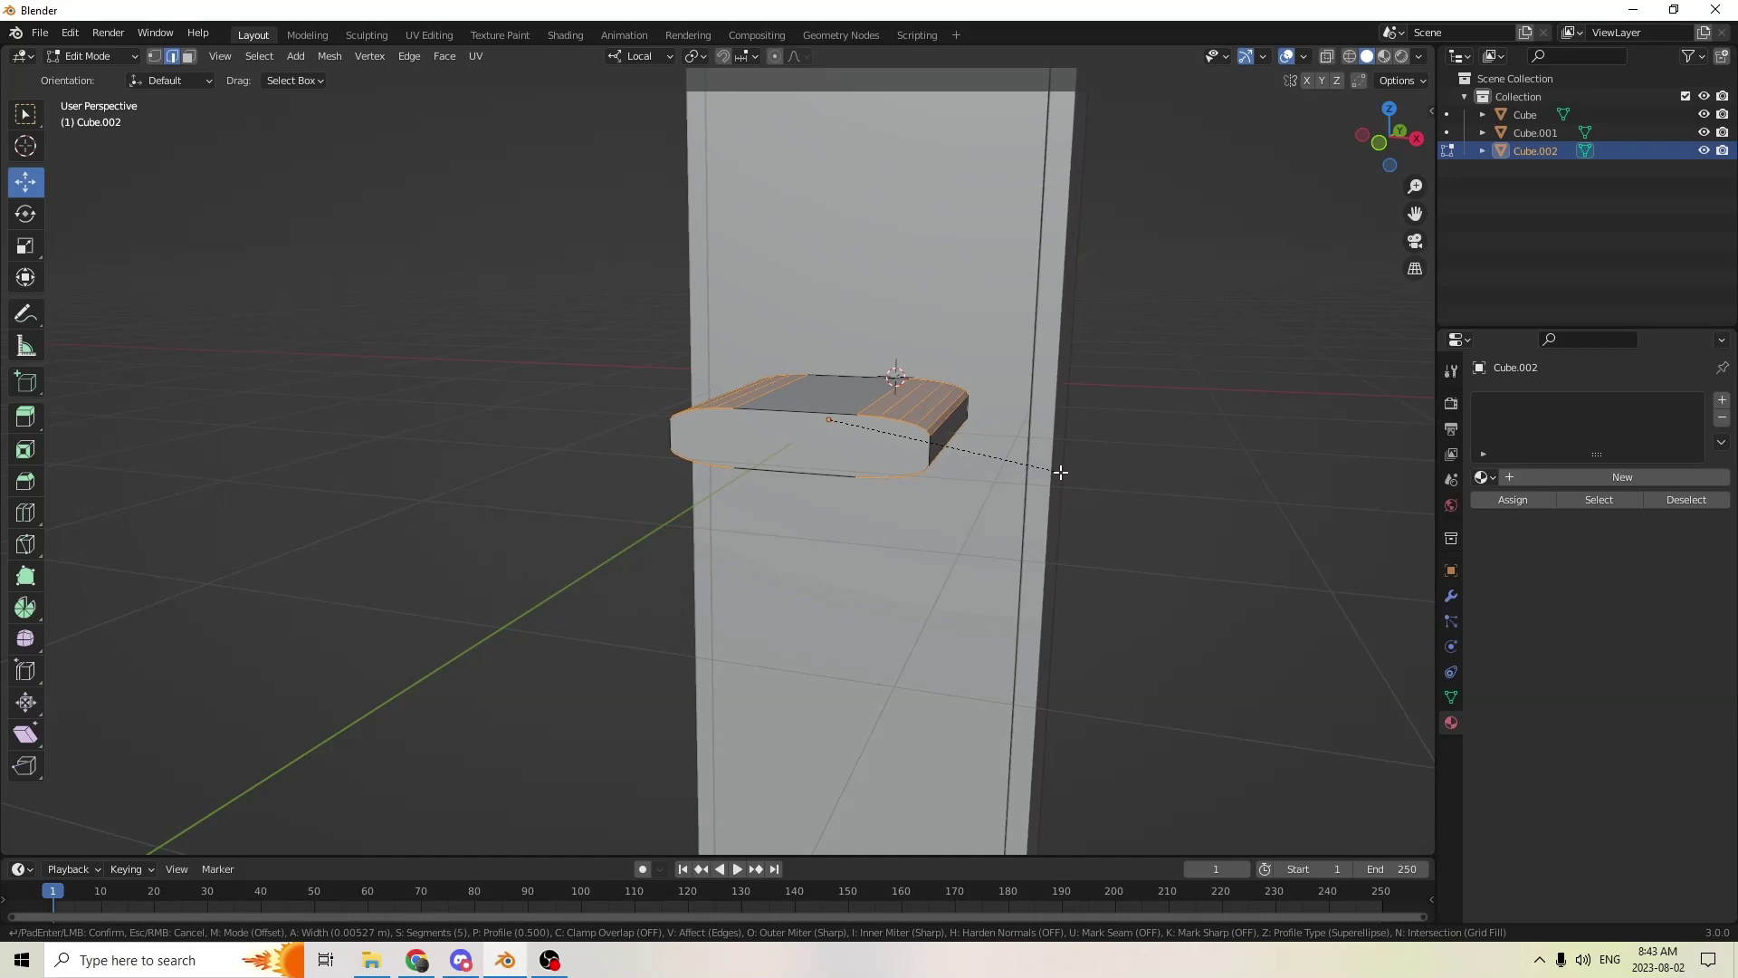
pyautogui.scroll(-2, 1058, 472)
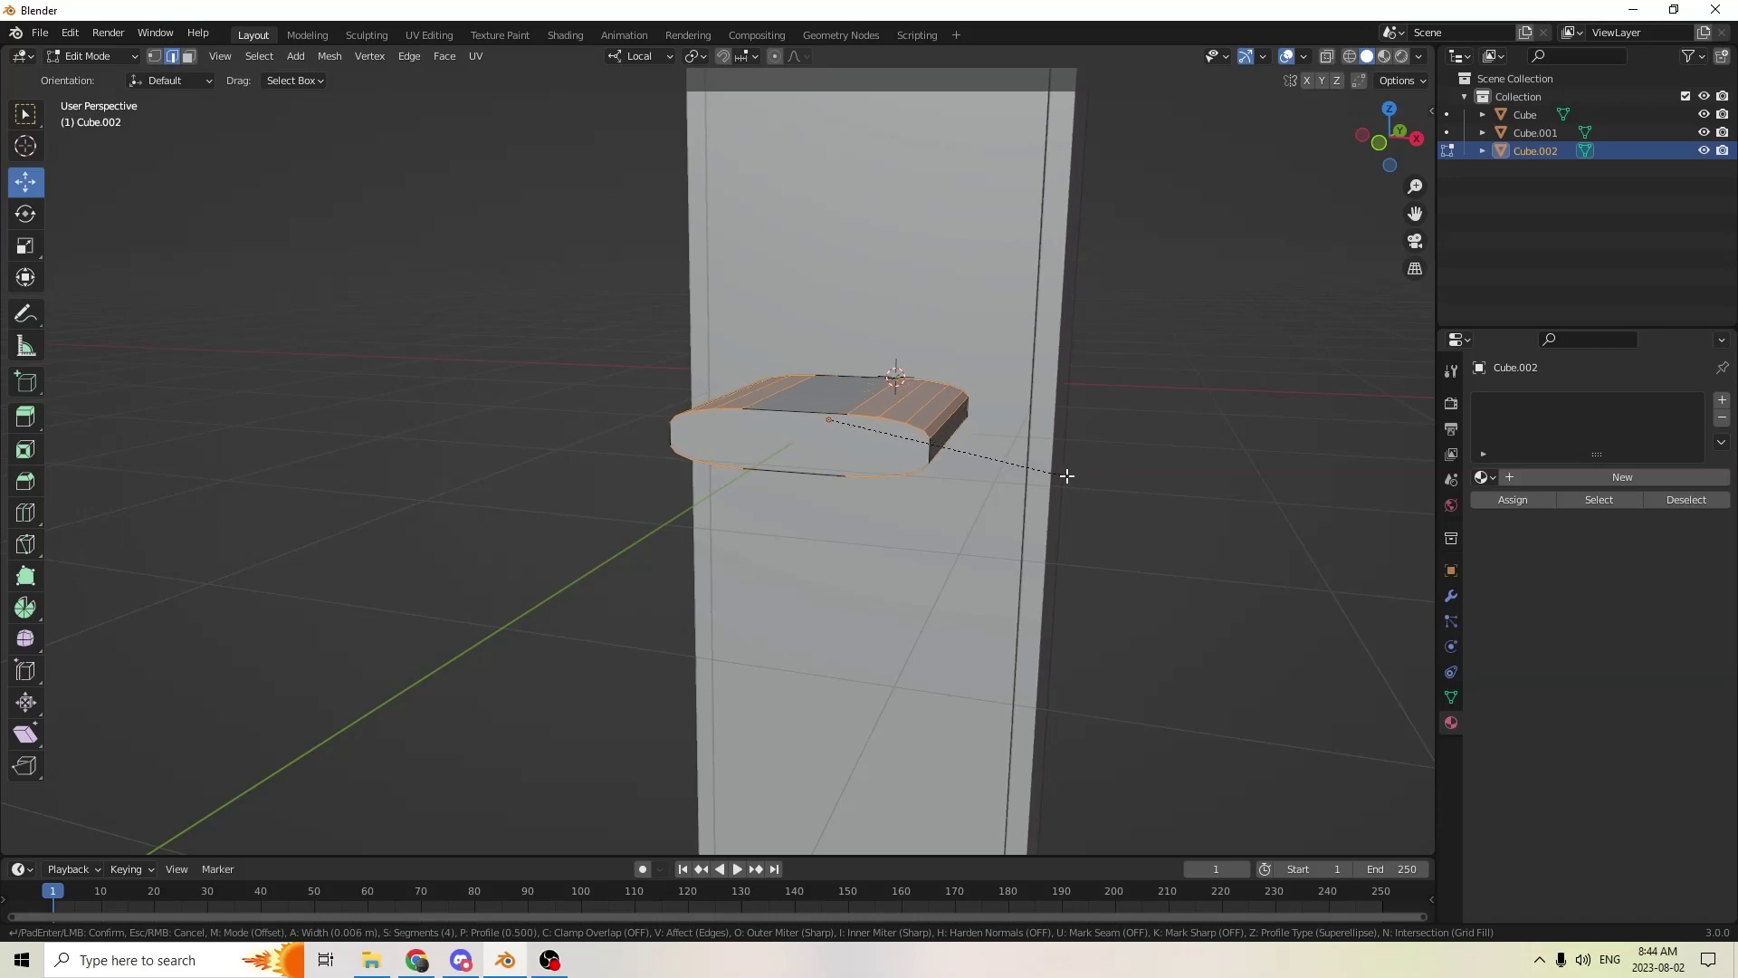
pyautogui.click(1082, 477)
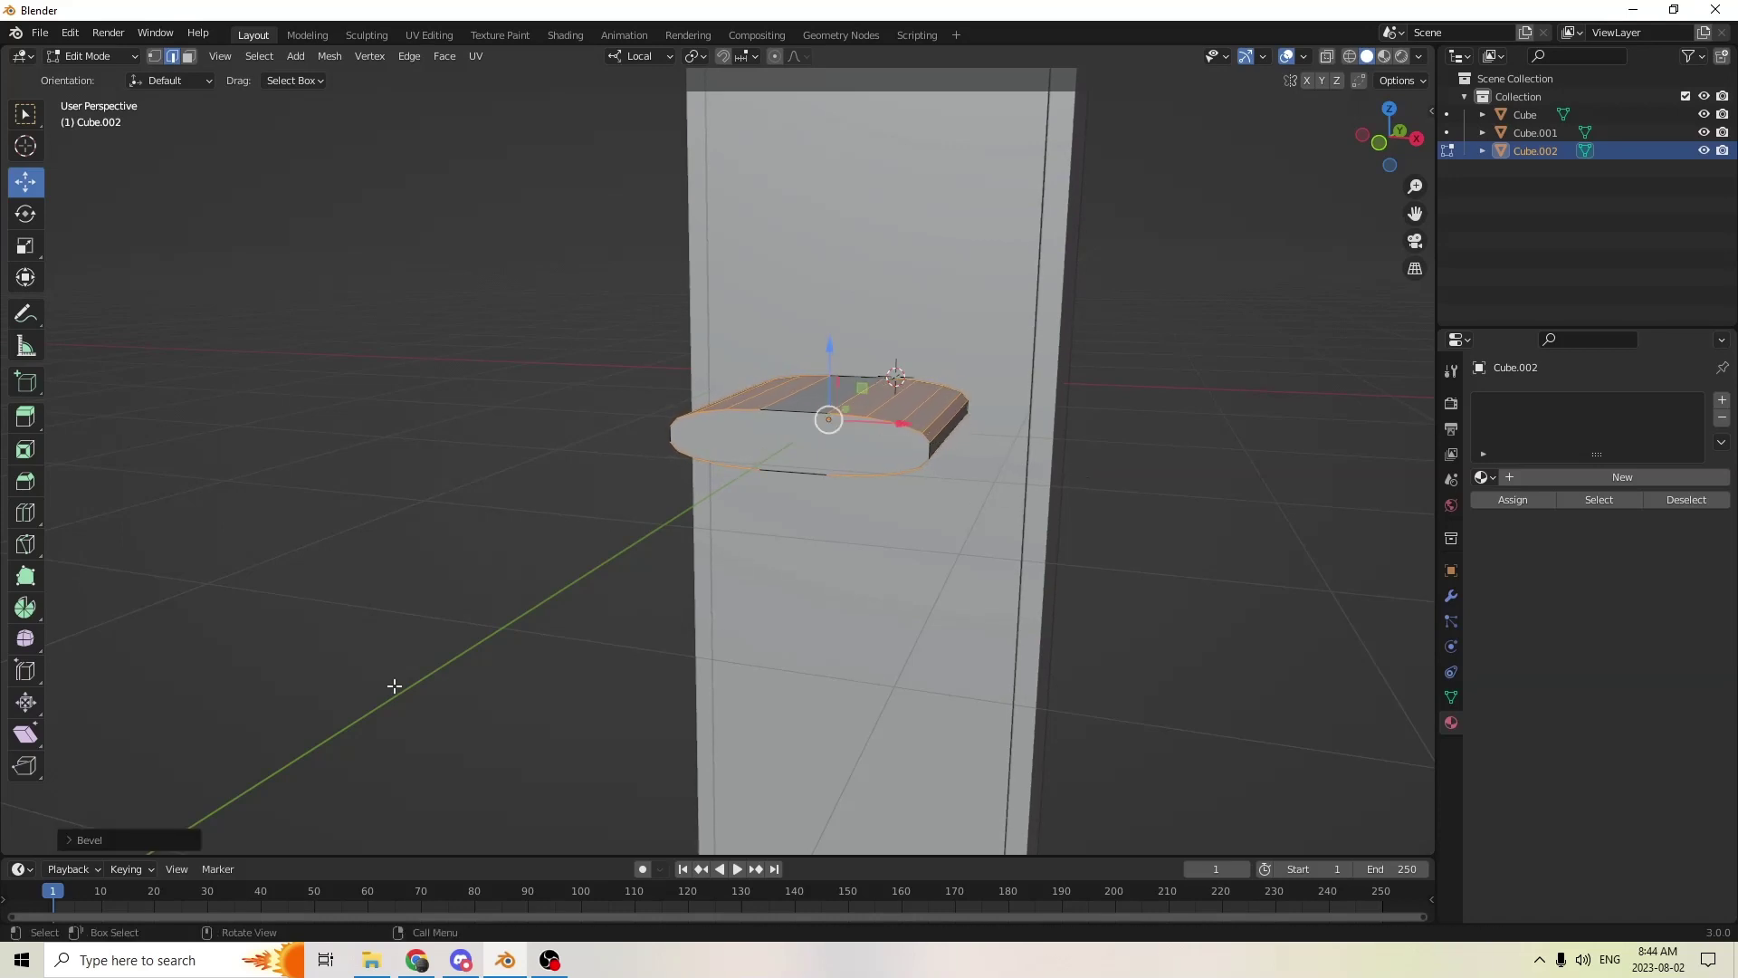
pyautogui.click(122, 843)
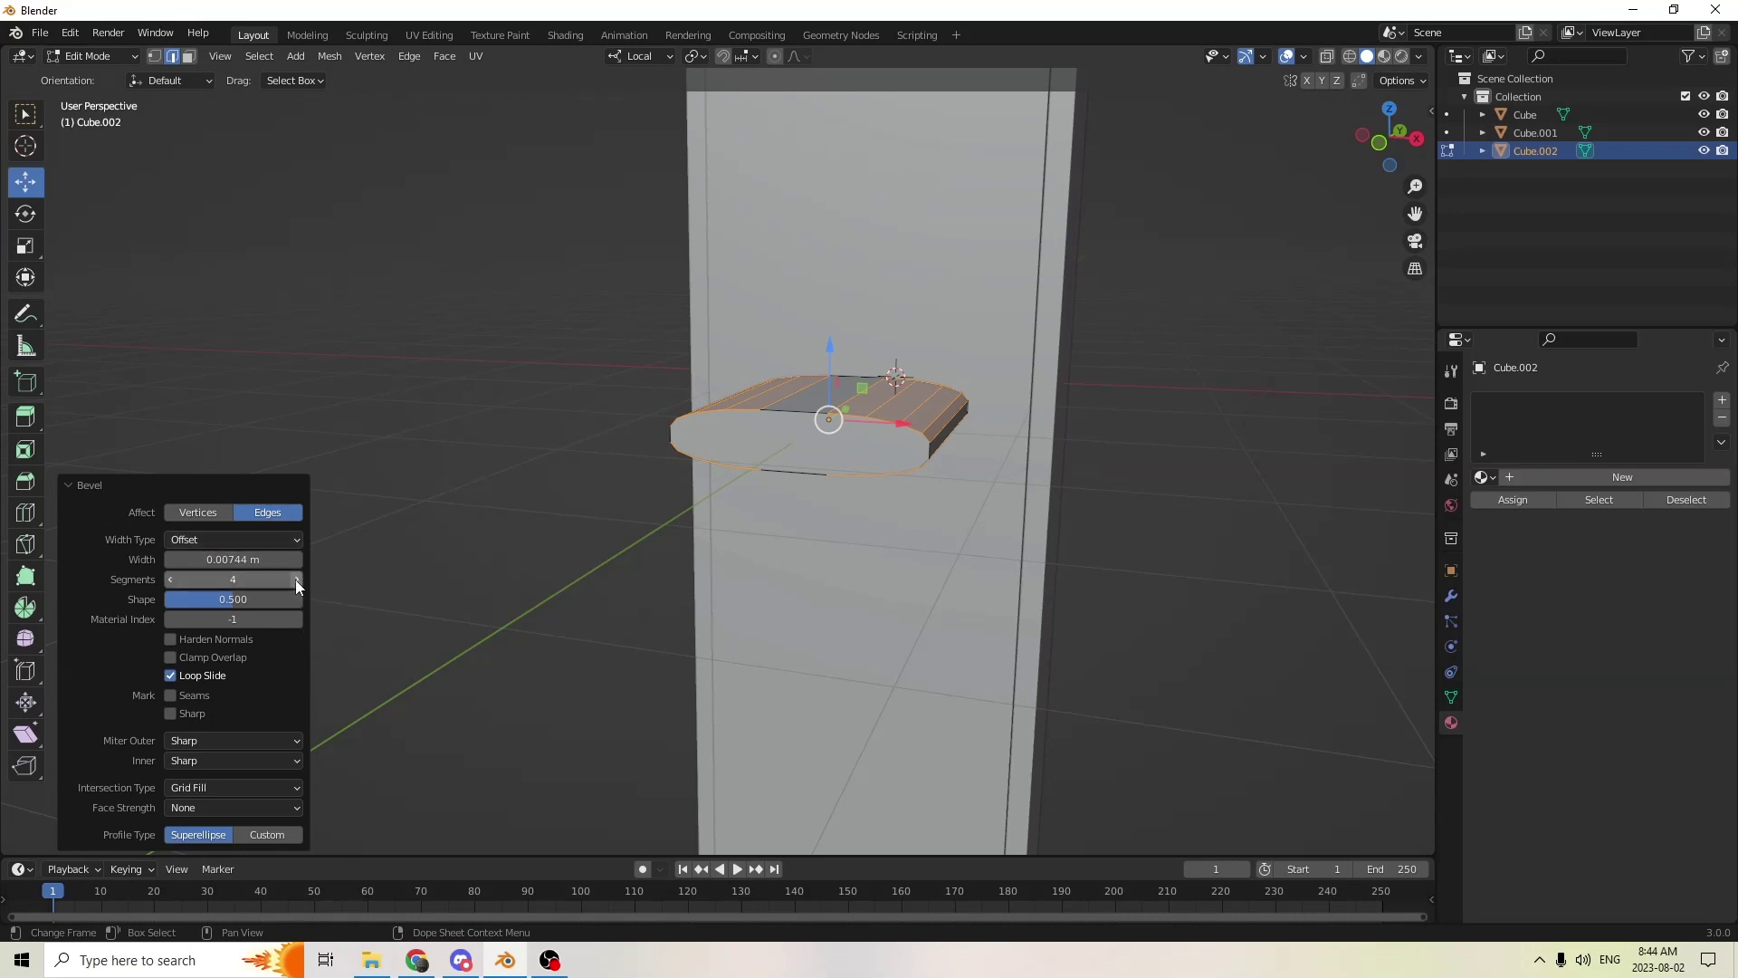
pyautogui.moveTo(481, 400); pyautogui.dragTo(389, 226, button='middle')
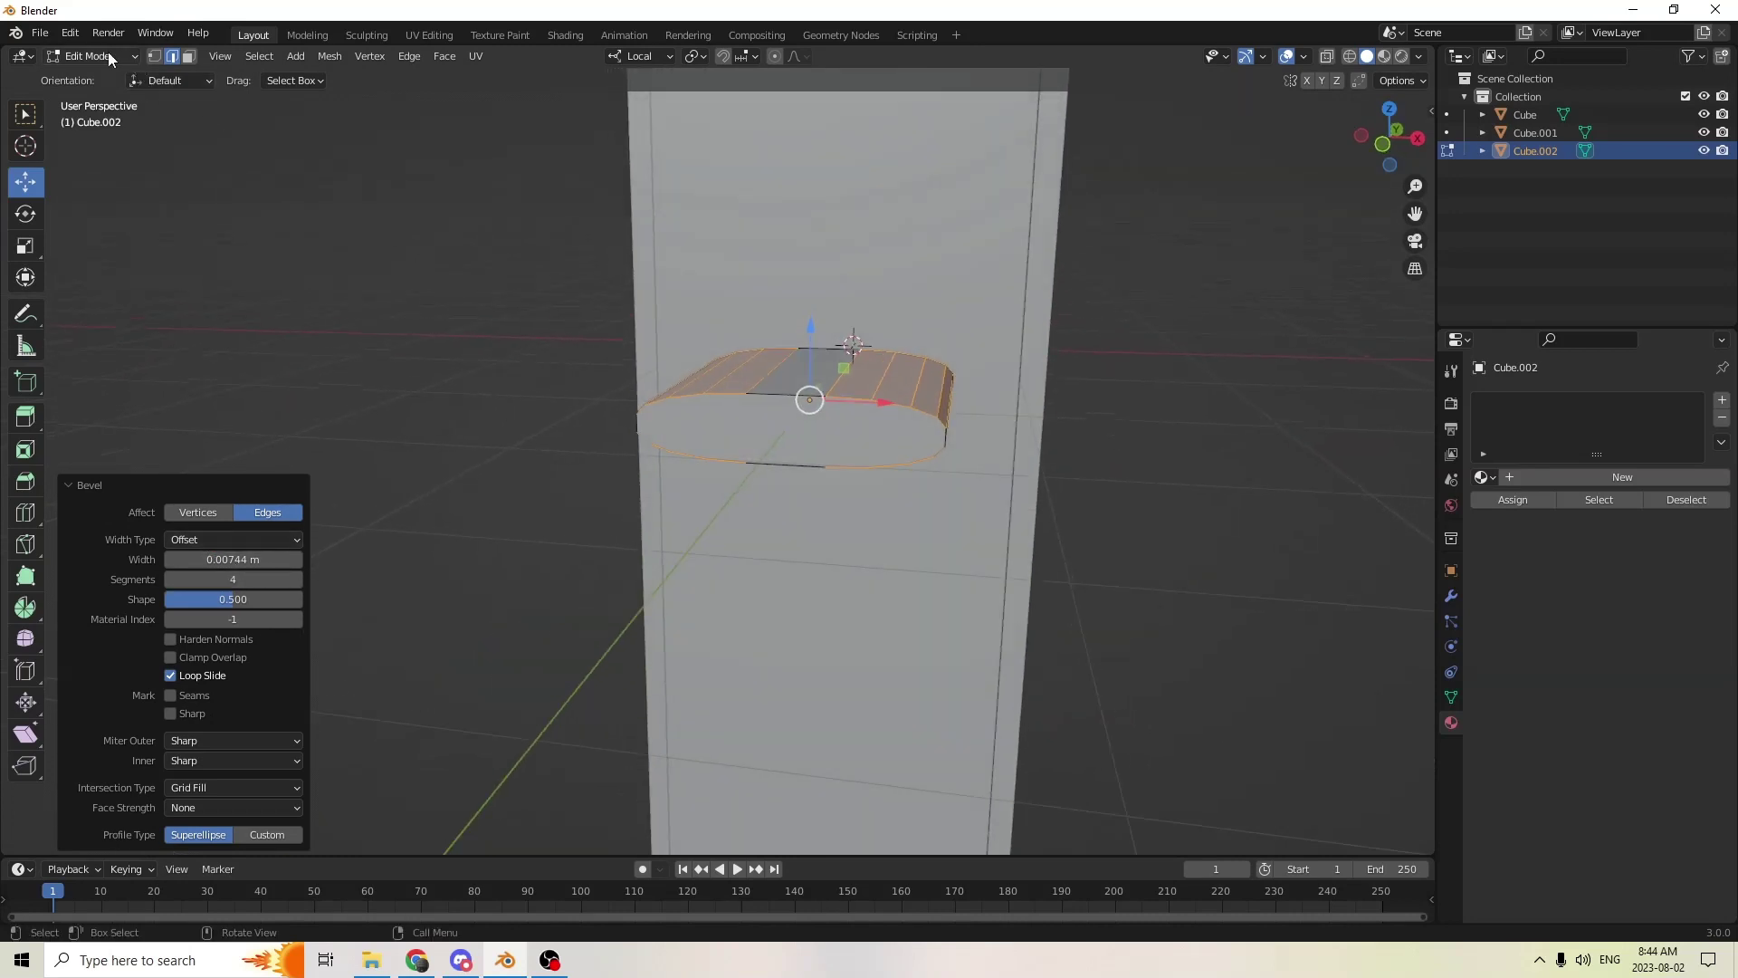
pyautogui.click(70, 36)
pyautogui.moveTo(833, 400)
pyautogui.mouseDown(button='middle')
pyautogui.moveTo(900, 407)
pyautogui.moveTo(824, 390)
pyautogui.mouseUp(button='middle')
pyautogui.press('Tab')
pyautogui.moveTo(1126, 350); pyautogui.dragTo(700, 411, button='middle')
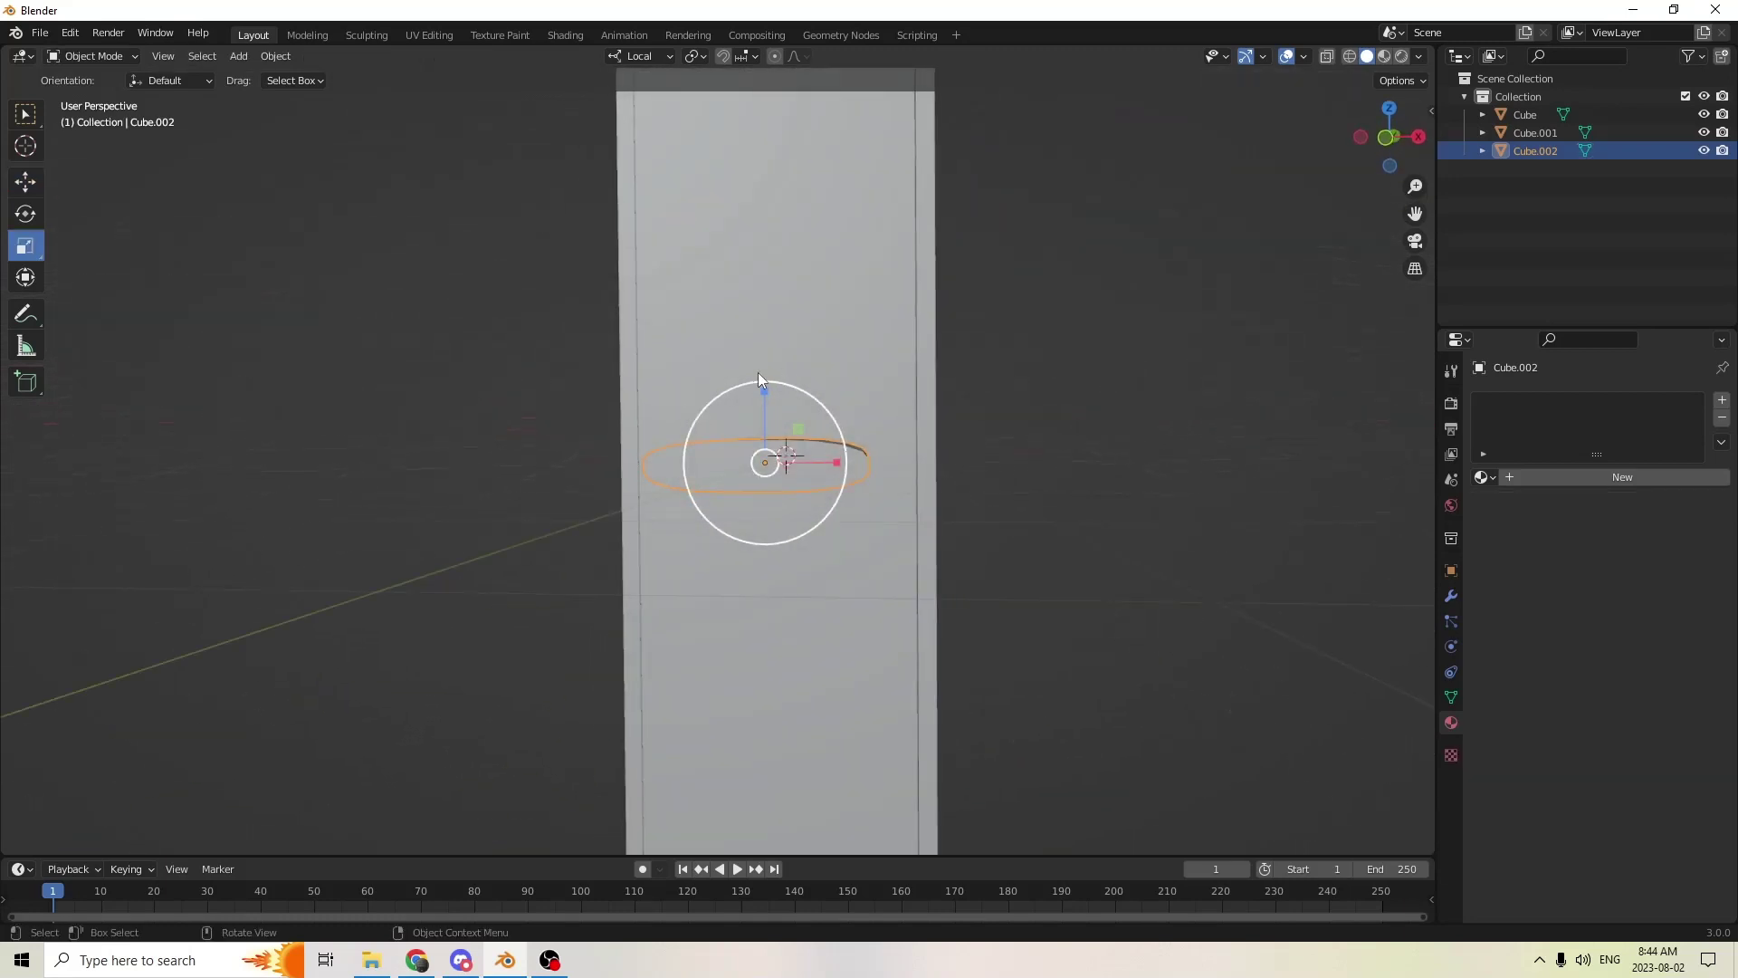
# - Flatten the rounded vent piece further along Z with the Scale gizmo
pyautogui.moveTo(763, 392); pyautogui.dragTo(762, 442)
pyautogui.moveTo(762, 442); pyautogui.dragTo(1028, 418, button='middle')
pyautogui.press('Tab')
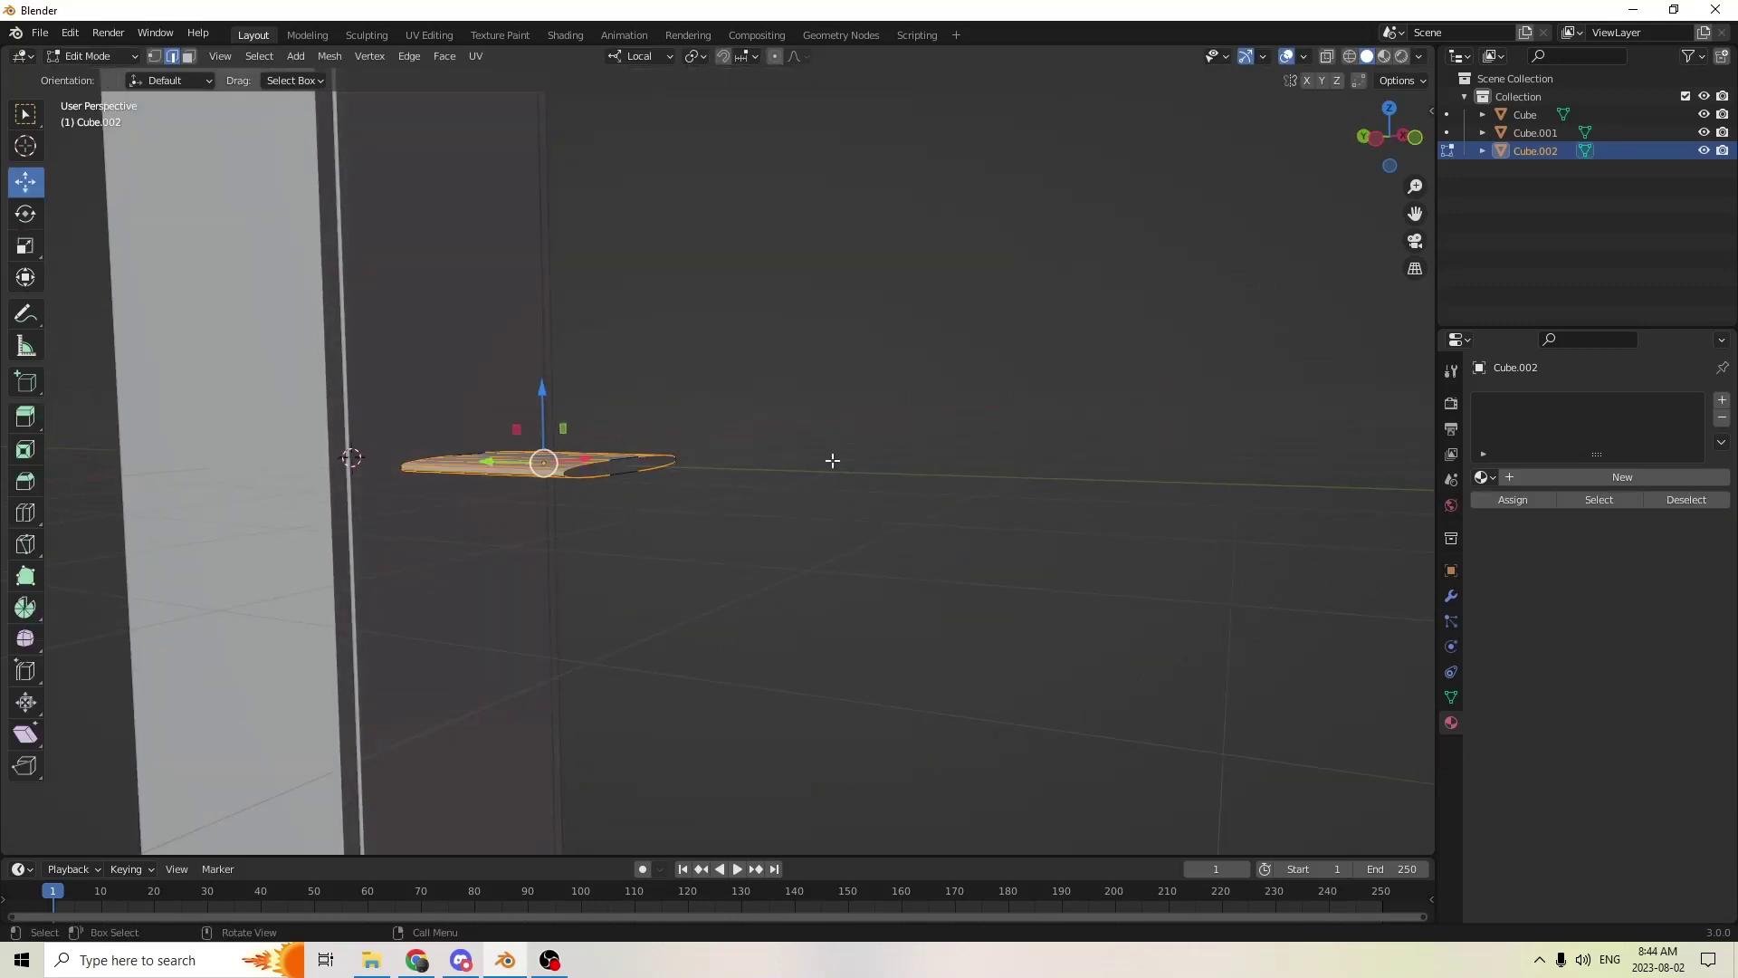
pyautogui.moveTo(830, 458); pyautogui.dragTo(307, 369, button='middle')
pyautogui.press('Tab')
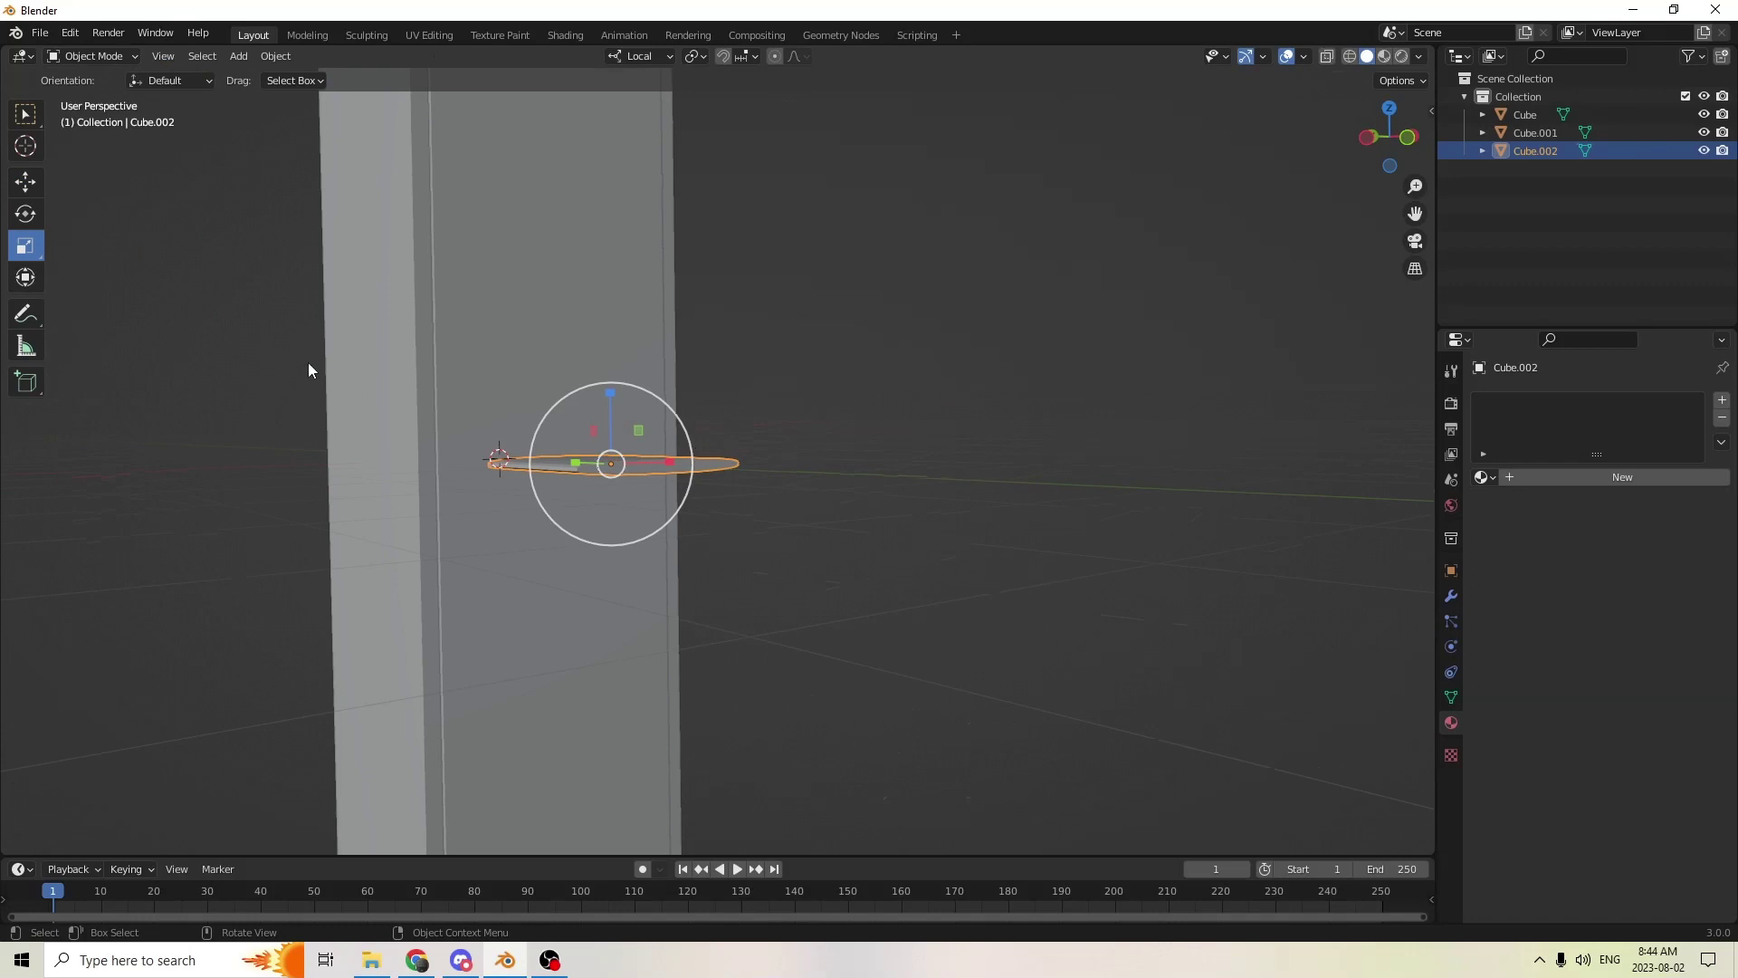
# - Raise the vent piece about 0.02 m near the door top and nudge it 0.0057 m along Y
pyautogui.click(25, 182)
pyautogui.moveTo(279, 221); pyautogui.dragTo(617, 418, button='middle')
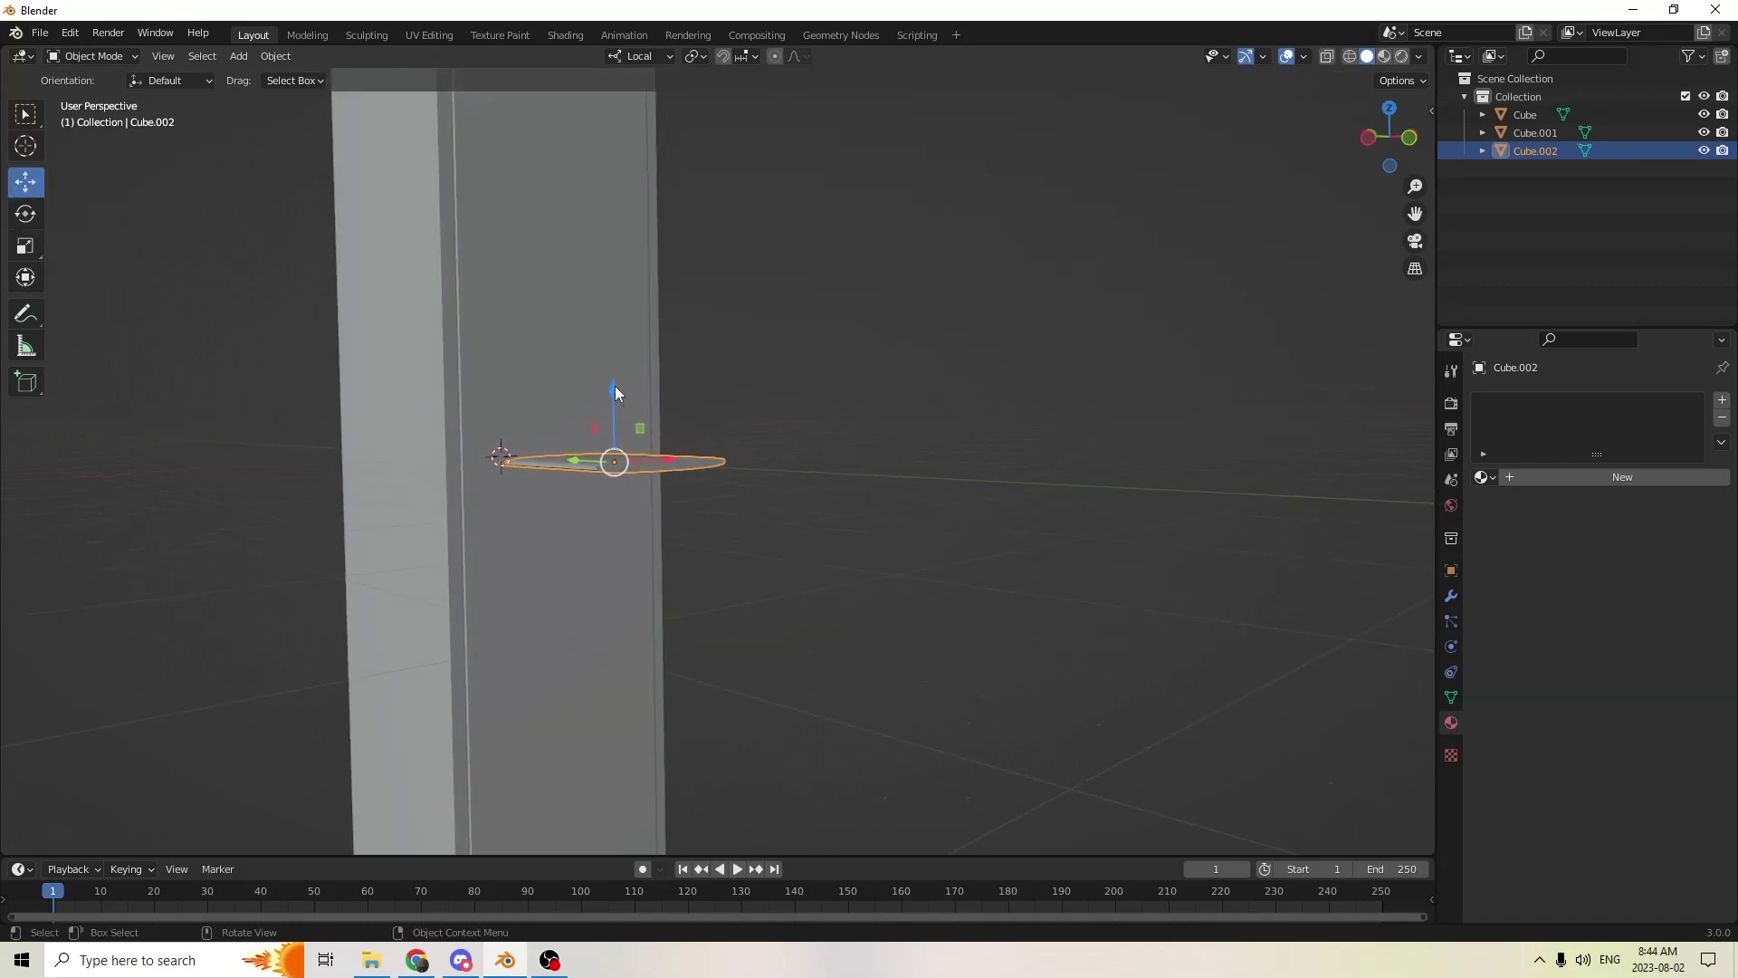
pyautogui.moveTo(612, 384); pyautogui.dragTo(592, 190)
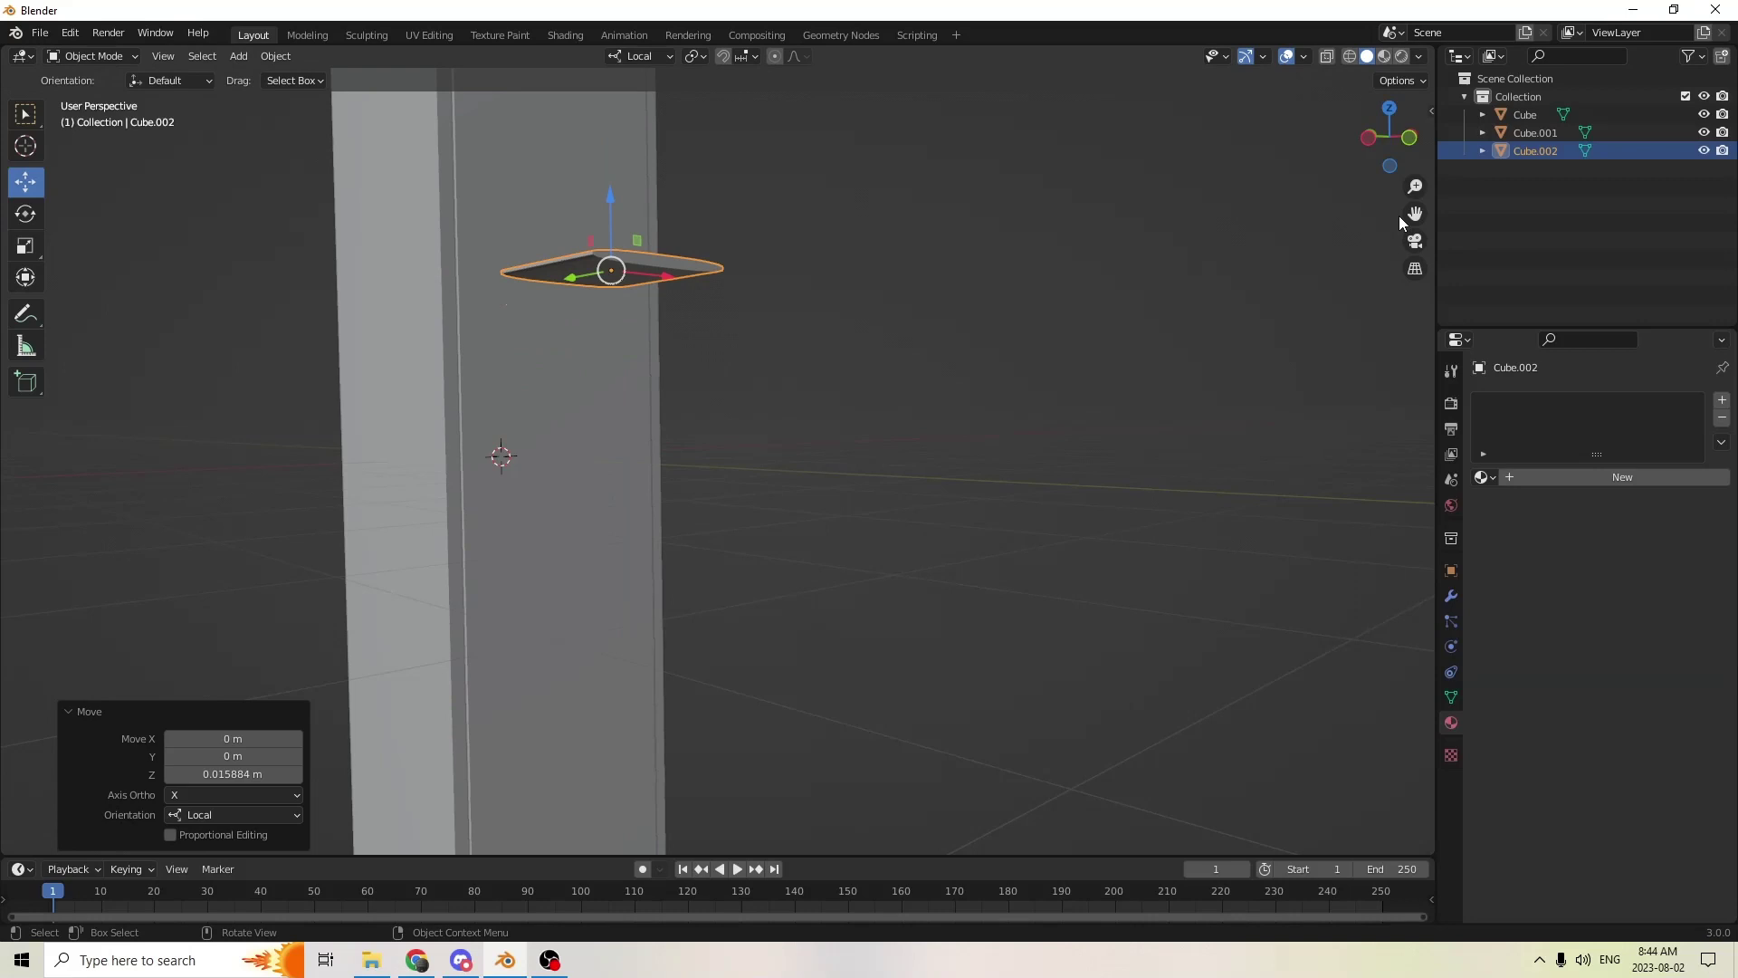
pyautogui.keyDown('shift'); pyautogui.moveTo(344, 214); pyautogui.dragTo(334, 373, button='middle'); pyautogui.keyUp('shift')
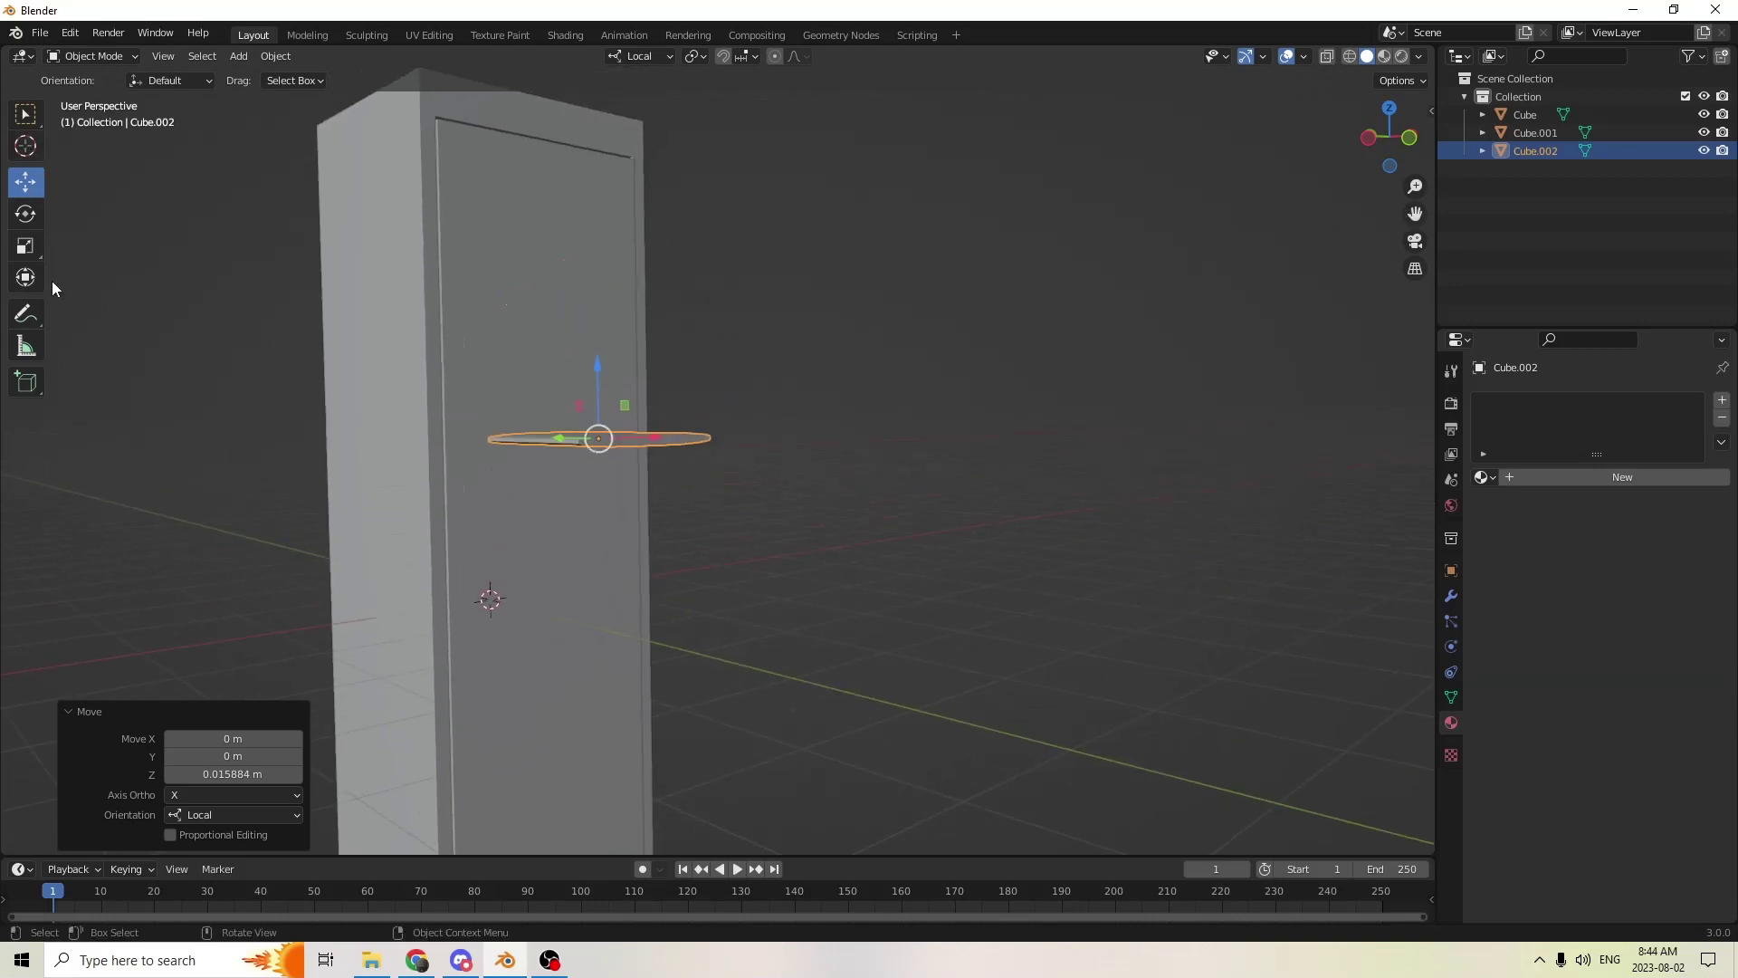
pyautogui.moveTo(516, 327); pyautogui.dragTo(573, 257, button='middle')
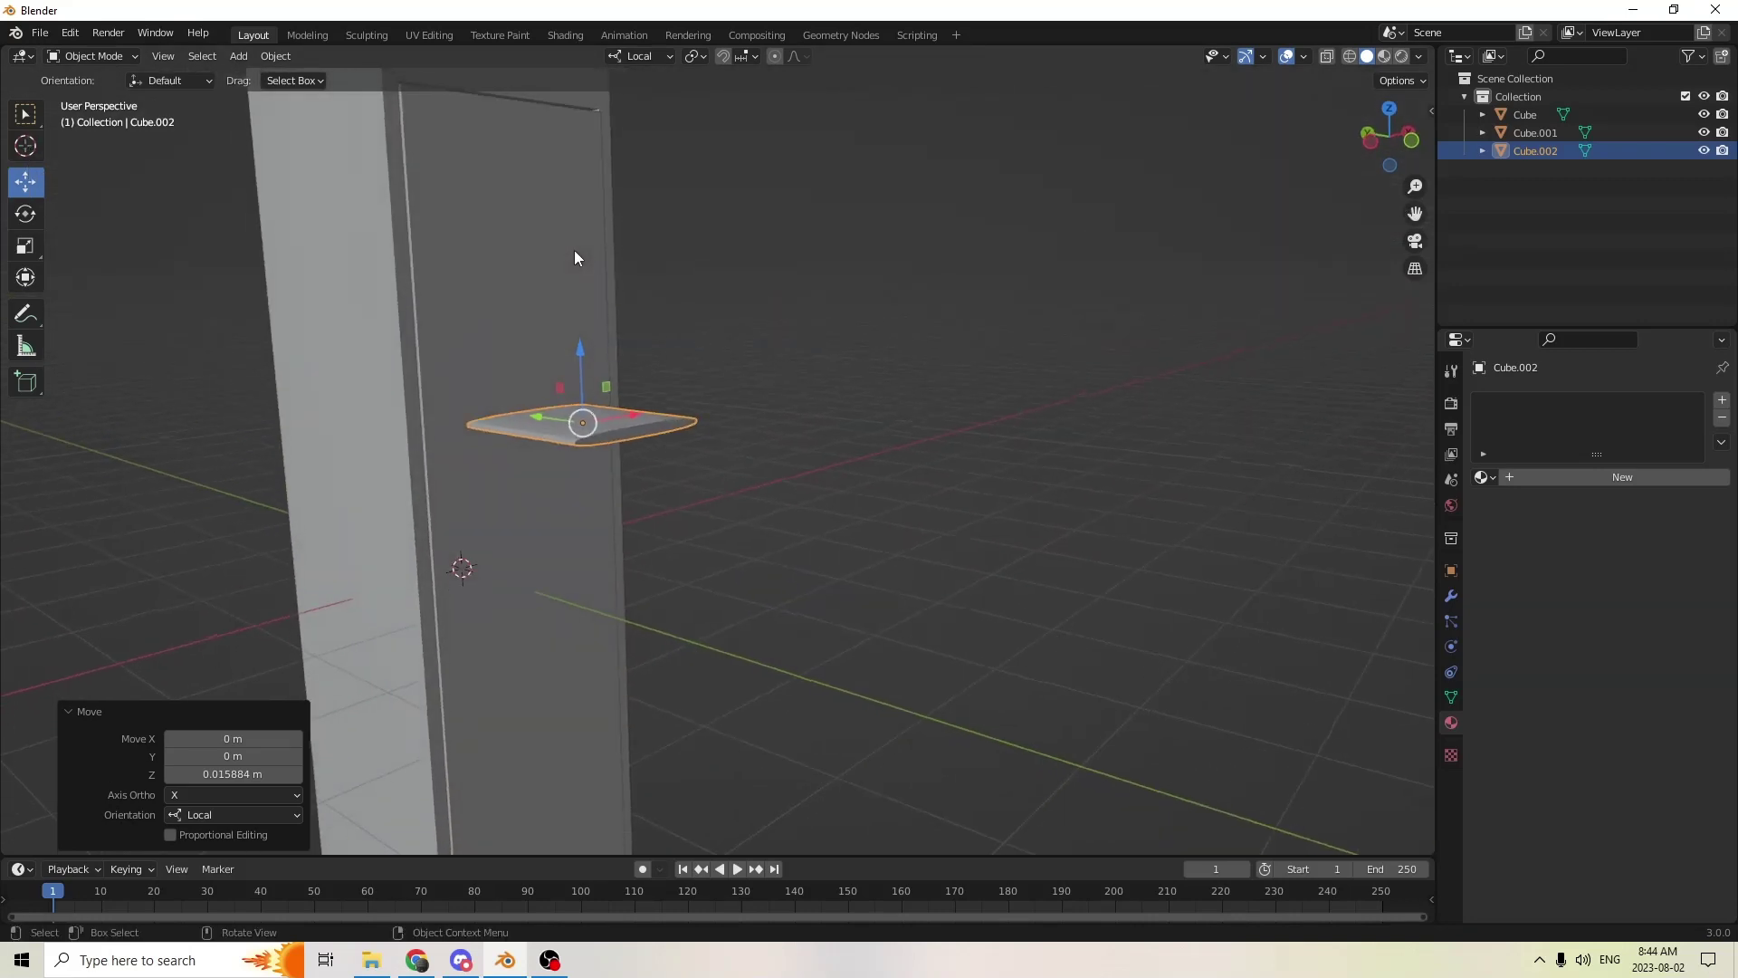
pyautogui.moveTo(586, 364); pyautogui.dragTo(590, 107)
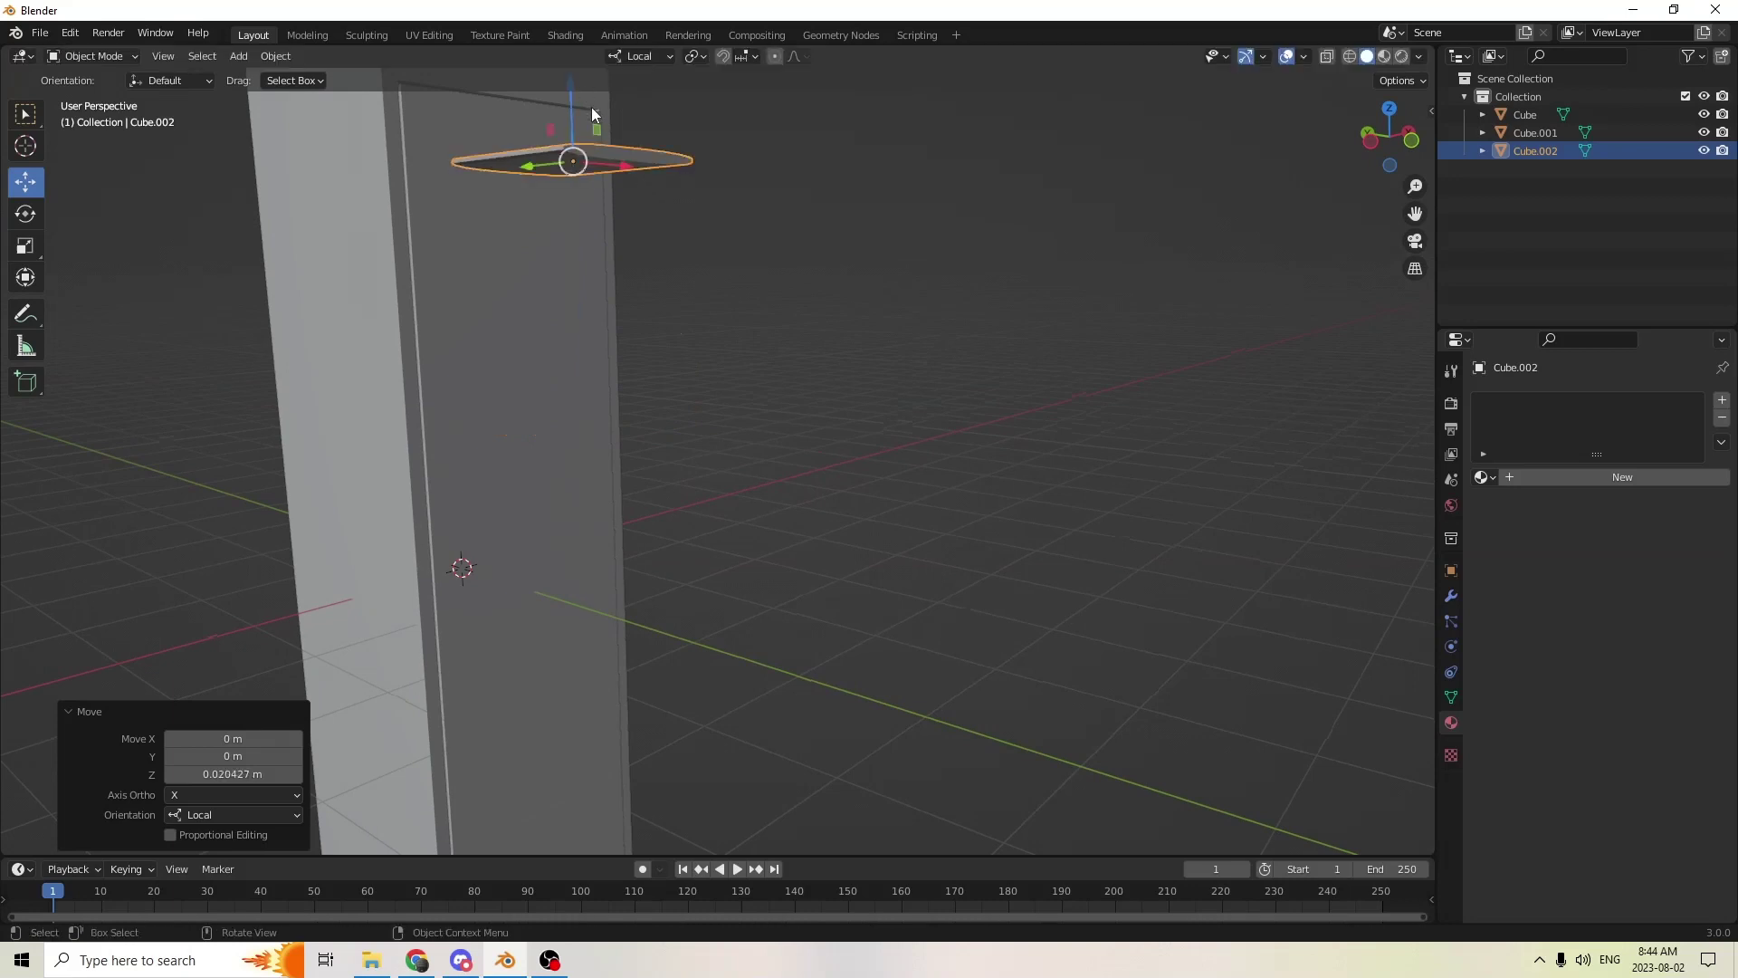
pyautogui.moveTo(590, 107); pyautogui.dragTo(509, 270, button='middle')
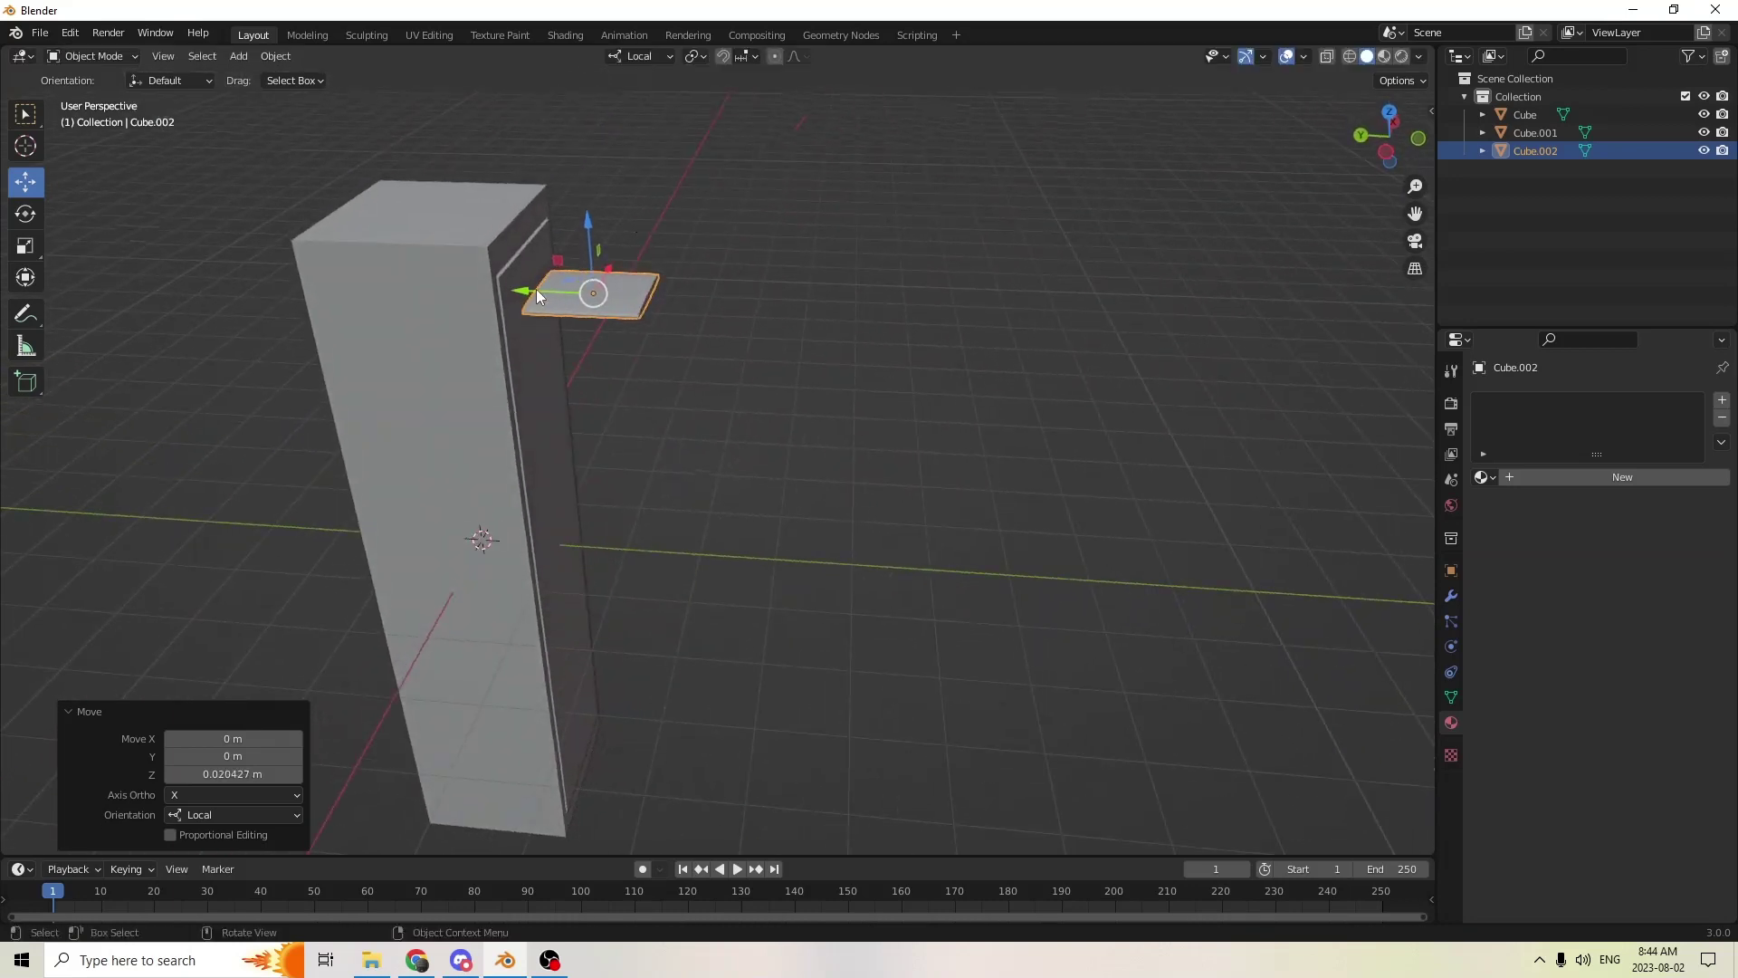
pyautogui.moveTo(536, 295); pyautogui.dragTo(483, 280)
pyautogui.moveTo(484, 281); pyautogui.dragTo(402, 224, button='middle')
pyautogui.scroll(3, 536, 335)
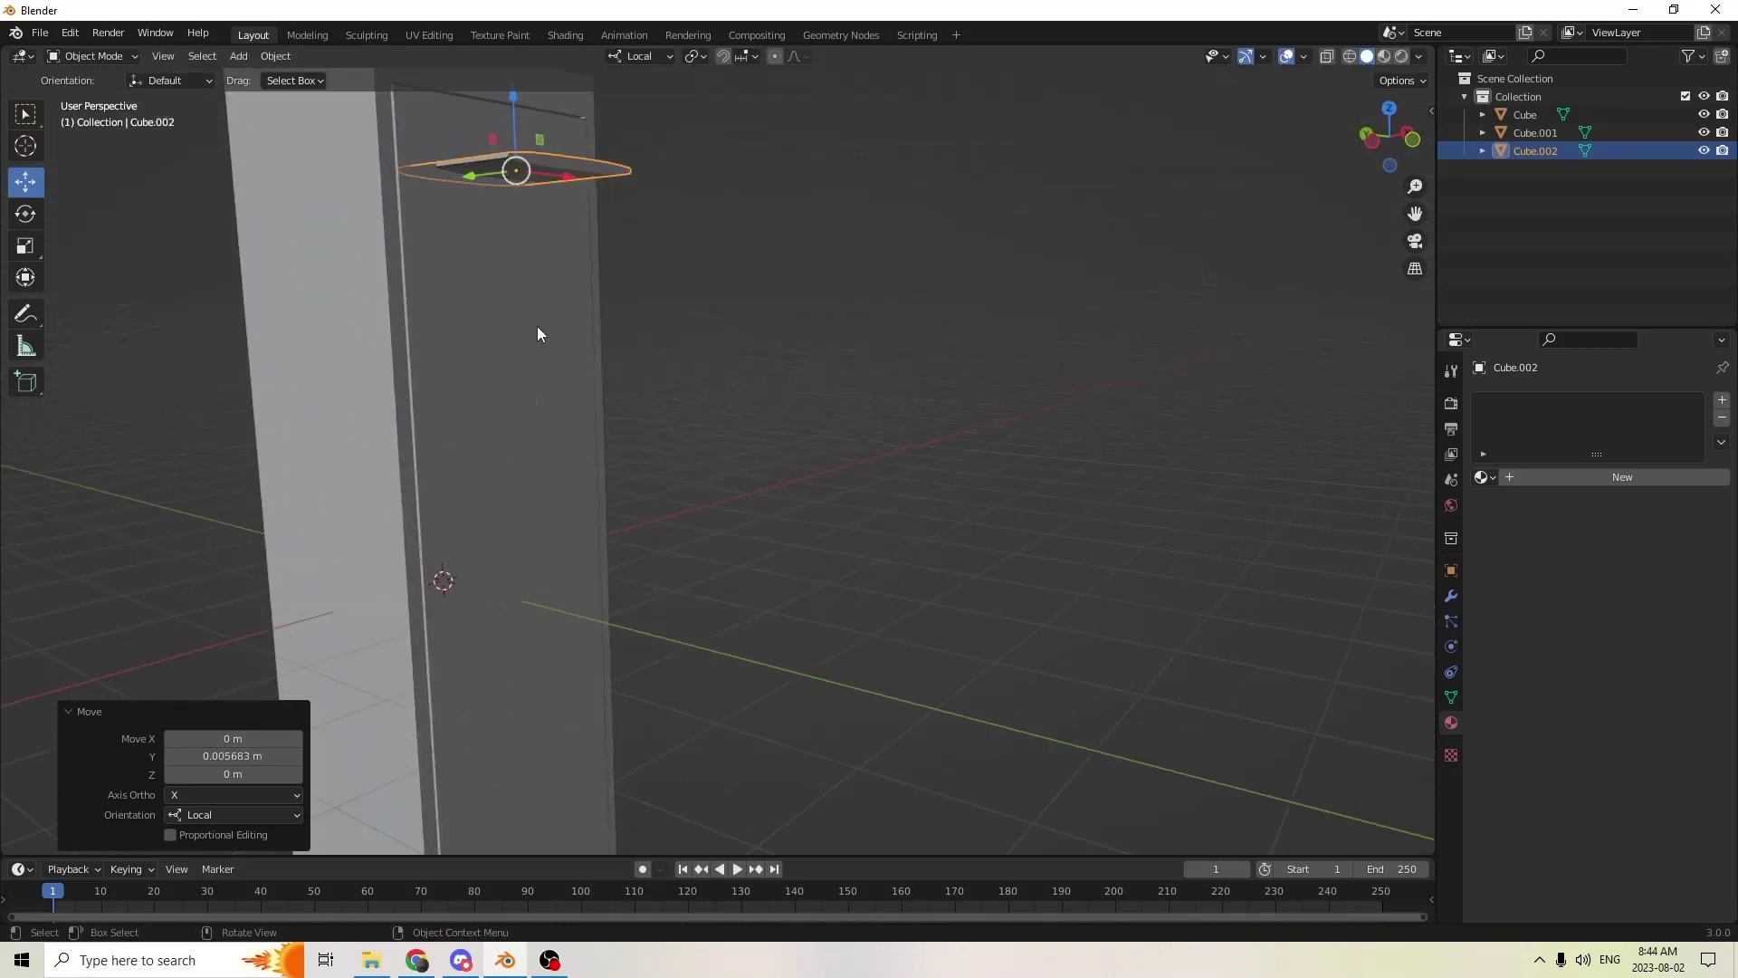
pyautogui.scroll(-3, 538, 335)
pyautogui.moveTo(537, 335); pyautogui.dragTo(621, 286, button='middle')
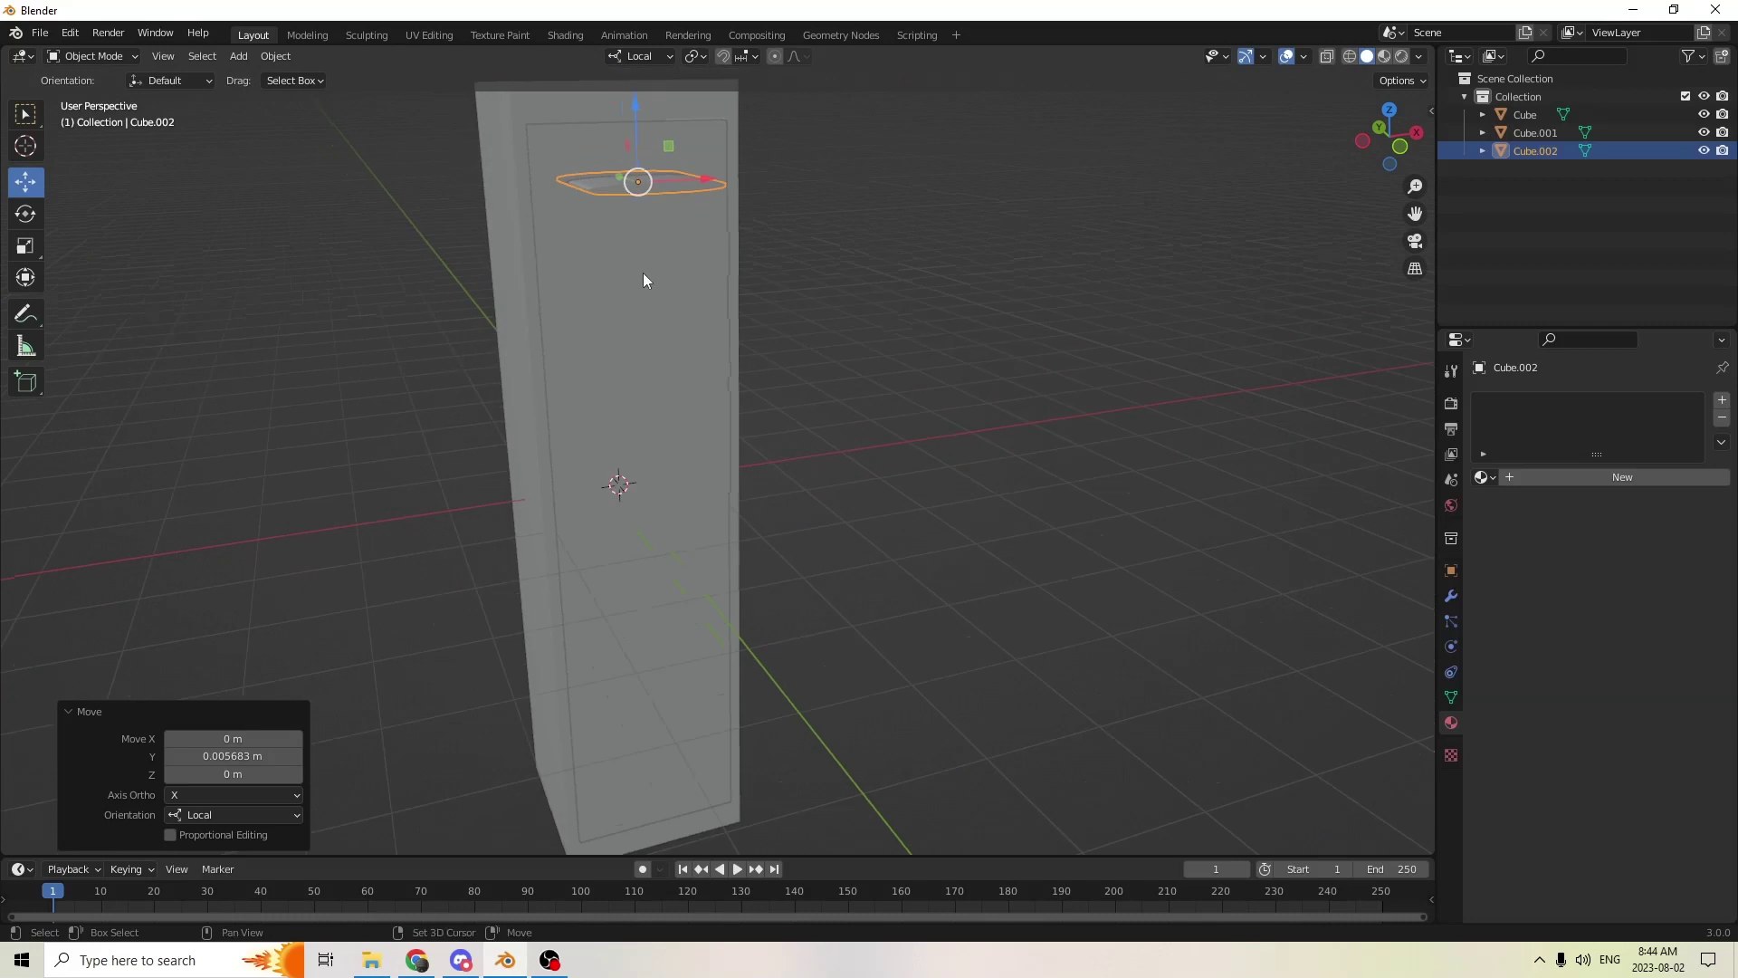
# - Duplicate the vent piece and negate its Z location to drop the copy near the door bottom
pyautogui.hotkey('shift', 'd')
pyautogui.rightClick(920, 283)
pyautogui.moveTo(920, 283); pyautogui.dragTo(987, 303, button='middle')
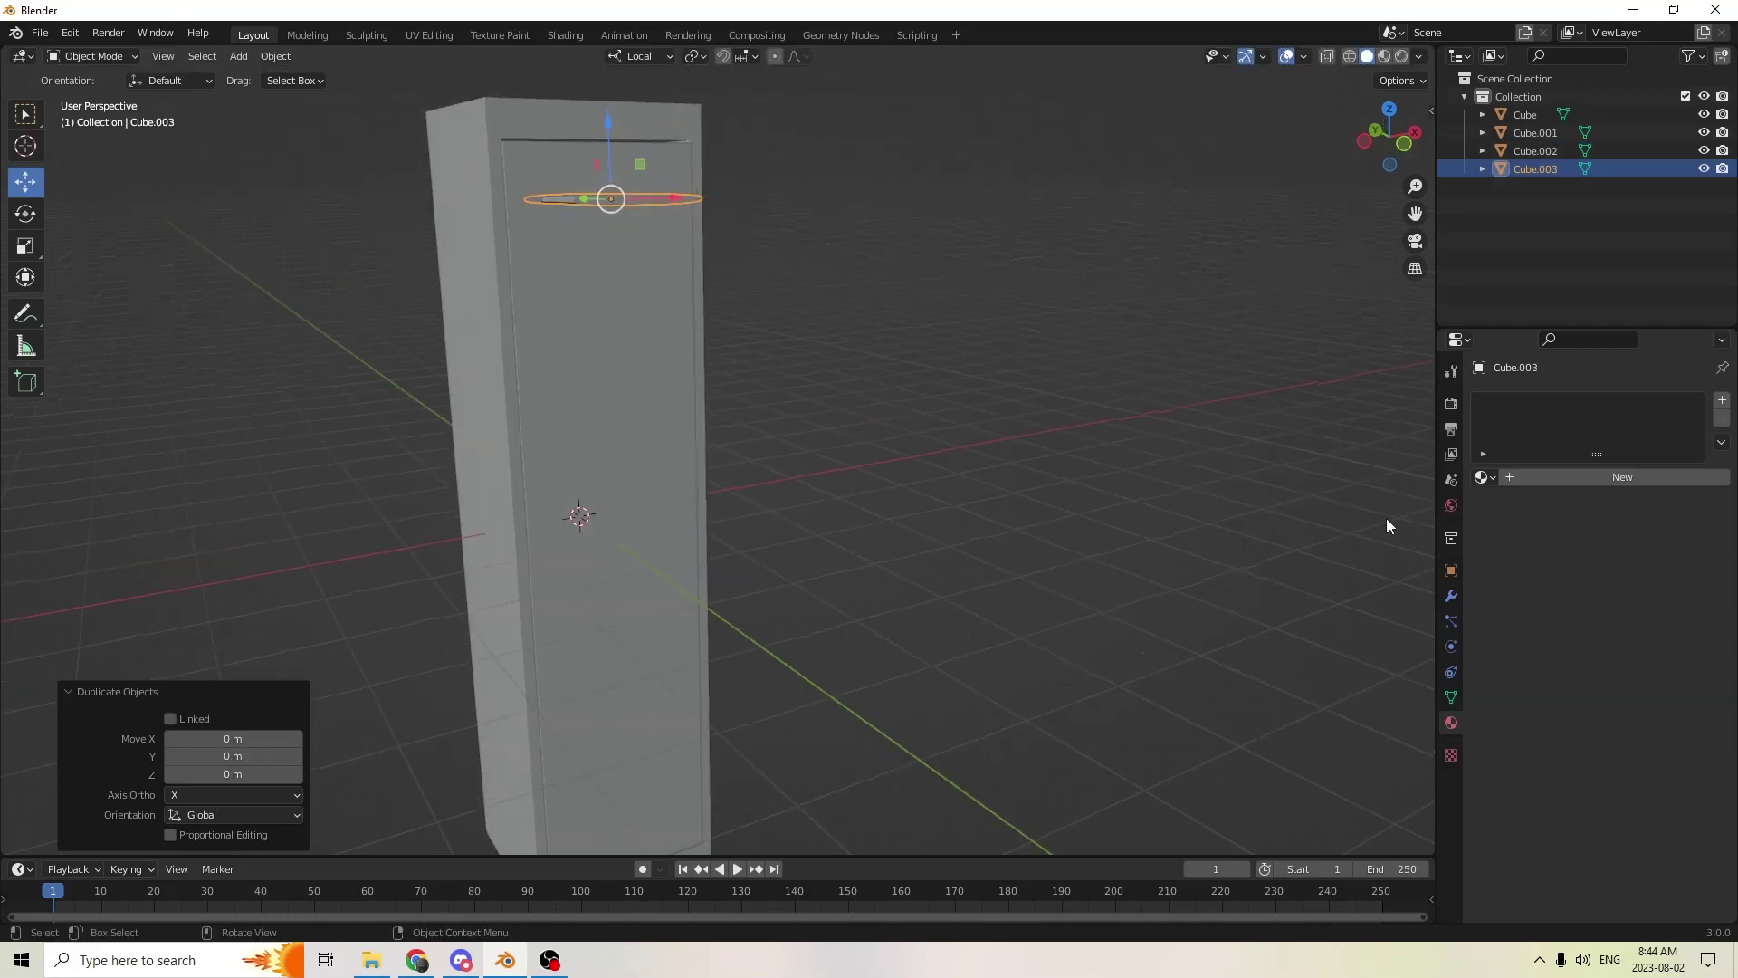
pyautogui.click(1452, 542)
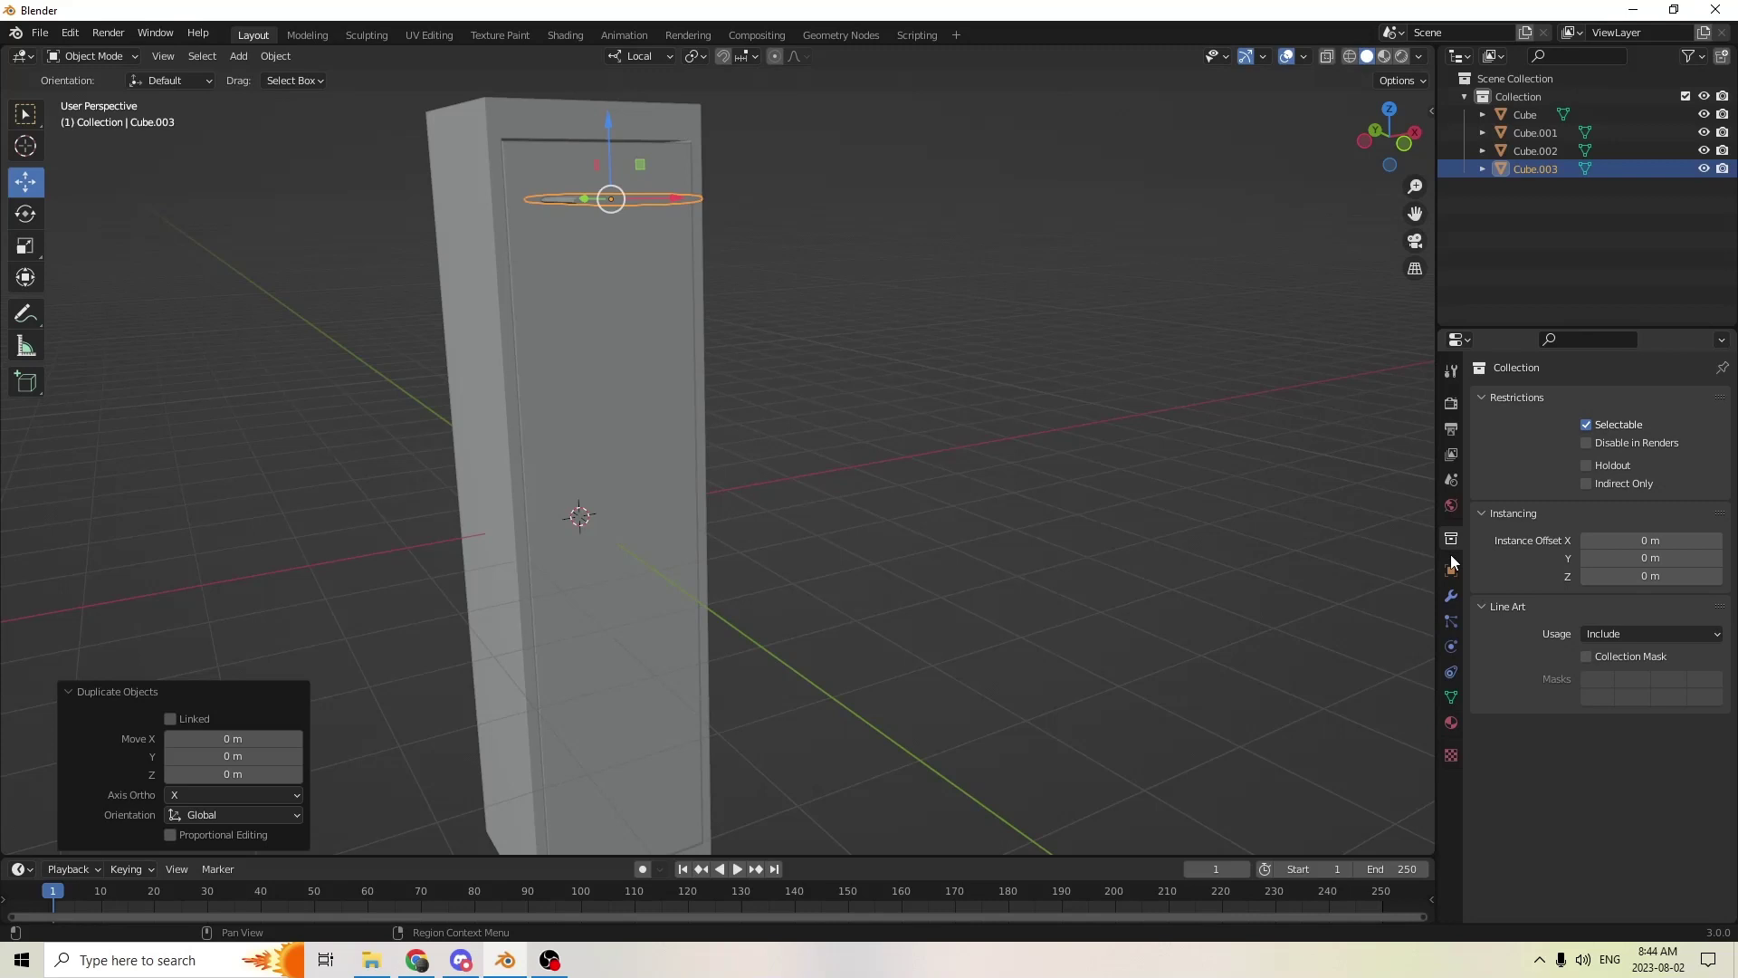
pyautogui.click(1450, 572)
pyautogui.moveTo(1046, 458); pyautogui.dragTo(1081, 429, button='middle')
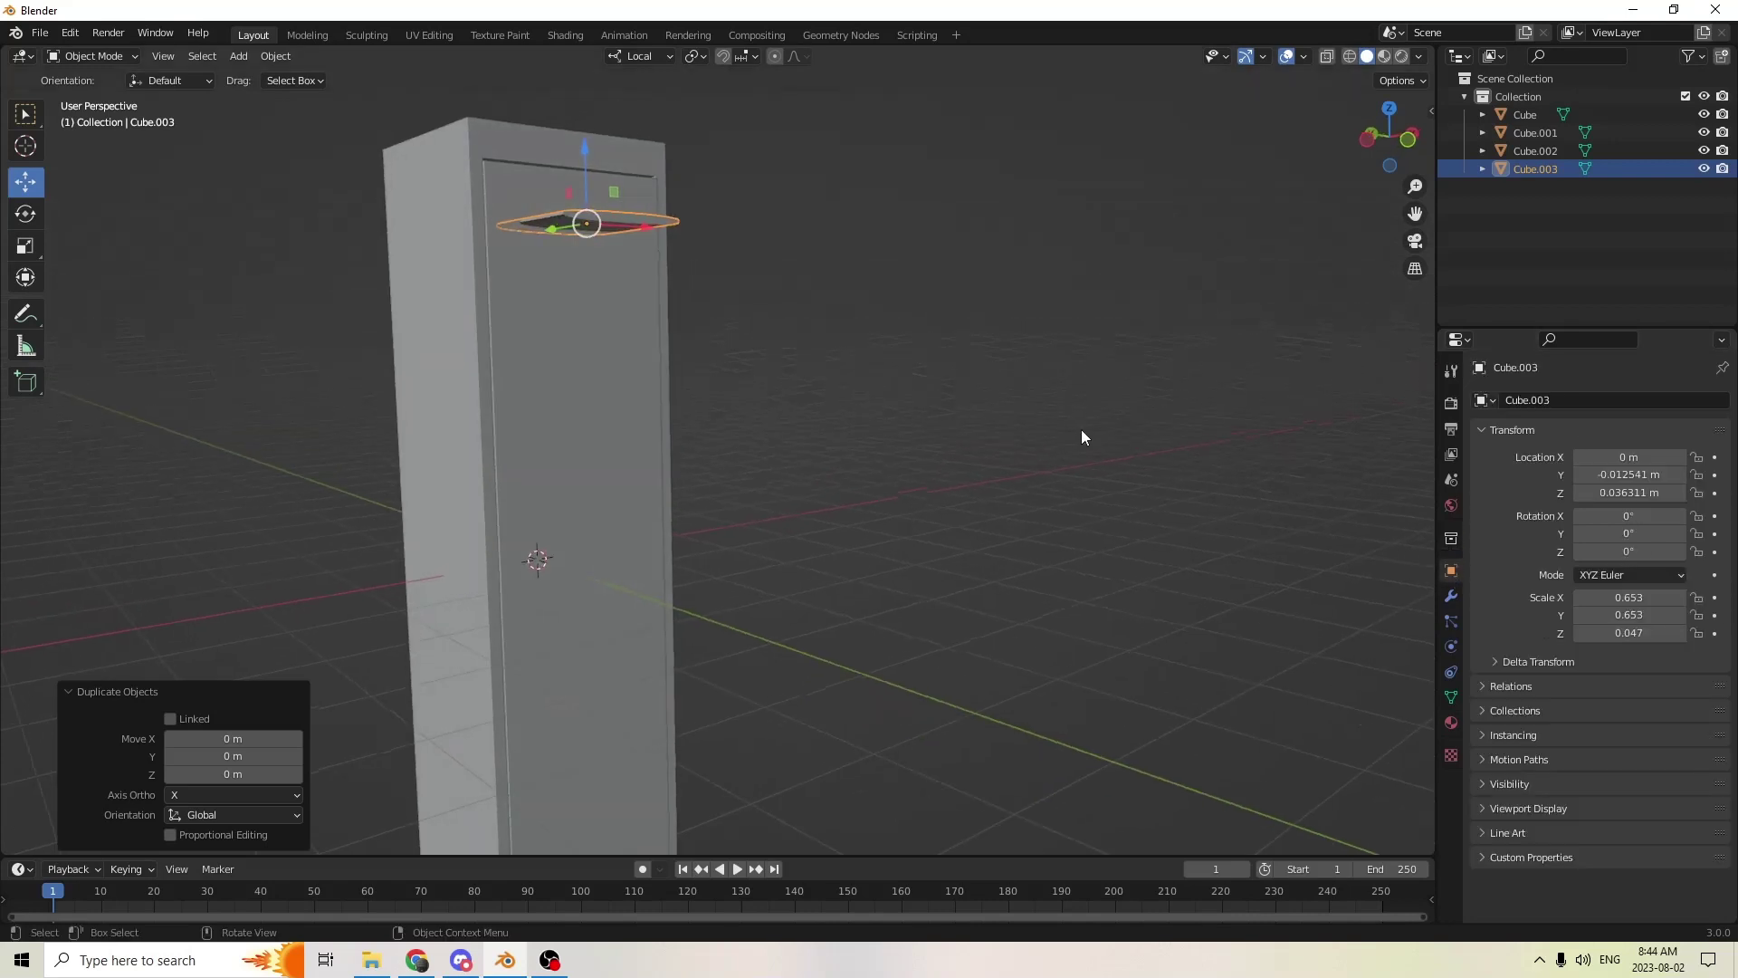
pyautogui.click(1580, 492)
pyautogui.press('Home')
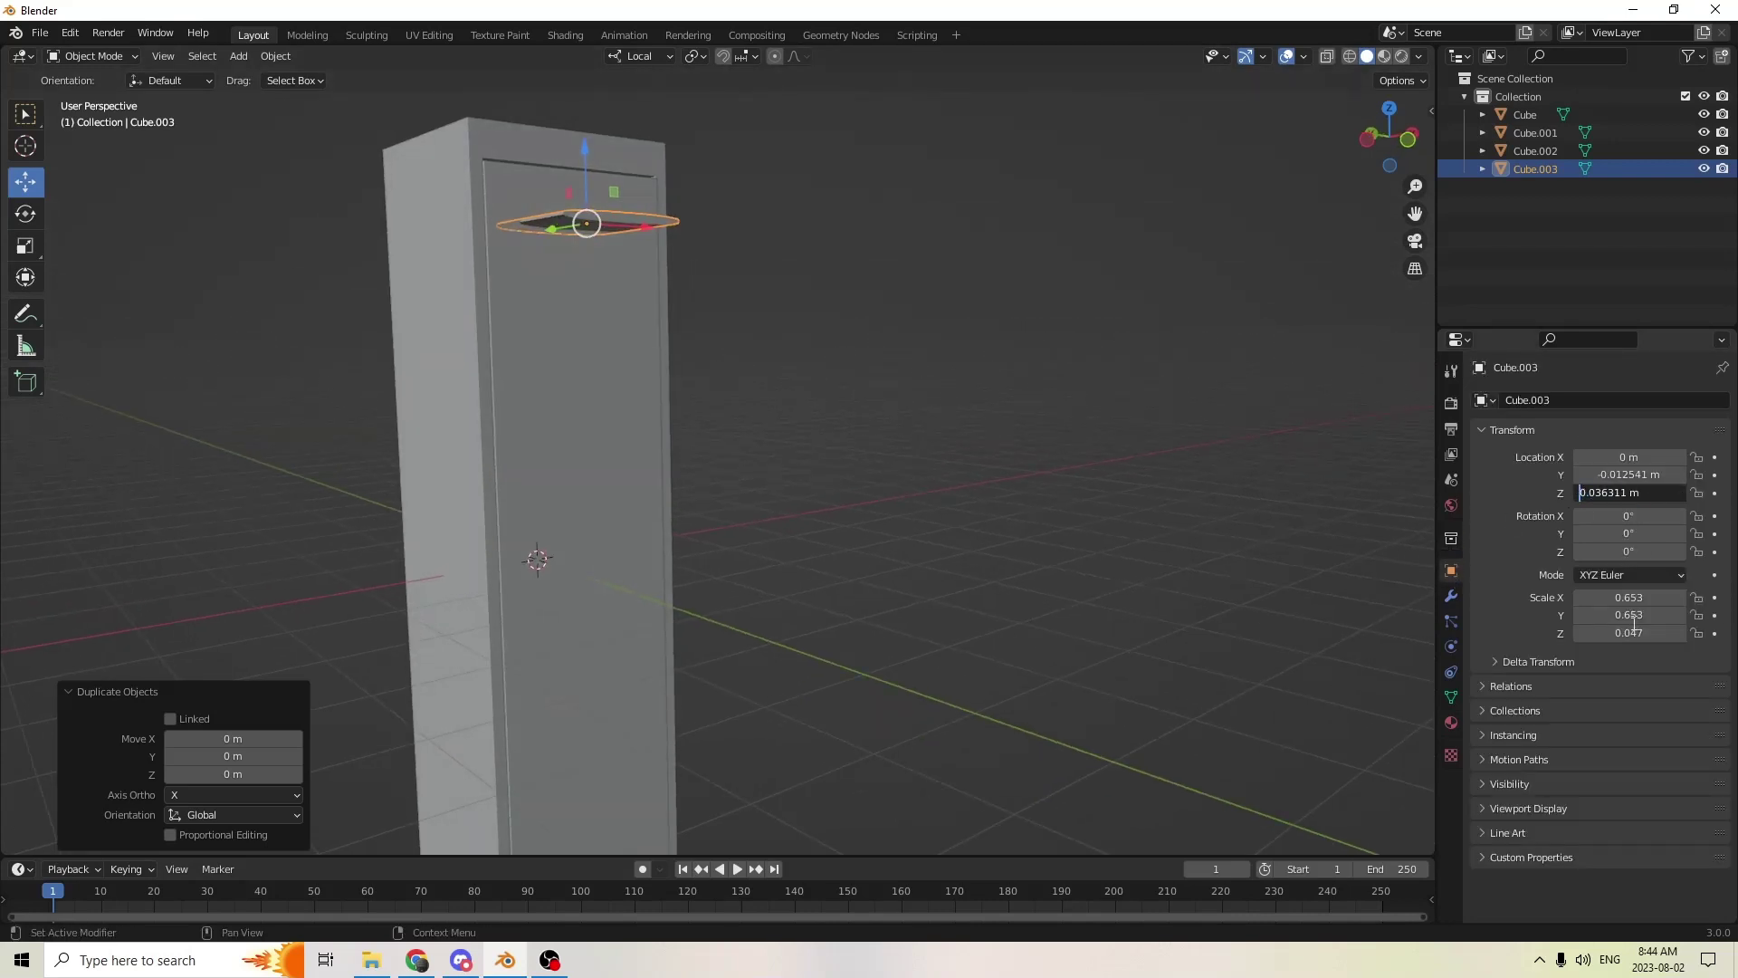
pyautogui.write('-')
pyautogui.press('Return')
pyautogui.scroll(-3, 521, 418)
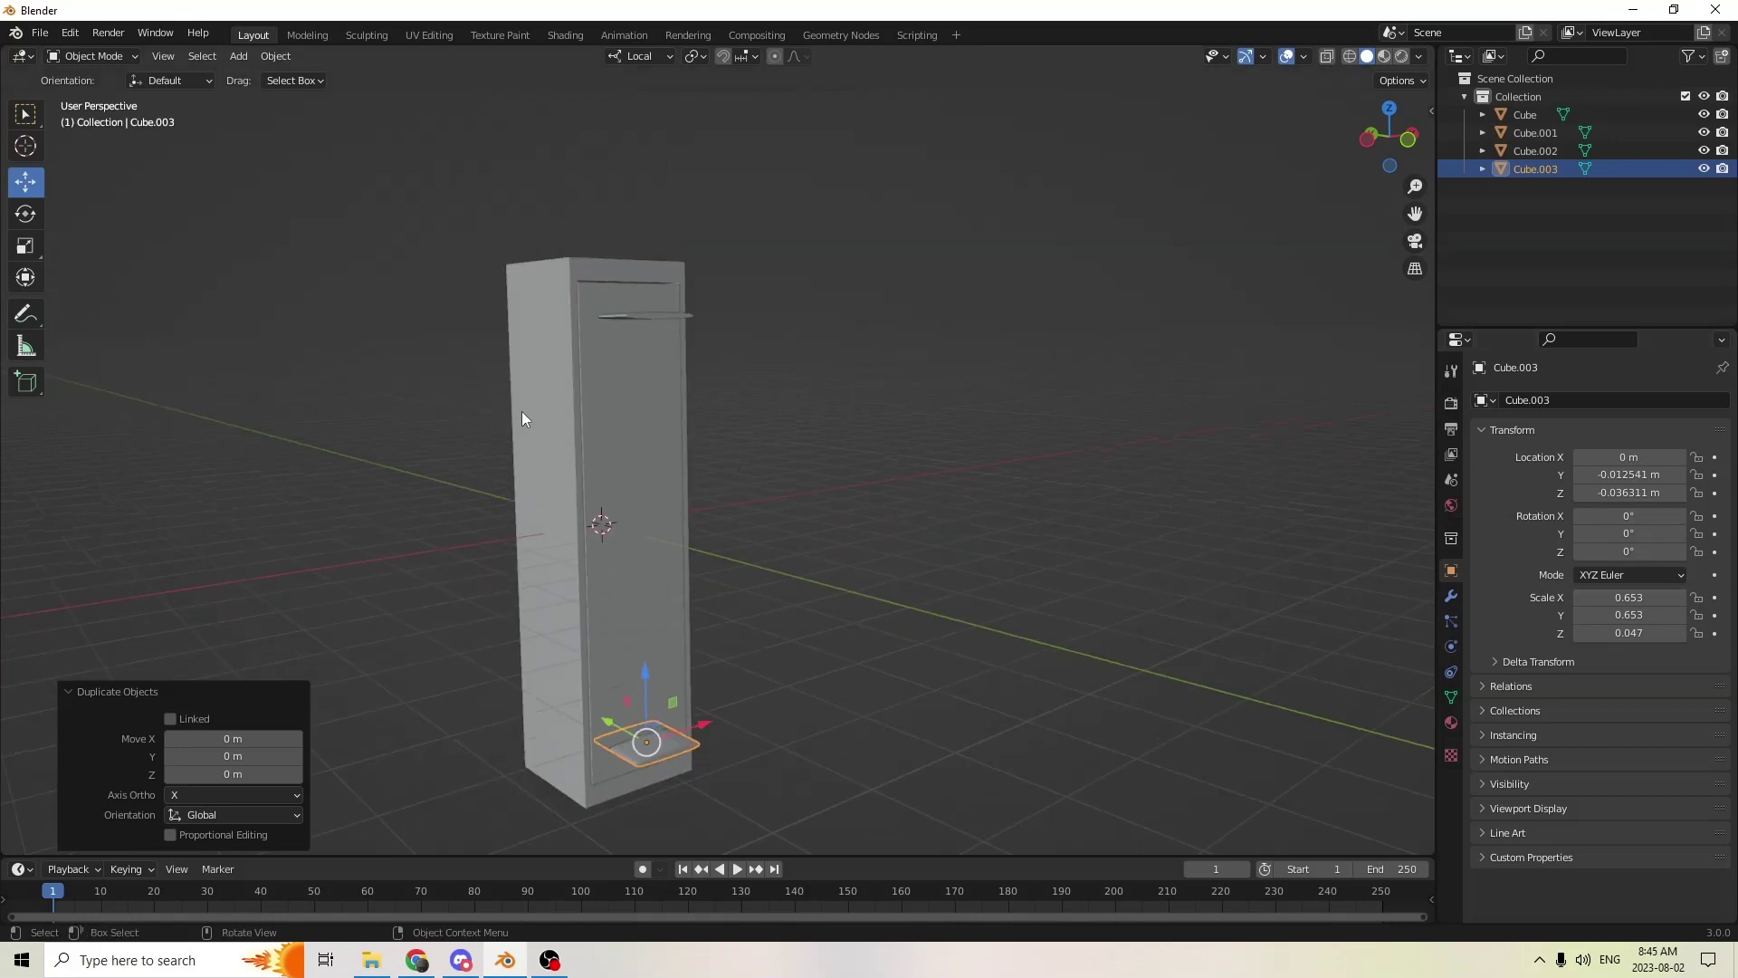
# - Duplicate the upper vent piece Cube.002 and raise the copy just above it as a second slat
pyautogui.click(671, 744)
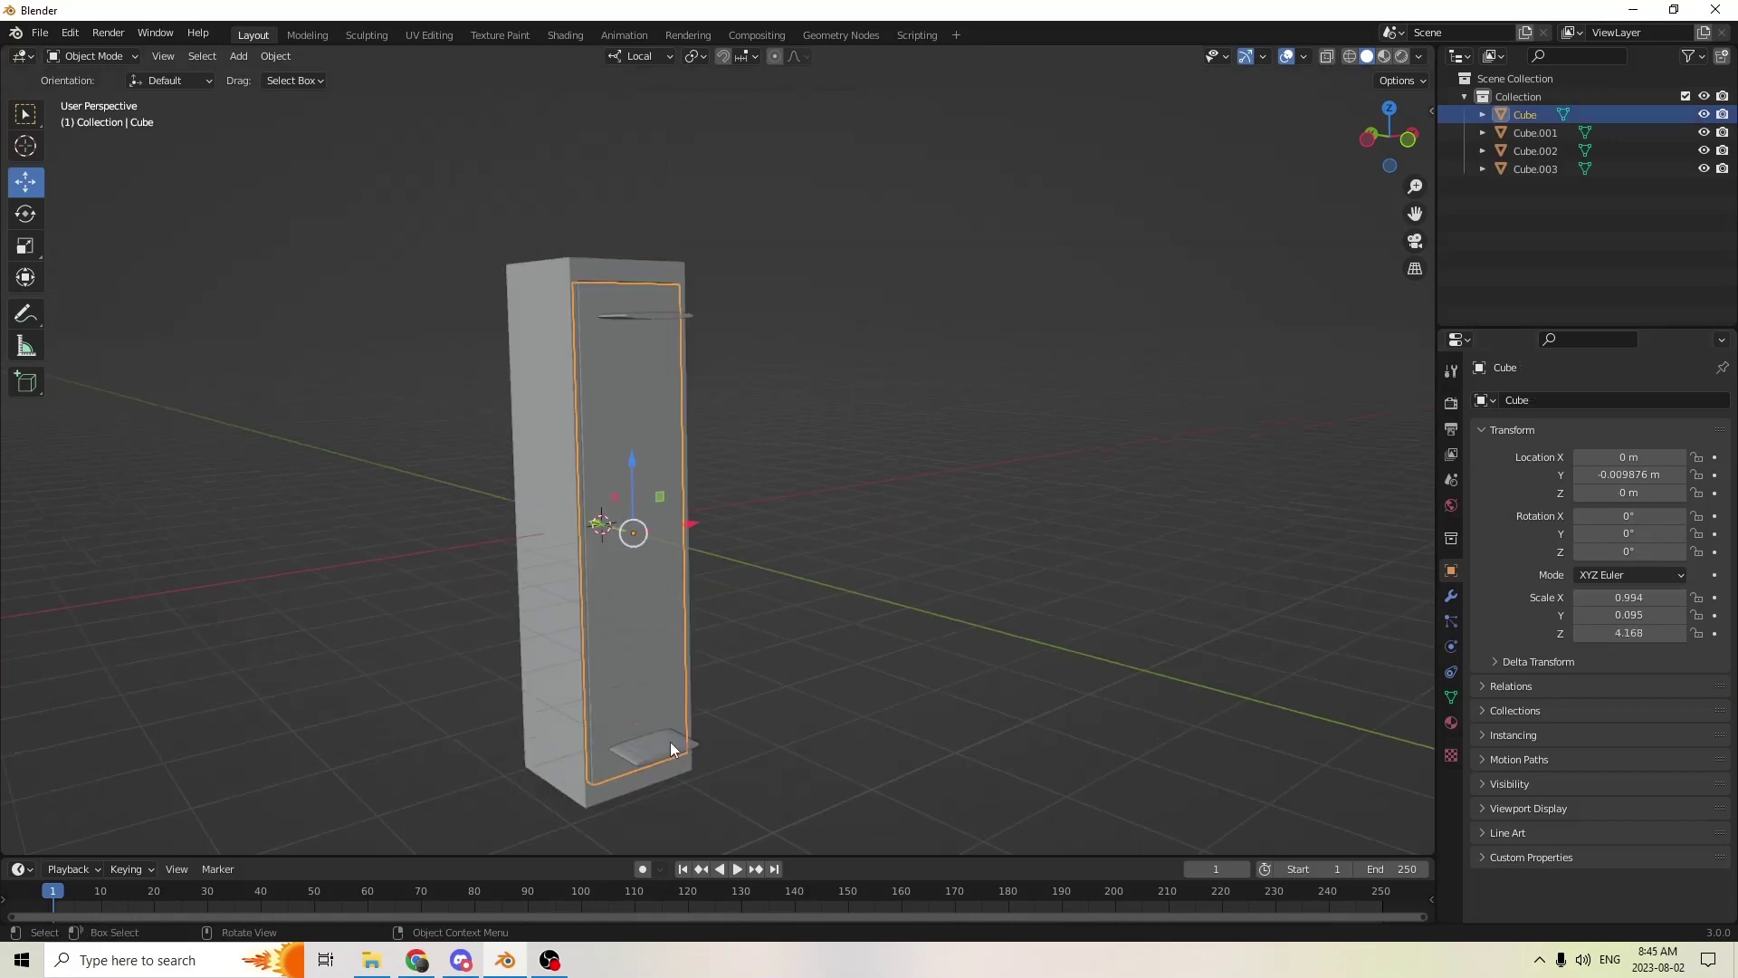
pyautogui.click(640, 299)
pyautogui.moveTo(657, 293); pyautogui.dragTo(704, 271, button='middle')
pyautogui.moveTo(1415, 213); pyautogui.dragTo(1429, 232)
pyautogui.scroll(3, 937, 335)
pyautogui.moveTo(937, 334); pyautogui.dragTo(839, 307, button='middle')
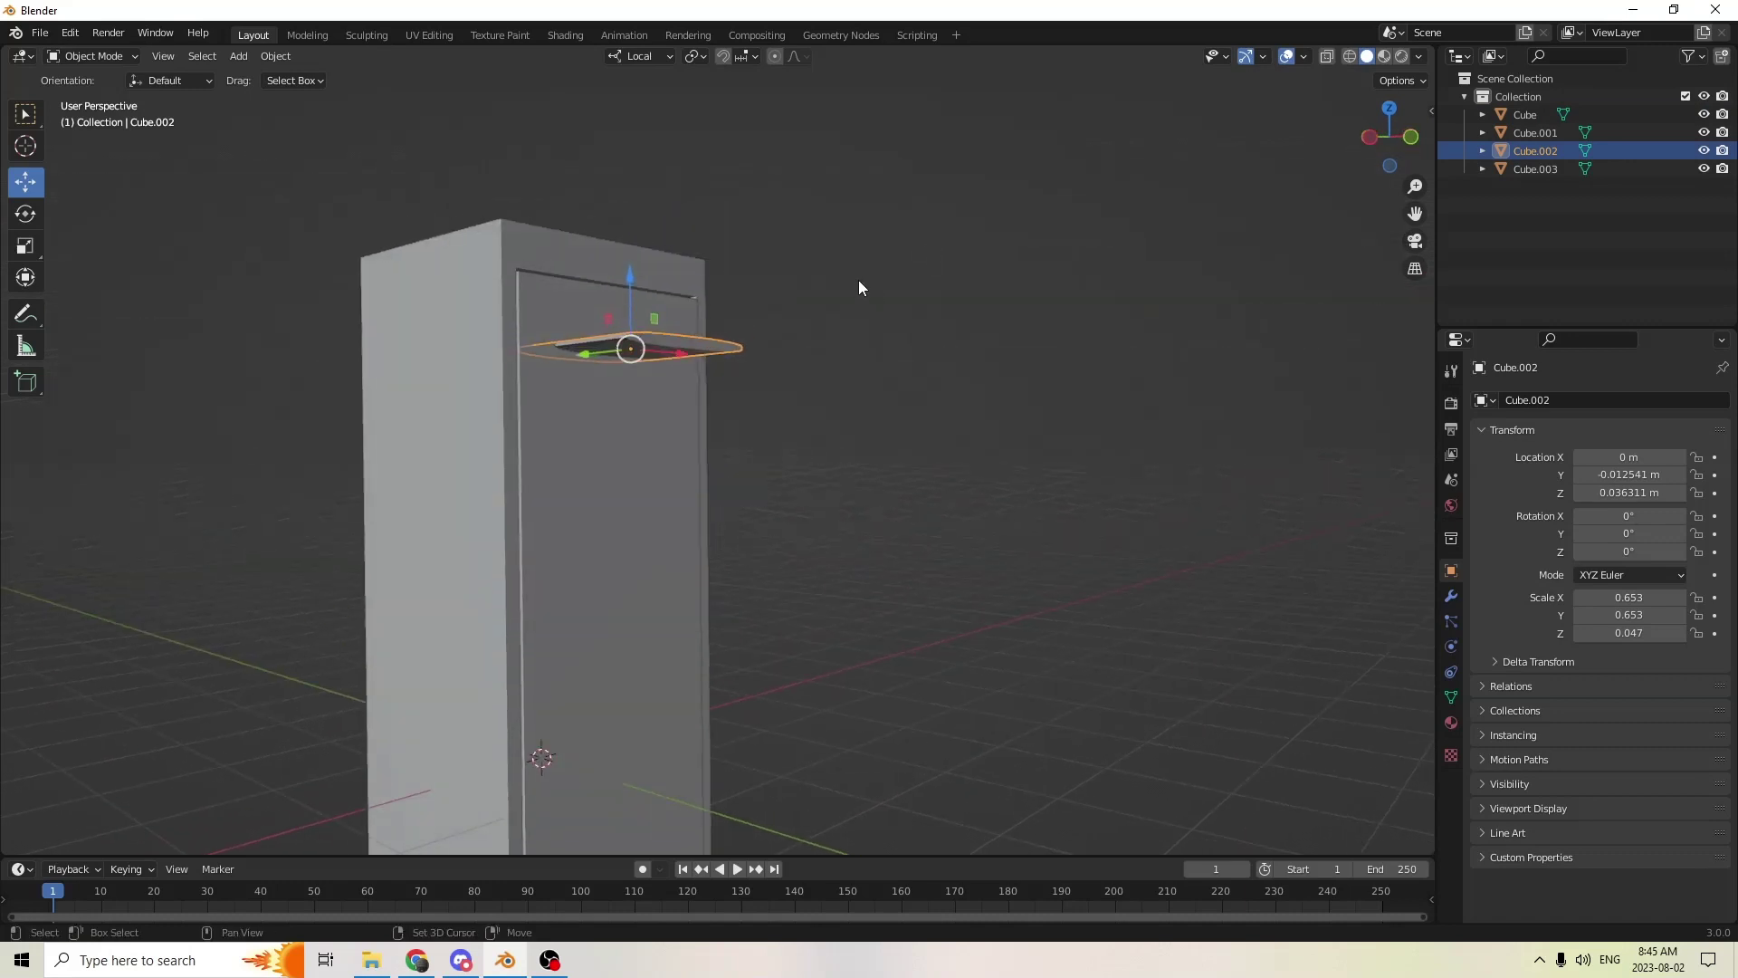
pyautogui.hotkey('shift', 'd')
pyautogui.press('Escape')
pyautogui.moveTo(905, 259); pyautogui.dragTo(604, 362, button='middle')
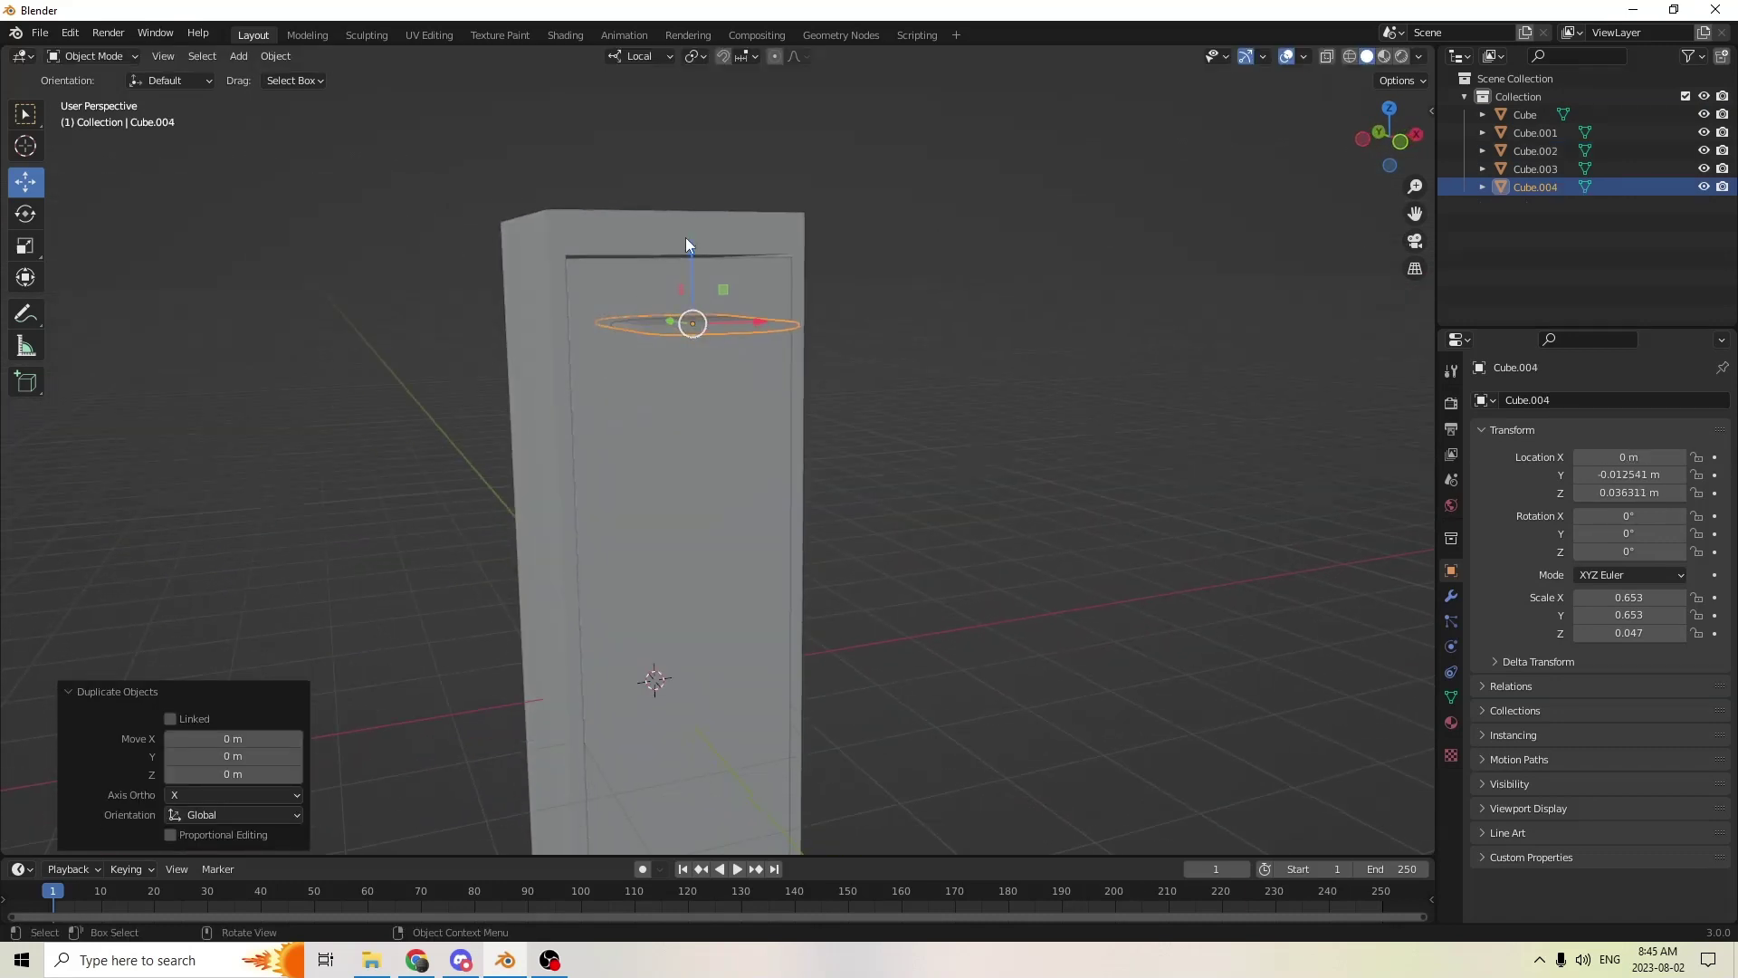
pyautogui.moveTo(687, 243); pyautogui.dragTo(692, 227)
pyautogui.moveTo(692, 227); pyautogui.dragTo(730, 239, button='middle')
# - Duplicate the new slat and negate its Z location to add a second bottom slat
pyautogui.hotkey('shift', 'd')
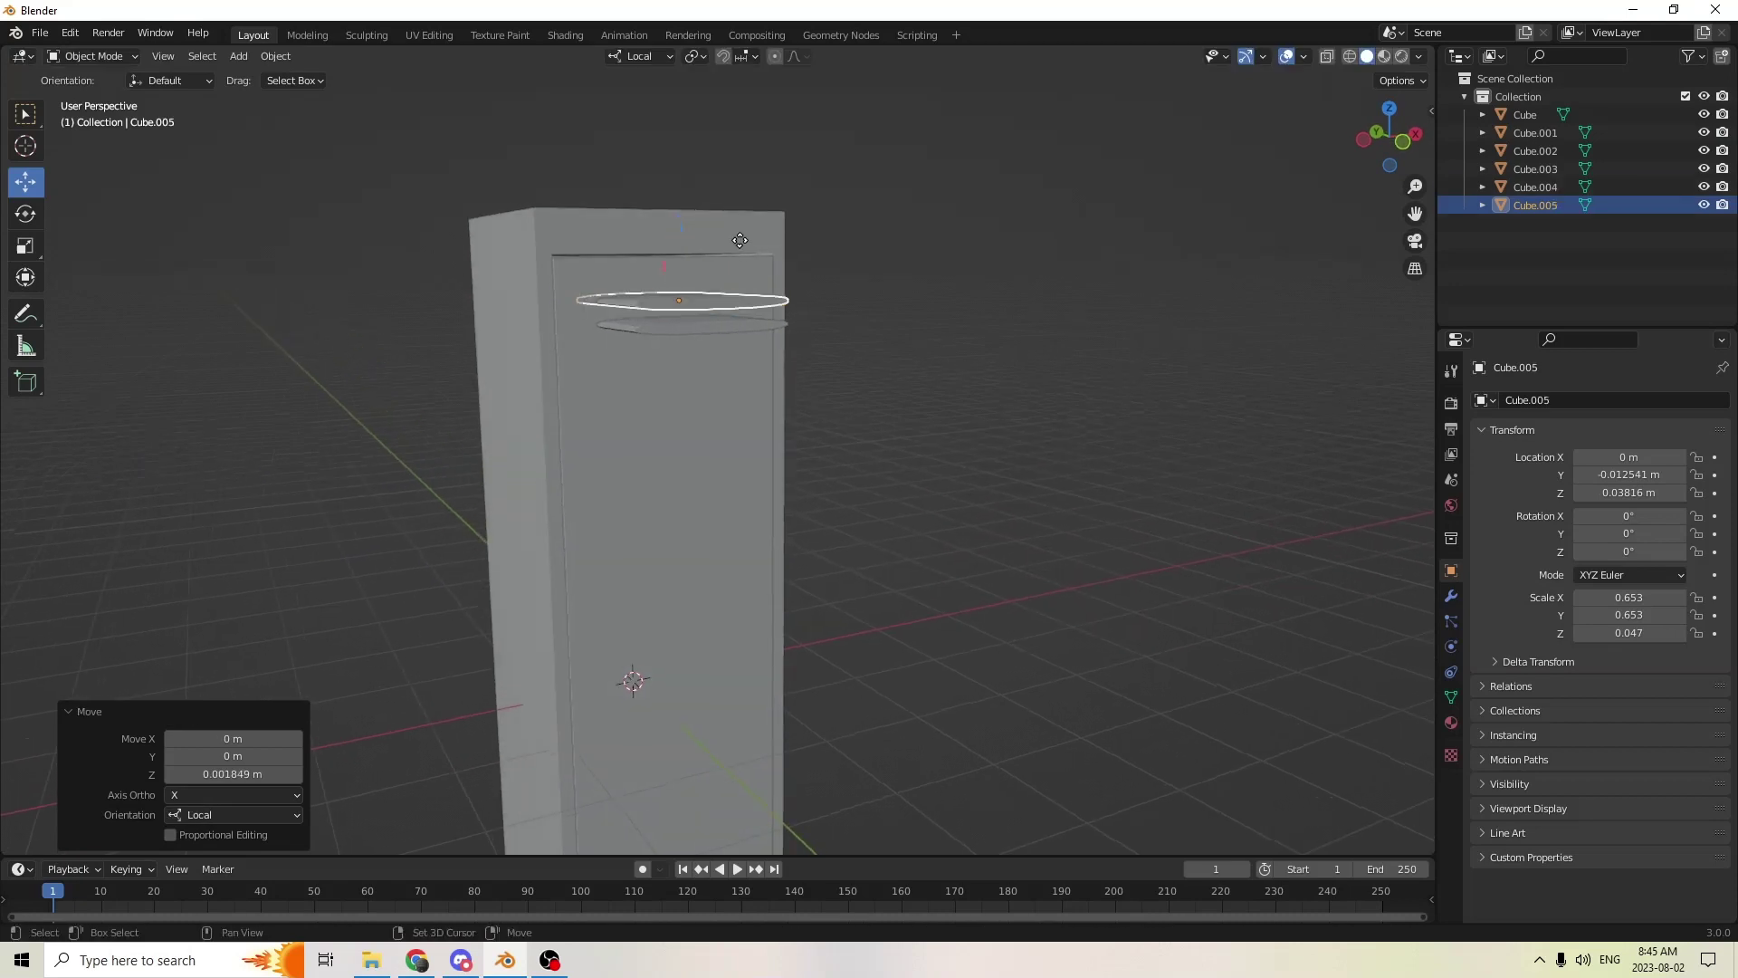
pyautogui.press('Escape')
pyautogui.click(1597, 490)
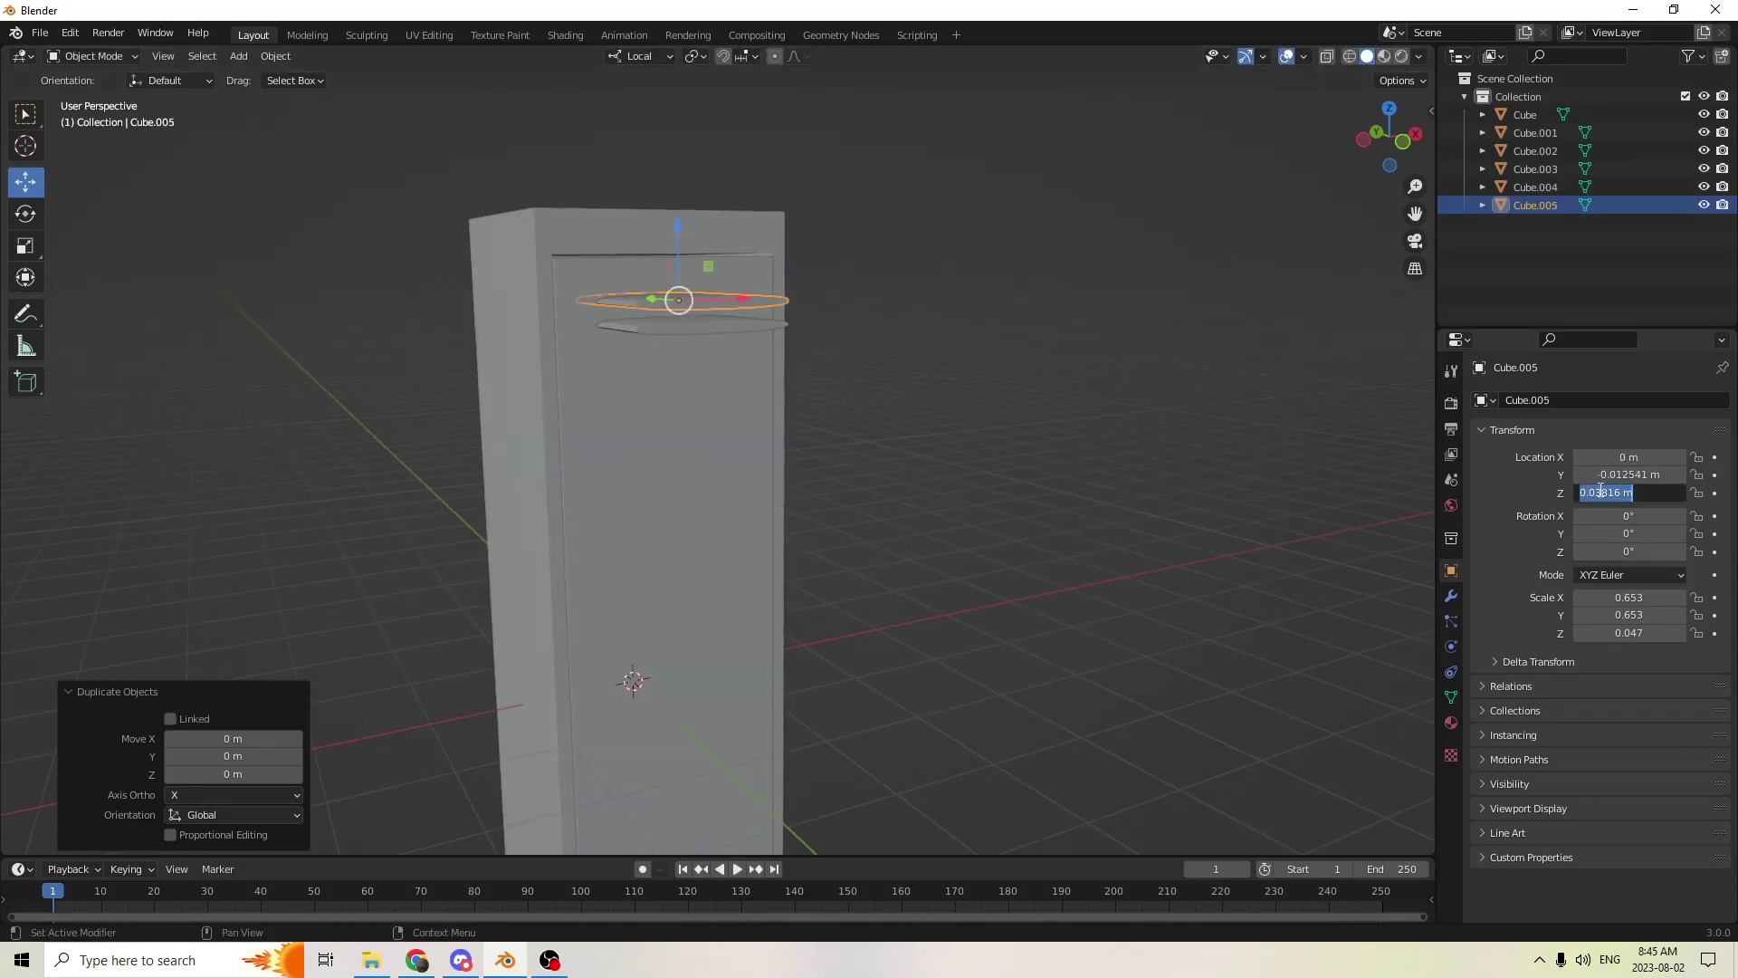
pyautogui.click(1584, 495)
pyautogui.write('-')
pyautogui.press('Return')
pyautogui.moveTo(975, 449); pyautogui.dragTo(1043, 487, button='middle')
pyautogui.scroll(3, 626, 411)
# - Duplicate a top slat and lower the copy beneath the others as the third top slat
pyautogui.click(680, 373)
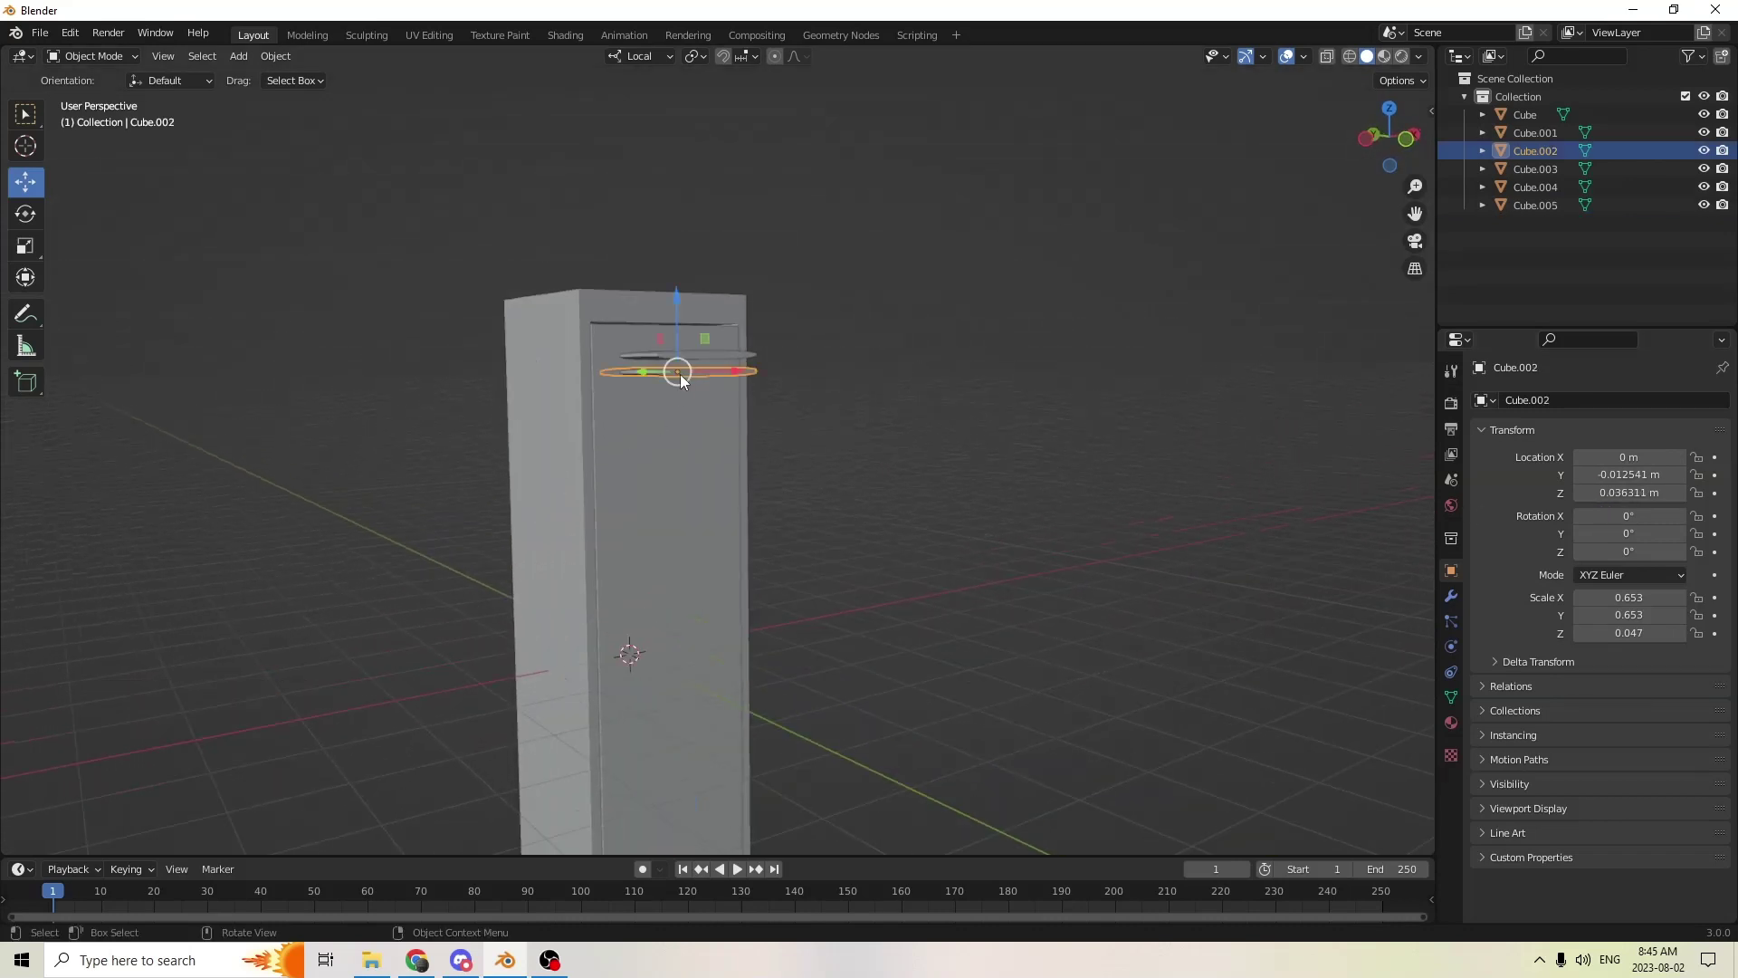
pyautogui.scroll(3, 681, 373)
pyautogui.hotkey('shift', 'd')
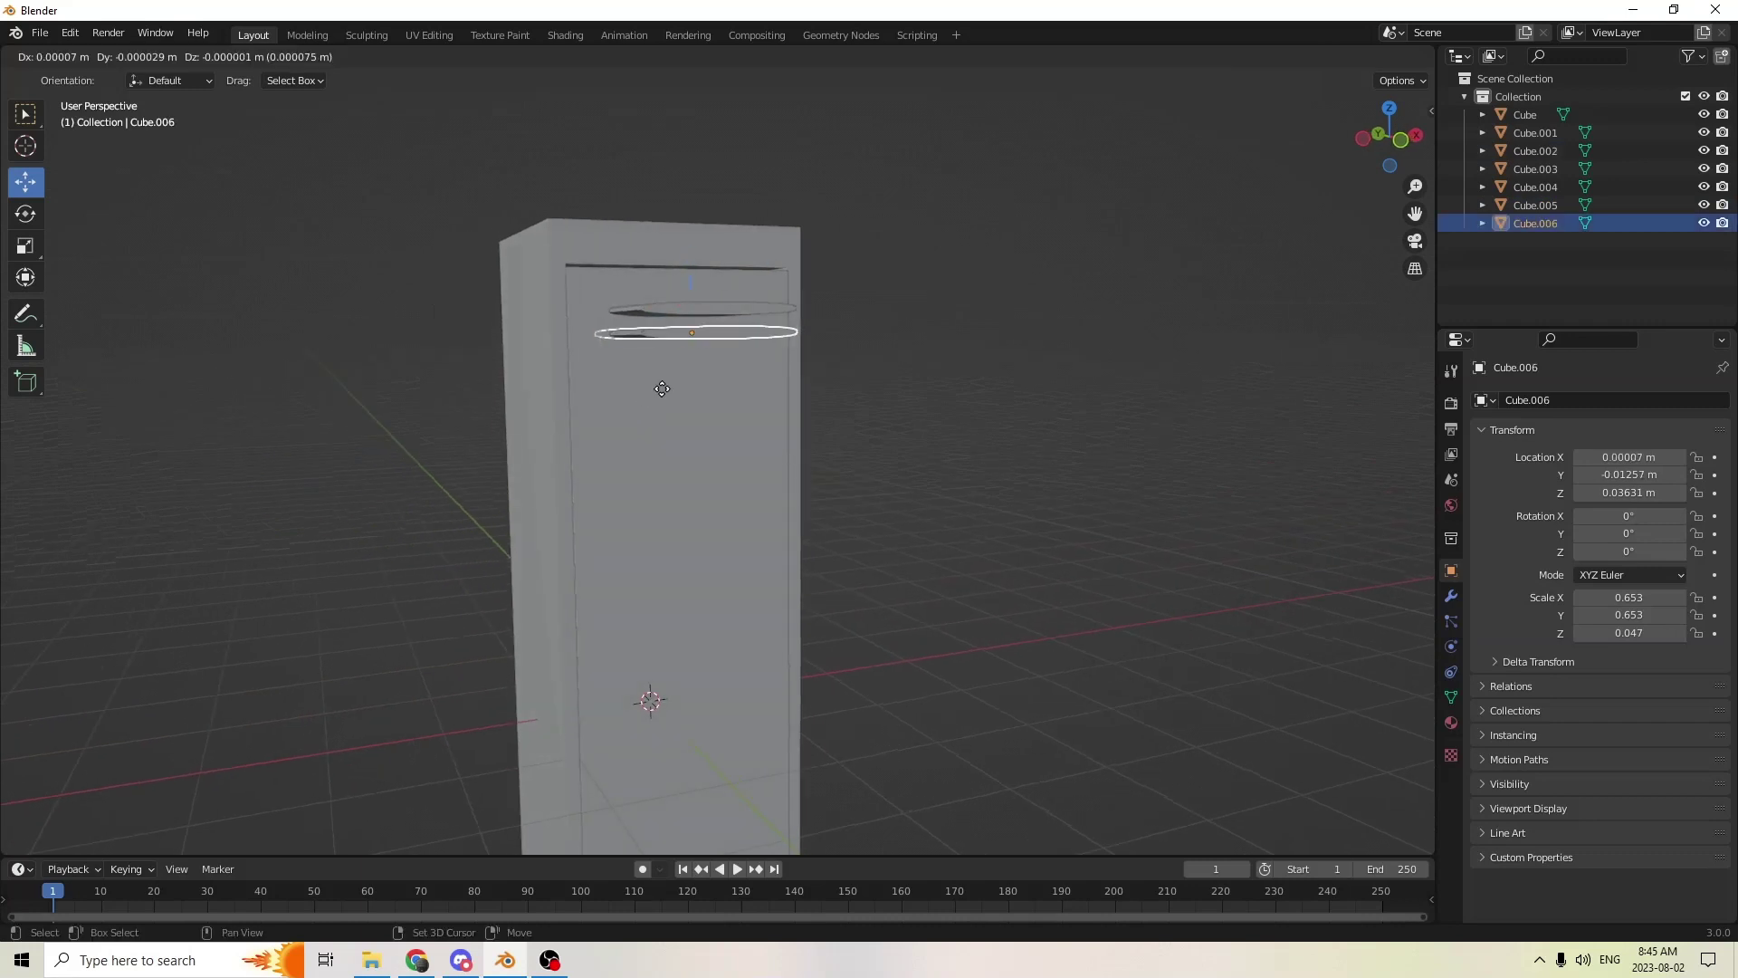
pyautogui.rightClick(759, 364)
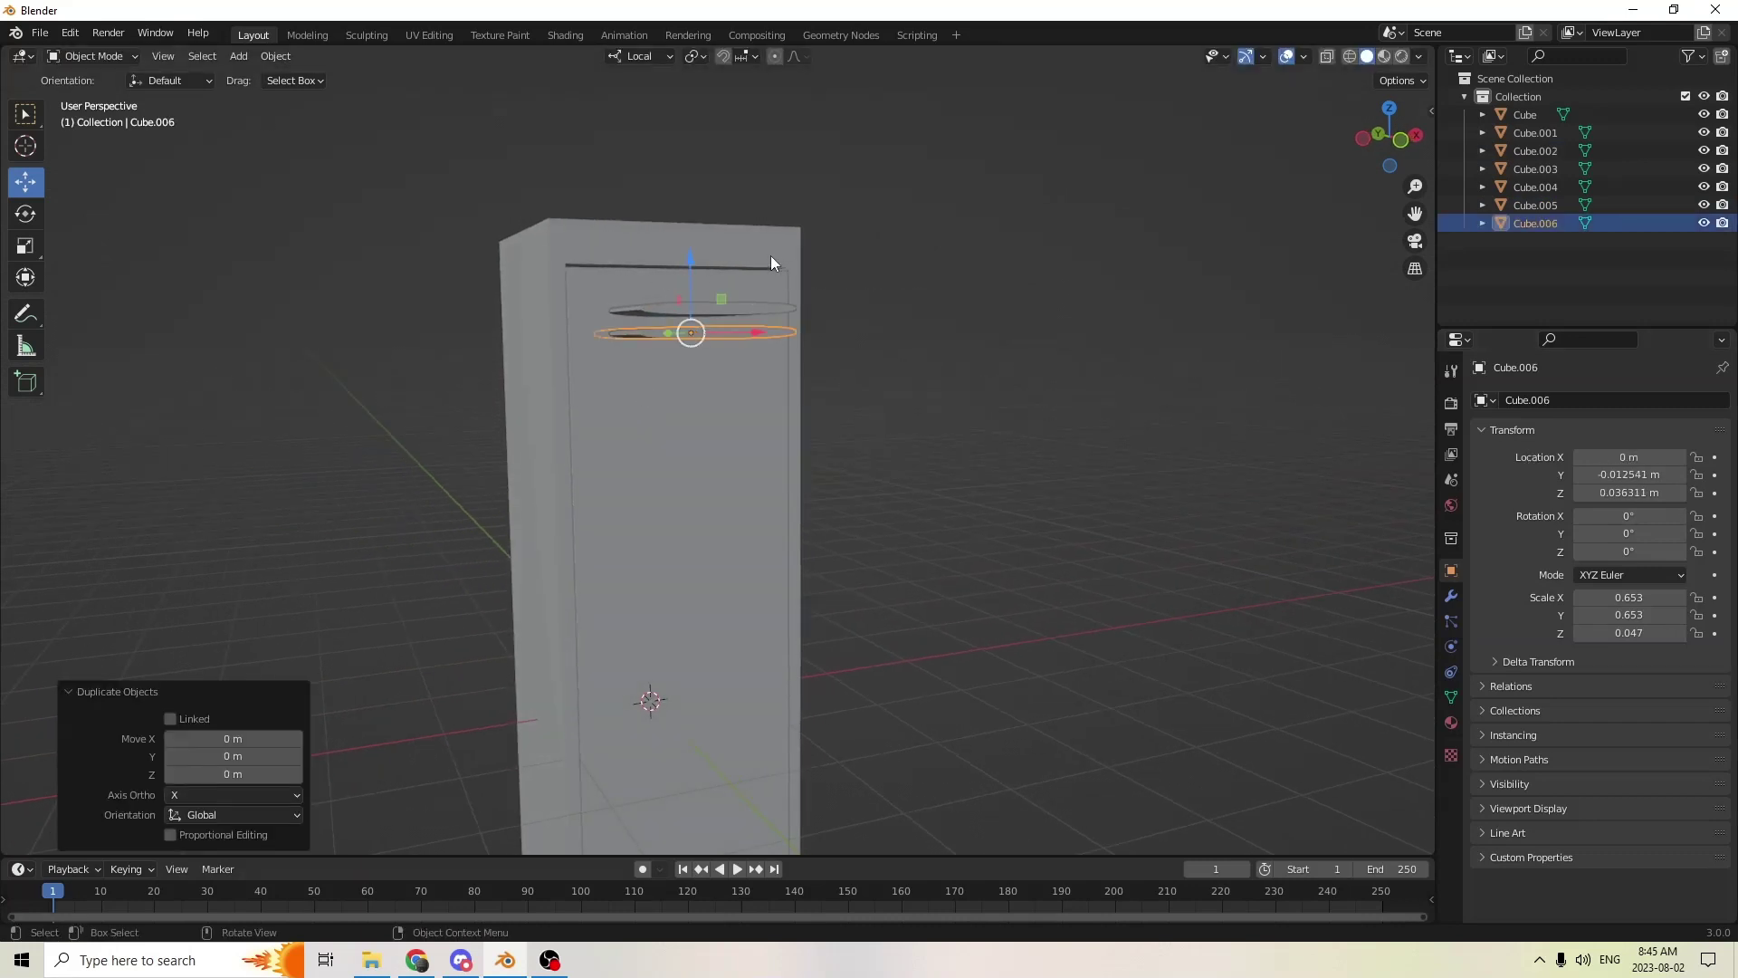
pyautogui.moveTo(691, 263); pyautogui.dragTo(694, 283)
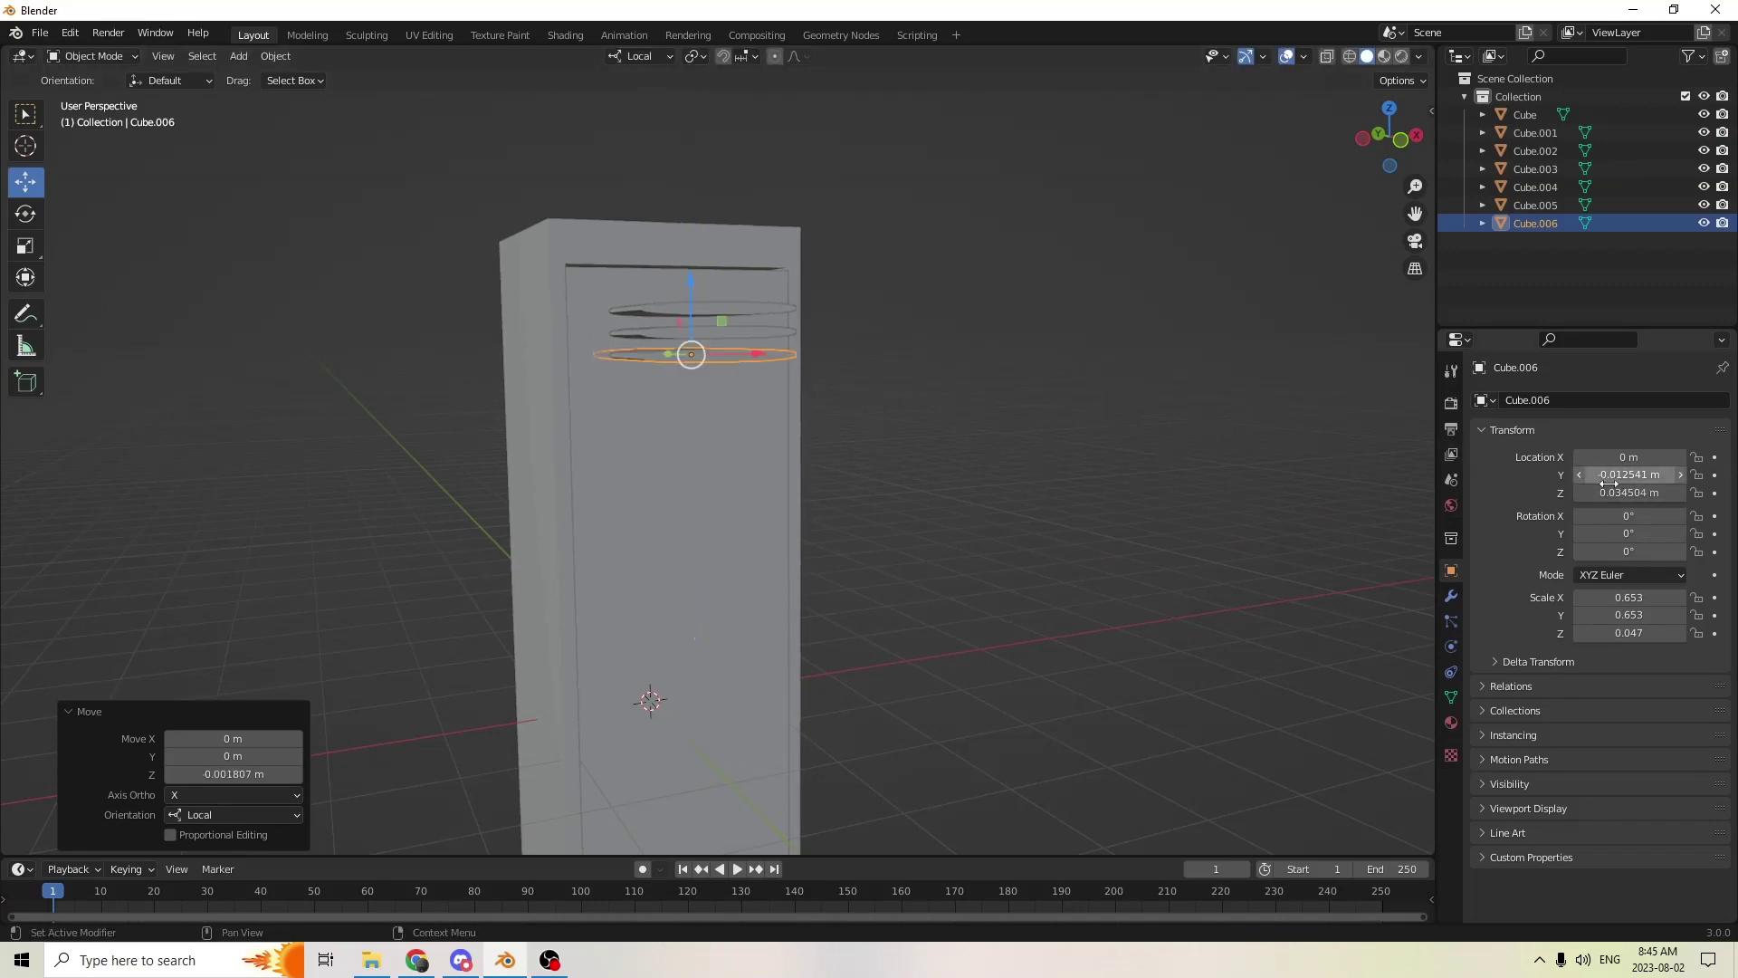
pyautogui.moveTo(1086, 421); pyautogui.dragTo(1164, 431, button='middle')
# - Duplicate the lowest top slat and negate its Z so Cube.007 sits at -0.034504 m
pyautogui.hotkey('shift', 'd')
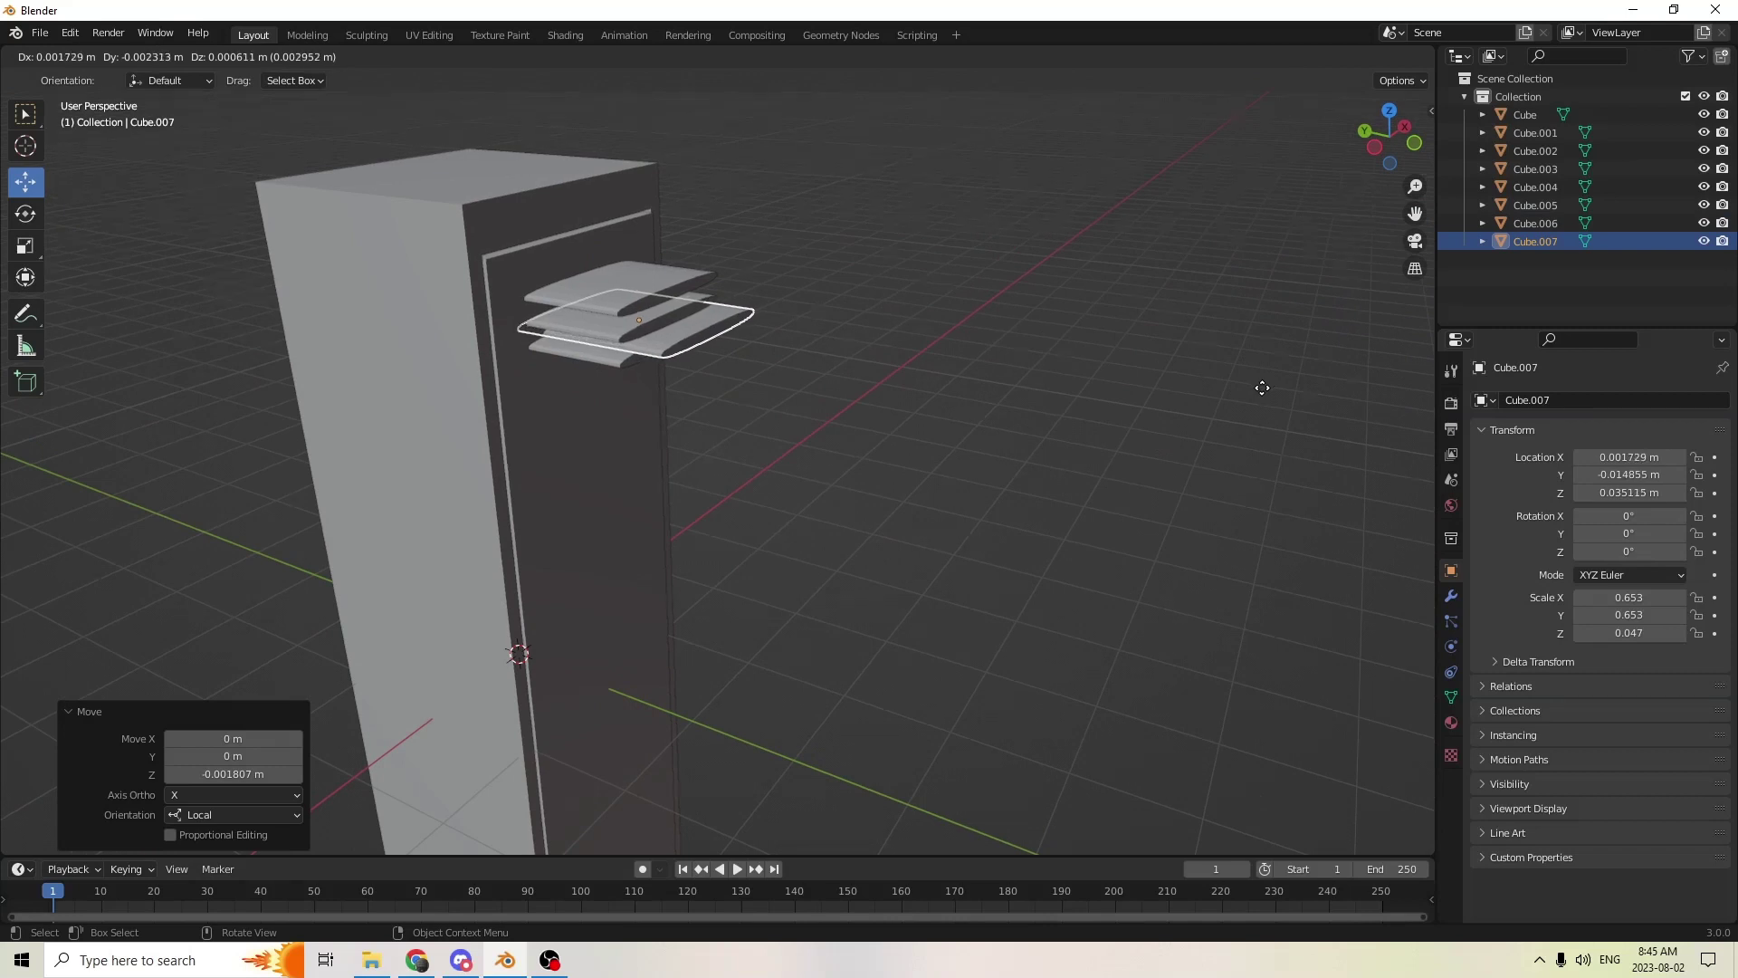
pyautogui.rightClick(1263, 387)
pyautogui.moveTo(1274, 387); pyautogui.dragTo(1141, 453, button='middle')
pyautogui.click(1604, 489)
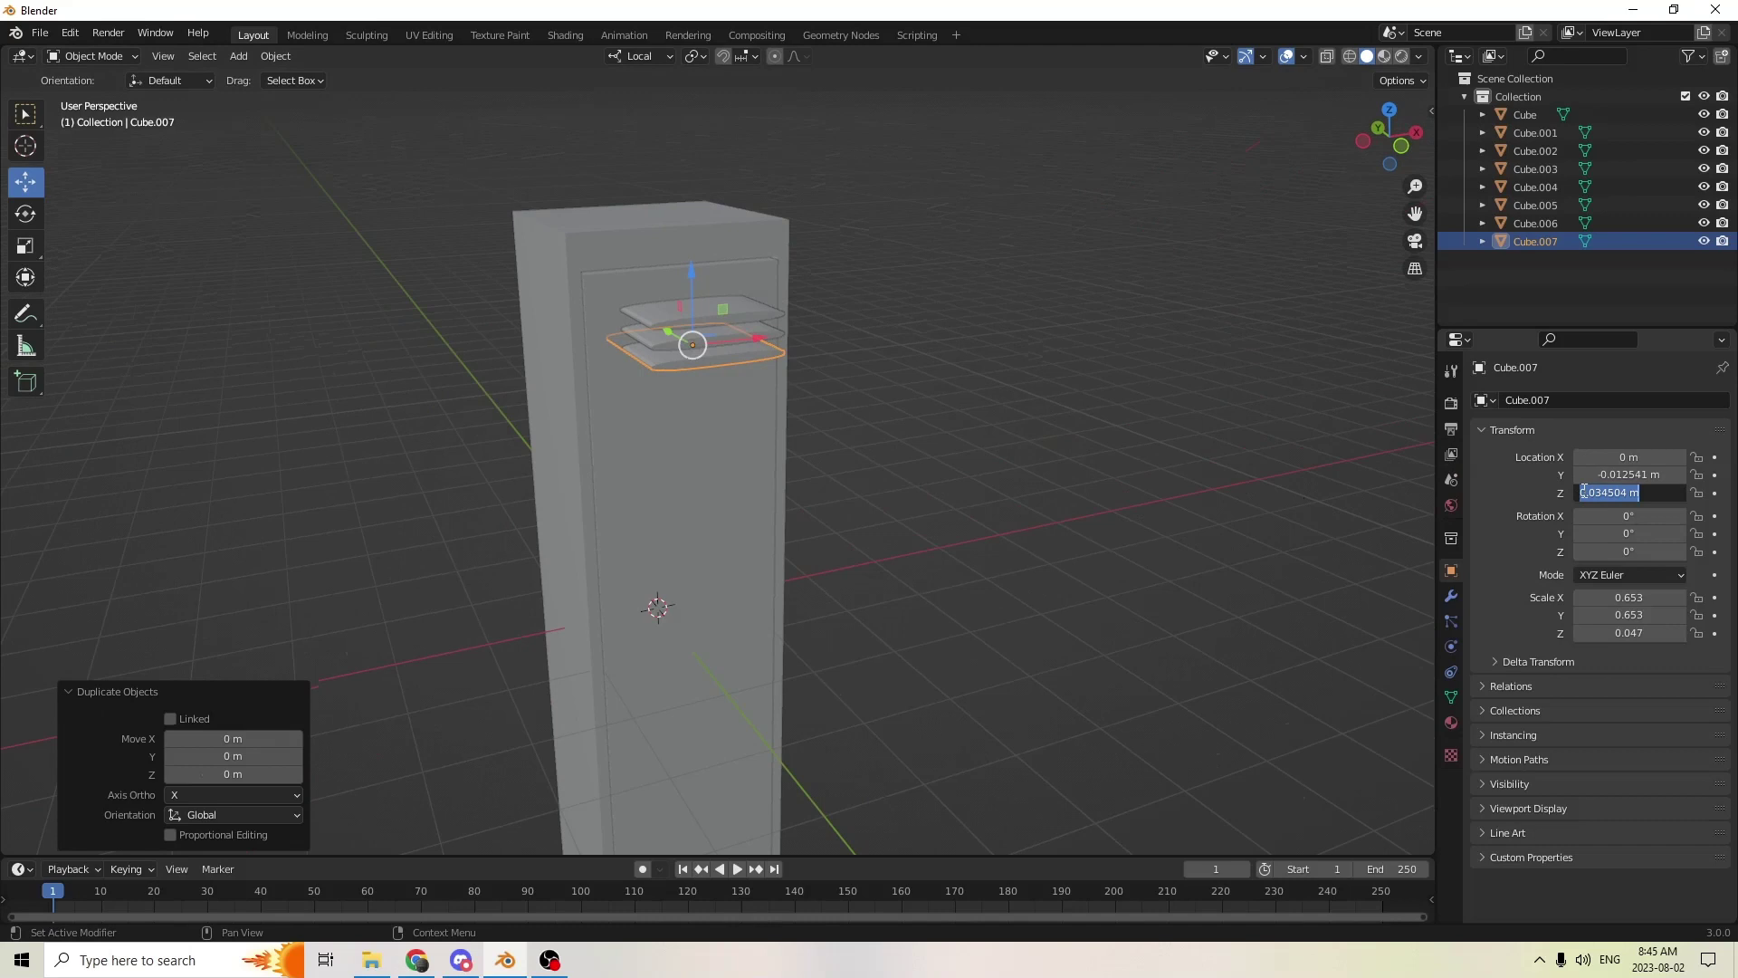
pyautogui.click(1589, 491)
pyautogui.write('-')
pyautogui.press('Return')
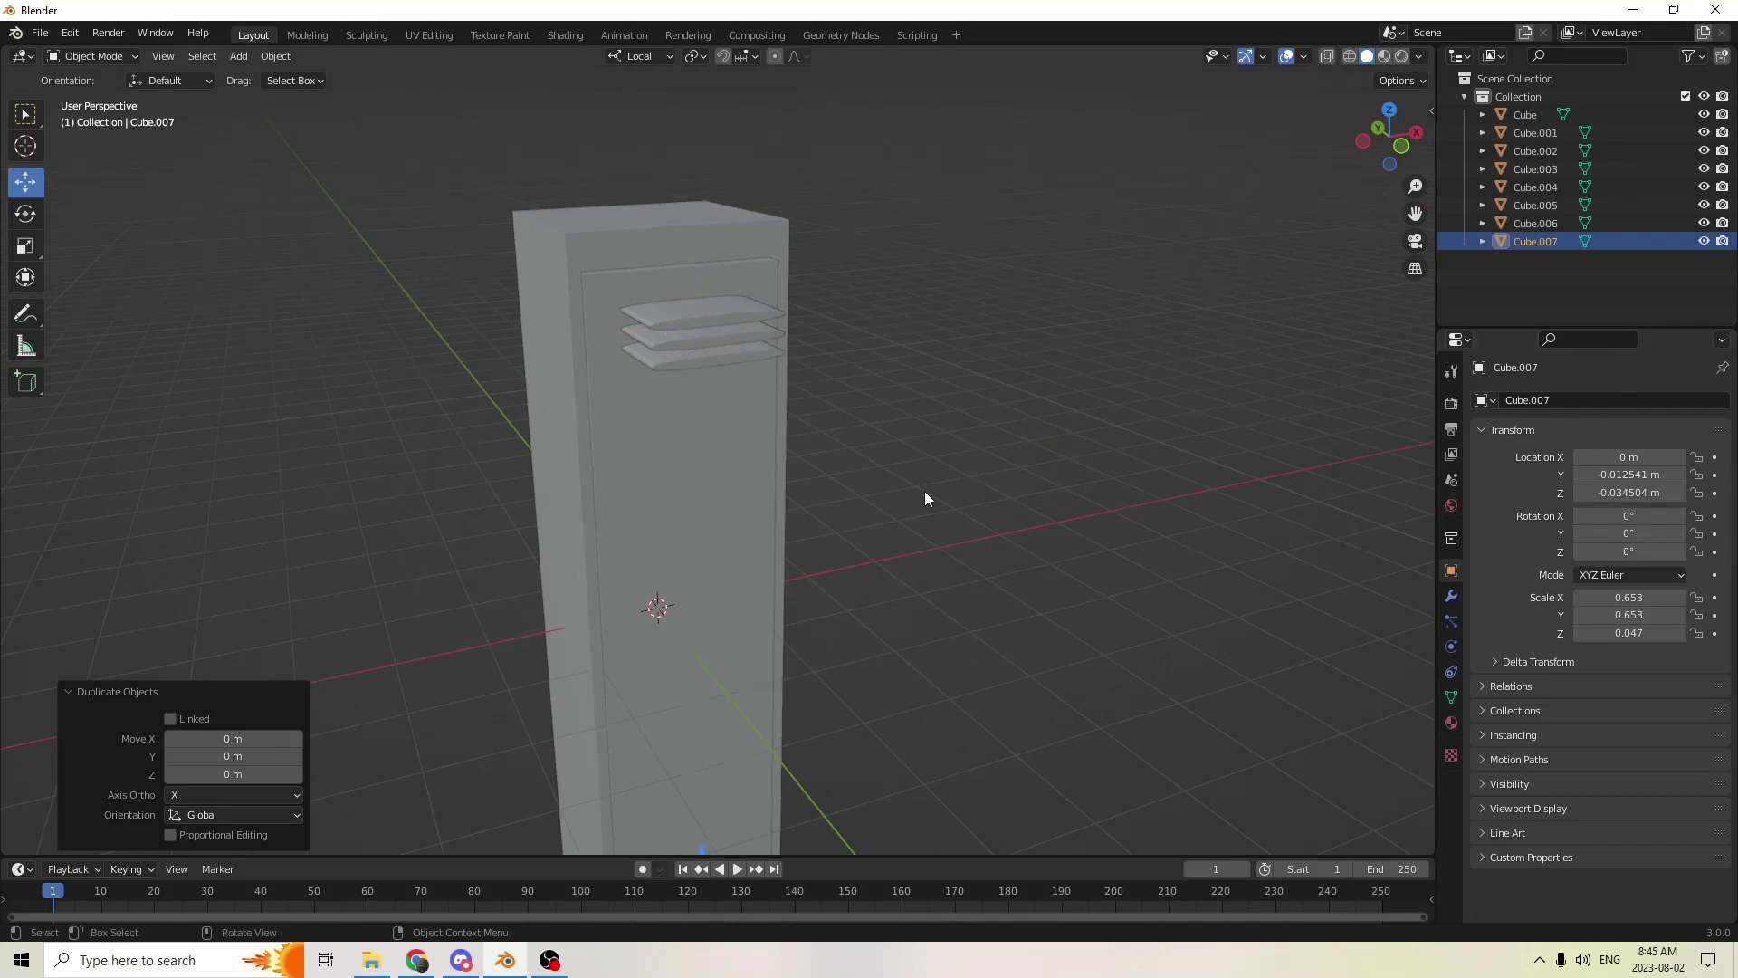
pyautogui.moveTo(925, 490); pyautogui.dragTo(942, 453, button='middle')
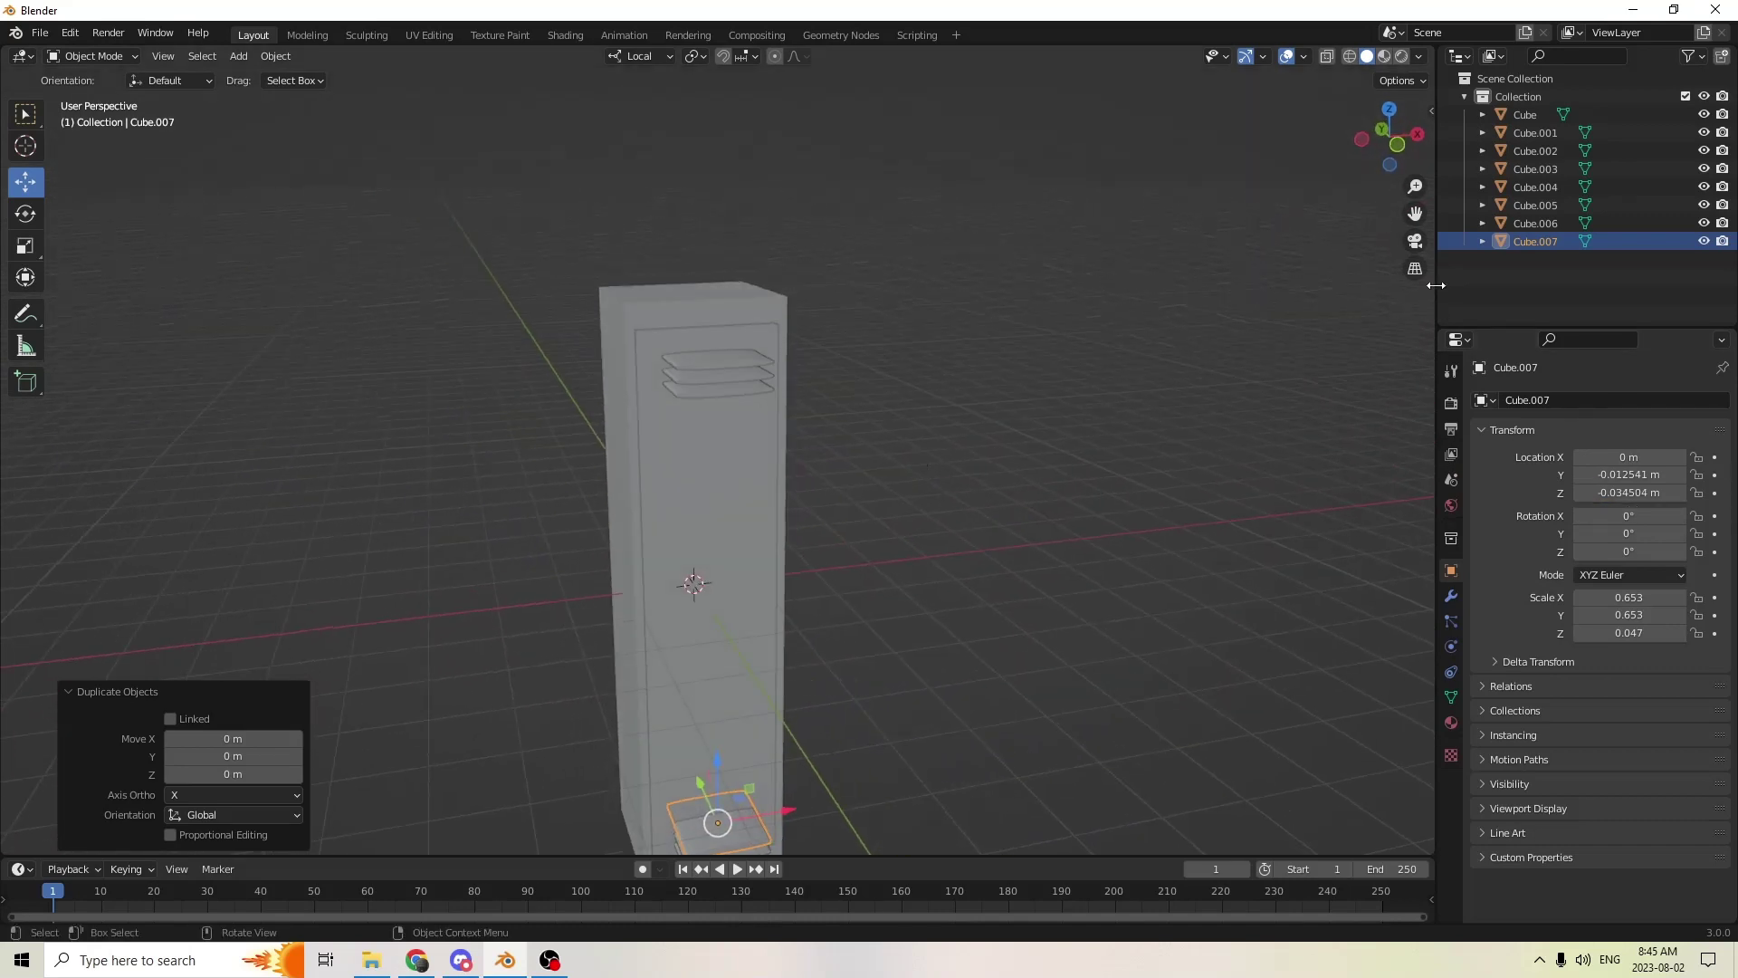
# - Select the three bottom and three top vent slats, then the locker Cube last
pyautogui.moveTo(1415, 213); pyautogui.dragTo(1416, 172)
pyautogui.moveTo(1167, 269); pyautogui.dragTo(976, 350, button='middle')
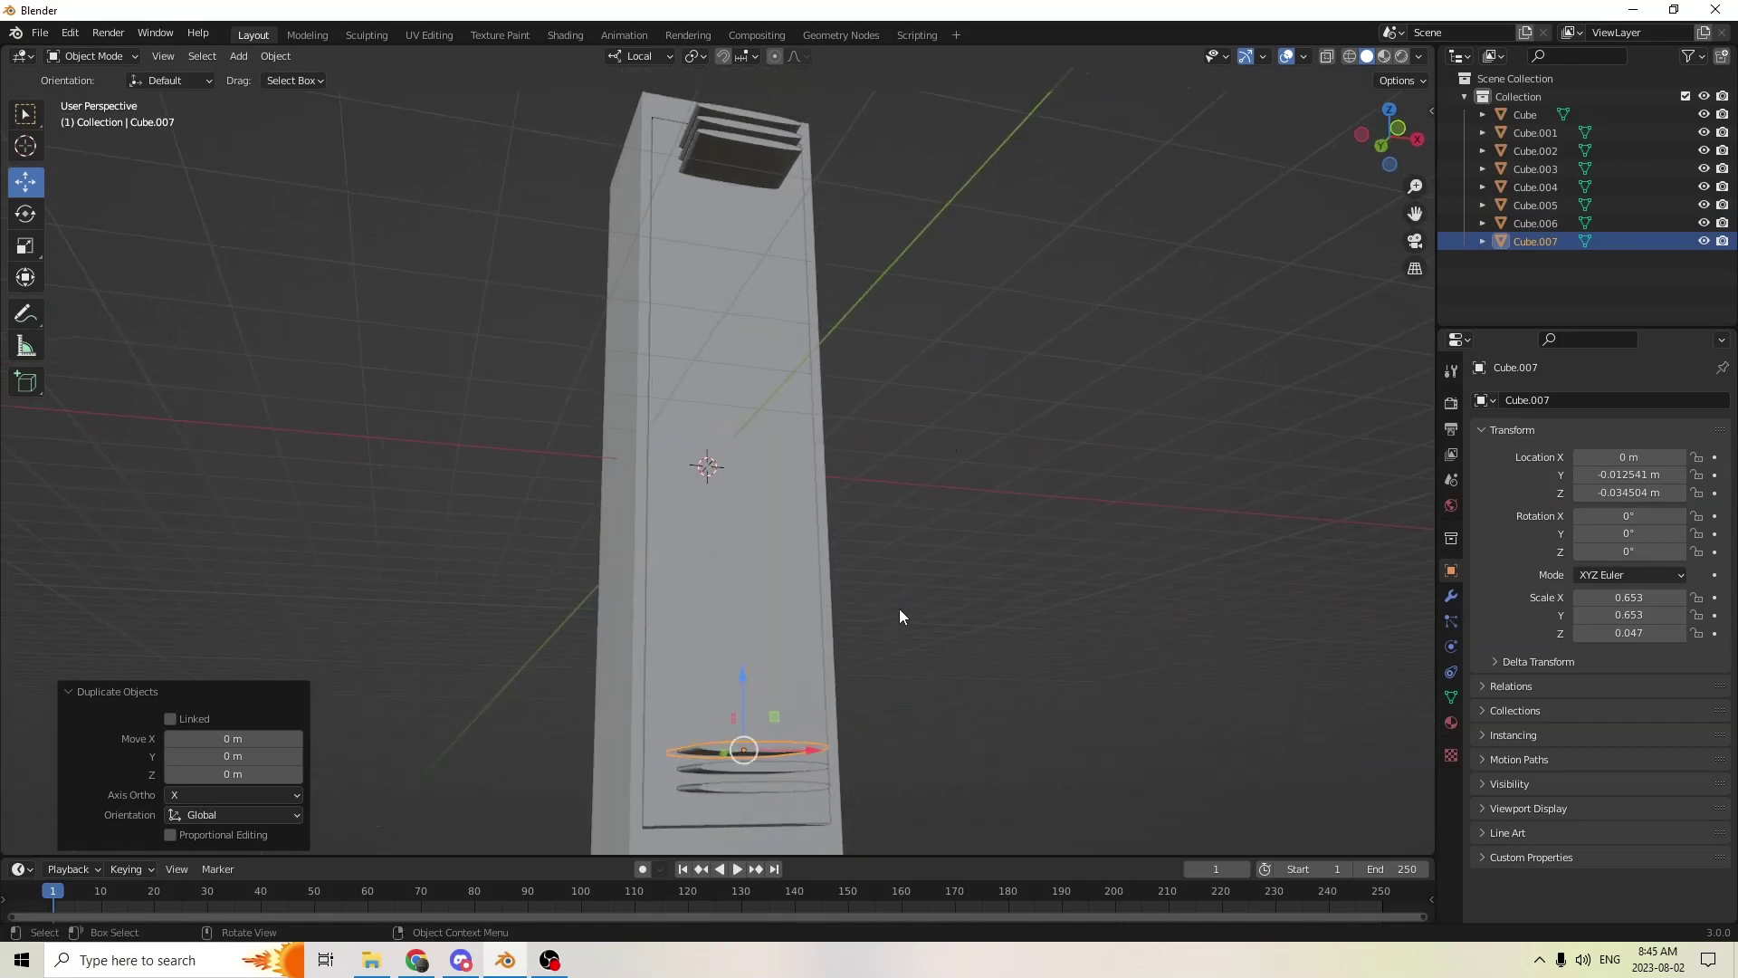
pyautogui.click(753, 782)
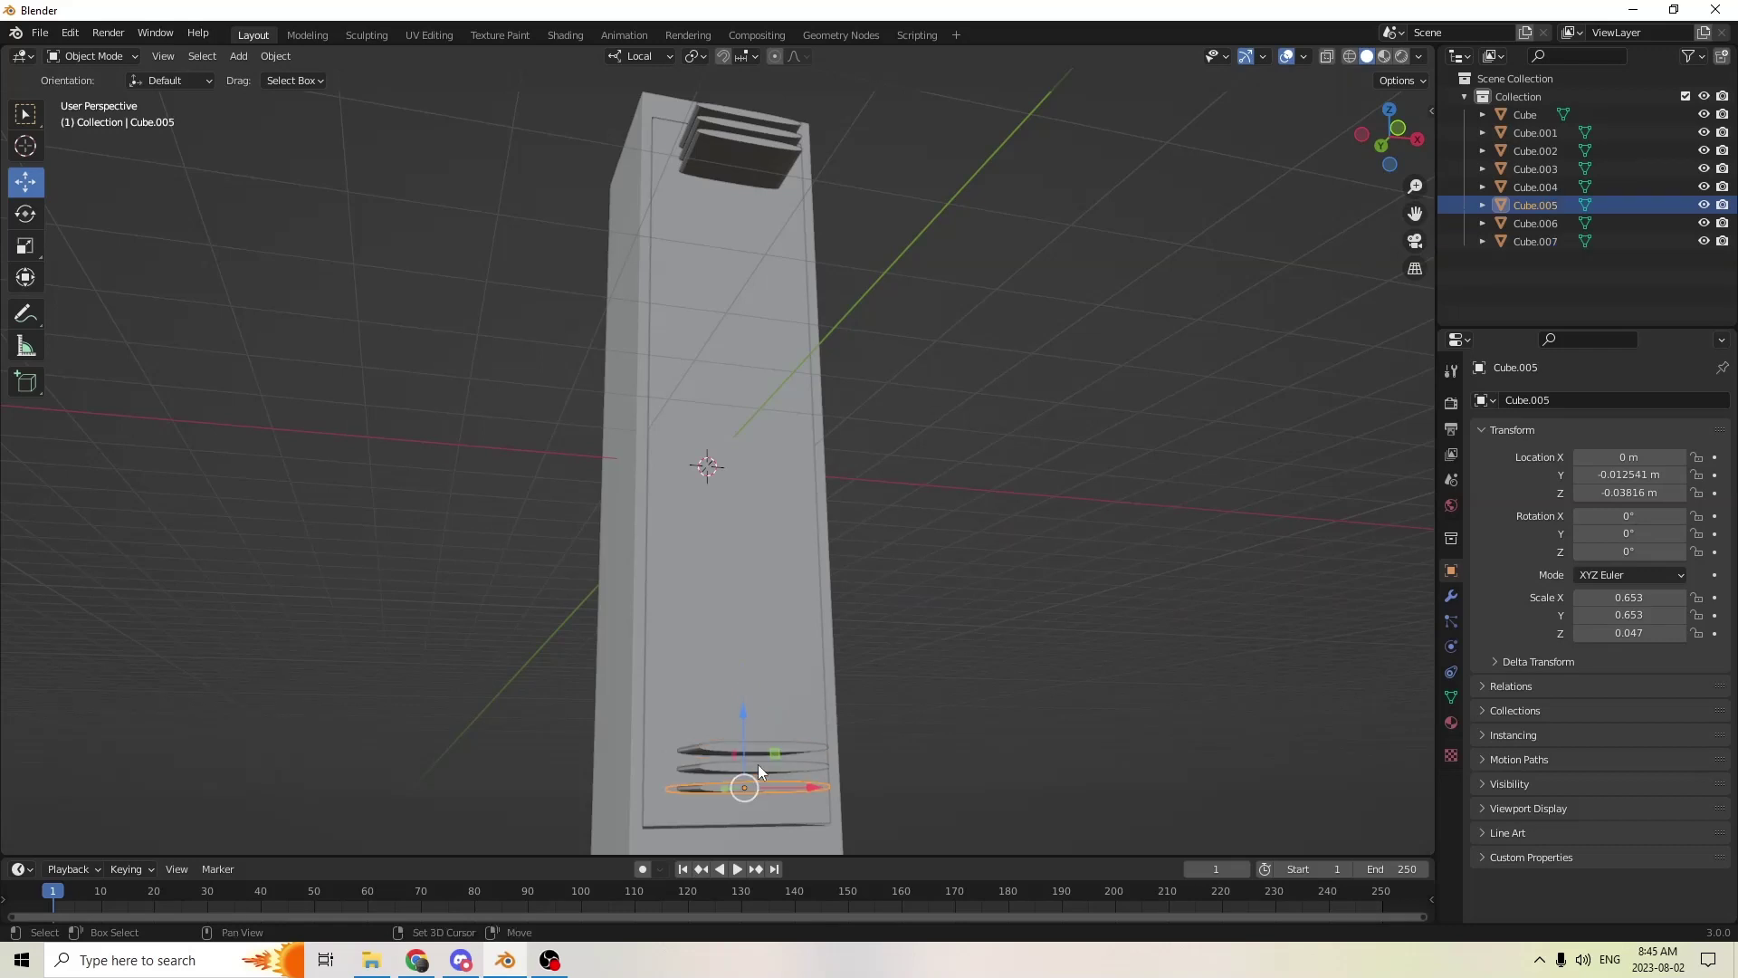
pyautogui.keyDown('shift'); pyautogui.click(757, 768); pyautogui.keyUp('shift')
pyautogui.click(761, 785)
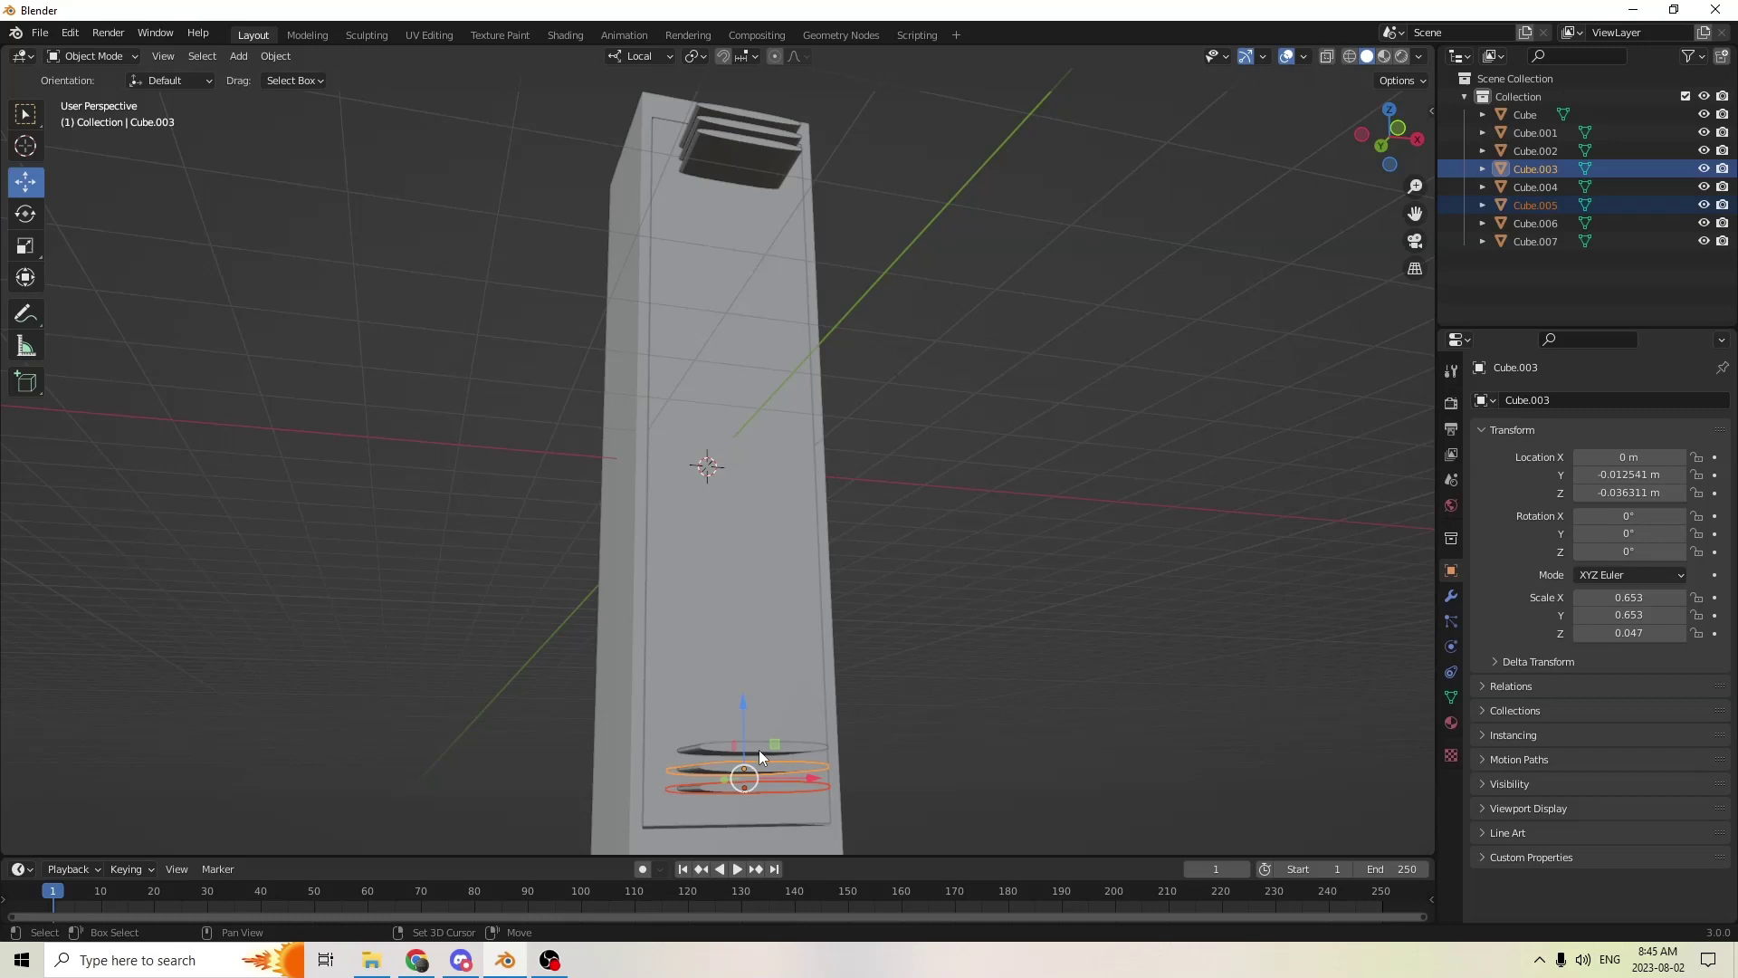
pyautogui.keyDown('shift'); pyautogui.click(758, 746); pyautogui.keyUp('shift')
pyautogui.keyDown('shift'); pyautogui.click(730, 139); pyautogui.keyUp('shift')
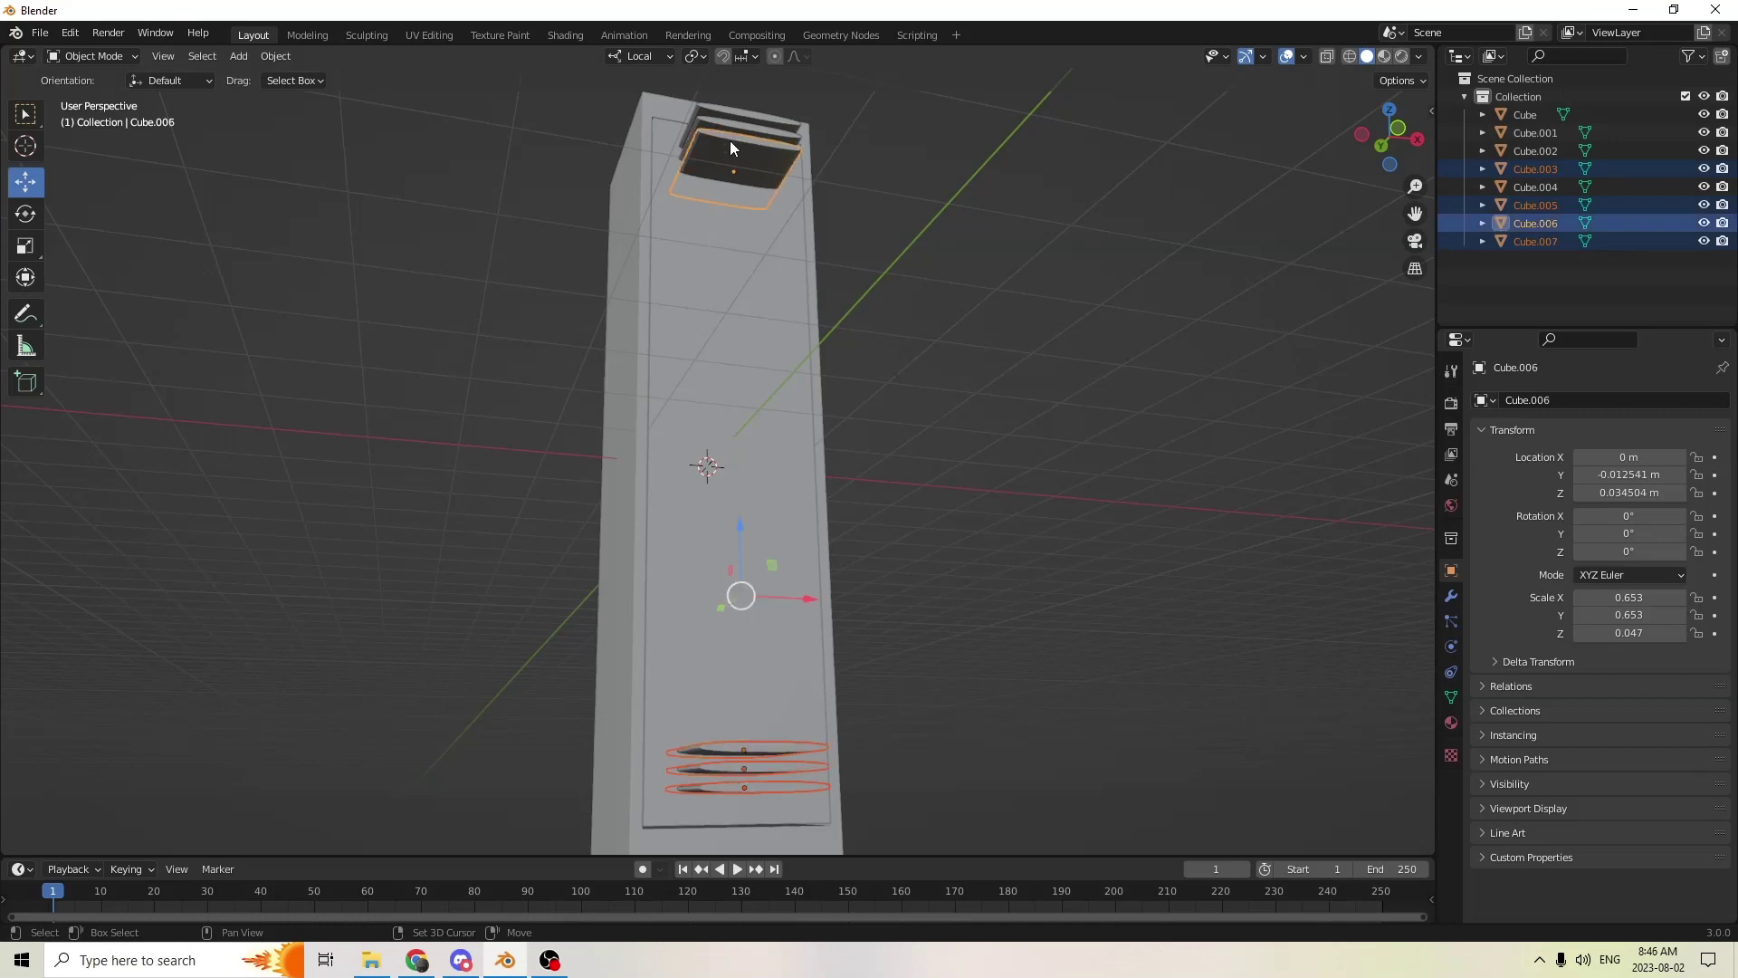
pyautogui.keyDown('shift'); pyautogui.click(740, 121); pyautogui.keyUp('shift')
pyautogui.keyDown('shift'); pyautogui.click(742, 135); pyautogui.keyUp('shift')
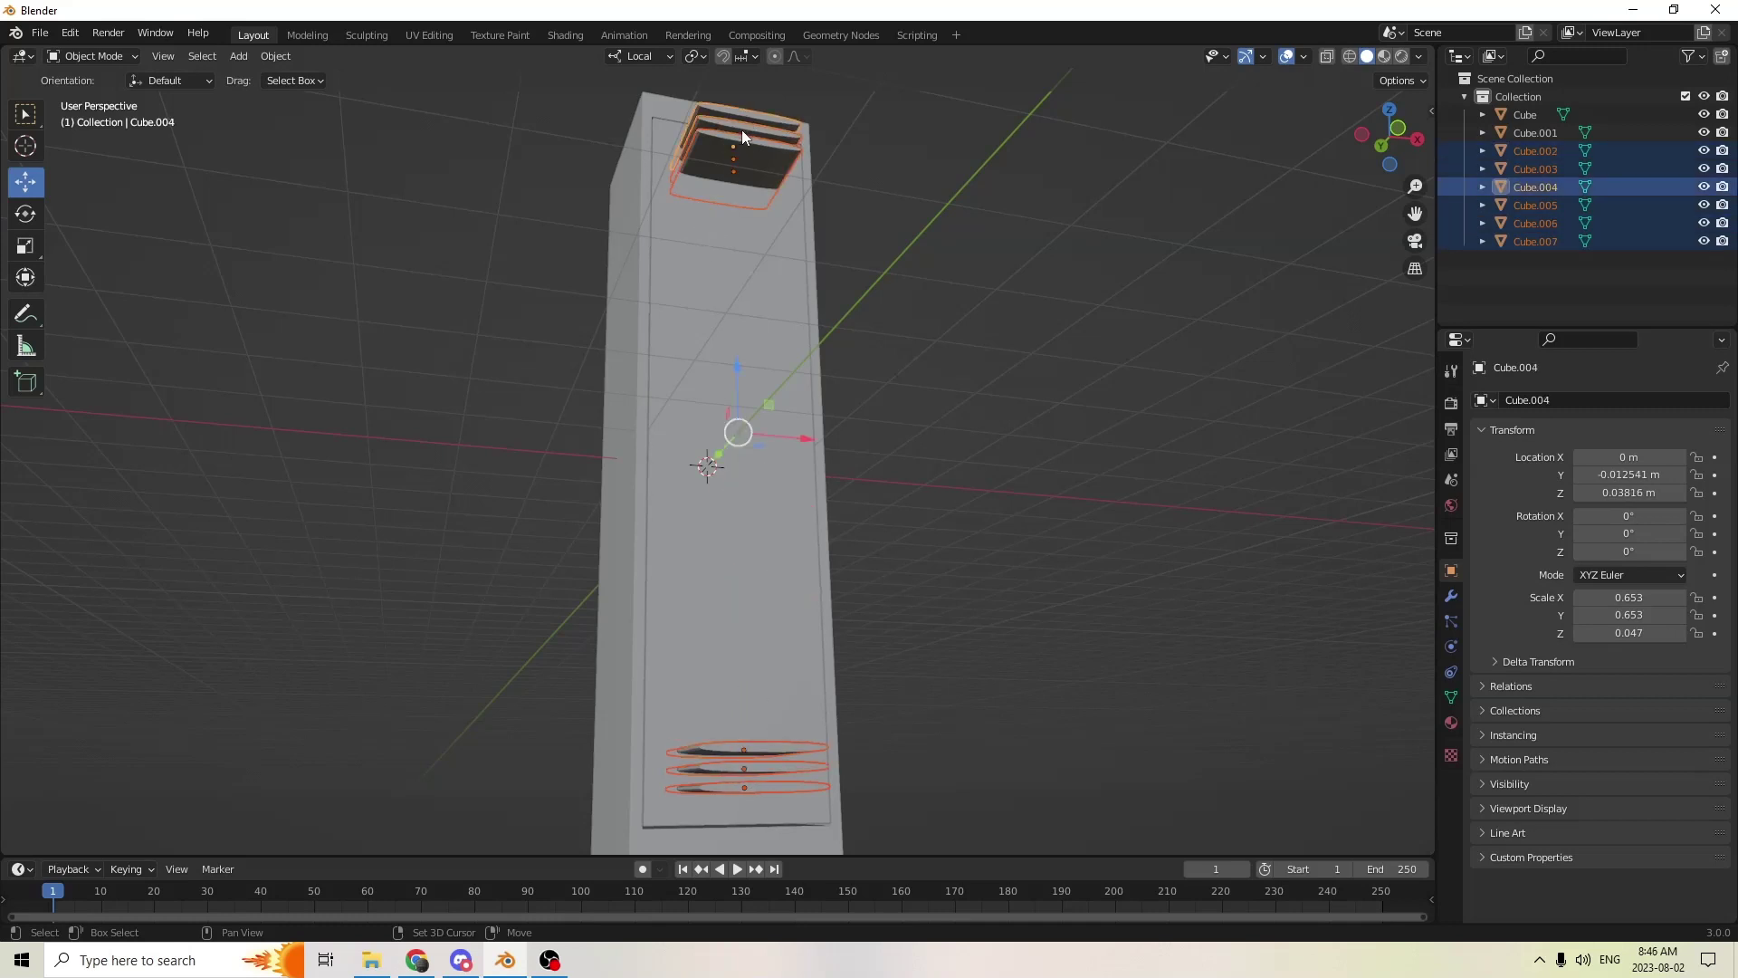
pyautogui.moveTo(710, 197); pyautogui.dragTo(725, 236, button='middle')
pyautogui.scroll(-1, 725, 237)
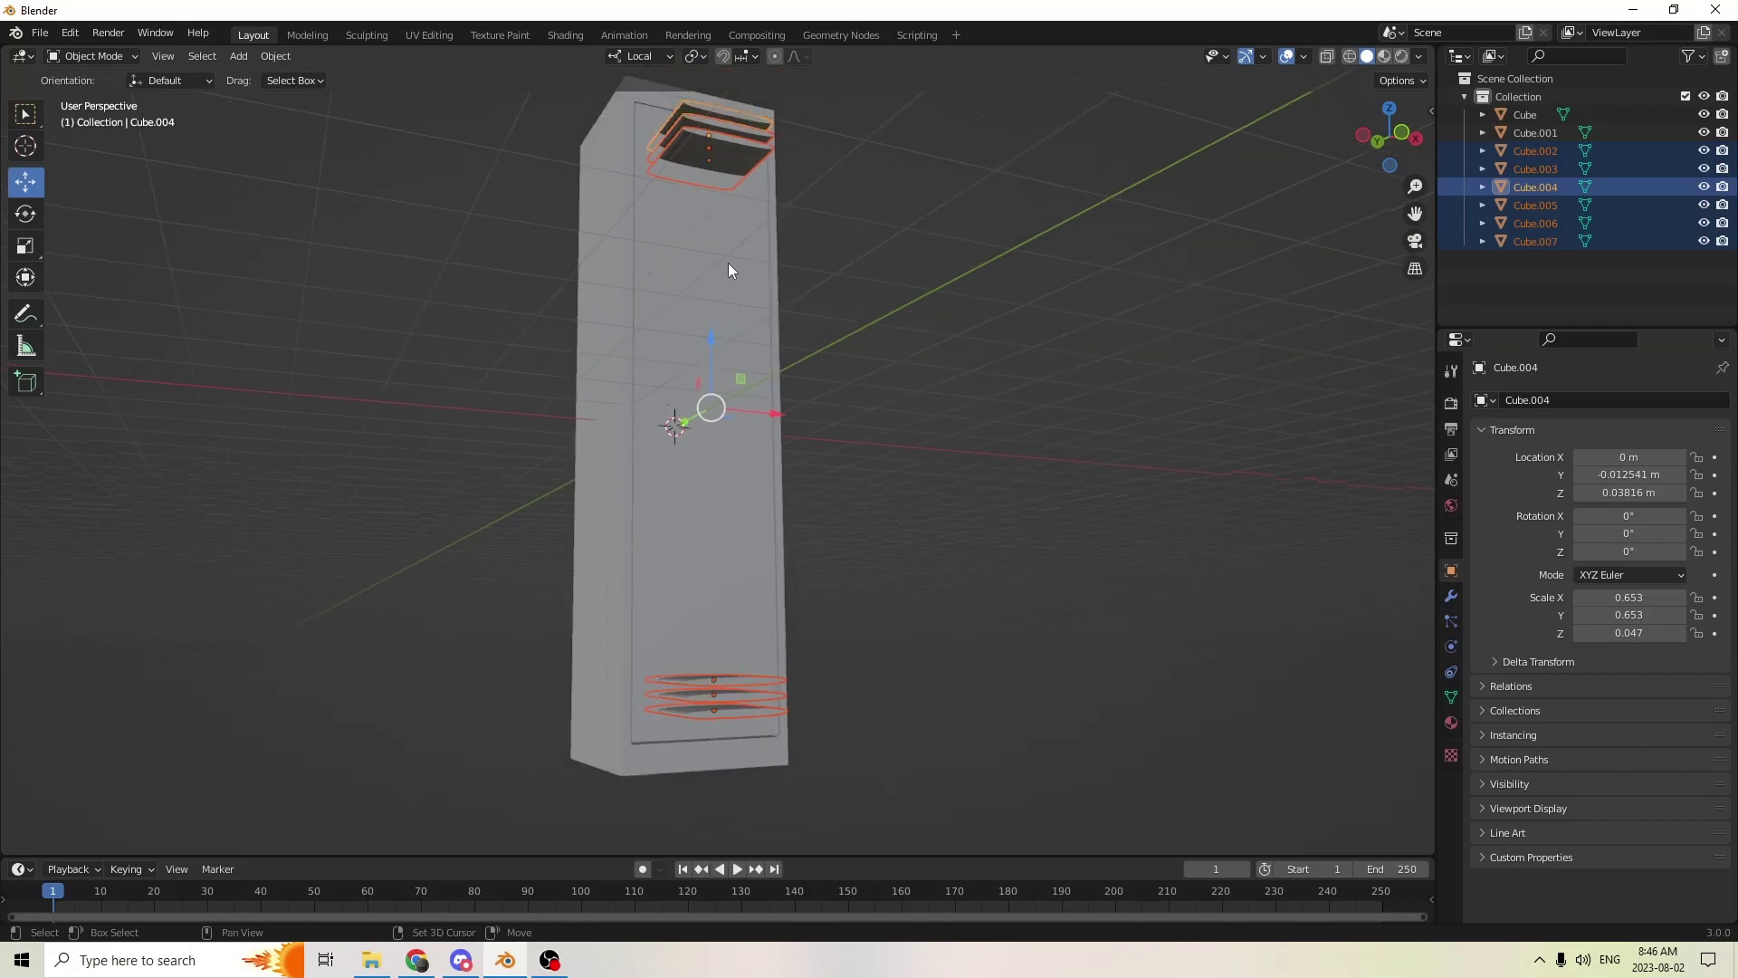
pyautogui.keyDown('shift'); pyautogui.click(699, 368); pyautogui.keyUp('shift')
# - Apply Bool Tool Difference to cut the slats into the Cube, toggle Edit Mode, then deselect
pyautogui.moveTo(708, 368); pyautogui.dragTo(619, 44, button='middle')
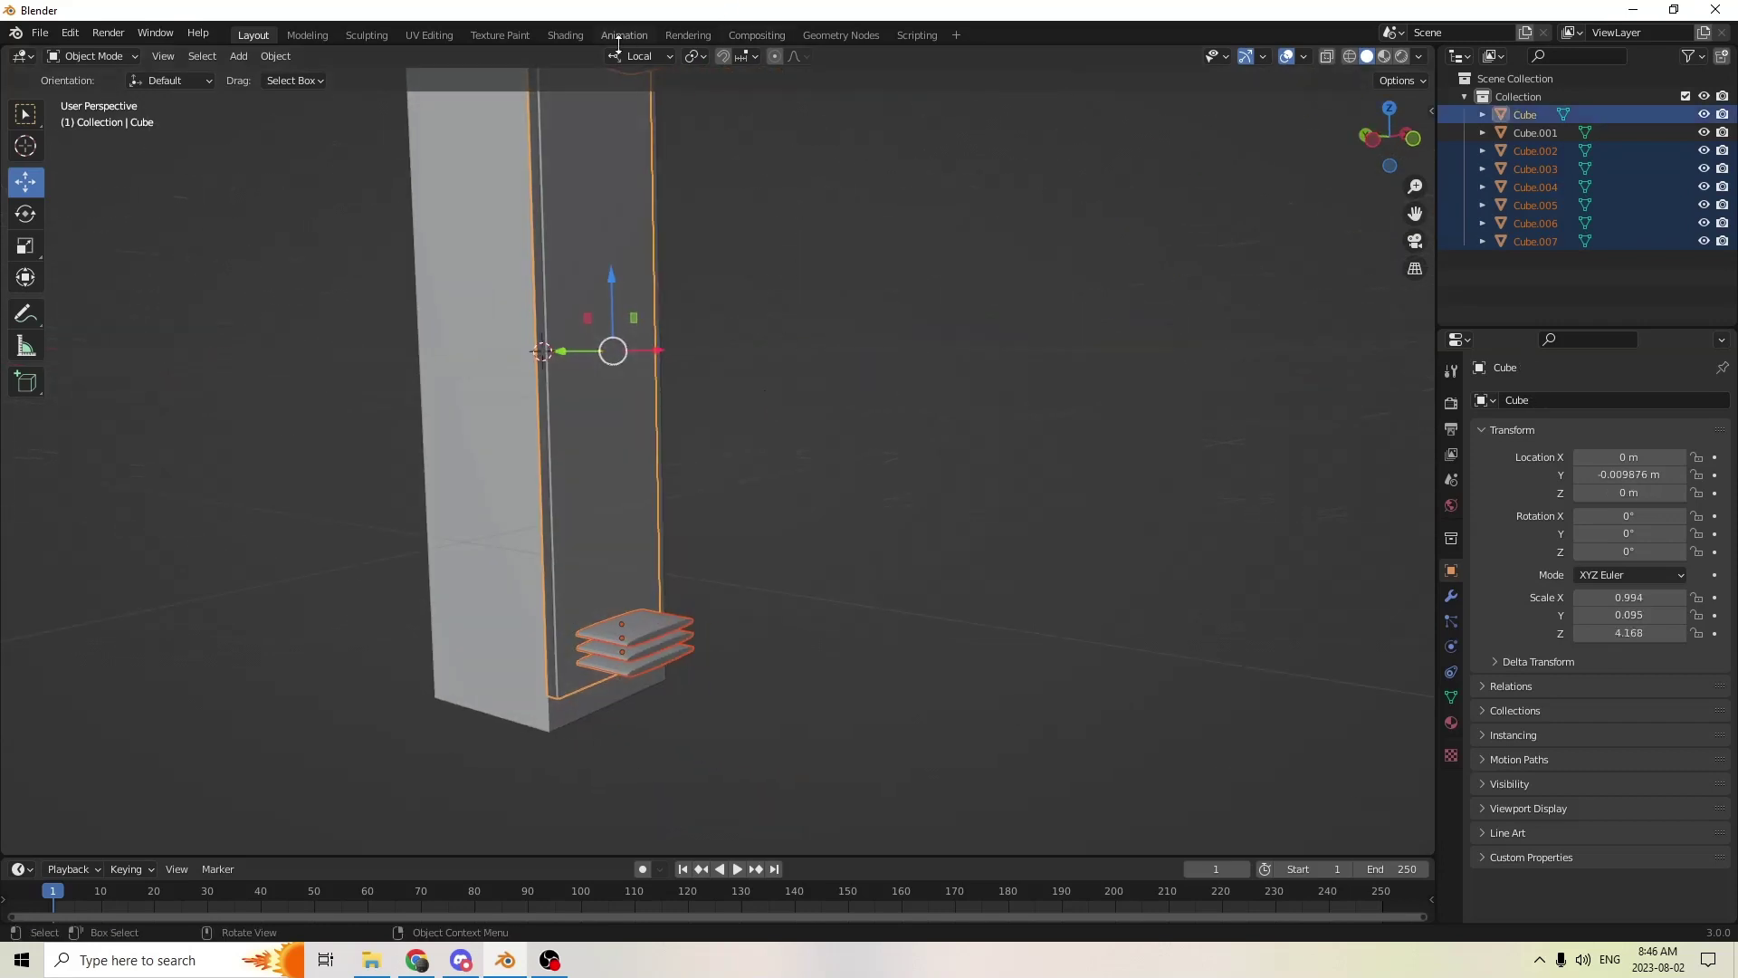
pyautogui.moveTo(365, 109); pyautogui.dragTo(272, 60, button='middle')
pyautogui.click(274, 56)
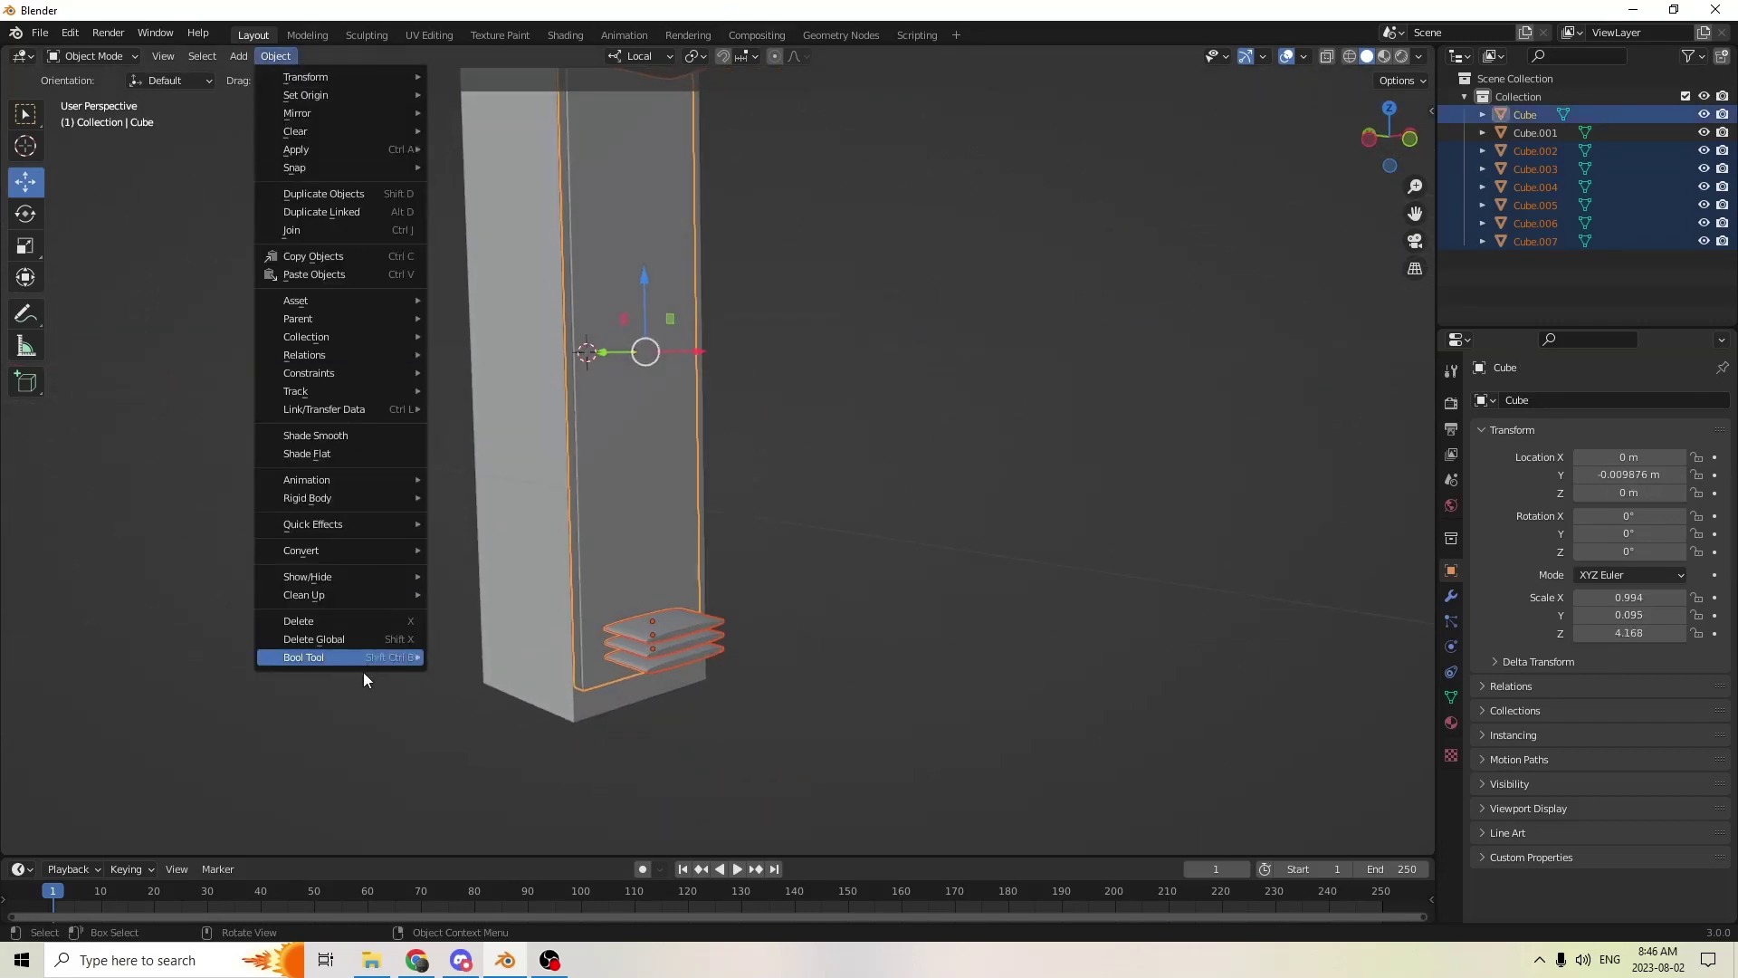
pyautogui.moveTo(334, 663)
pyautogui.click(494, 672)
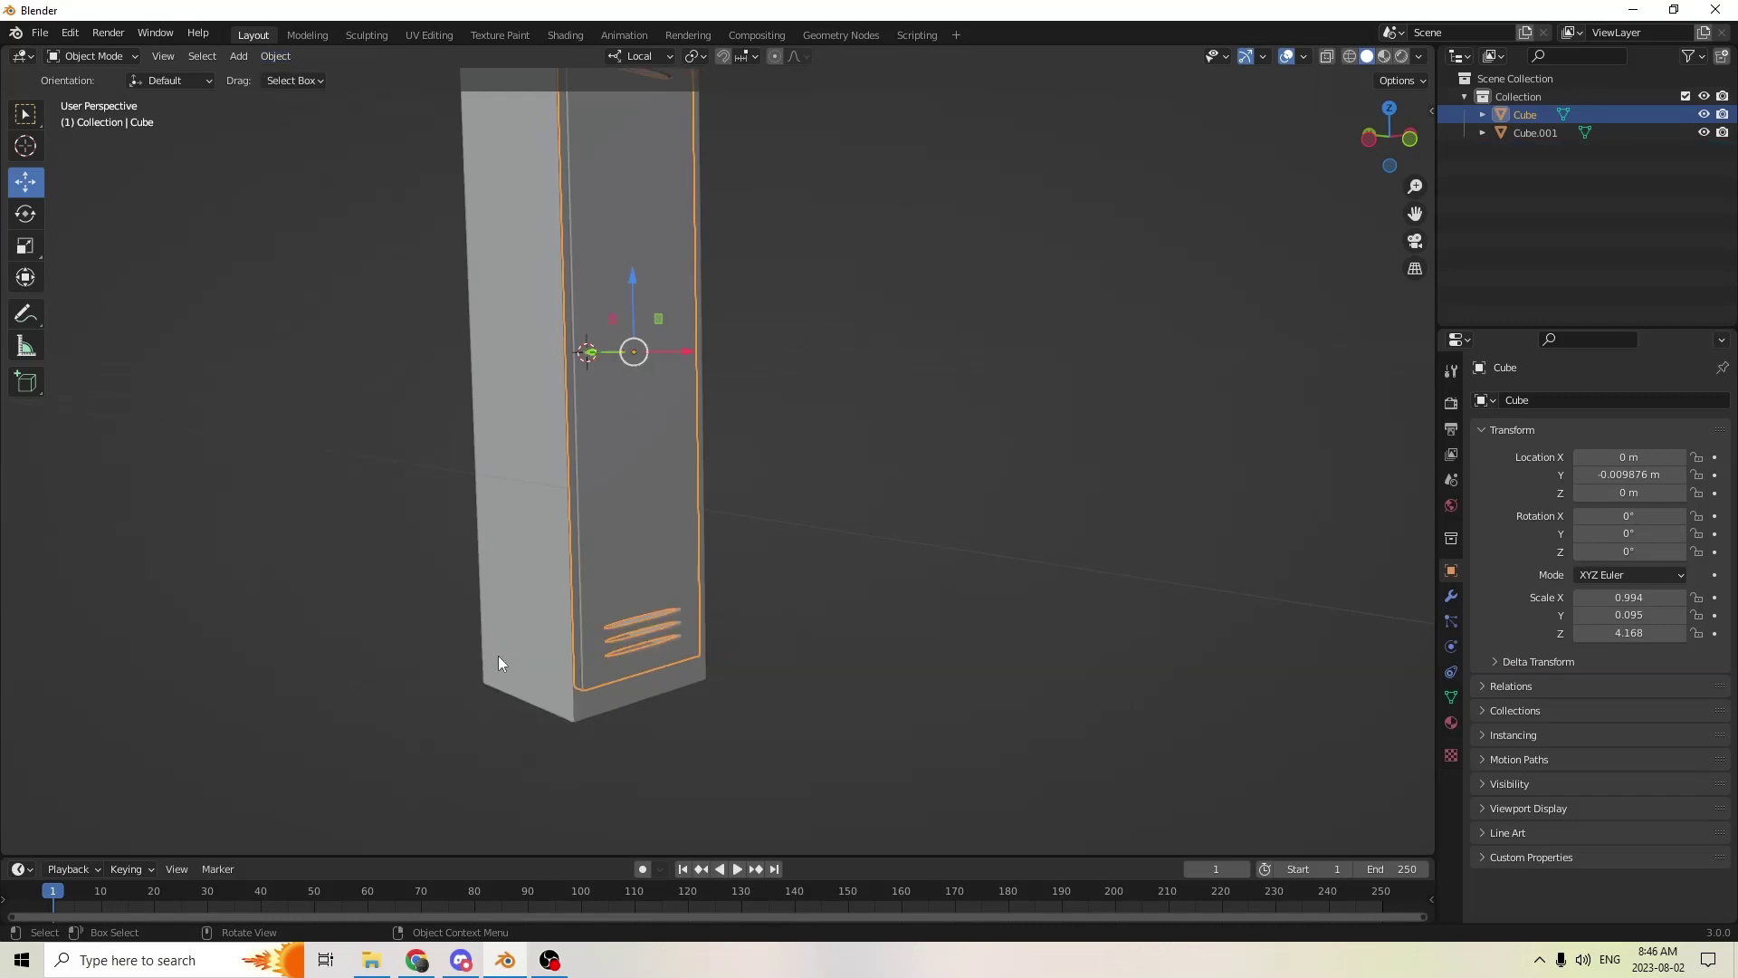
pyautogui.moveTo(498, 655); pyautogui.dragTo(579, 520, button='middle')
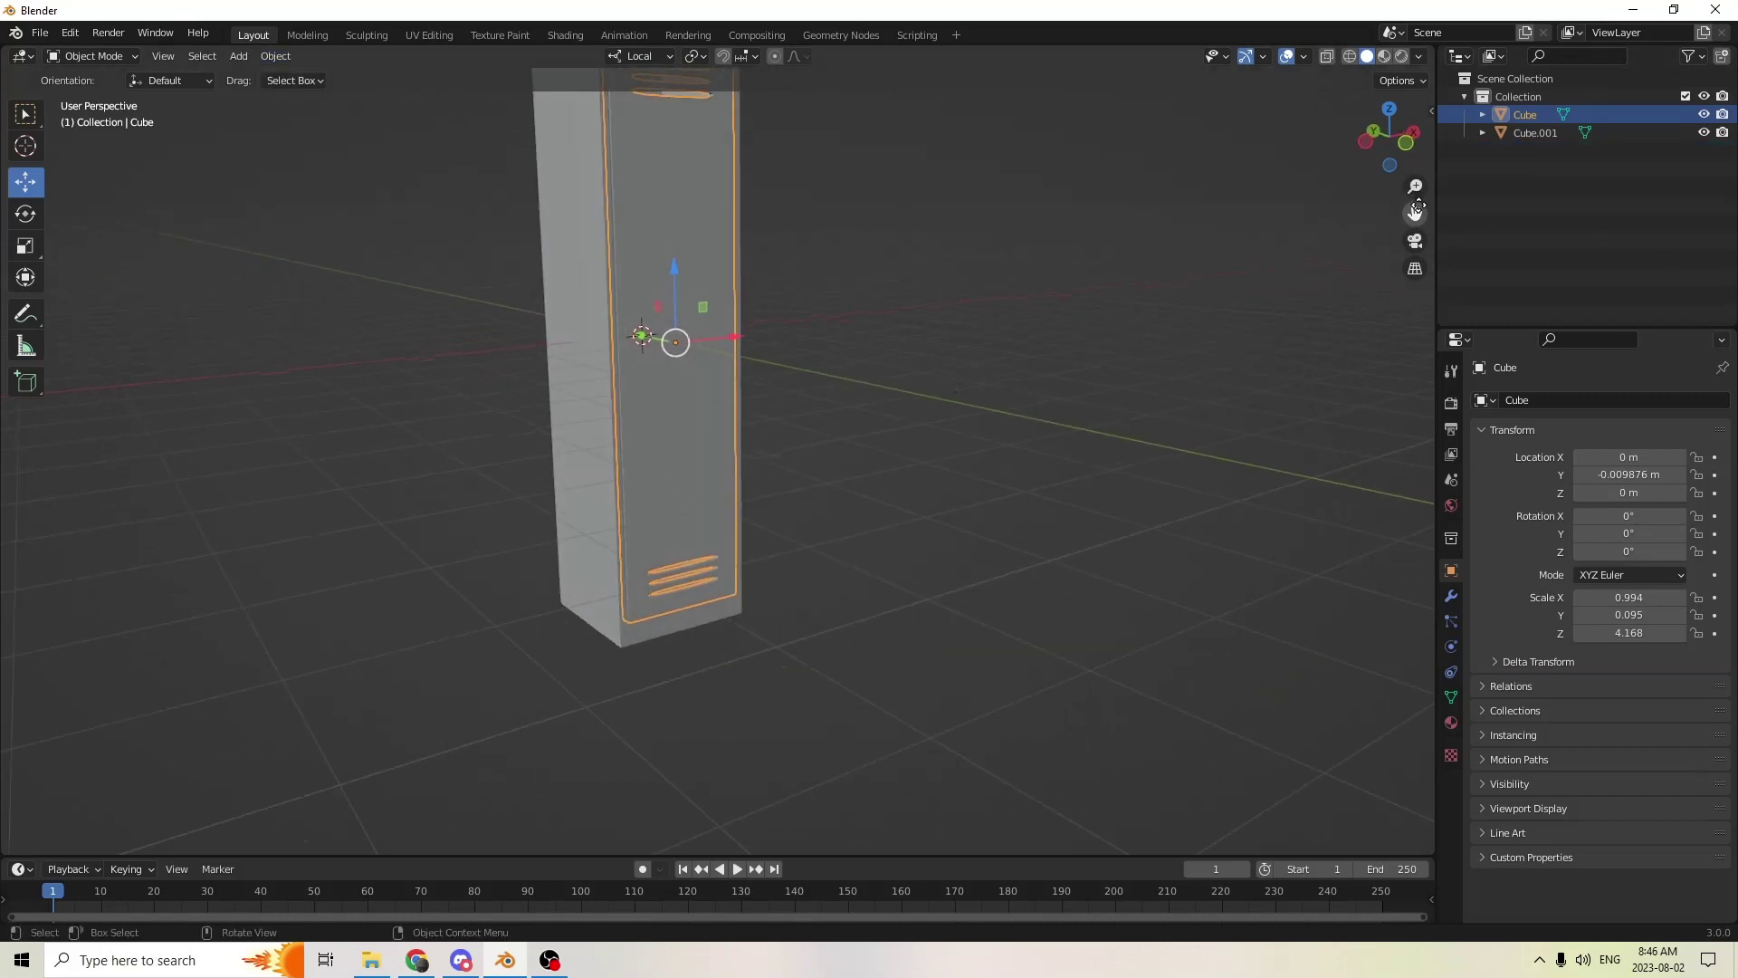
pyautogui.moveTo(1416, 210); pyautogui.dragTo(1232, 311, button='middle')
pyautogui.press('Tab')
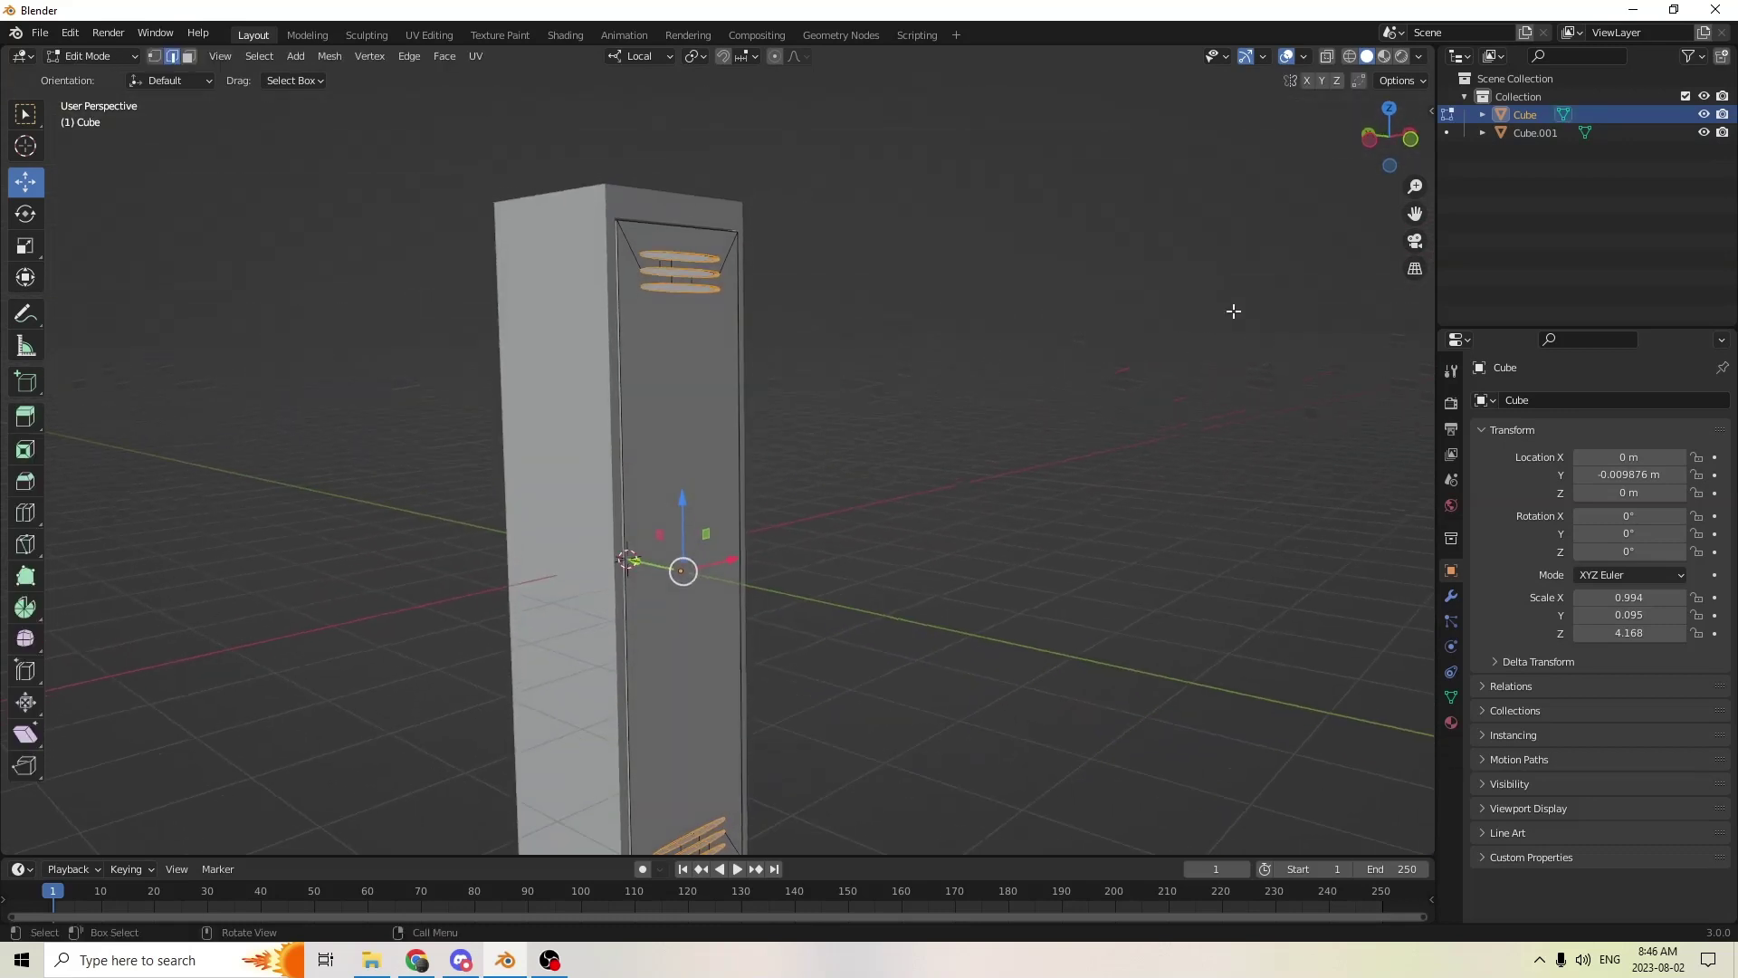
pyautogui.moveTo(1423, 218); pyautogui.dragTo(1138, 299, button='middle')
pyautogui.moveTo(1424, 209); pyautogui.dragTo(1234, 244)
pyautogui.moveTo(1234, 244); pyautogui.dragTo(1174, 409, button='middle')
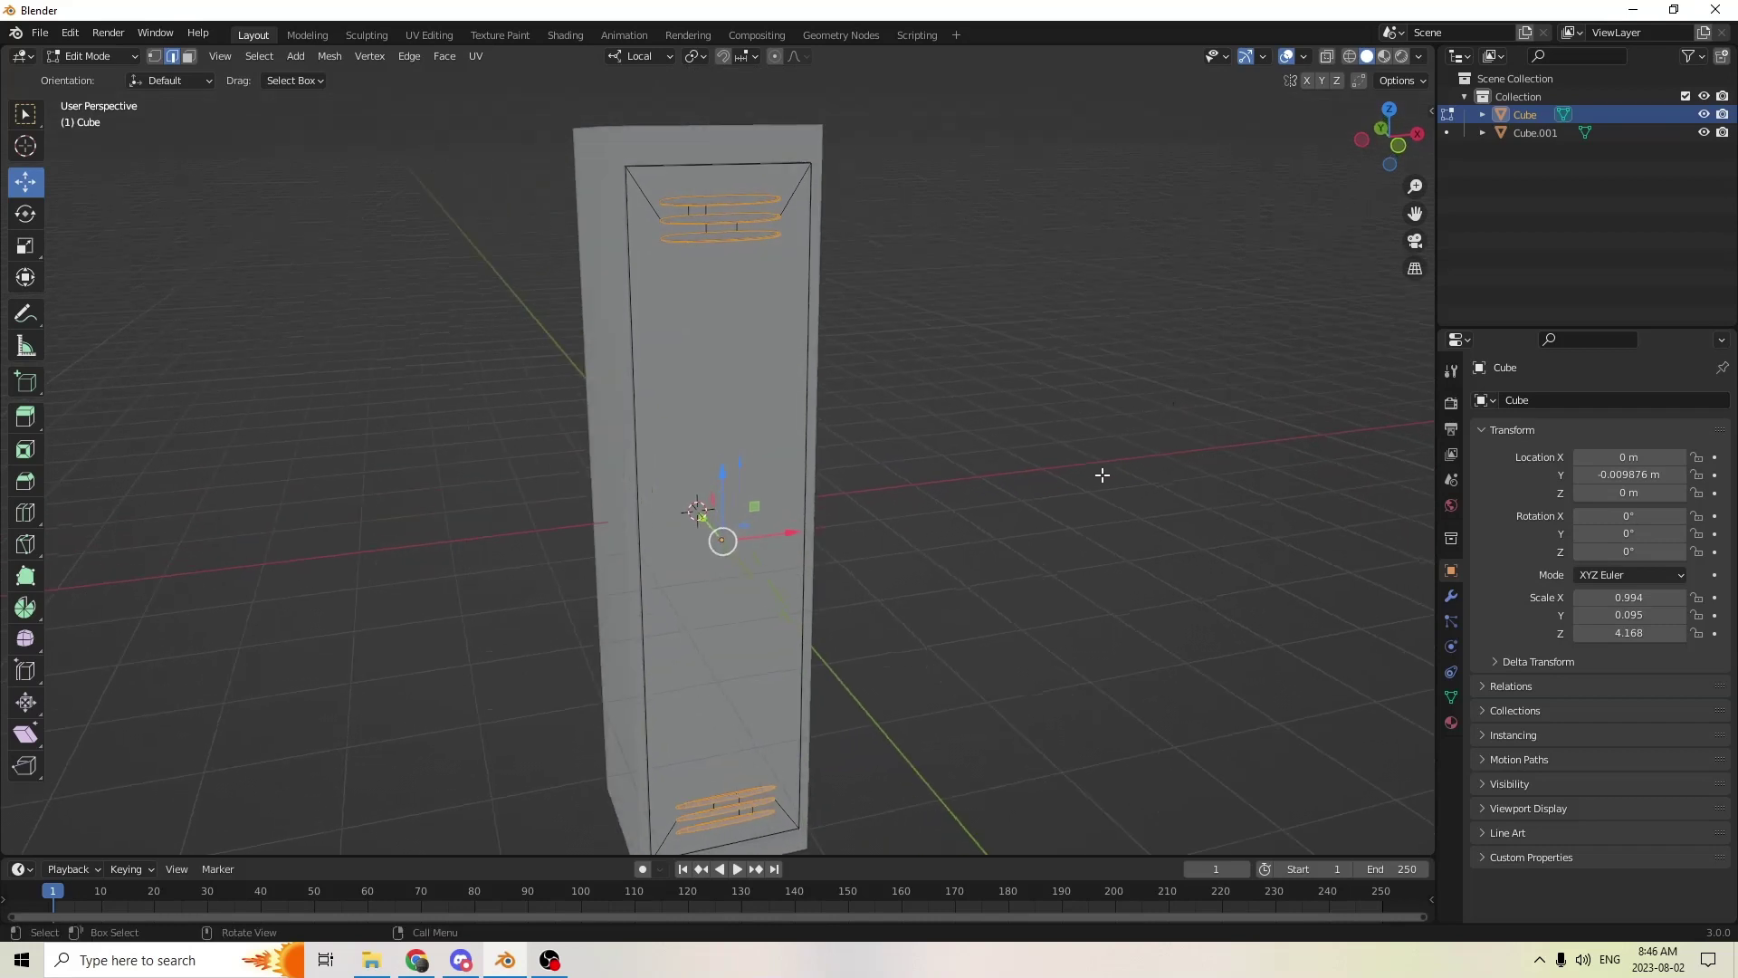
pyautogui.press('Tab')
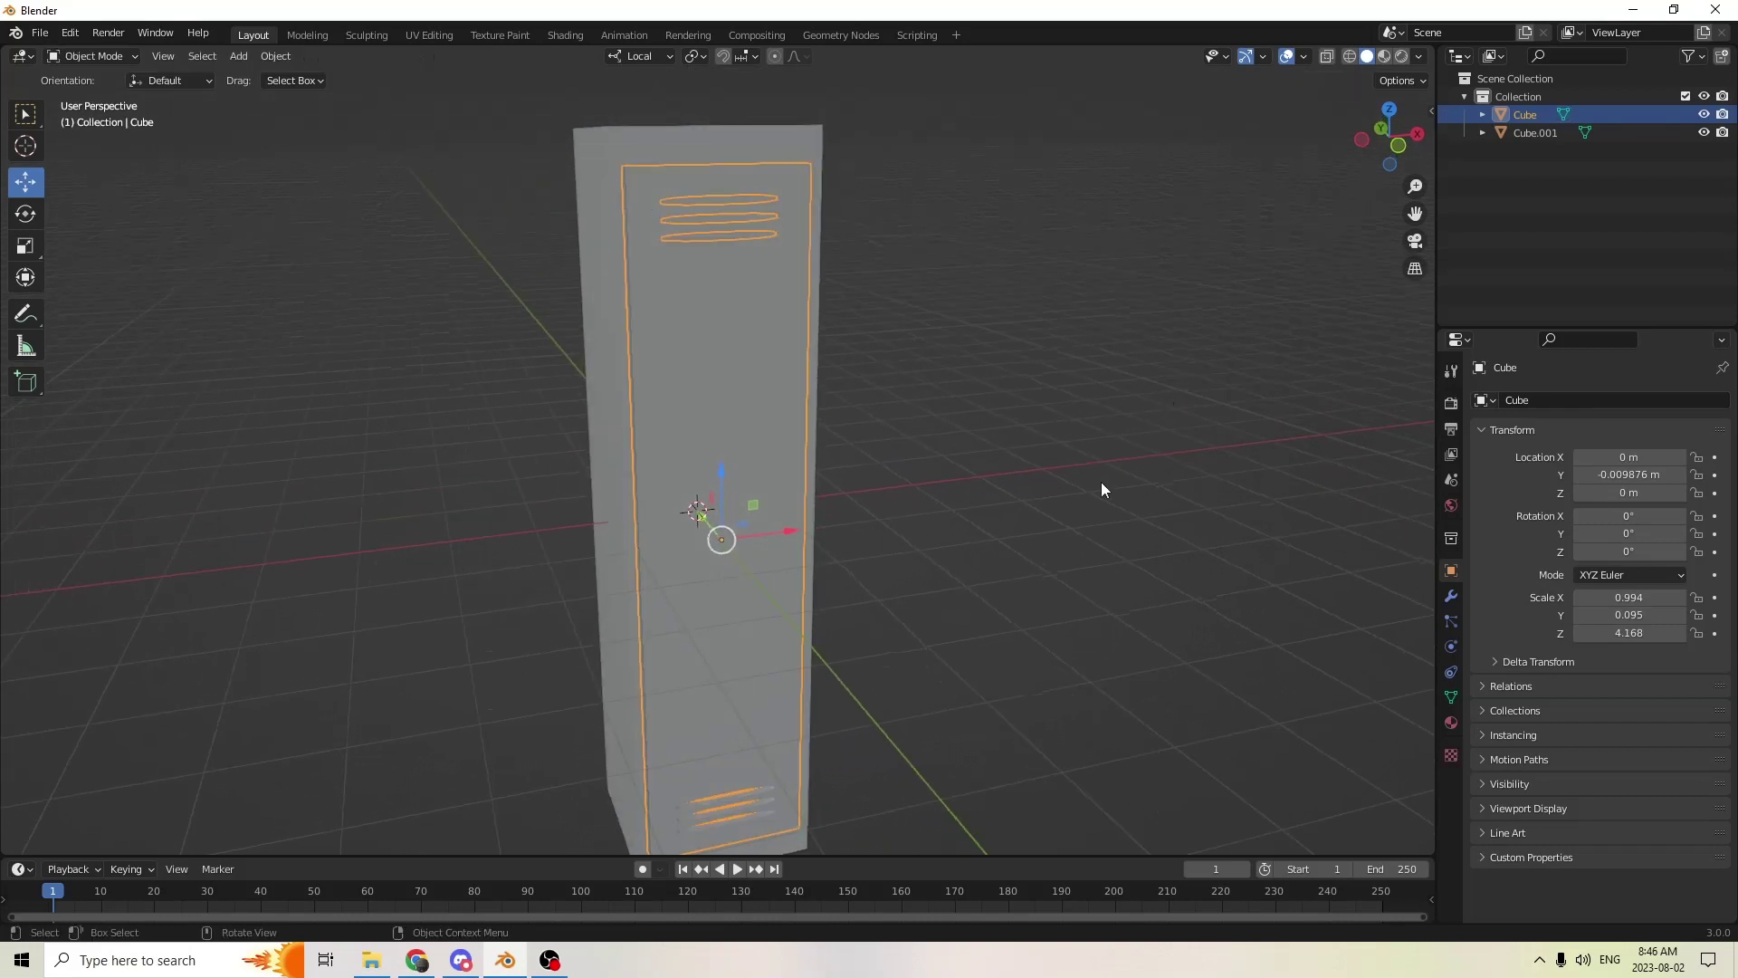
pyautogui.click(1101, 484)
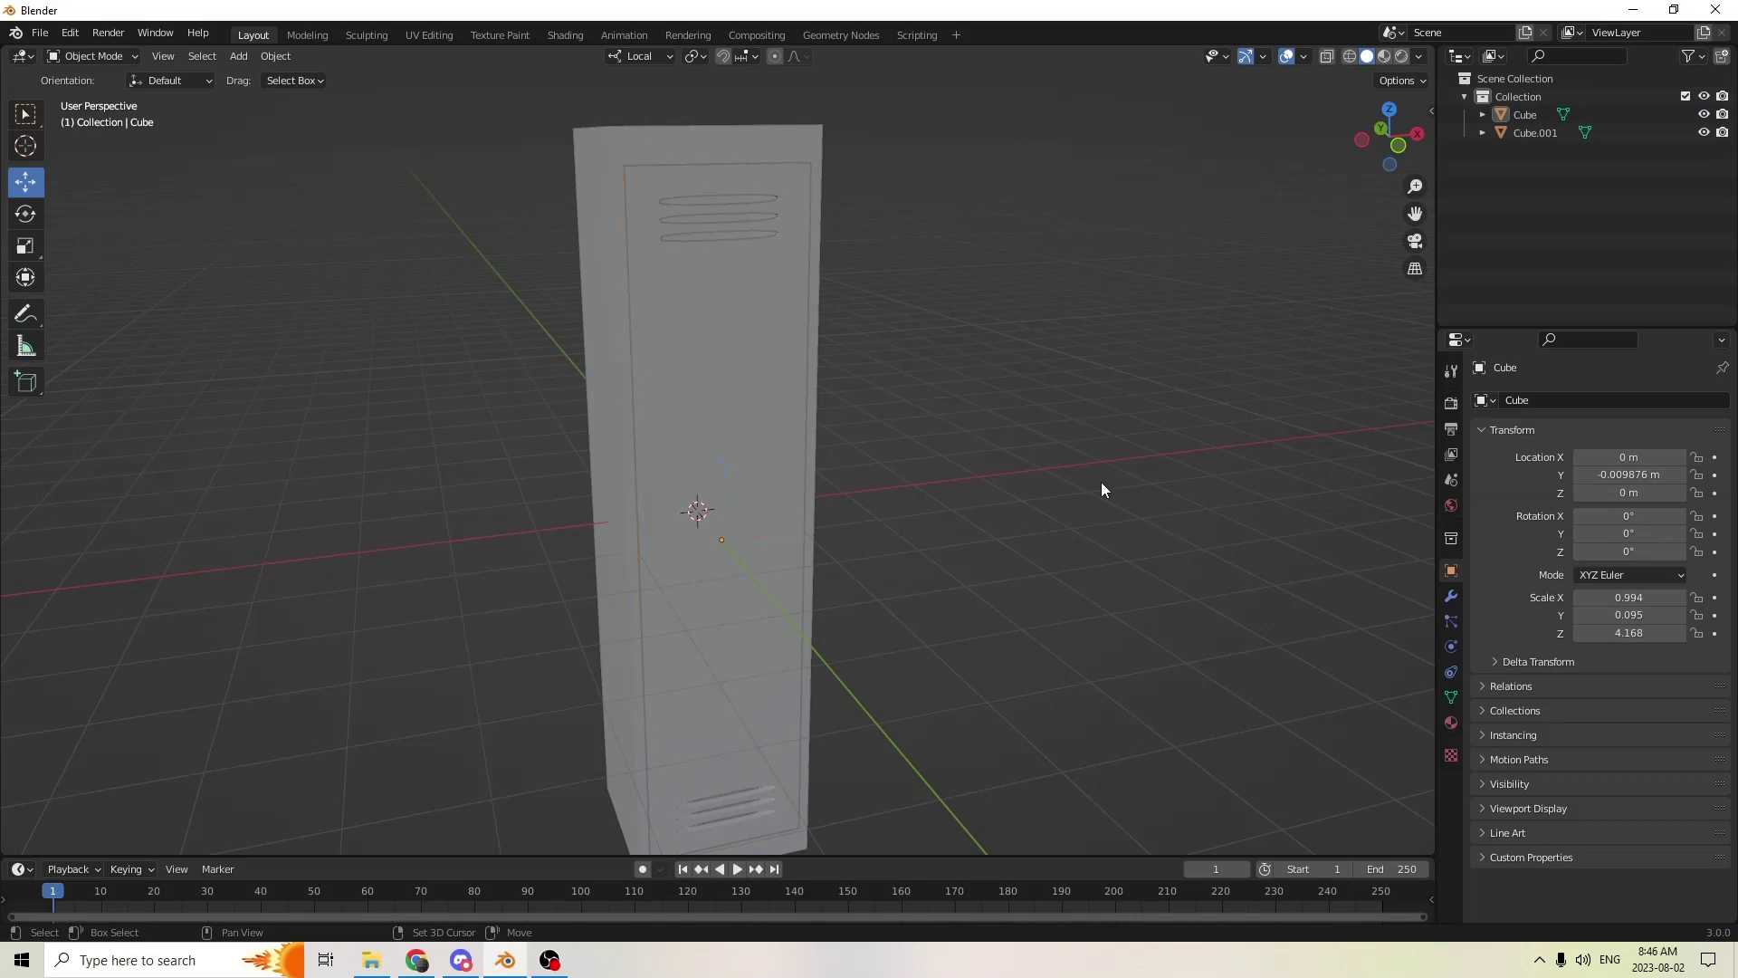
# - Add a cylinder and set its X rotation to 90°, keeping Y rotation at 0°
pyautogui.hotkey('shift', 'a')
pyautogui.moveTo(1102, 484)
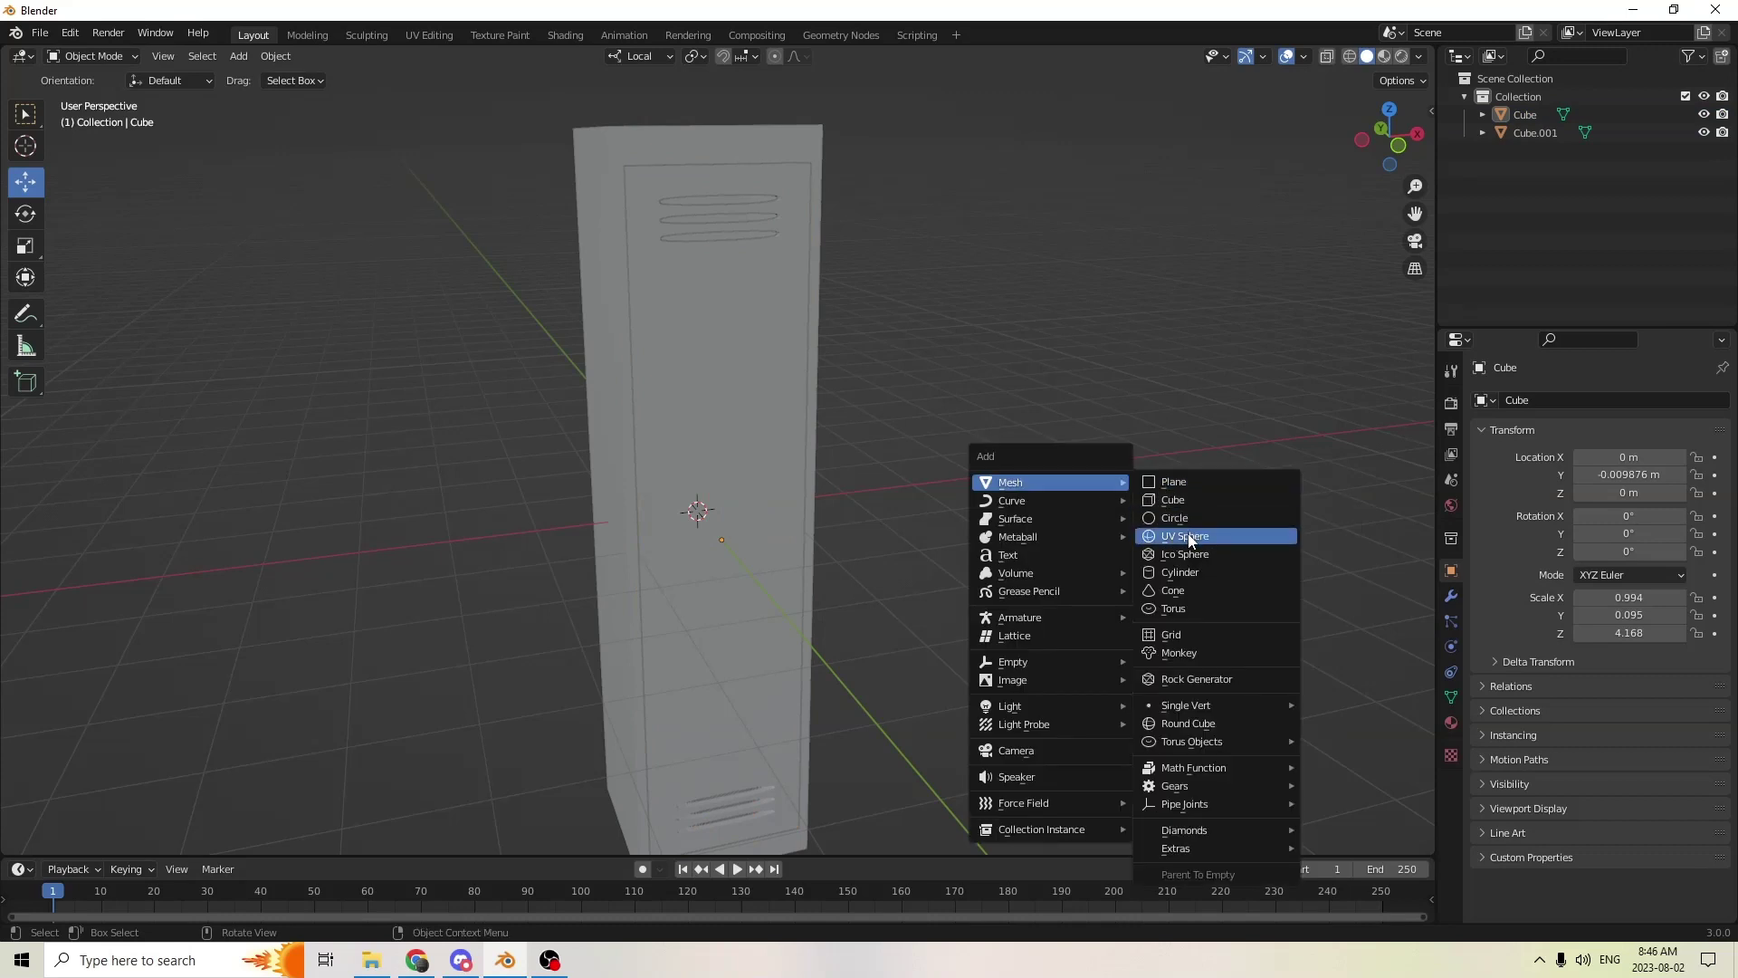
pyautogui.click(1179, 571)
pyautogui.scroll(2, 904, 405)
pyautogui.moveTo(903, 404); pyautogui.dragTo(892, 357, button='middle')
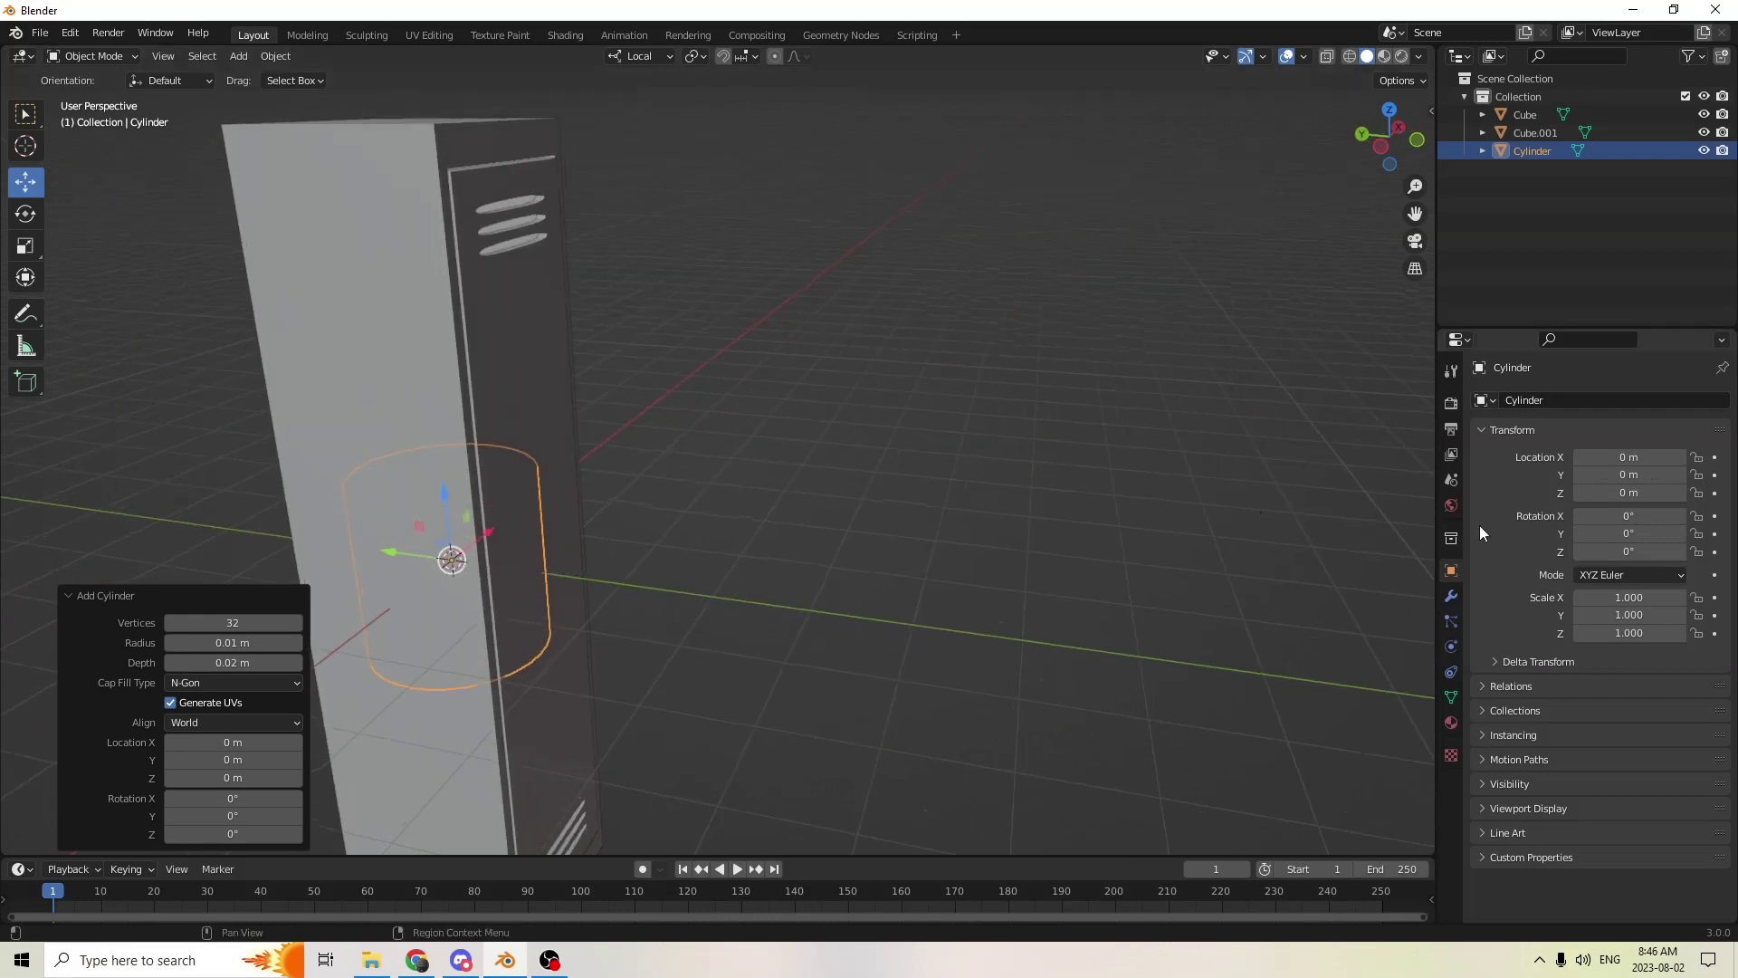
pyautogui.click(1614, 532)
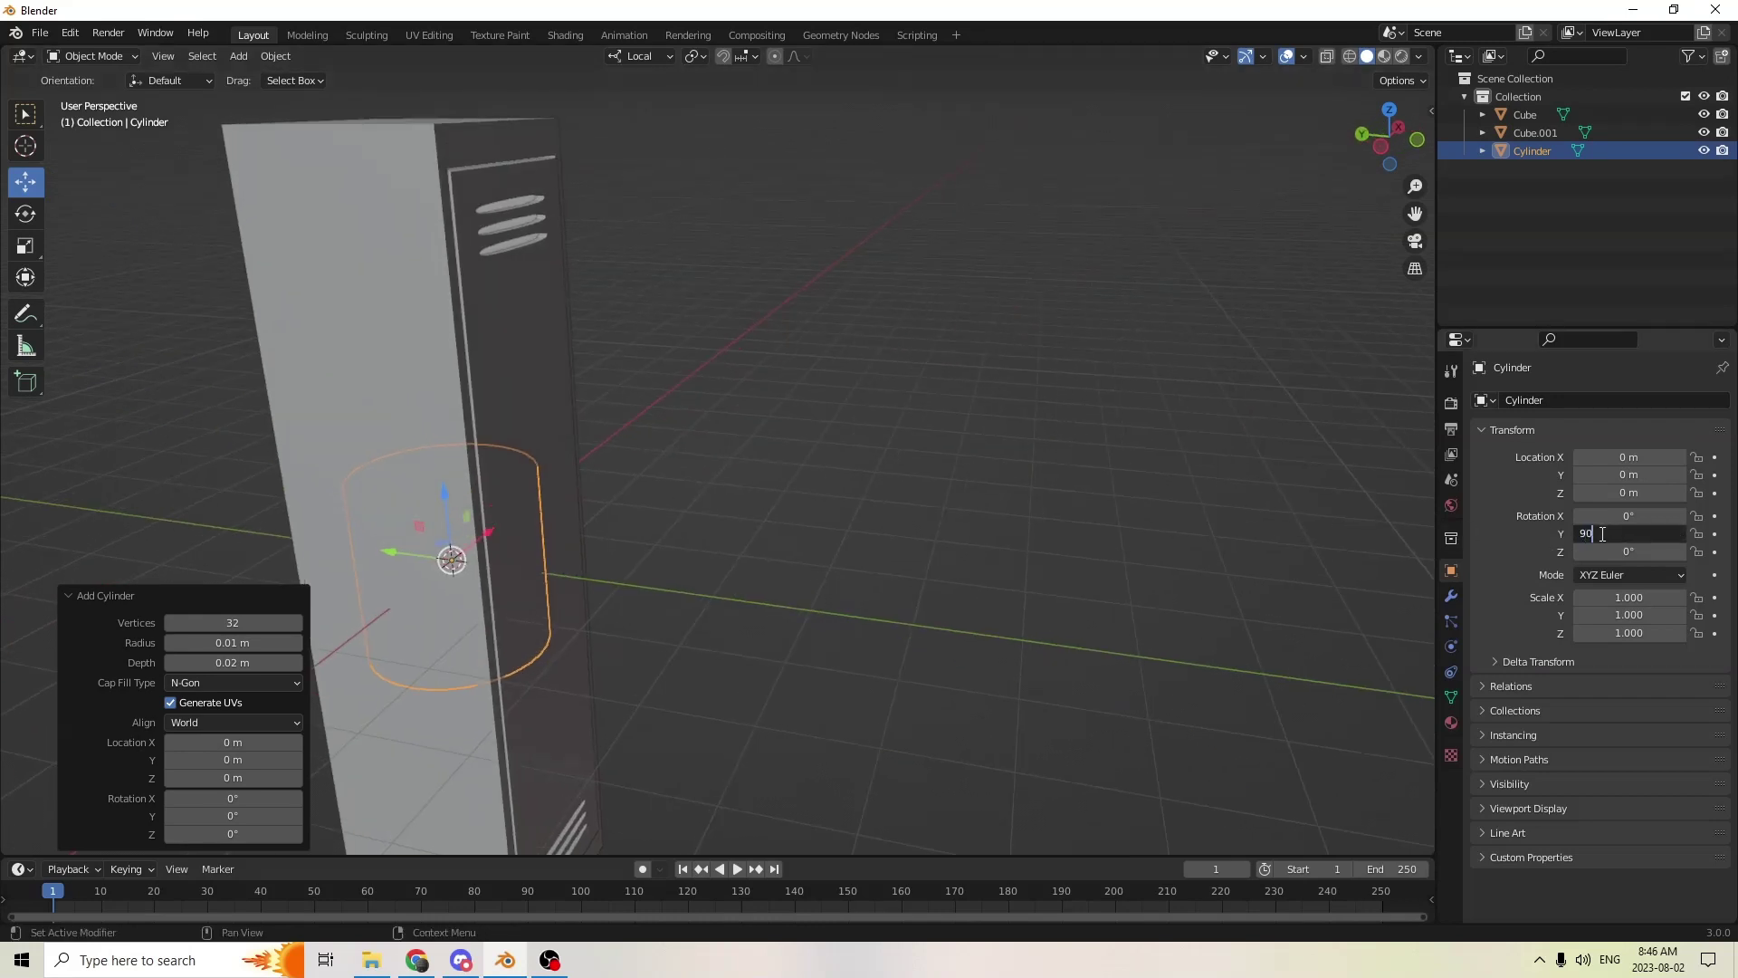
pyautogui.write('90')
pyautogui.press('Return')
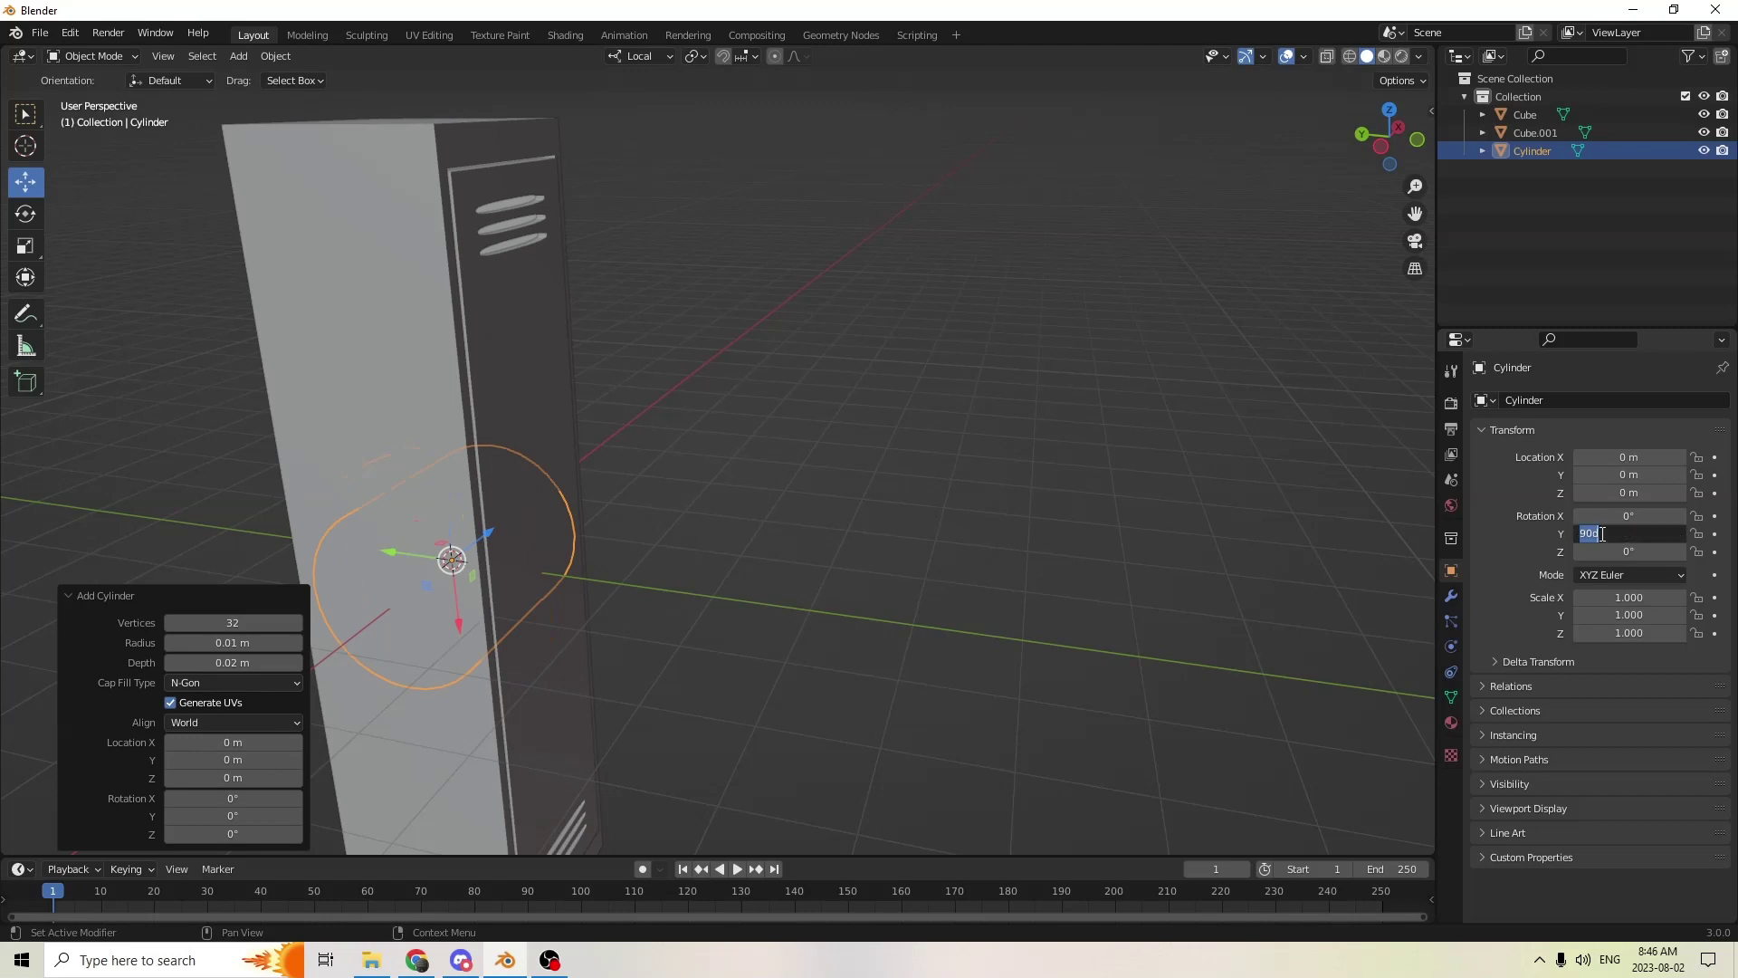
pyautogui.press('Return')
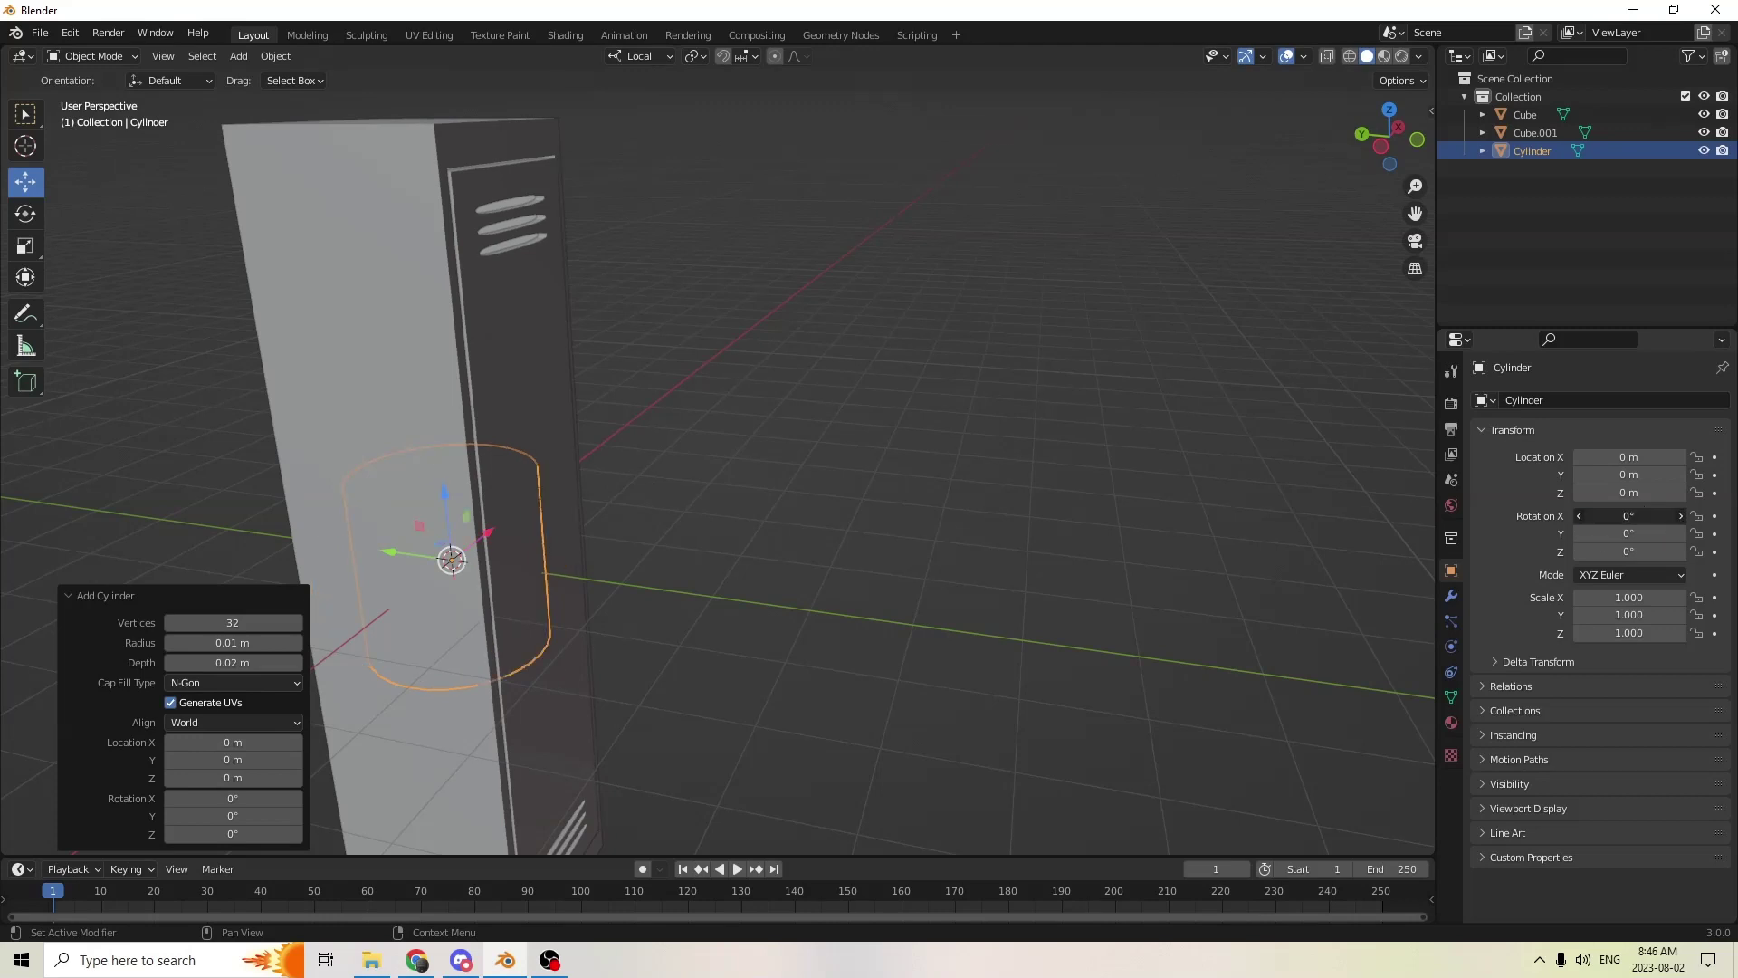
pyautogui.click(1634, 515)
pyautogui.write('90')
pyautogui.press('Return')
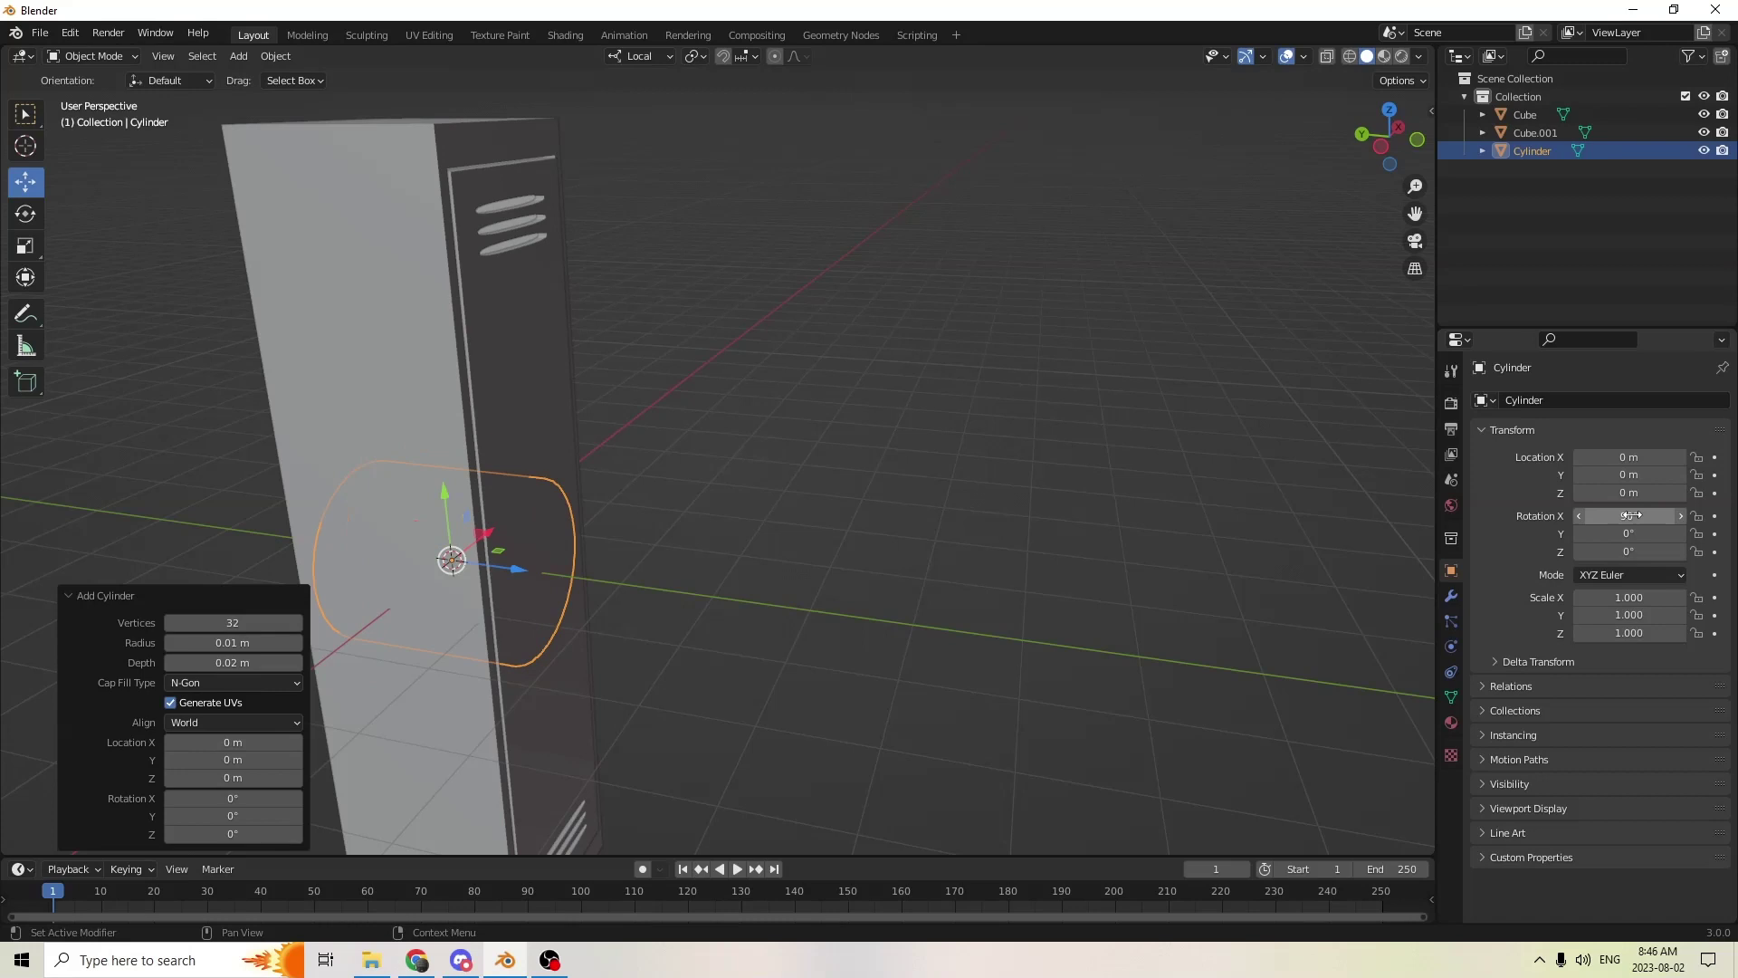
# - Move the cylinder along its local Z out to the locker door's front
pyautogui.moveTo(1341, 145); pyautogui.dragTo(765, 486)
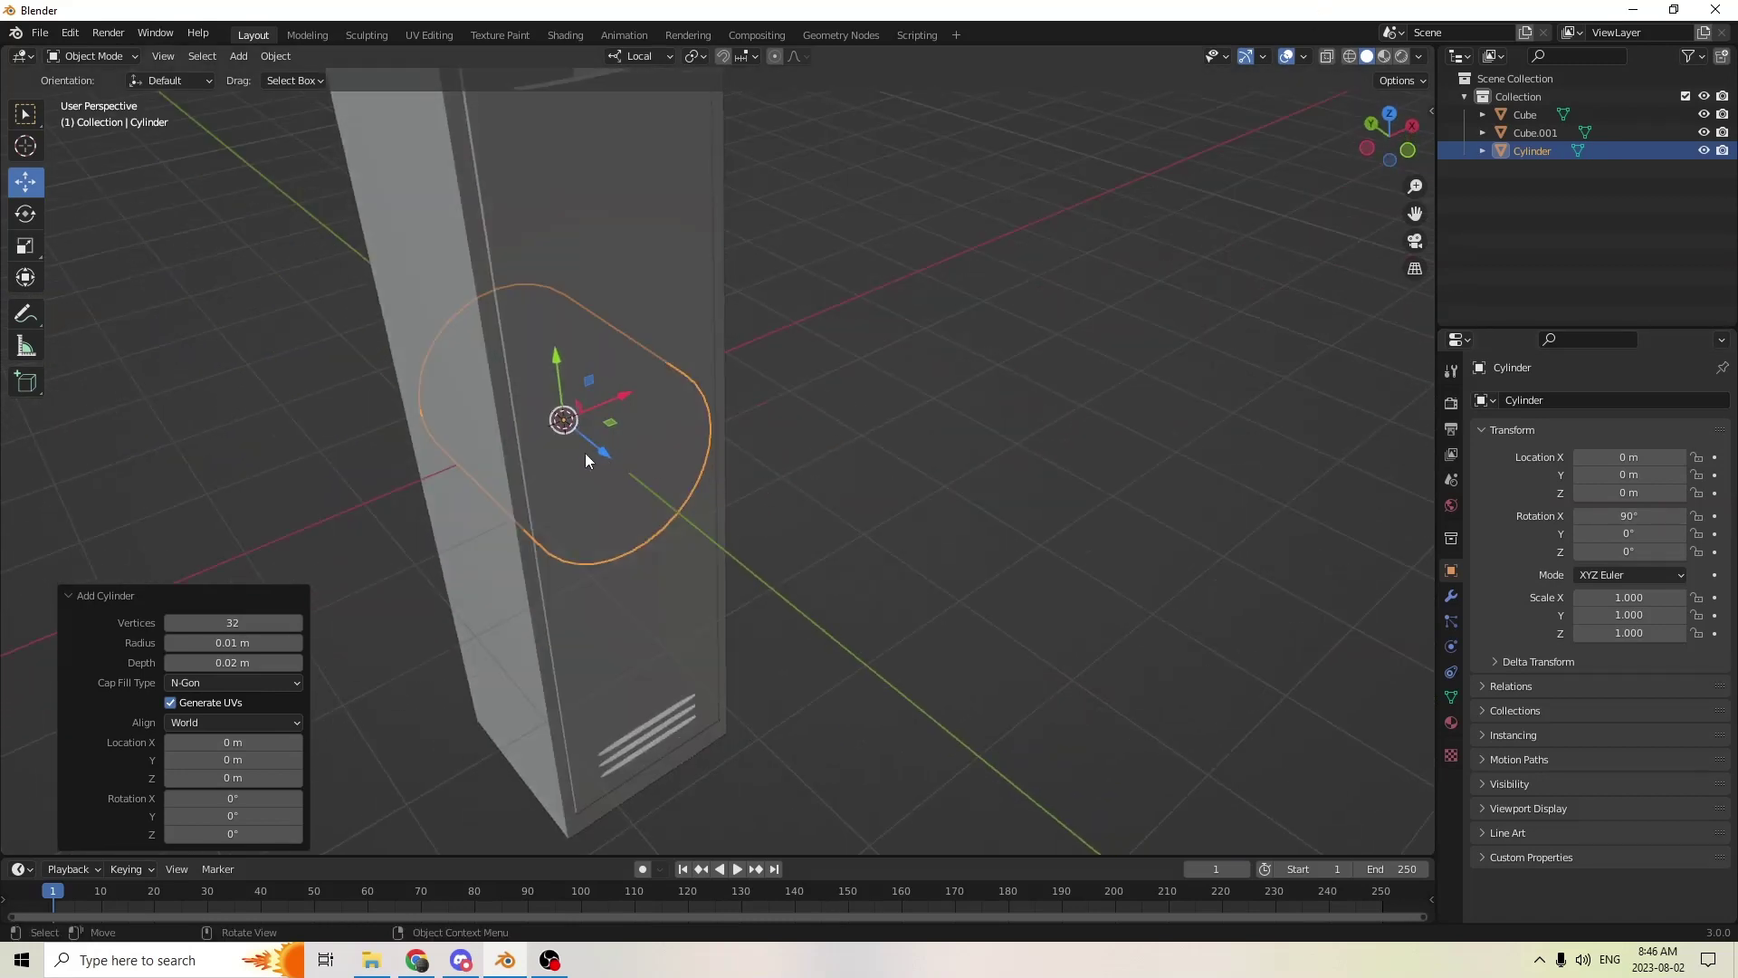
pyautogui.moveTo(592, 452); pyautogui.dragTo(715, 500)
pyautogui.moveTo(715, 500); pyautogui.dragTo(1041, 471, button='middle')
# - Shrink the cylinder and flatten it along Z into a disc, redoing one overly thin attempt
pyautogui.press('s')
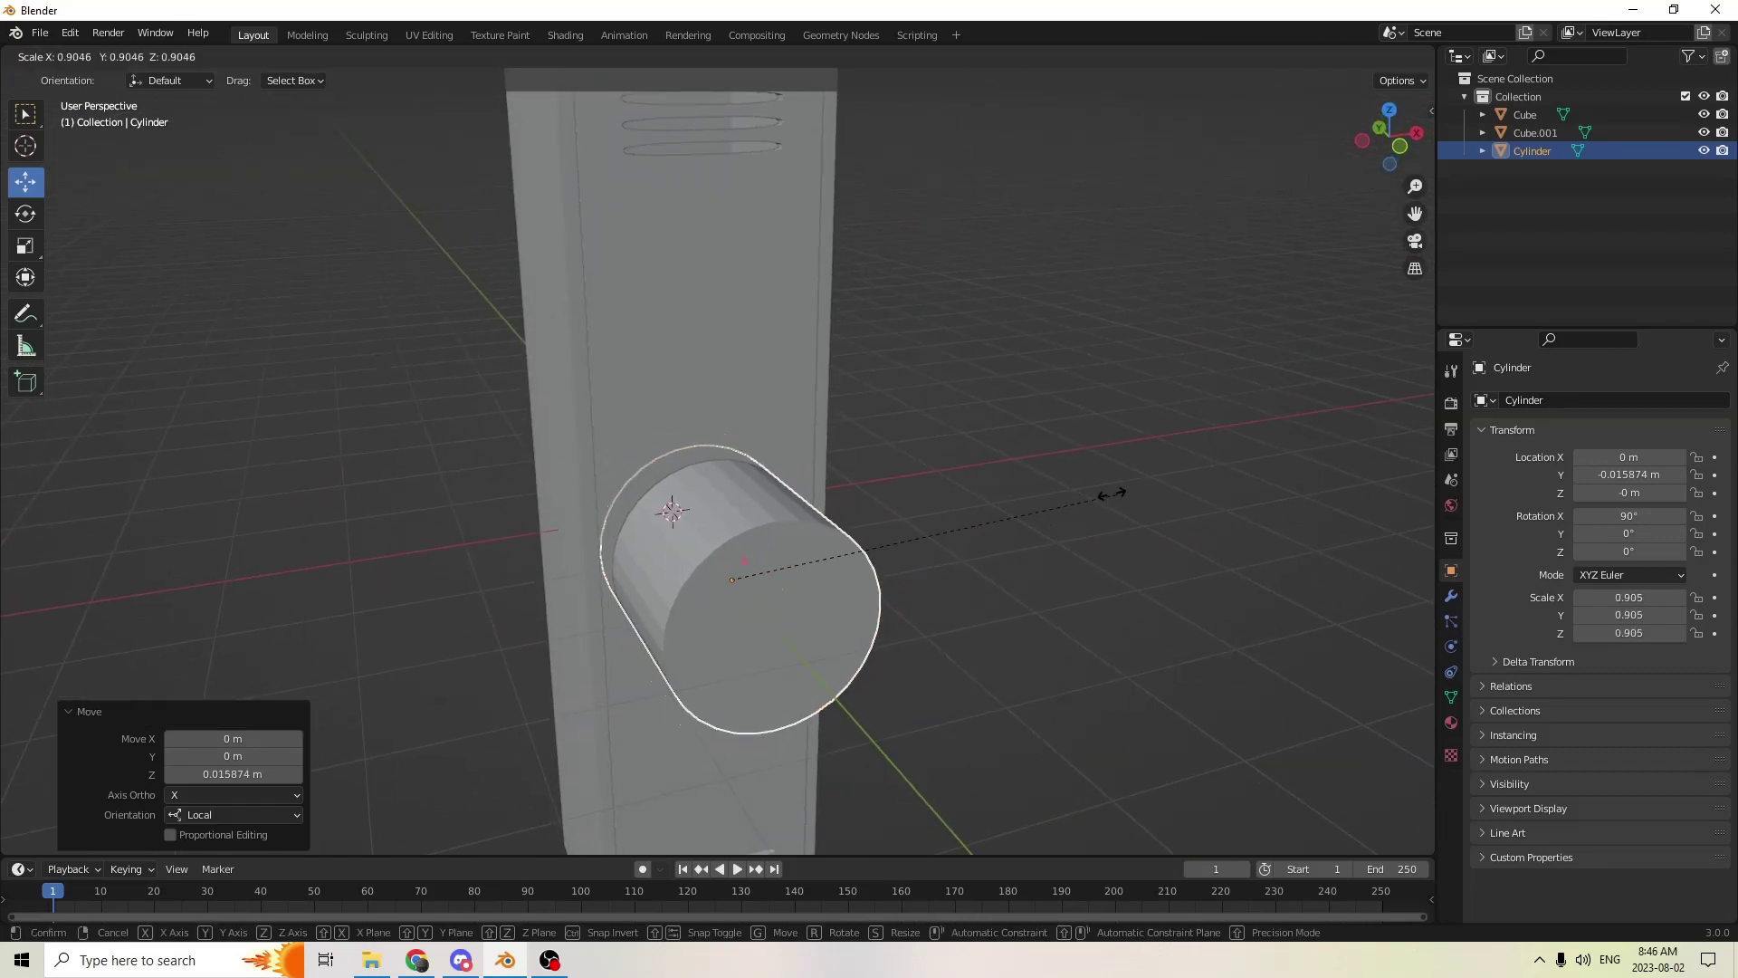
pyautogui.click(813, 517)
pyautogui.moveTo(813, 518); pyautogui.dragTo(251, 362, button='middle')
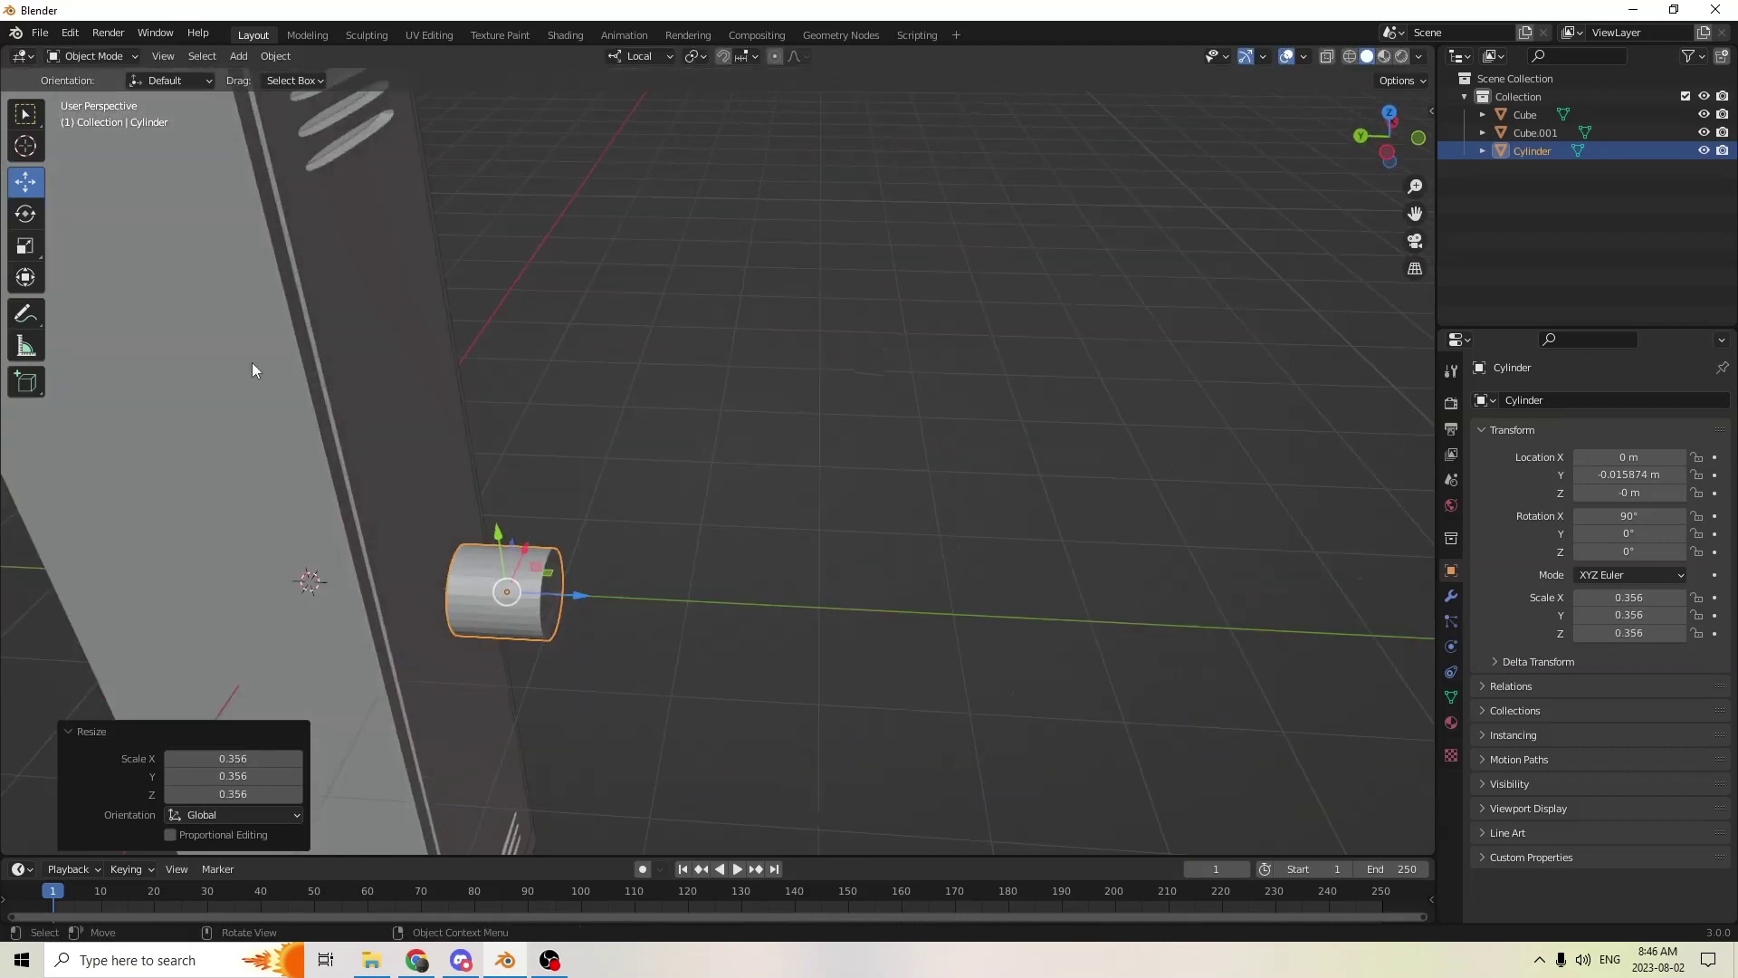
pyautogui.click(27, 243)
pyautogui.moveTo(576, 593); pyautogui.dragTo(520, 592)
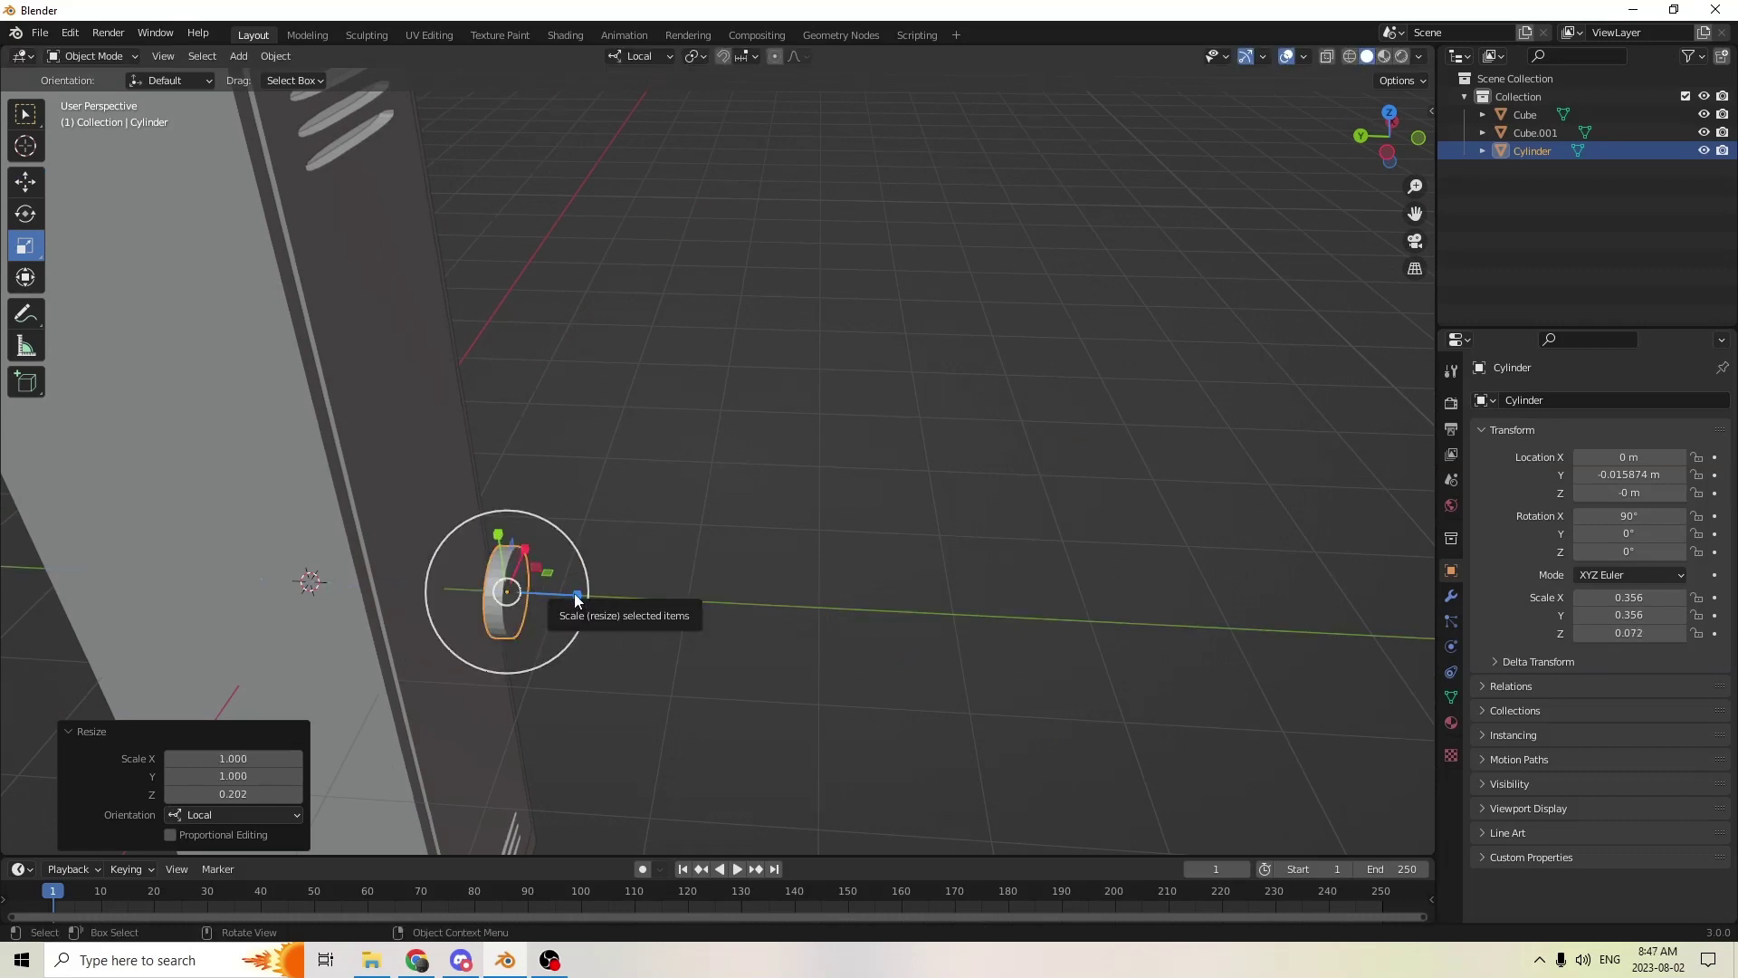
pyautogui.click(70, 34)
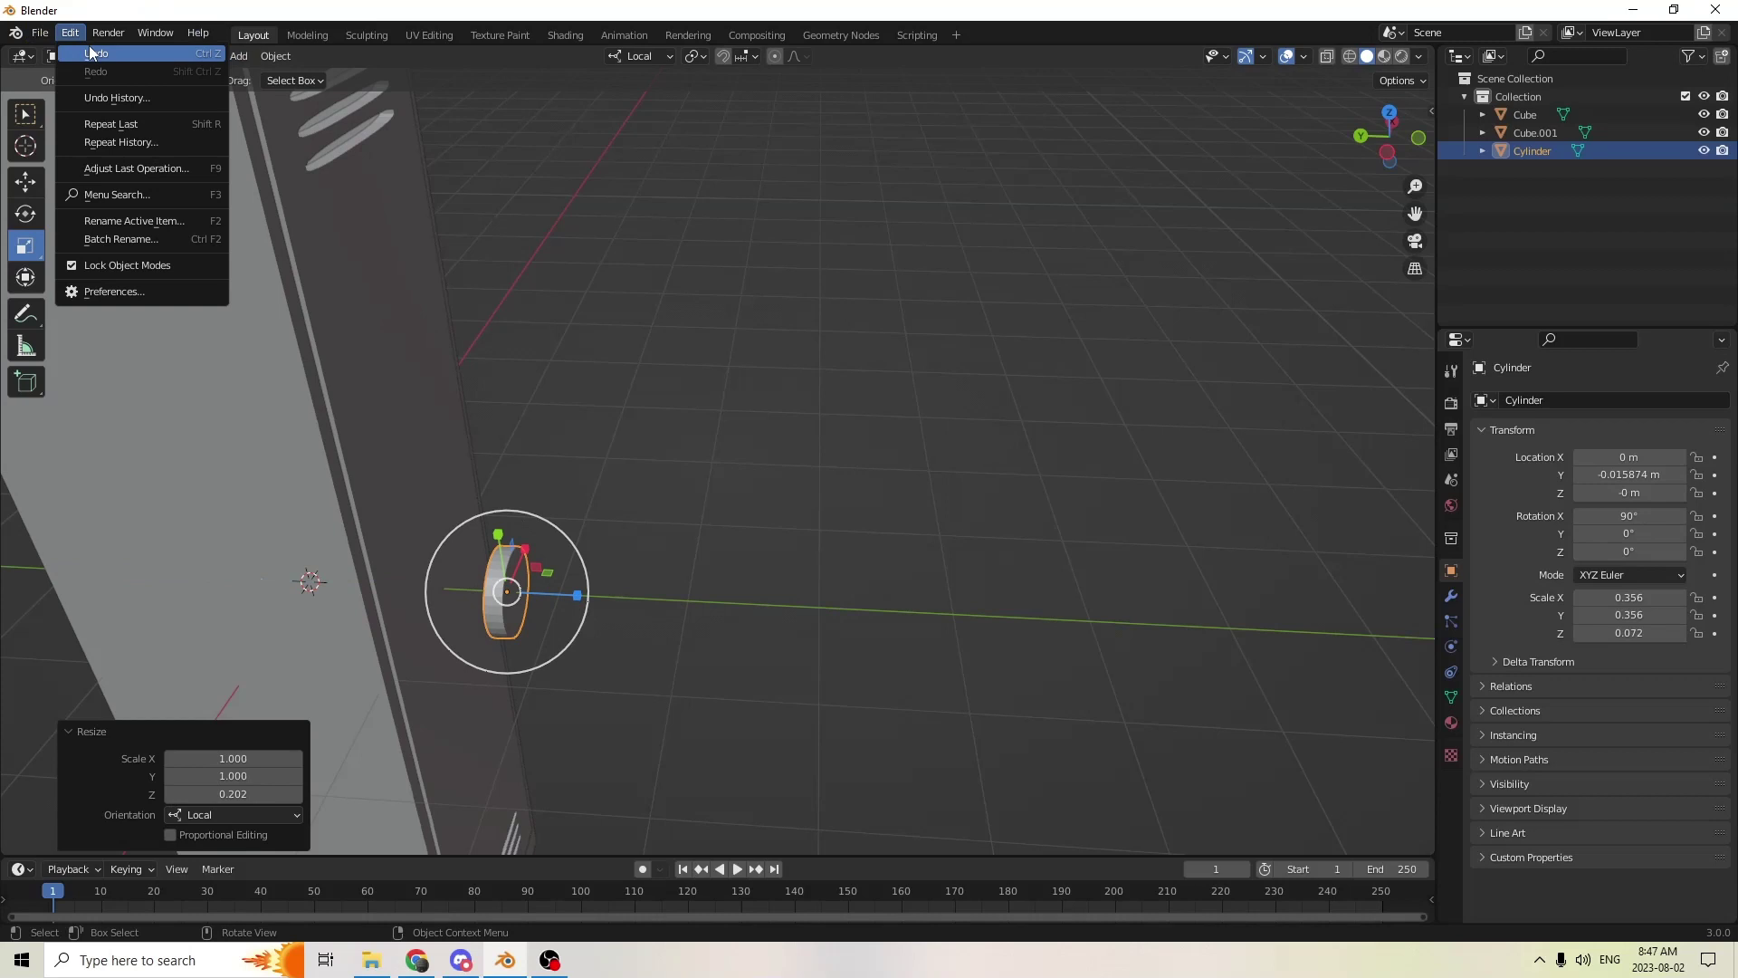
pyautogui.click(89, 52)
pyautogui.moveTo(577, 592); pyautogui.dragTo(531, 597)
pyautogui.moveTo(792, 603); pyautogui.dragTo(853, 617, button='middle')
# - Scale the disc uniformly down to 0.314 × 0.314 × 0.045
pyautogui.press('s')
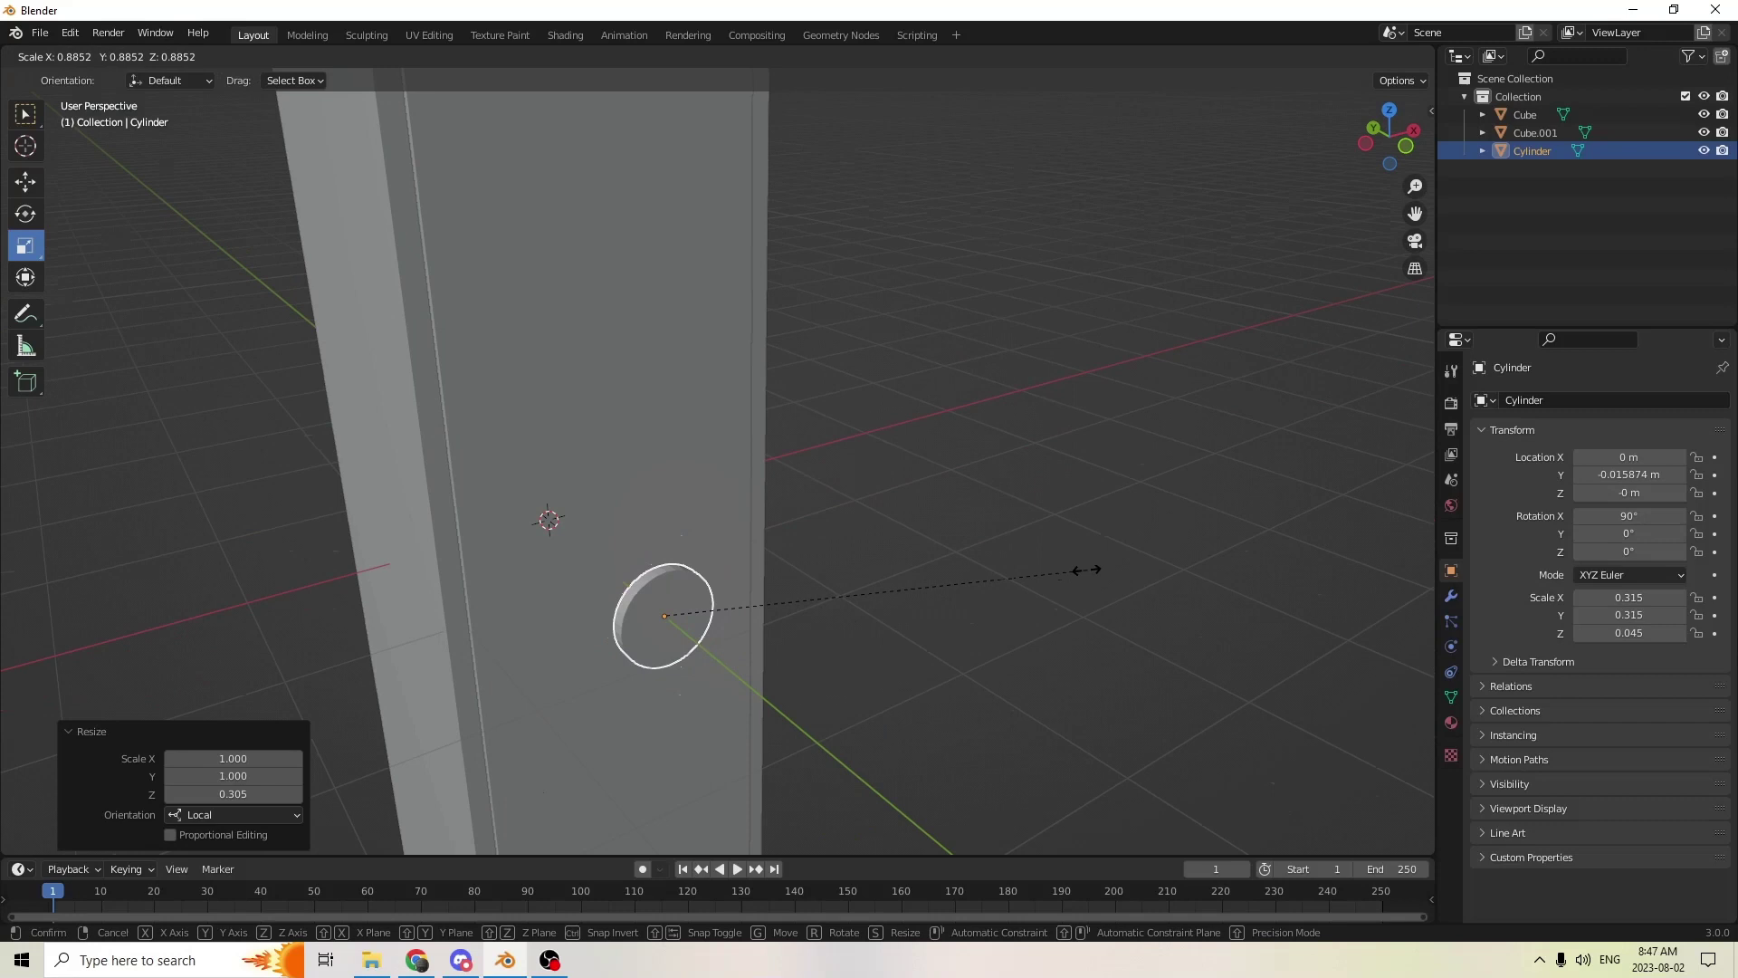
pyautogui.click(1138, 579)
pyautogui.moveTo(1138, 580); pyautogui.dragTo(942, 259, button='middle')
# - Push the disc along its own axis until it sits against the door face
pyautogui.click(25, 182)
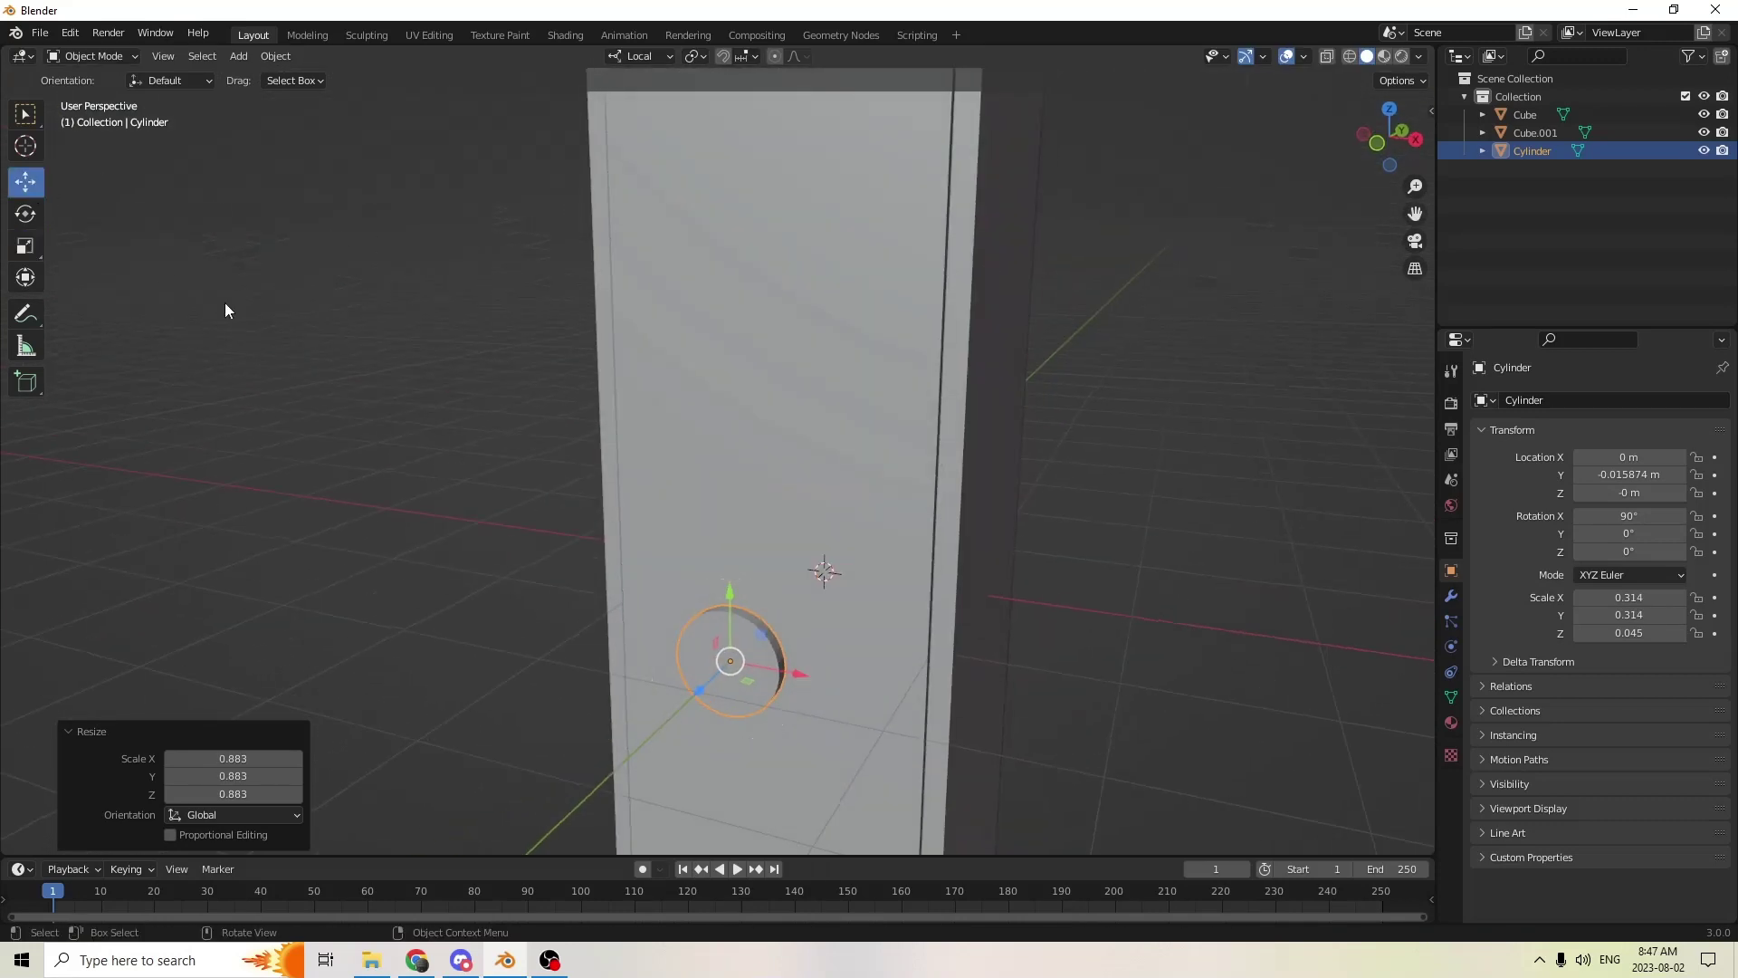
pyautogui.moveTo(692, 684); pyautogui.dragTo(735, 661)
pyautogui.moveTo(735, 661); pyautogui.dragTo(1264, 364, button='middle')
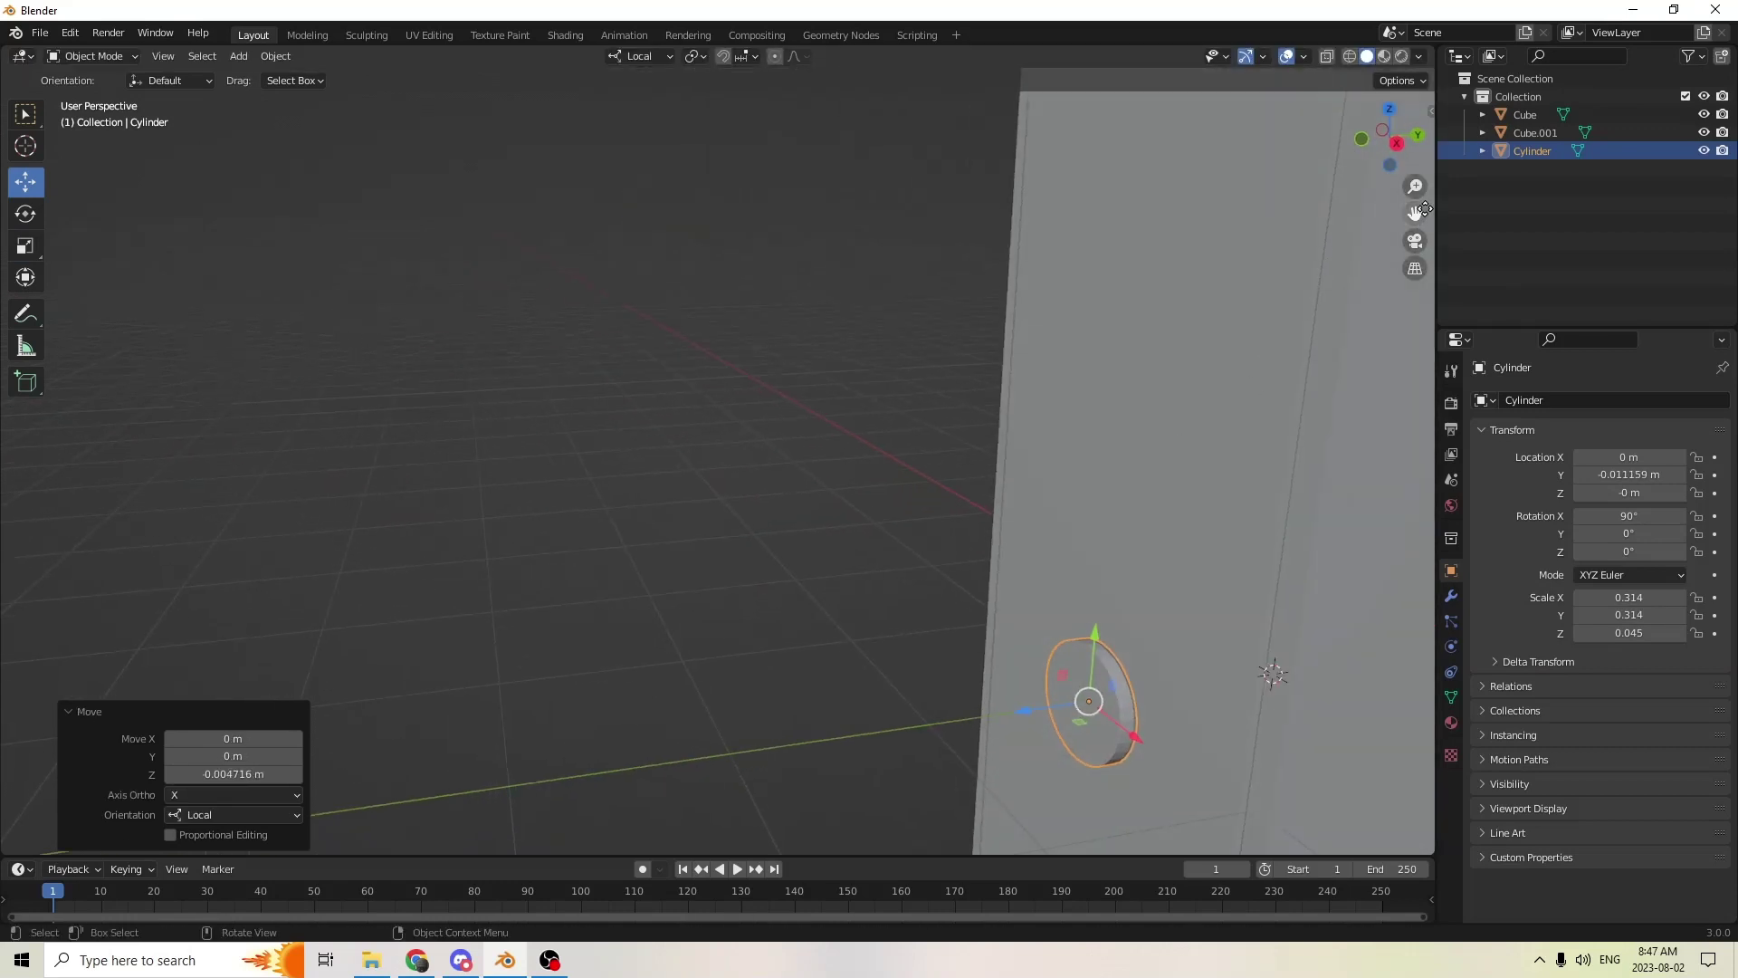
pyautogui.moveTo(1415, 212); pyautogui.dragTo(1128, 426)
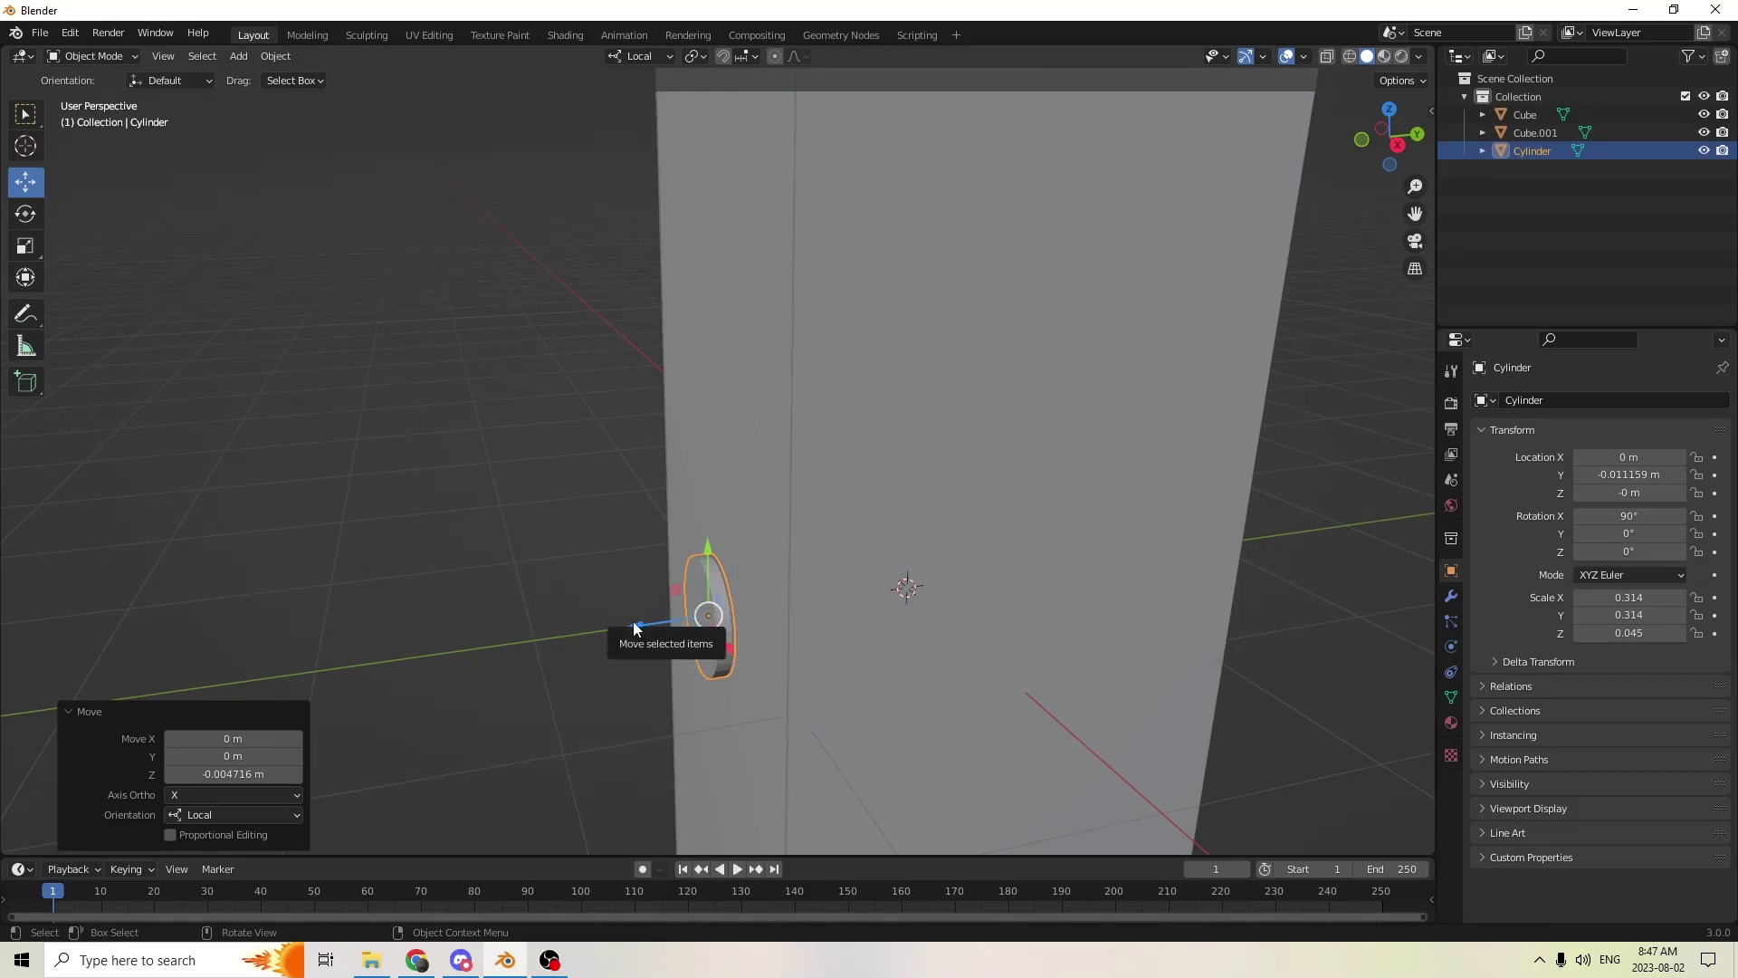
pyautogui.moveTo(633, 621); pyautogui.dragTo(629, 623)
pyautogui.moveTo(676, 585); pyautogui.dragTo(639, 652, button='middle')
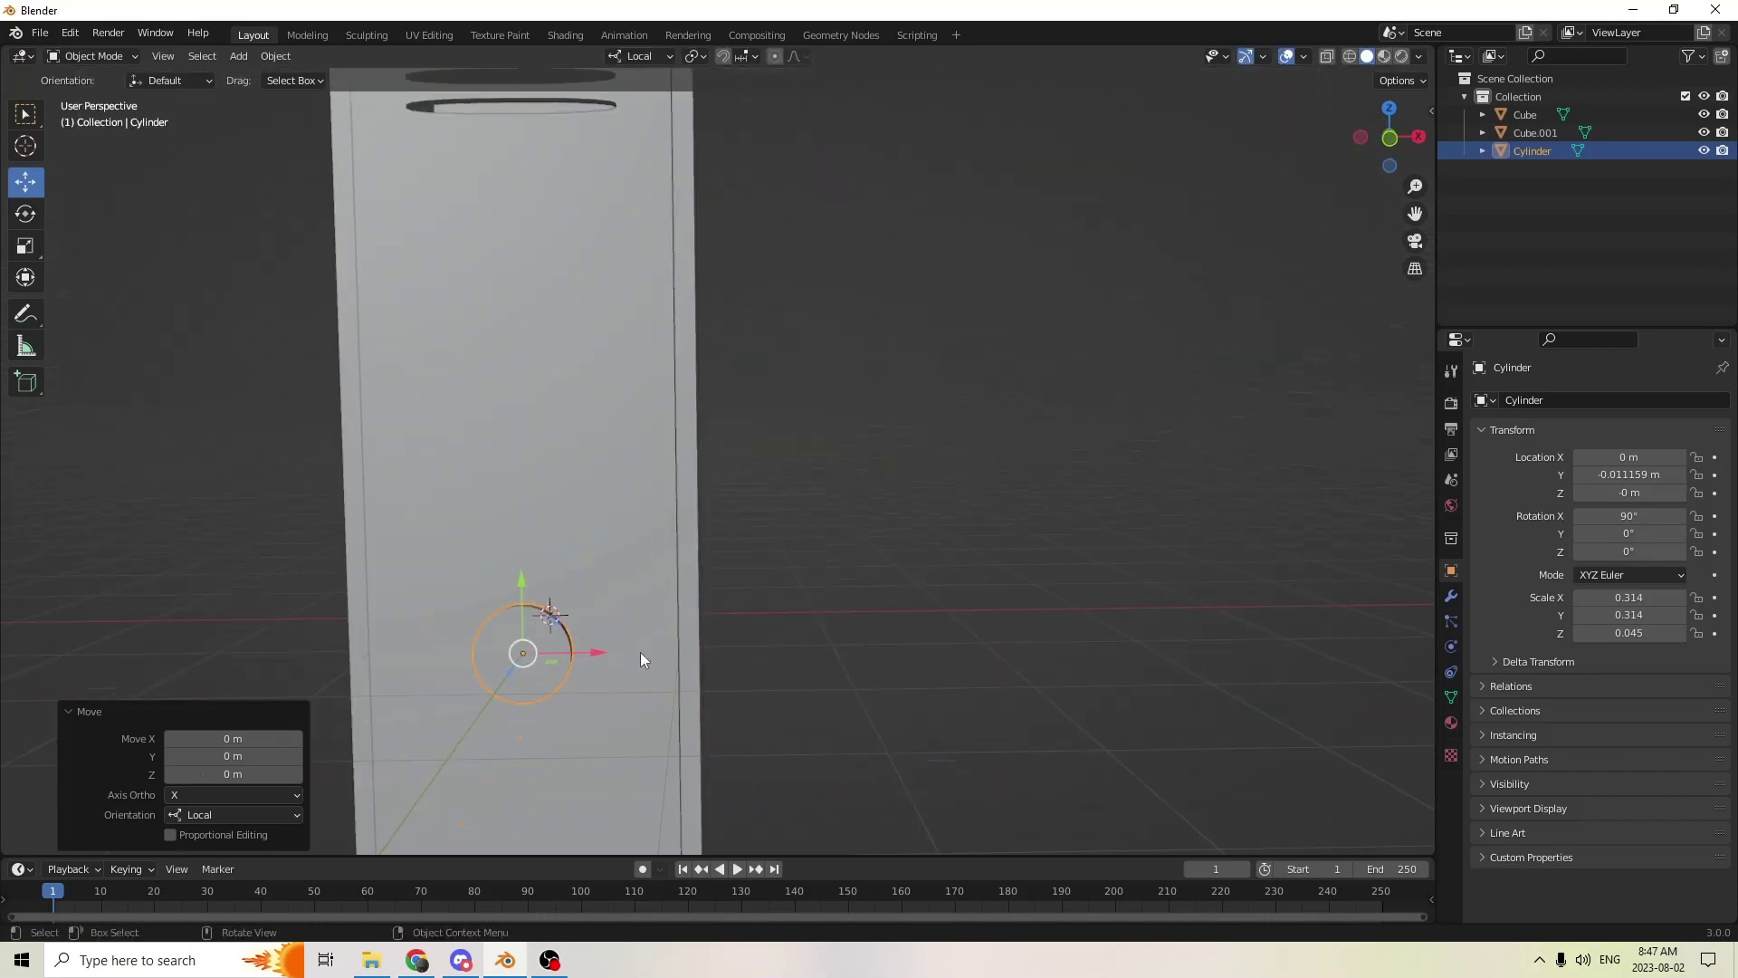
# - Slide the disc 0.00546 m sideways along X
pyautogui.moveTo(599, 648); pyautogui.dragTo(681, 659)
pyautogui.moveTo(682, 659); pyautogui.dragTo(342, 648, button='middle')
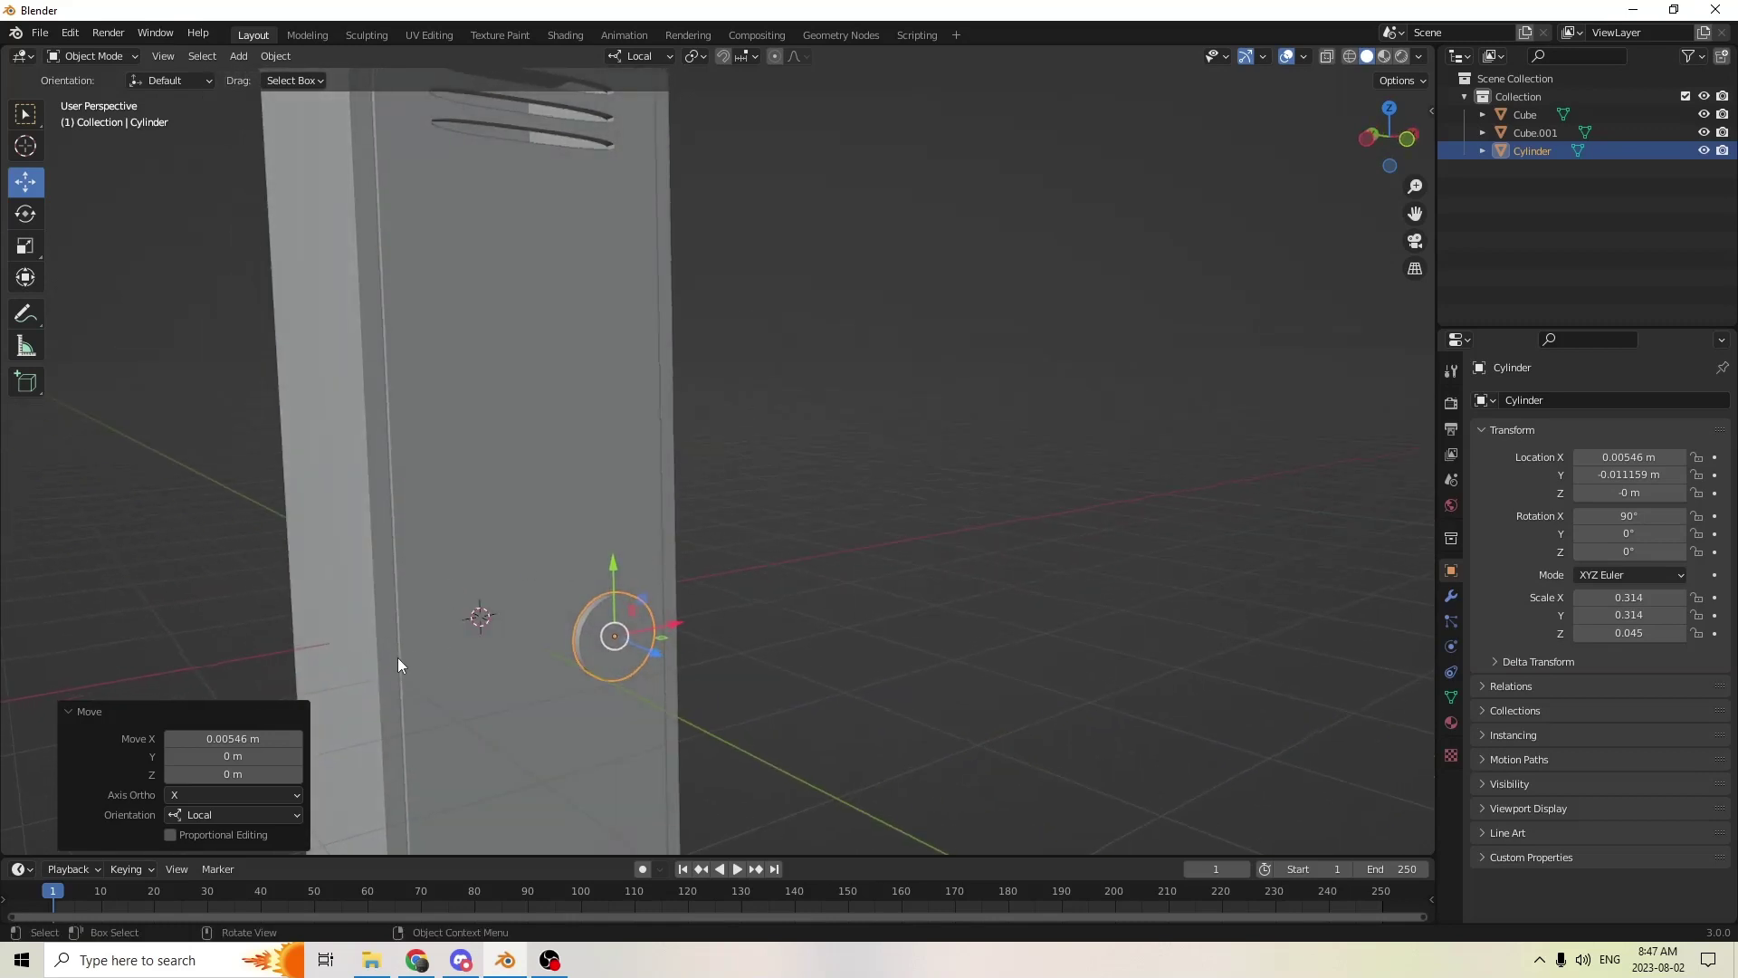
pyautogui.moveTo(622, 646); pyautogui.dragTo(866, 639, button='middle')
# - Duplicate the disc as Cylinder.001, slide the copy outward and shrink it
pyautogui.hotkey('shift', 'd')
pyautogui.rightClick(840, 652)
pyautogui.moveTo(709, 718); pyautogui.dragTo(793, 710)
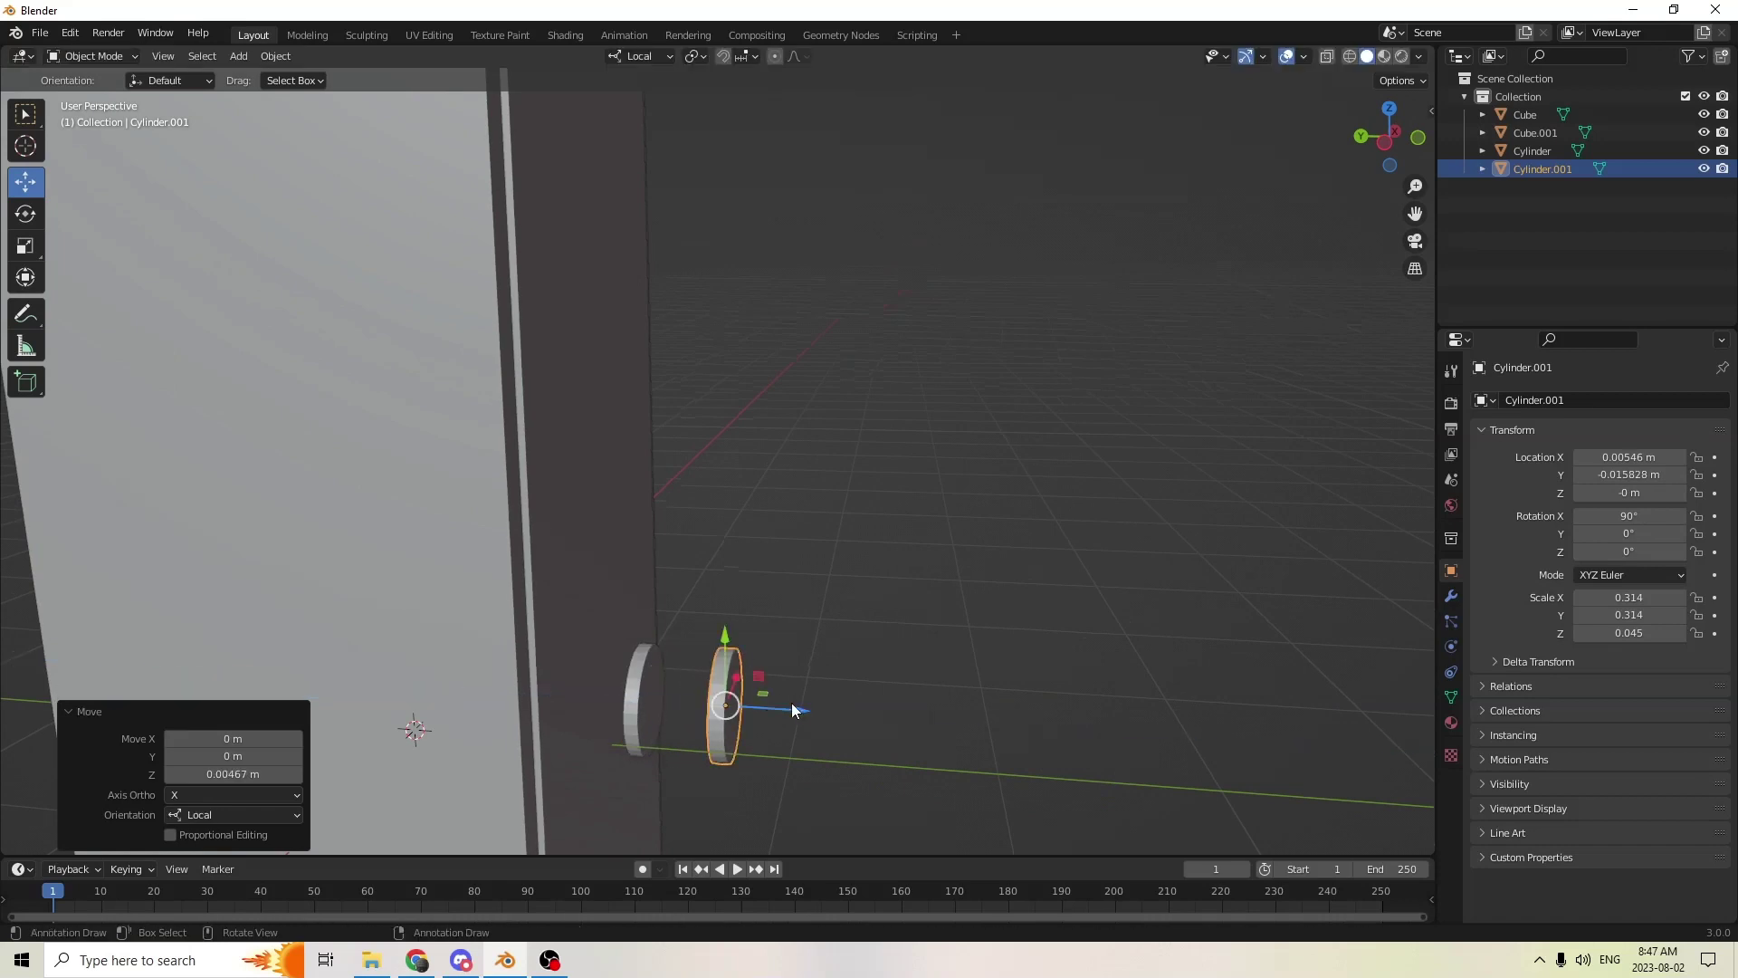
pyautogui.moveTo(1065, 551); pyautogui.dragTo(1087, 700, button='middle')
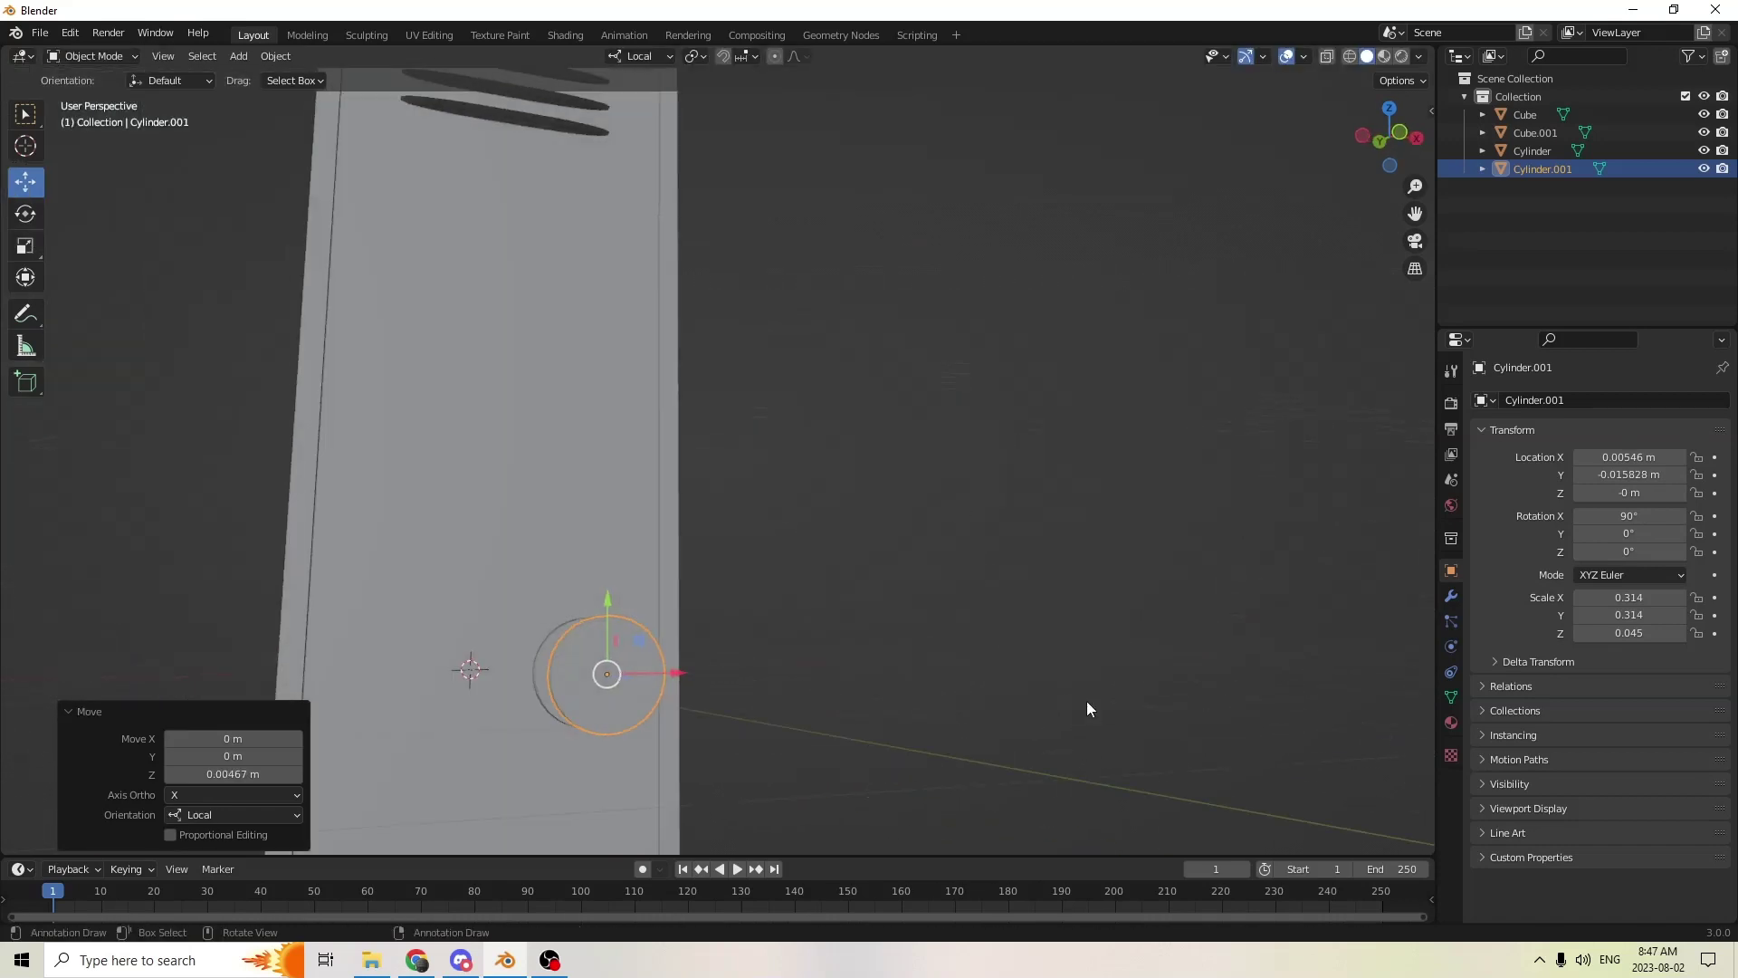
pyautogui.press('s')
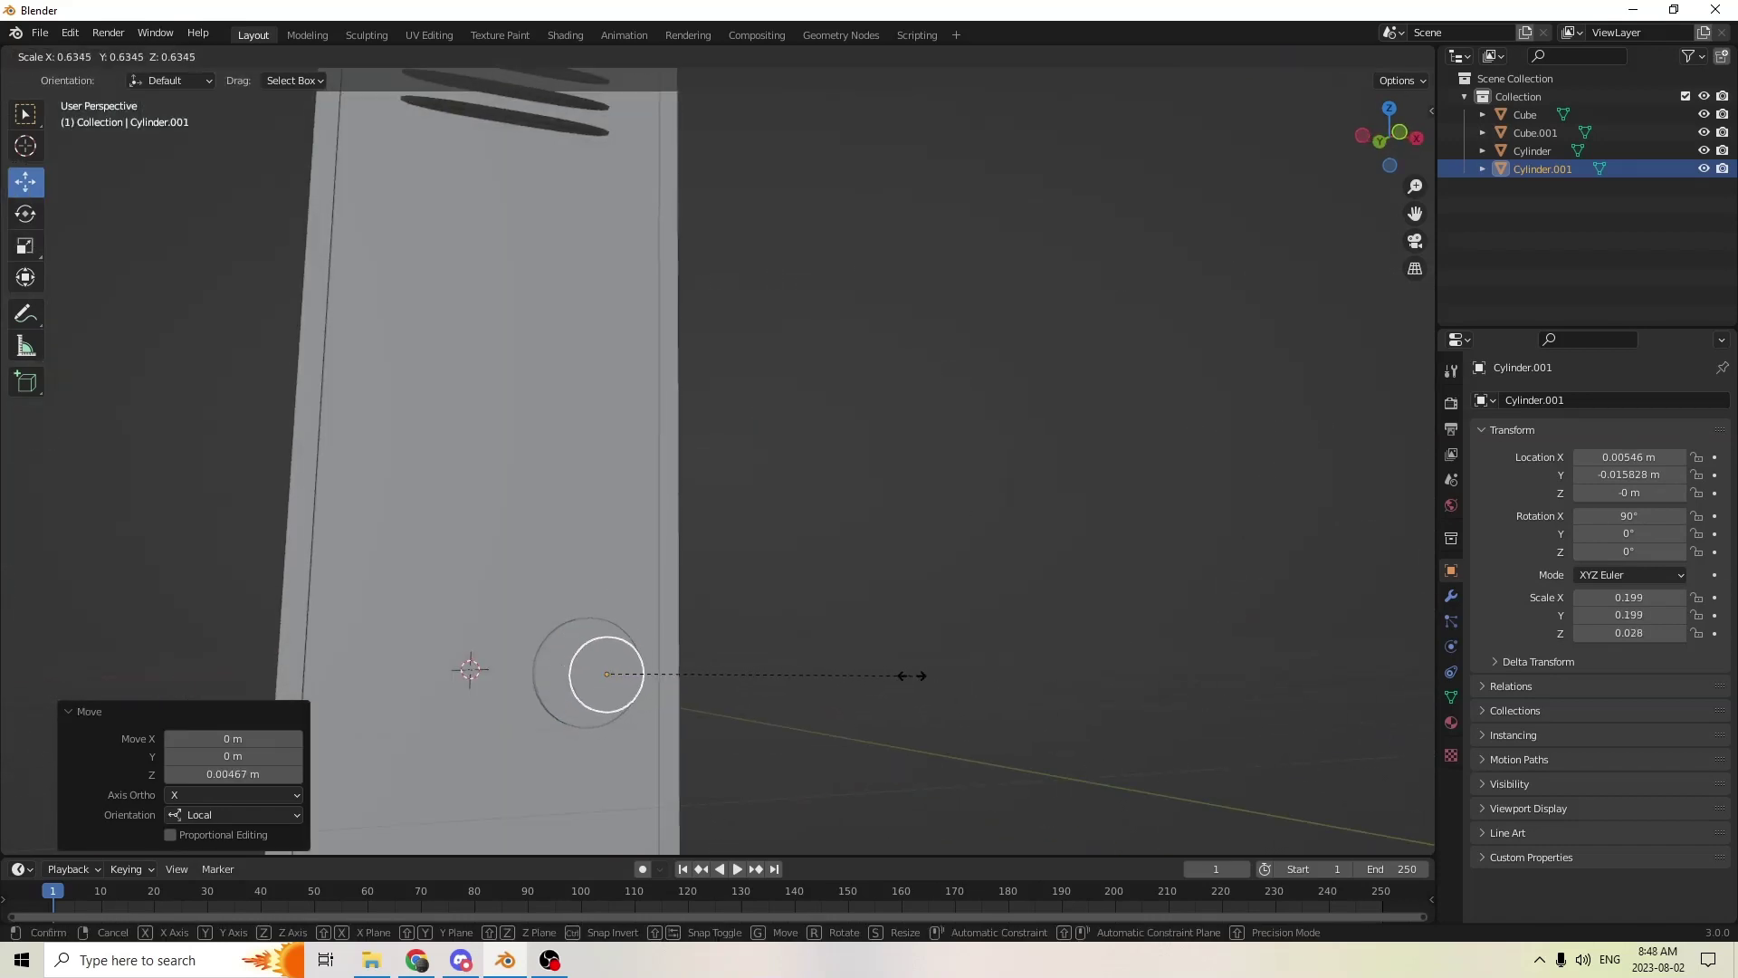
pyautogui.click(912, 679)
pyautogui.moveTo(822, 666); pyautogui.dragTo(961, 708, button='middle')
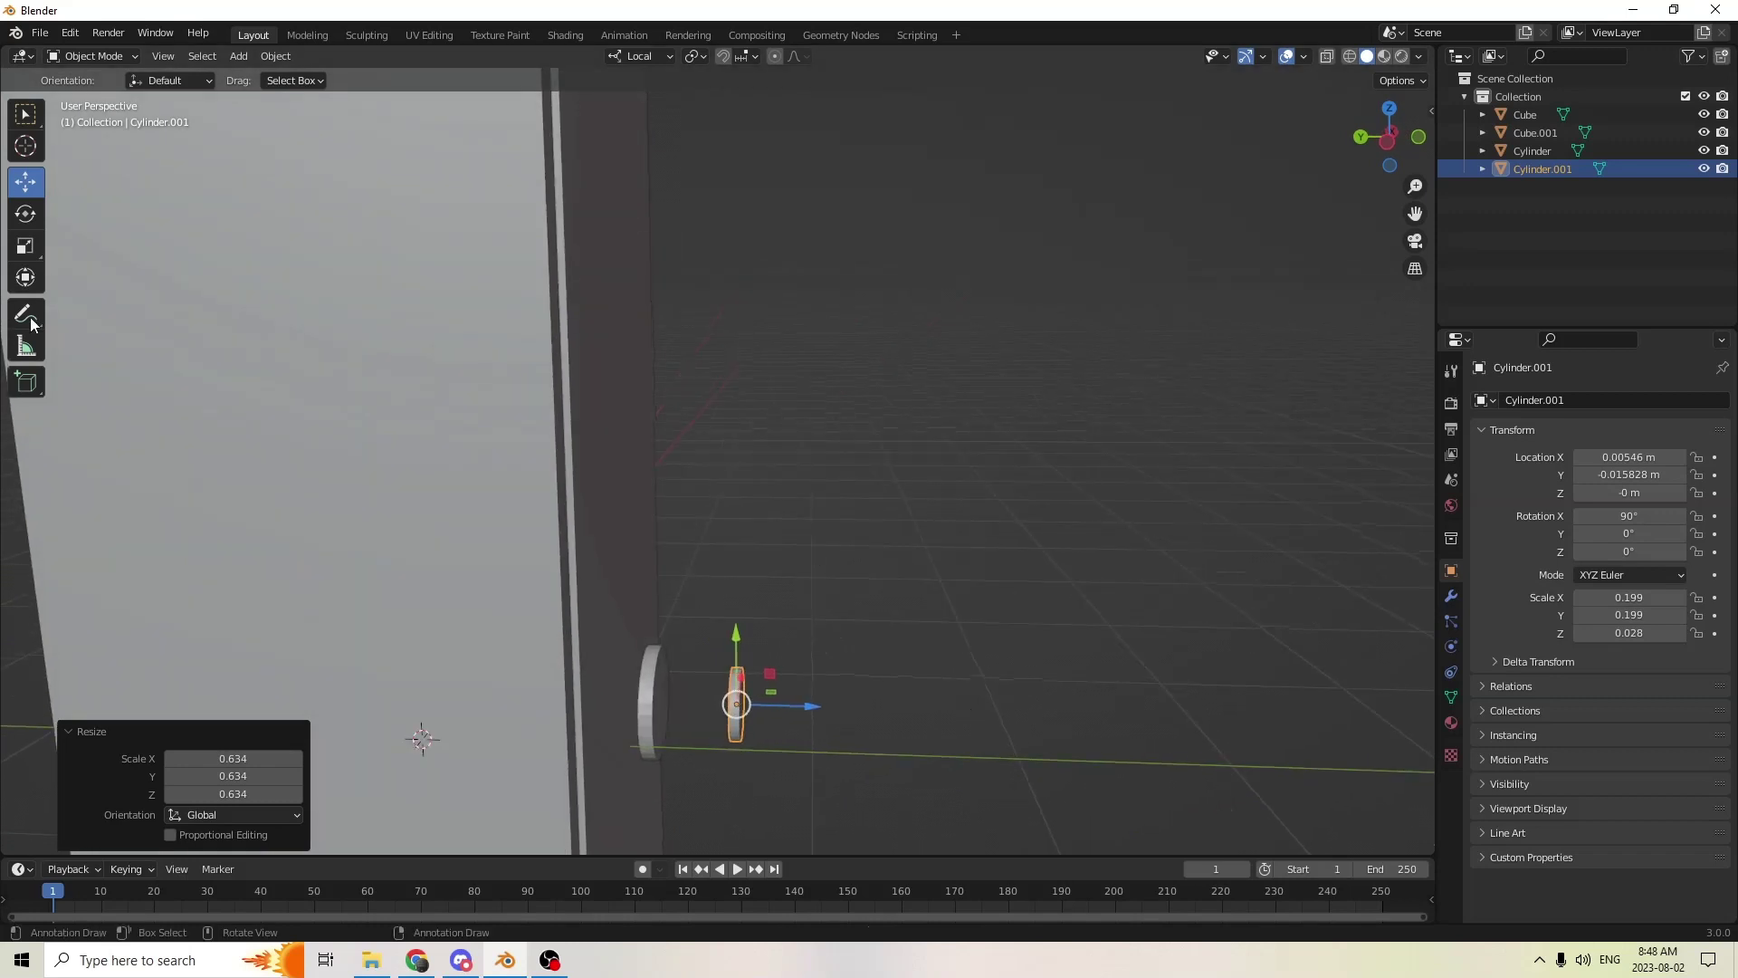
# - Stretch the copy along Z into a longer knob scaled 0.199 × 0.199 × 0.158
pyautogui.click(26, 245)
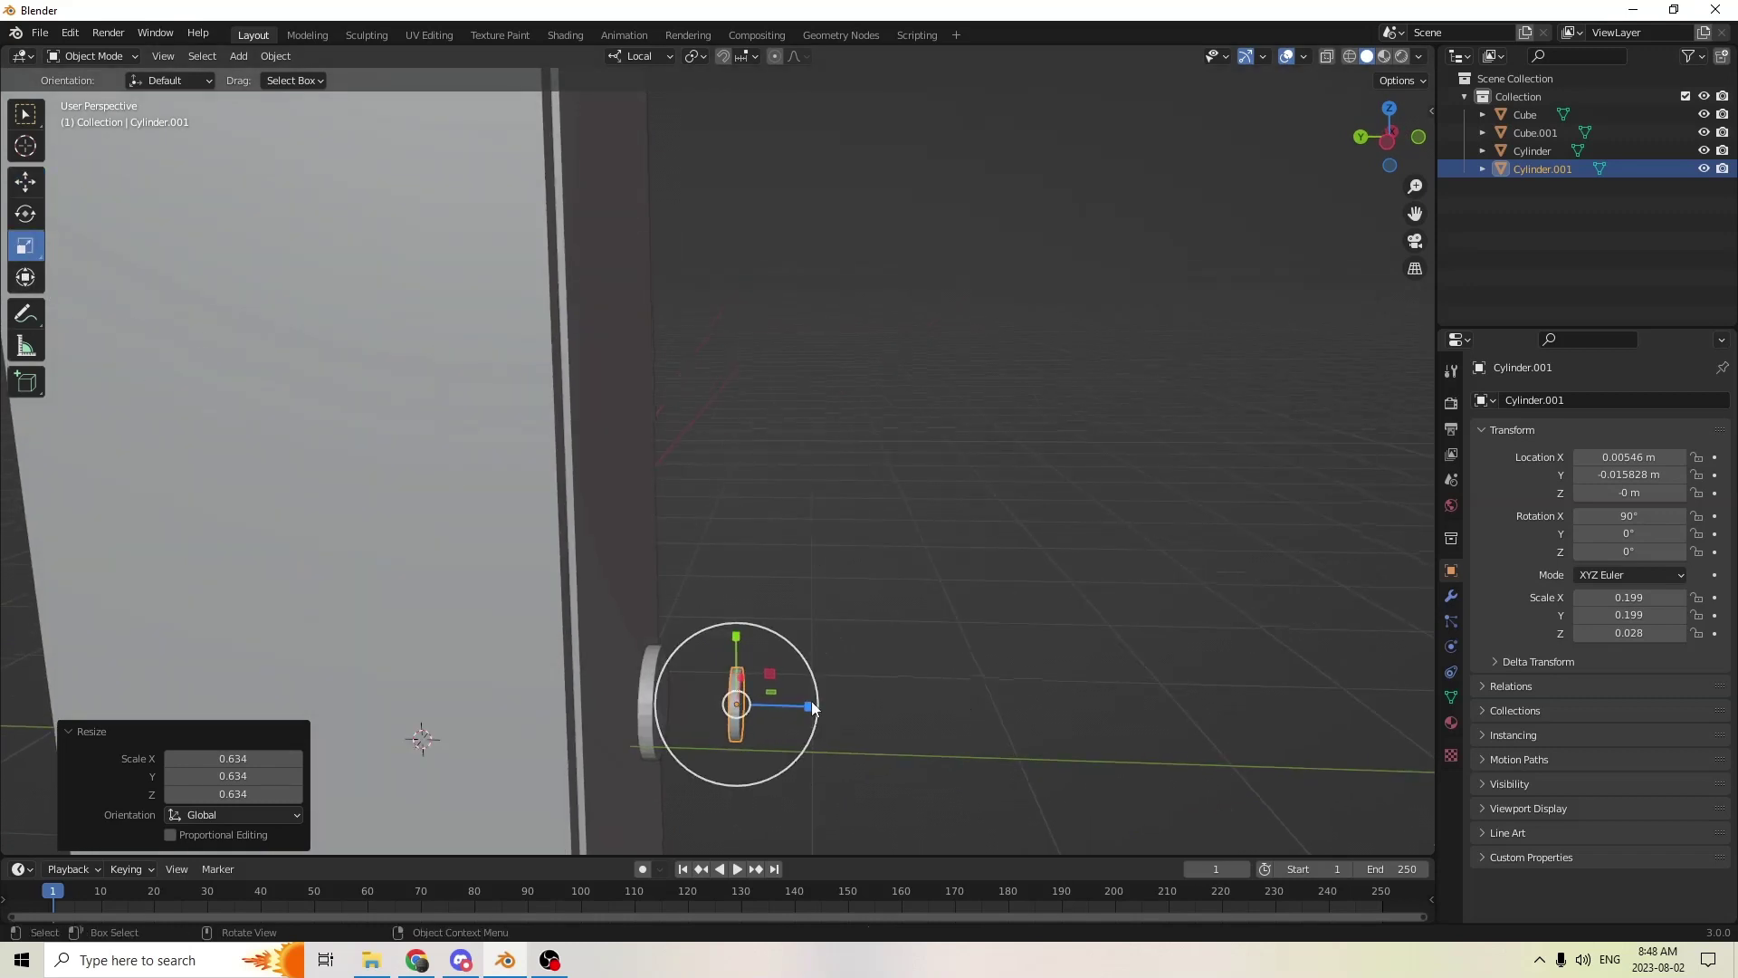
pyautogui.moveTo(809, 705); pyautogui.dragTo(987, 710)
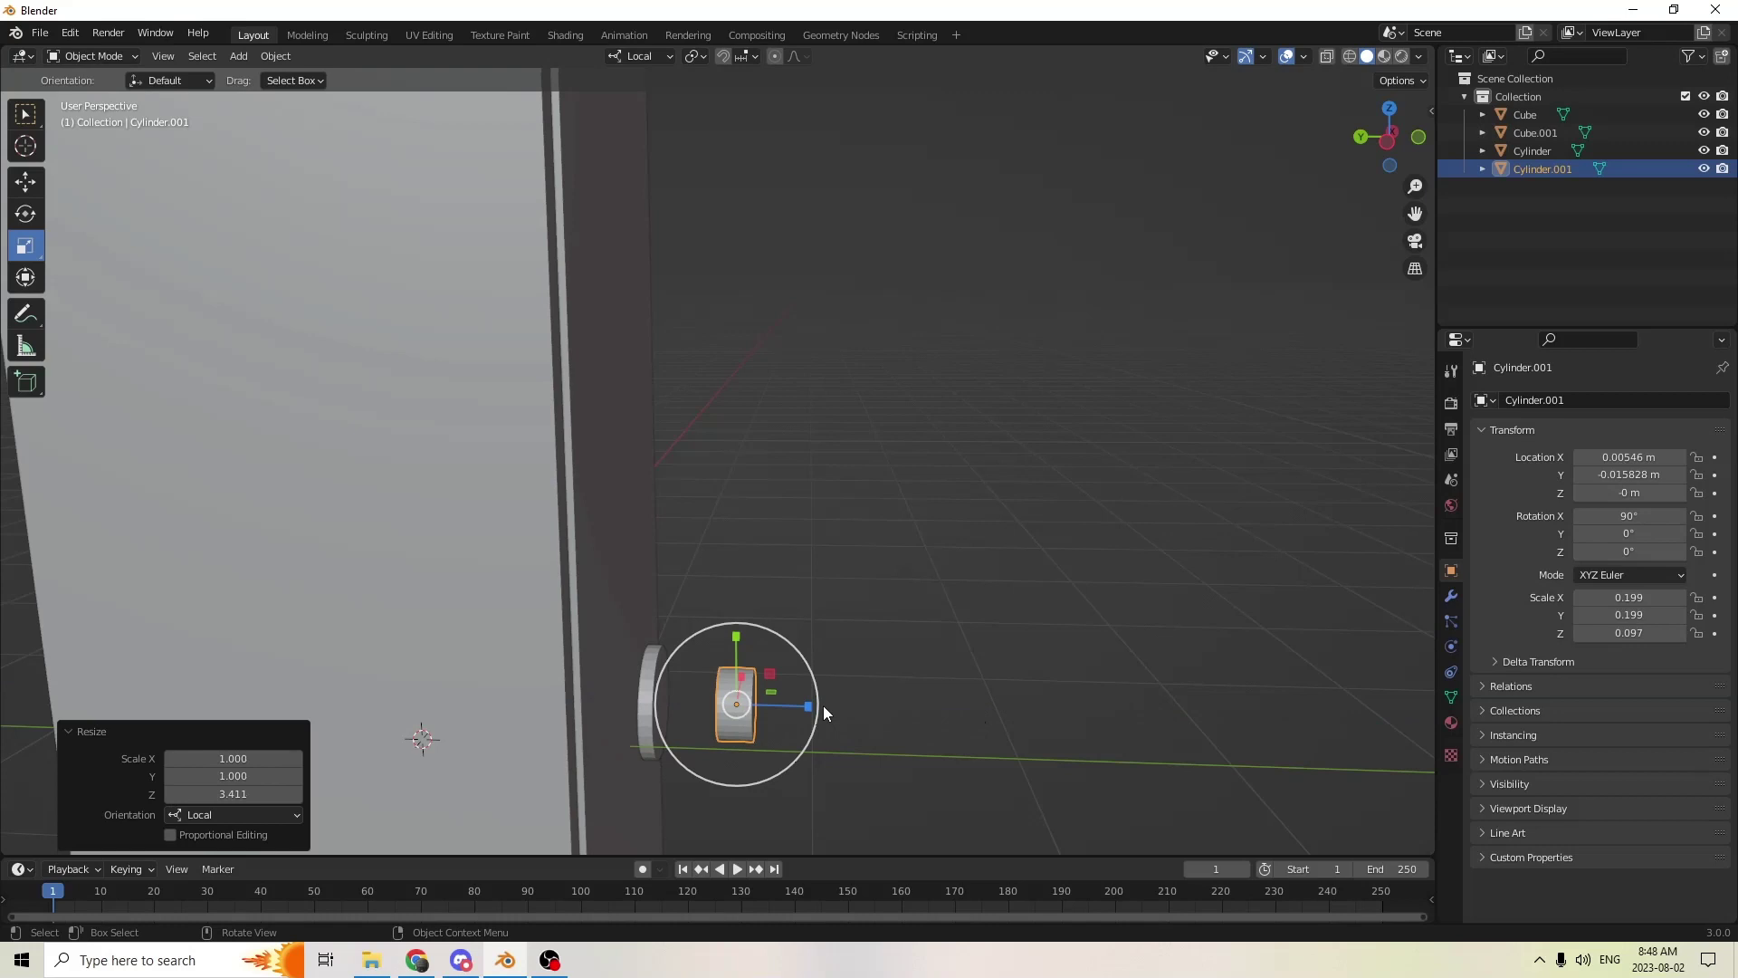
pyautogui.moveTo(801, 704); pyautogui.dragTo(842, 706)
pyautogui.moveTo(811, 703); pyautogui.dragTo(209, 122, button='middle')
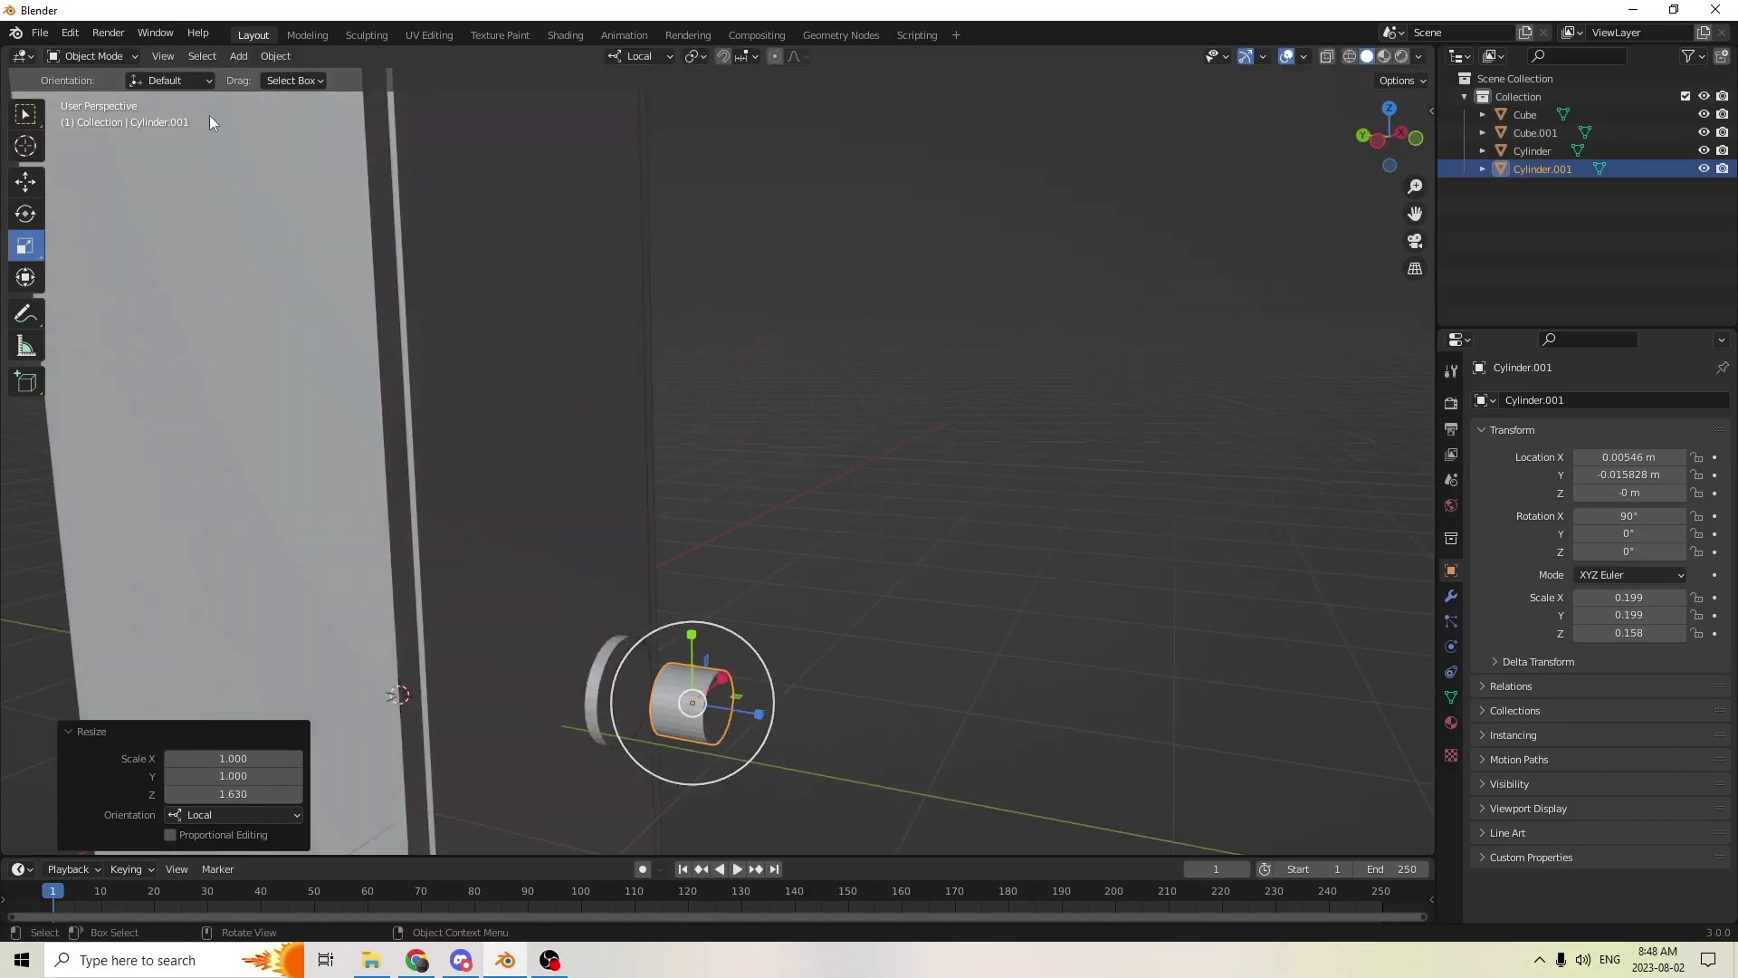
# - Move the knob 0.002718 m back toward the door and enter Edit Mode with nothing selected
pyautogui.click(28, 181)
pyautogui.moveTo(471, 353); pyautogui.dragTo(525, 321, button='middle')
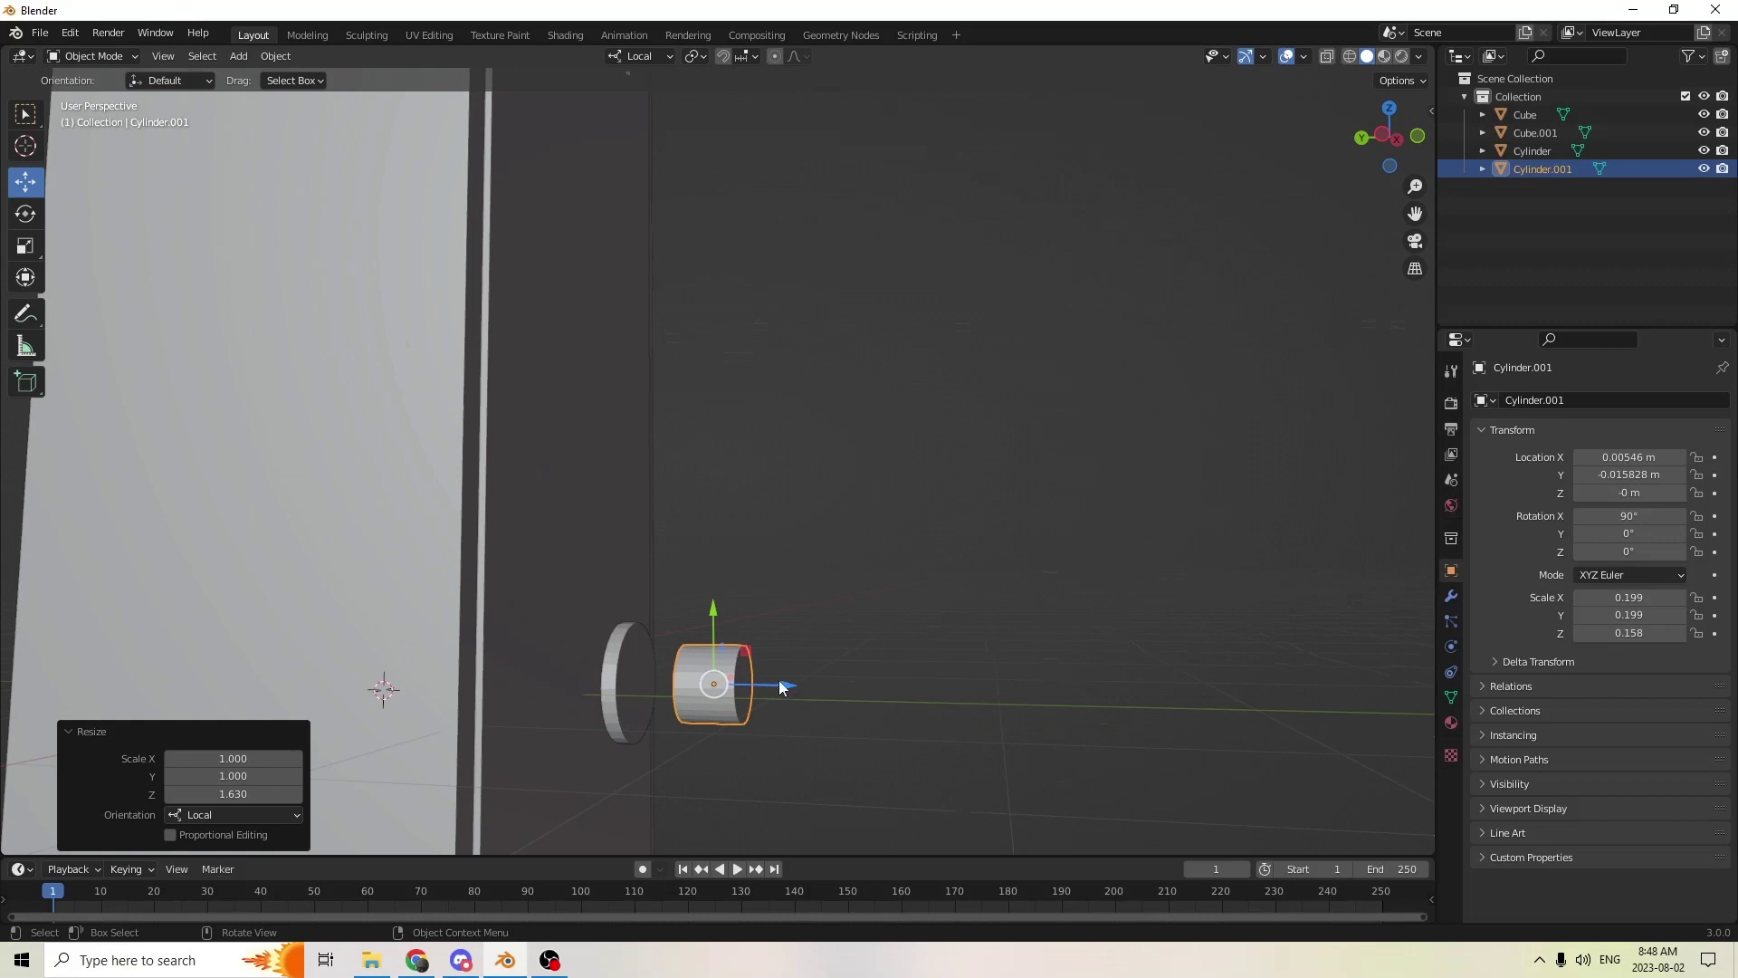
pyautogui.moveTo(781, 687); pyautogui.dragTo(725, 673)
pyautogui.moveTo(725, 672); pyautogui.dragTo(573, 679, button='middle')
pyautogui.press('Tab')
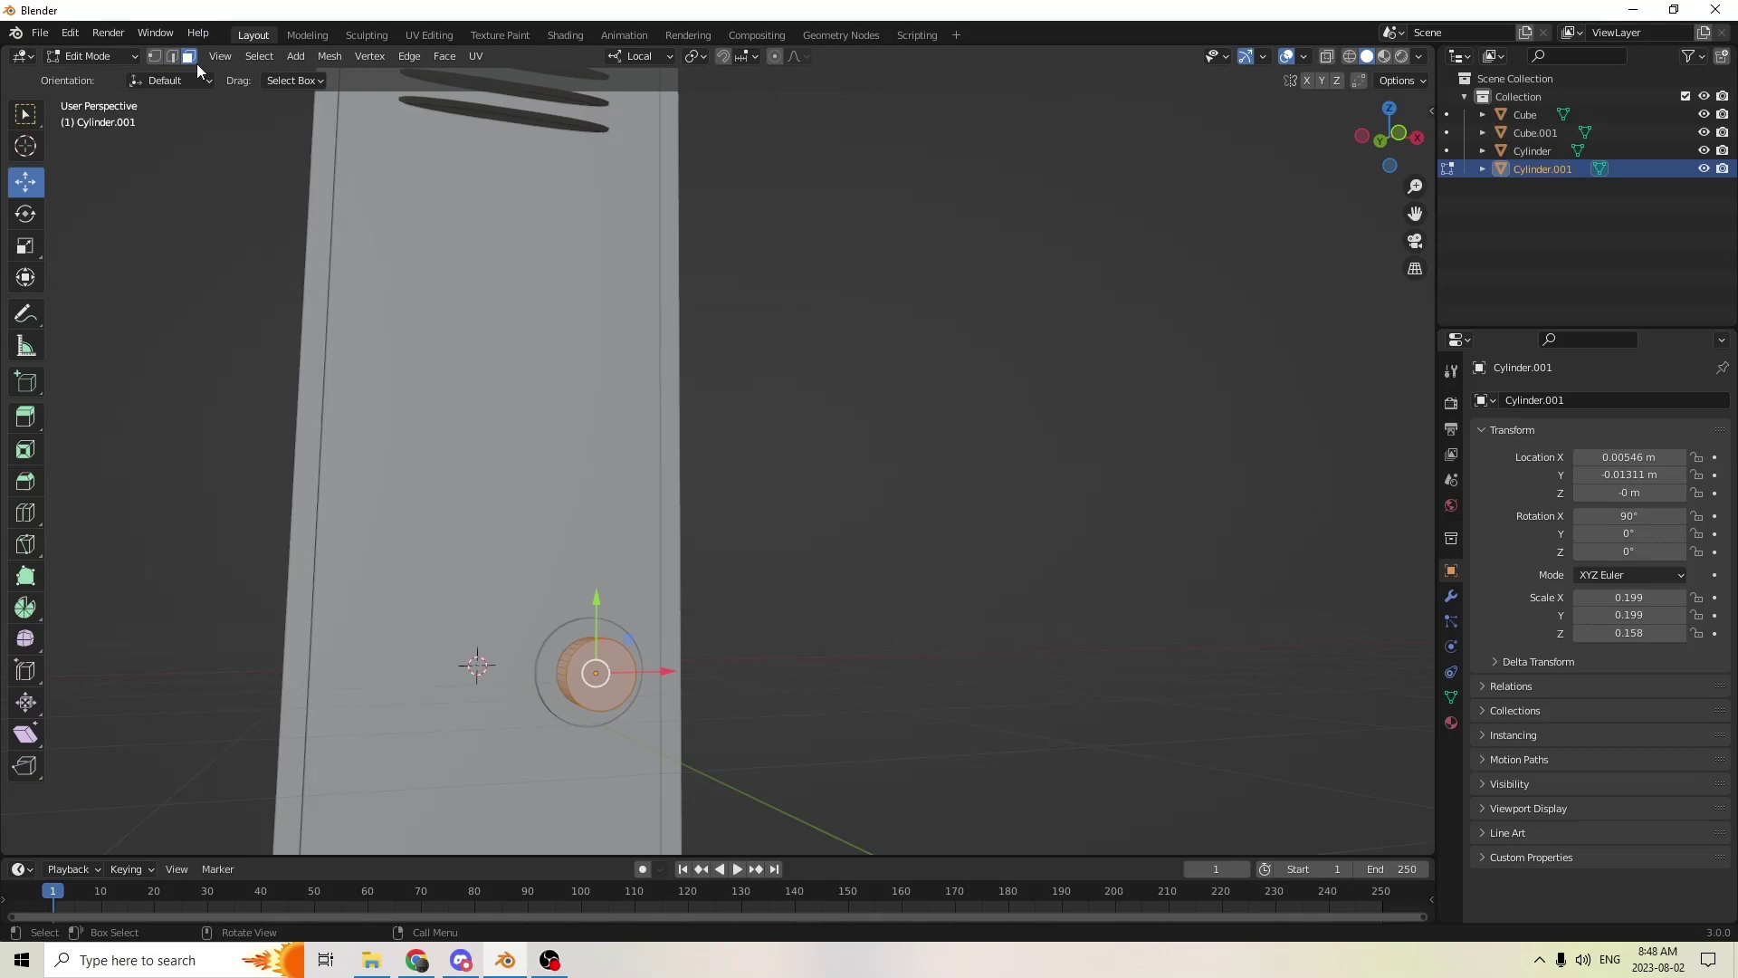
pyautogui.click(850, 408)
pyautogui.moveTo(851, 408); pyautogui.dragTo(854, 487, button='middle')
# - Shrink the knob's outer end face and move it along Z to taper the knob
pyautogui.click(654, 693)
pyautogui.scroll(2, 706, 671)
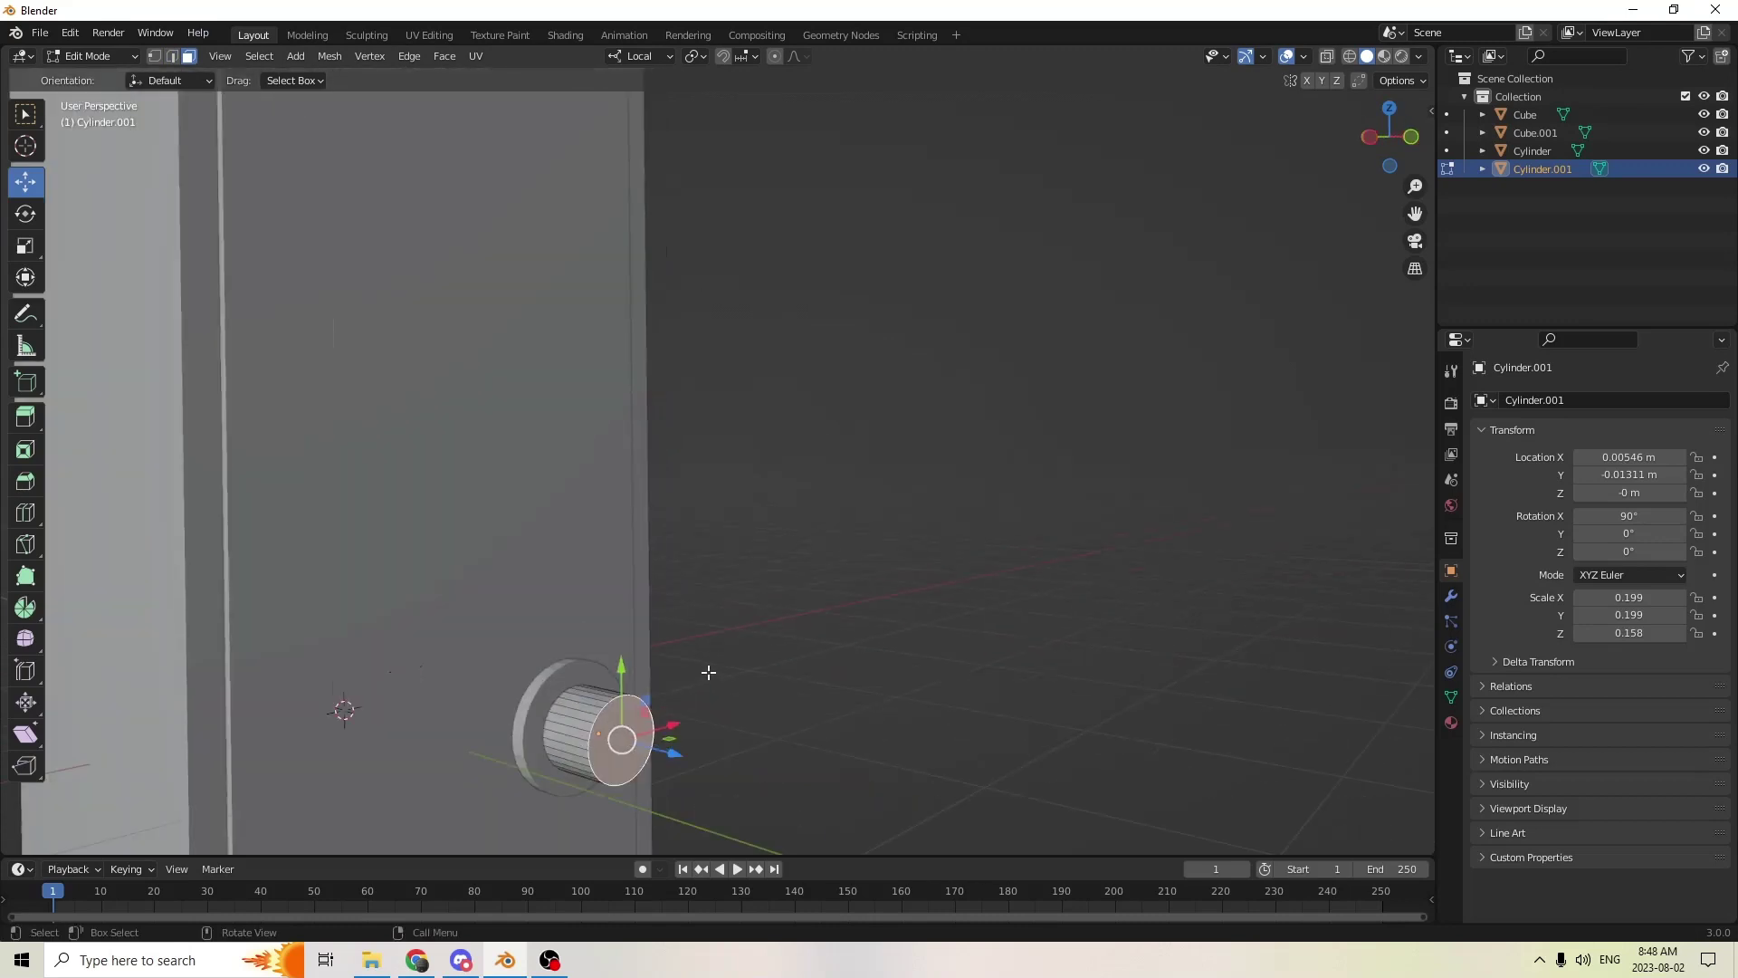
pyautogui.press('s')
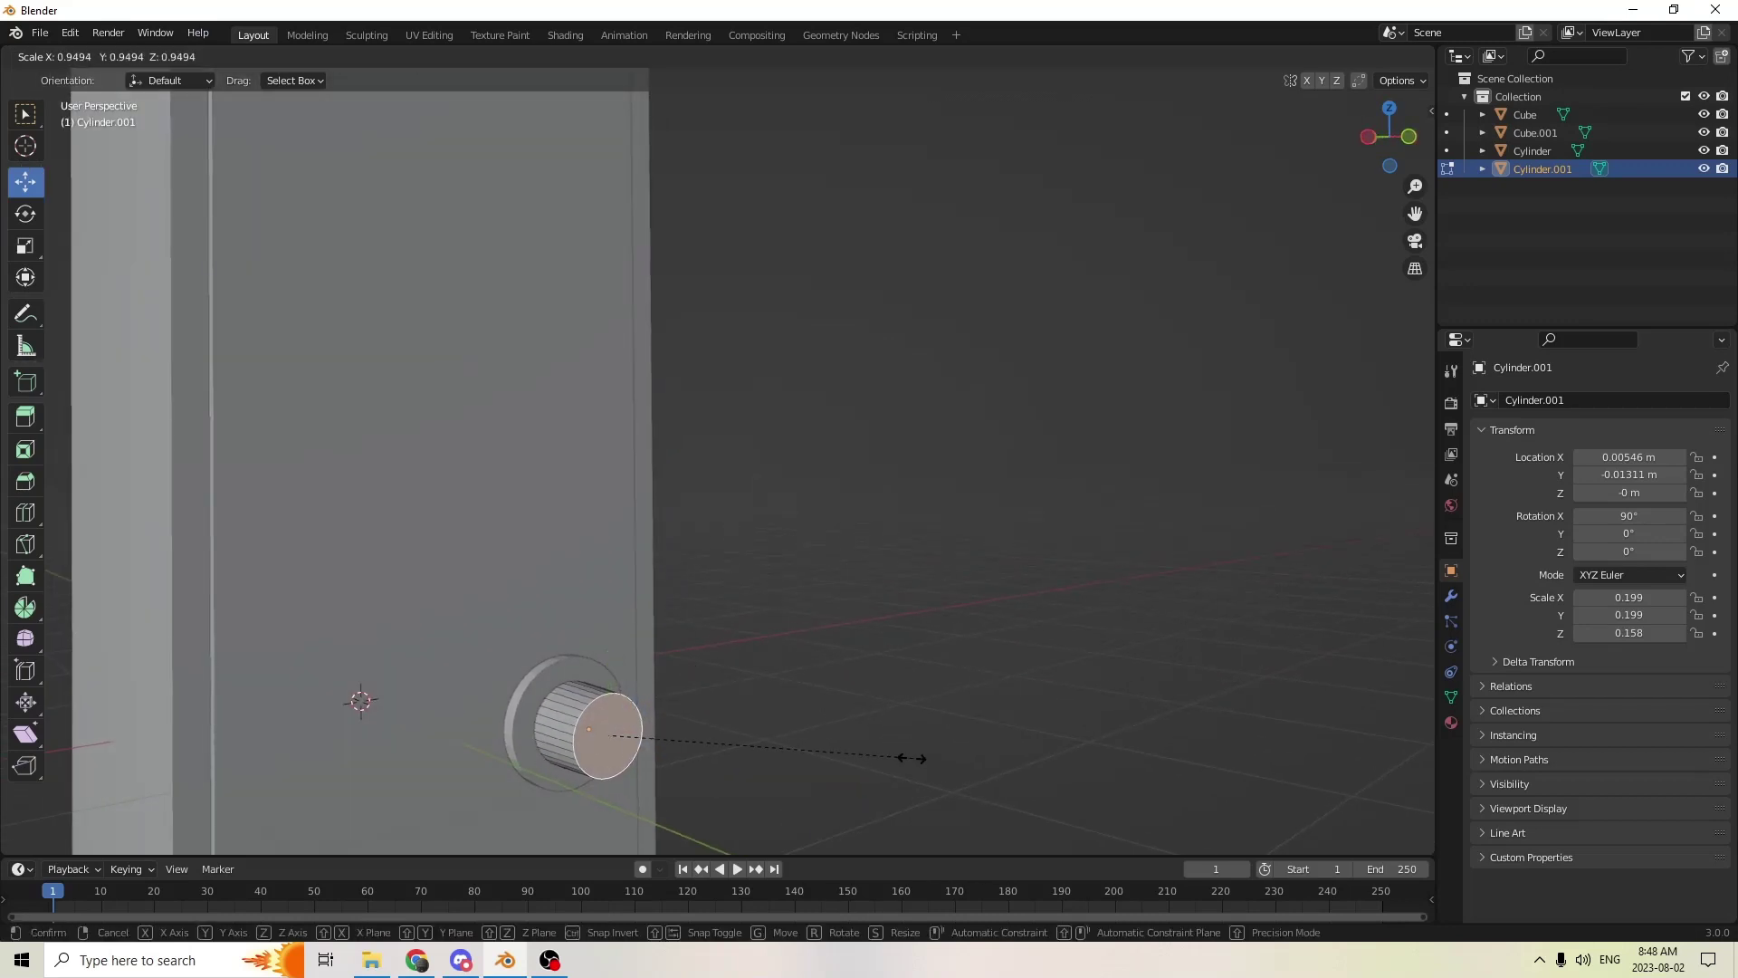
pyautogui.click(844, 753)
pyautogui.moveTo(844, 754)
pyautogui.mouseDown(button='middle')
pyautogui.moveTo(904, 756)
pyautogui.moveTo(858, 748)
pyautogui.mouseUp(button='middle')
pyautogui.moveTo(767, 760); pyautogui.dragTo(749, 760)
pyautogui.moveTo(749, 760); pyautogui.dragTo(682, 712, button='middle')
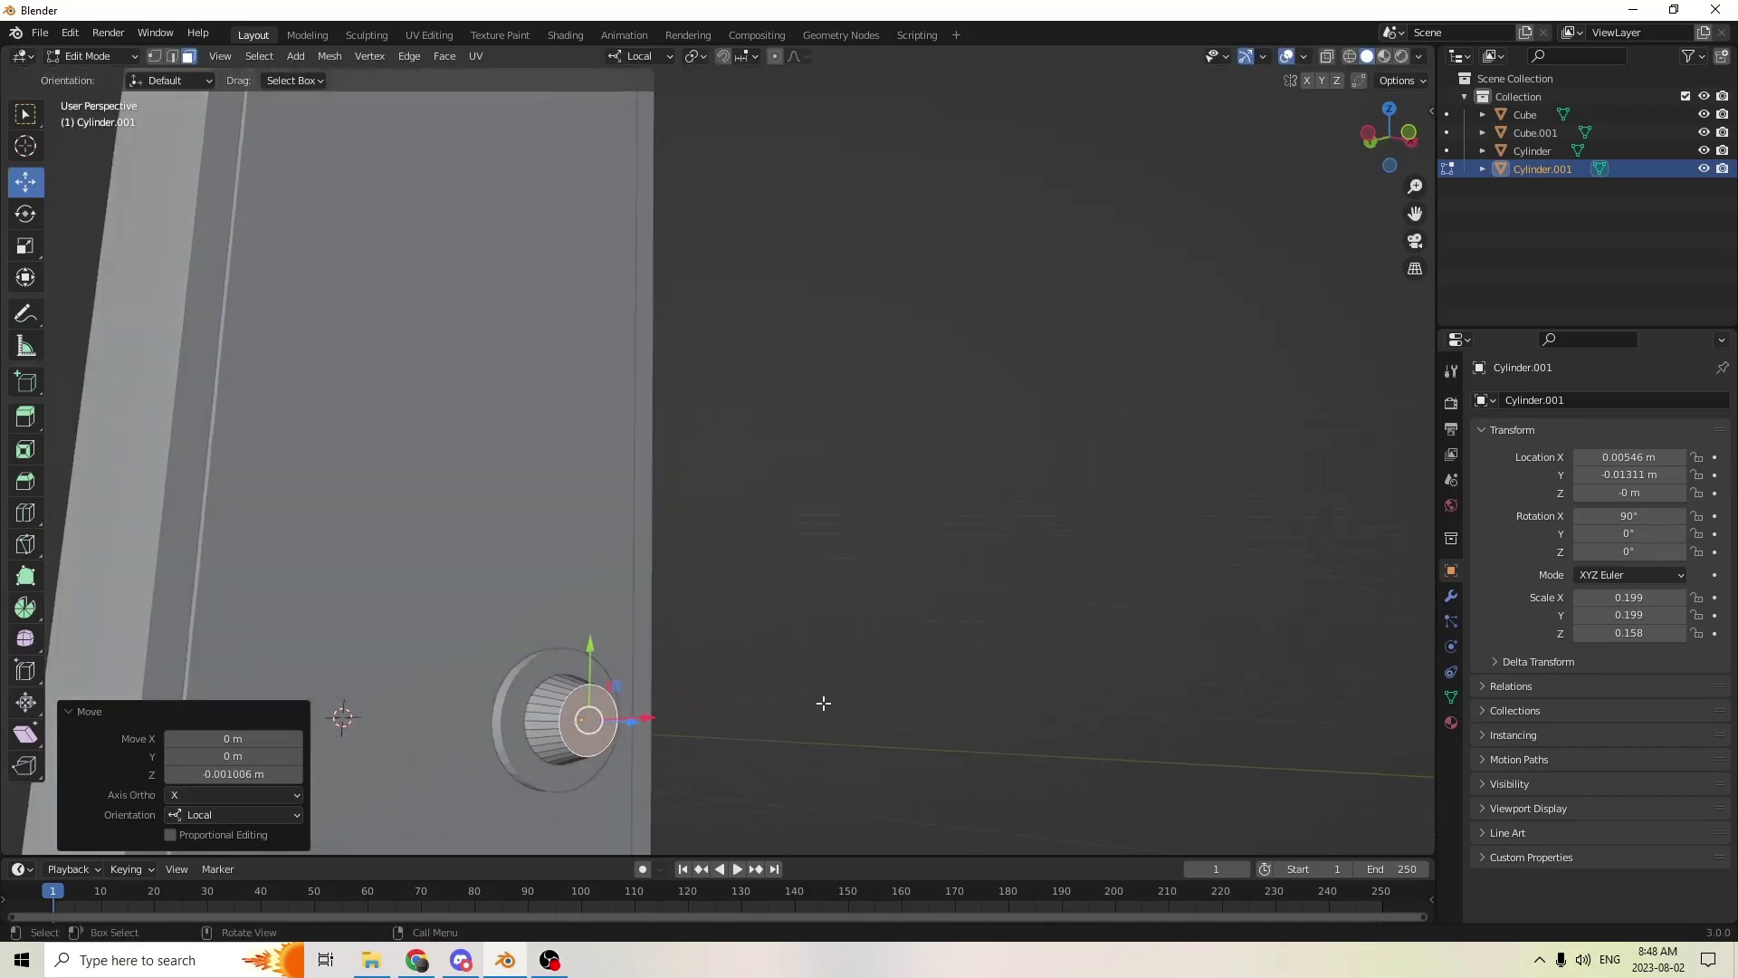
# - Inset the end face by 0.001263 m, extrude it 0.00016 m, and return to Object Mode
pyautogui.press('i')
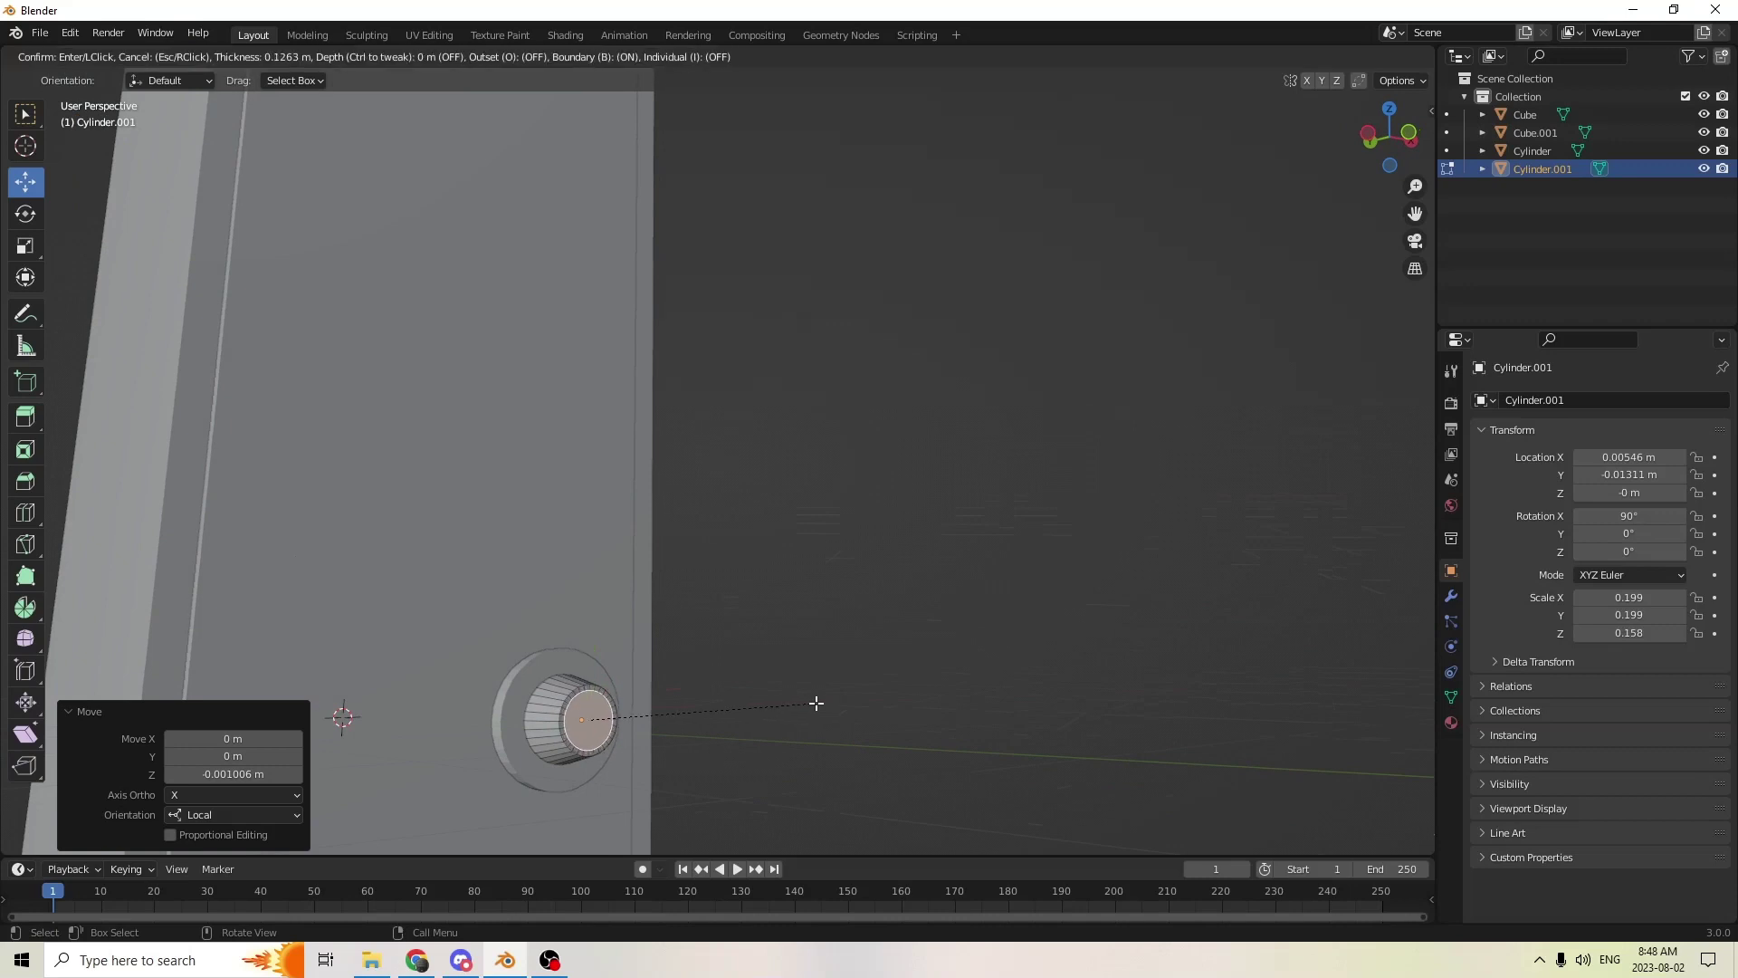
pyautogui.click(815, 704)
pyautogui.moveTo(816, 704); pyautogui.dragTo(751, 722, button='middle')
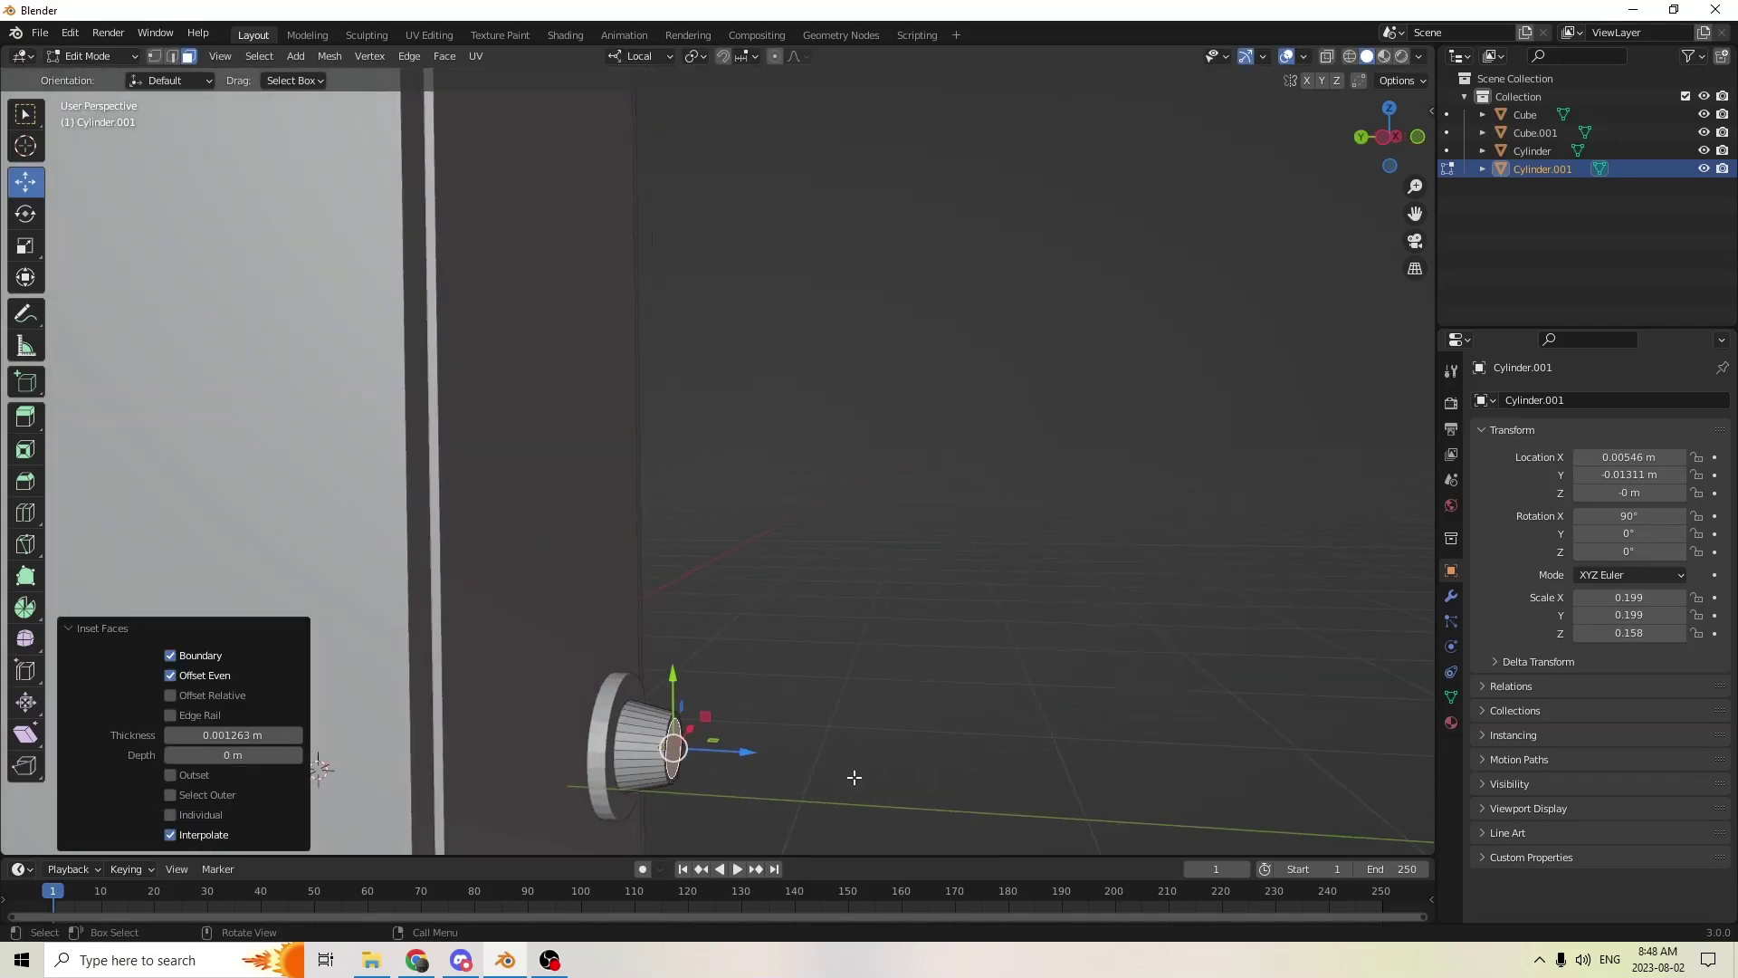
pyautogui.press('e')
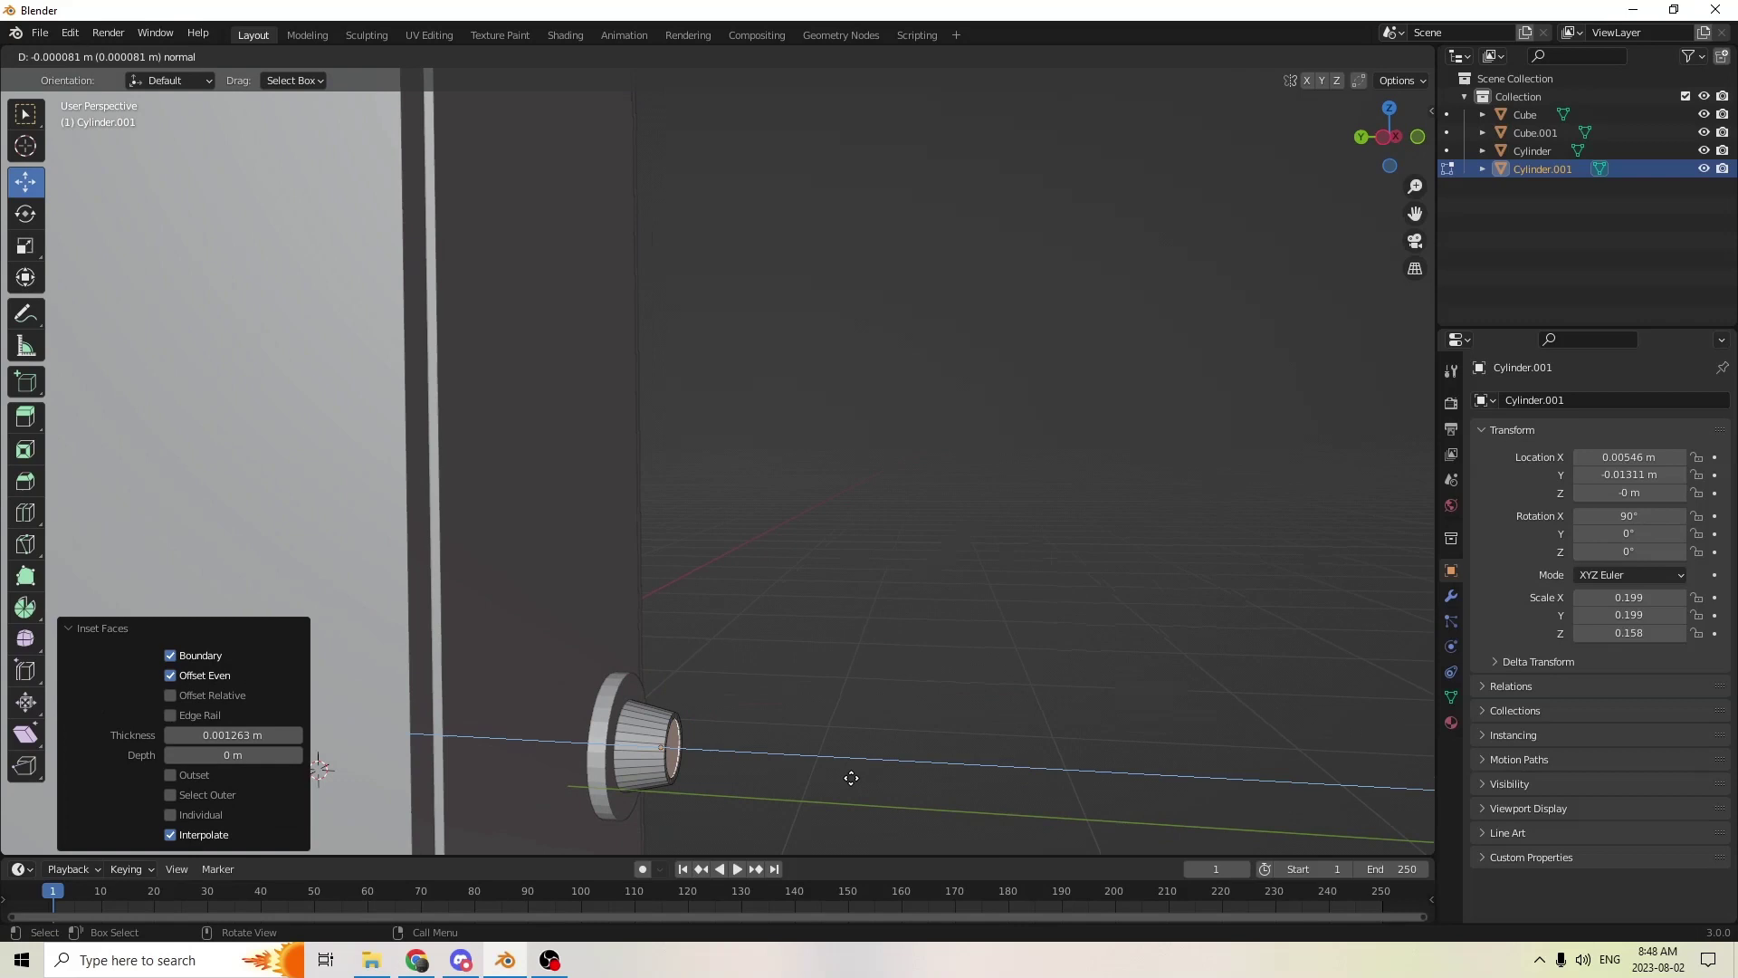
pyautogui.click(847, 774)
pyautogui.moveTo(830, 764); pyautogui.dragTo(706, 669, button='middle')
pyautogui.press('Tab')
# - Join the knob into the base disc to form a single lock cylinder
pyautogui.keyDown('shift'); pyautogui.click(534, 706); pyautogui.keyUp('shift')
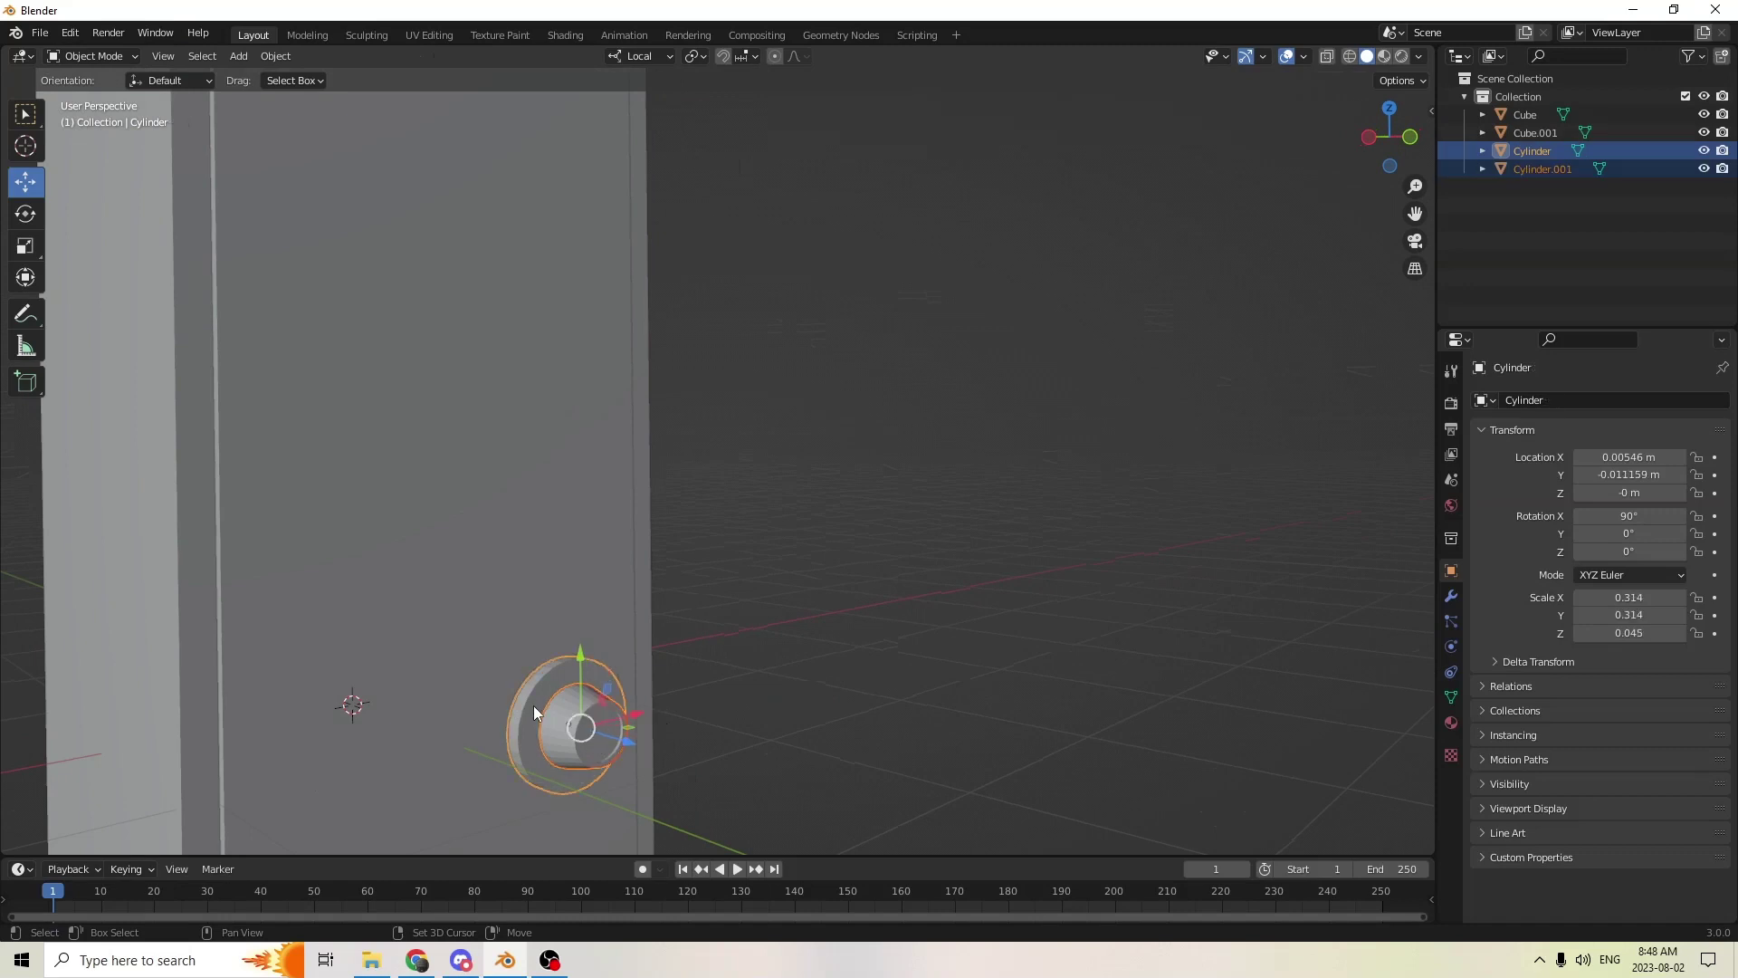
pyautogui.press('ctrl')
pyautogui.click(543, 730)
pyautogui.keyDown('shift'); pyautogui.click(521, 720); pyautogui.keyUp('shift')
pyautogui.hotkey('ctrl', 'j')
pyautogui.moveTo(540, 730); pyautogui.dragTo(761, 658, button='middle')
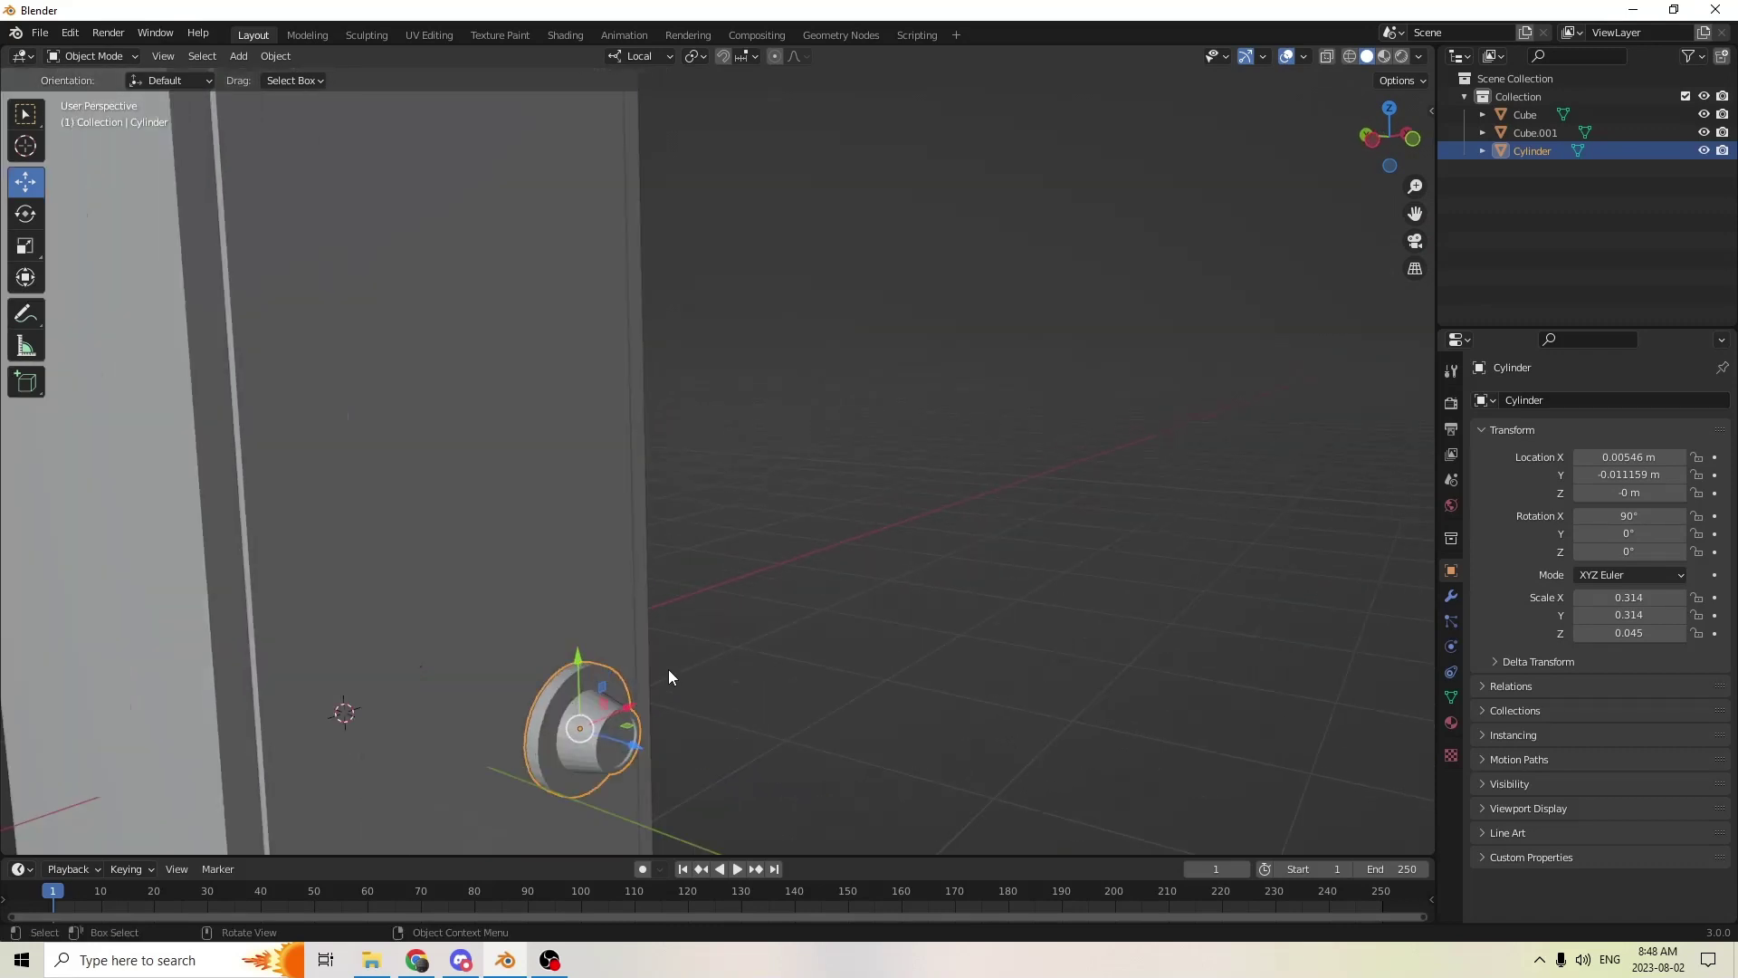
pyautogui.moveTo(621, 672); pyautogui.dragTo(931, 436, button='middle')
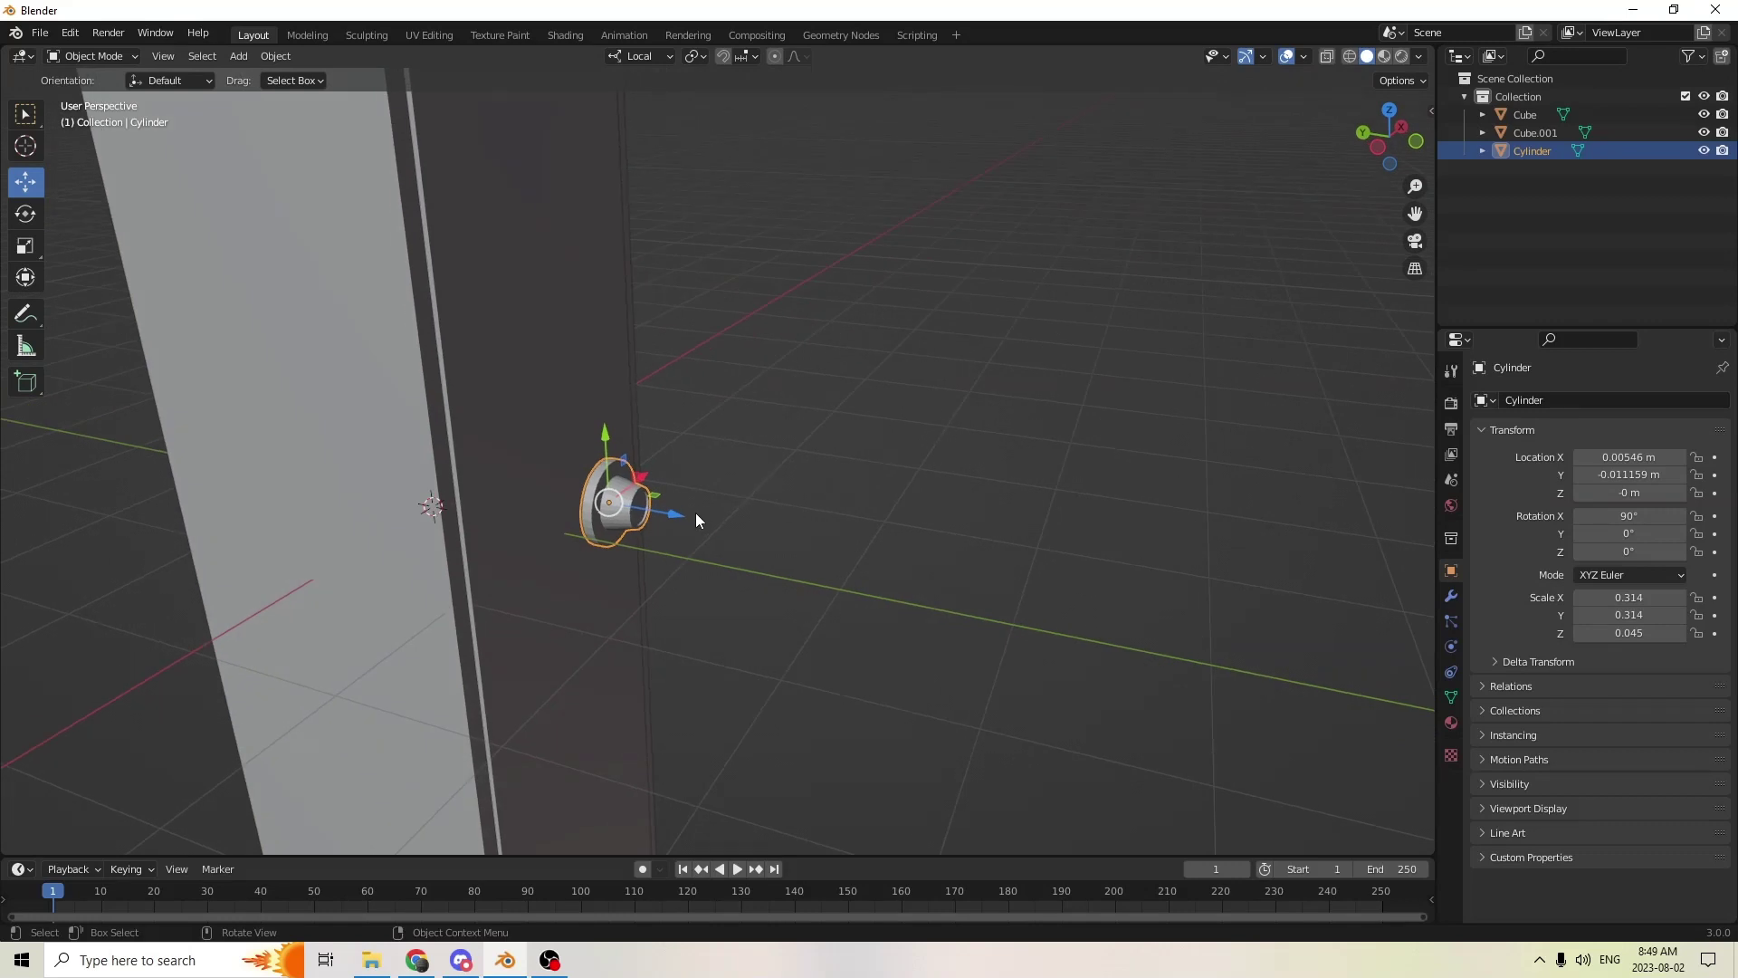
# - Merge the lock cylinder into the door Cube and check its position along Y
pyautogui.press('shift')
pyautogui.keyDown('shift'); pyautogui.click(525, 443); pyautogui.keyUp('shift')
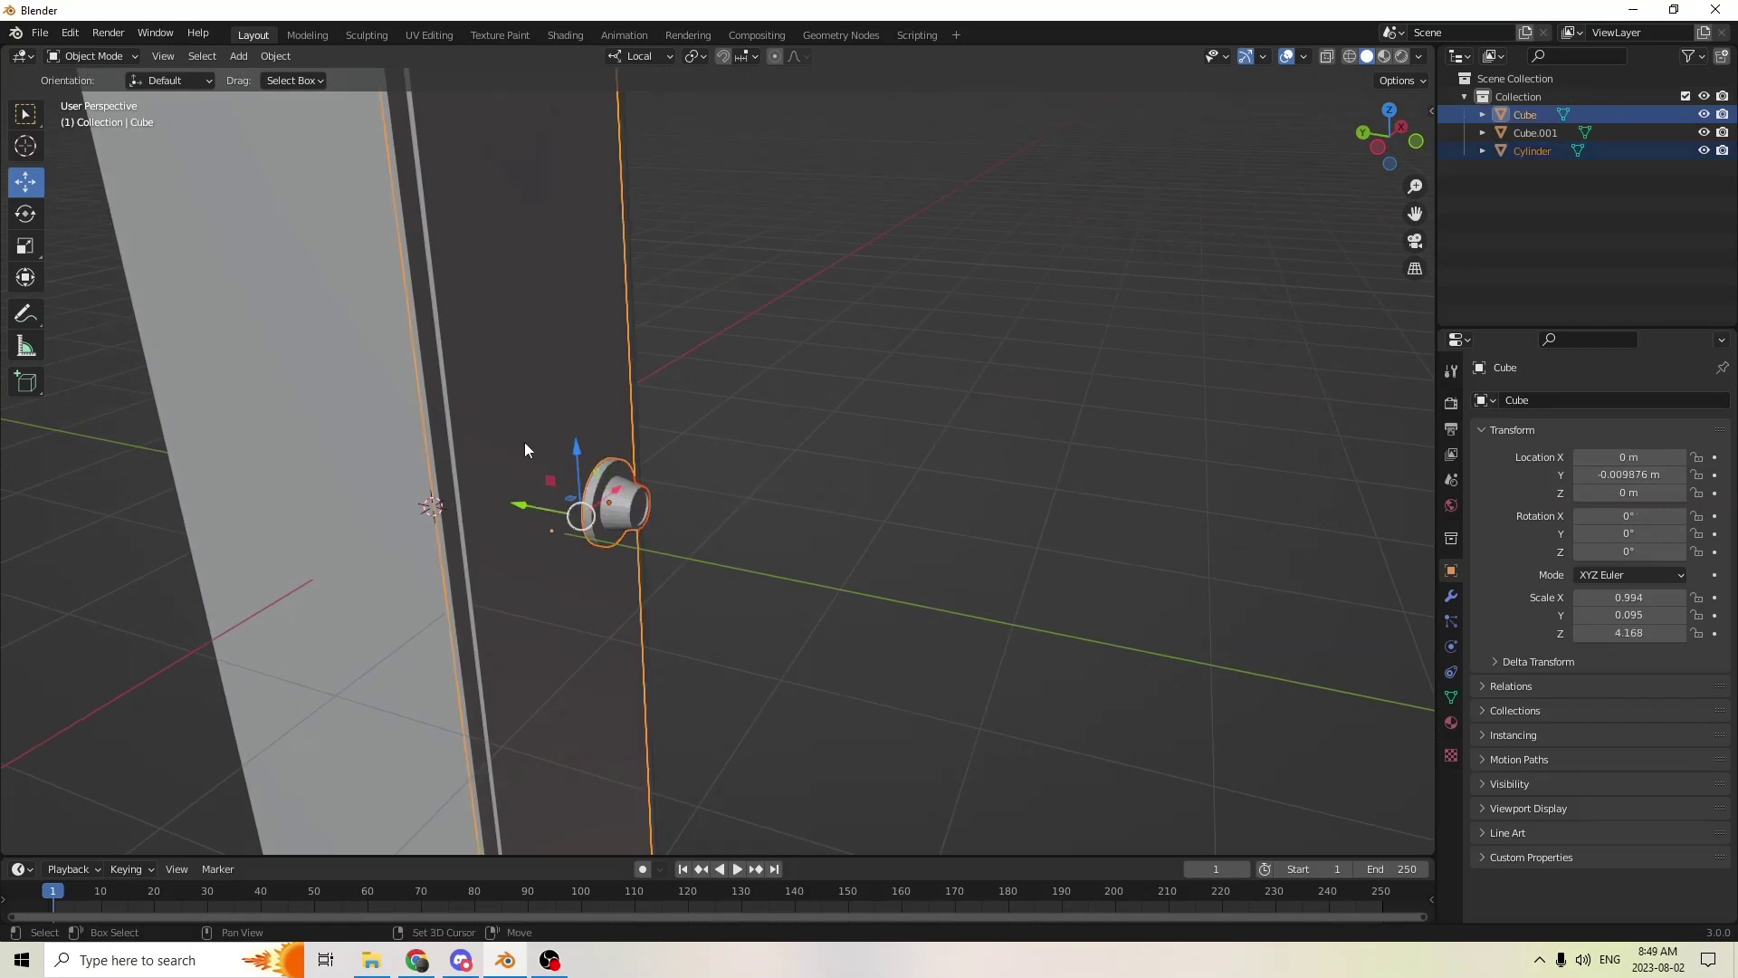
pyautogui.click(621, 509)
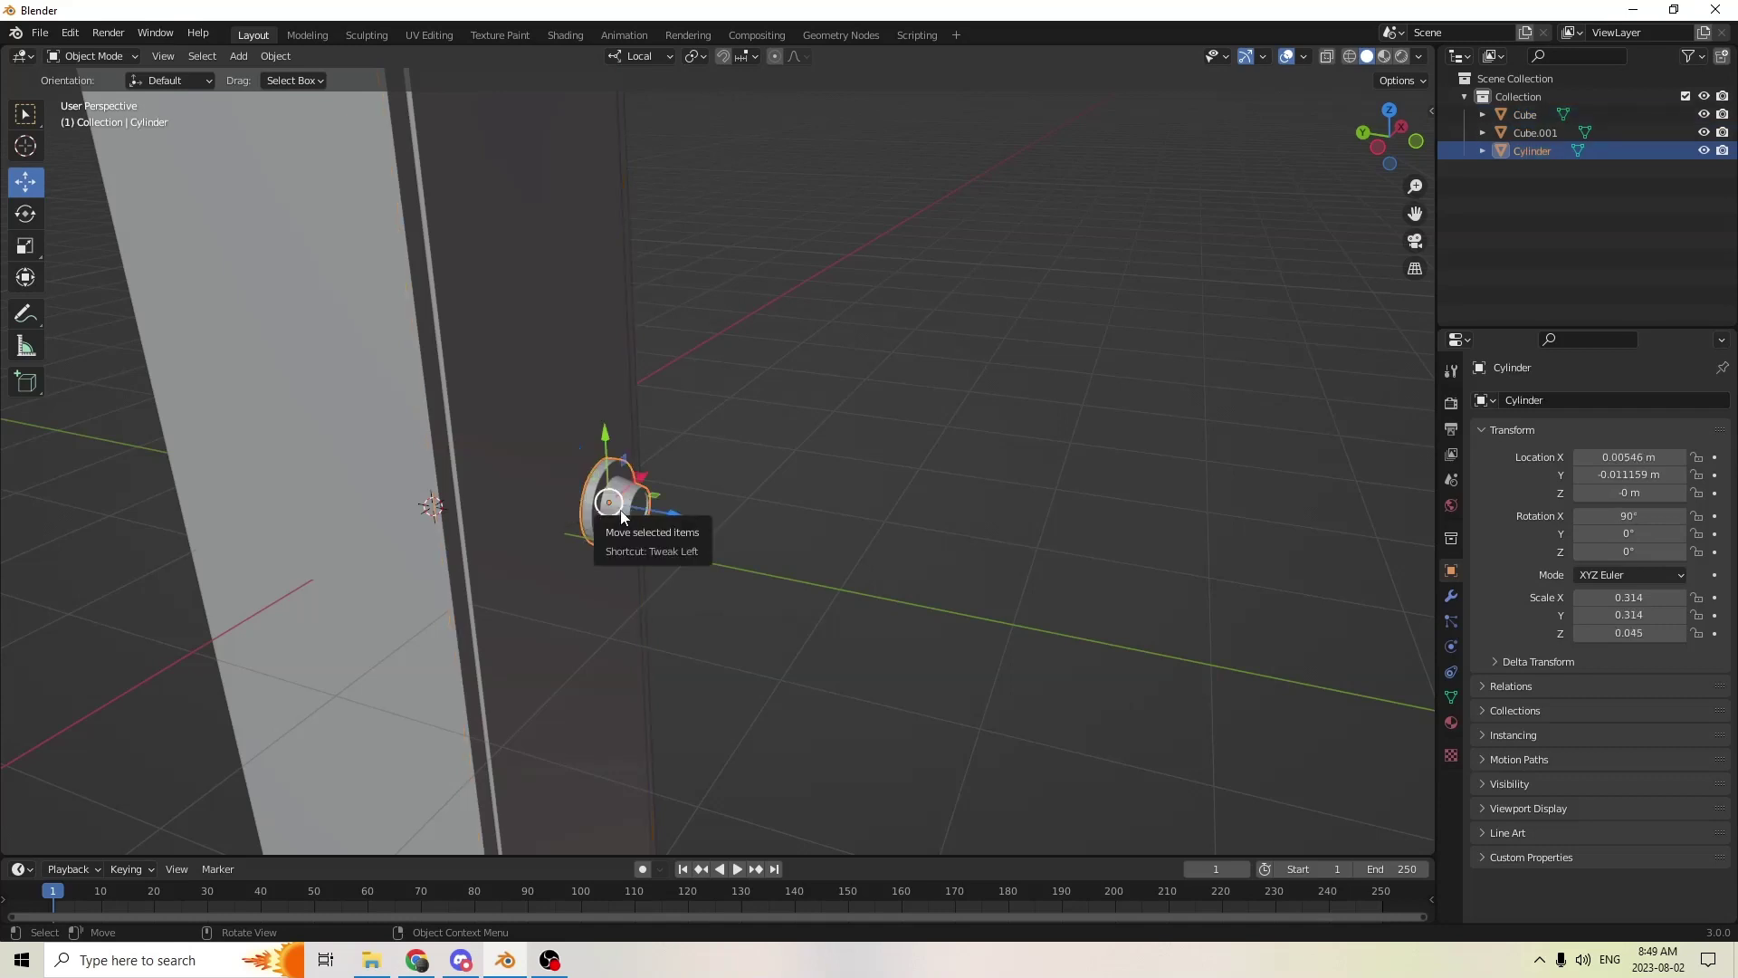
pyautogui.keyDown('shift'); pyautogui.click(524, 468); pyautogui.keyUp('shift')
pyautogui.hotkey('ctrl', 'j')
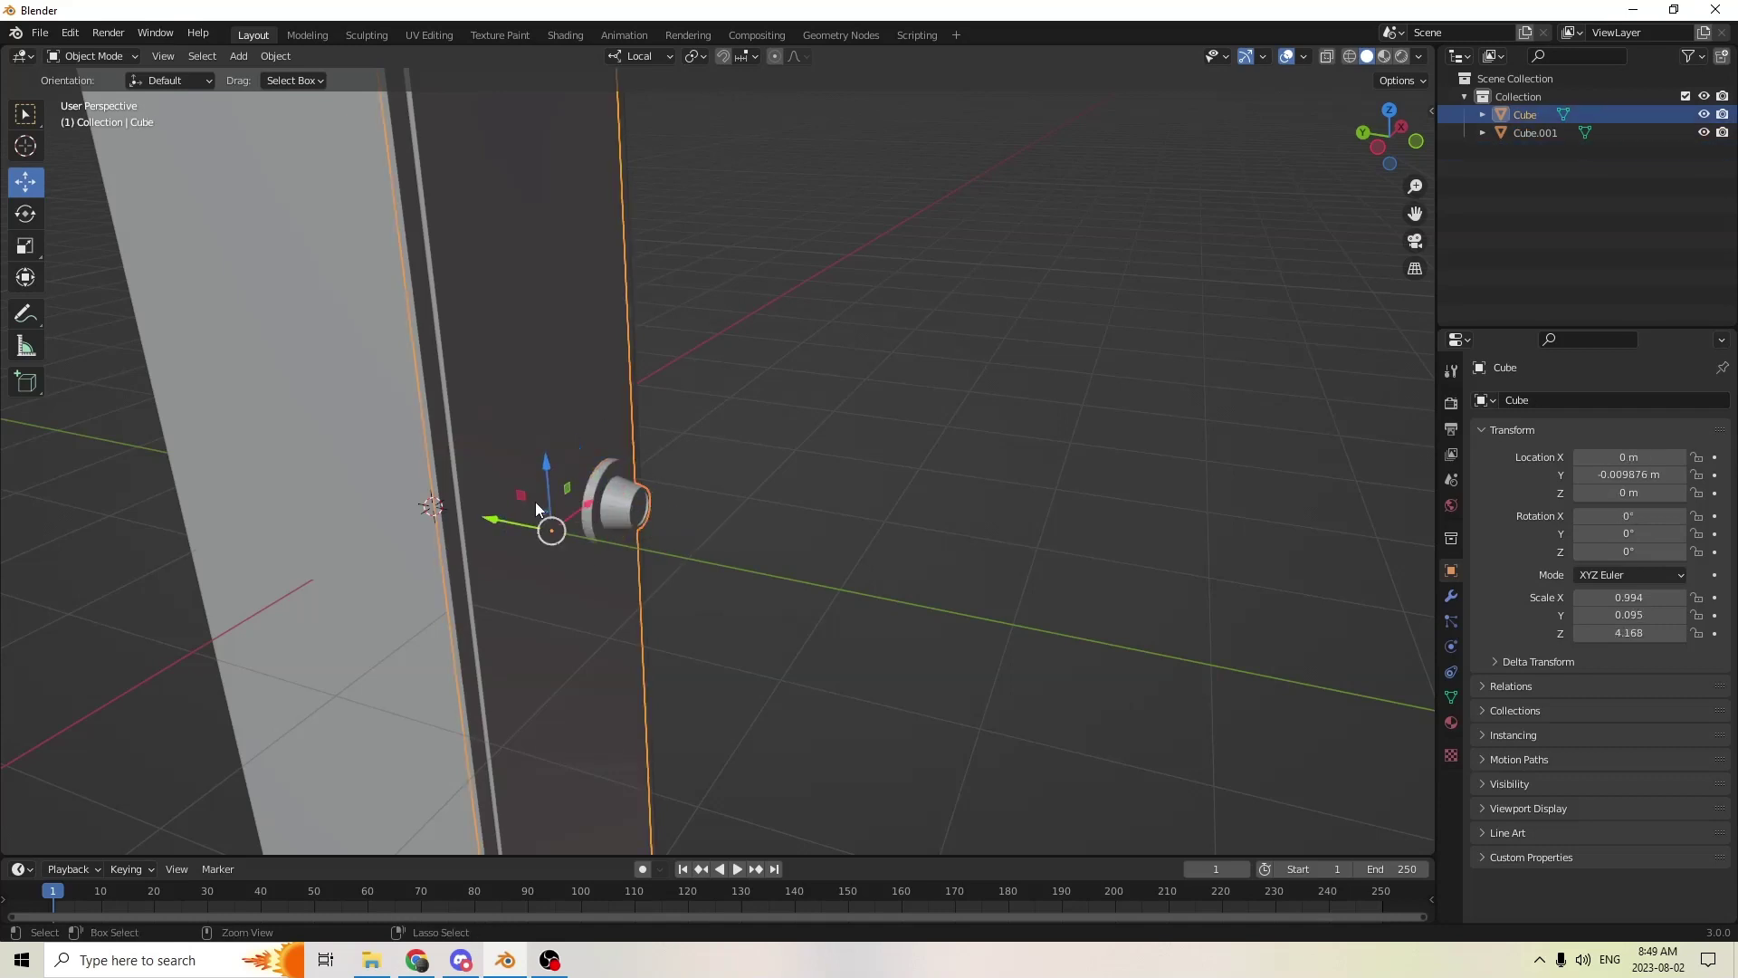
pyautogui.moveTo(535, 502); pyautogui.dragTo(690, 427, button='middle')
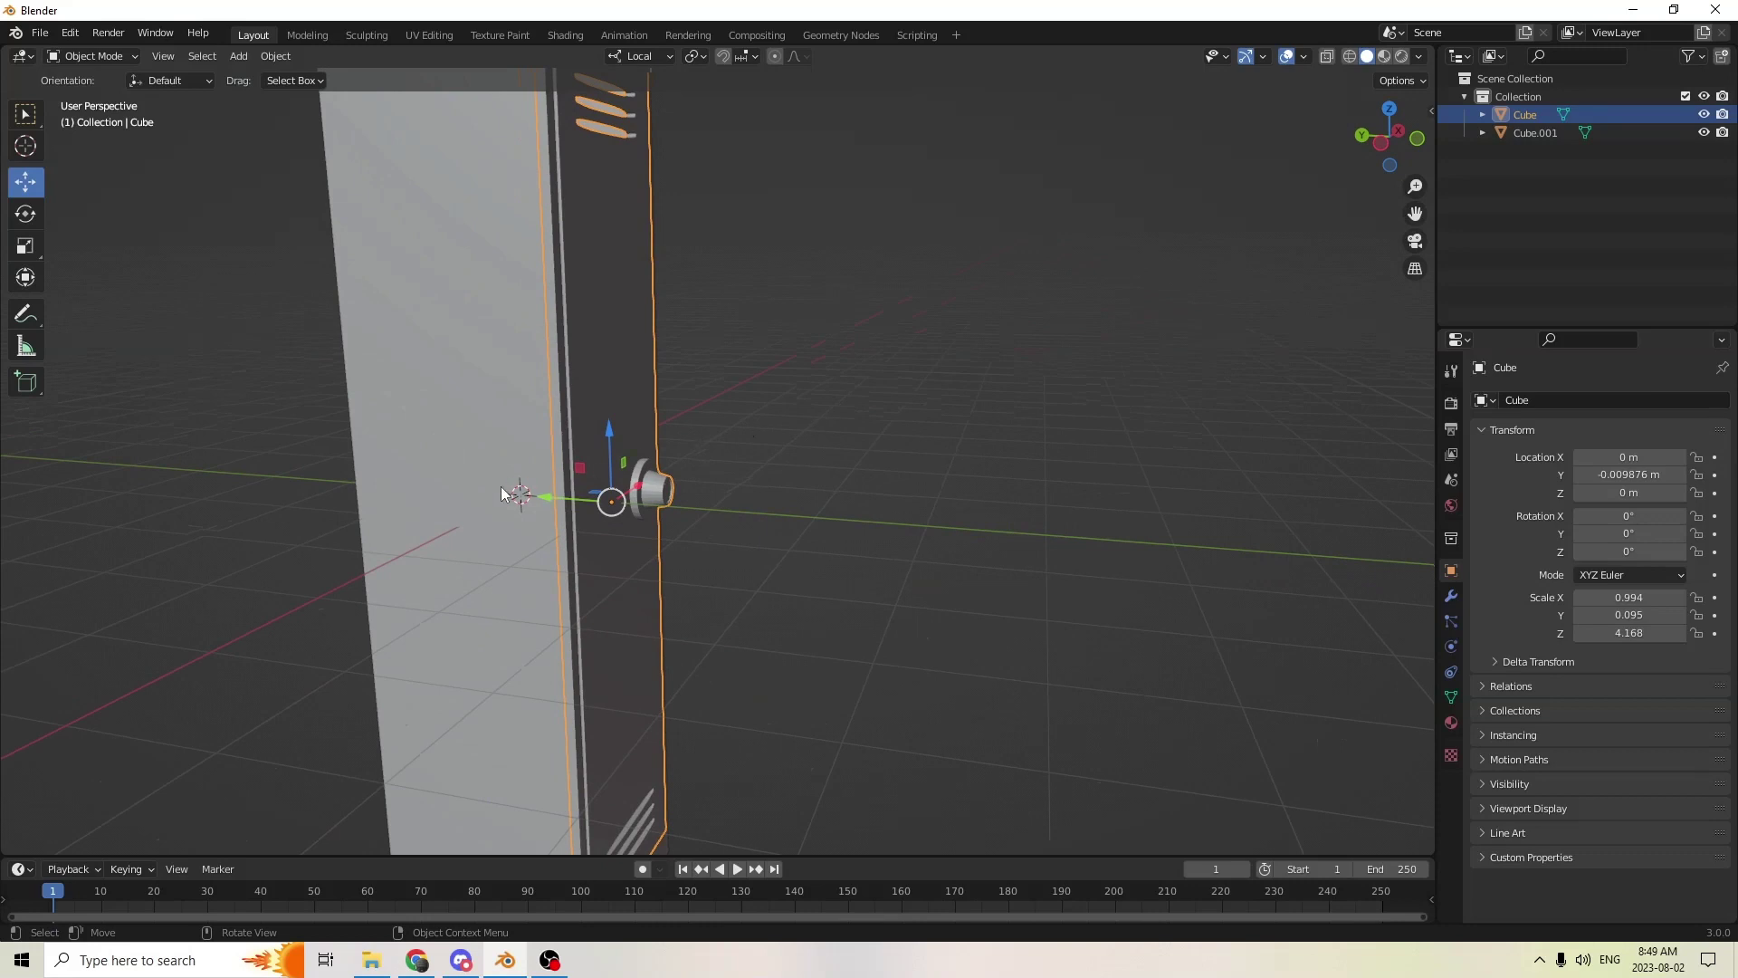
pyautogui.moveTo(547, 503); pyautogui.dragTo(839, 517)
pyautogui.moveTo(838, 516); pyautogui.dragTo(840, 448, button='middle')
pyautogui.click(856, 434)
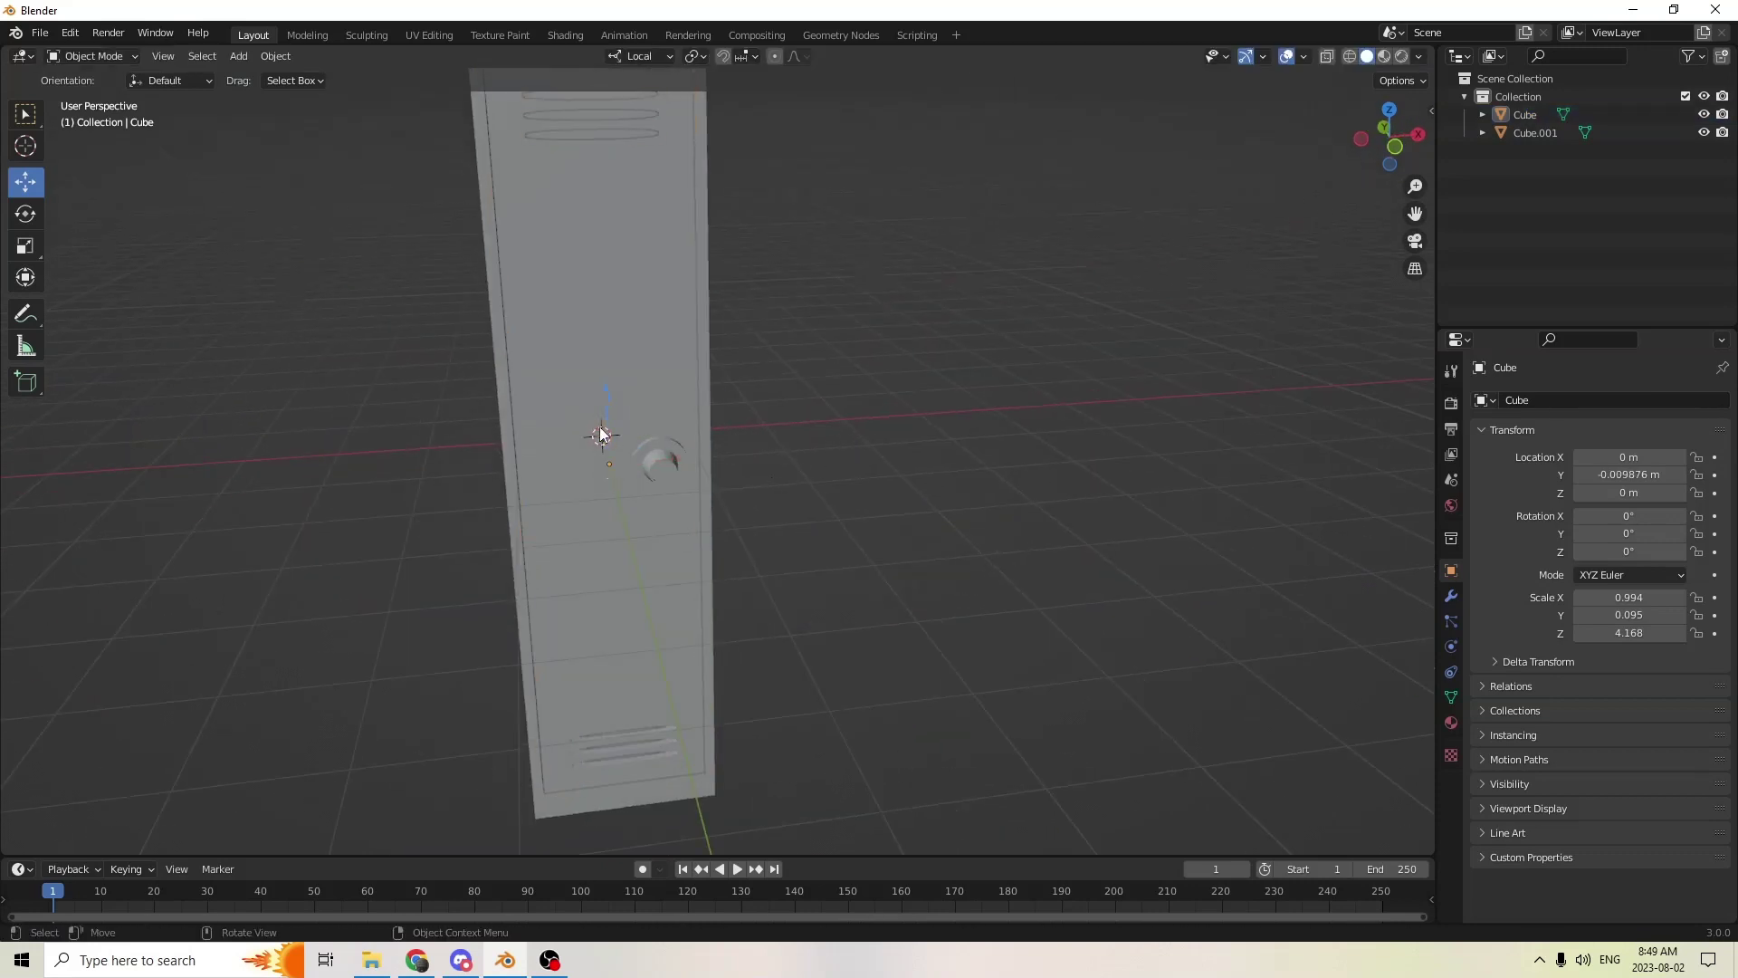
pyautogui.moveTo(602, 435); pyautogui.dragTo(746, 431, button='middle')
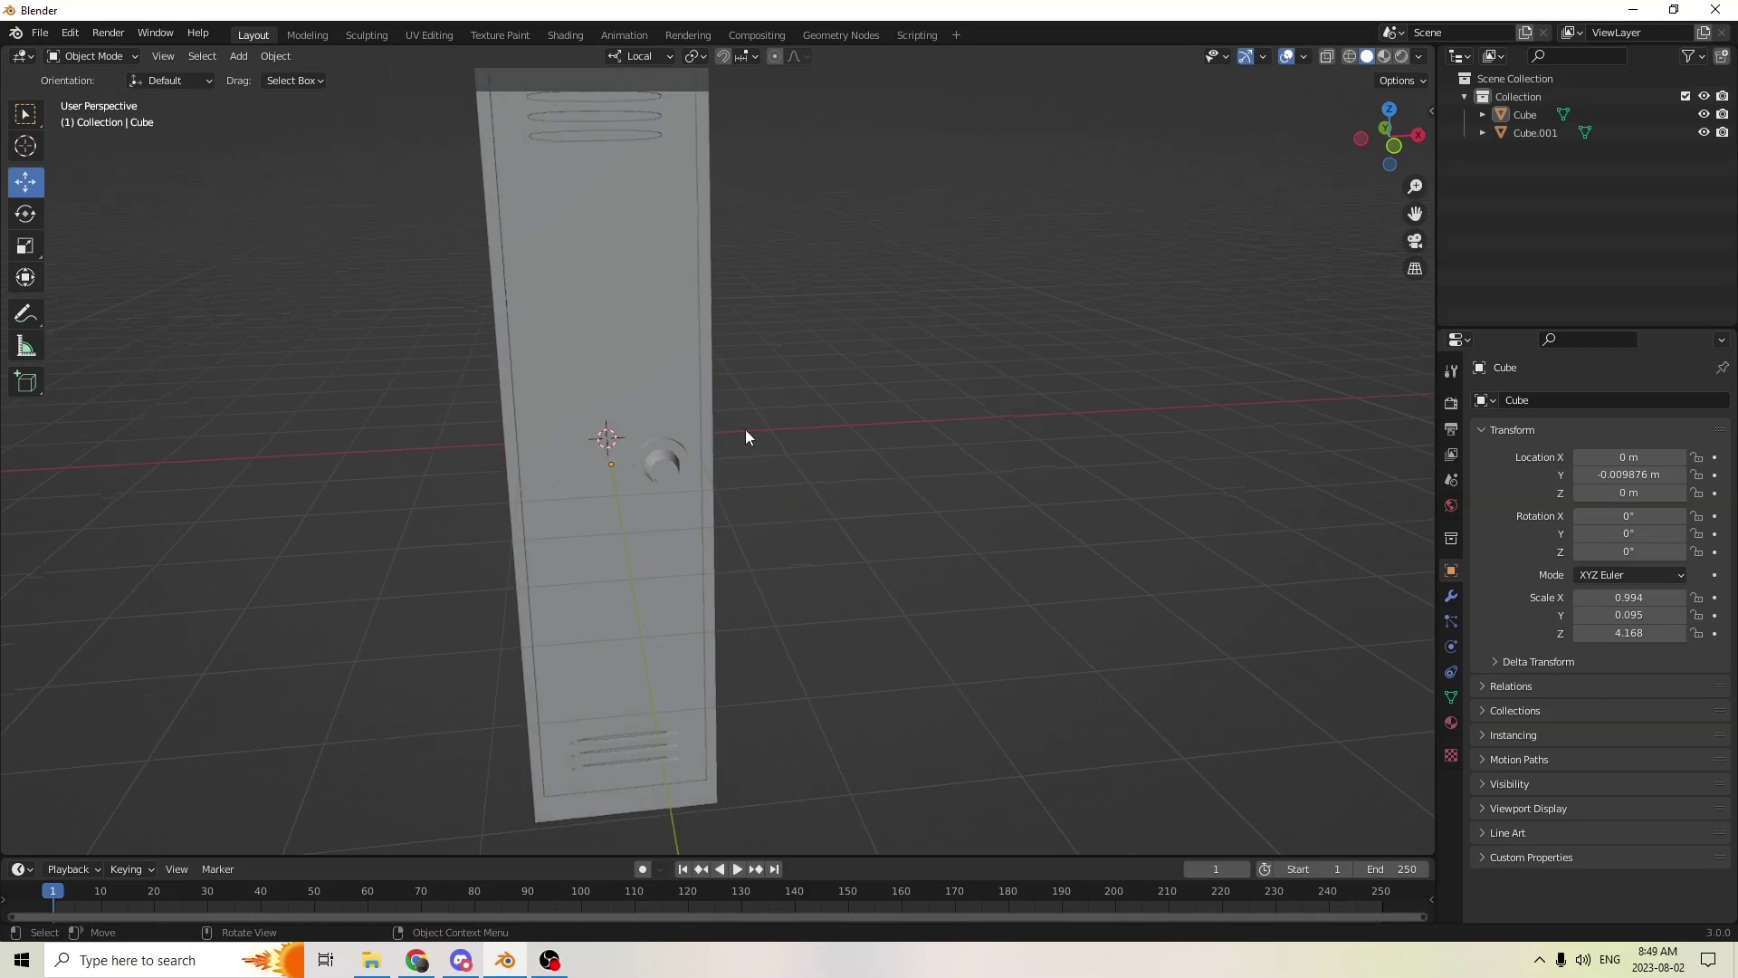
# - Switch to Material Preview and enter Edit Mode on the locker with Material settings shown
pyautogui.click(1383, 55)
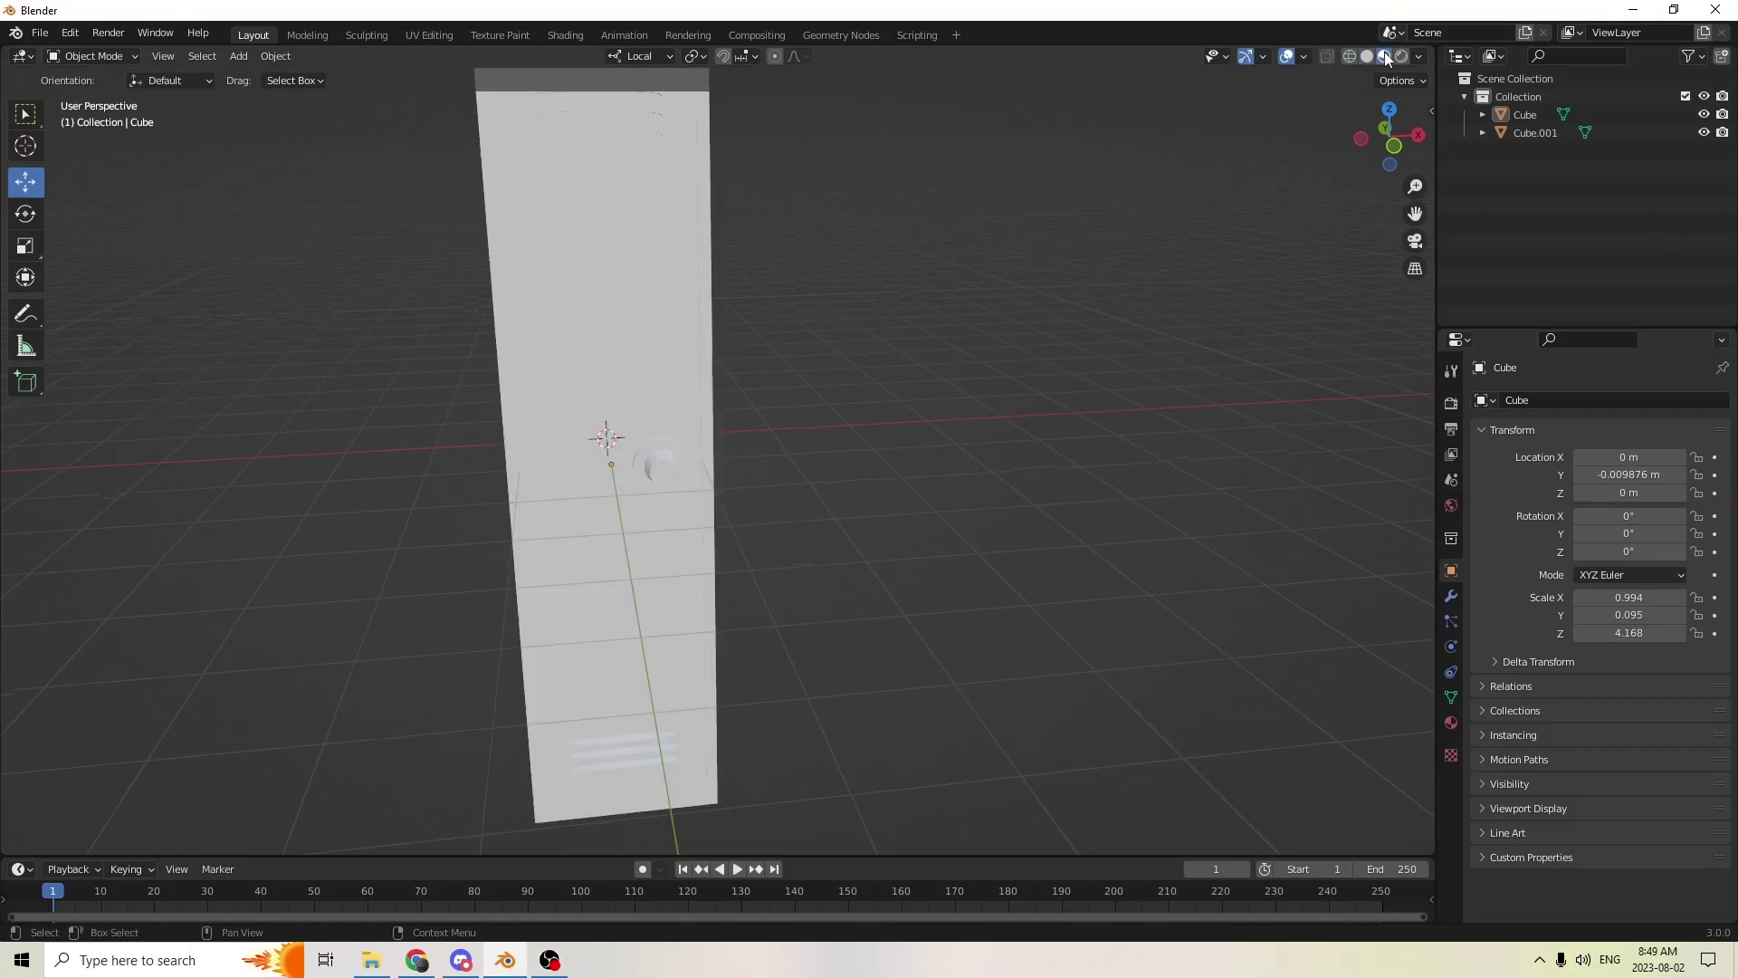
pyautogui.click(1451, 722)
pyautogui.moveTo(1039, 489)
pyautogui.mouseDown(button='middle')
pyautogui.moveTo(1091, 480)
pyautogui.moveTo(1036, 489)
pyautogui.mouseUp(button='middle')
pyautogui.press('Tab')
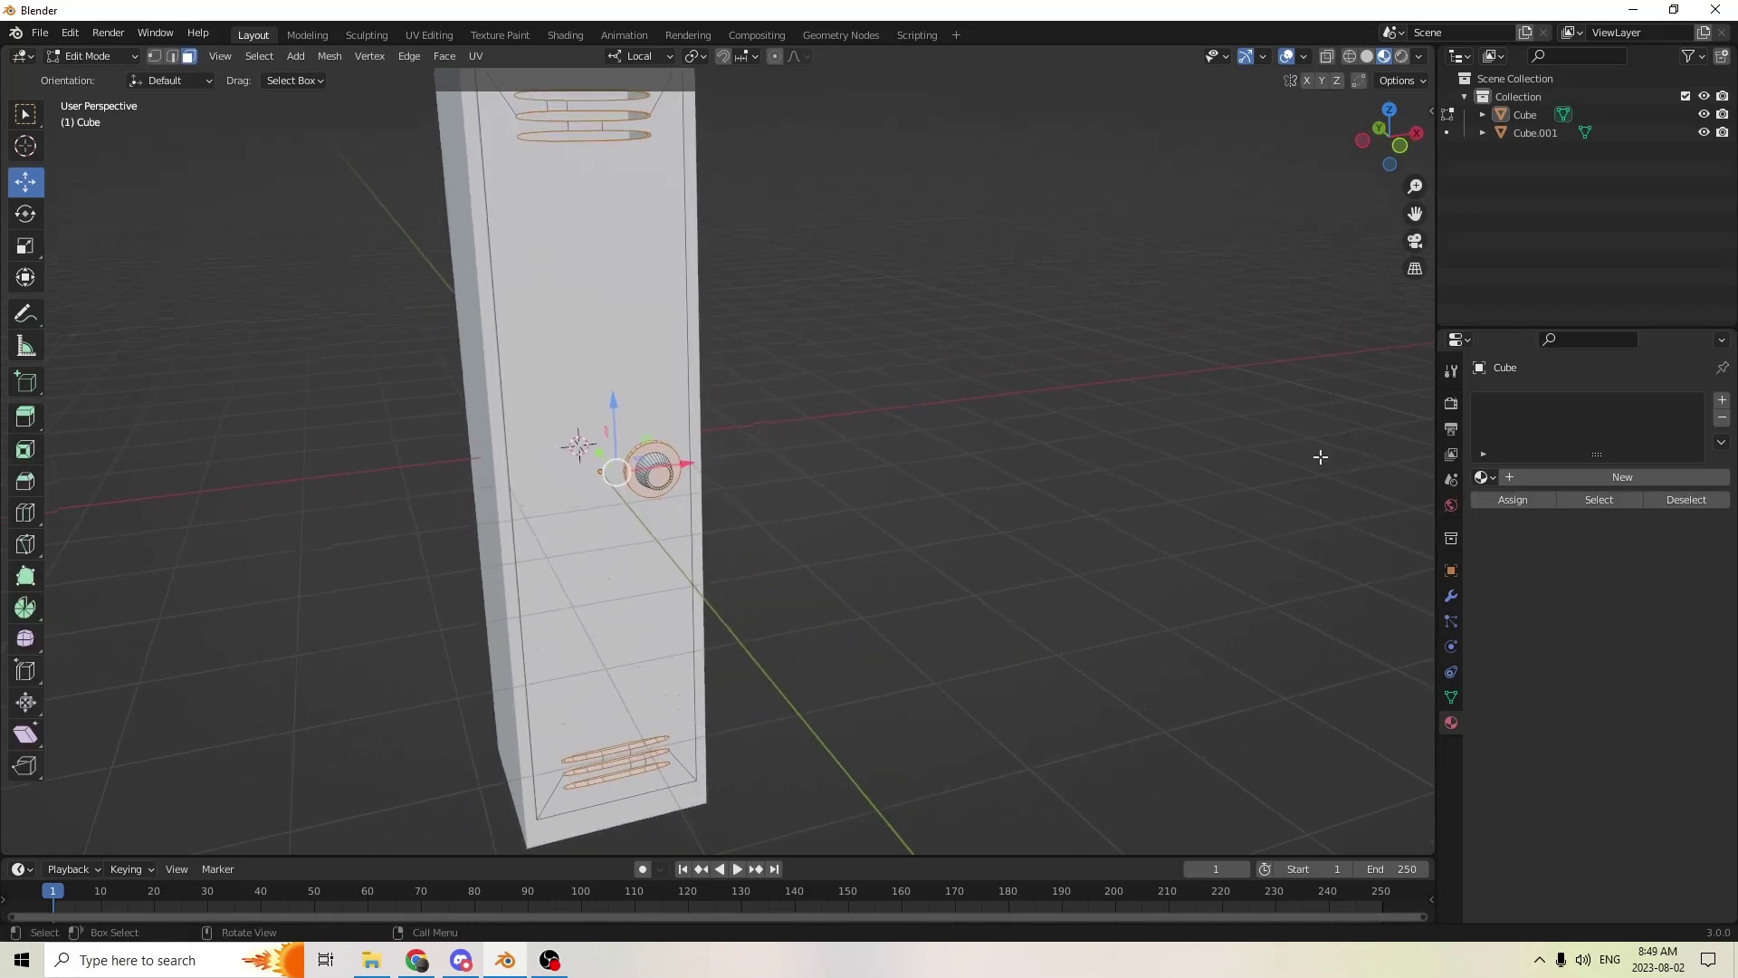
# - Add new Material.005 with a dark green Base Color (H 0.301, S 0.888, V 0.077)
pyautogui.click(1723, 401)
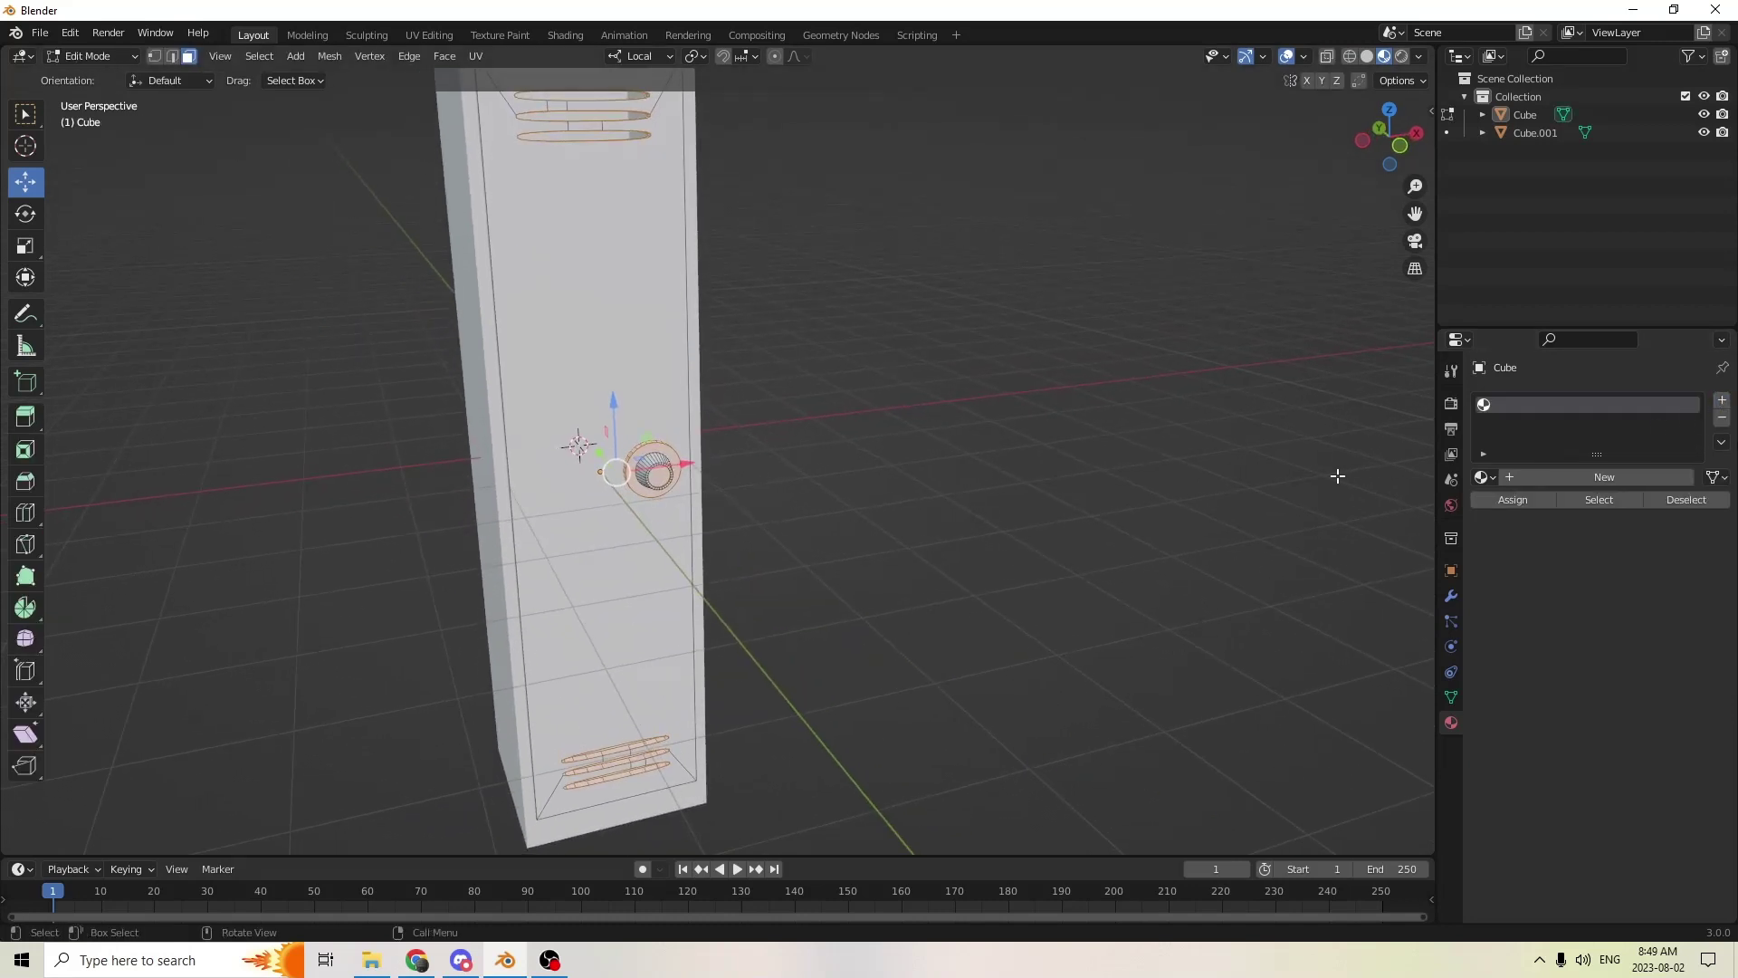
pyautogui.click(1608, 476)
pyautogui.click(1620, 692)
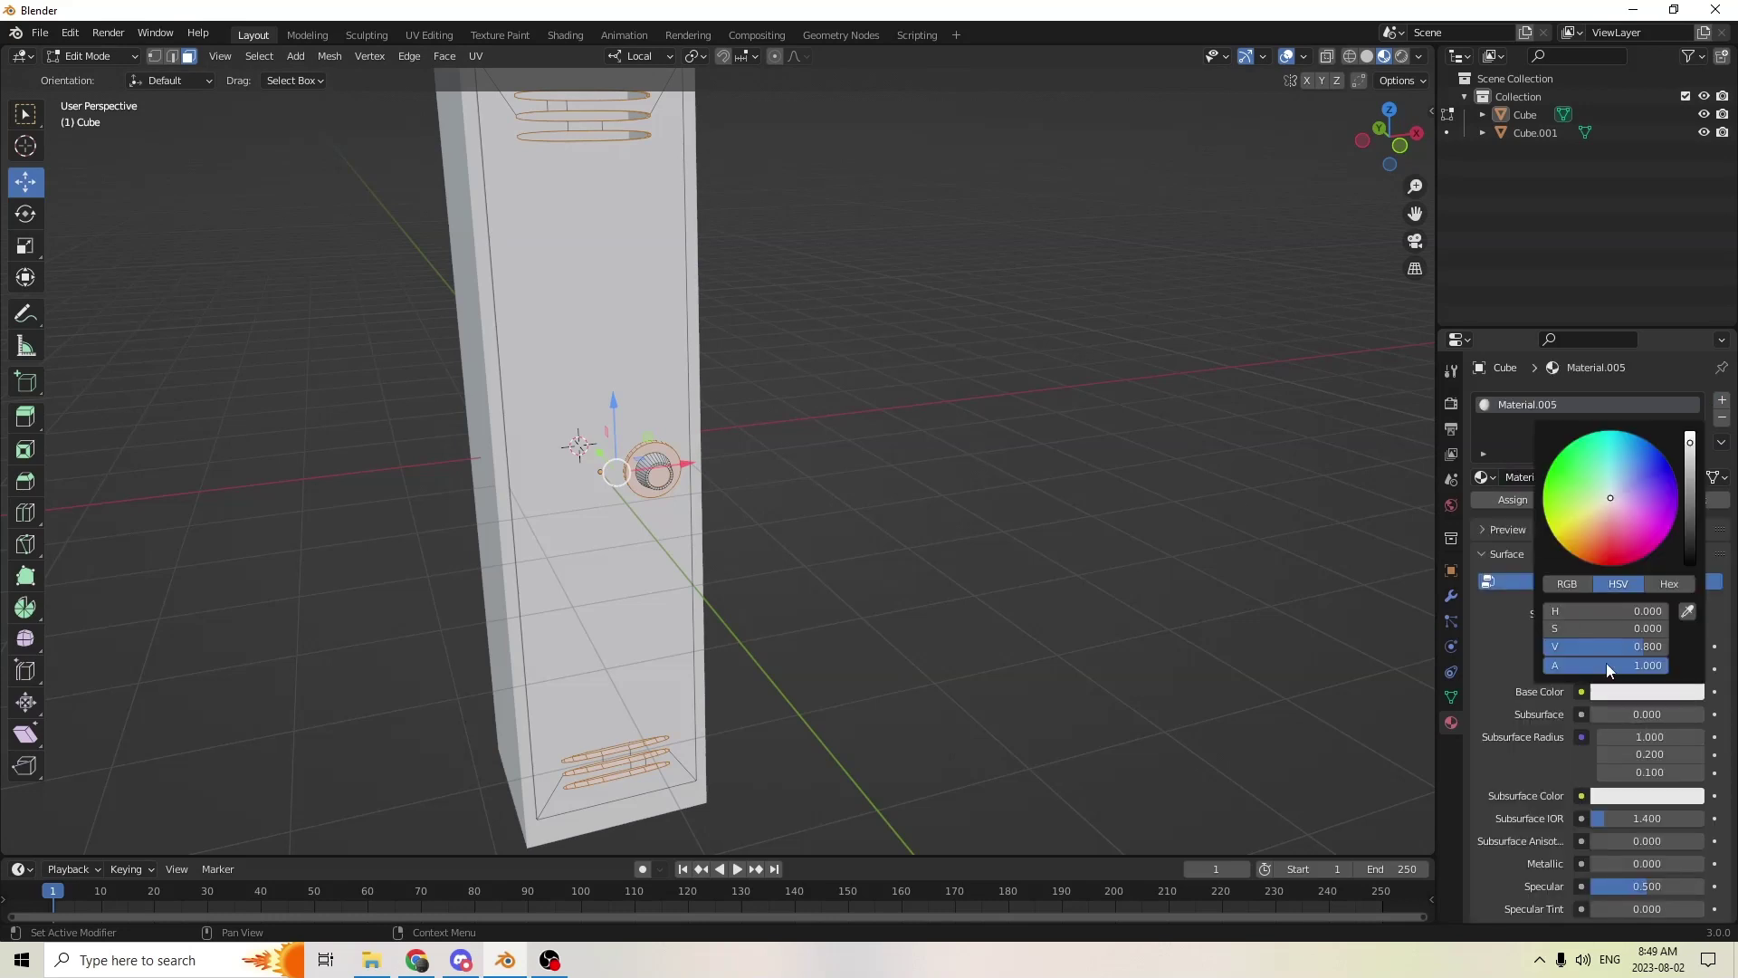
pyautogui.moveTo(1610, 498); pyautogui.dragTo(1565, 490)
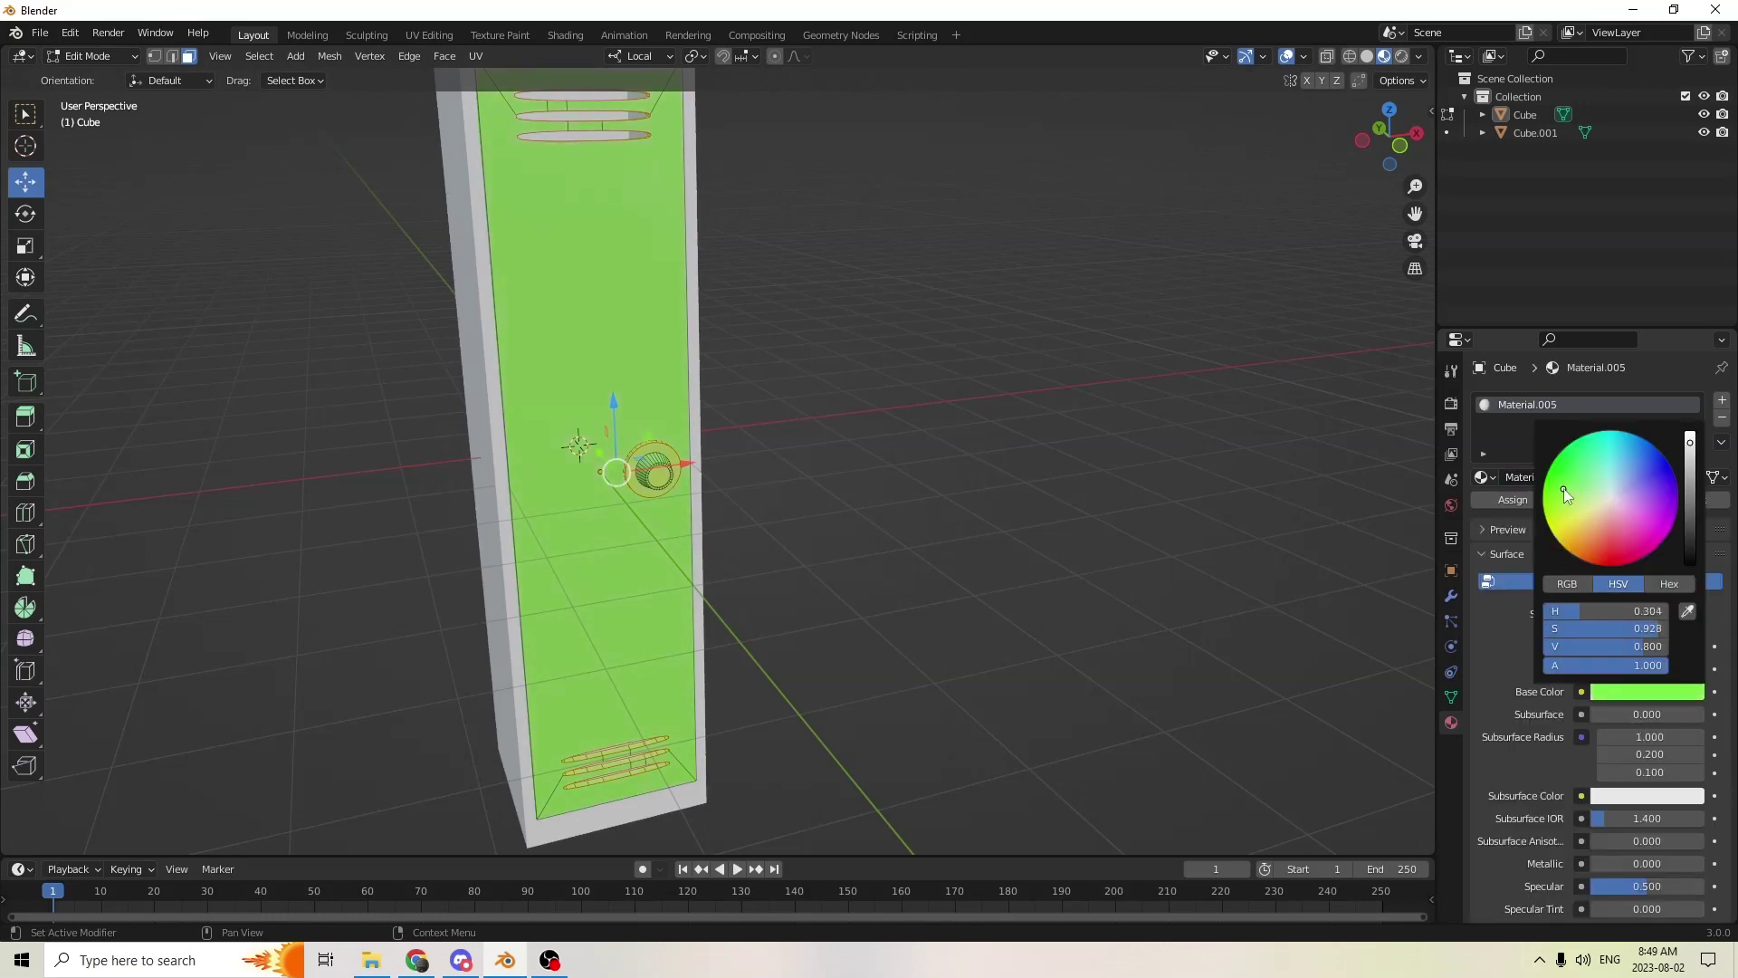
pyautogui.moveTo(1689, 440); pyautogui.dragTo(1689, 530)
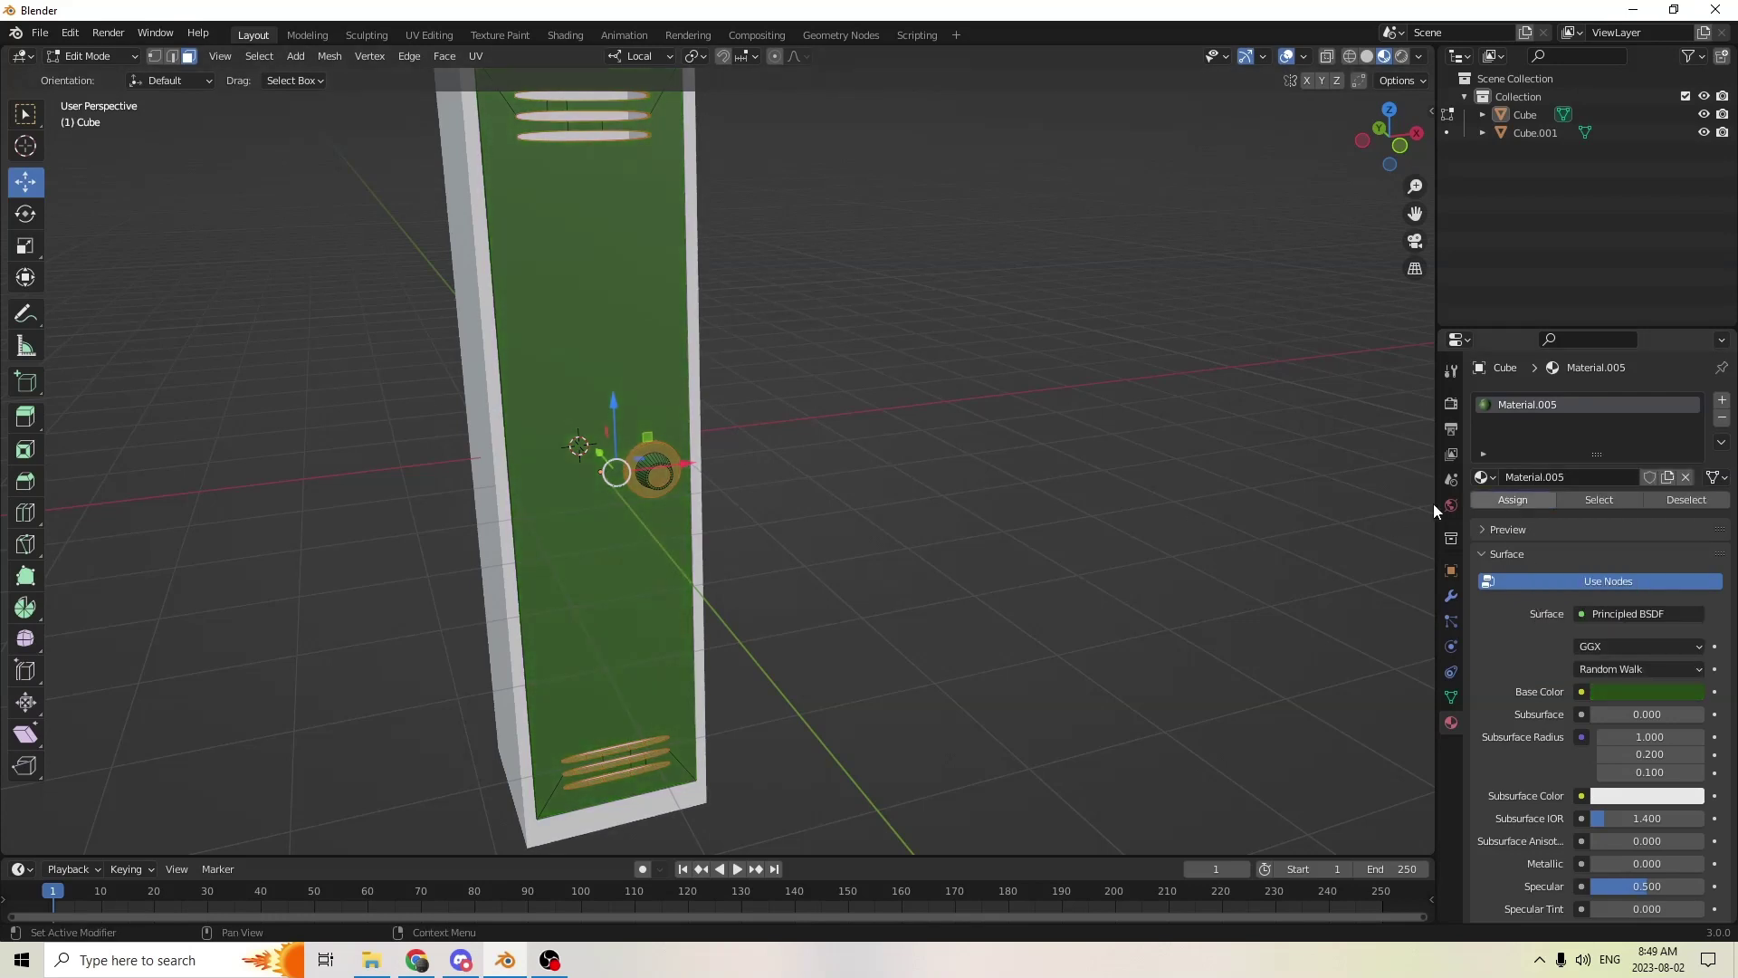
pyautogui.moveTo(1014, 439); pyautogui.dragTo(1106, 453, button='middle')
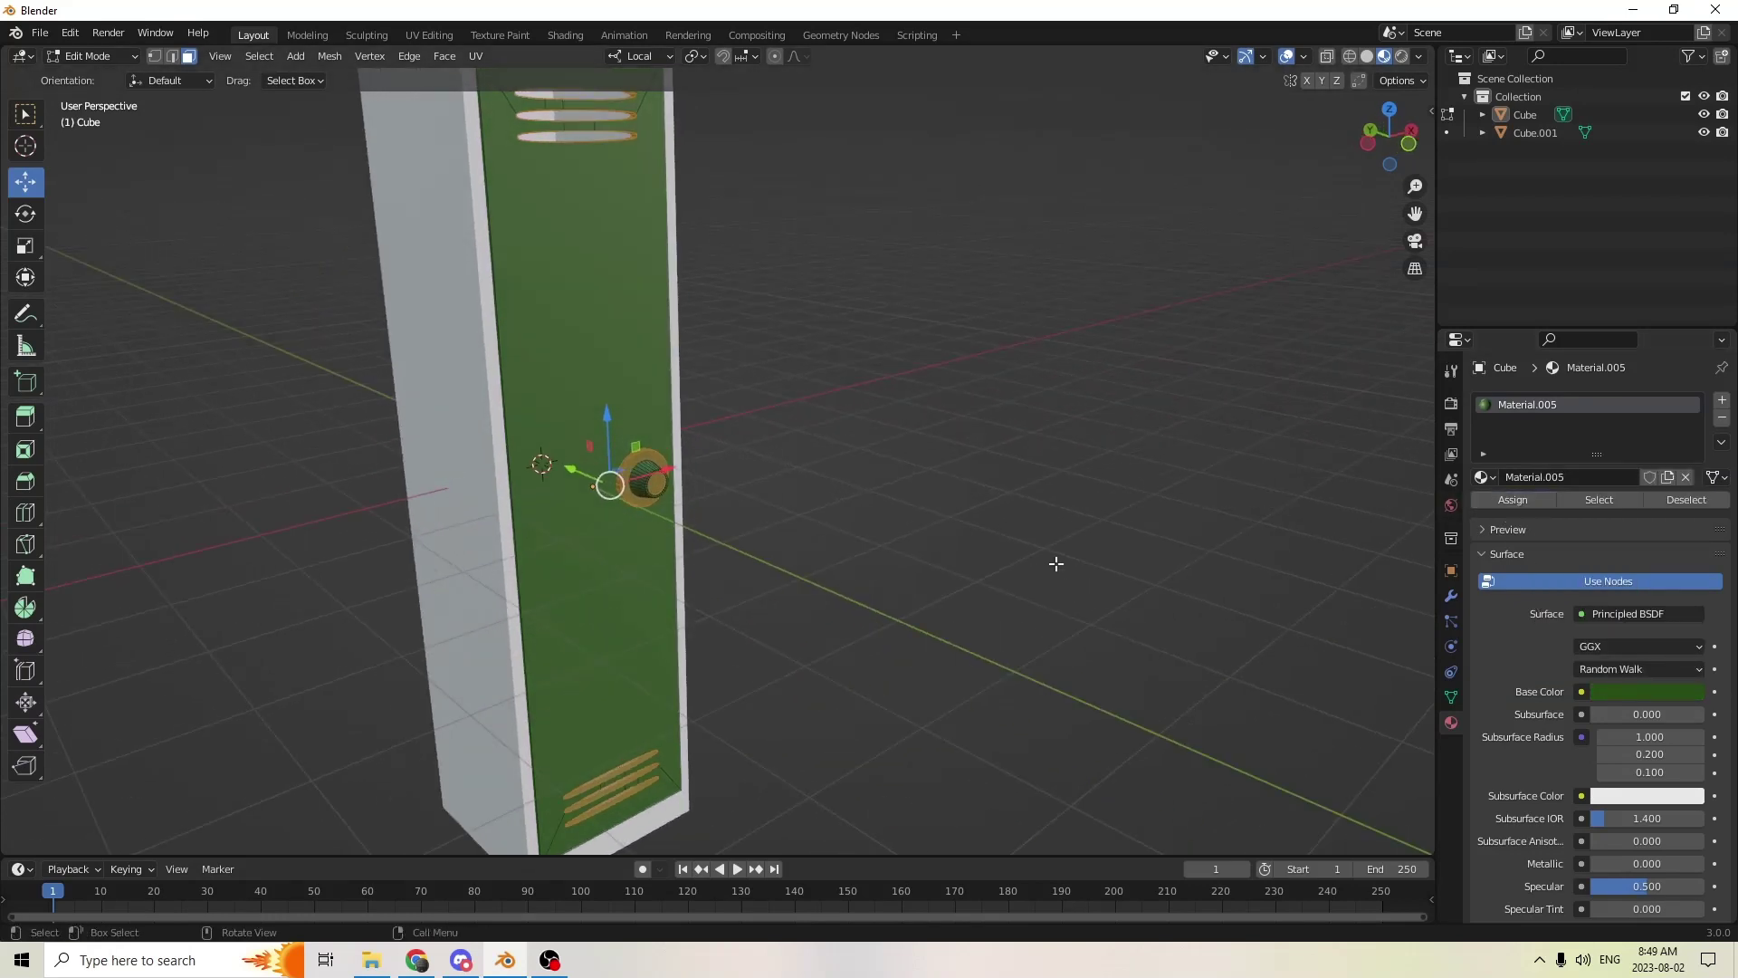
pyautogui.scroll(3, 996, 552)
pyautogui.moveTo(932, 539); pyautogui.dragTo(732, 476, button='middle')
# - Select the lock dial's faces and give them a new dark grey material
pyautogui.click(874, 496)
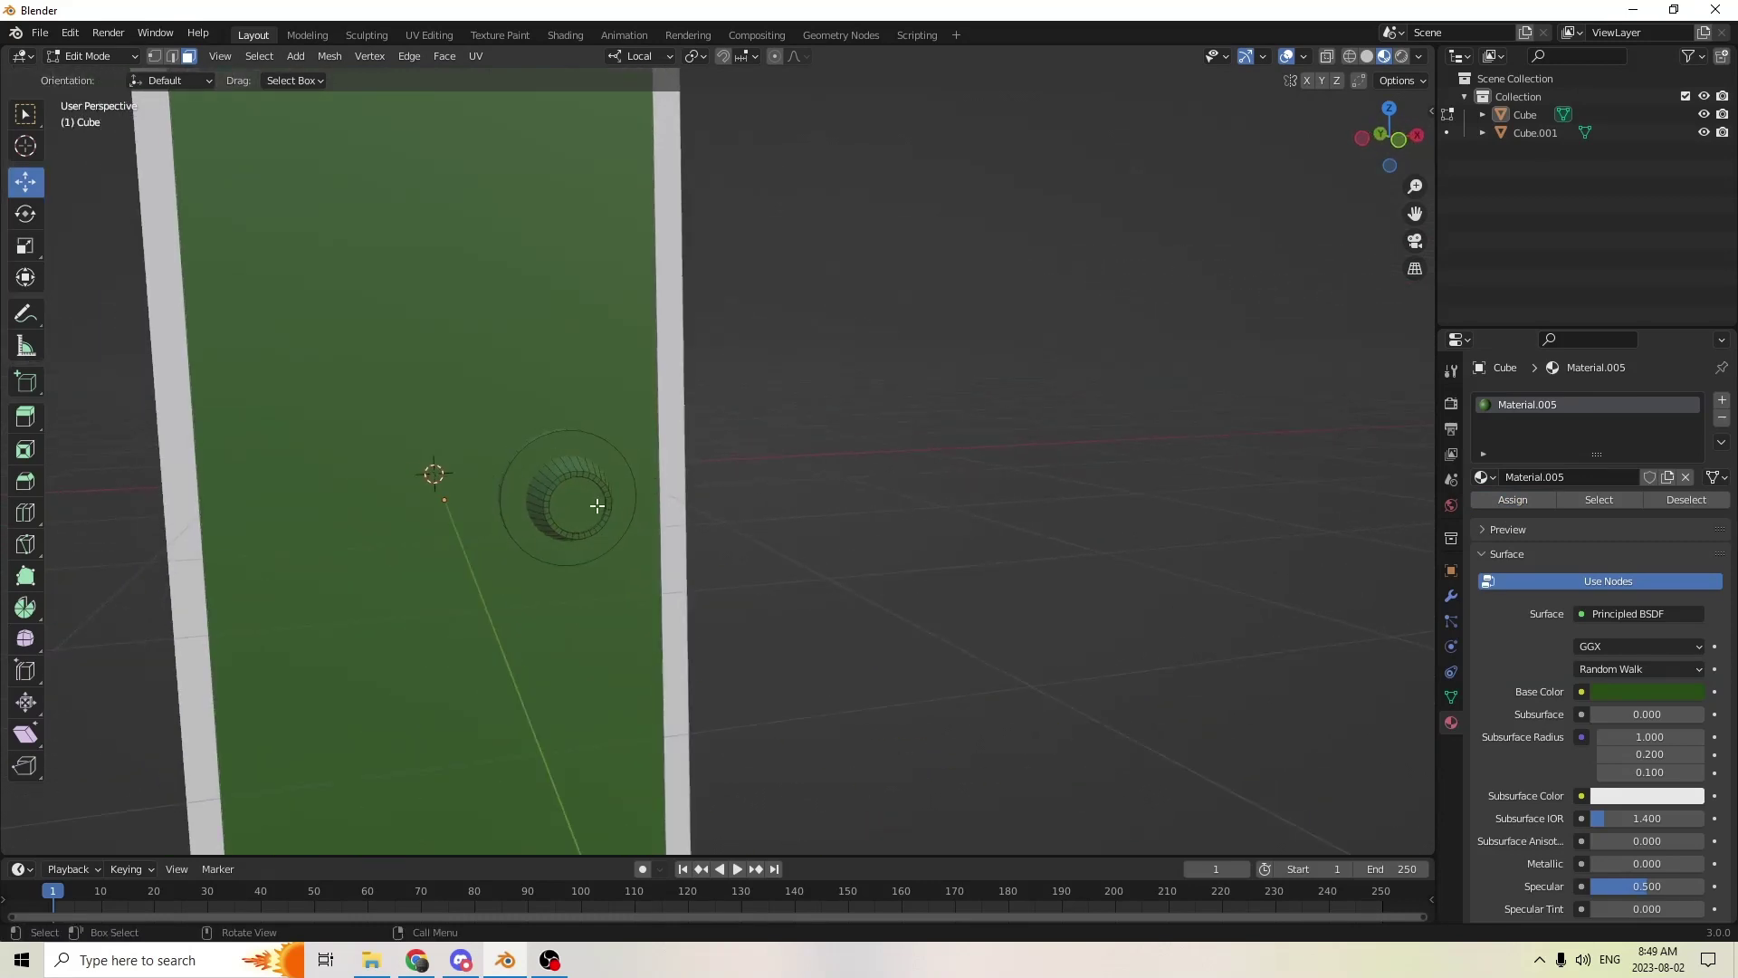
pyautogui.press('l')
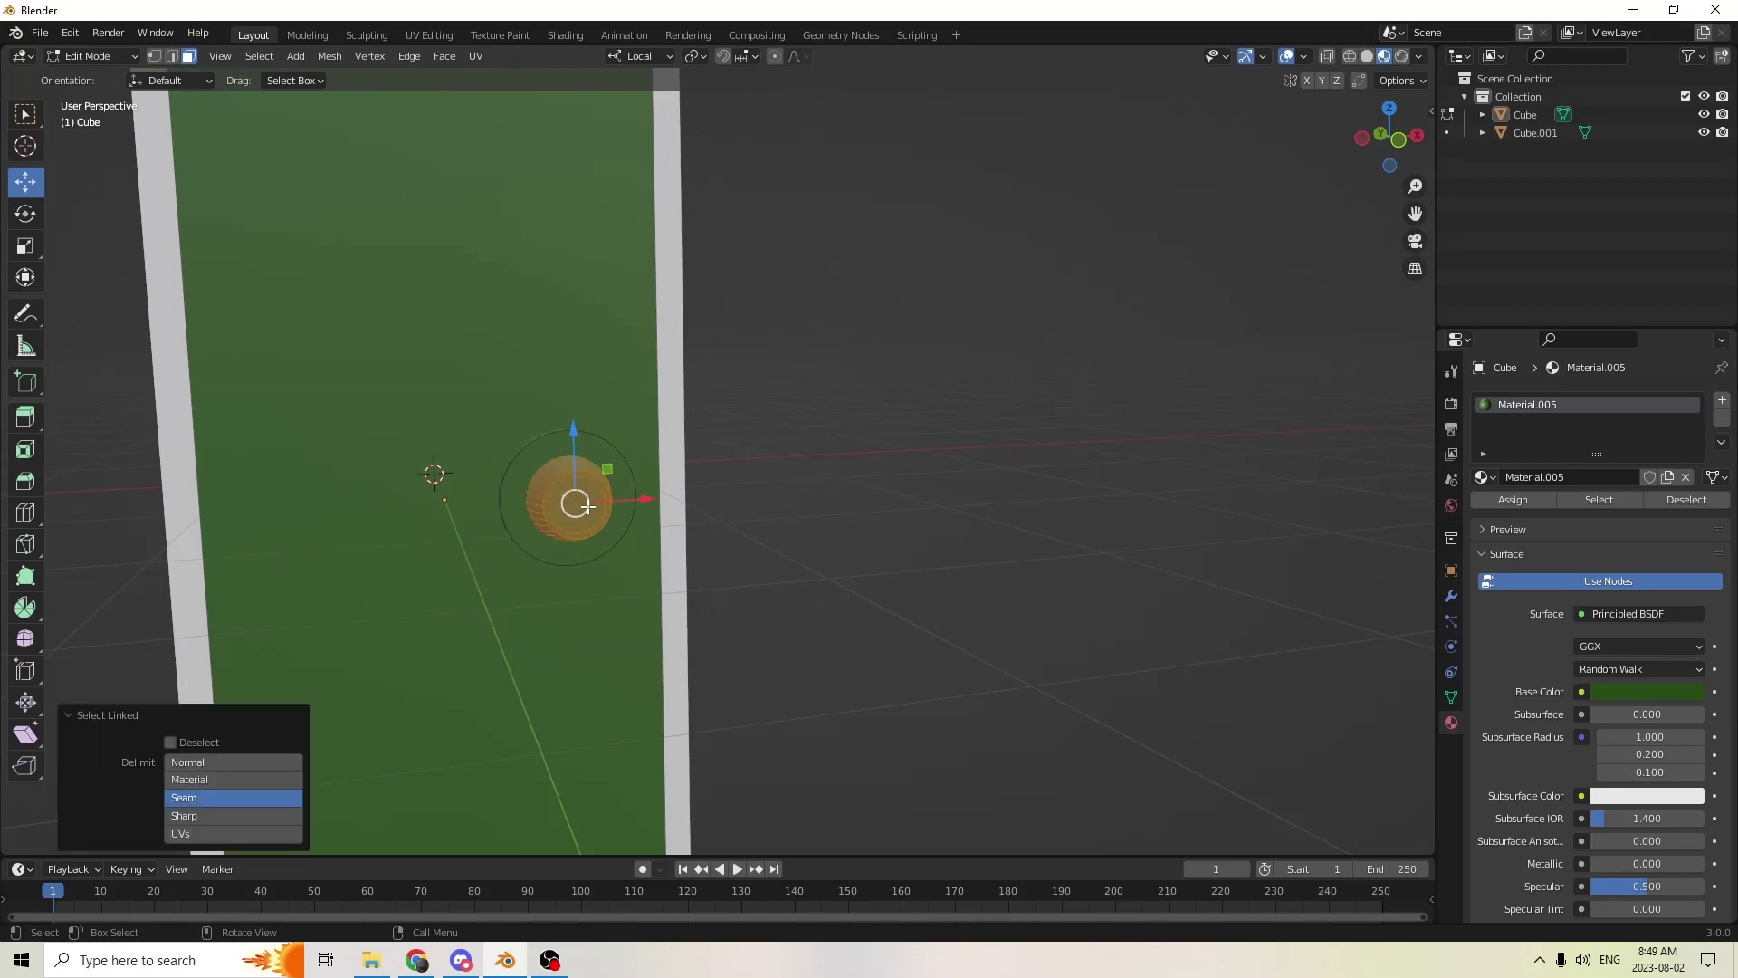
pyautogui.moveTo(575, 501); pyautogui.dragTo(683, 509, button='middle')
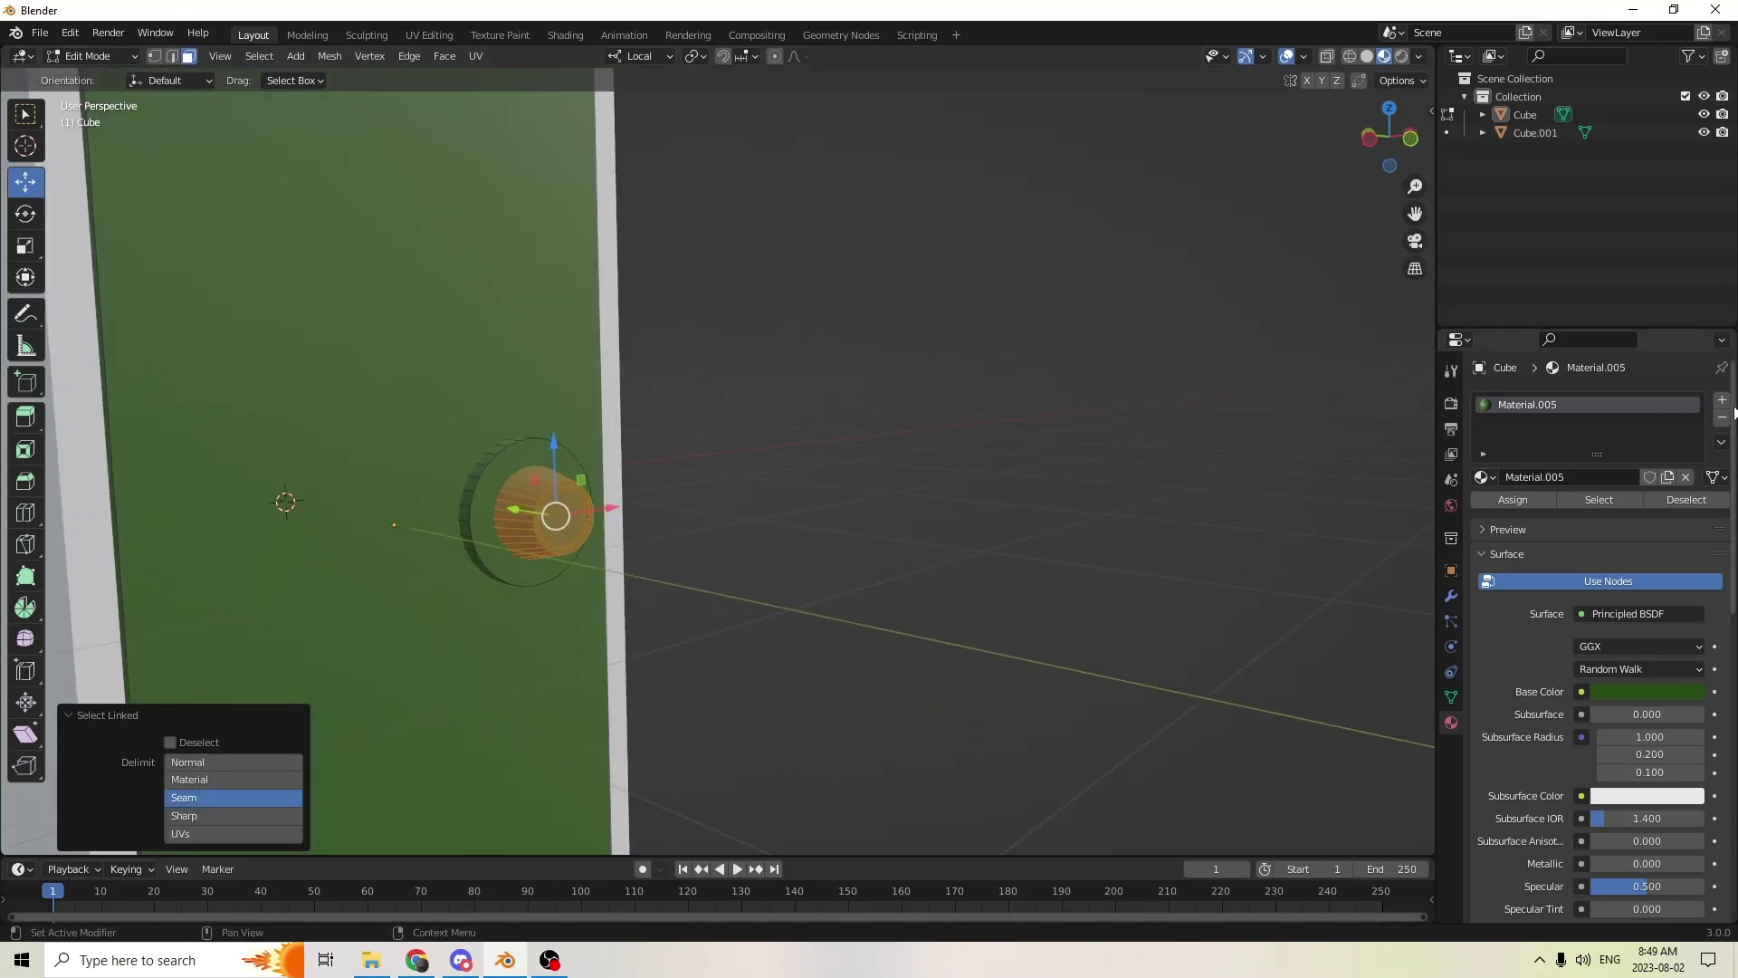
pyautogui.click(1722, 400)
pyautogui.click(1574, 512)
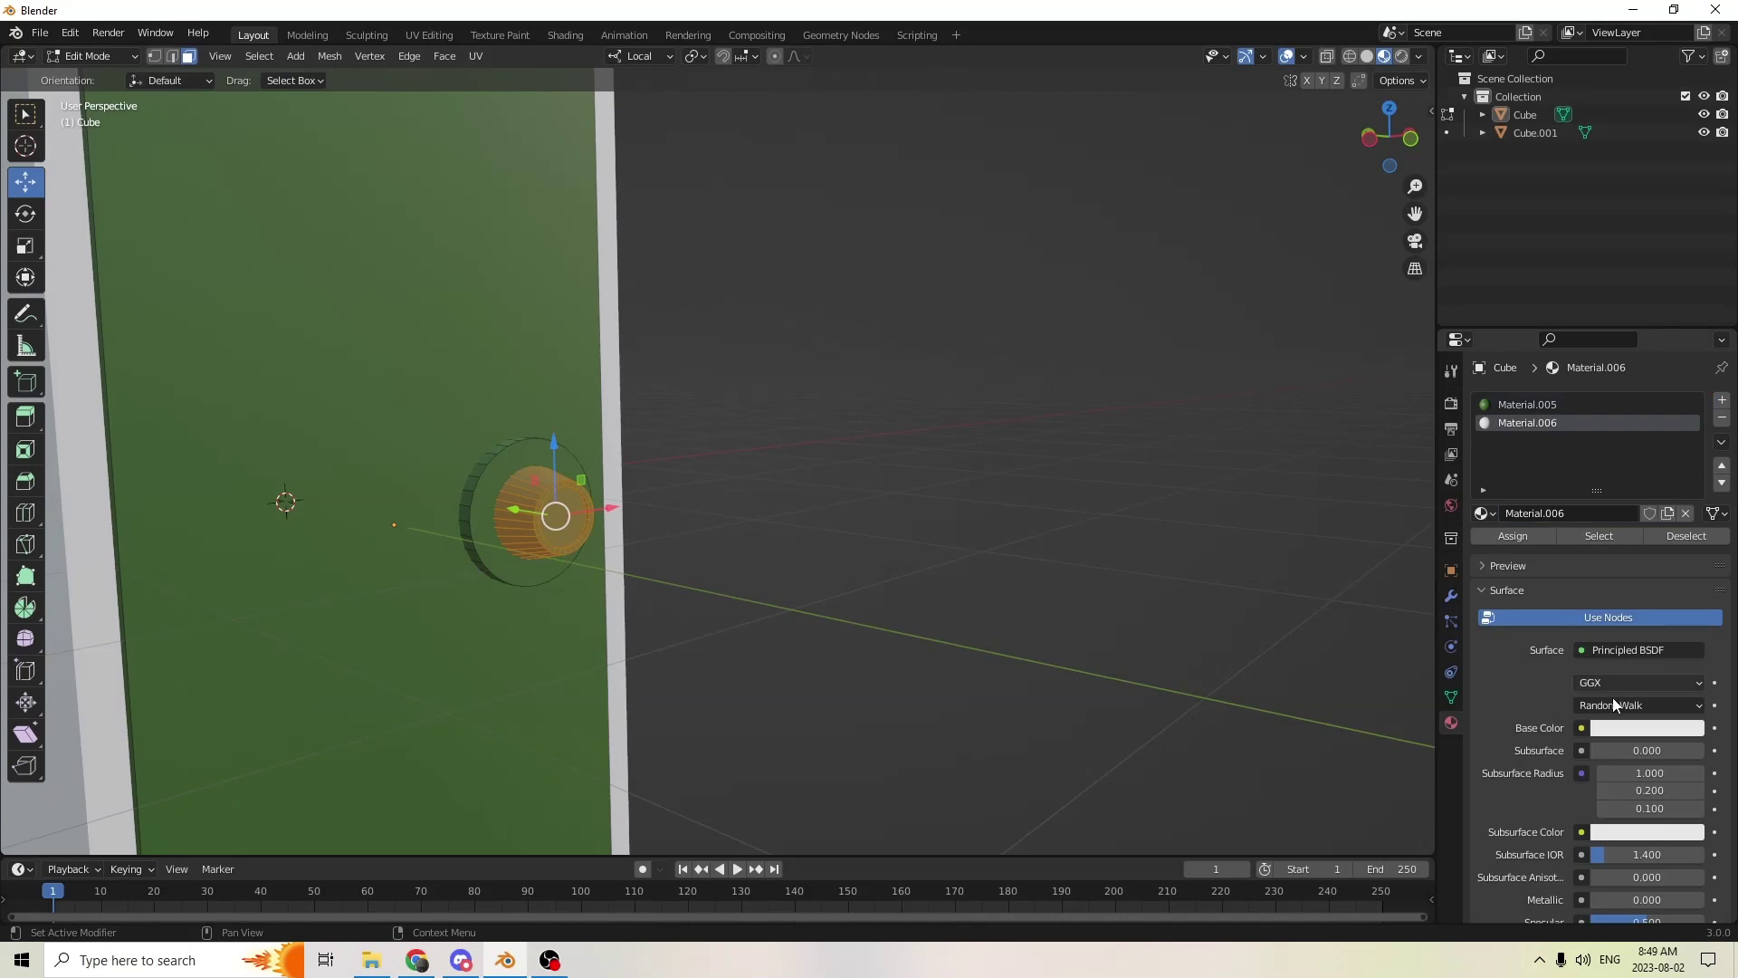
pyautogui.click(1630, 727)
pyautogui.moveTo(1689, 478); pyautogui.dragTo(1689, 525)
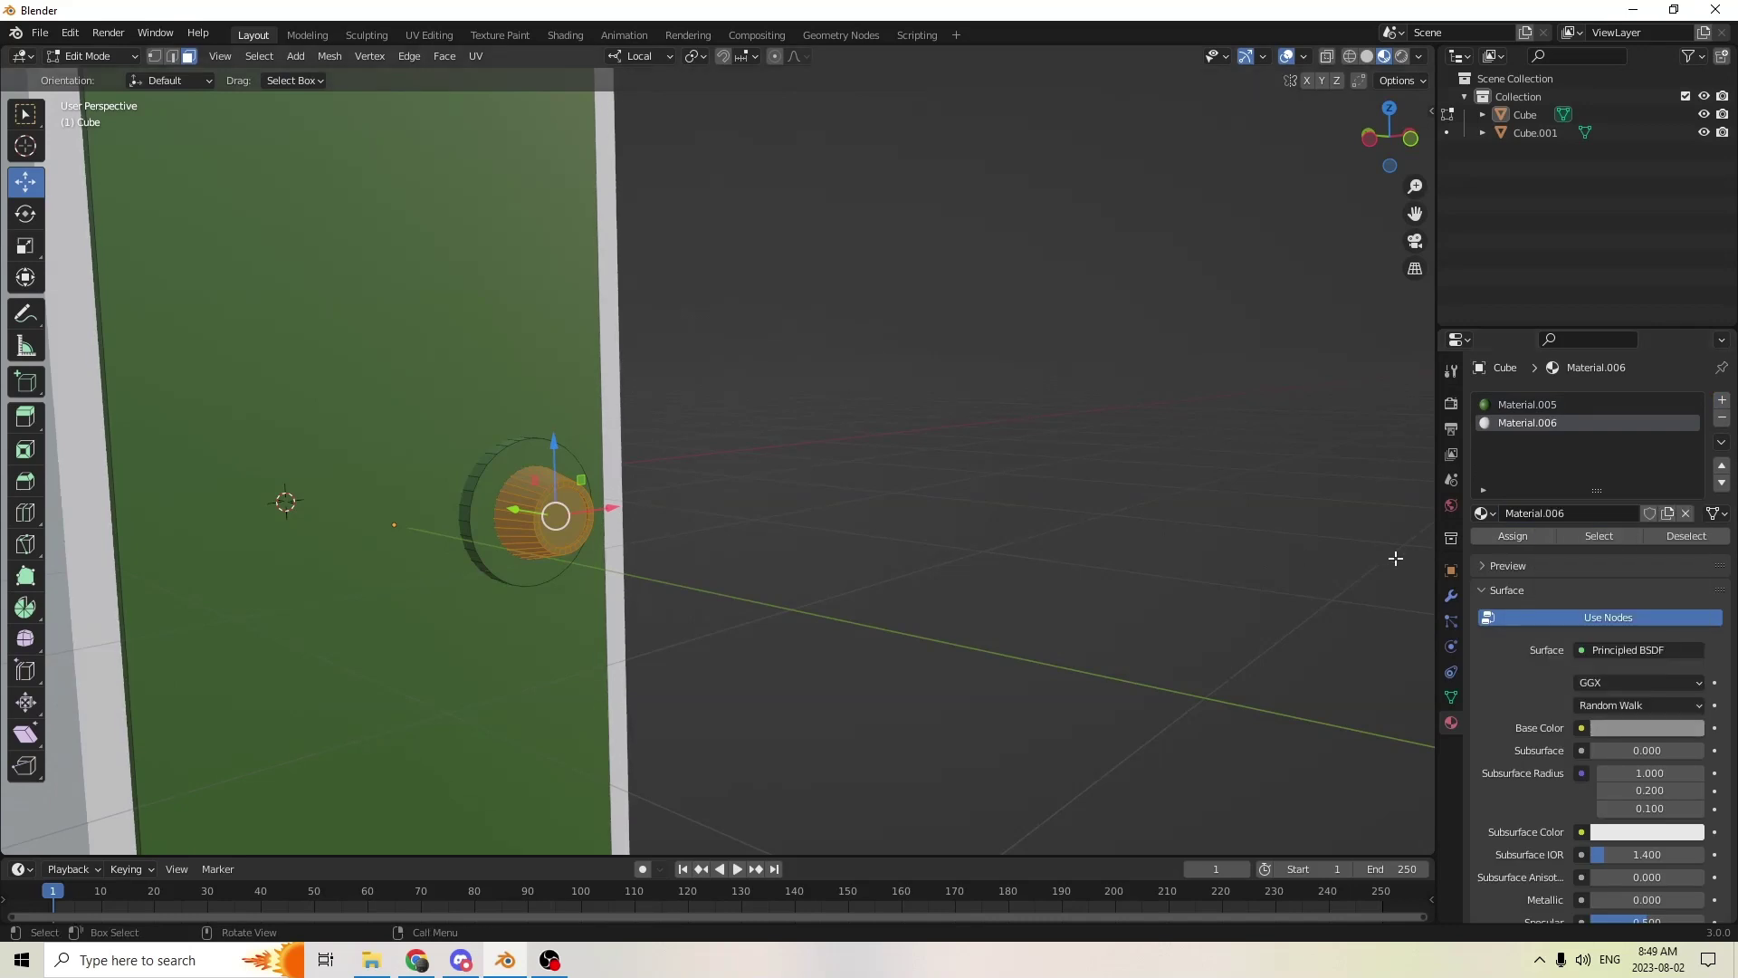
pyautogui.click(1175, 514)
pyautogui.moveTo(1175, 515); pyautogui.dragTo(833, 504, button='middle')
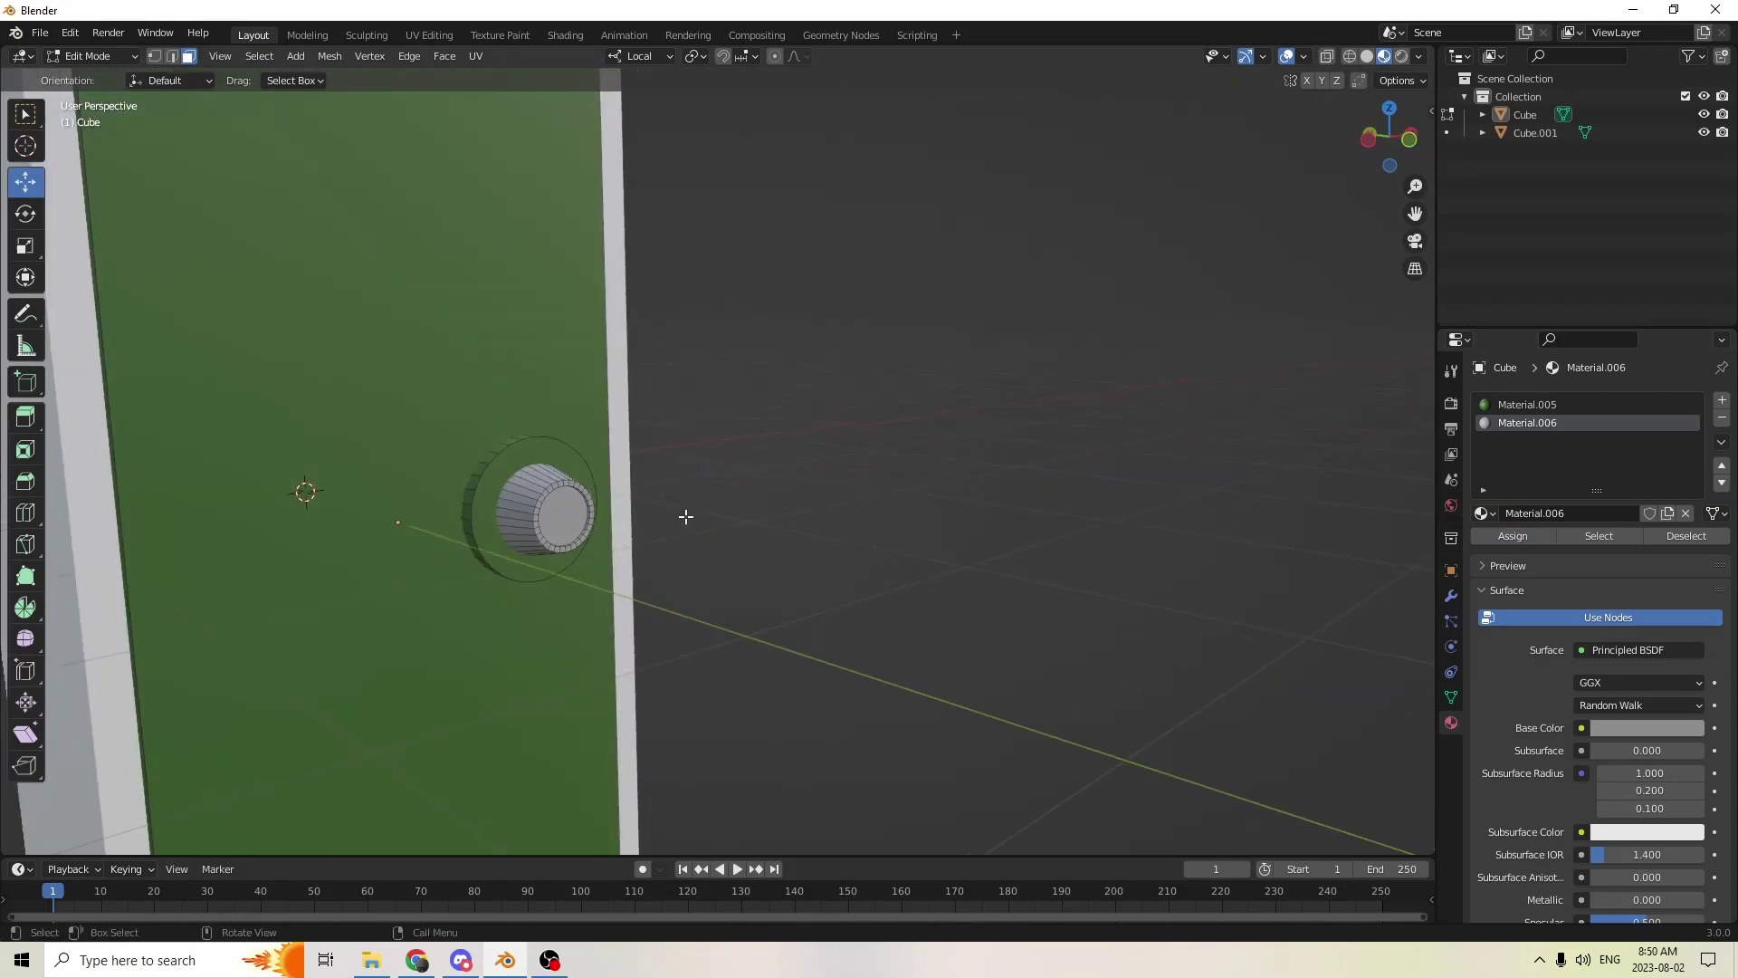
# - Give the dial's front cap face its own new, darker material
pyautogui.click(567, 516)
pyautogui.moveTo(962, 504)
pyautogui.mouseDown(button='middle')
pyautogui.moveTo(942, 497)
pyautogui.moveTo(978, 489)
pyautogui.mouseUp(button='middle')
pyautogui.click(1722, 399)
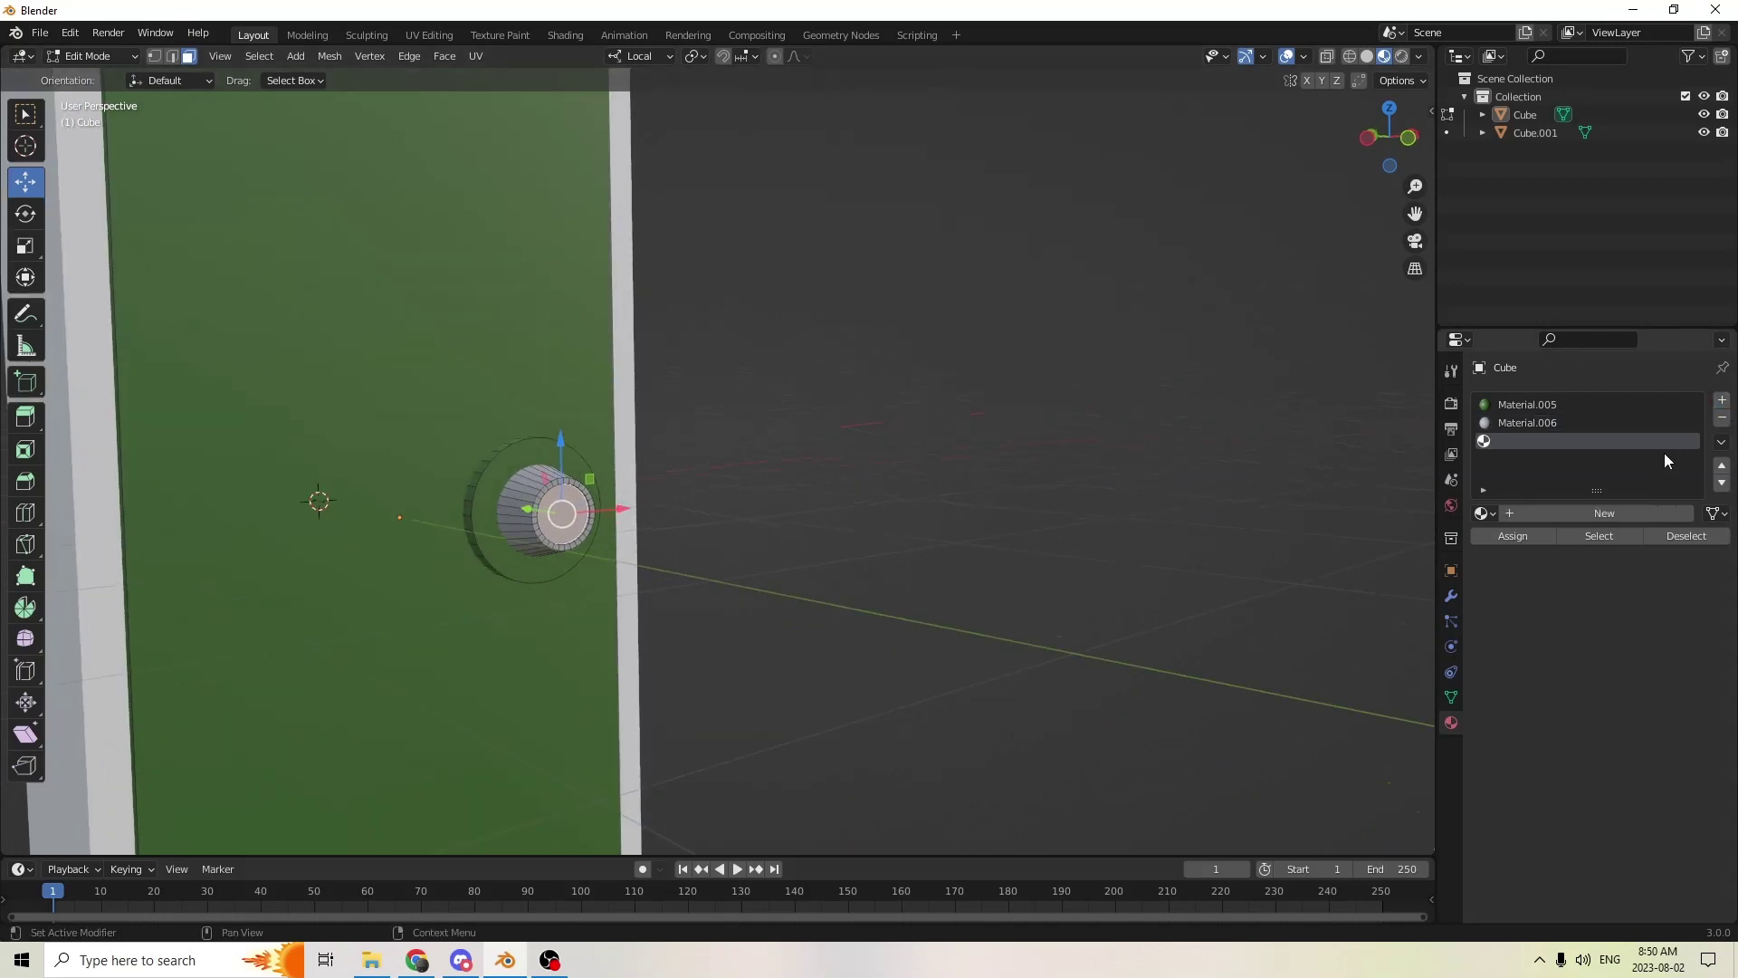
pyautogui.click(1612, 509)
pyautogui.click(1621, 728)
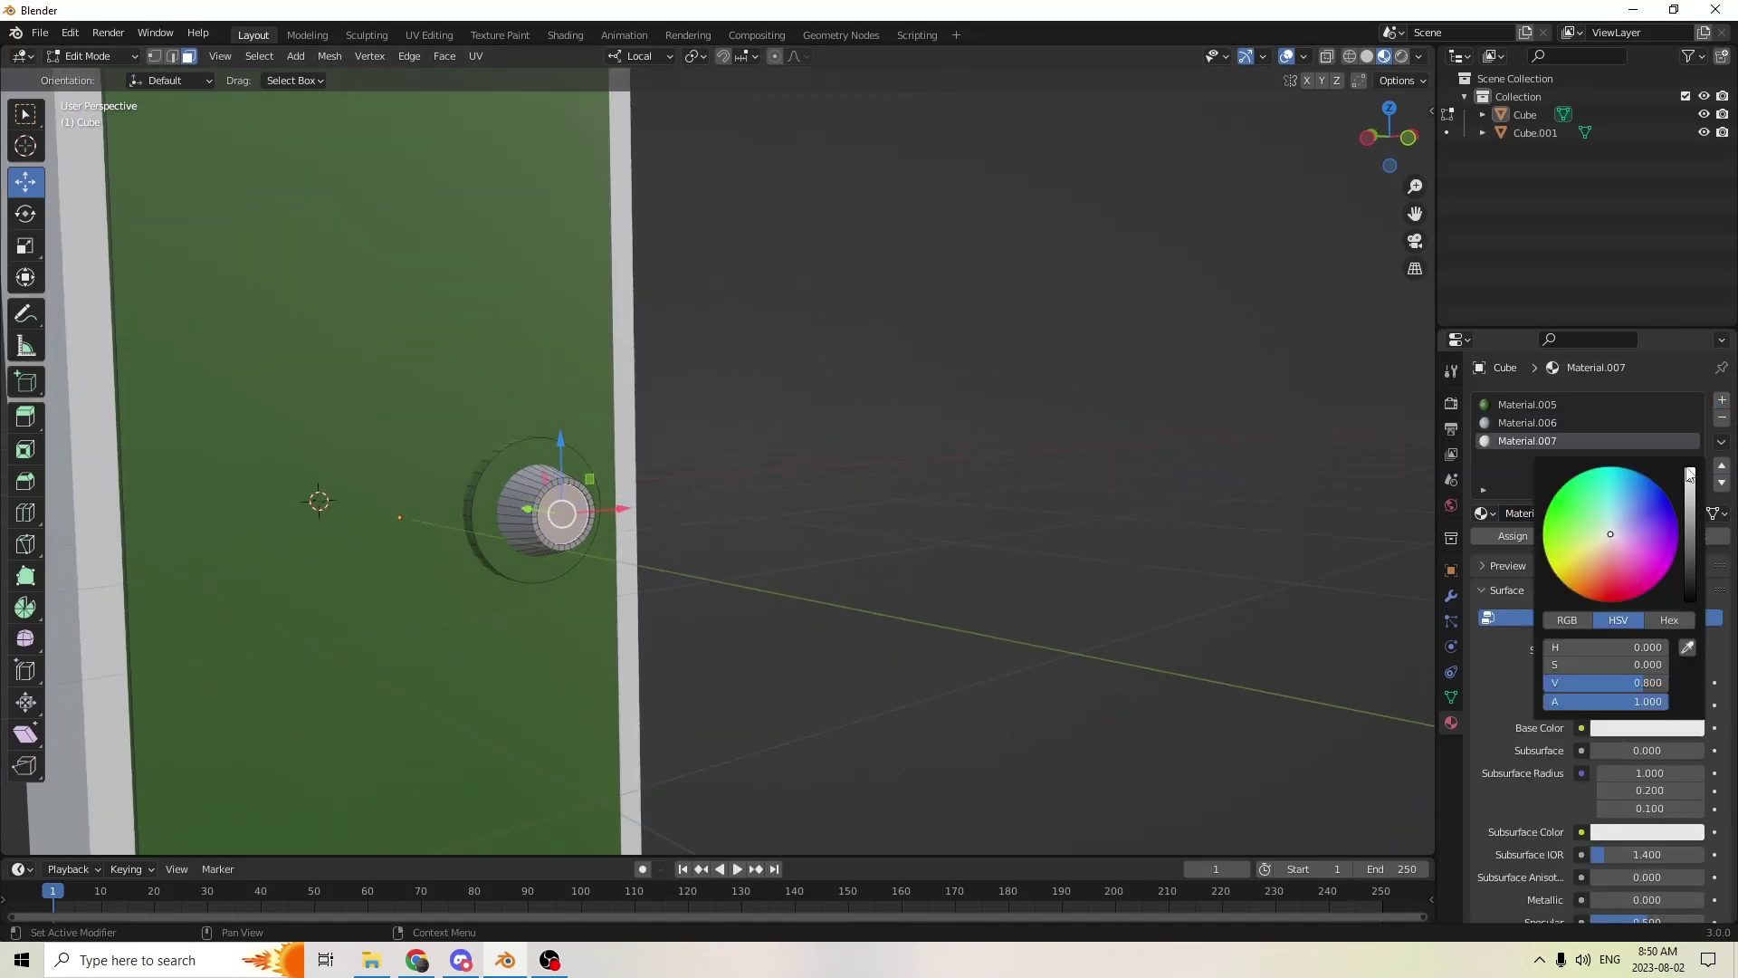
pyautogui.moveTo(1689, 476); pyautogui.dragTo(1689, 567)
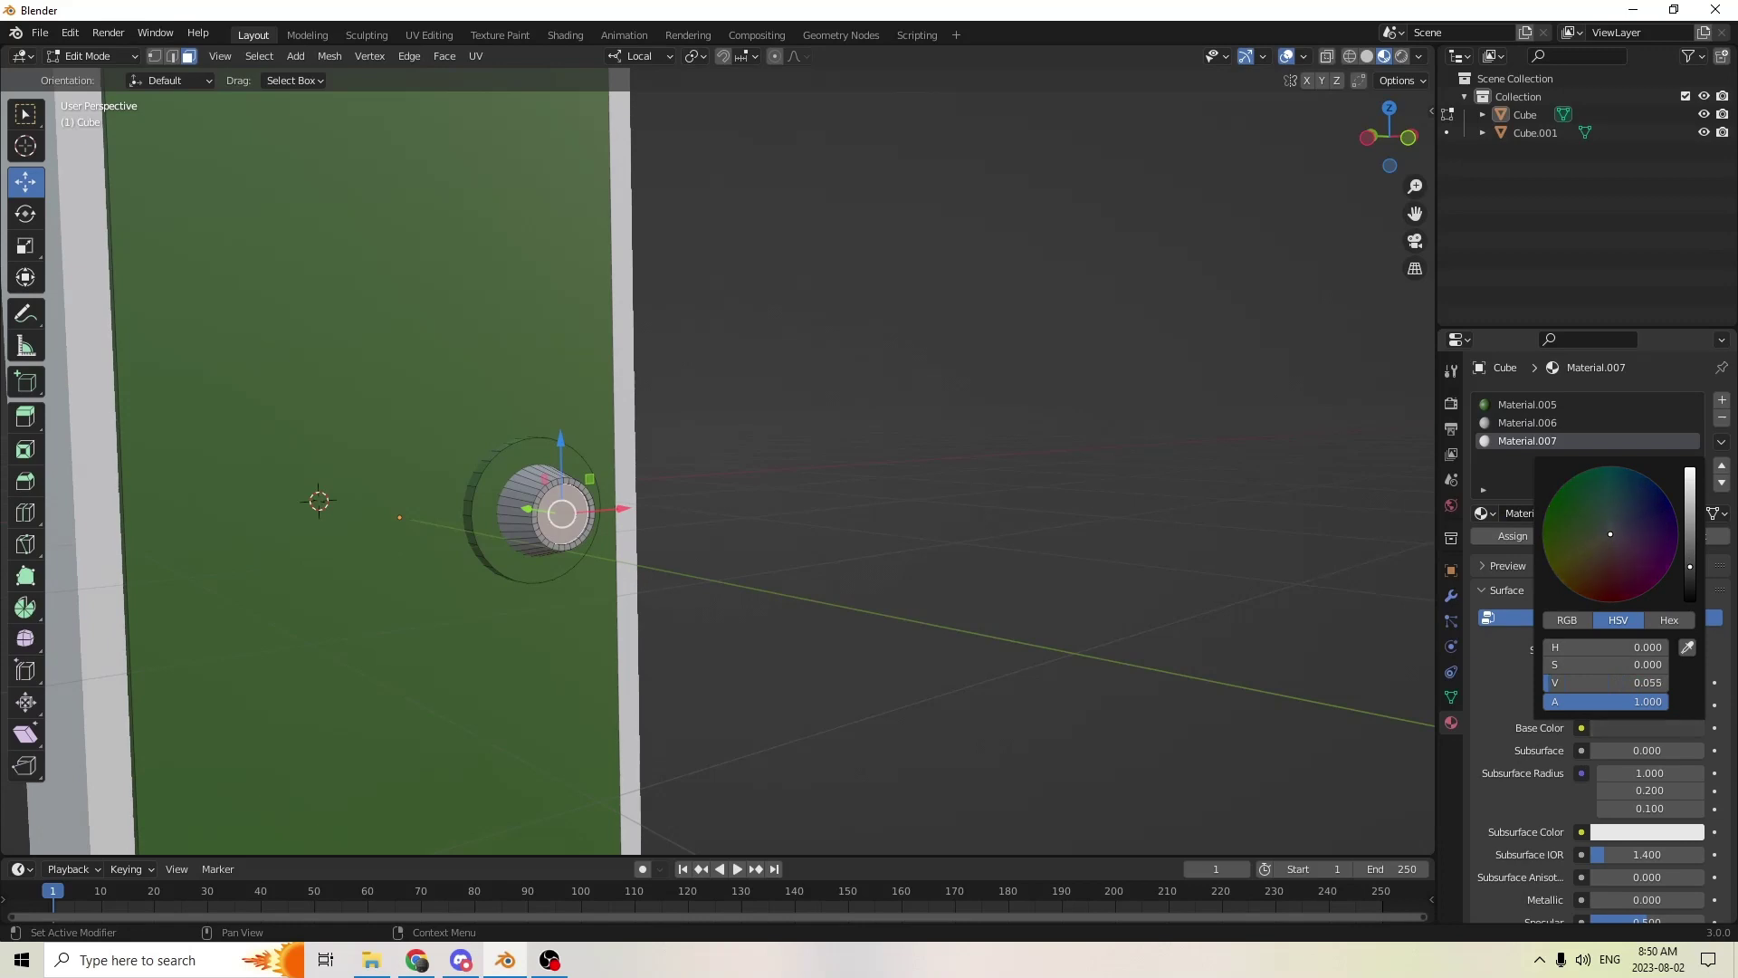
pyautogui.moveTo(1133, 516); pyautogui.dragTo(1029, 536, button='middle')
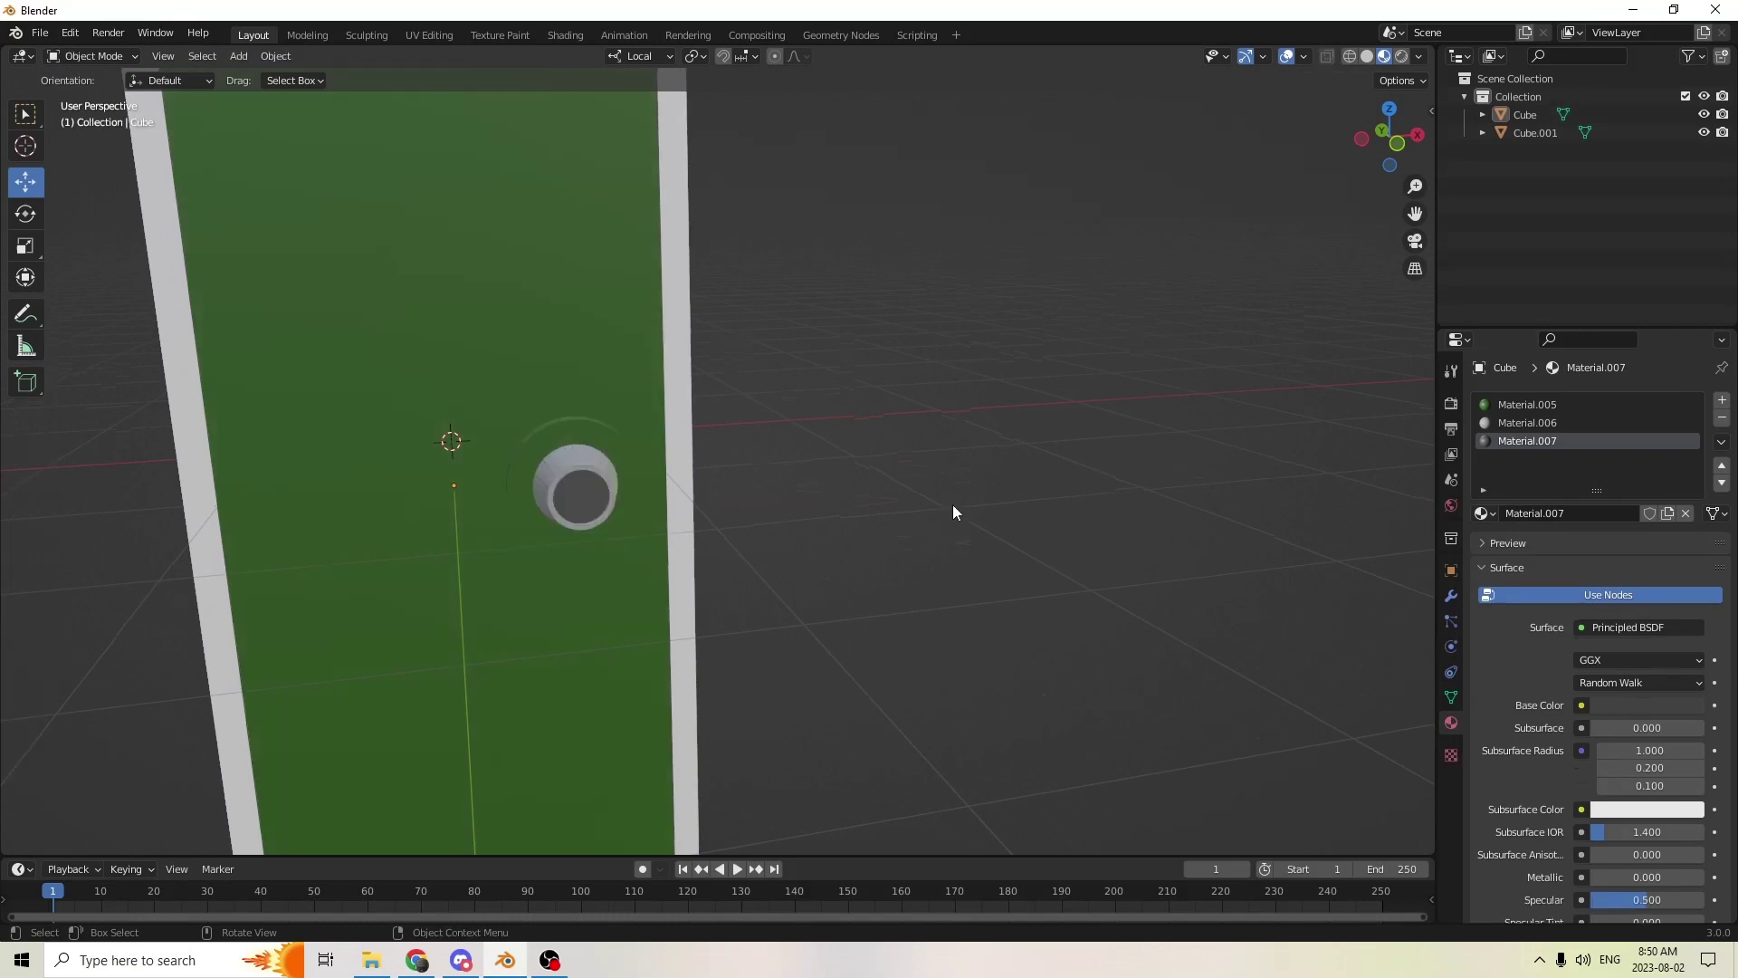
pyautogui.moveTo(950, 508); pyautogui.dragTo(1009, 493, button='middle')
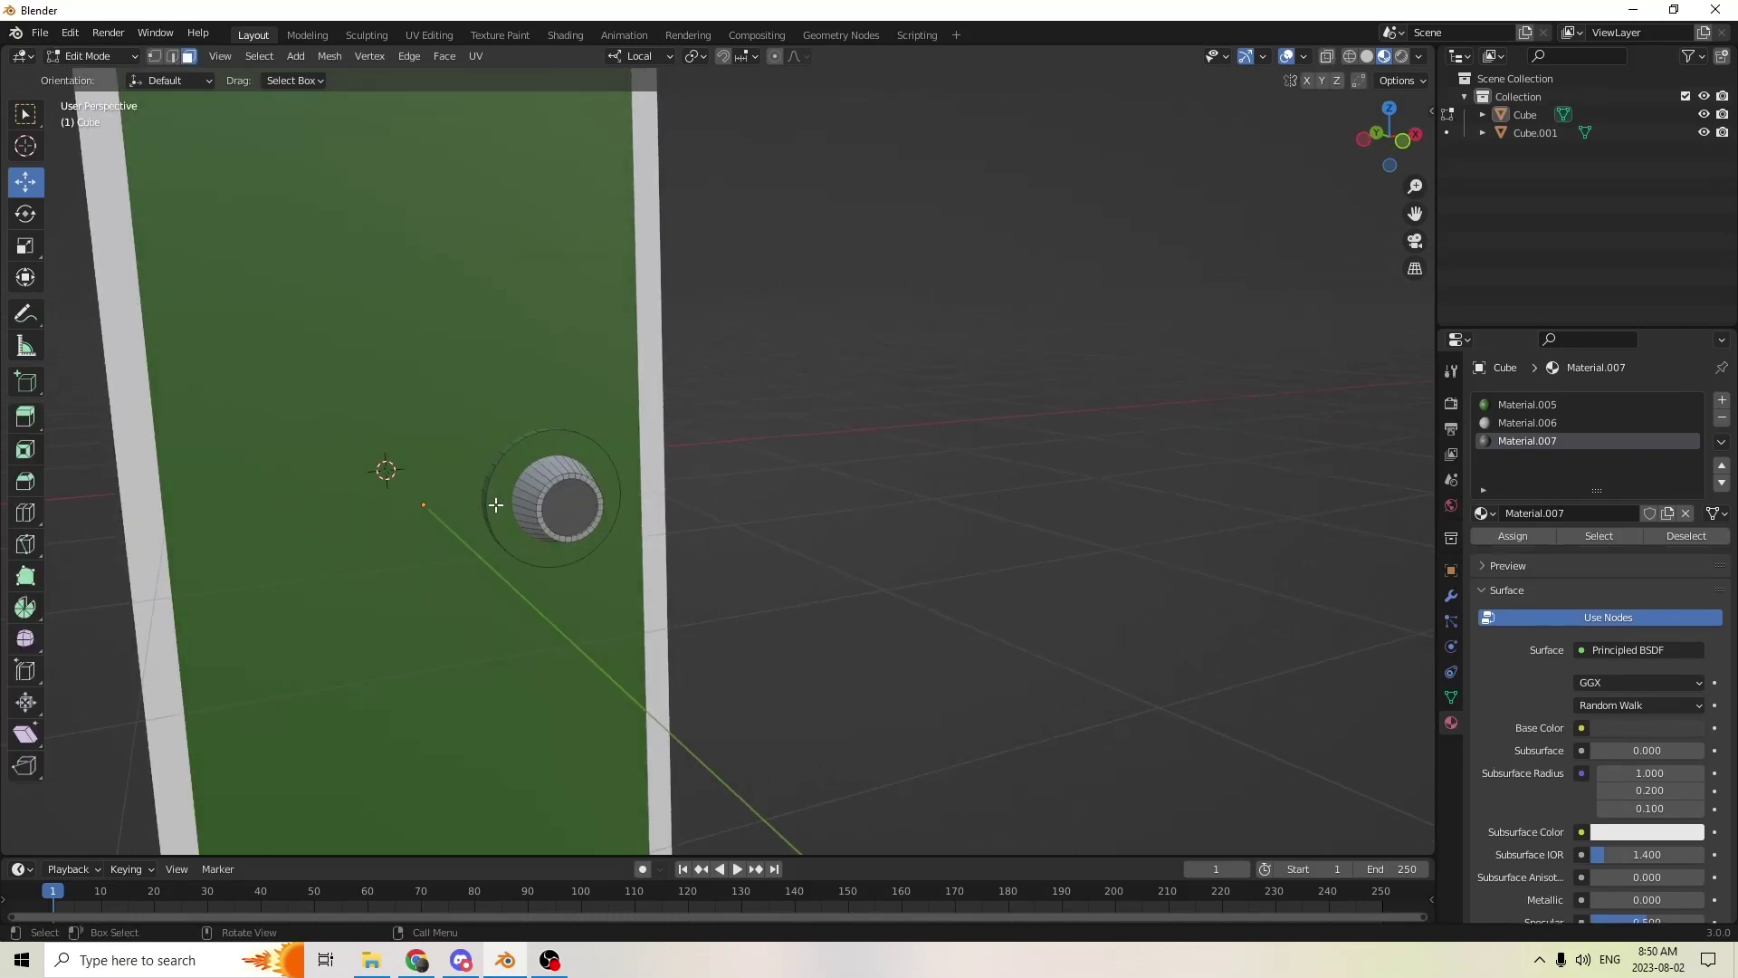
# - Assign a new pure black material, Material.008, to the dial's ring faces and leave Edit Mode
pyautogui.press('l')
pyautogui.moveTo(937, 432)
pyautogui.mouseDown(button='middle')
pyautogui.moveTo(861, 431)
pyautogui.moveTo(931, 431)
pyautogui.mouseUp(button='middle')
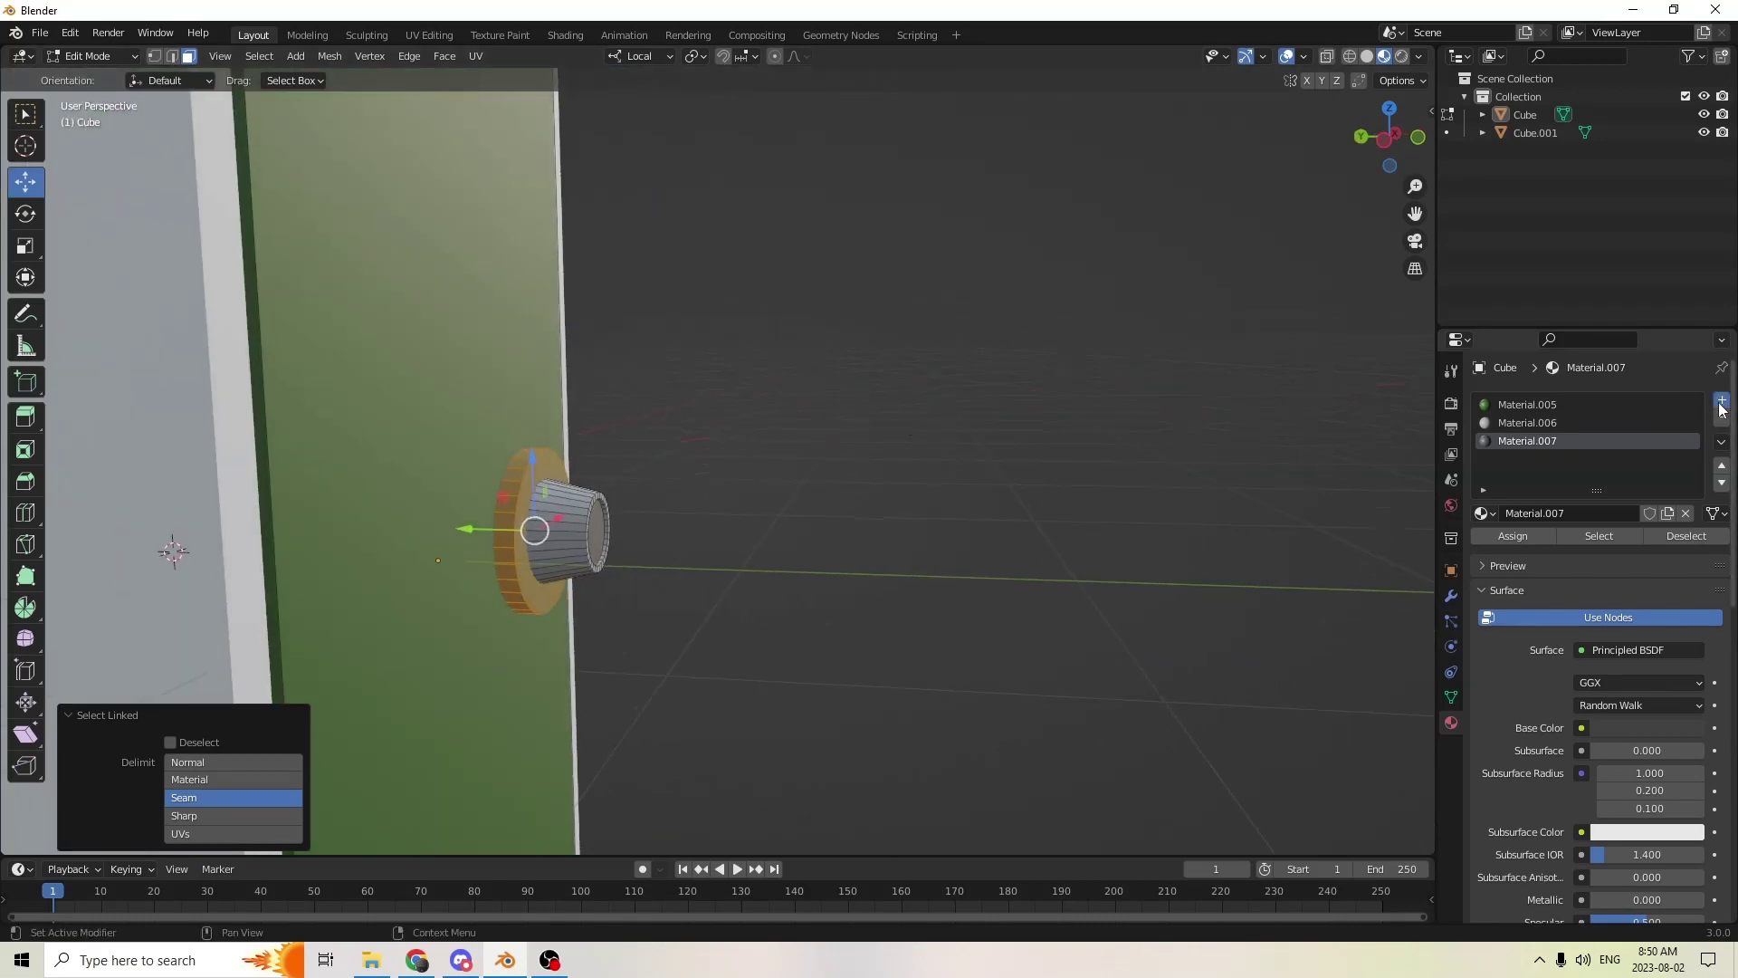
pyautogui.click(1722, 401)
pyautogui.click(1560, 516)
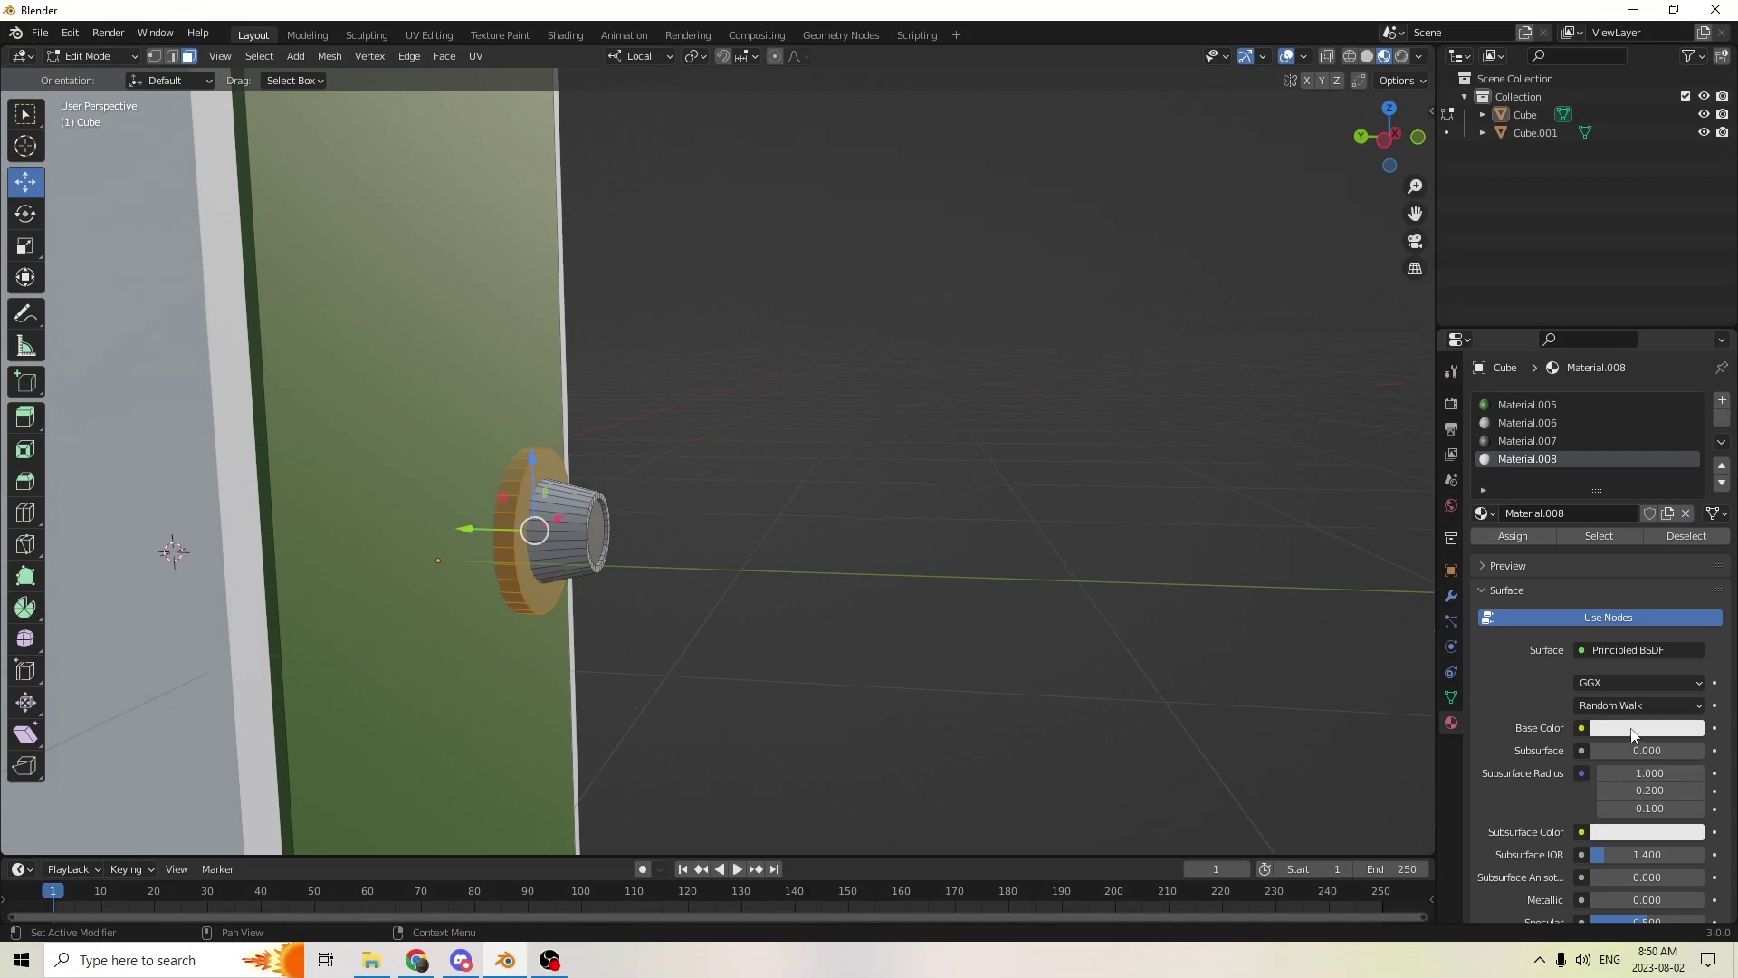
pyautogui.click(1634, 735)
pyautogui.moveTo(1691, 489); pyautogui.dragTo(1690, 600)
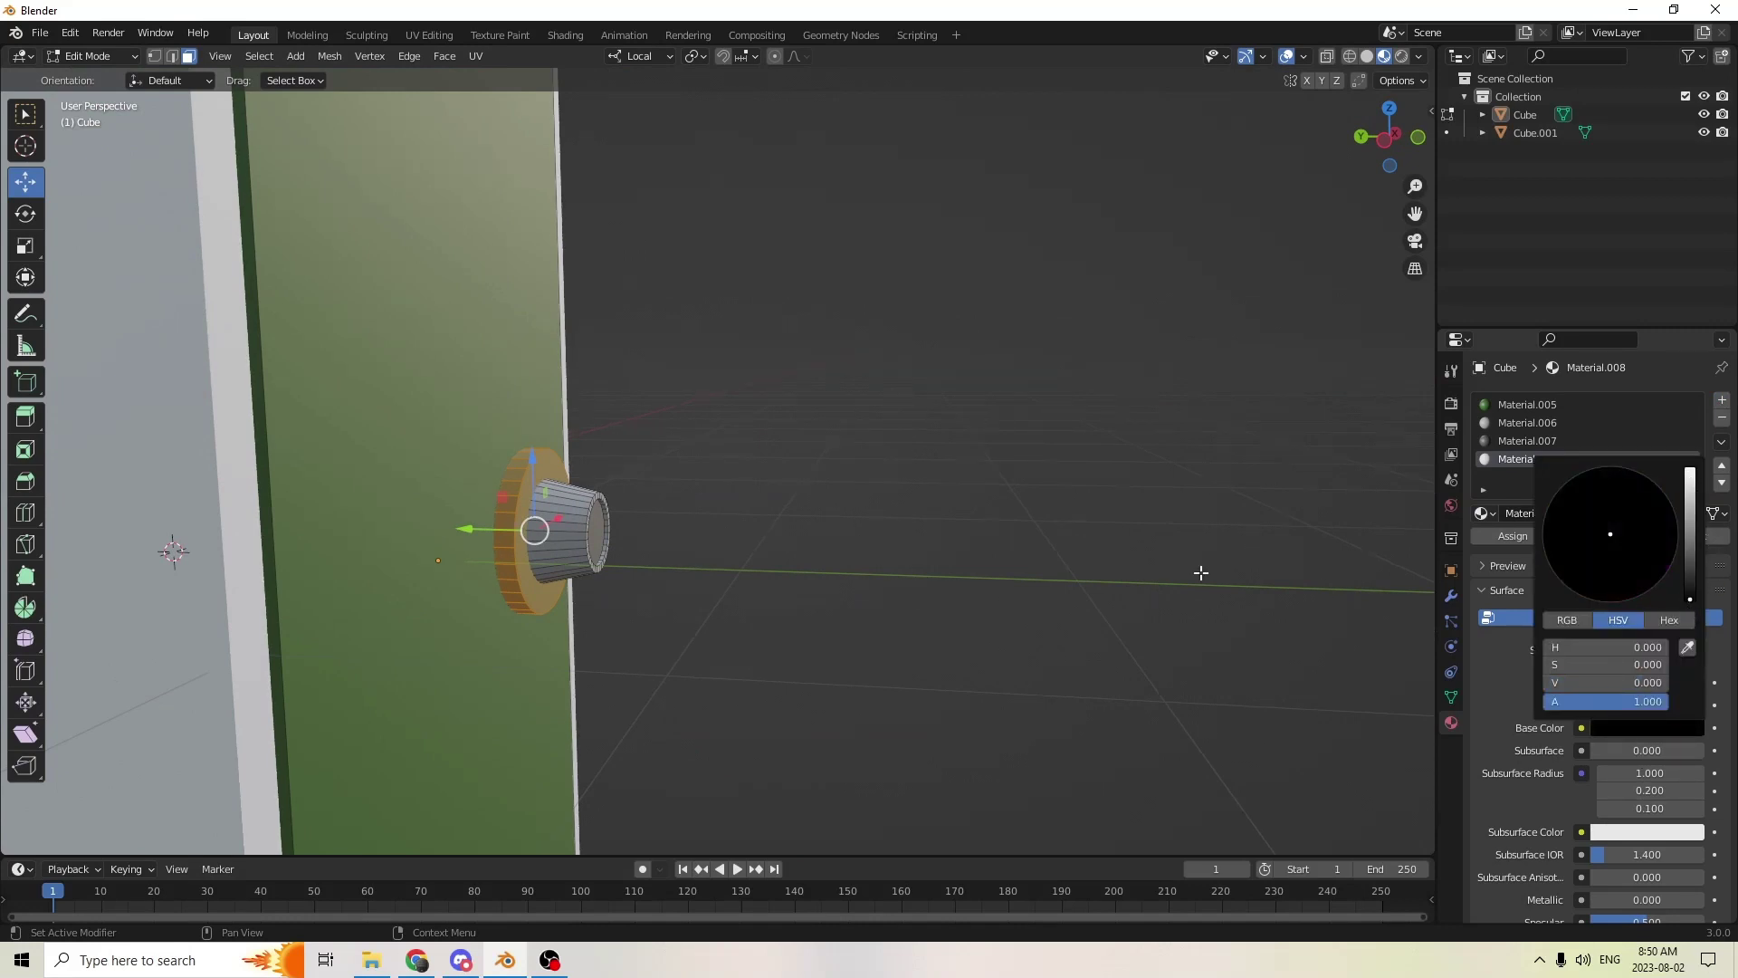
pyautogui.click(1513, 535)
pyautogui.click(1094, 520)
pyautogui.moveTo(1094, 521); pyautogui.dragTo(1076, 451, button='middle')
pyautogui.press('Tab')
# - Select the locker body Cube.001 and enter Edit Mode on it
pyautogui.click(484, 496)
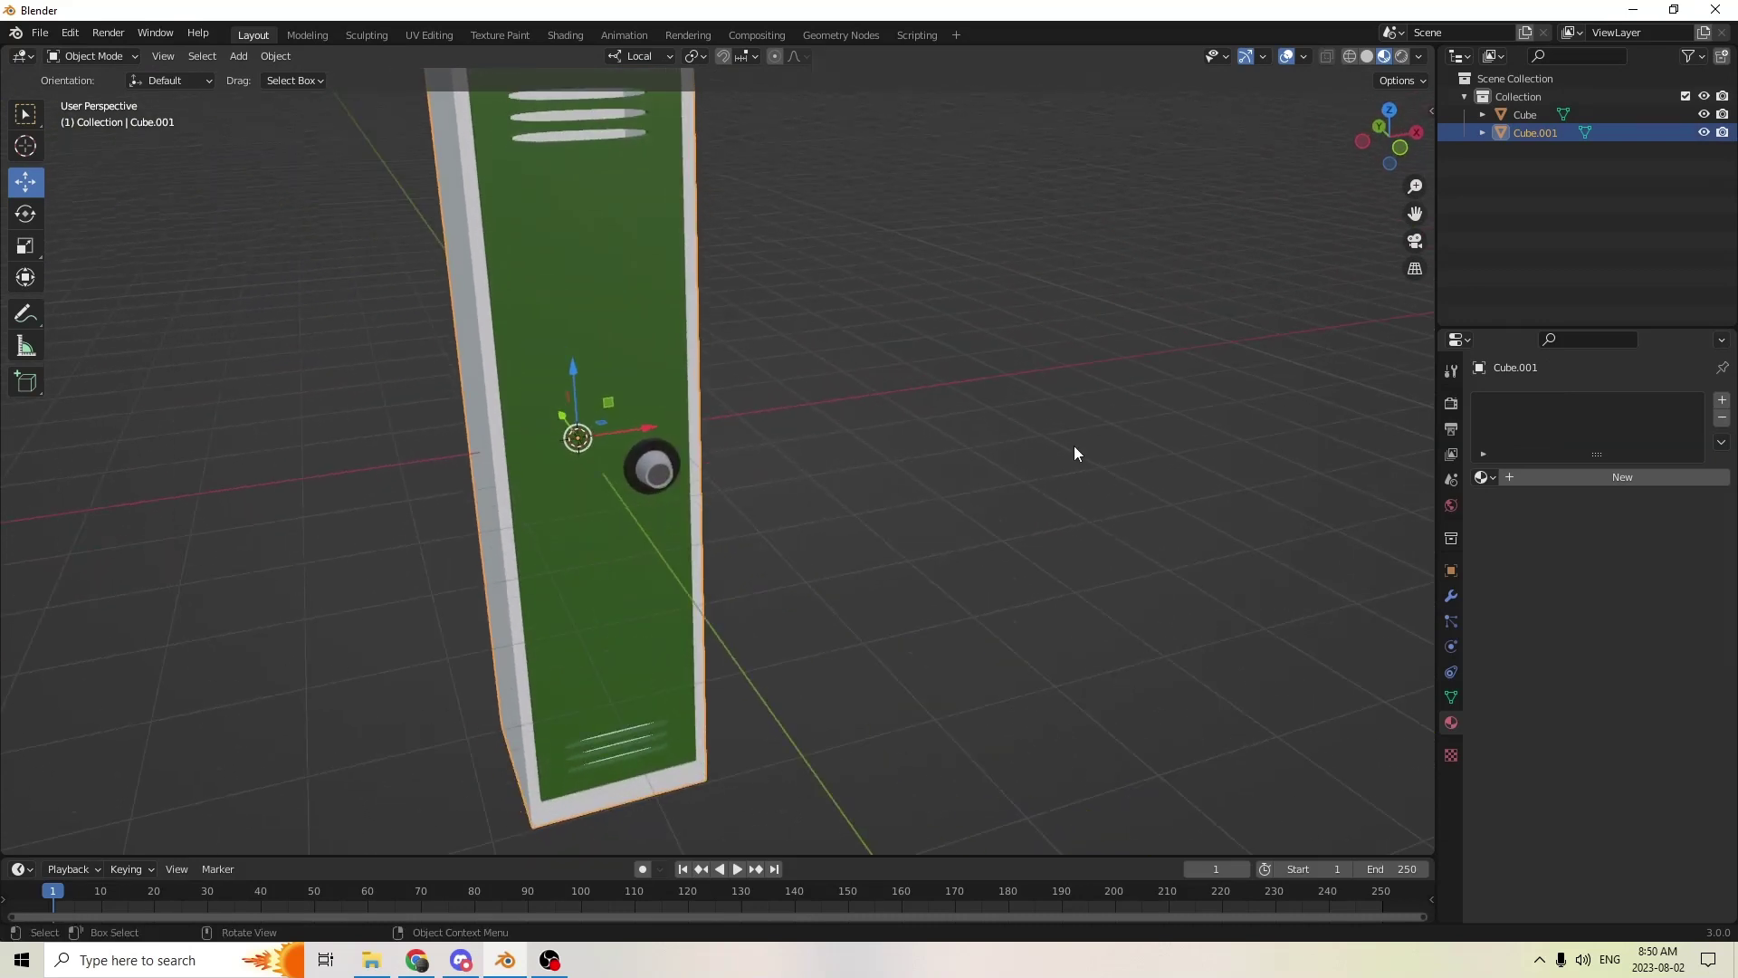
pyautogui.press('Tab')
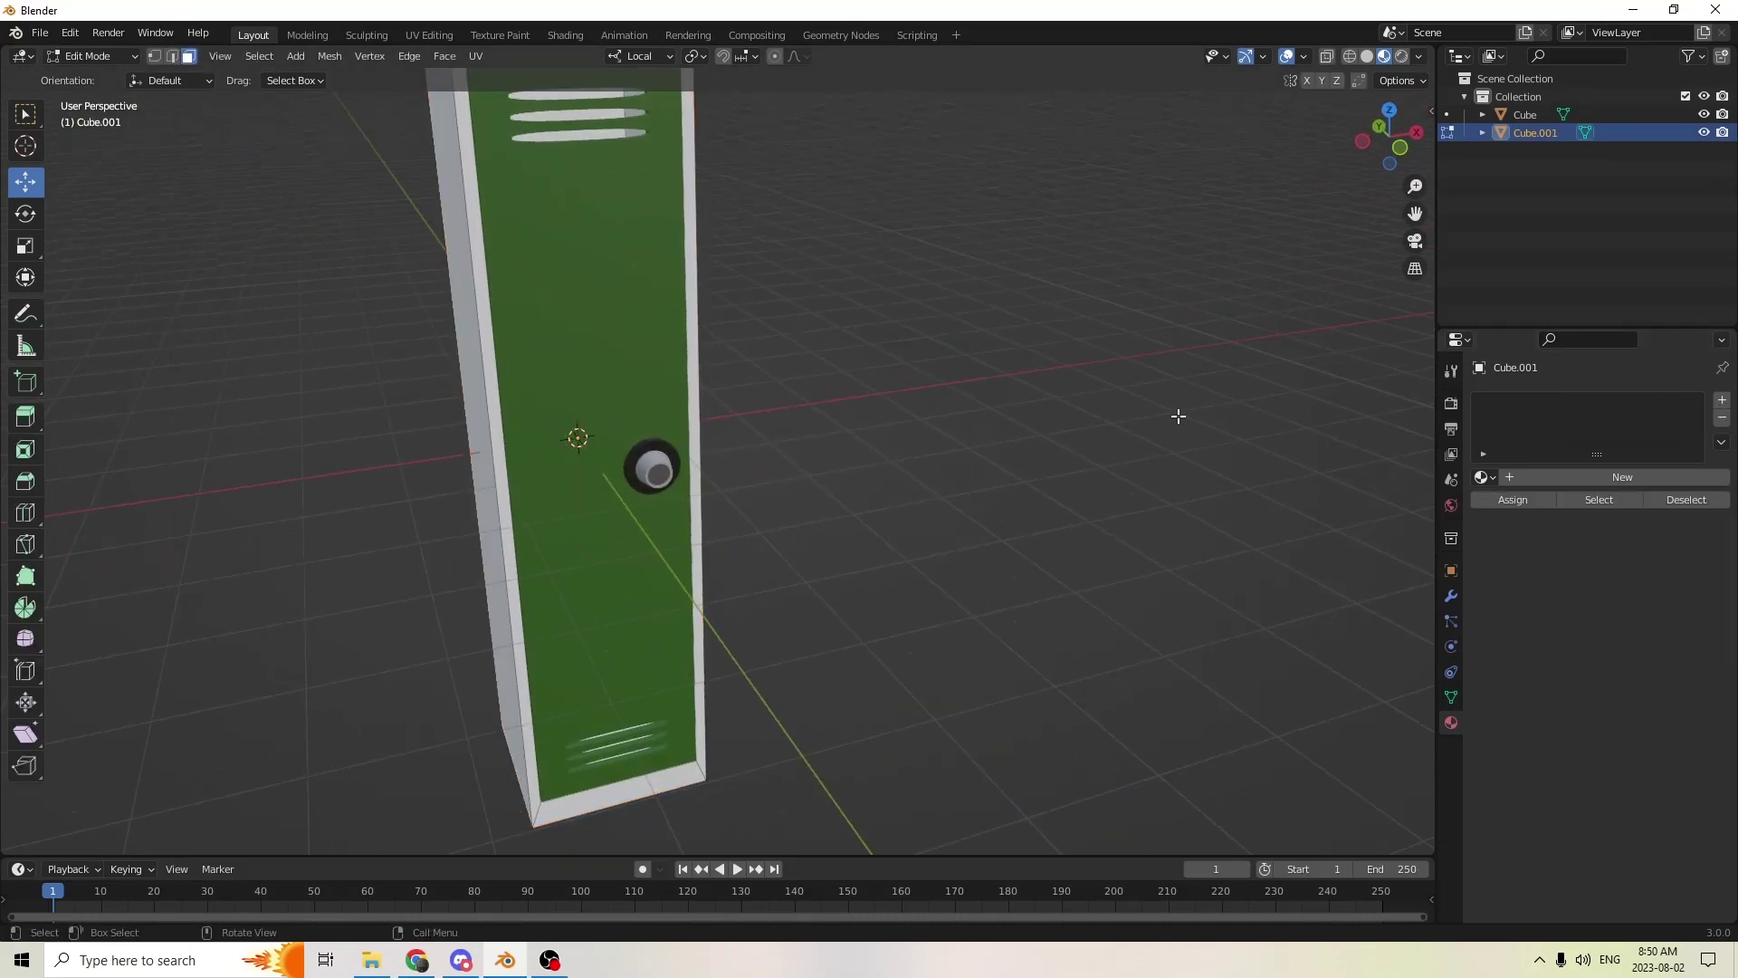
pyautogui.moveTo(1153, 425); pyautogui.dragTo(1193, 418, button='middle')
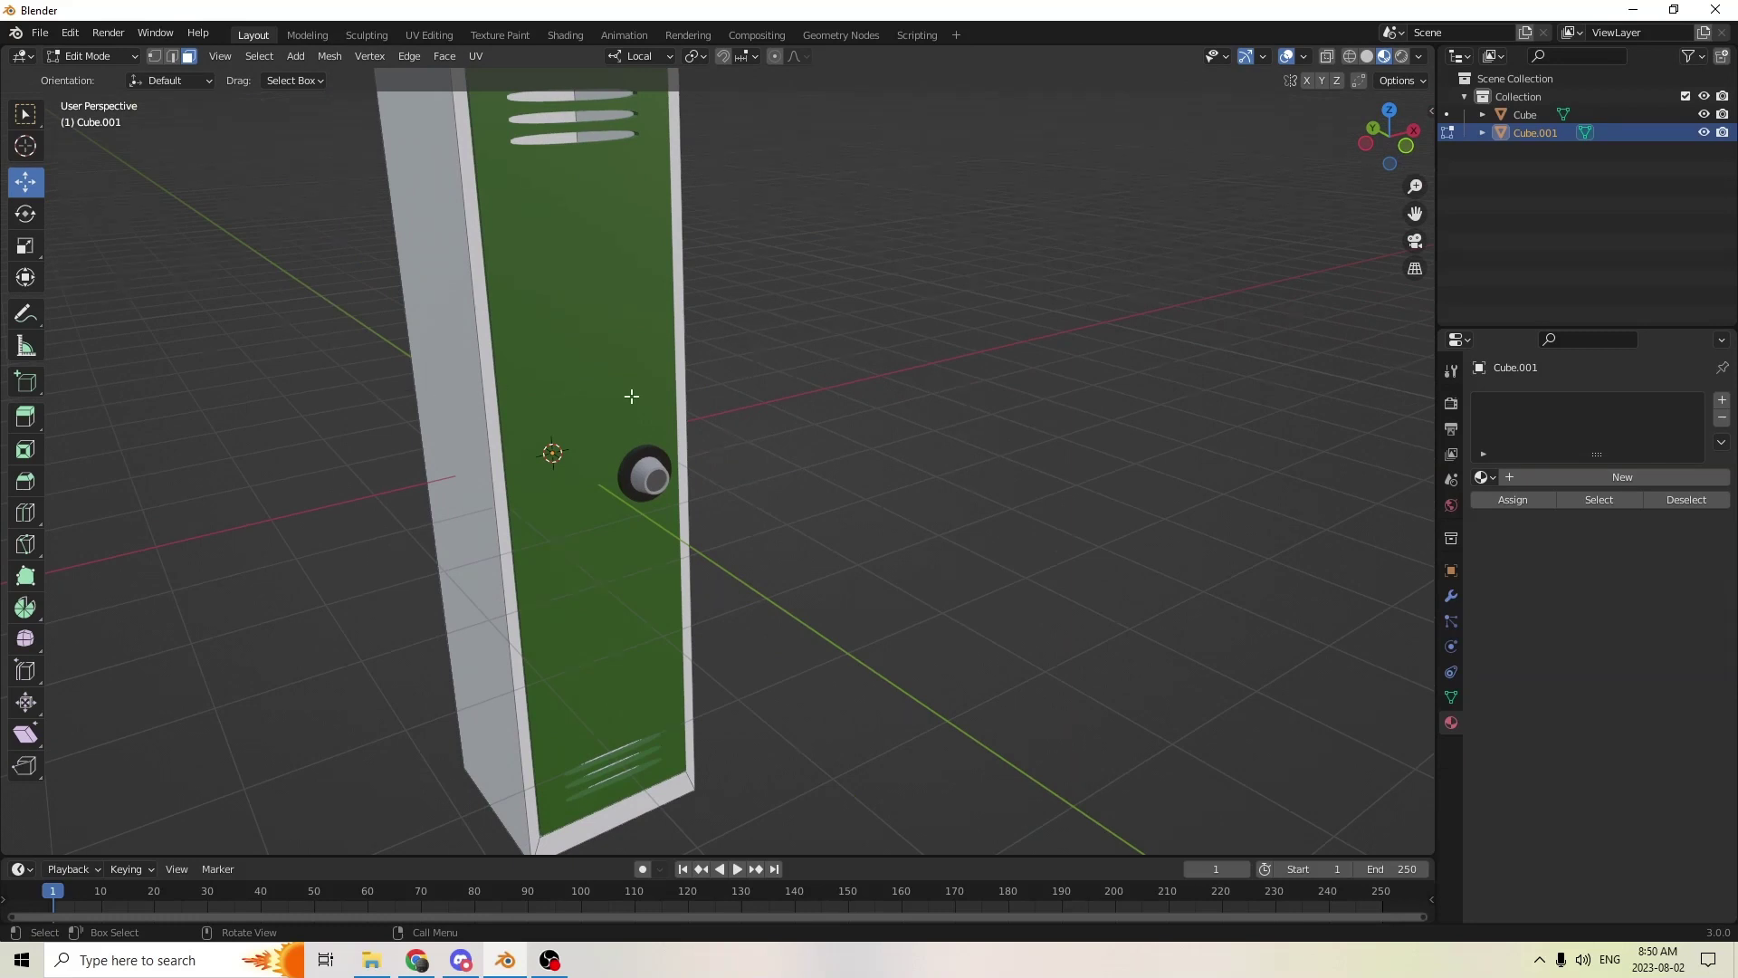
pyautogui.press('Tab')
pyautogui.click(344, 358)
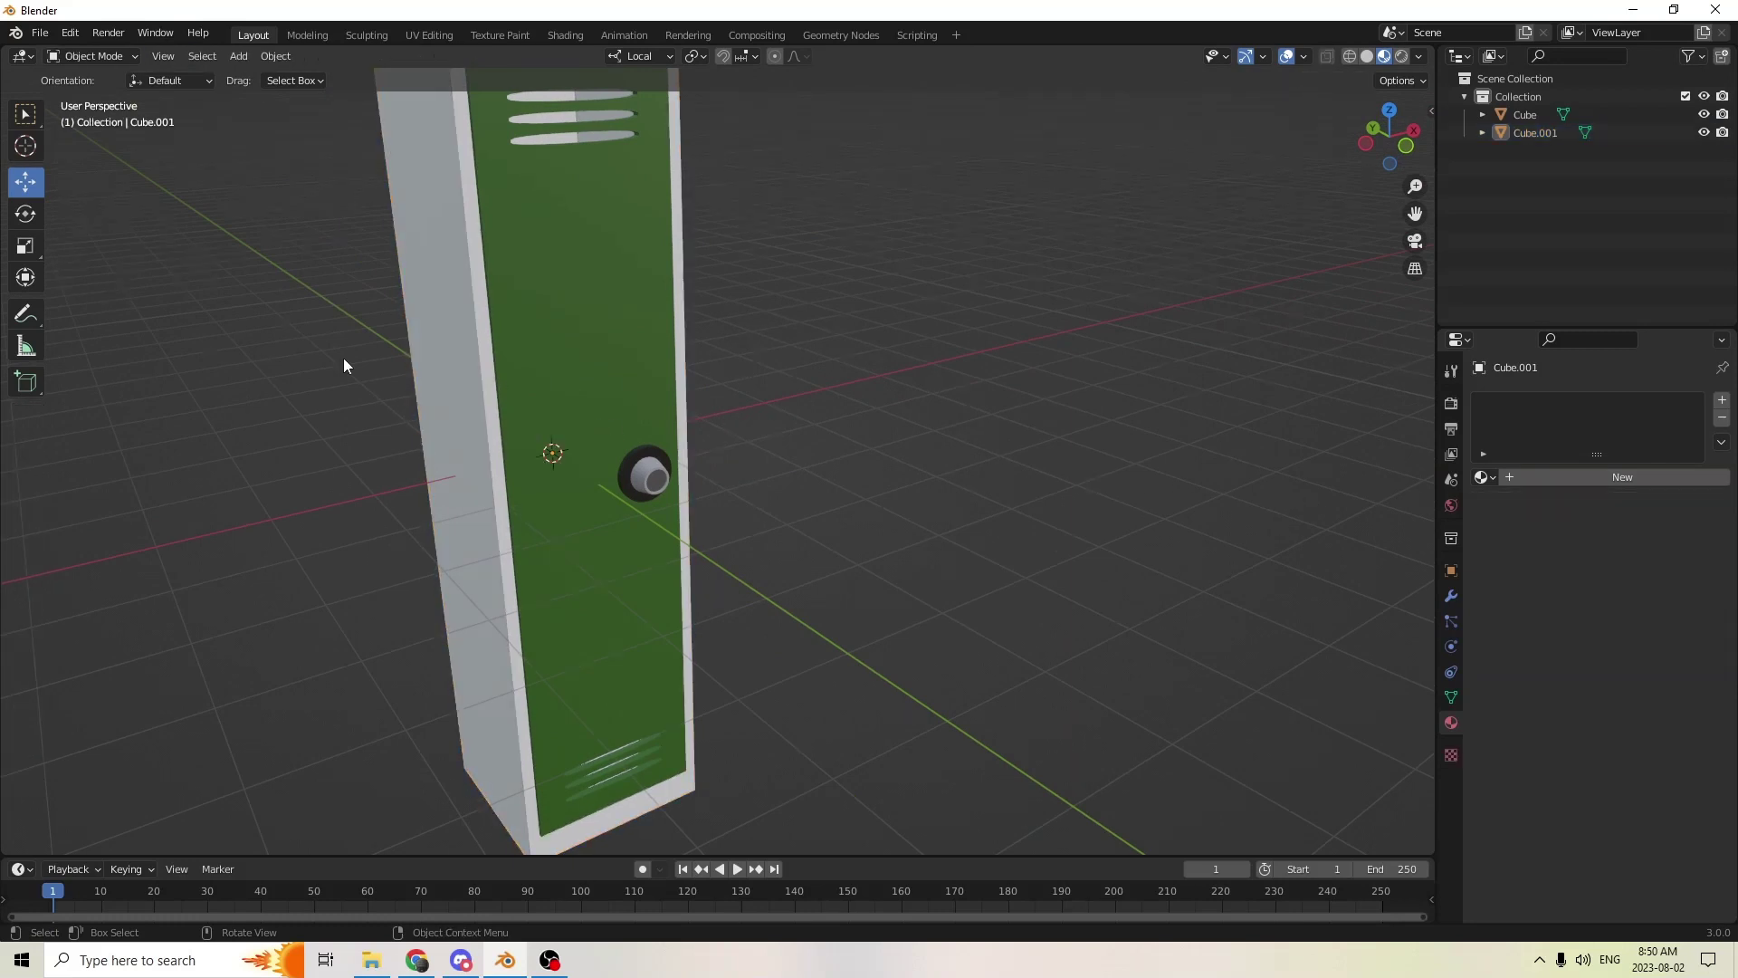
pyautogui.click(514, 400)
pyautogui.press('Tab')
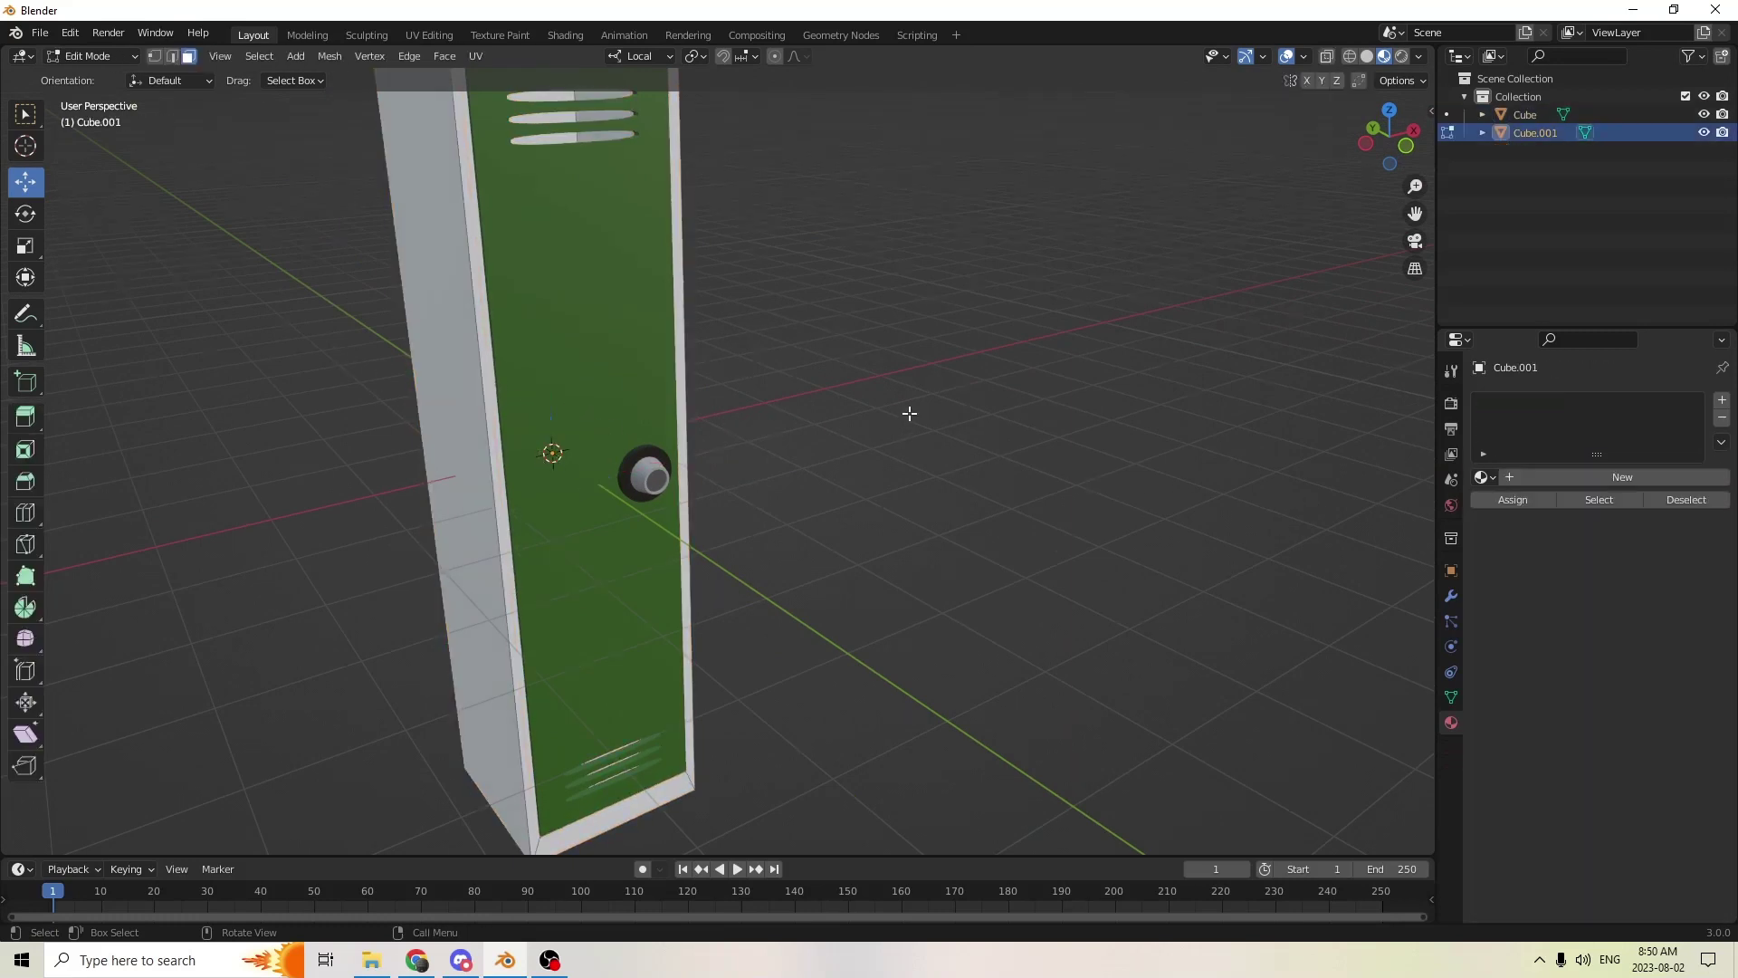
# - Add new Material.009 with green Base Color (H 0.314, S 1.000, V 0.311), then exit Edit Mode
pyautogui.click(1722, 400)
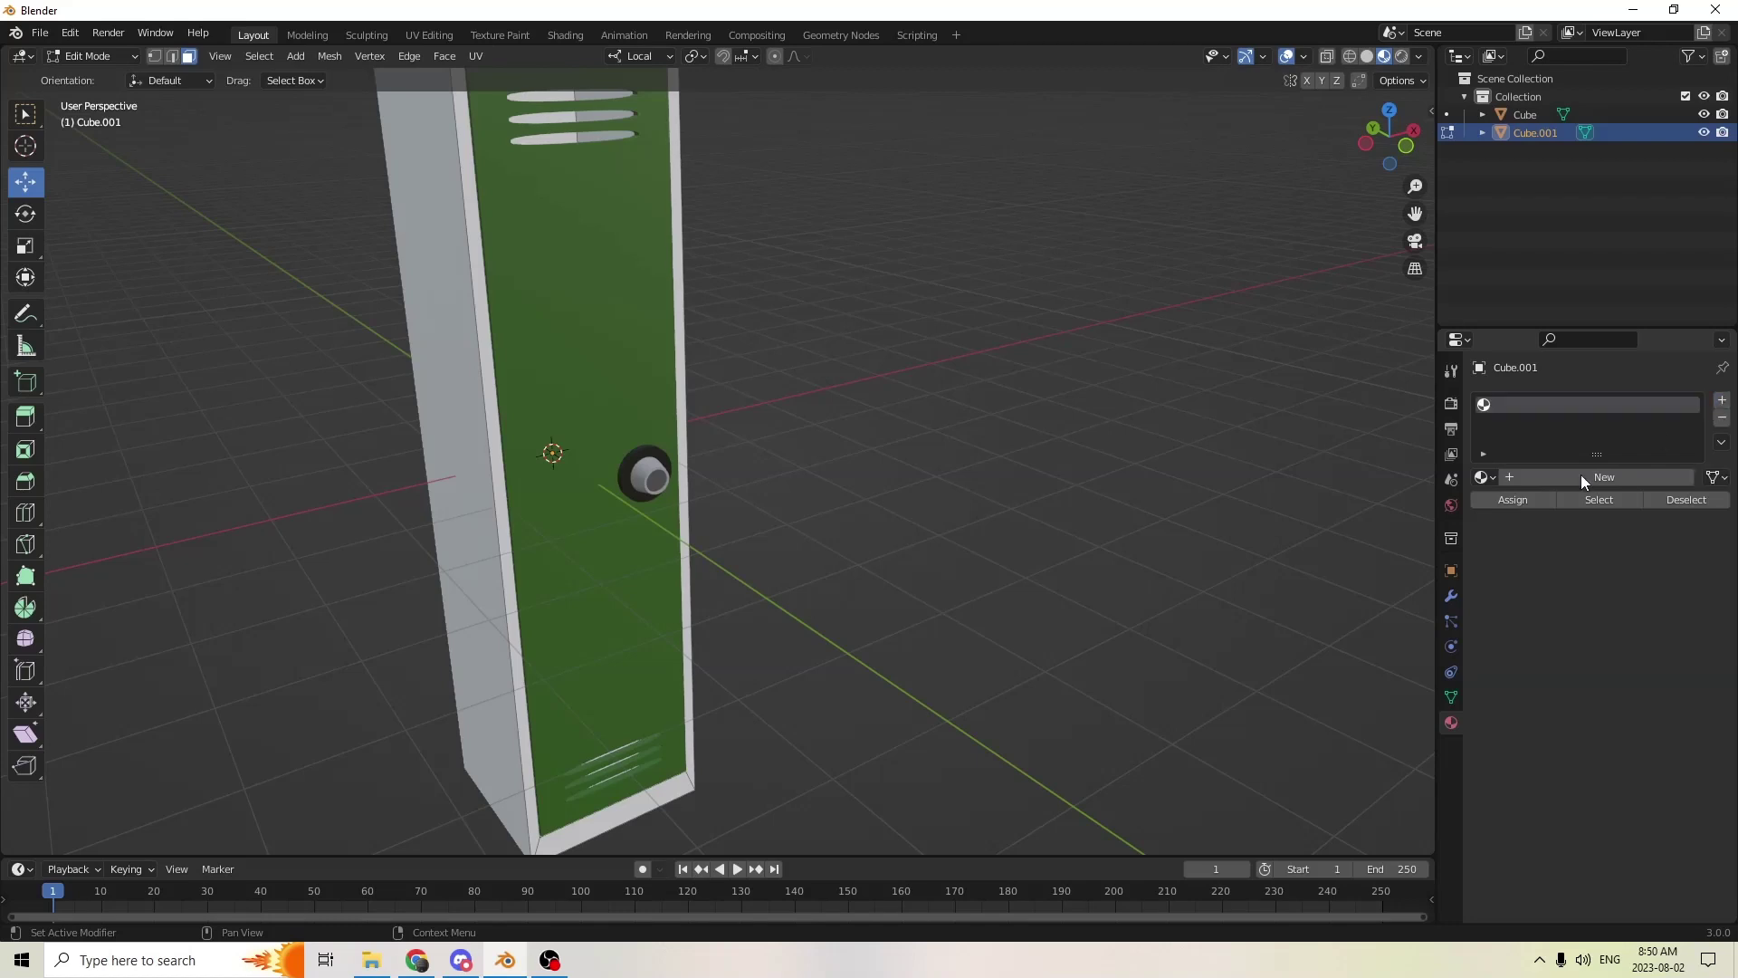
pyautogui.click(1583, 477)
pyautogui.click(1612, 693)
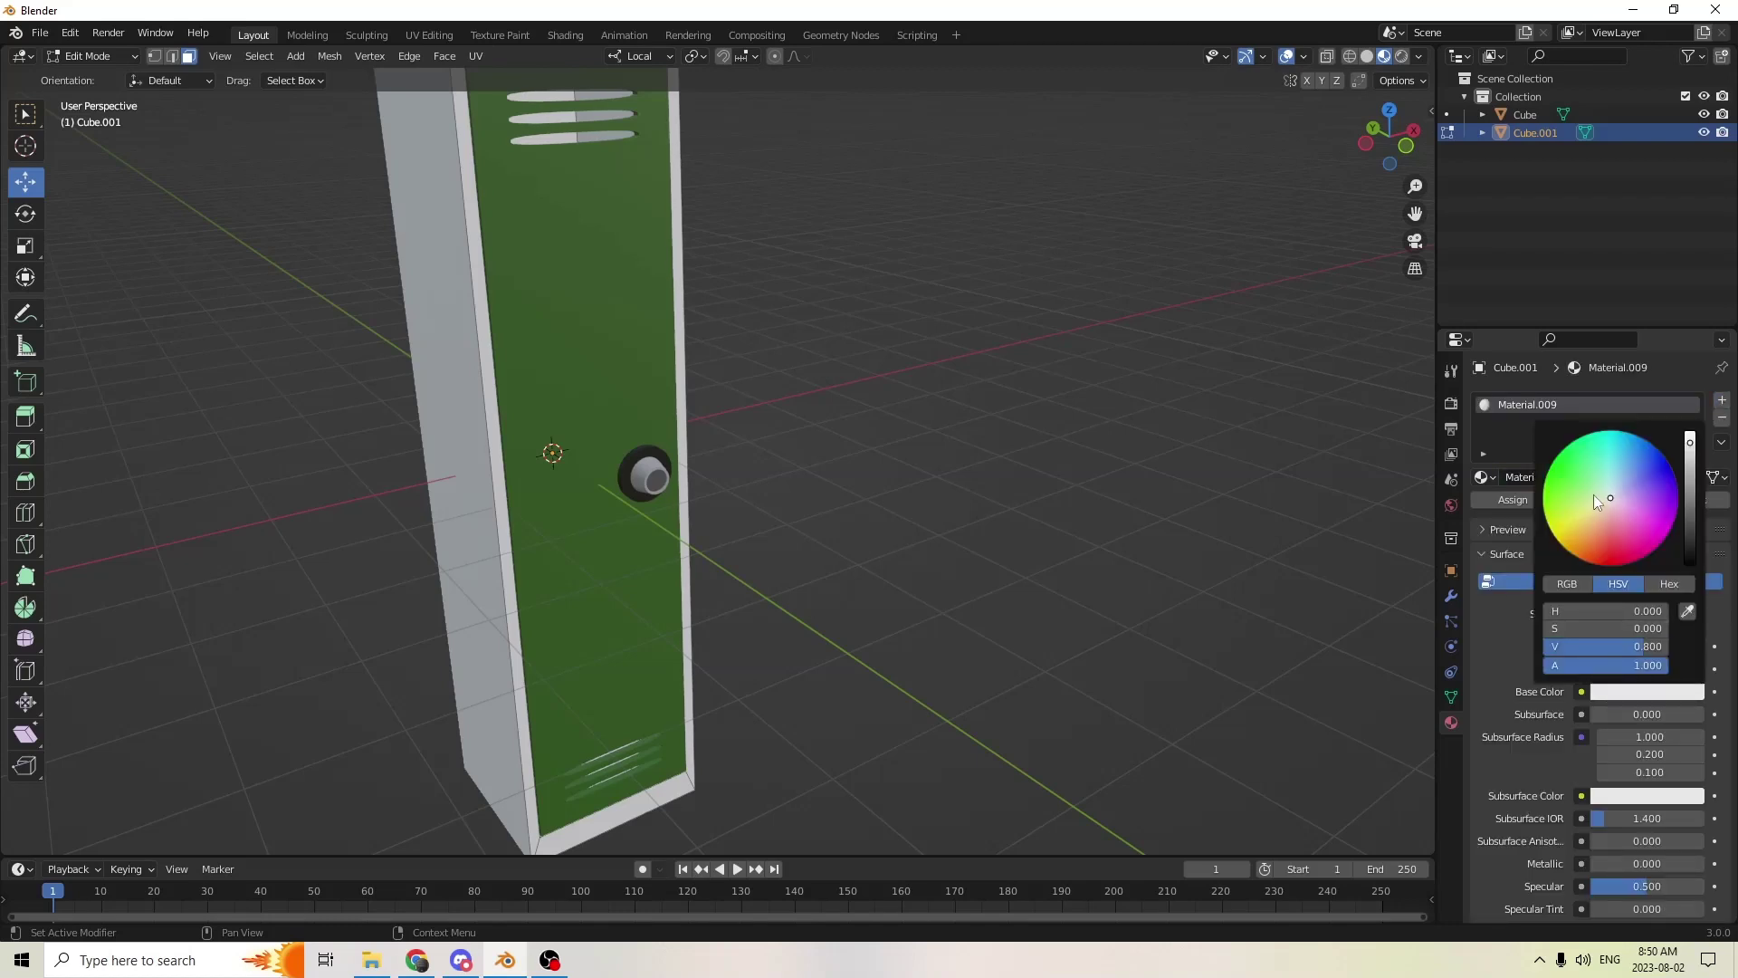
pyautogui.click(1546, 487)
pyautogui.moveTo(1693, 443); pyautogui.dragTo(1695, 473)
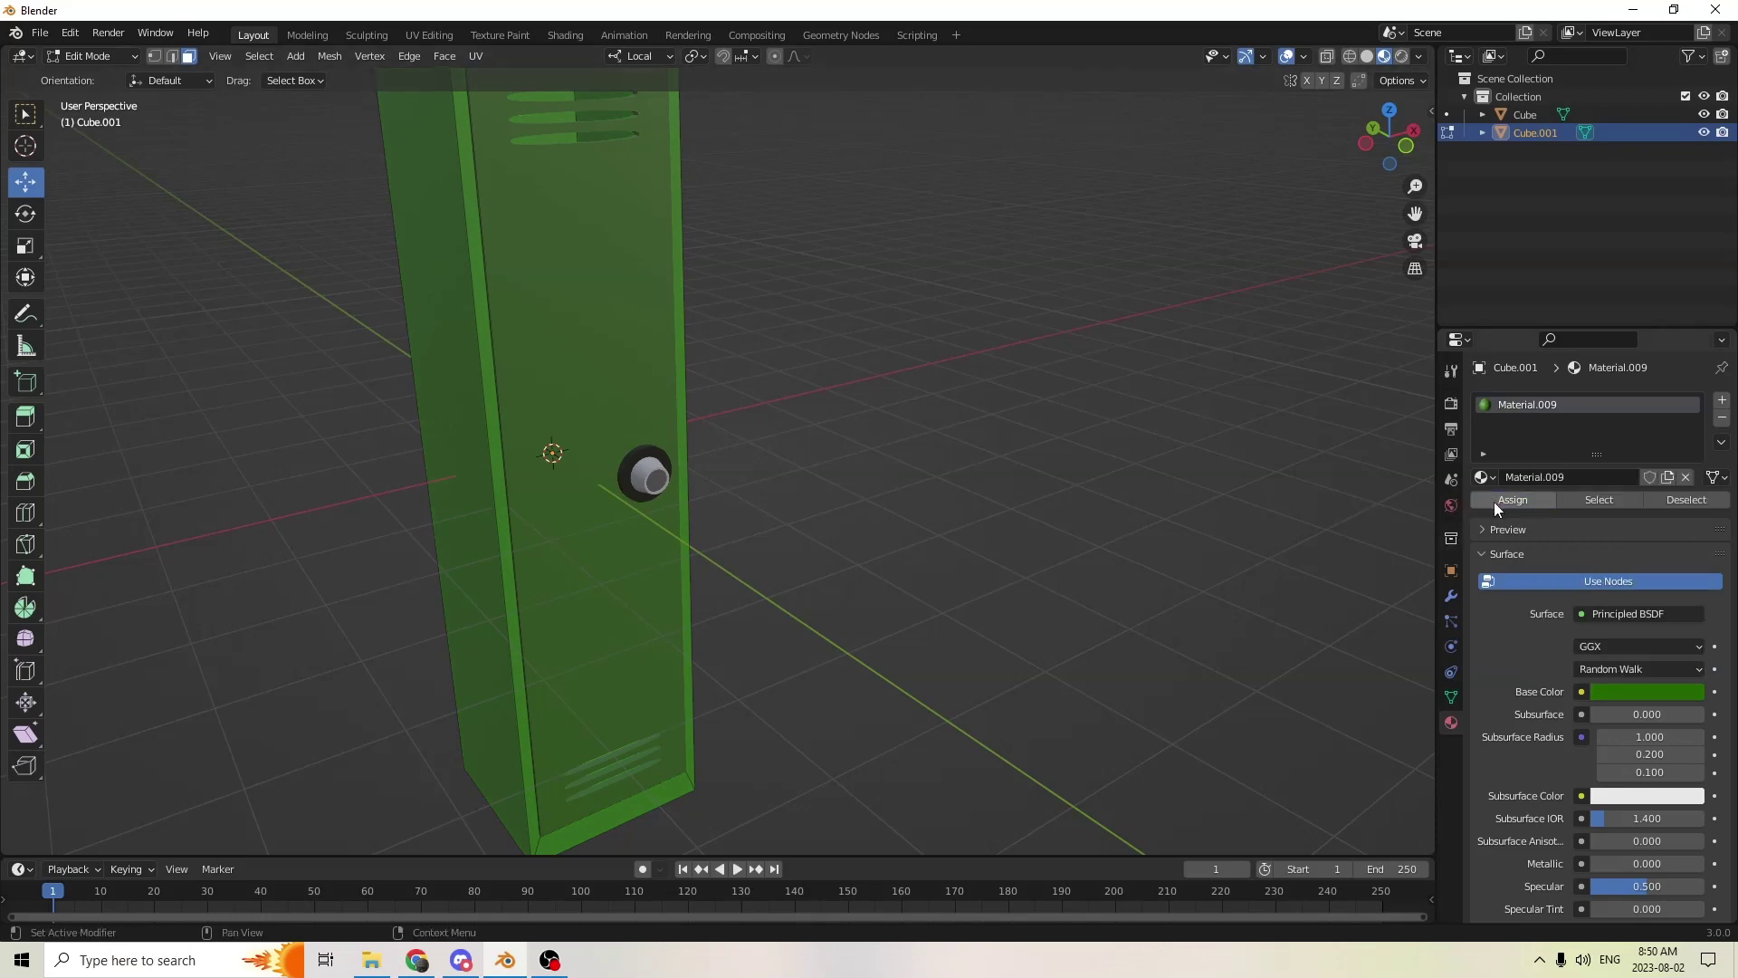
pyautogui.moveTo(996, 462); pyautogui.dragTo(828, 476, button='middle')
pyautogui.press('Tab')
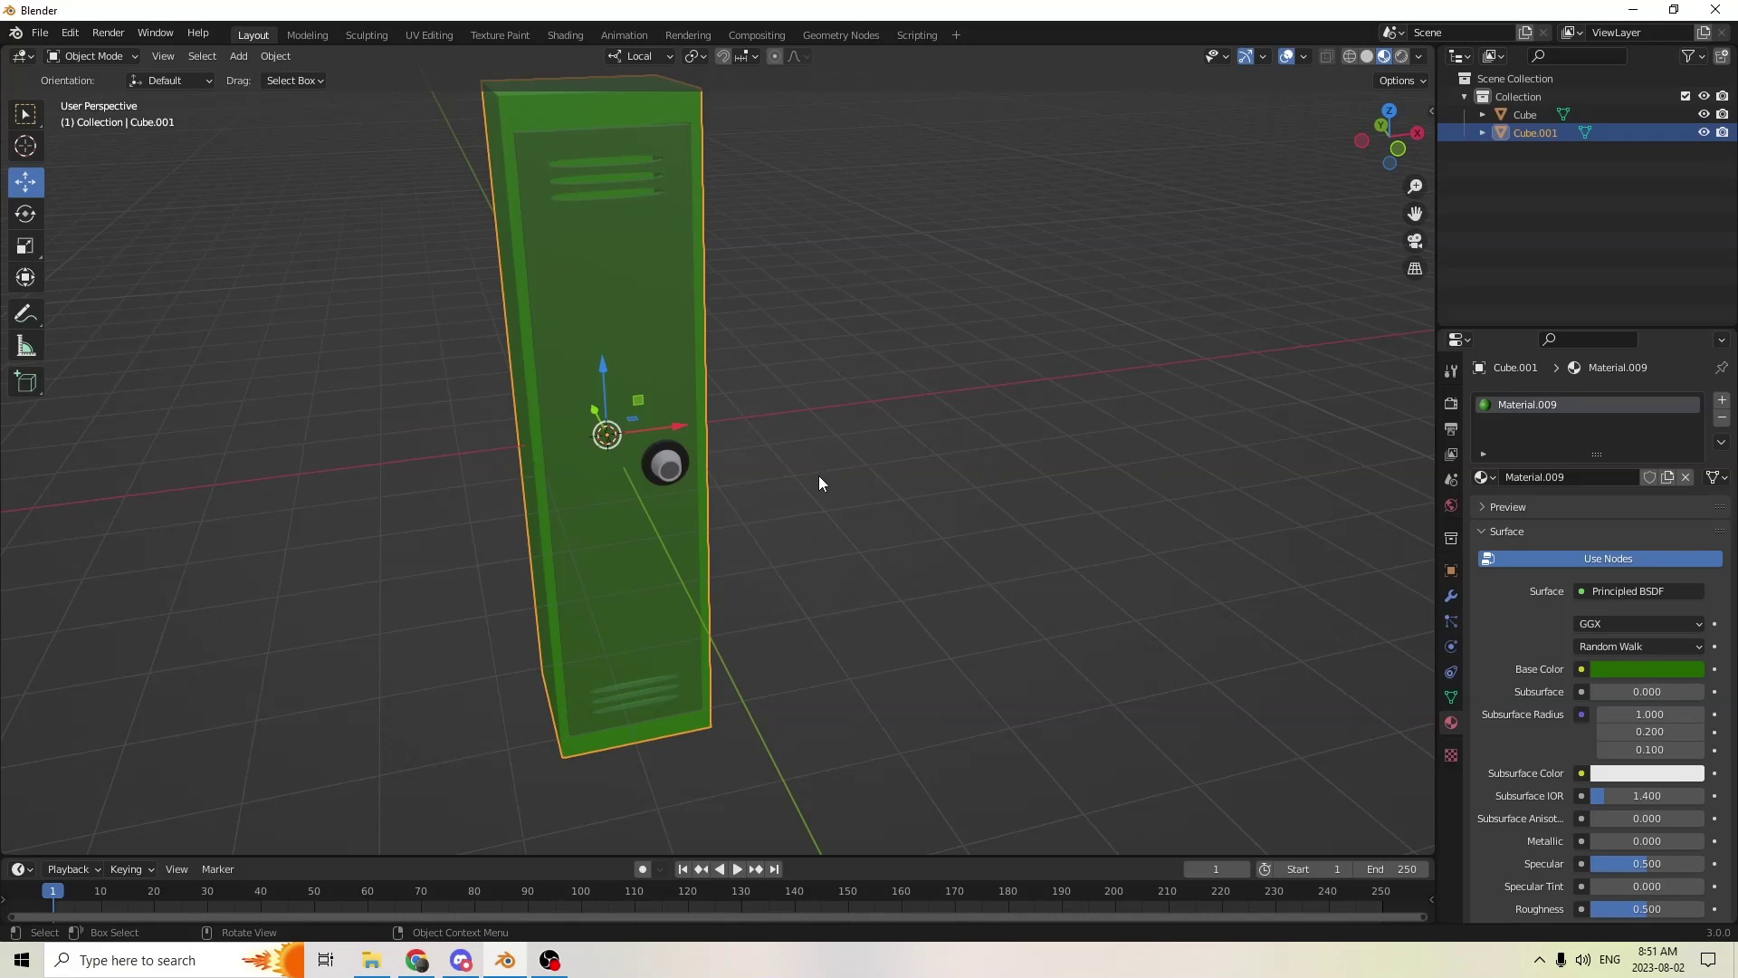
# - Select the locker door and body together and duplicate them in place
pyautogui.moveTo(795, 465); pyautogui.dragTo(555, 400, button='middle')
pyautogui.click(649, 444)
pyautogui.click(503, 391)
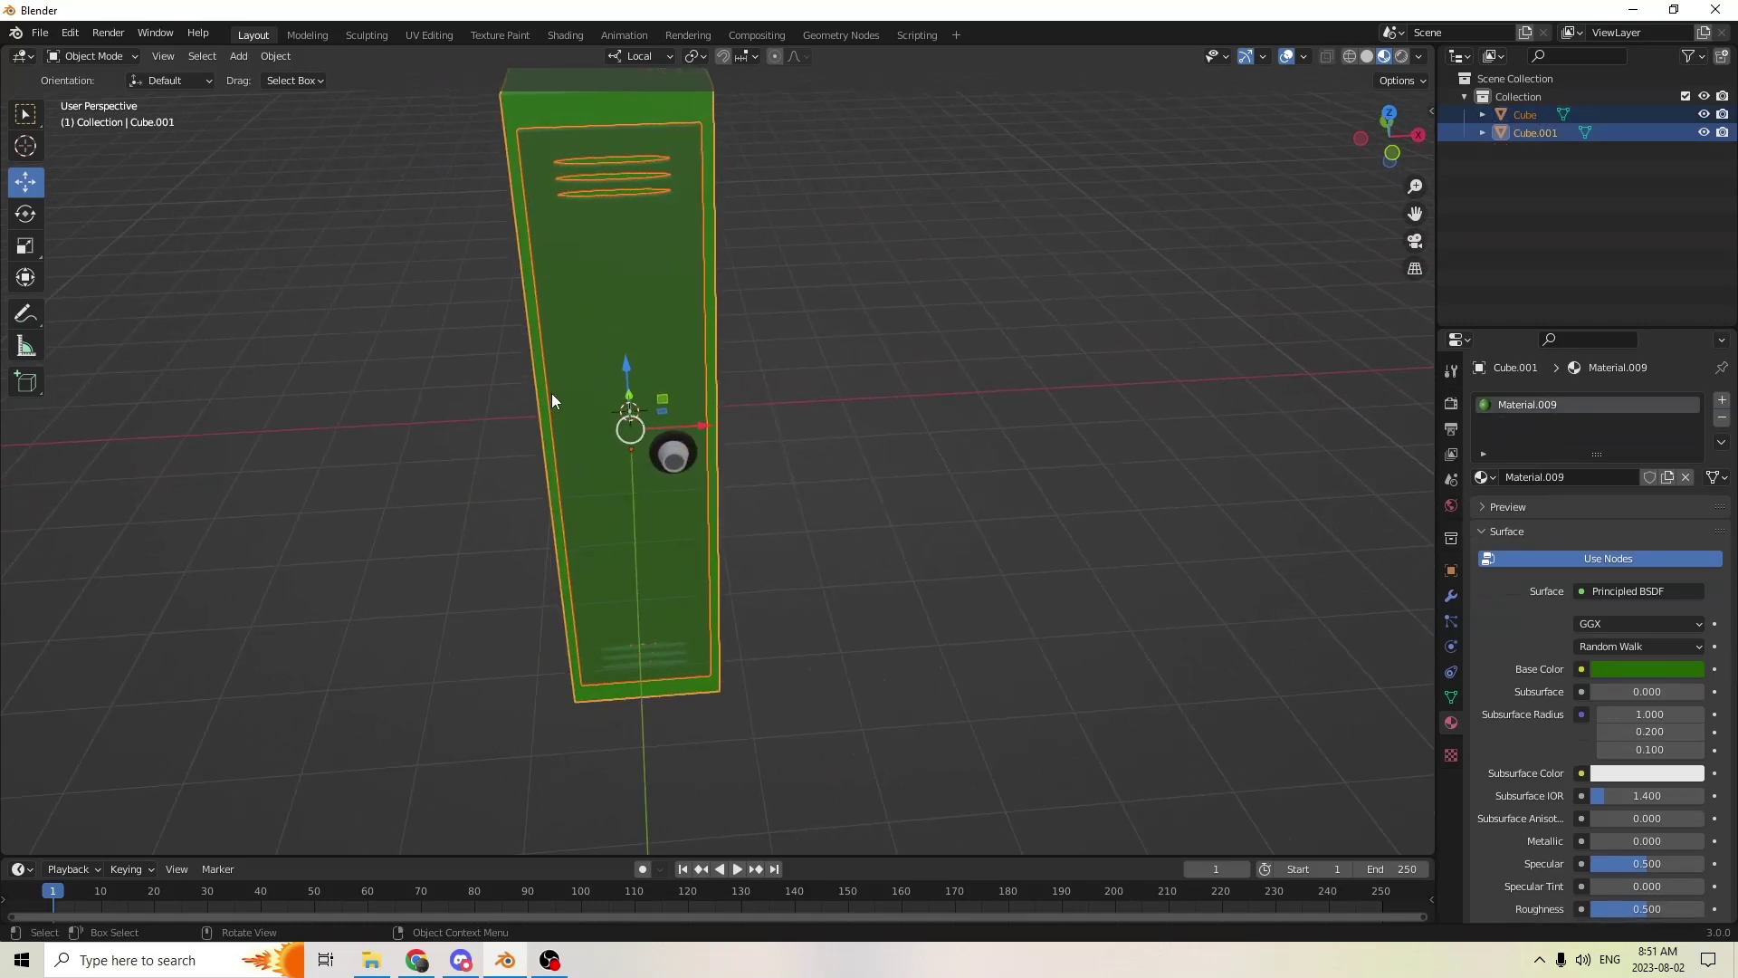
pyautogui.hotkey('shift', 'd')
pyautogui.press('Escape')
# - Slide the copied locker sideways beside the original and confirm its position
pyautogui.moveTo(724, 407); pyautogui.dragTo(737, 409, button='middle')
pyautogui.moveTo(738, 409); pyautogui.dragTo(562, 384)
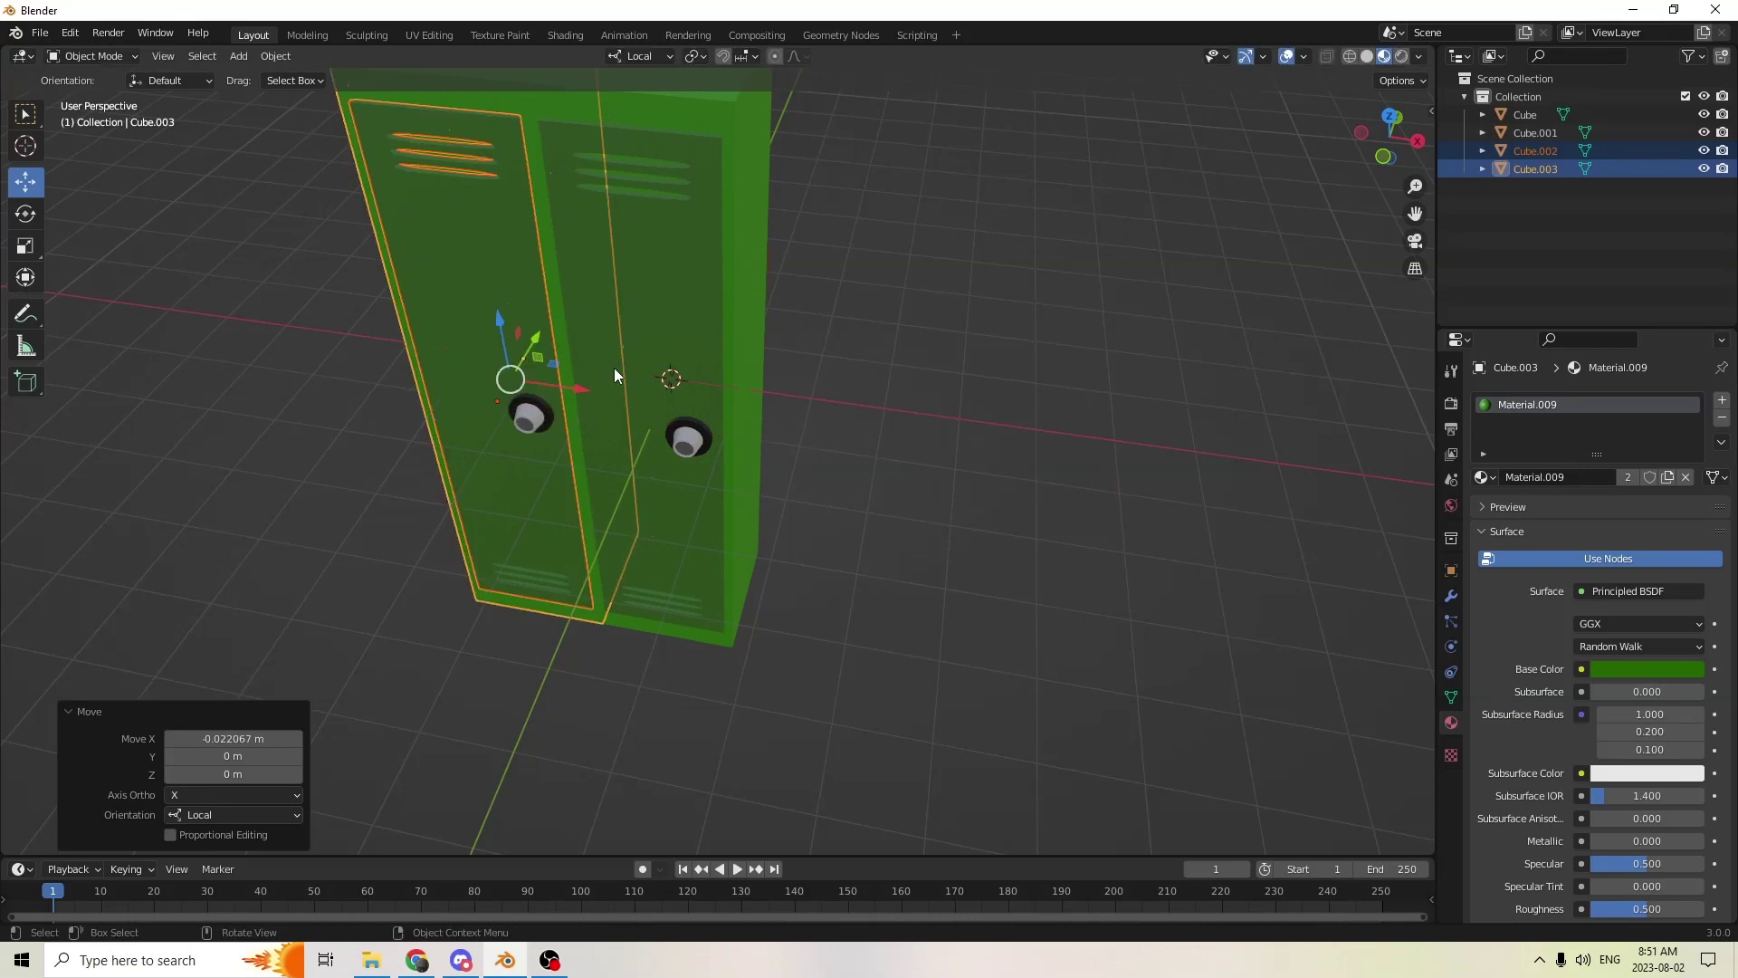
pyautogui.moveTo(561, 385); pyautogui.dragTo(713, 427, button='middle')
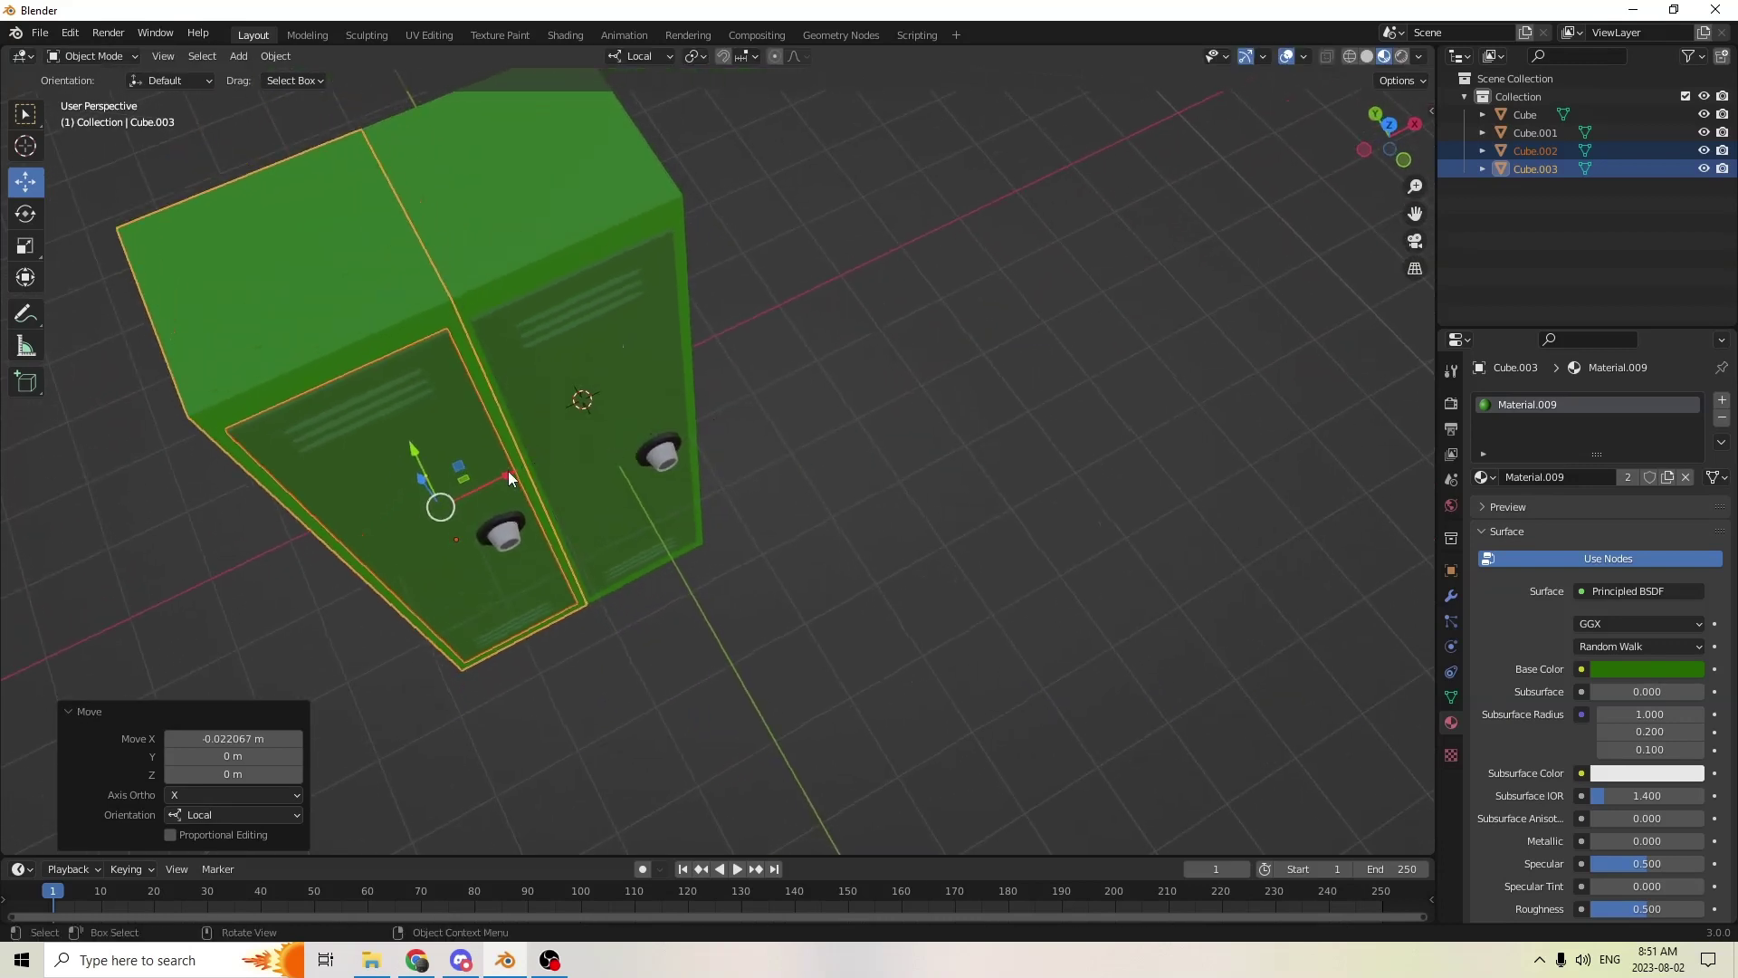
pyautogui.moveTo(510, 478); pyautogui.dragTo(498, 477)
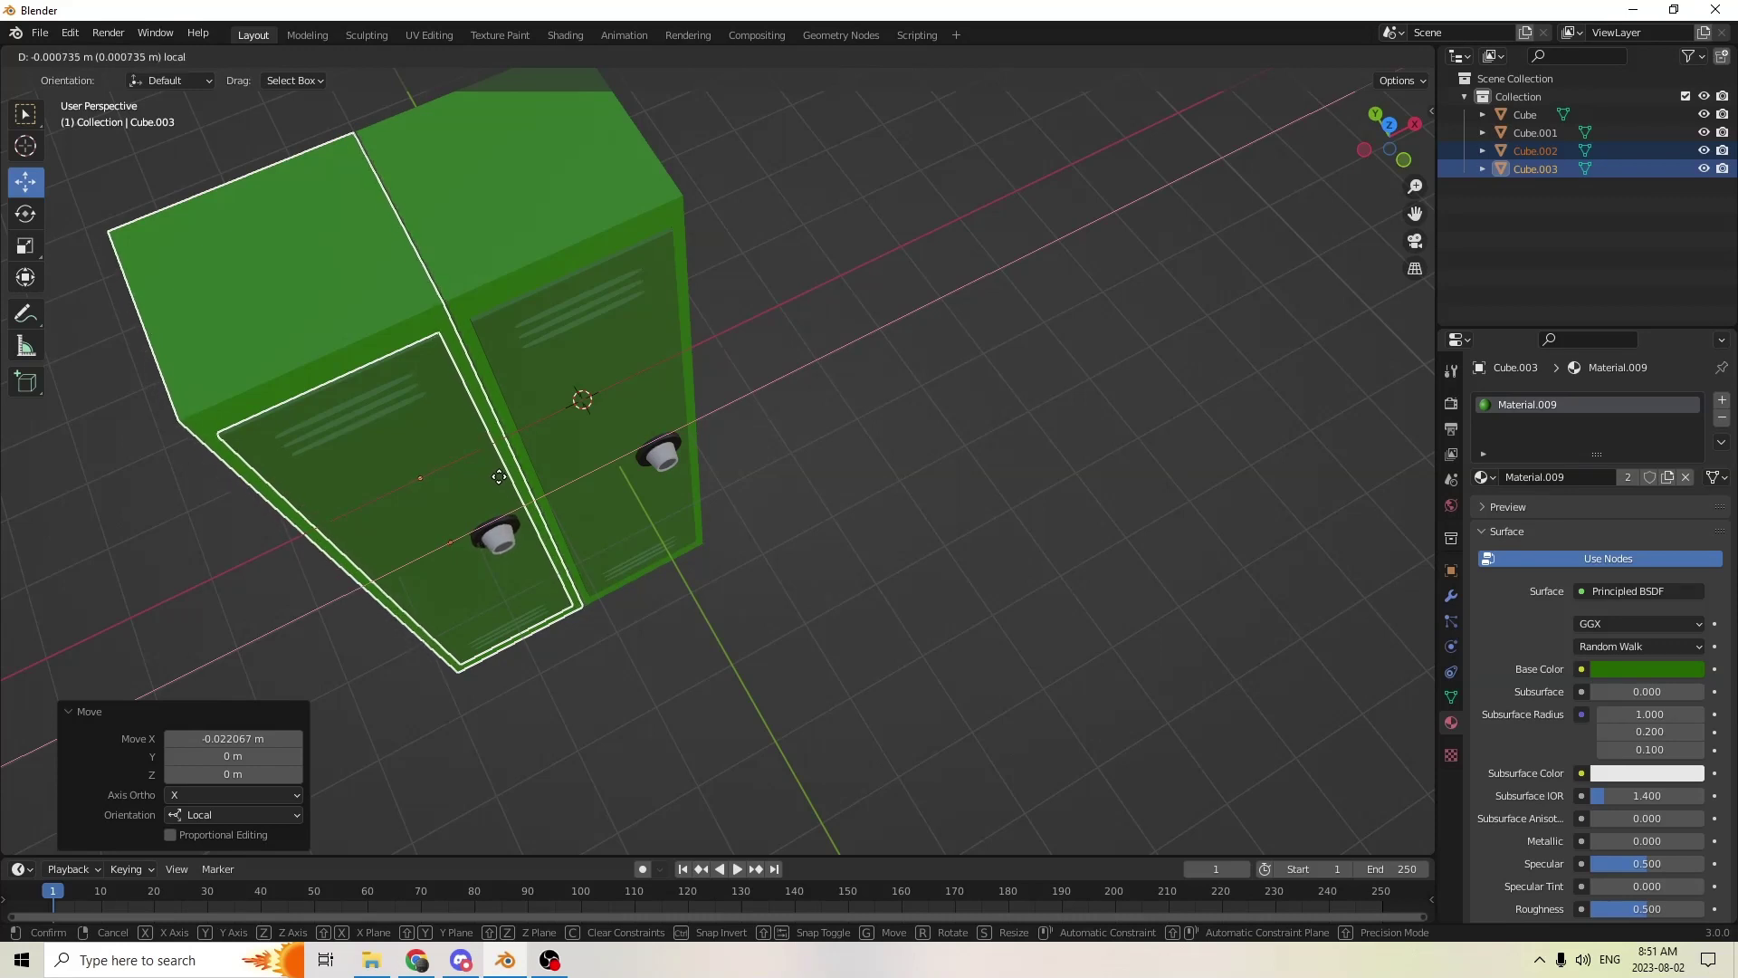
pyautogui.click(498, 477)
pyautogui.moveTo(499, 477); pyautogui.dragTo(803, 356, button='middle')
pyautogui.click(821, 345)
pyautogui.click(469, 504)
pyautogui.moveTo(426, 435); pyautogui.dragTo(328, 170, button='middle')
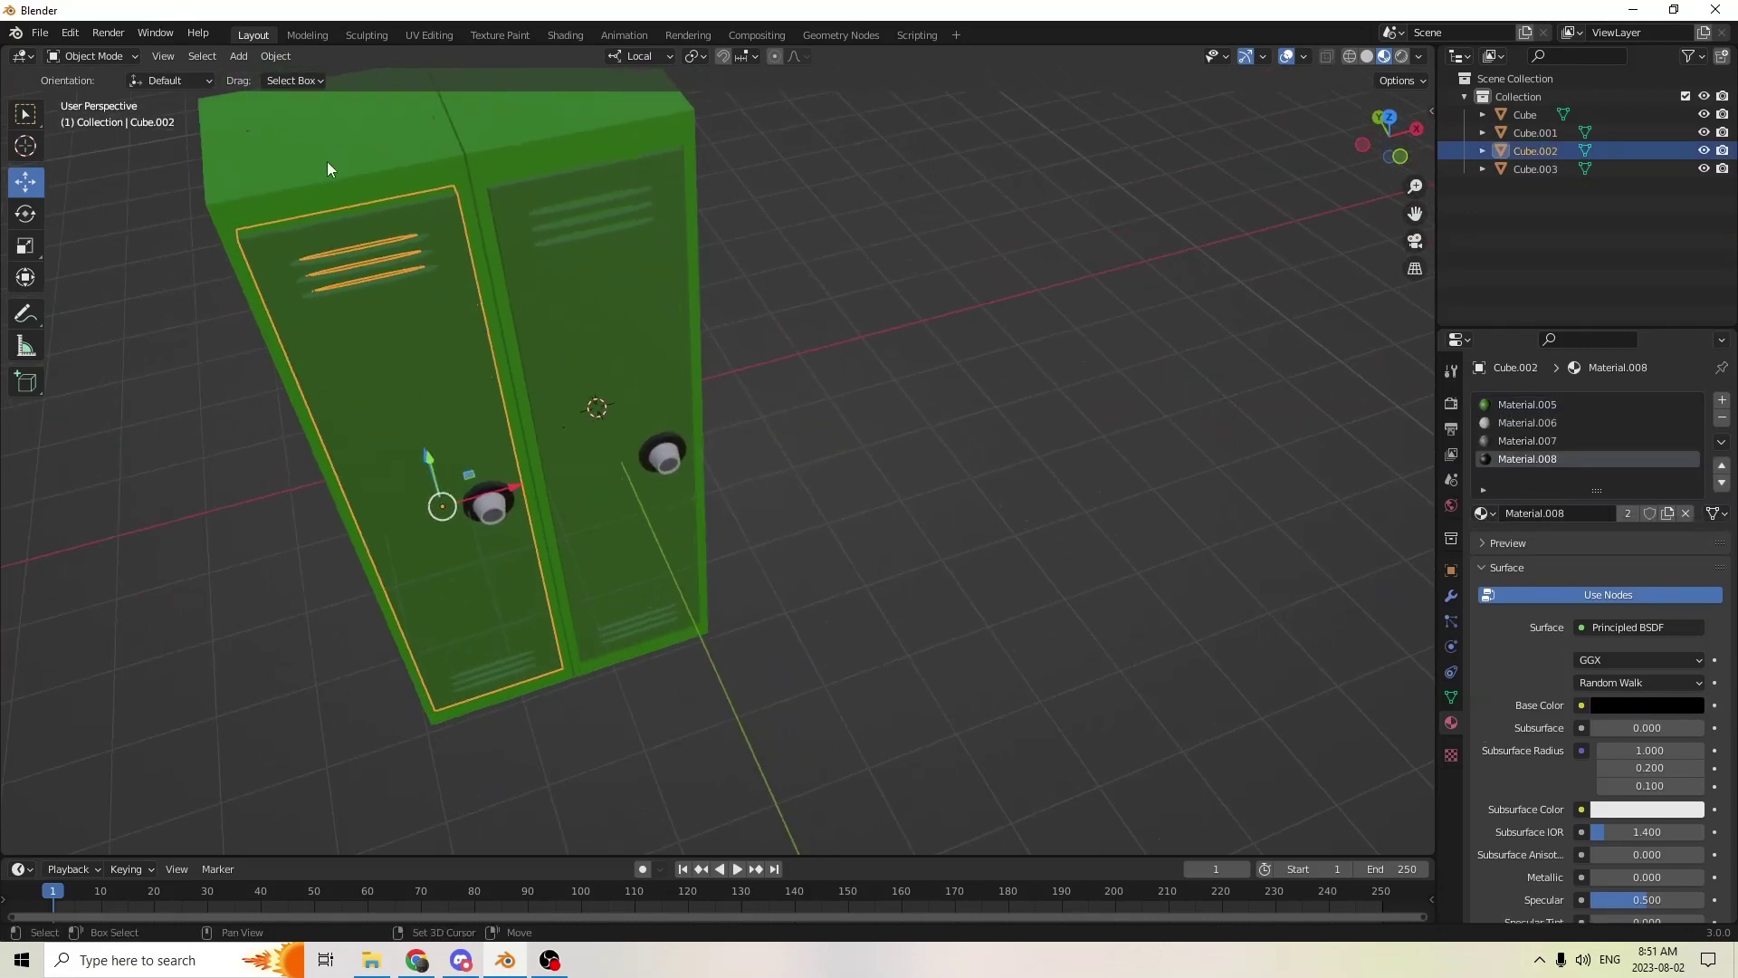
# - Duplicate the left locker body and set the copy's Location X to 0.022802 m
pyautogui.click(345, 171)
pyautogui.hotkey('shift', 'd')
pyautogui.rightClick(874, 242)
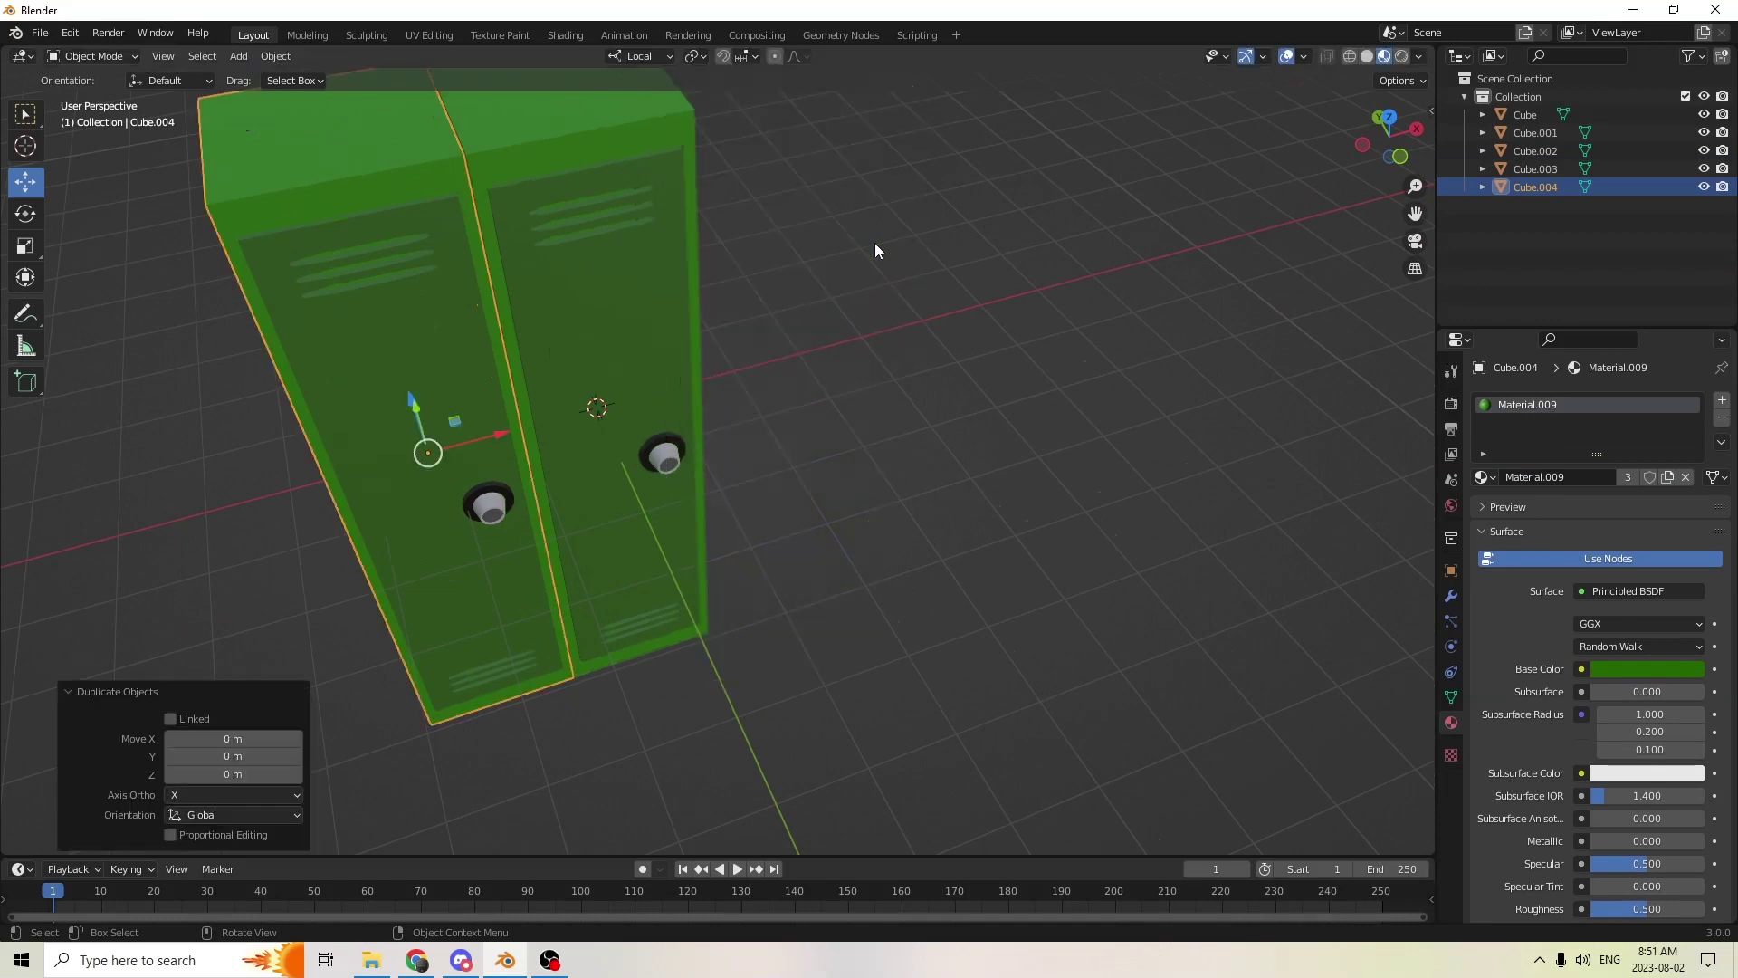
pyautogui.moveTo(1231, 398); pyautogui.dragTo(1286, 467, button='middle')
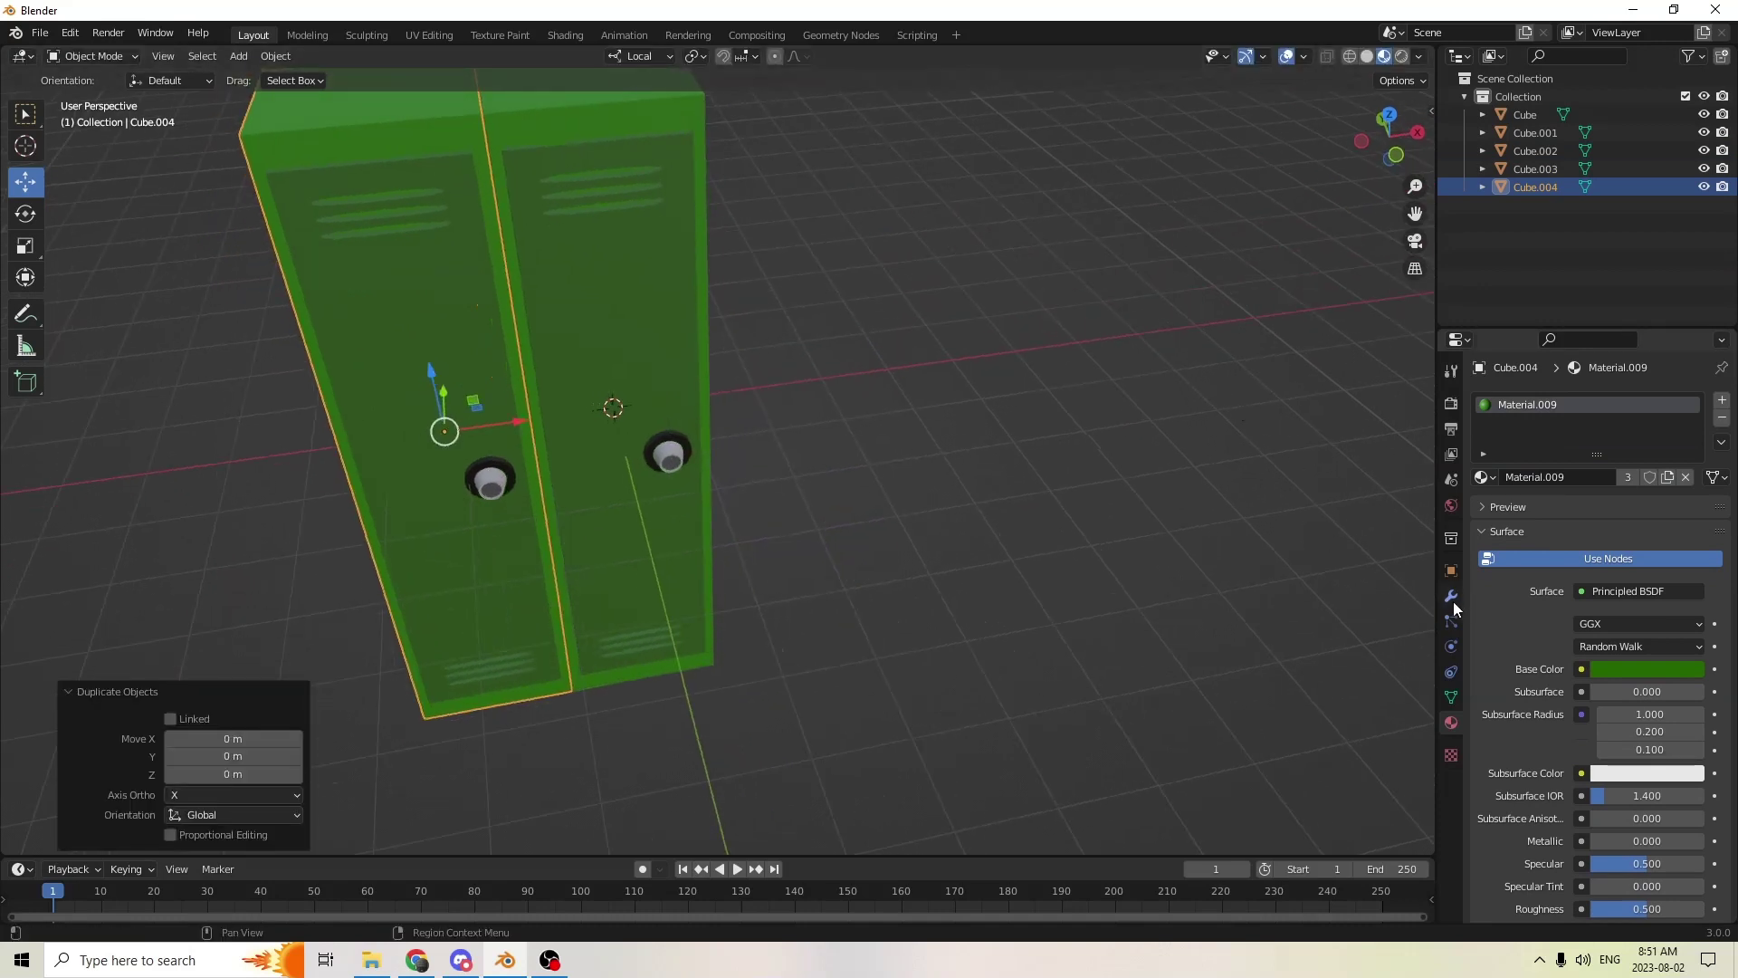
pyautogui.click(1451, 571)
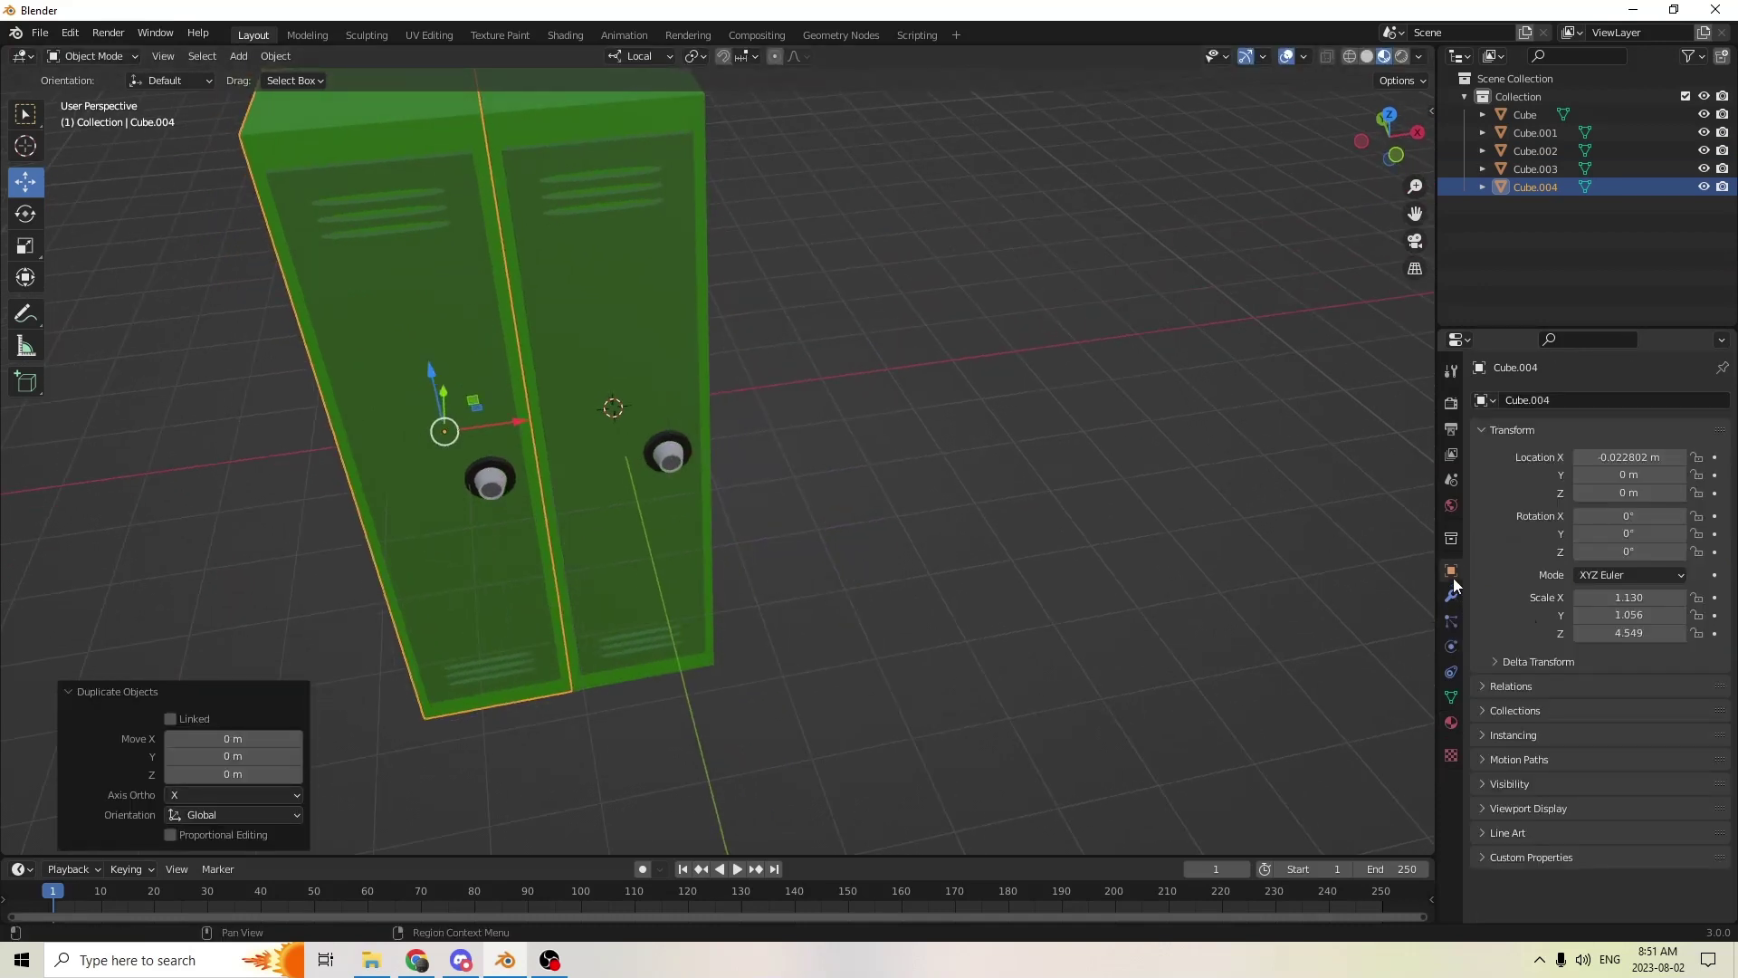
pyautogui.click(1583, 458)
pyautogui.click(1588, 457)
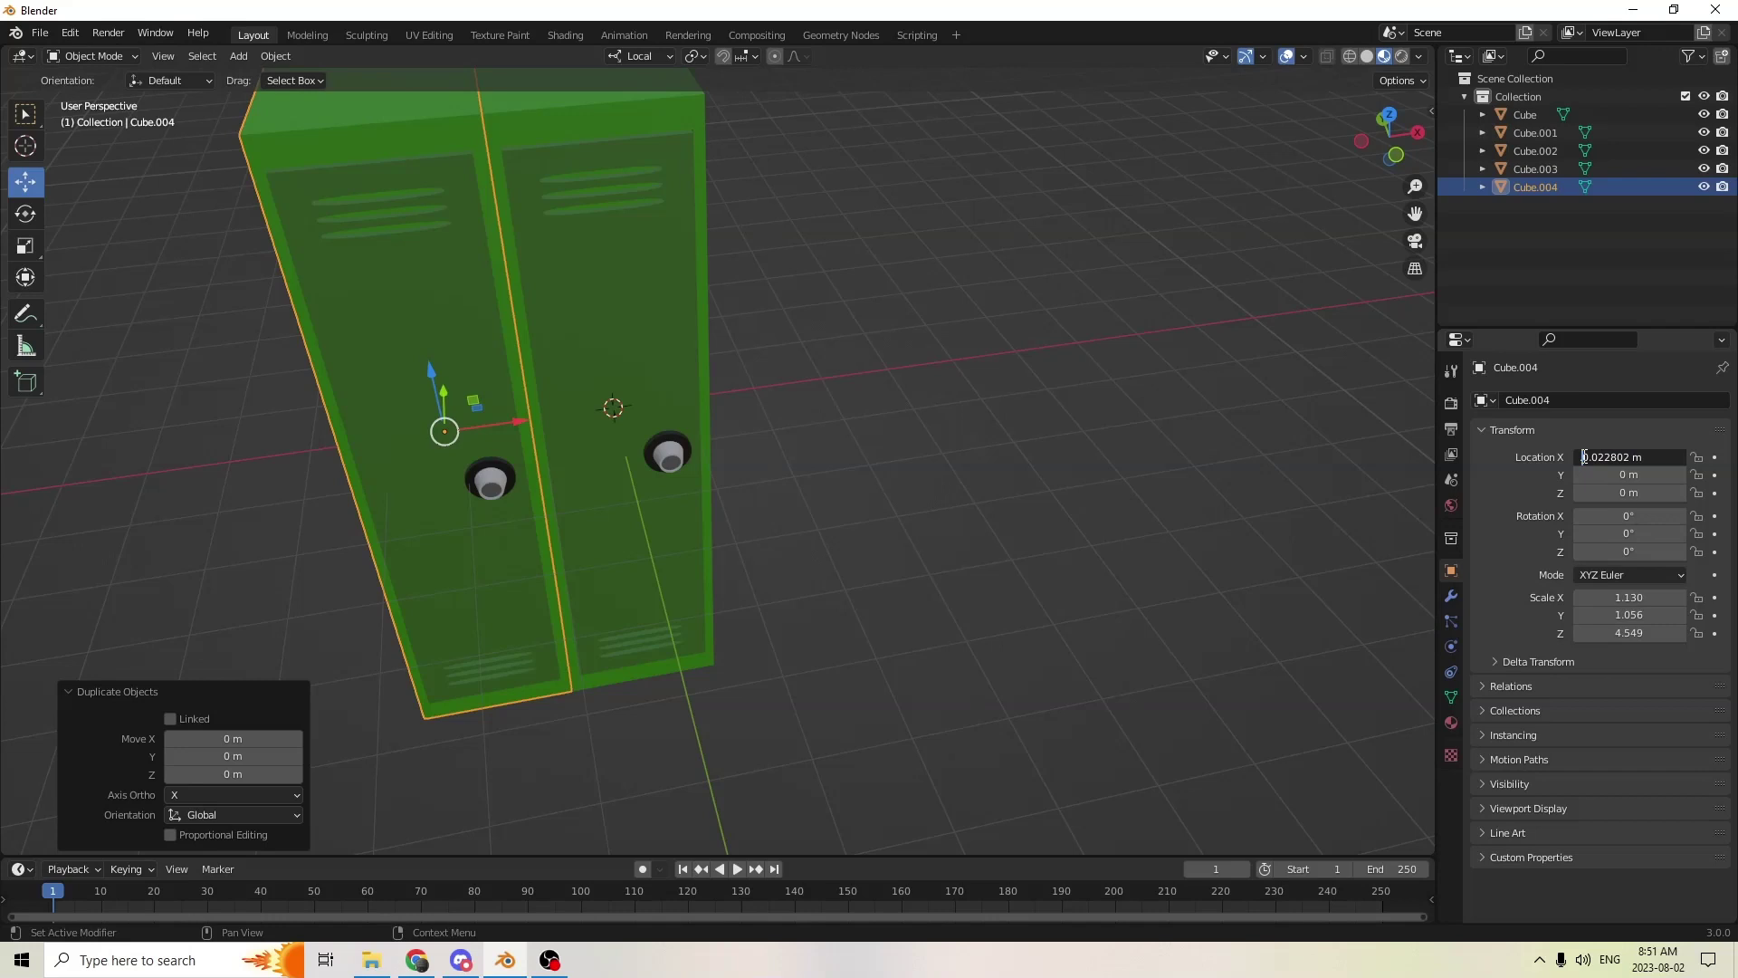
pyautogui.press('Return')
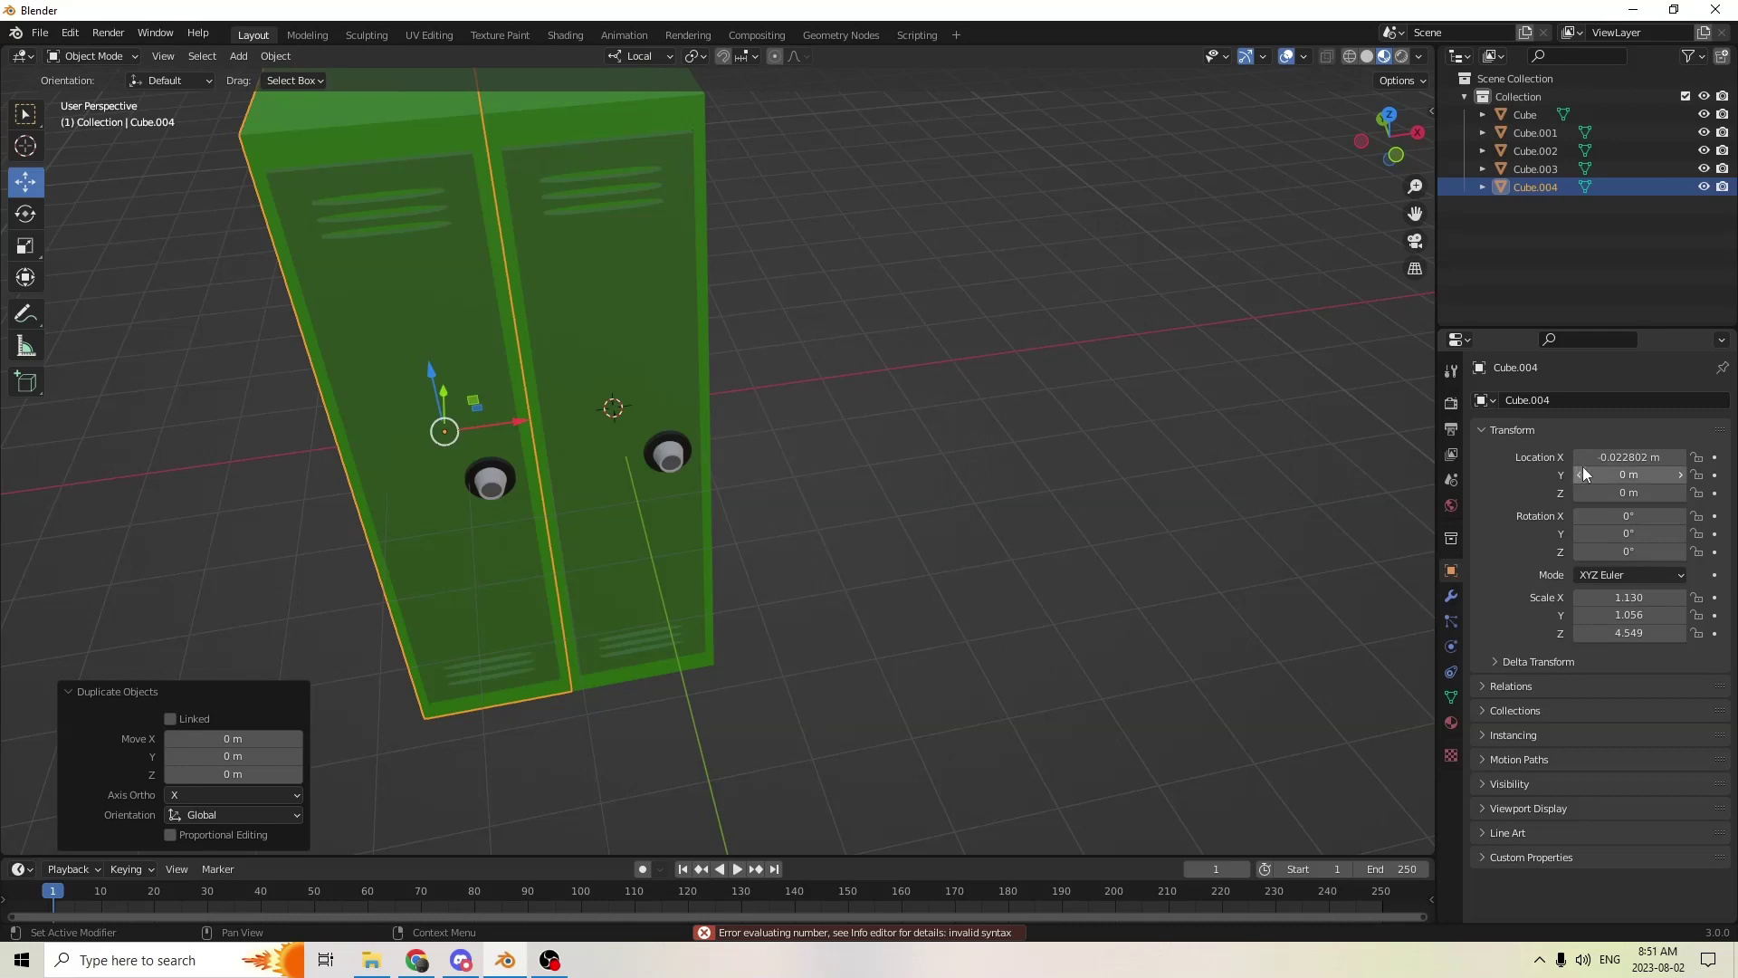
pyautogui.click(1583, 457)
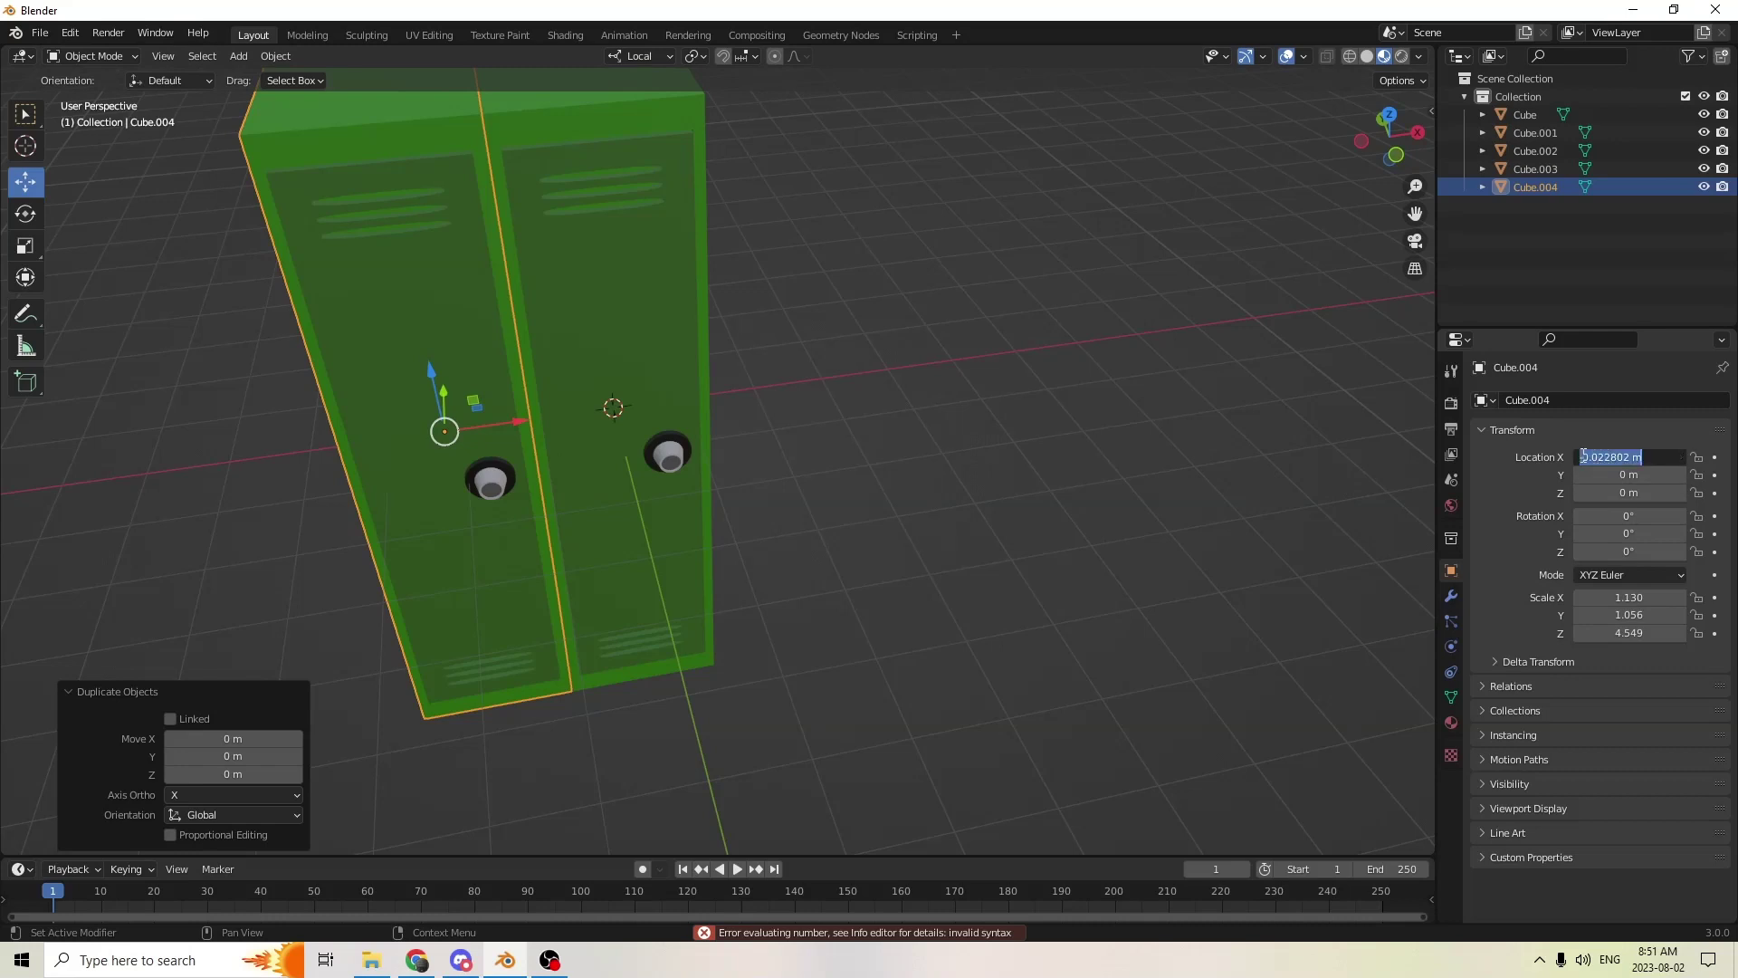
pyautogui.click(1583, 456)
pyautogui.write('-')
pyautogui.press('Return')
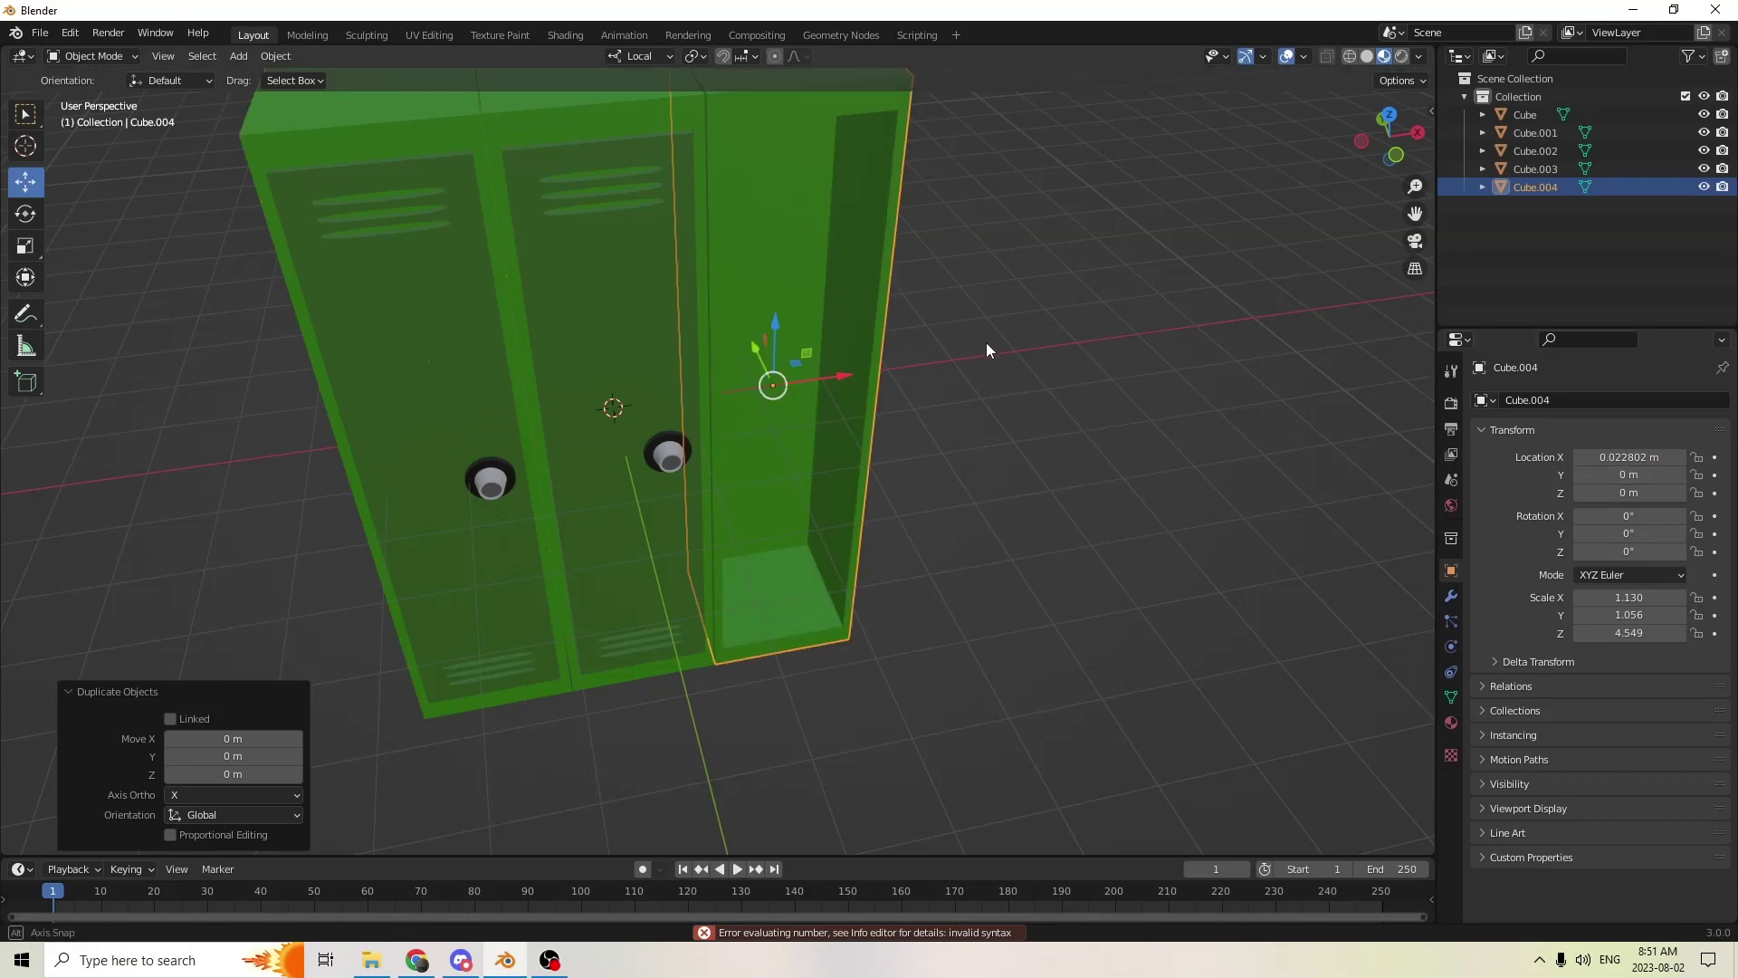
pyautogui.moveTo(986, 342); pyautogui.dragTo(973, 371, button='middle')
# - Duplicate the left door and set its Location X to 0.022802 m on the right locker
pyautogui.click(464, 438)
pyautogui.hotkey('shift', 'd')
pyautogui.rightClick(697, 399)
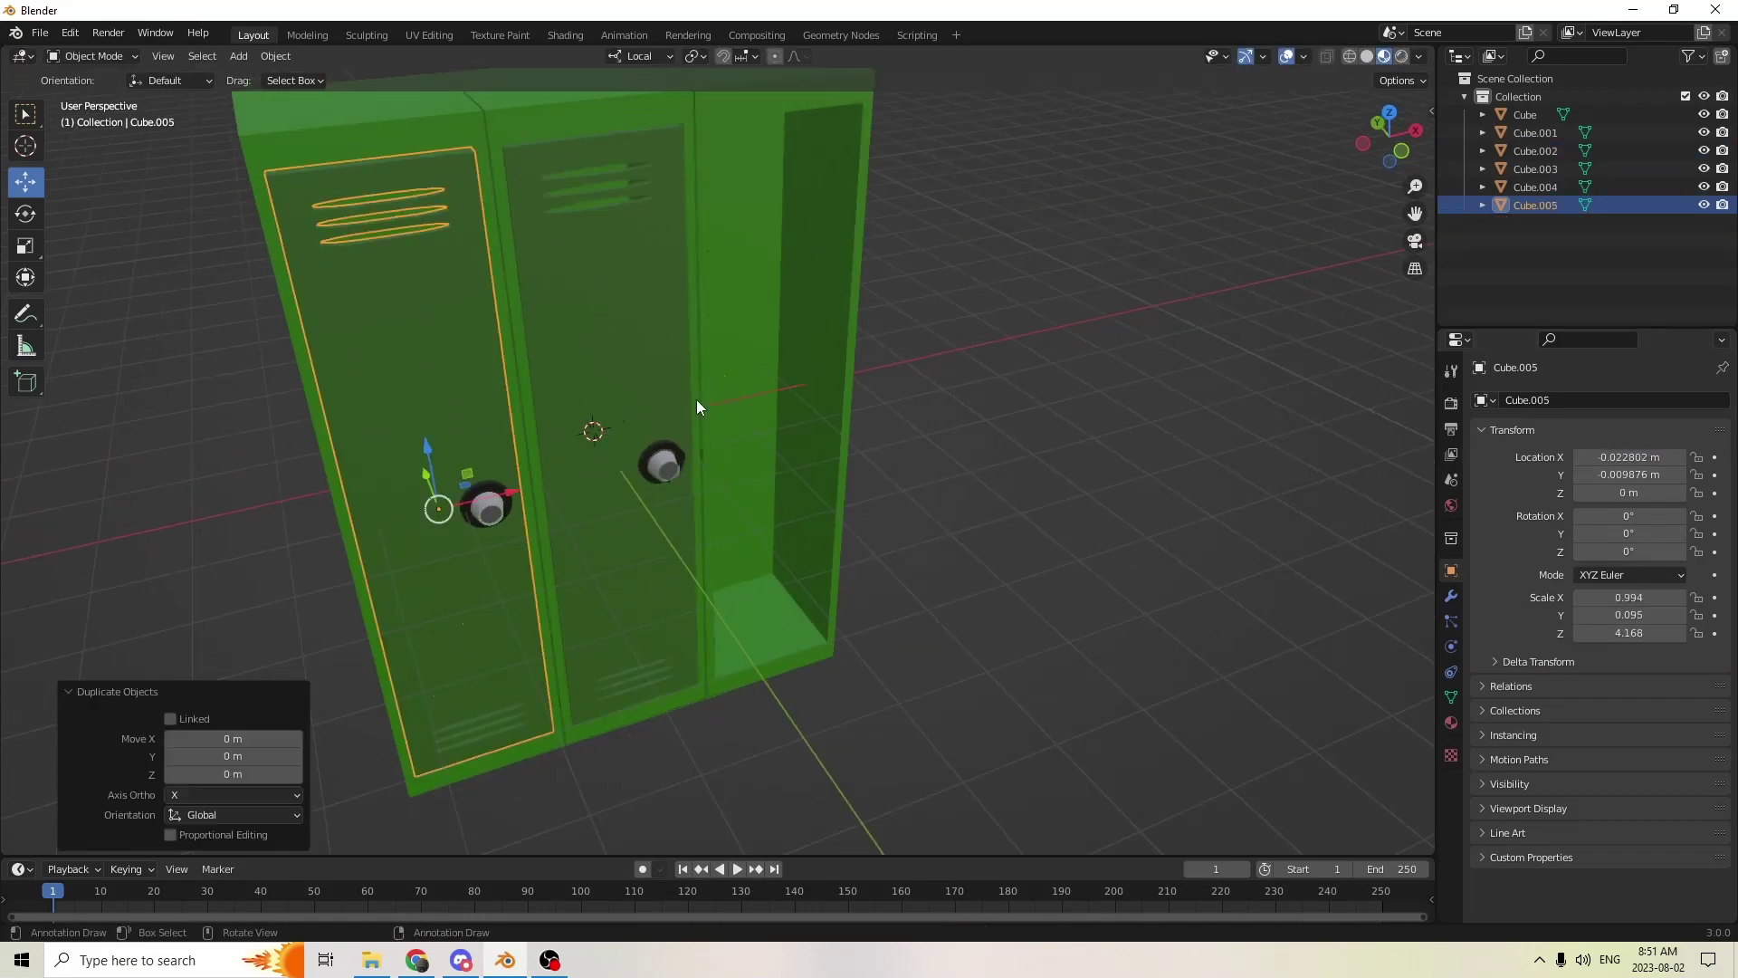
pyautogui.click(1590, 459)
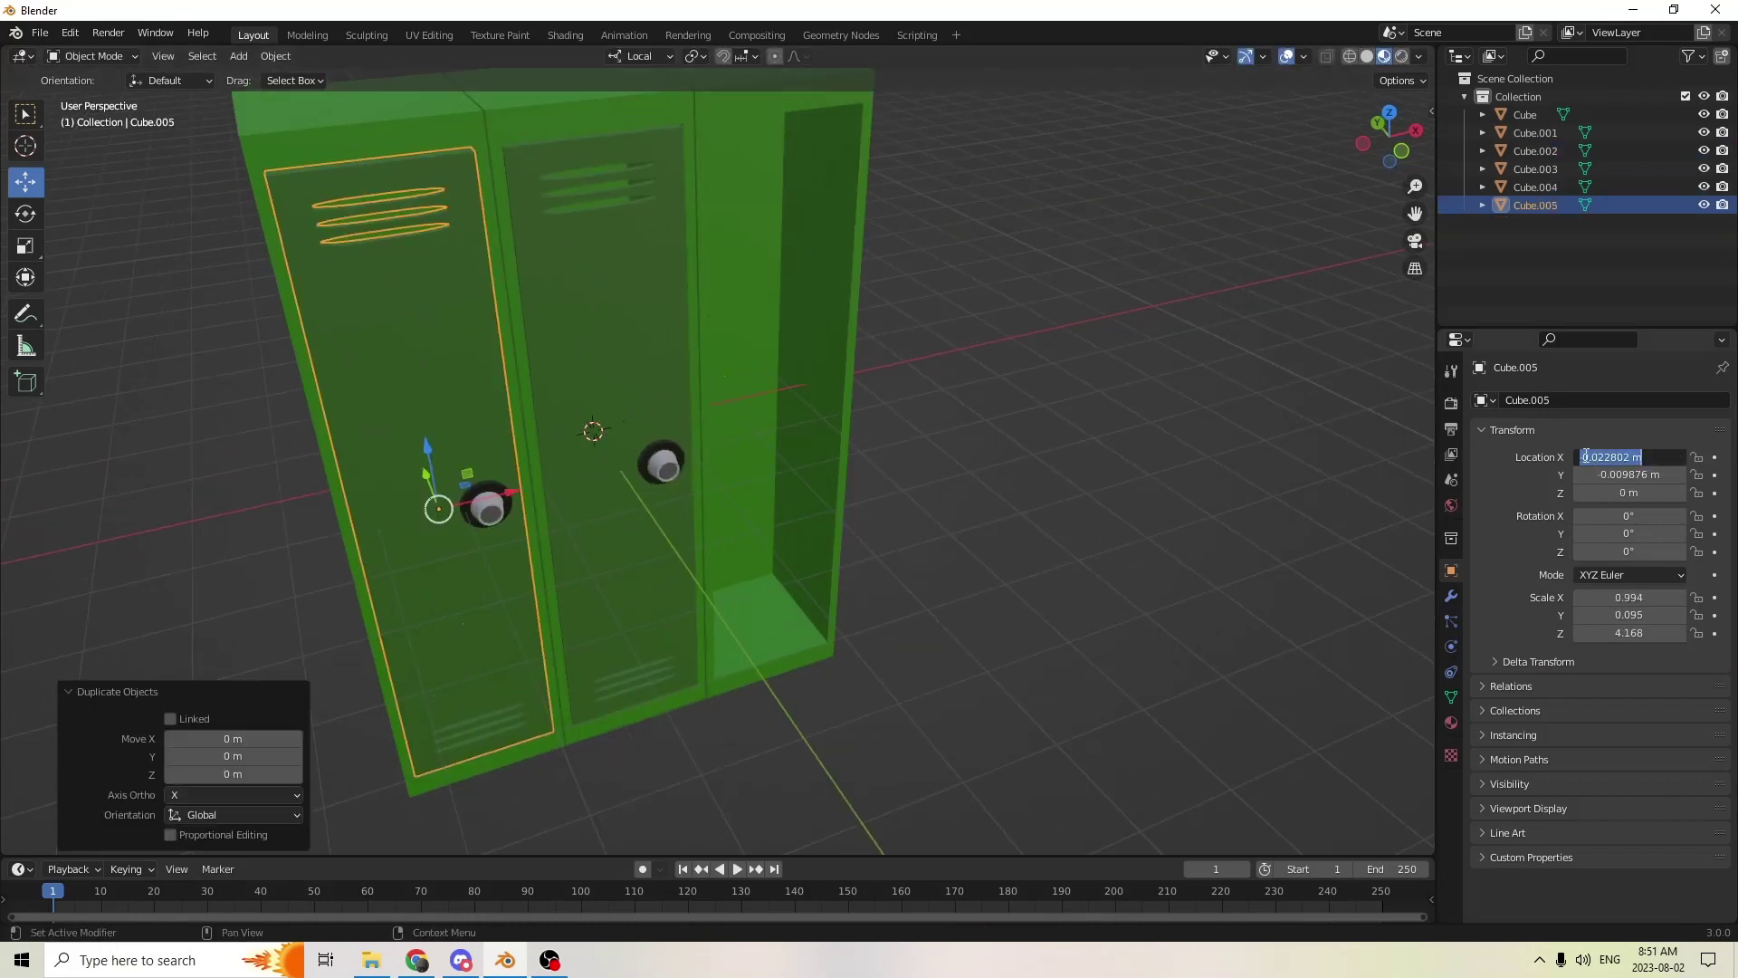
pyautogui.press('Home')
pyautogui.press('Delete')
pyautogui.press('Return')
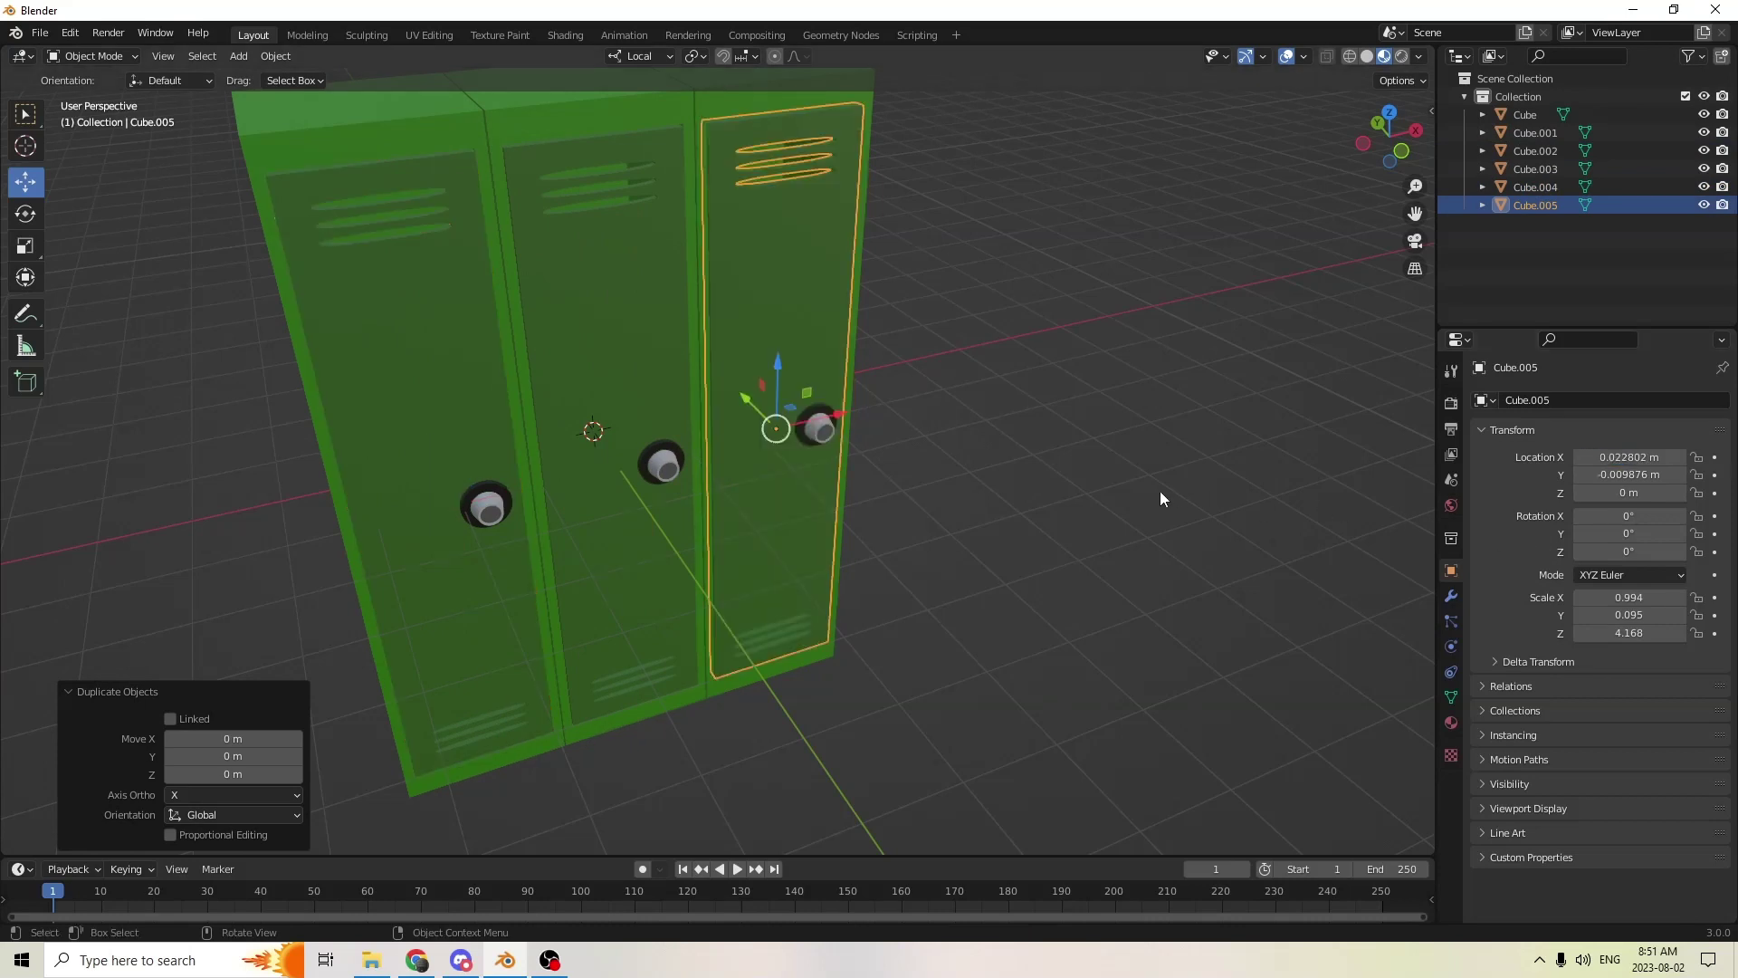
pyautogui.click(1061, 476)
pyautogui.moveTo(1061, 475); pyautogui.dragTo(884, 464, button='middle')
# - Select the left locker door and body while viewing the row from the front
pyautogui.click(764, 389)
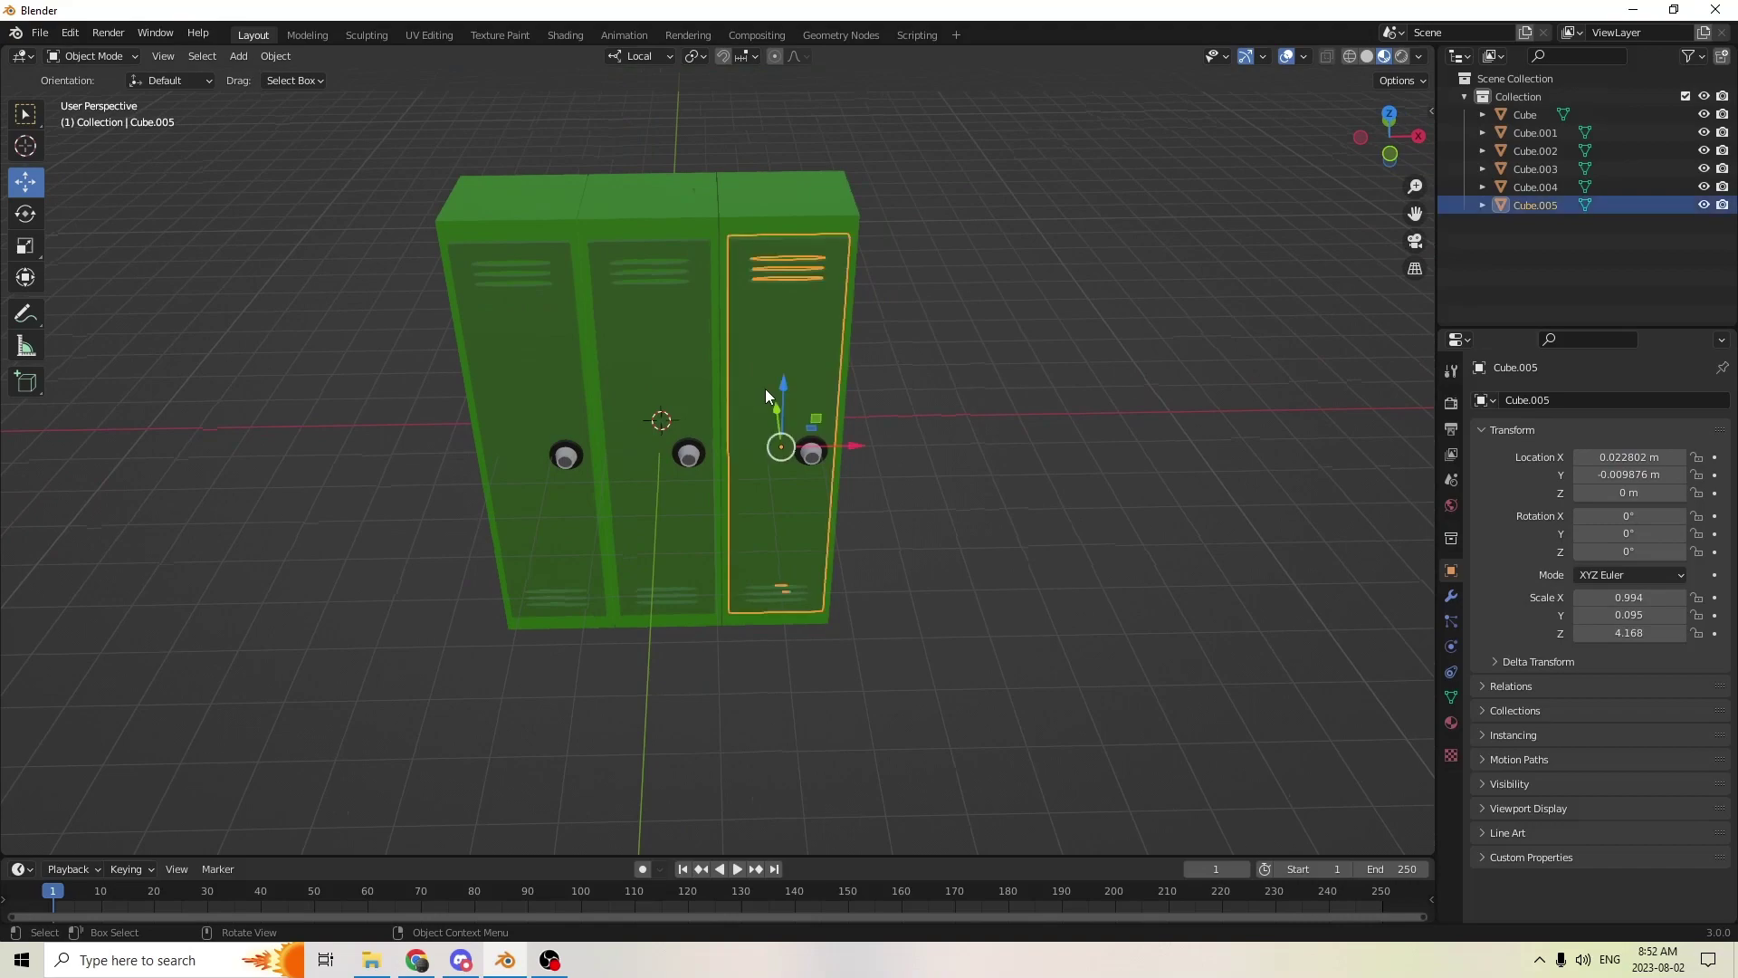
pyautogui.moveTo(764, 388); pyautogui.dragTo(905, 335, button='middle')
pyautogui.click(496, 234)
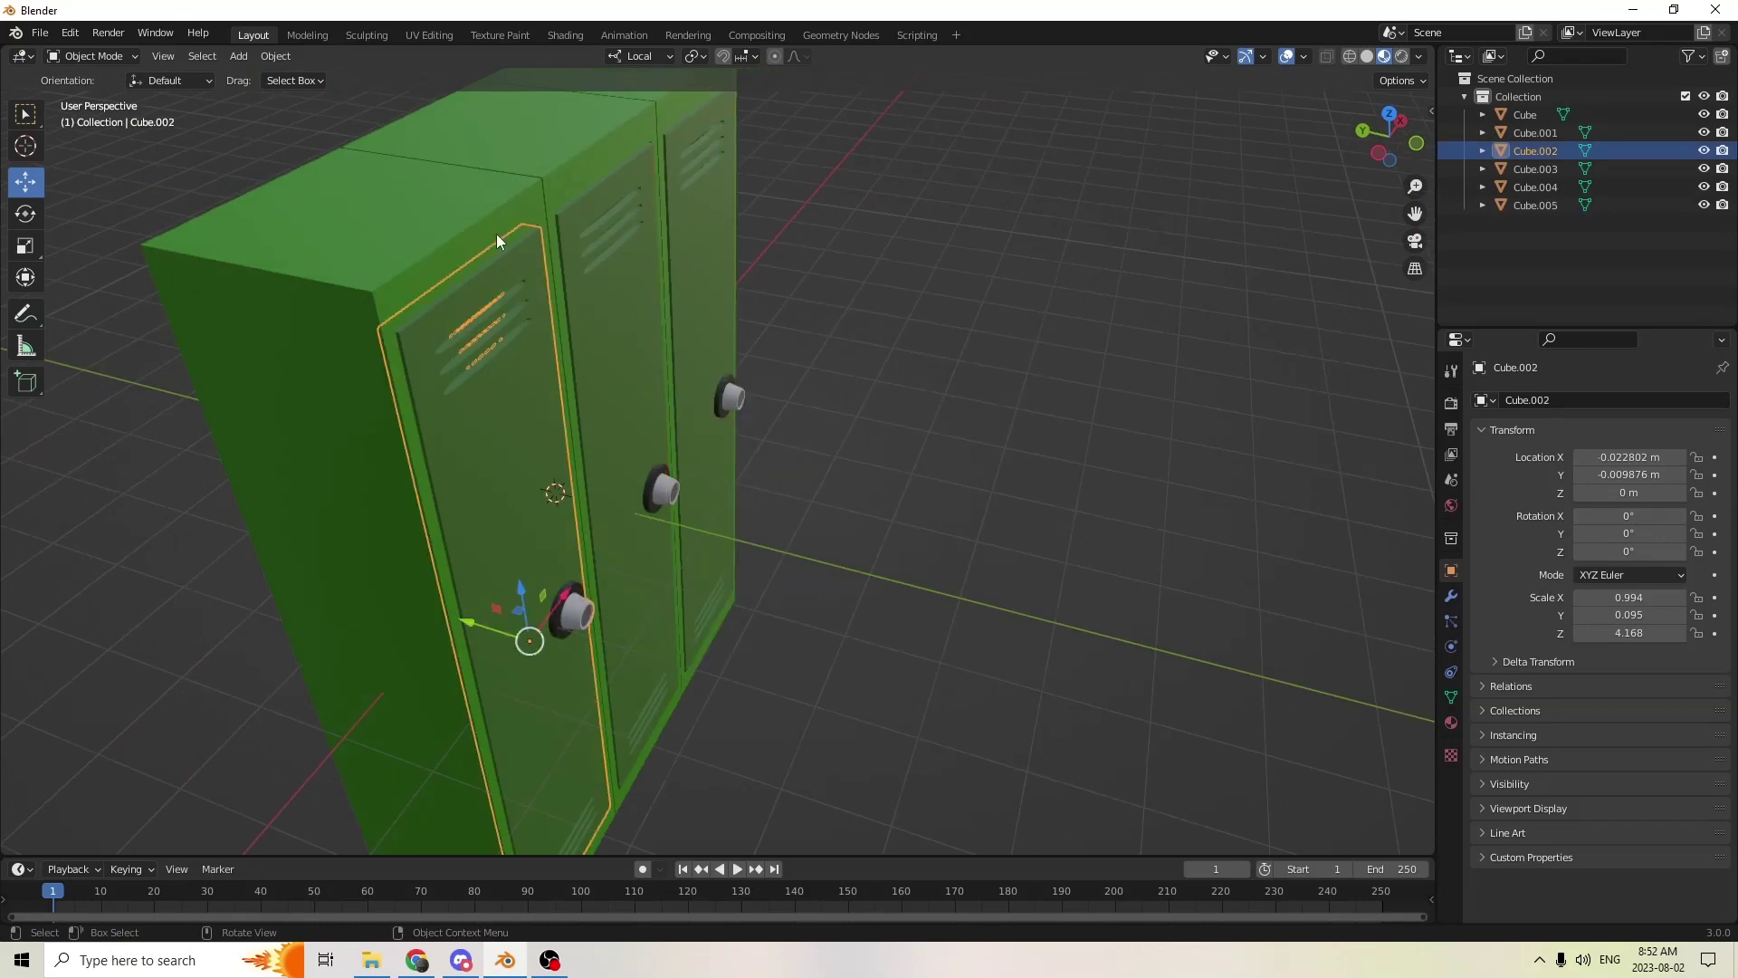
pyautogui.keyDown('shift'); pyautogui.click(487, 224); pyautogui.keyUp('shift')
pyautogui.moveTo(485, 225); pyautogui.dragTo(269, 305, button='middle')
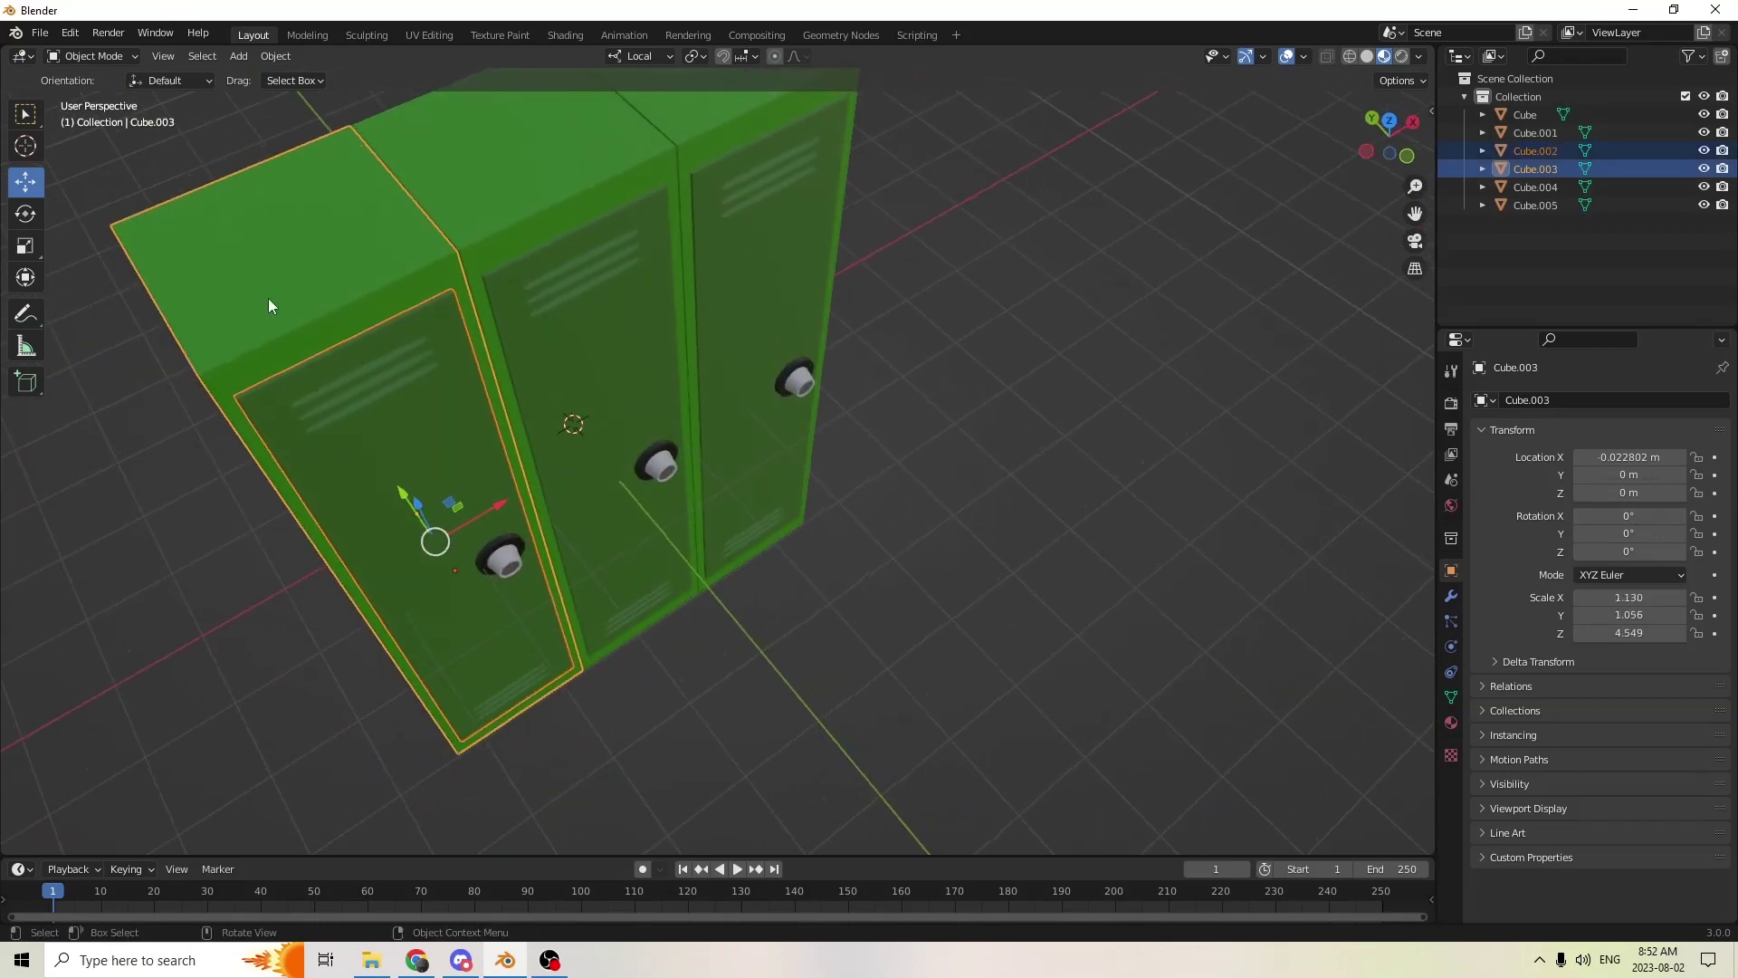
pyautogui.moveTo(546, 388); pyautogui.dragTo(1018, 444, button='middle')
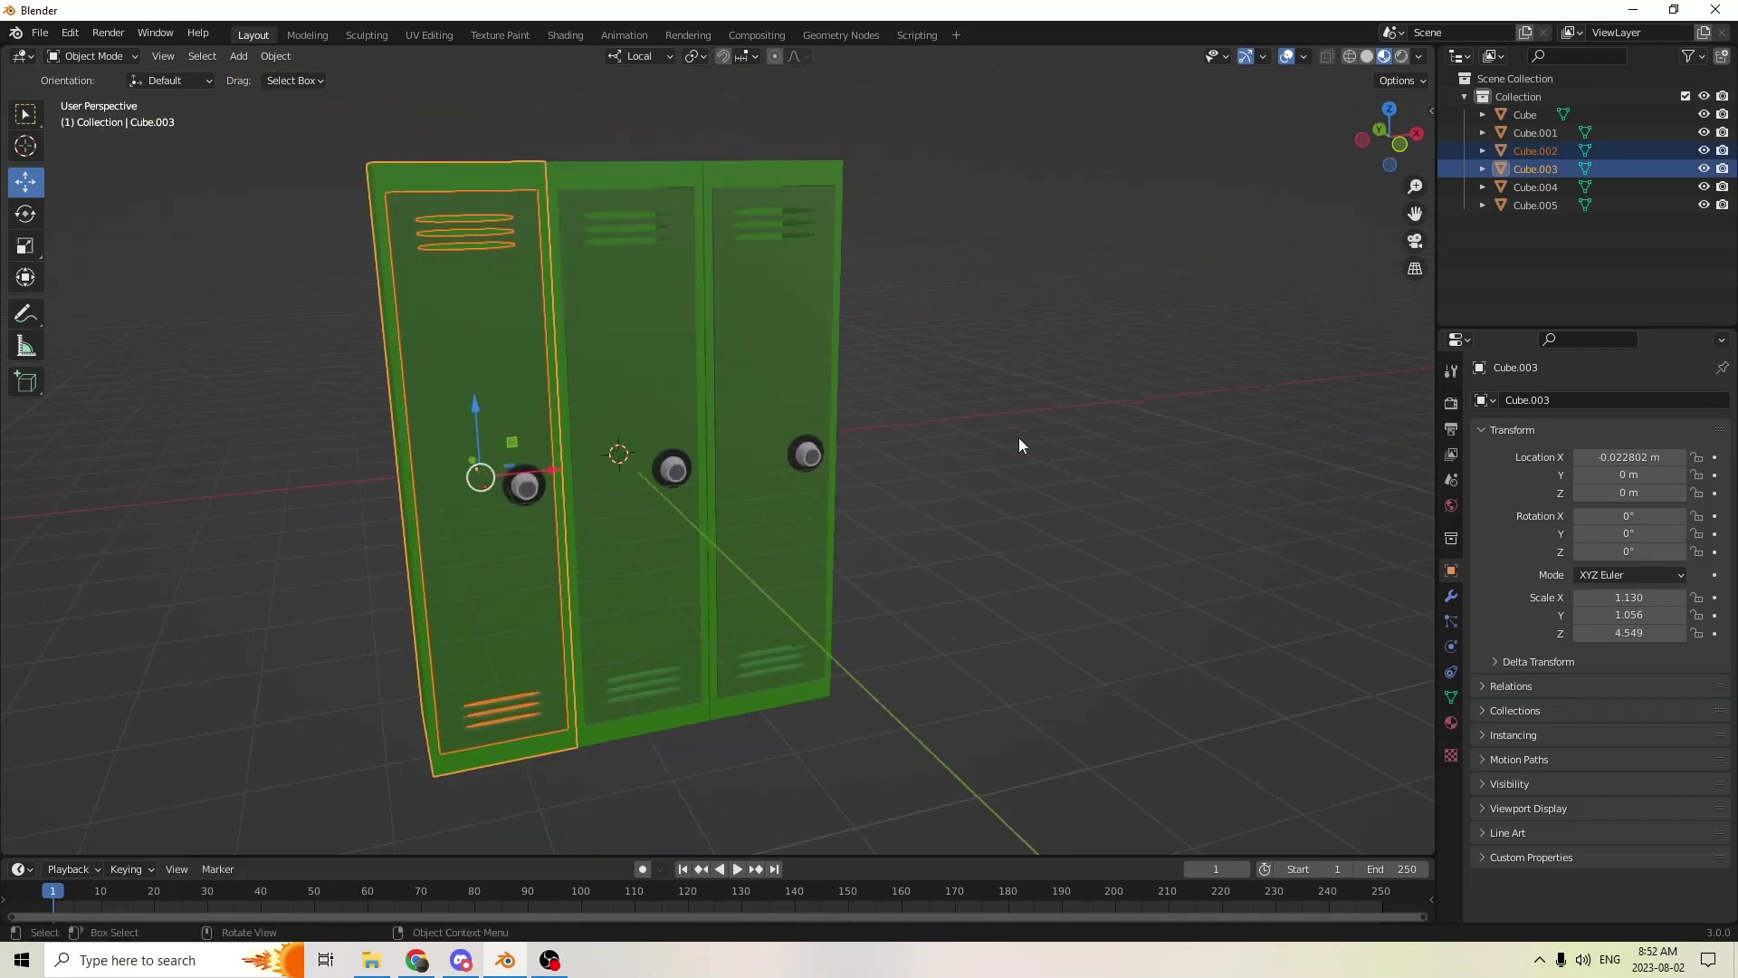
pyautogui.scroll(2, 899, 475)
pyautogui.moveTo(899, 474); pyautogui.dragTo(682, 471, button='middle')
pyautogui.moveTo(807, 464); pyautogui.dragTo(850, 476, button='middle')
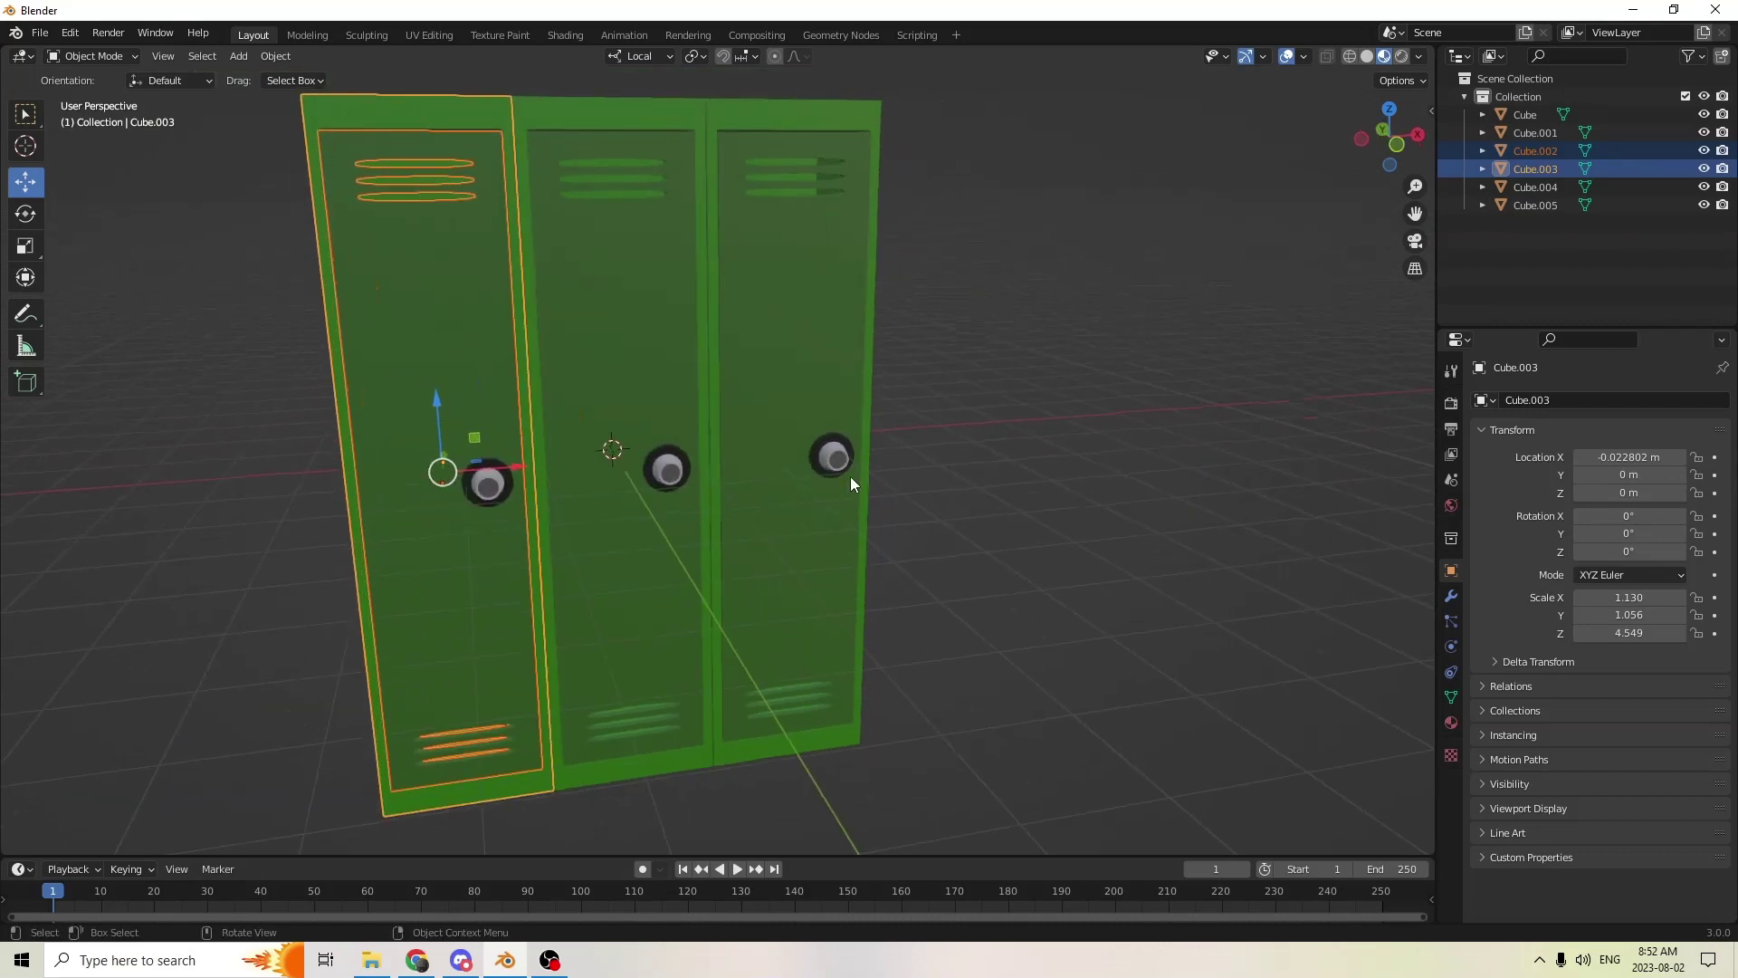
pyautogui.moveTo(681, 467); pyautogui.dragTo(713, 459, button='middle')
pyautogui.scroll(-2, 724, 476)
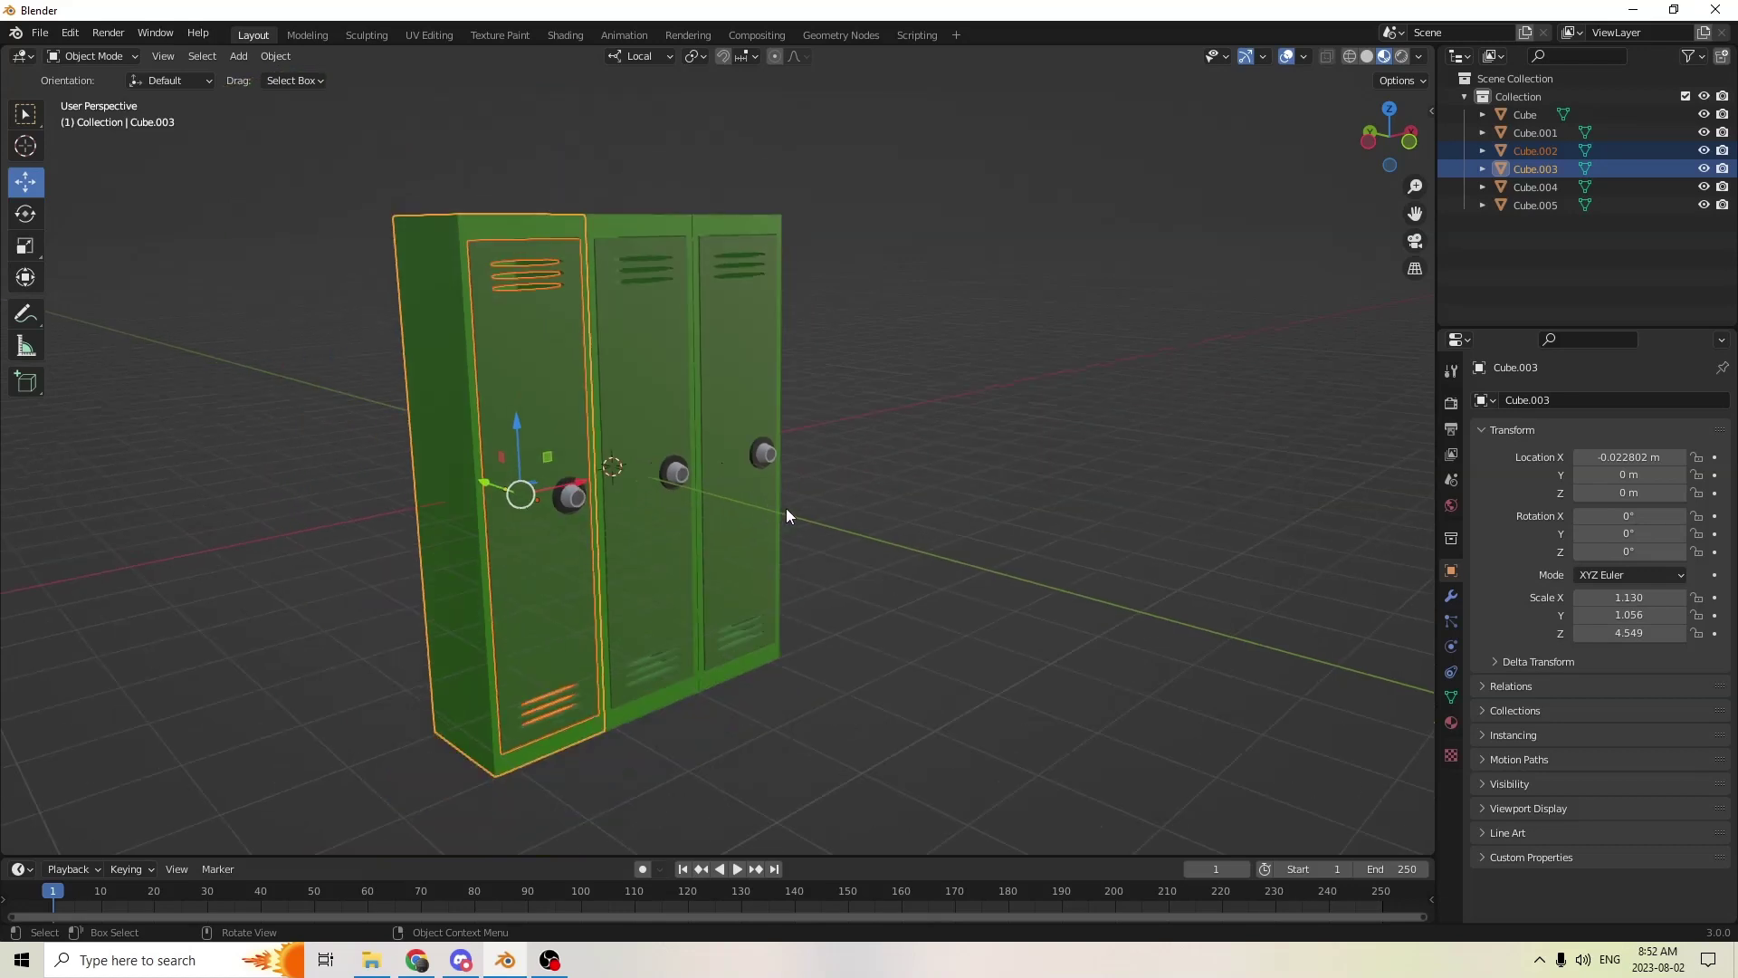
pyautogui.moveTo(789, 516); pyautogui.dragTo(677, 522, button='middle')
pyautogui.scroll(3, 746, 534)
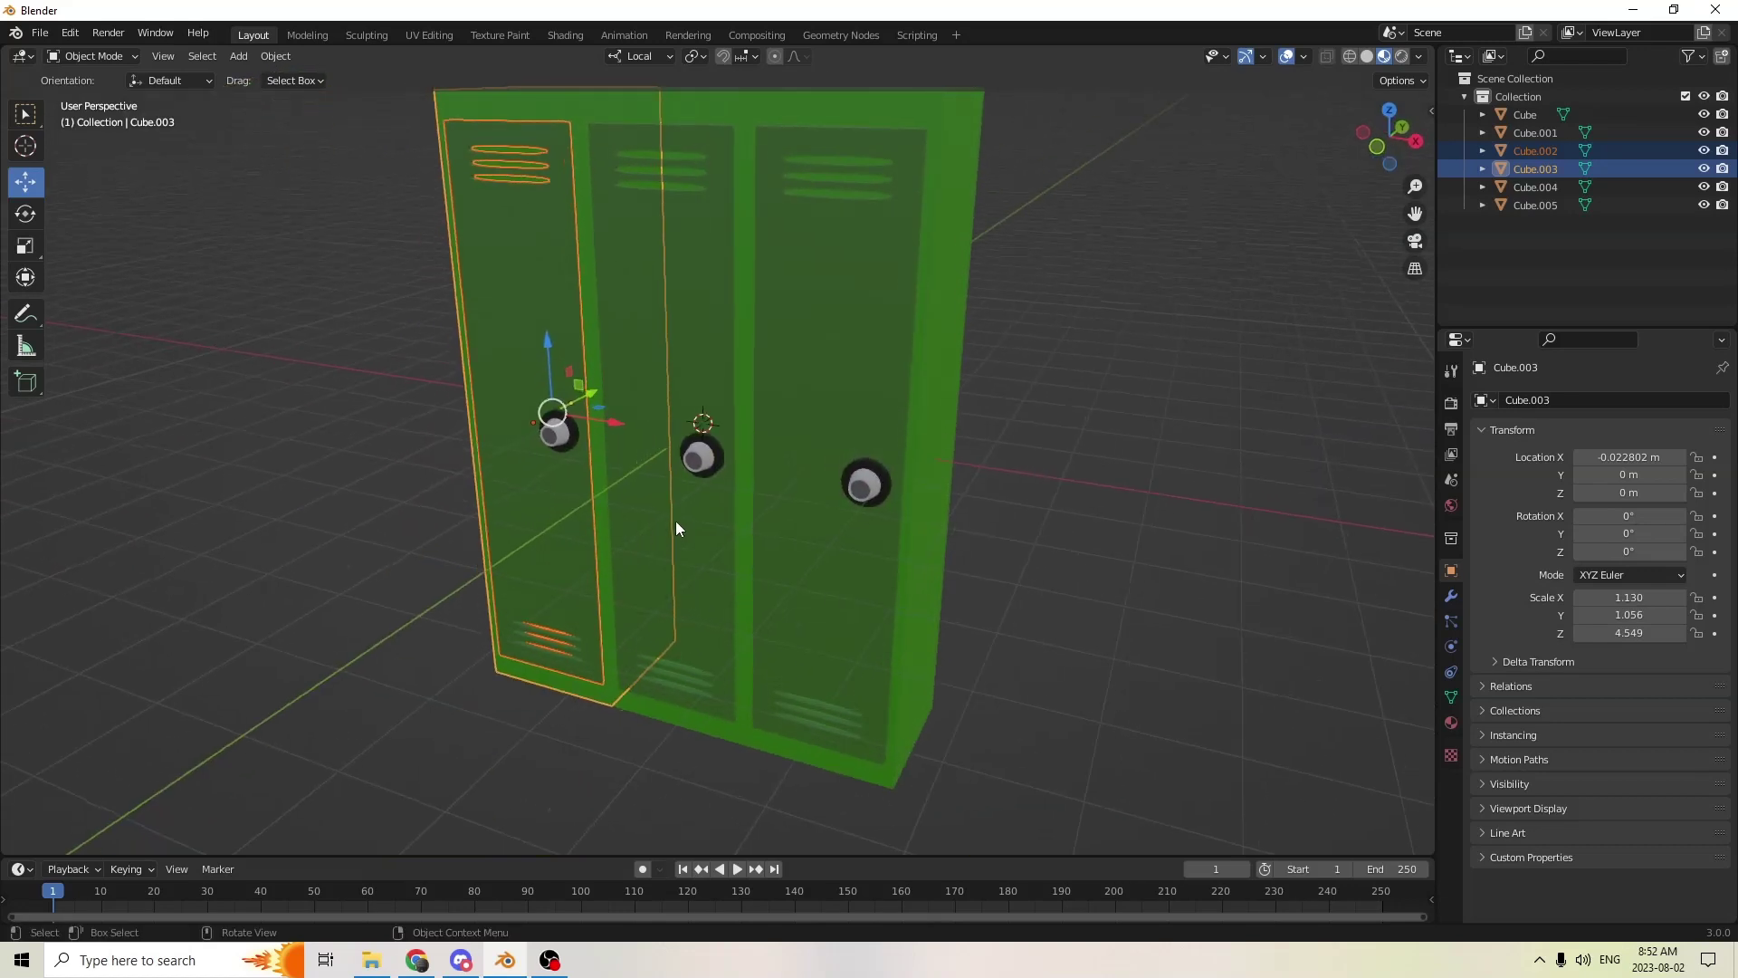
# - Add the middle and right doors, the frame and the middle body to the selection
pyautogui.keyDown('shift'); pyautogui.click(646, 317); pyautogui.keyUp('shift')
pyautogui.keyDown('shift'); pyautogui.click(844, 329); pyautogui.keyUp('shift')
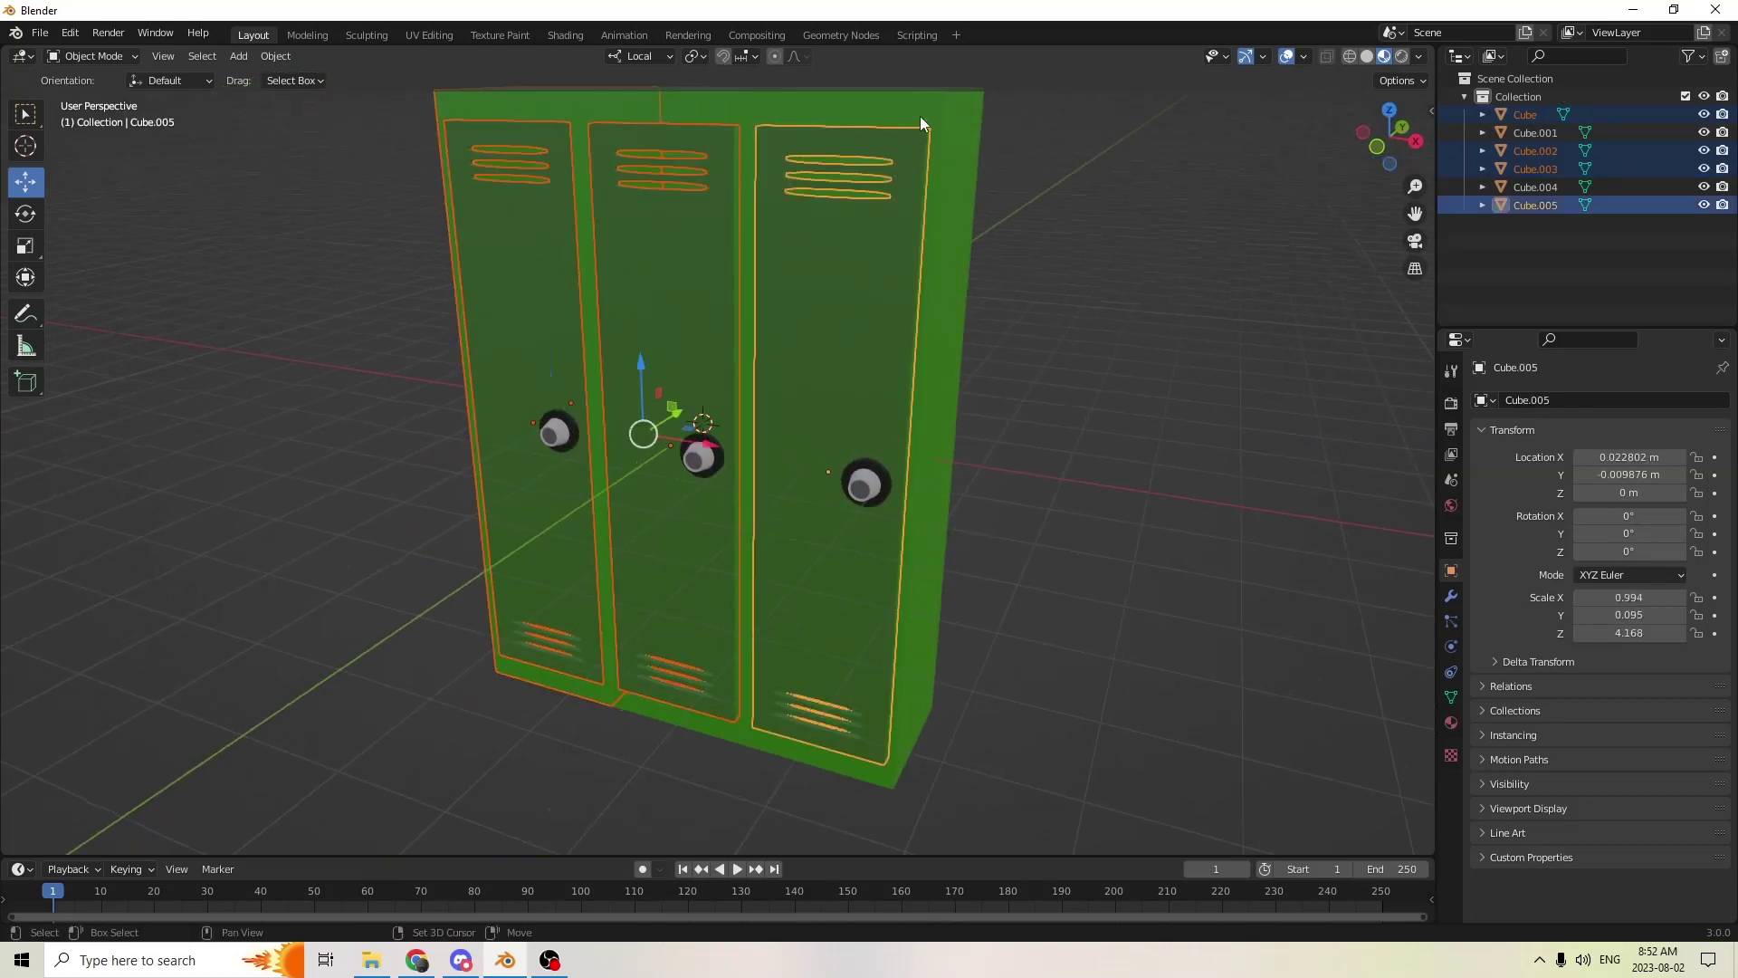
pyautogui.keyDown('shift'); pyautogui.click(920, 116); pyautogui.keyUp('shift')
pyautogui.keyDown('shift'); pyautogui.click(715, 93); pyautogui.keyUp('shift')
pyautogui.moveTo(666, 226); pyautogui.dragTo(935, 472, button='middle')
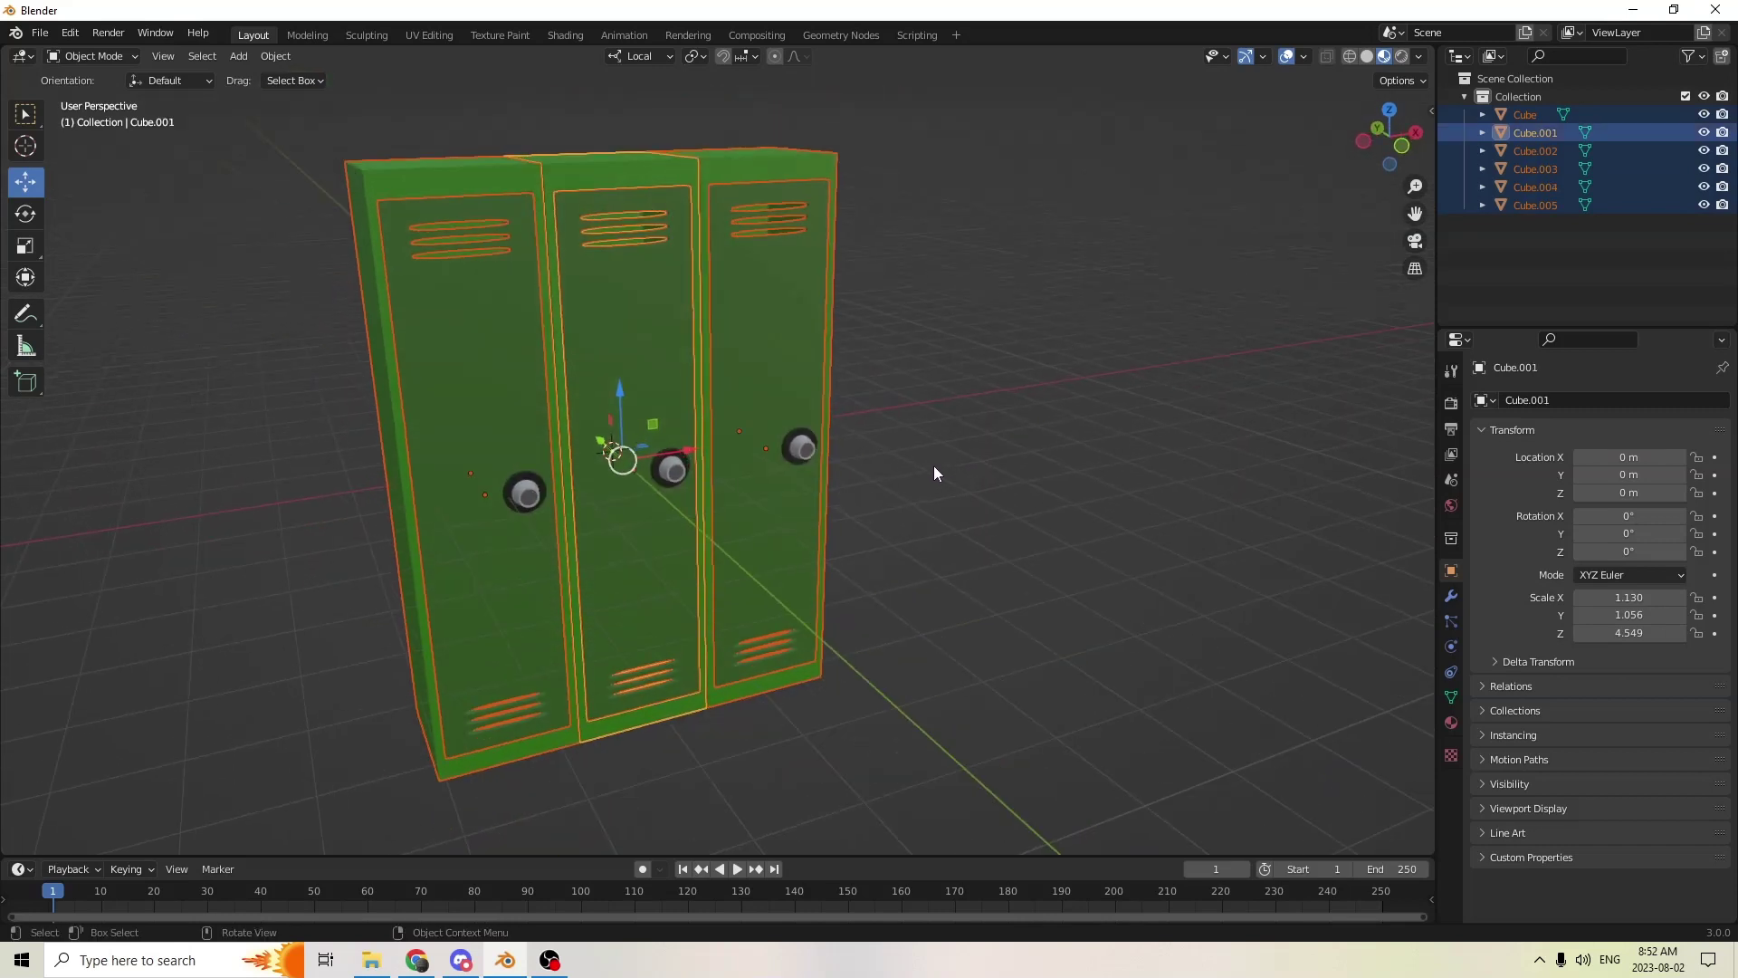
pyautogui.moveTo(1216, 743); pyautogui.dragTo(1022, 662, button='middle')
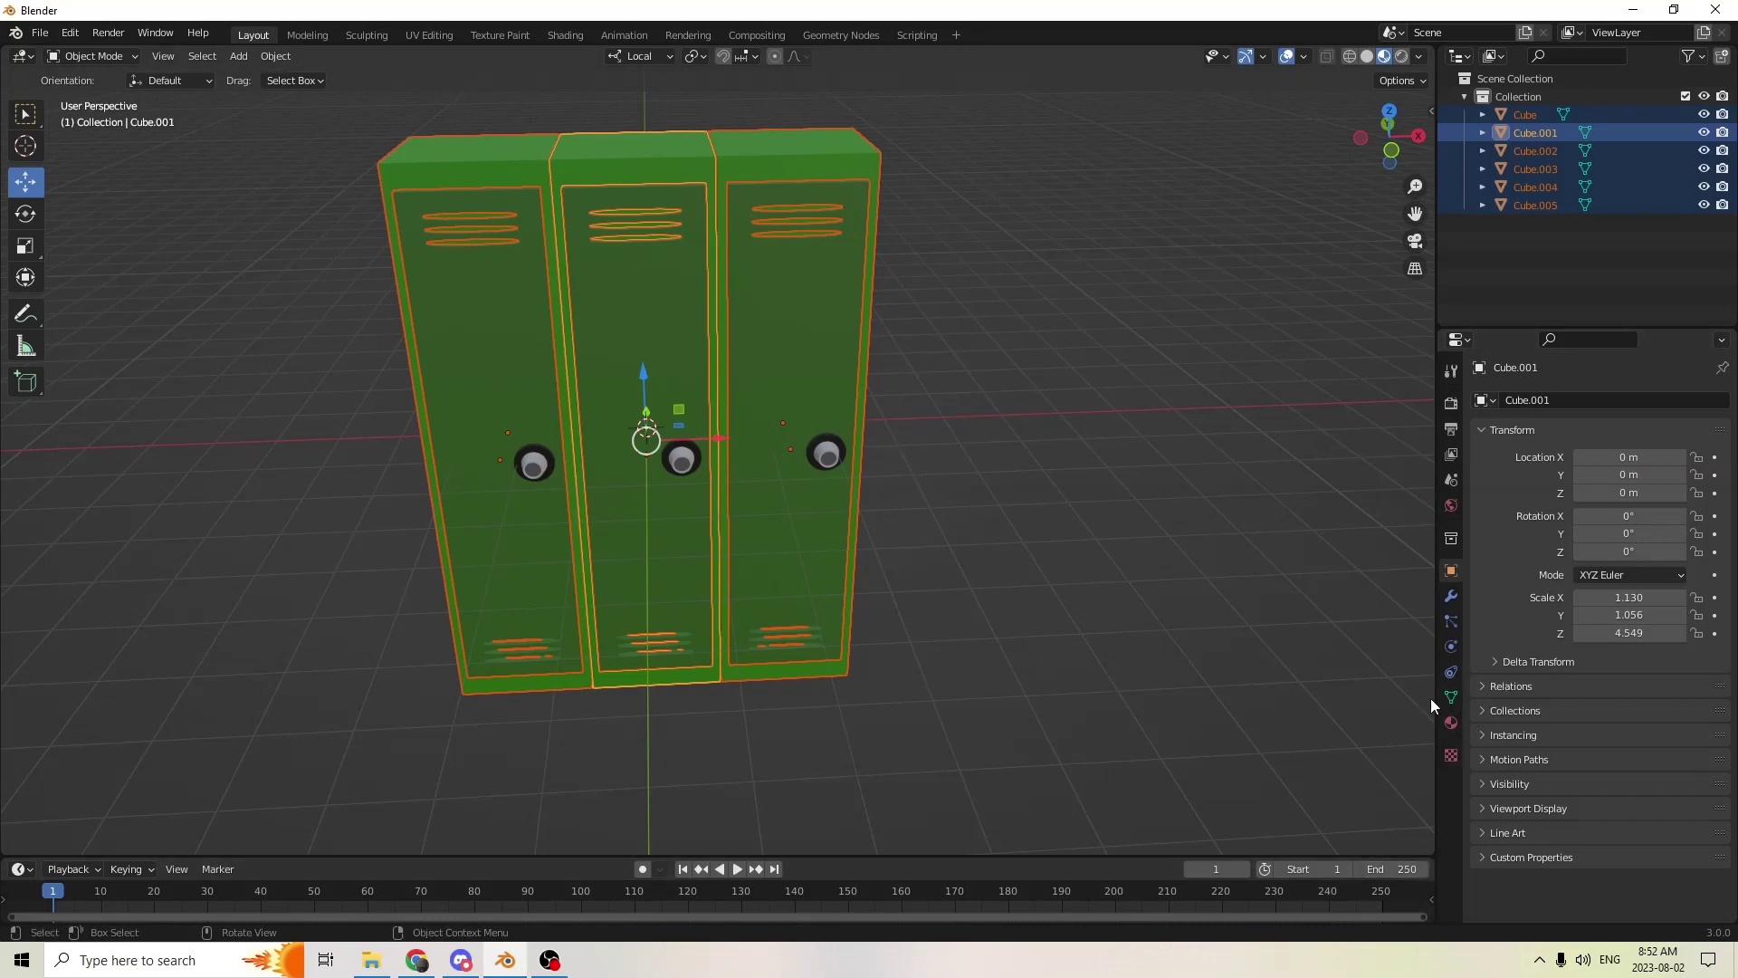
# - Shade all six locker parts smooth and enable Auto Smooth at 35° on Cube.001
pyautogui.rightClick(670, 292)
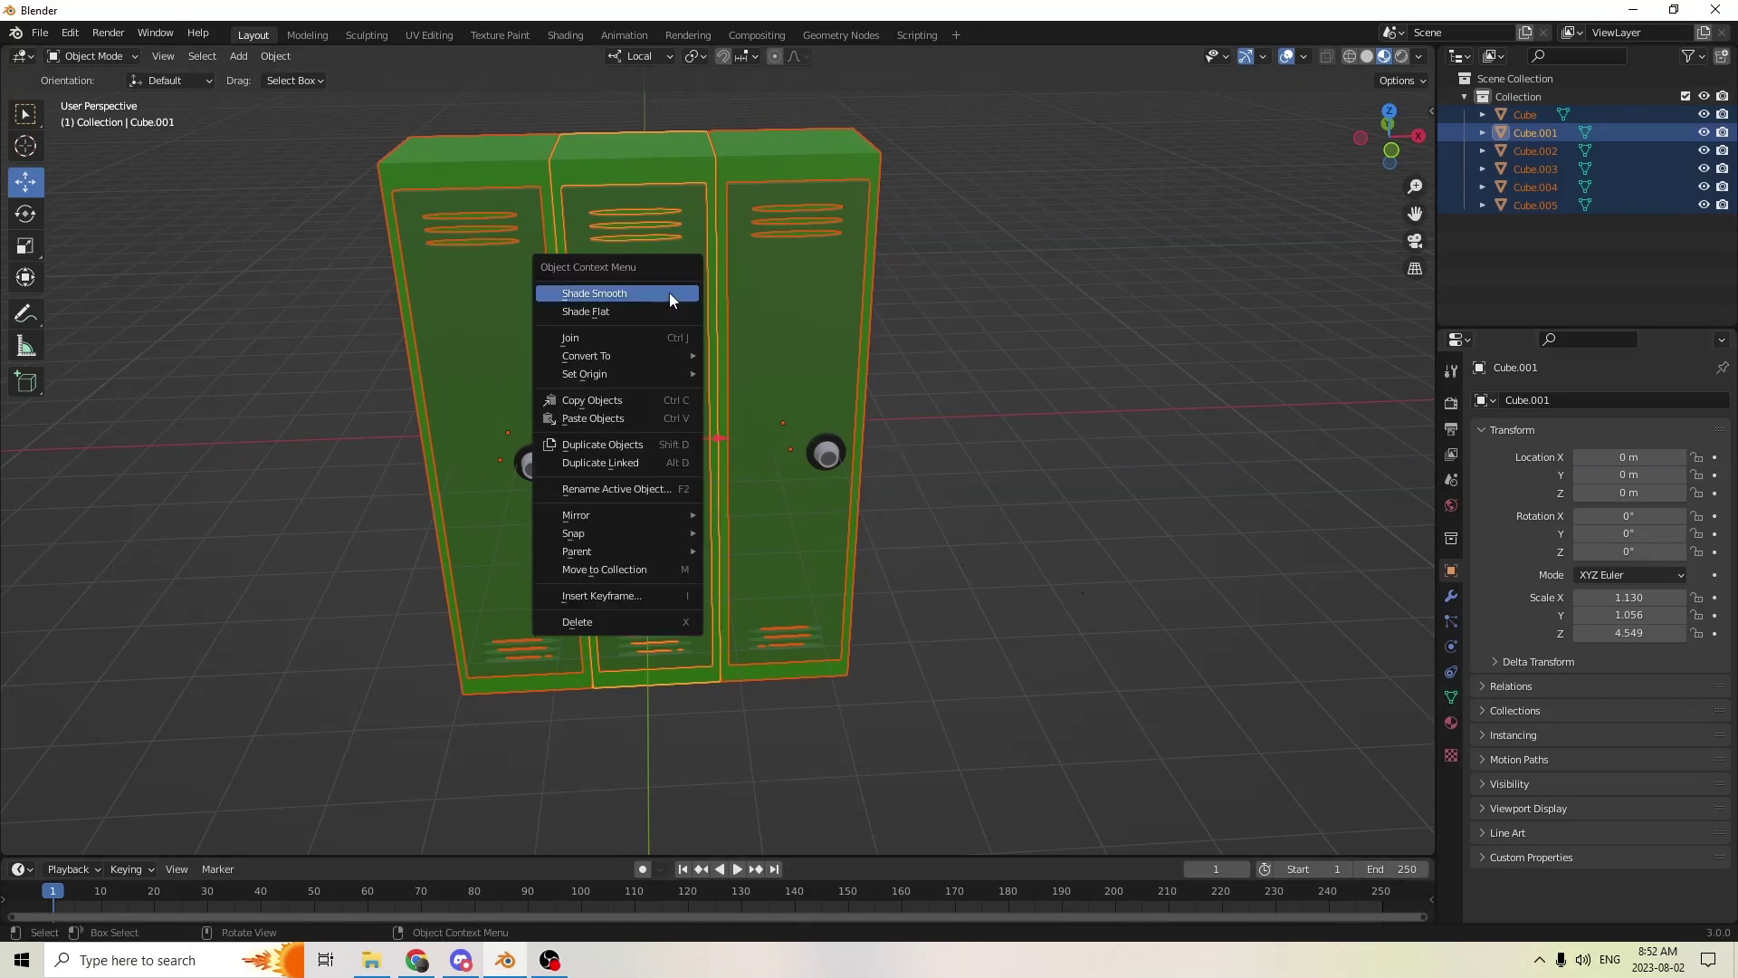
pyautogui.click(615, 294)
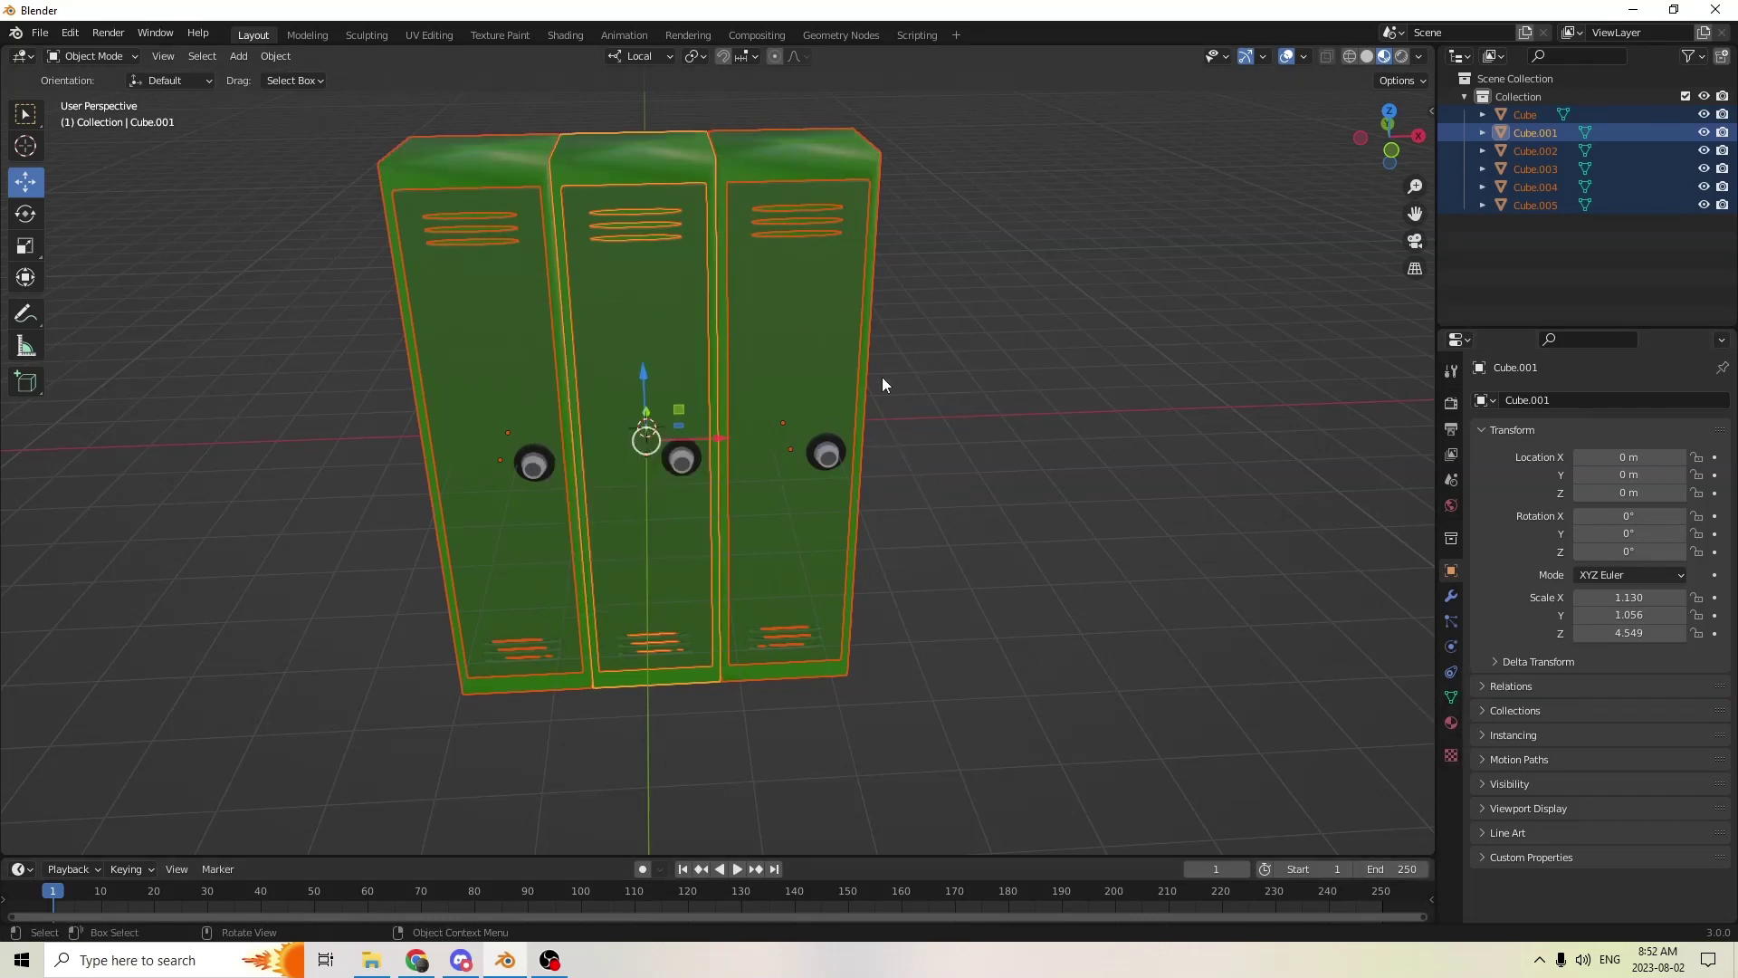
pyautogui.click(1451, 697)
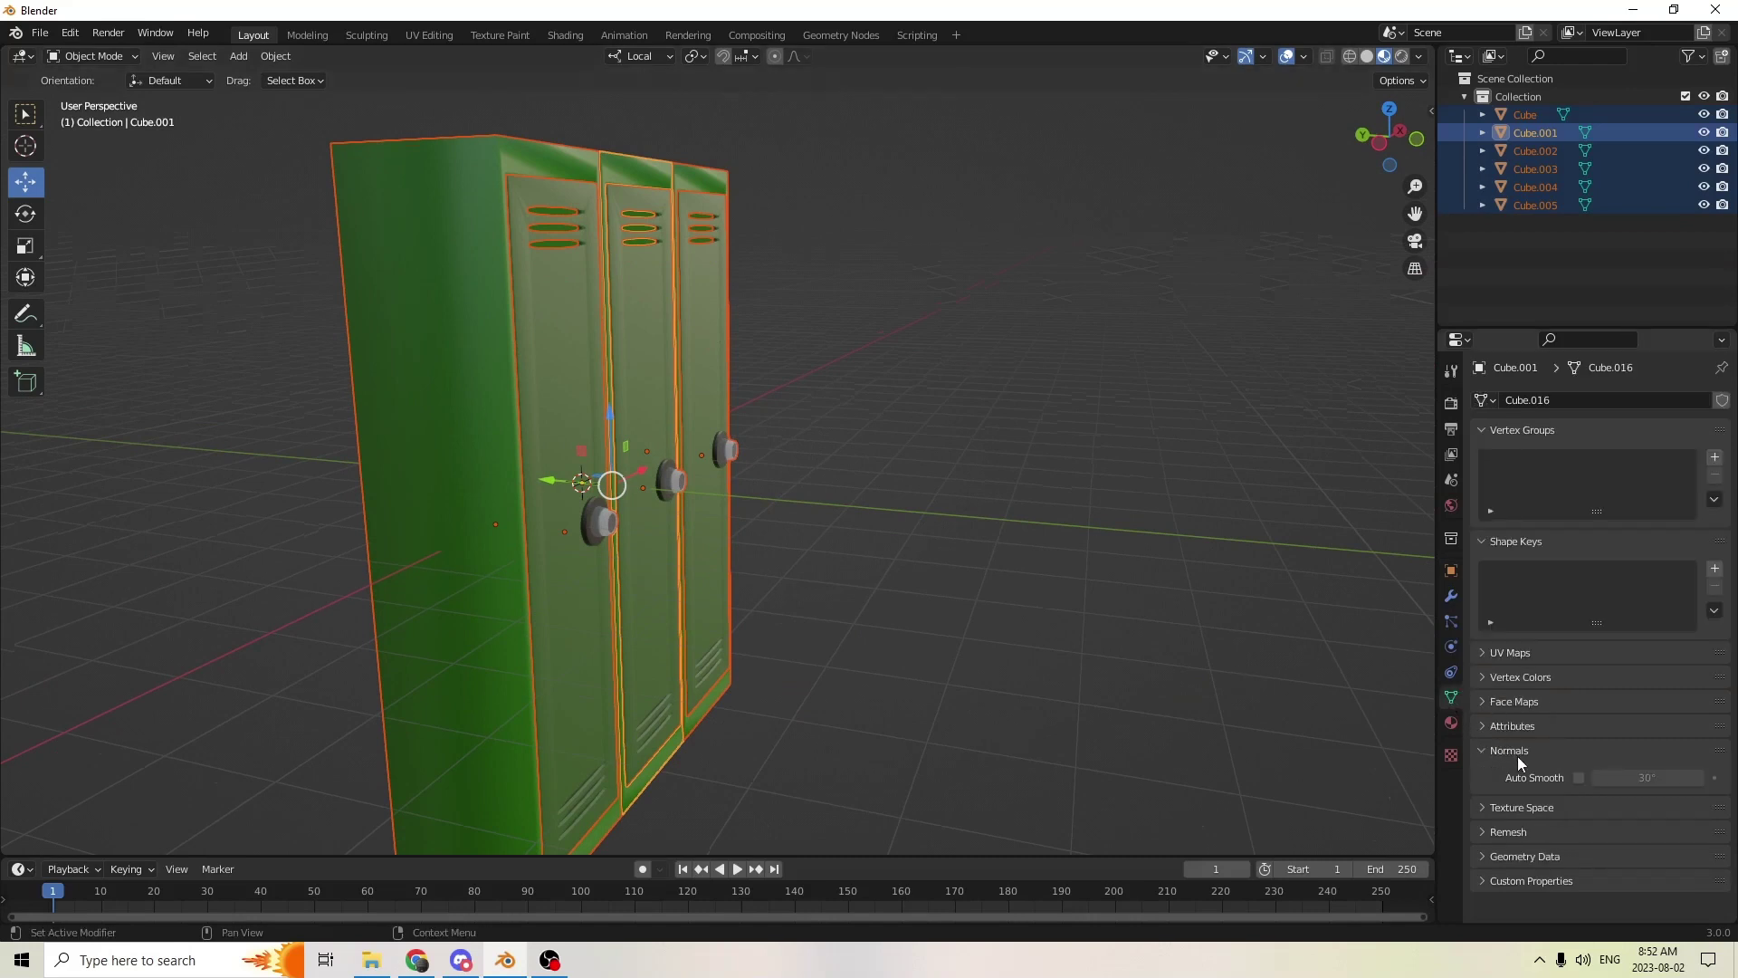
pyautogui.click(1600, 776)
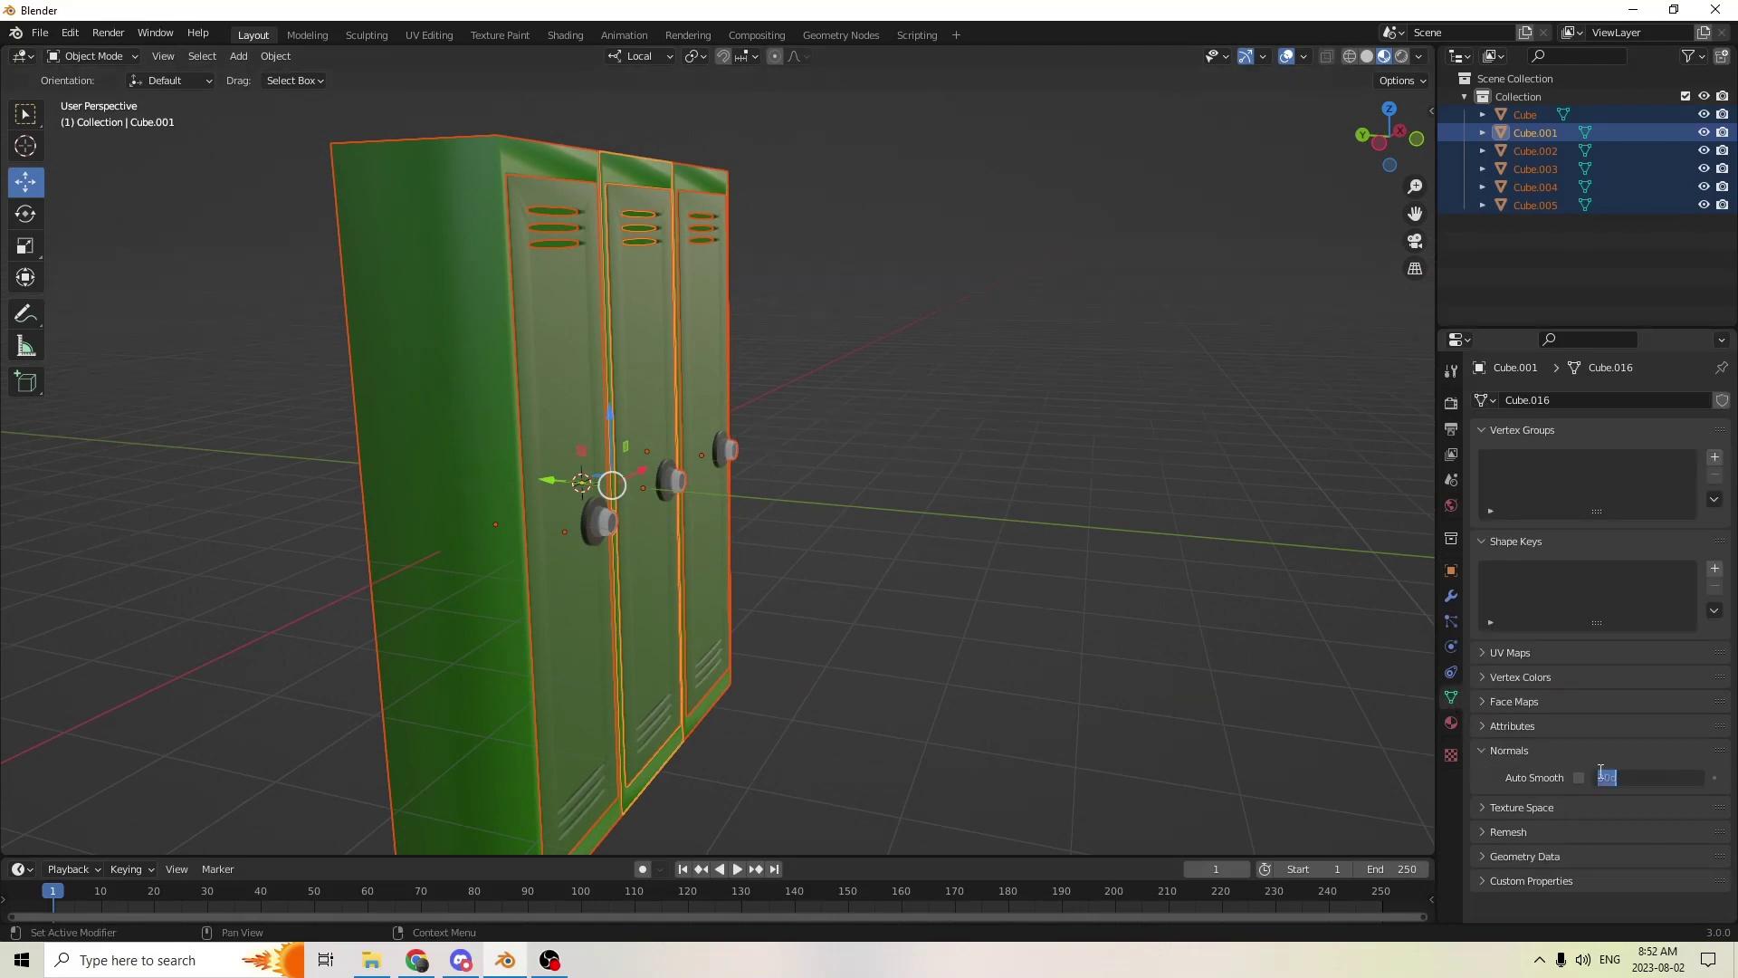
pyautogui.write('35')
pyautogui.press('Return')
pyautogui.click(1579, 778)
# - Orbit to a near-front view of the lockers and select the right locker door
pyautogui.moveTo(1162, 612); pyautogui.dragTo(774, 267, button='middle')
pyautogui.click(782, 246)
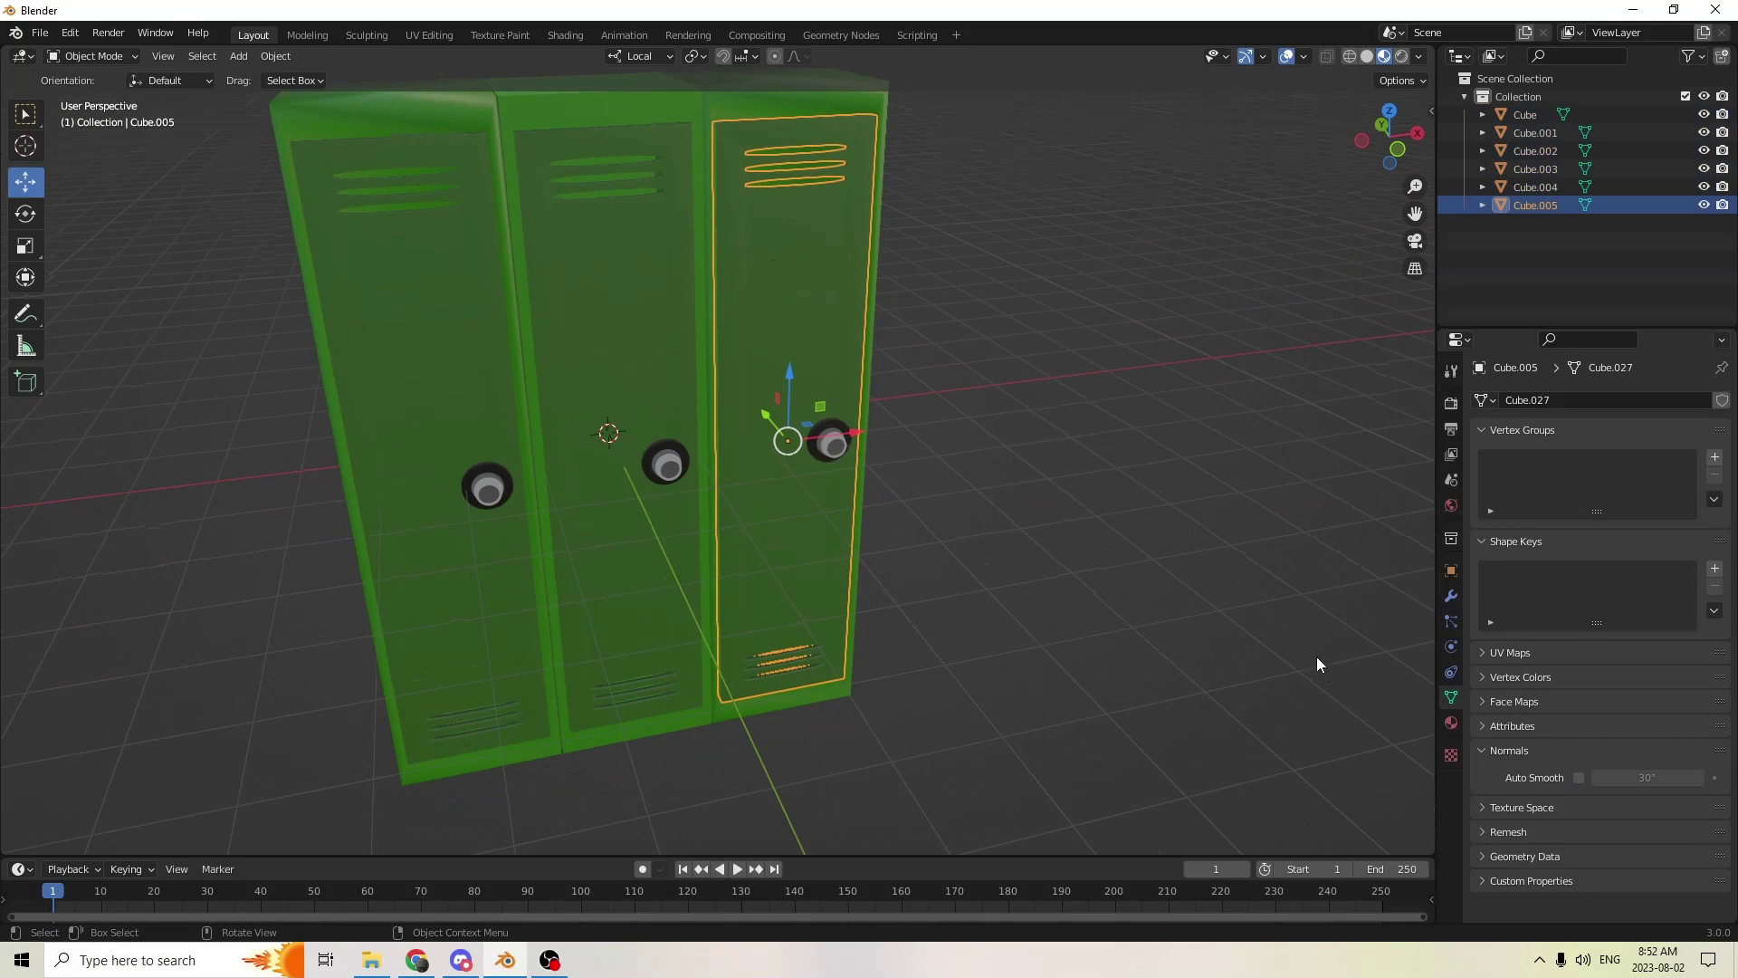
pyautogui.moveTo(1376, 633); pyautogui.dragTo(934, 255, button='middle')
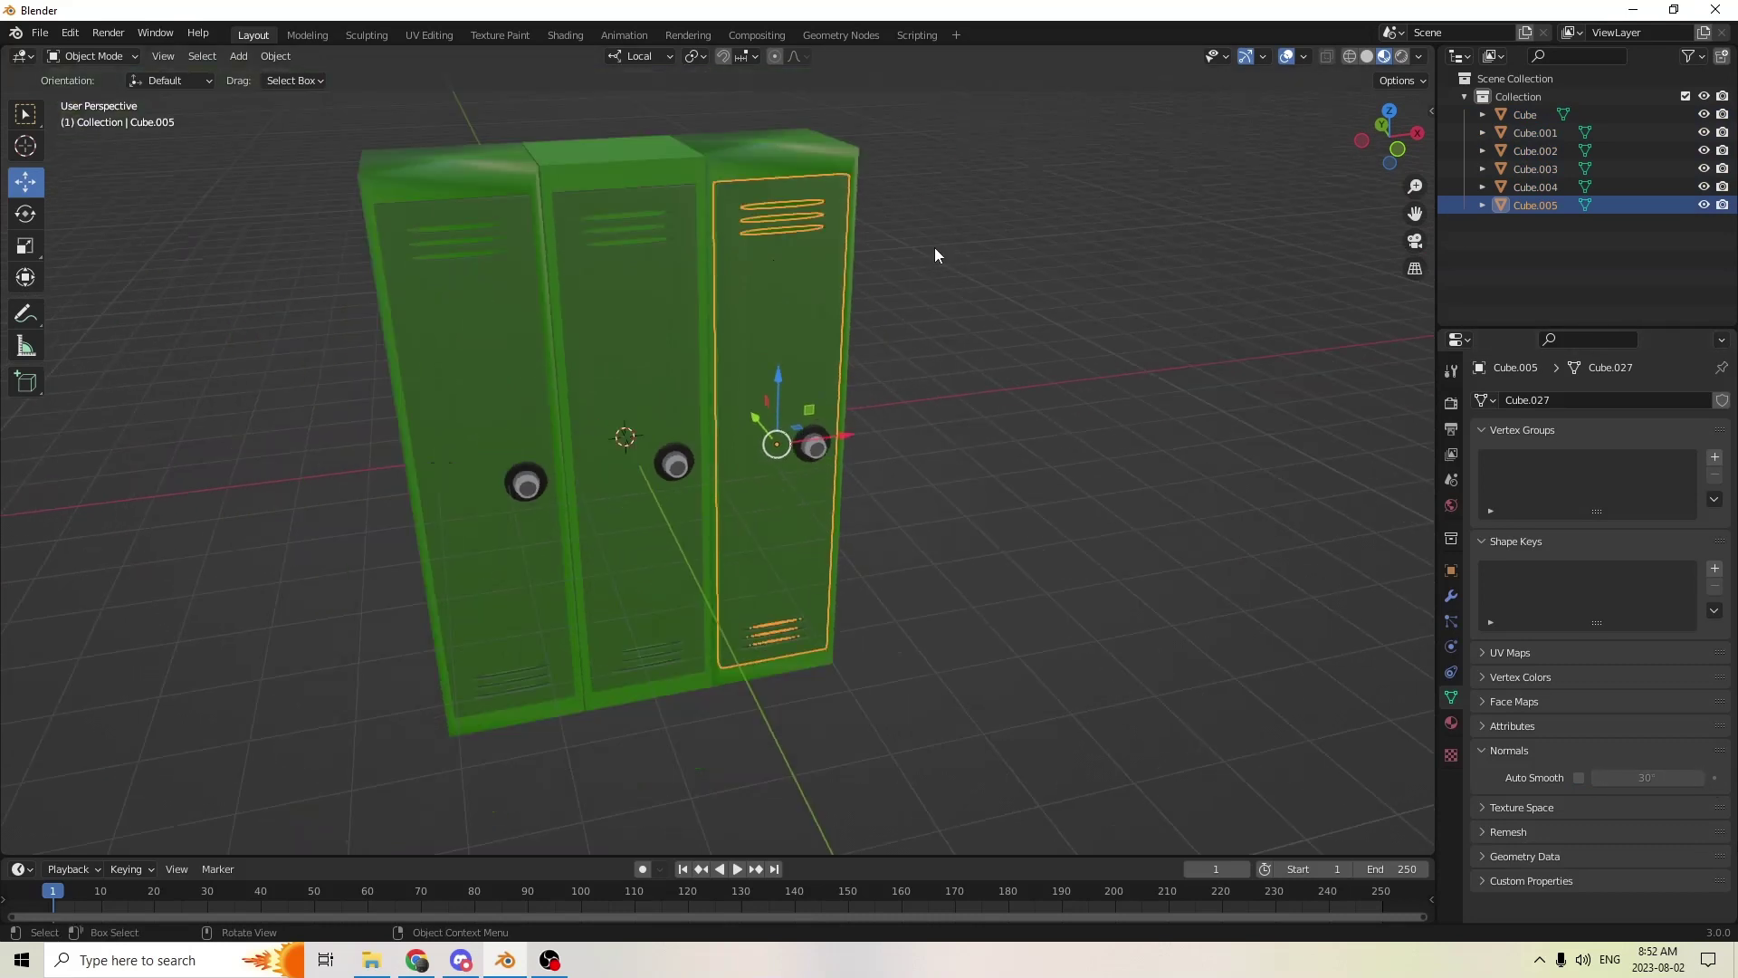
# - Turn on Auto Smooth at 35° for the right locker body
pyautogui.keyDown('shift'); pyautogui.click(774, 148); pyautogui.keyUp('shift')
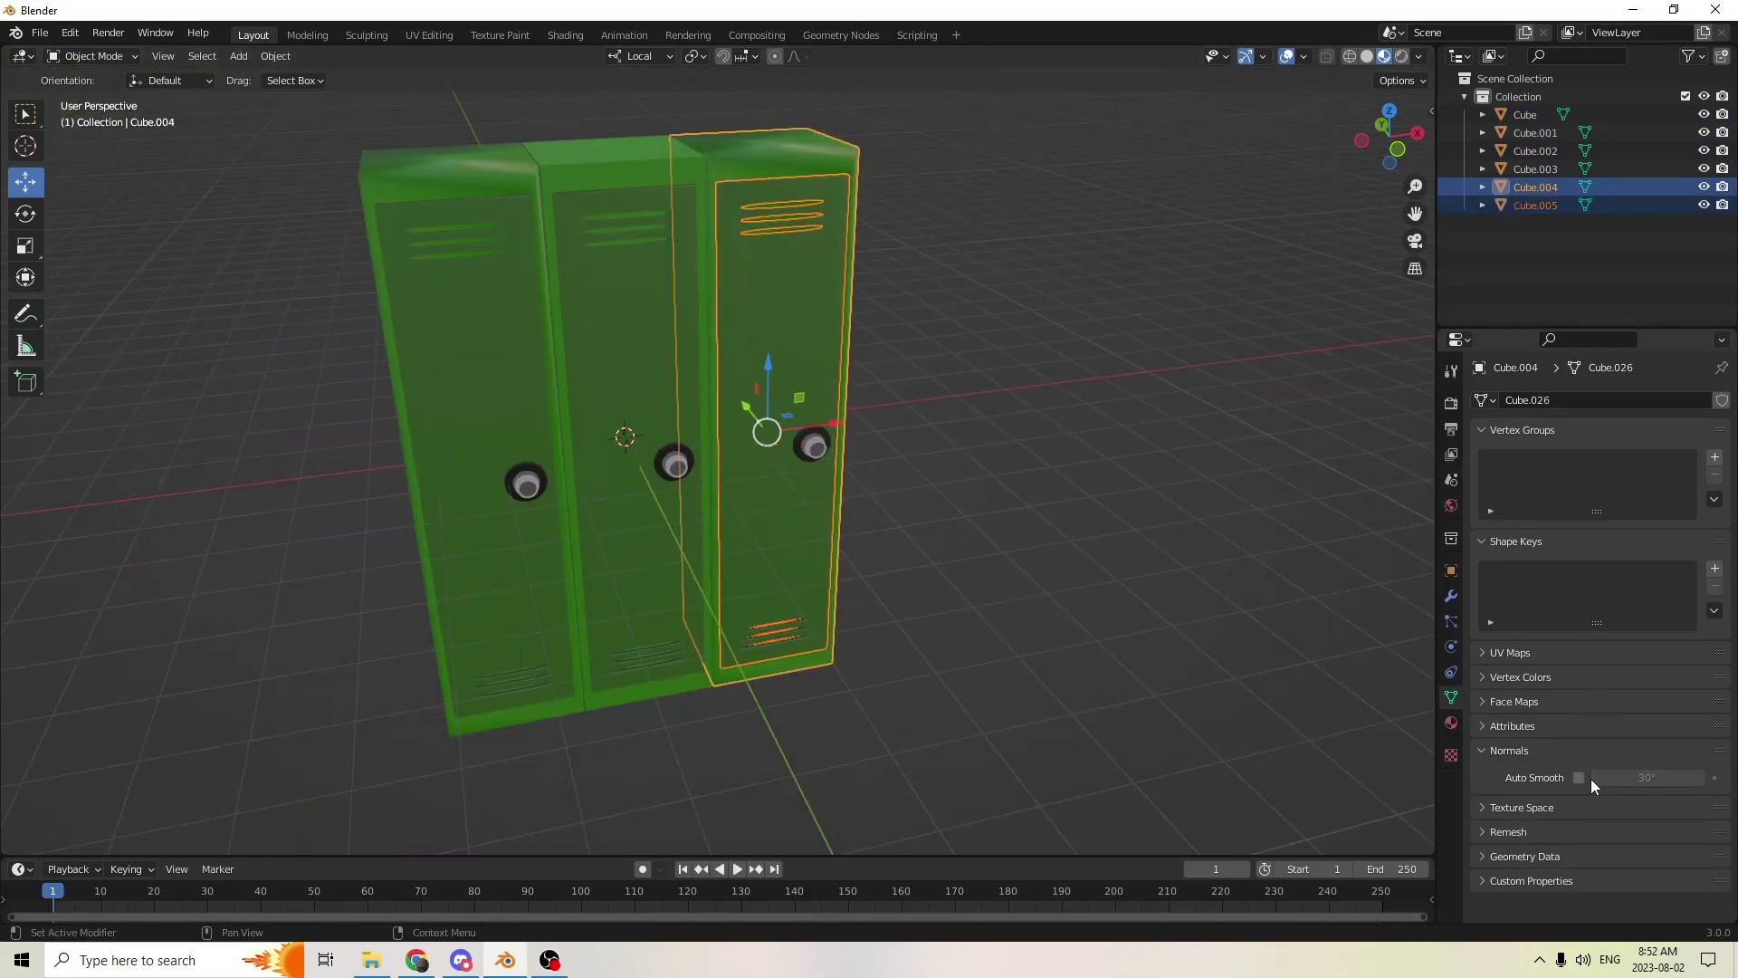
pyautogui.click(1627, 779)
pyautogui.write('35')
pyautogui.press('Return')
pyautogui.click(1578, 777)
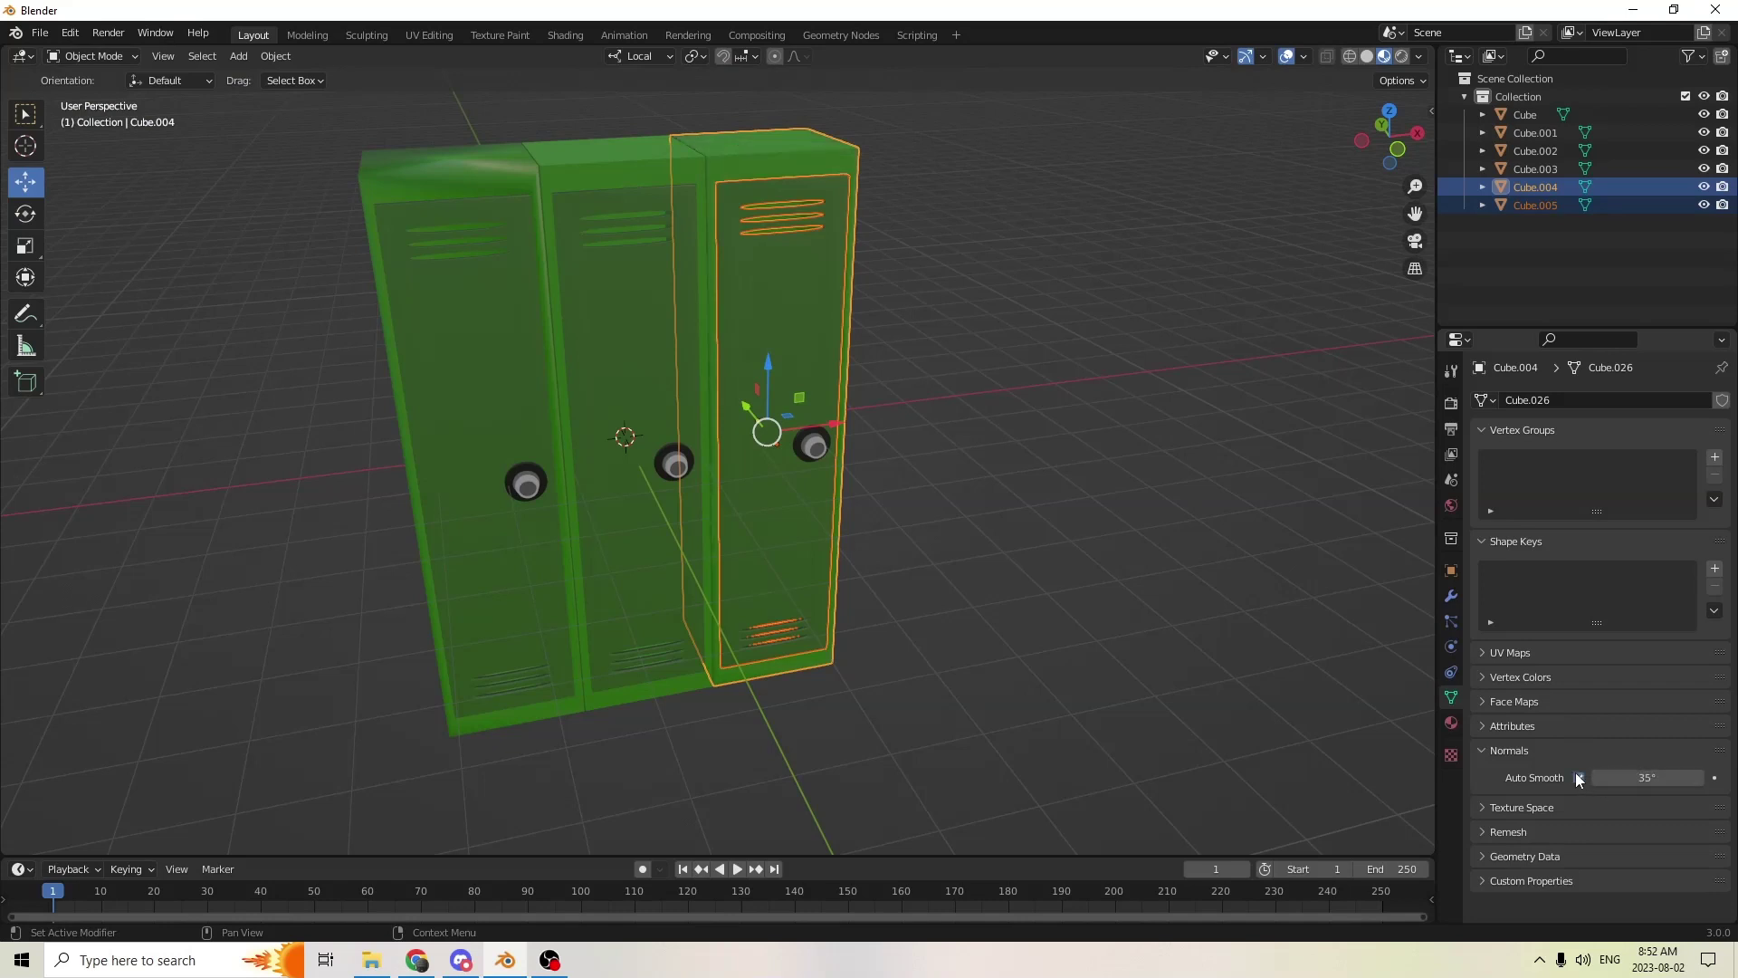
# - Select the middle locker's door and give it Auto Smooth at 35°
pyautogui.click(758, 376)
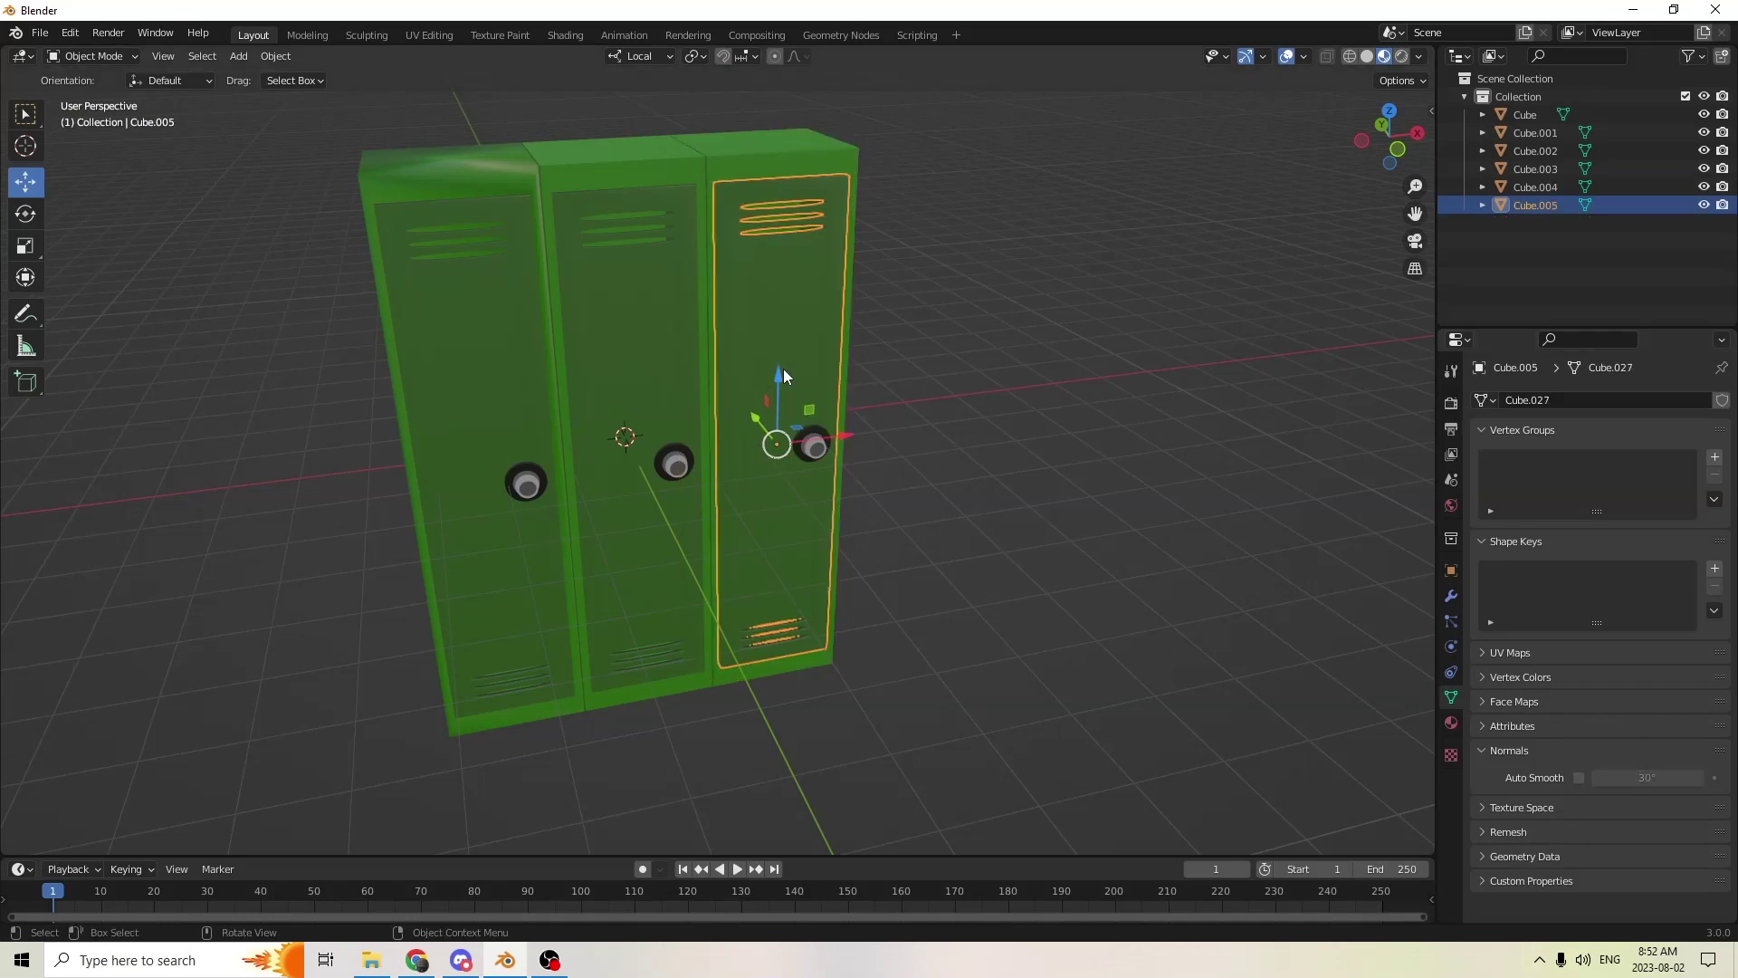
pyautogui.click(784, 368)
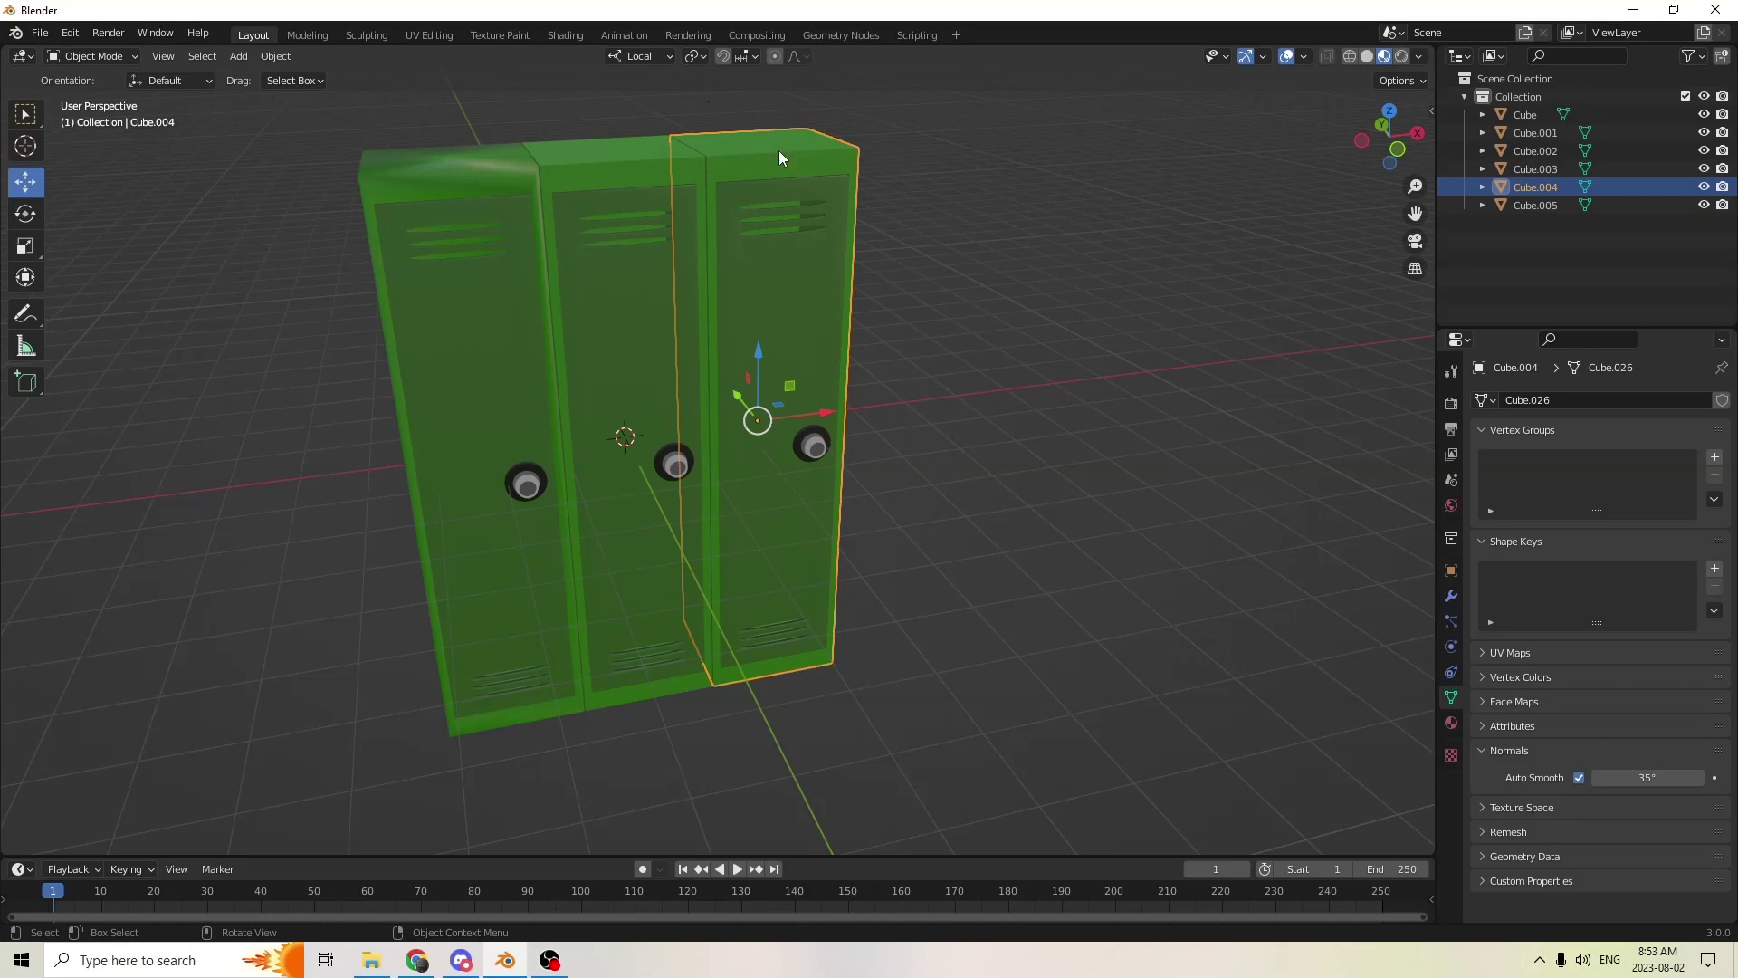
pyautogui.click(666, 170)
pyautogui.click(656, 241)
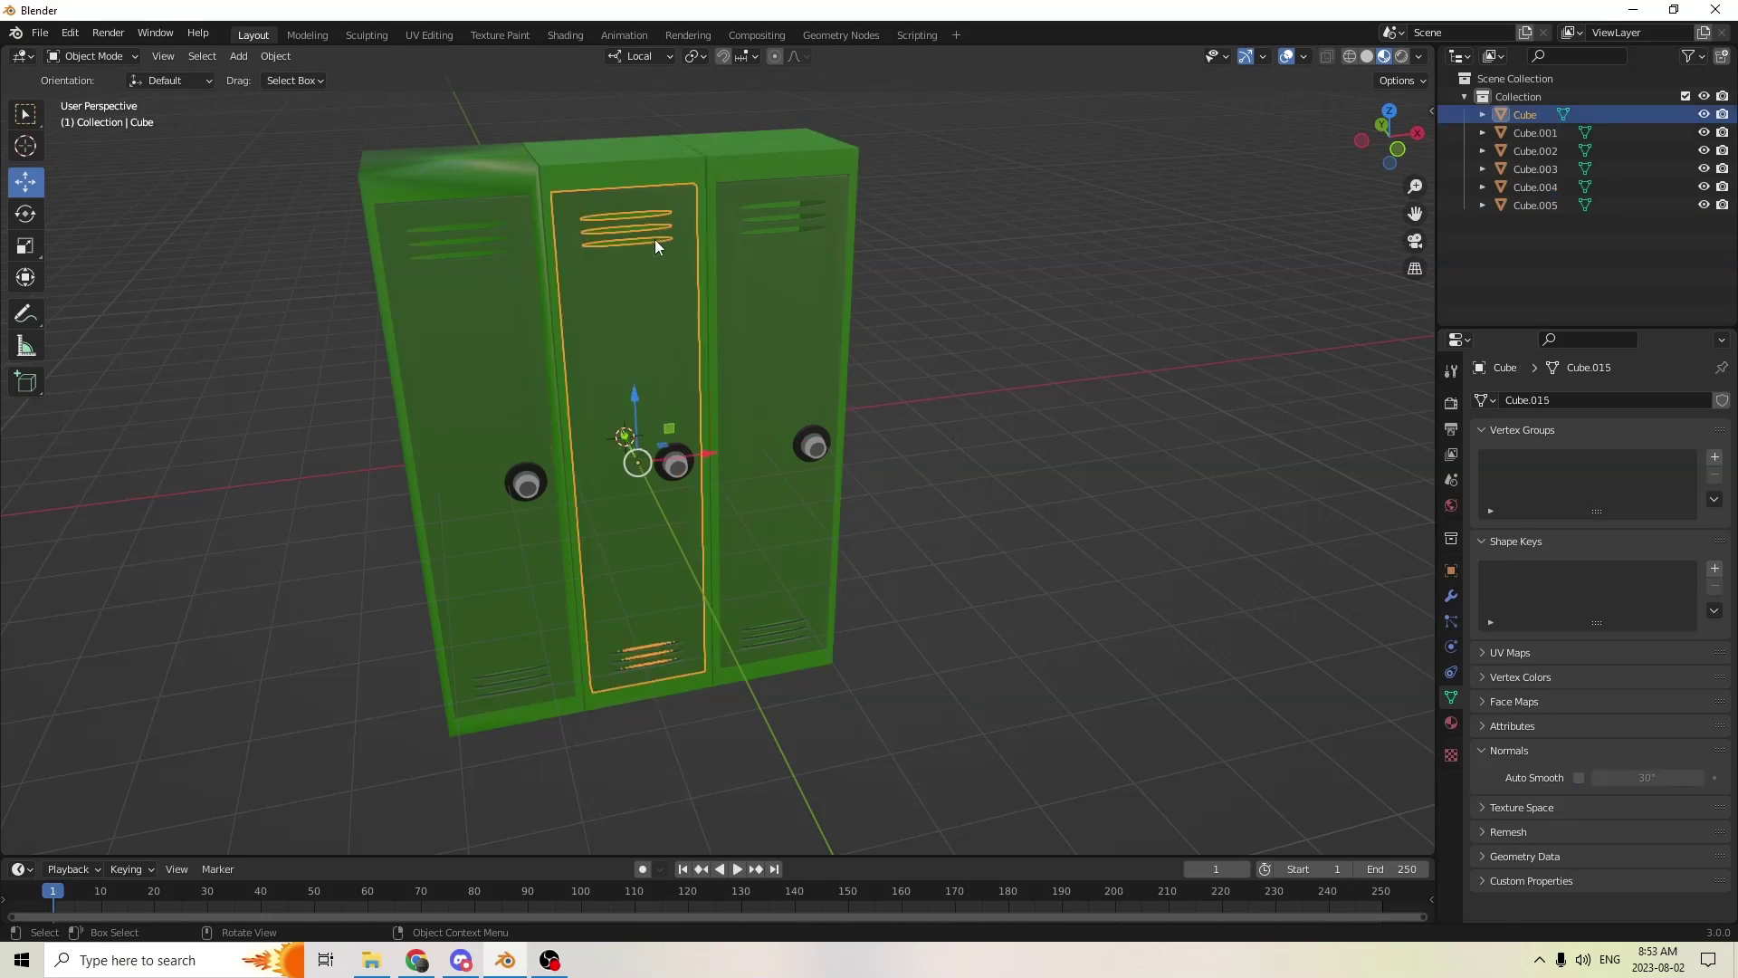
pyautogui.click(1628, 779)
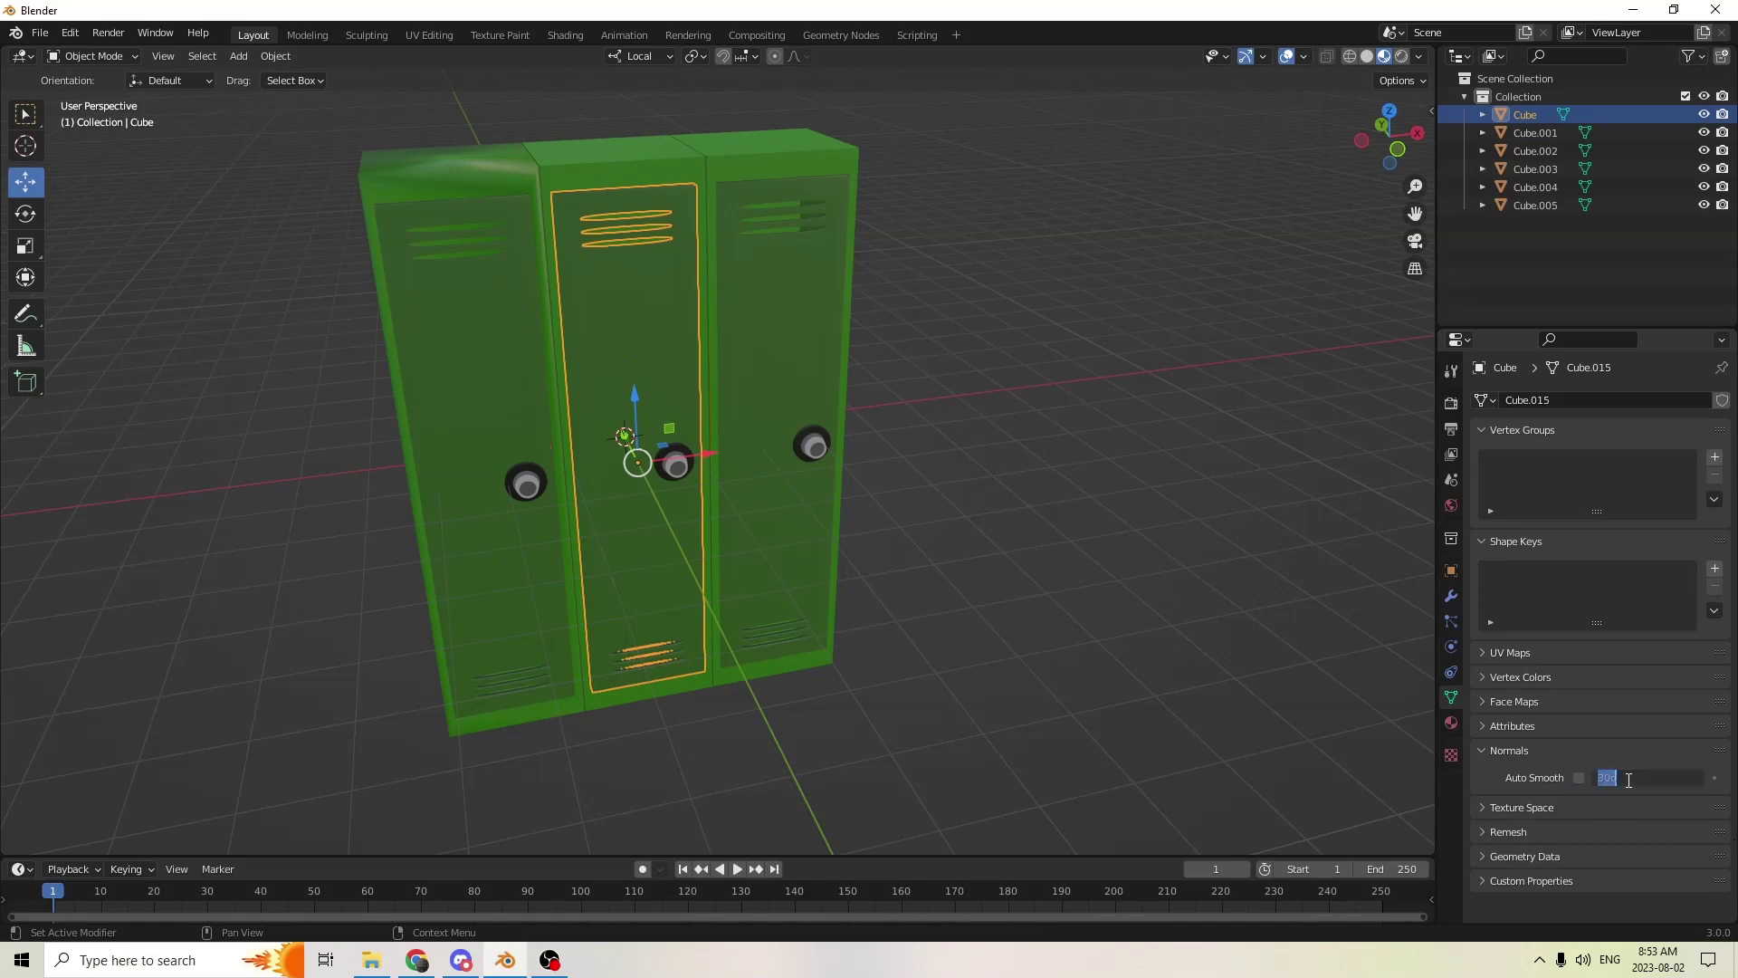
pyautogui.write('35')
pyautogui.press('Return')
pyautogui.click(1579, 777)
# - Select the left locker's door and enable Auto Smooth at 35° on it
pyautogui.scroll(2, 785, 561)
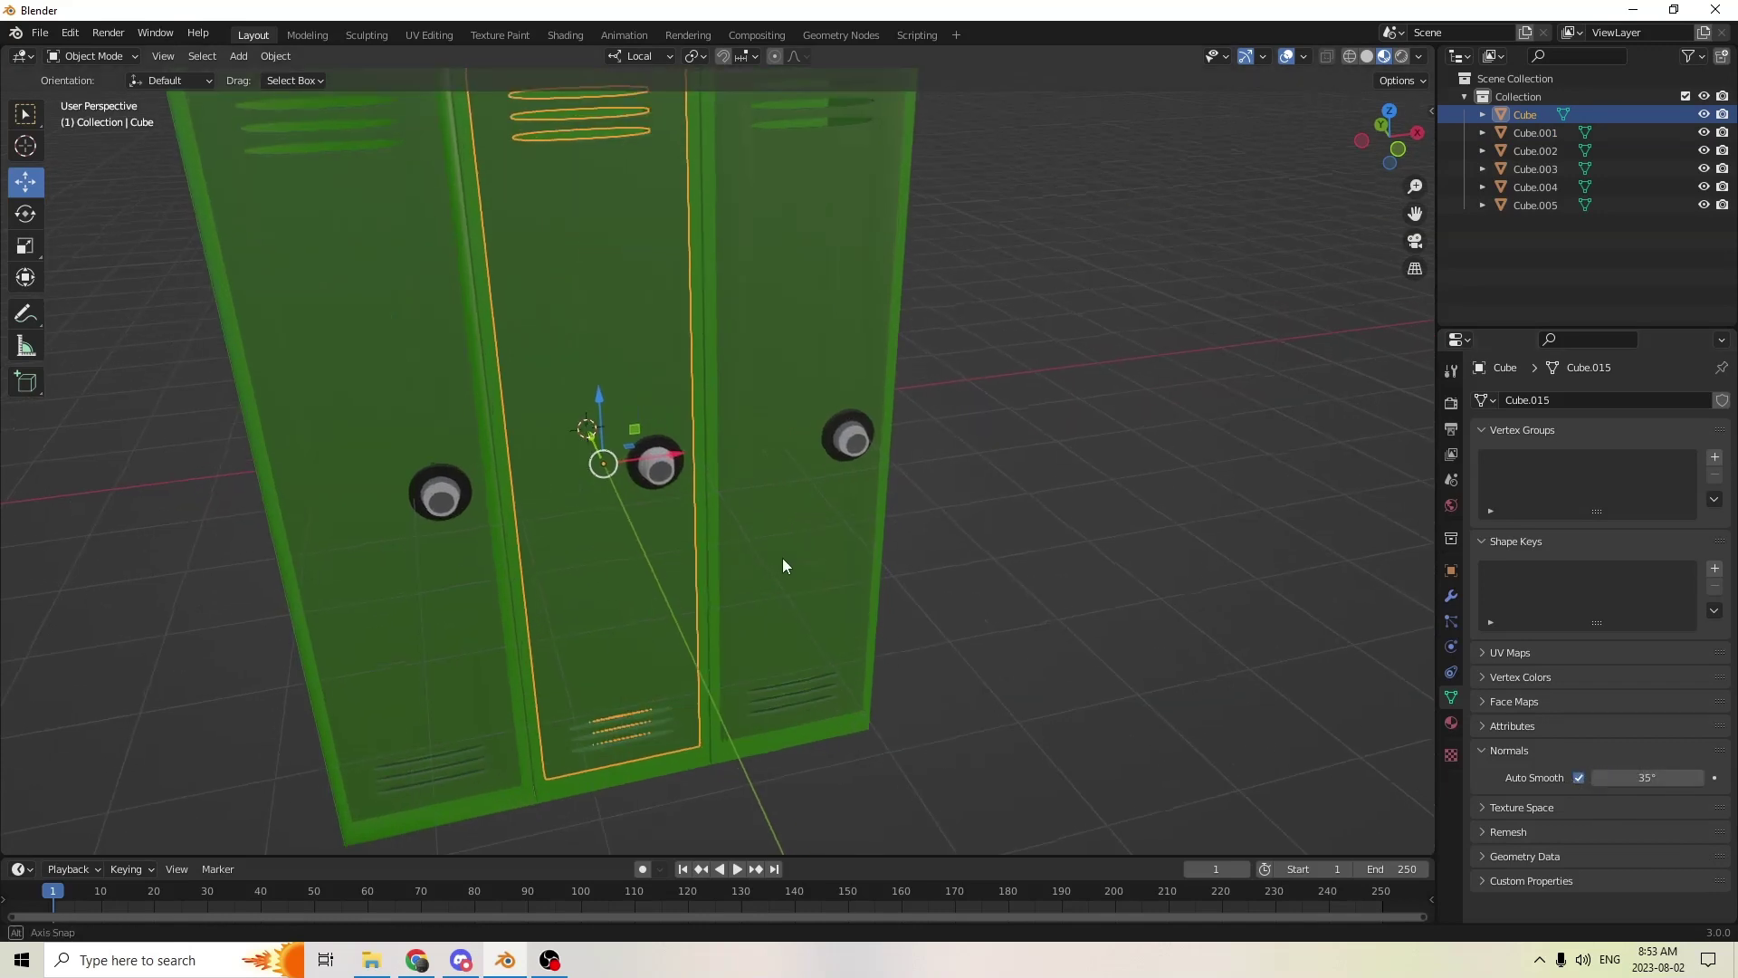
pyautogui.moveTo(783, 566); pyautogui.dragTo(434, 546, button='middle')
pyautogui.click(319, 513)
pyautogui.moveTo(319, 512); pyautogui.dragTo(452, 435, button='middle')
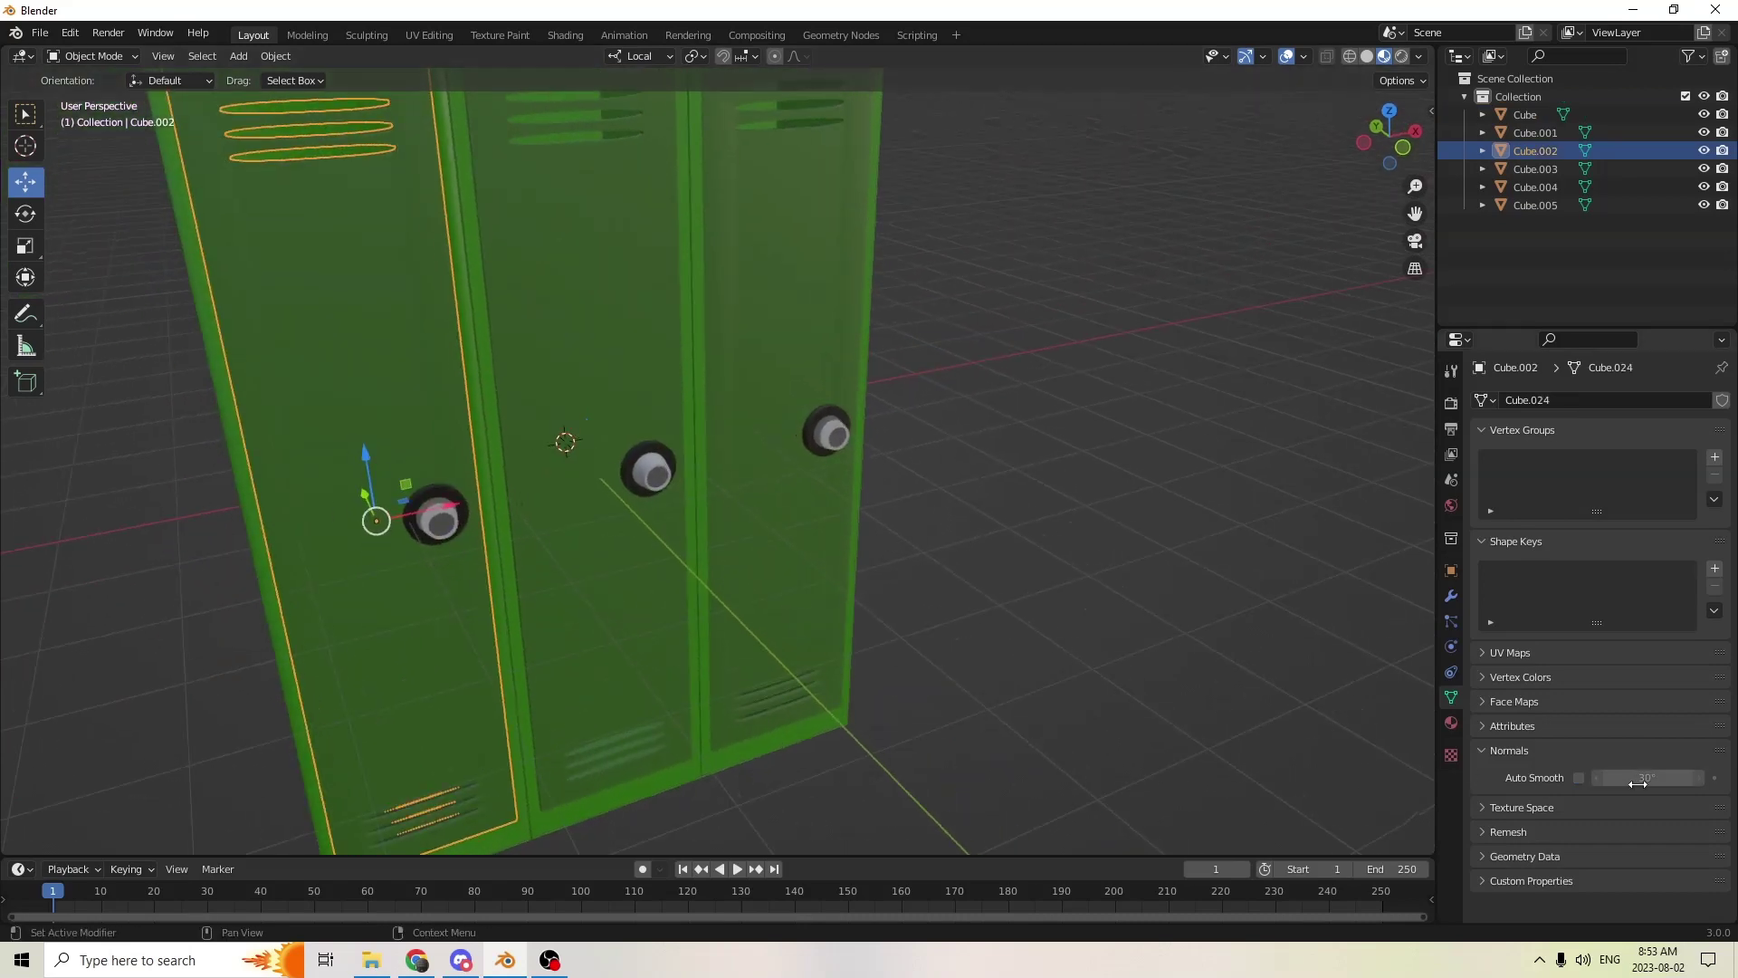
pyautogui.click(1581, 775)
pyautogui.click(1613, 780)
pyautogui.write('35')
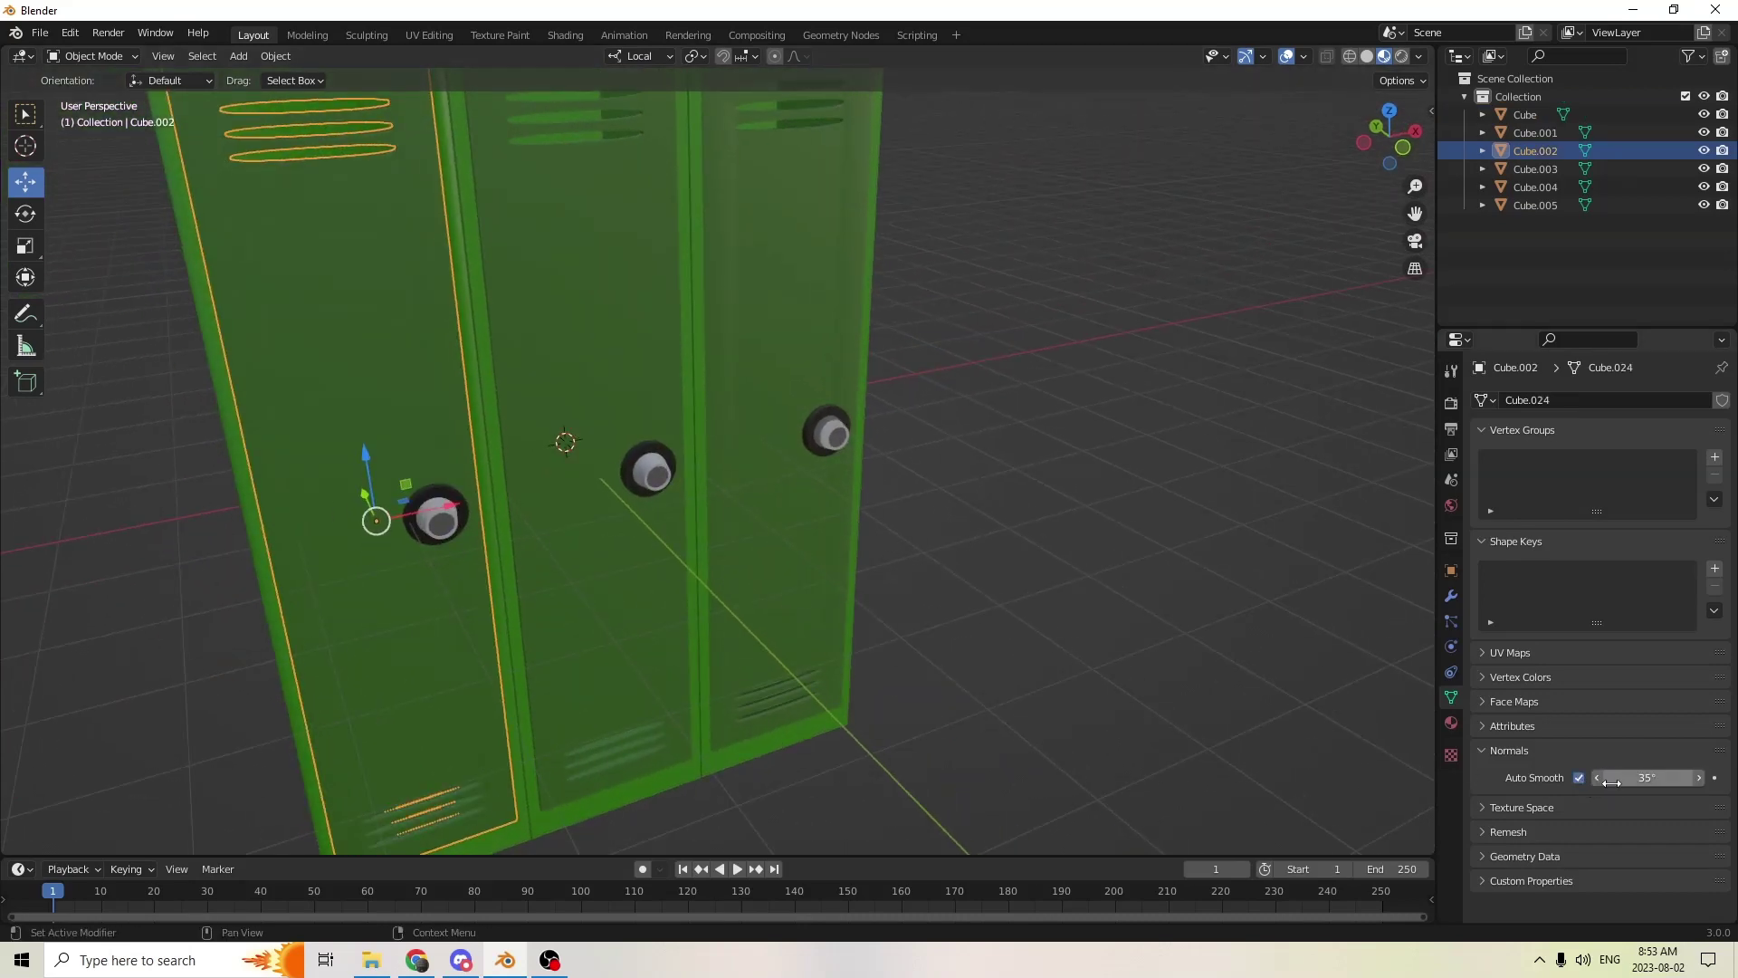
pyautogui.press('Return')
# - Select the left locker body and turn on Auto Smooth at 35° for it
pyautogui.scroll(-2, 1171, 697)
pyautogui.moveTo(1170, 697); pyautogui.dragTo(171, 256, button='middle')
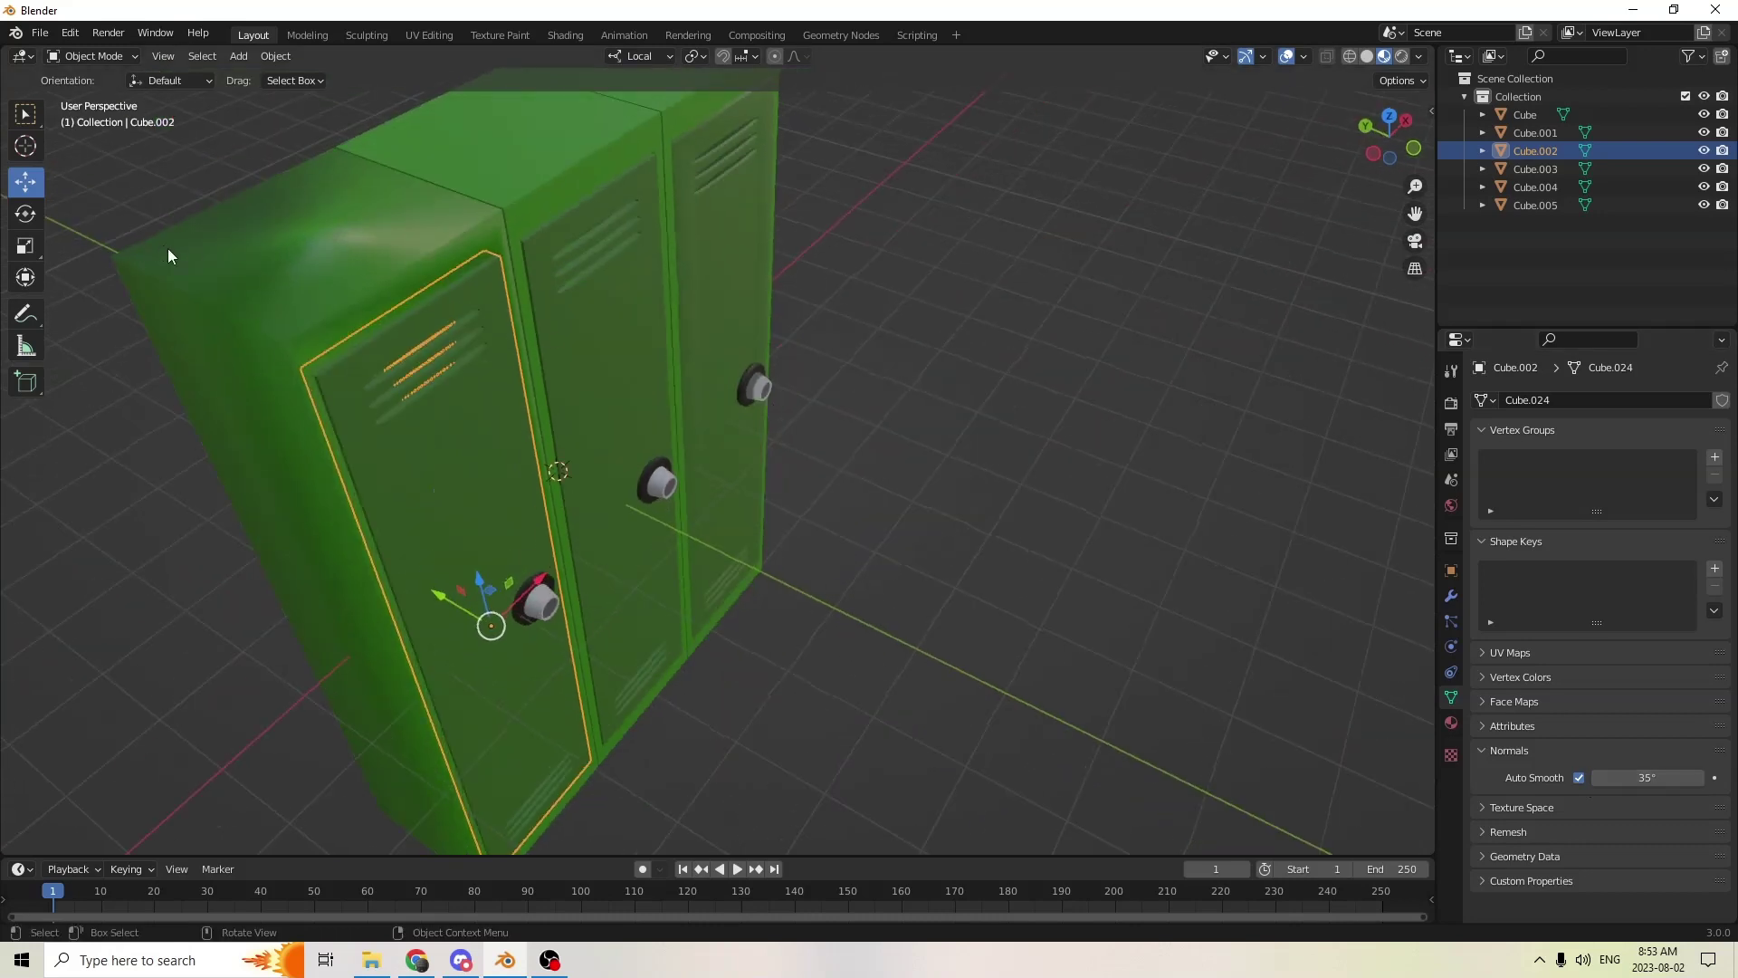
pyautogui.moveTo(589, 368); pyautogui.dragTo(497, 438, button='middle')
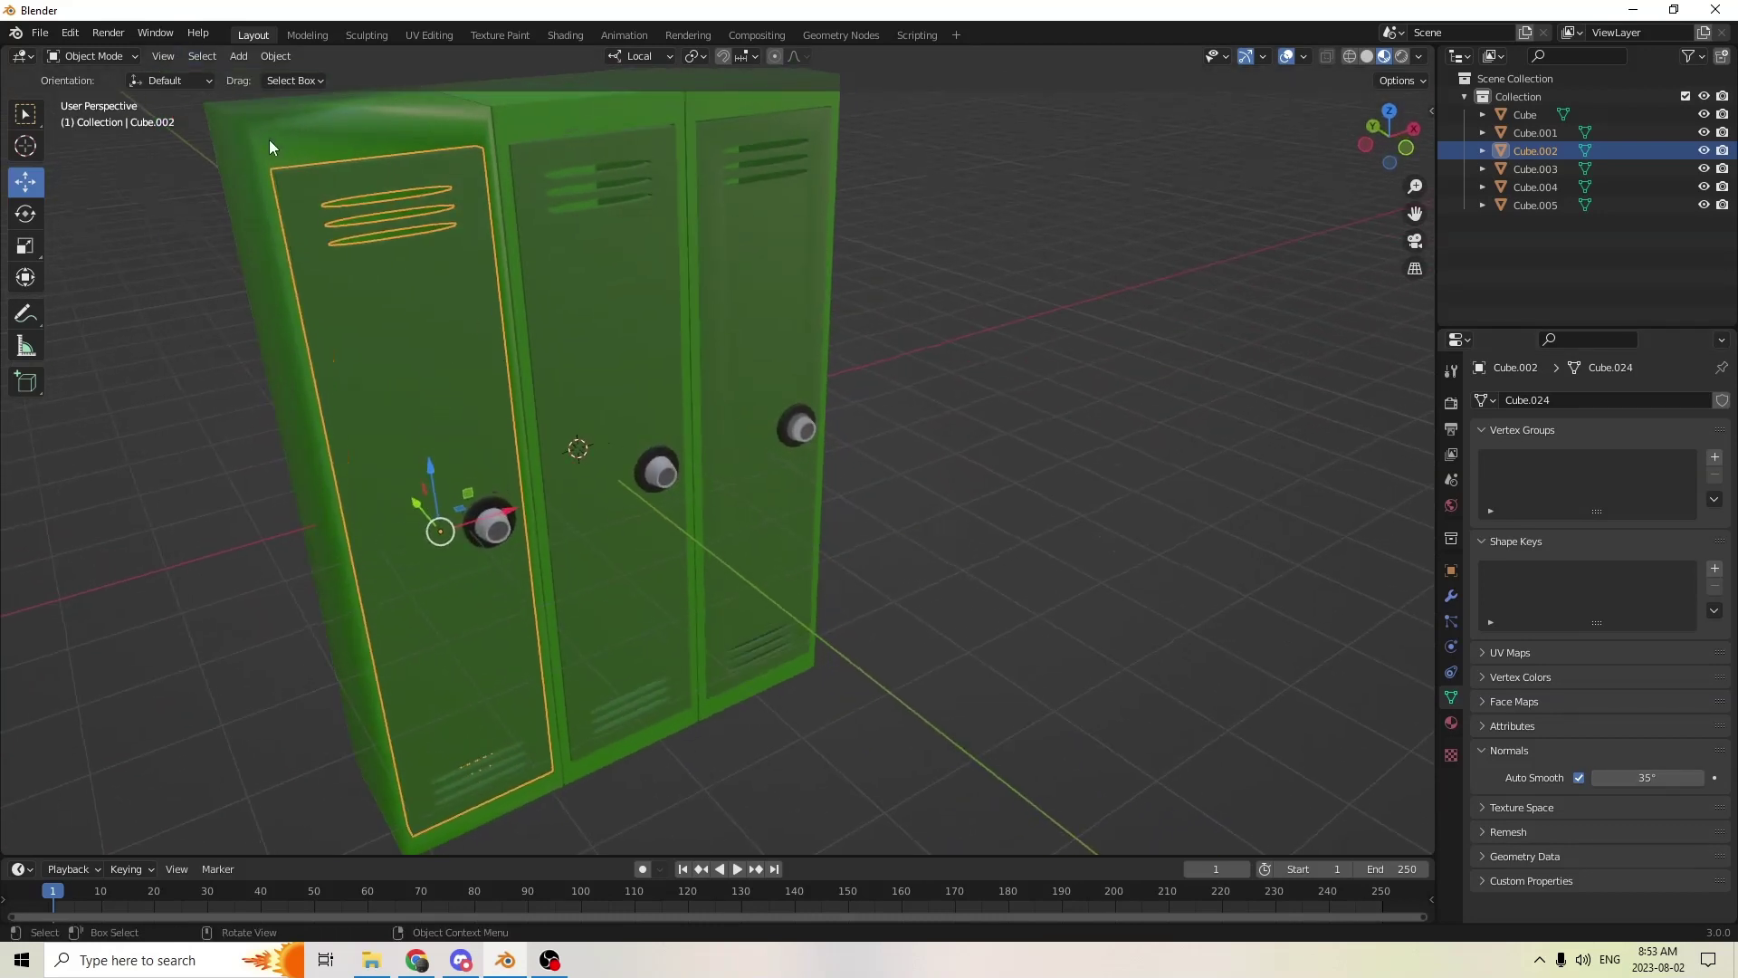
pyautogui.click(321, 155)
pyautogui.click(1586, 777)
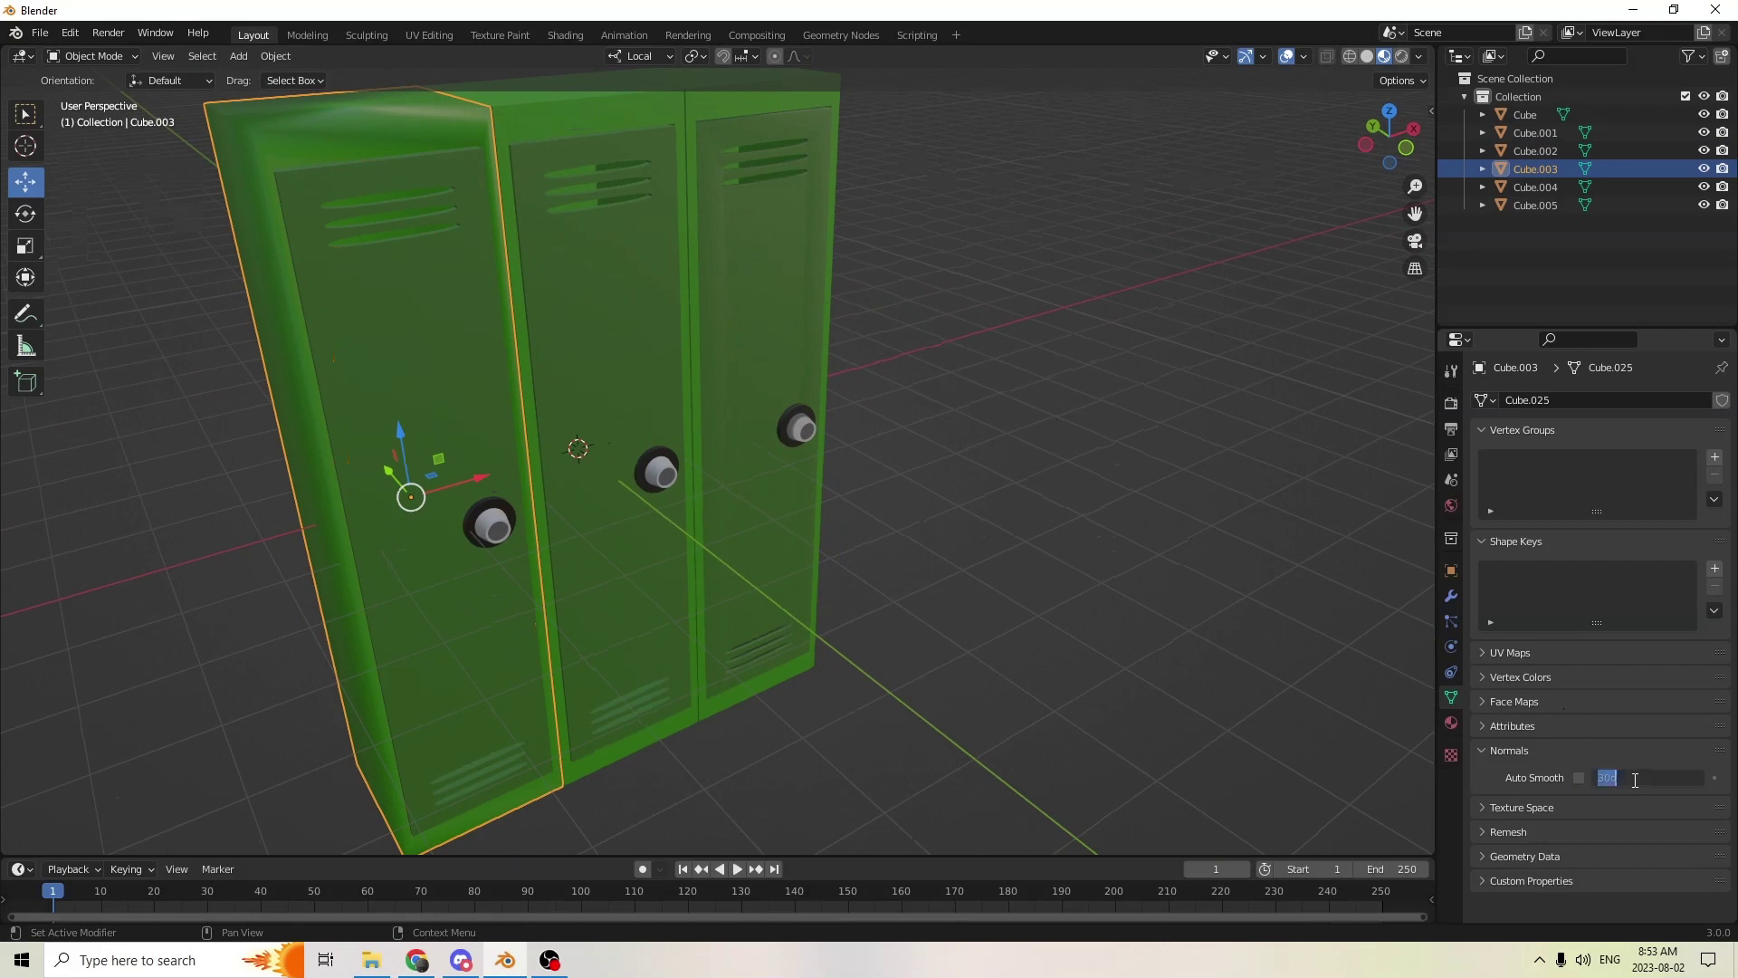
pyautogui.write('35')
pyautogui.press('Return')
pyautogui.click(1579, 778)
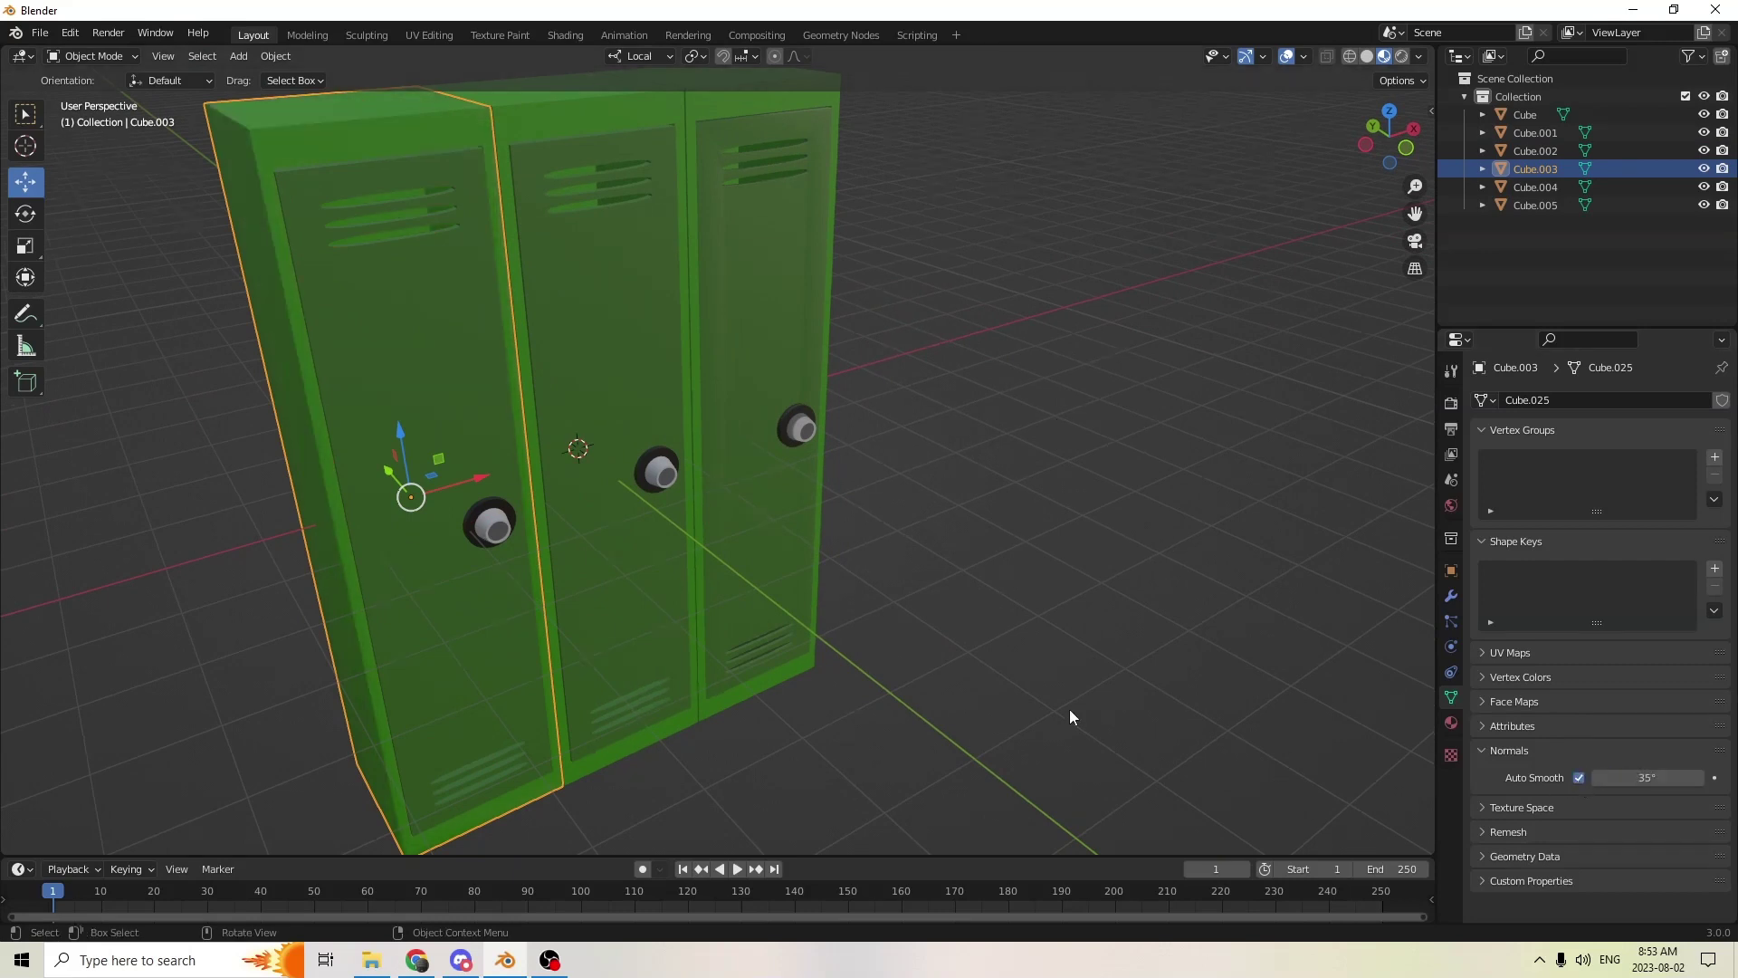
pyautogui.moveTo(1070, 711); pyautogui.dragTo(910, 653, button='middle')
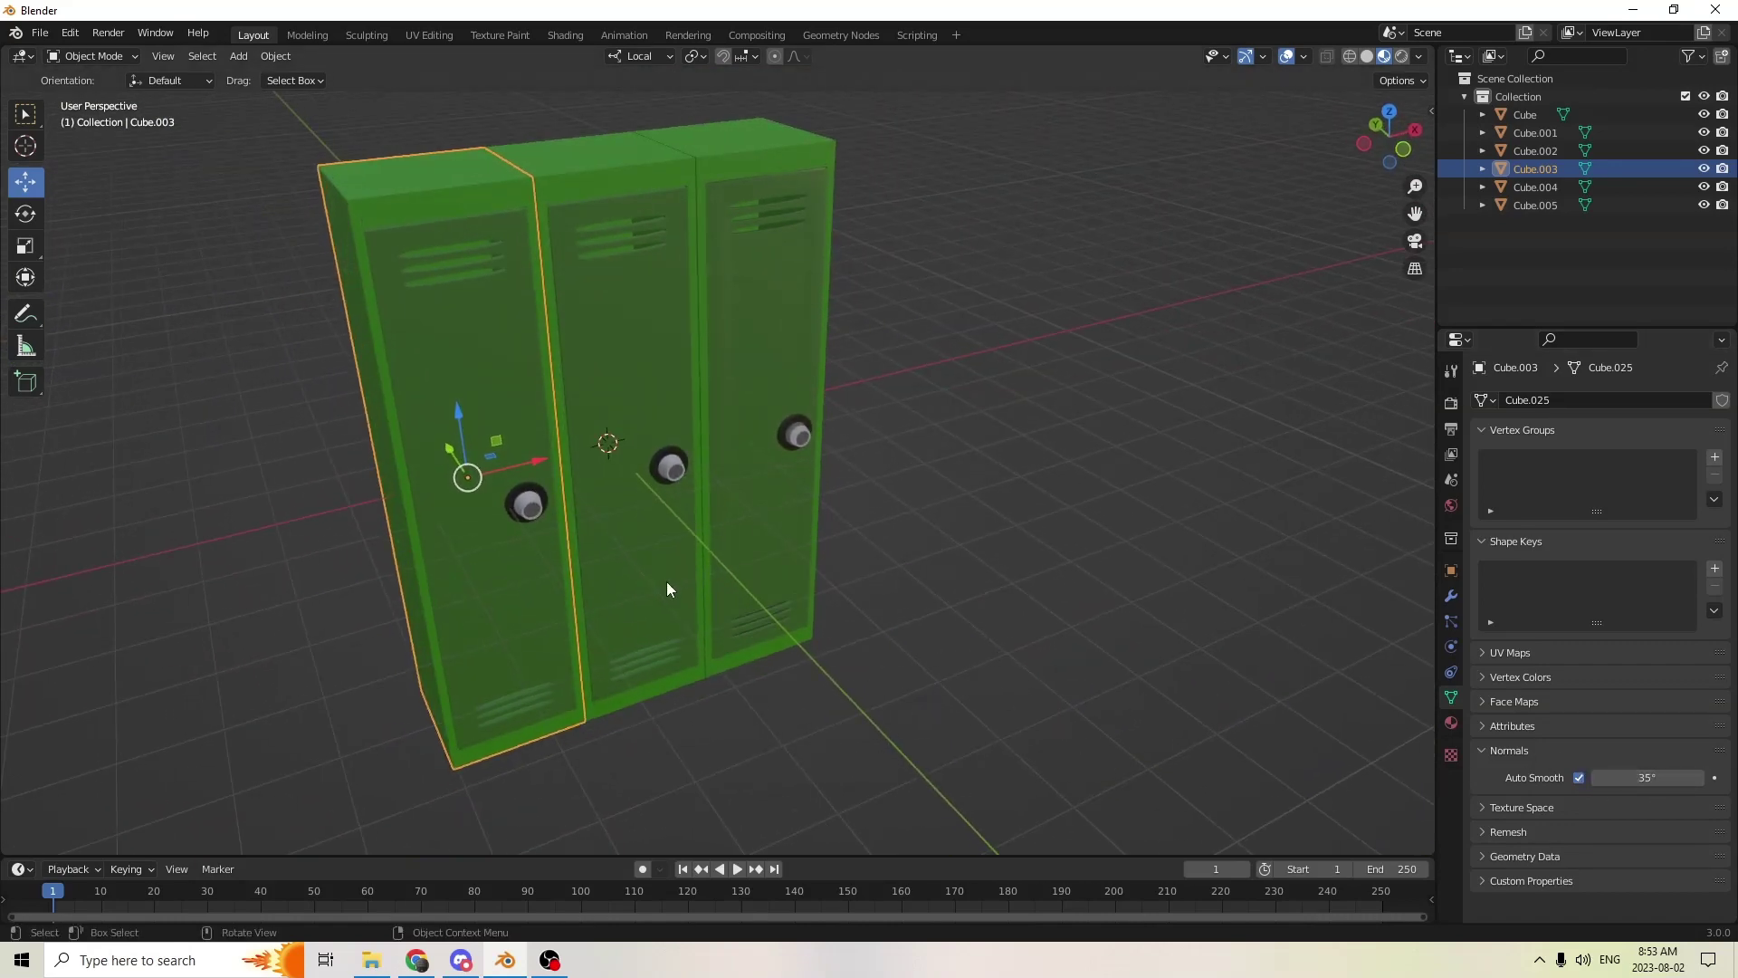
pyautogui.moveTo(667, 585); pyautogui.dragTo(1349, 504, button='middle')
pyautogui.click(1099, 391)
pyautogui.moveTo(1099, 391); pyautogui.dragTo(980, 530, button='middle')
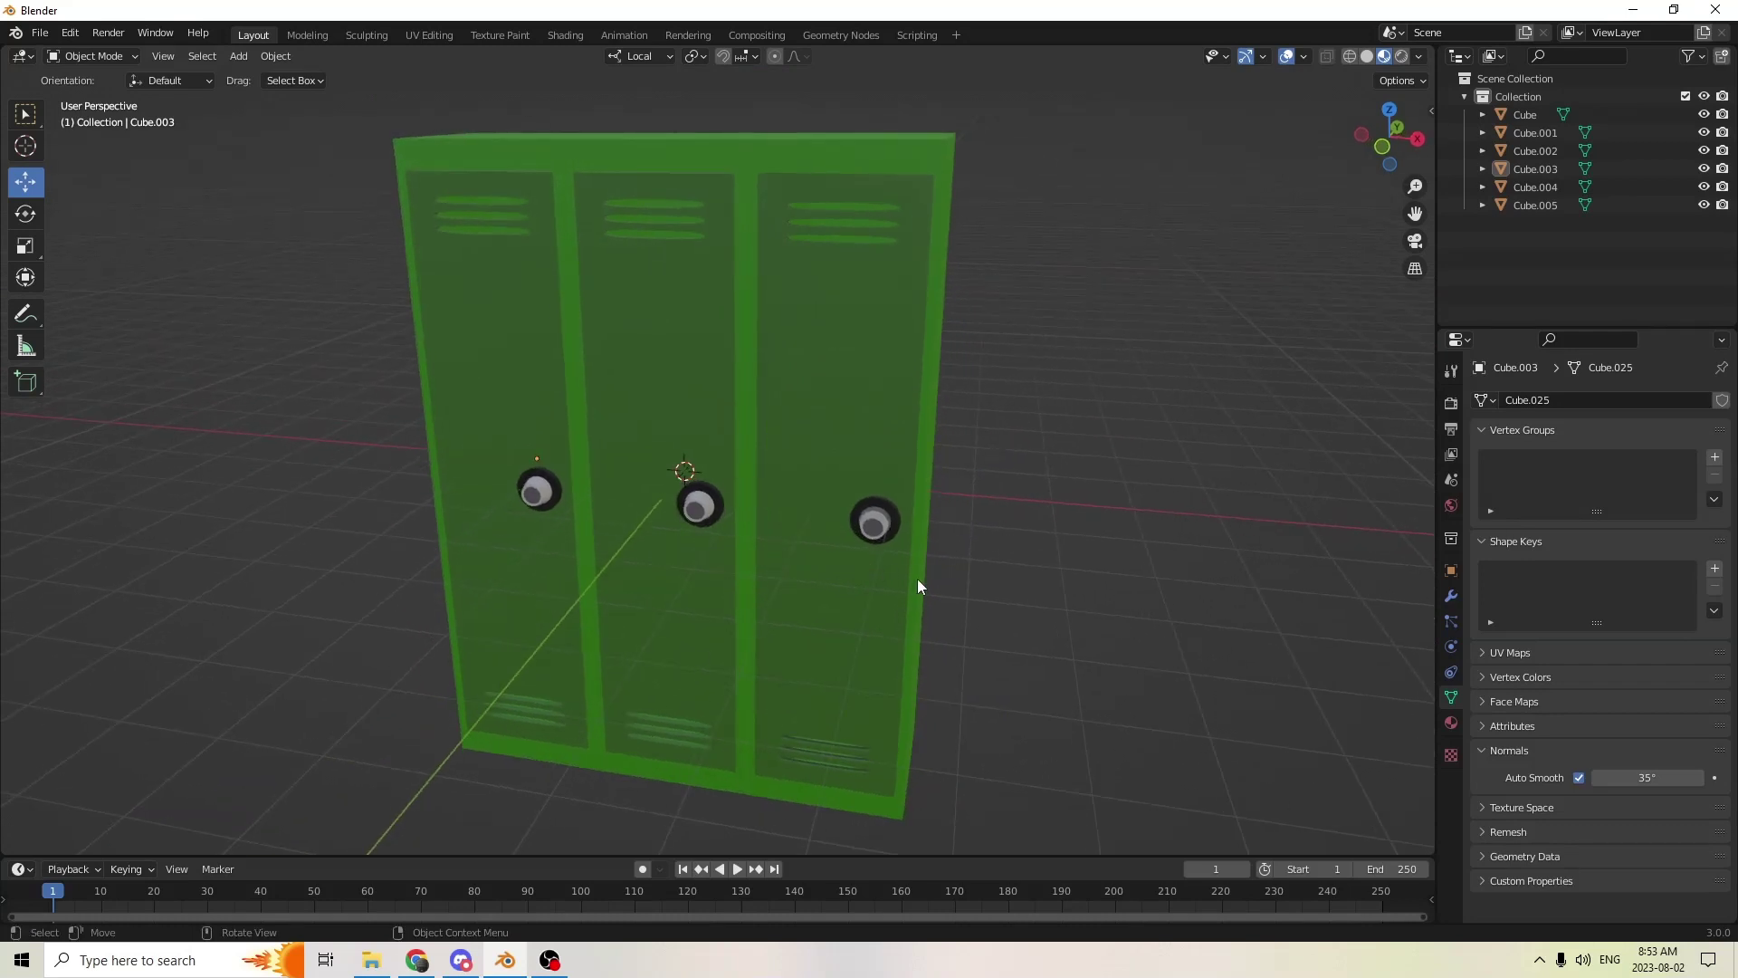
pyautogui.moveTo(916, 587); pyautogui.dragTo(914, 574, button='middle')
pyautogui.click(690, 507)
pyautogui.moveTo(690, 507)
pyautogui.mouseDown(button='middle')
pyautogui.moveTo(748, 526)
pyautogui.moveTo(710, 512)
pyautogui.mouseUp(button='middle')
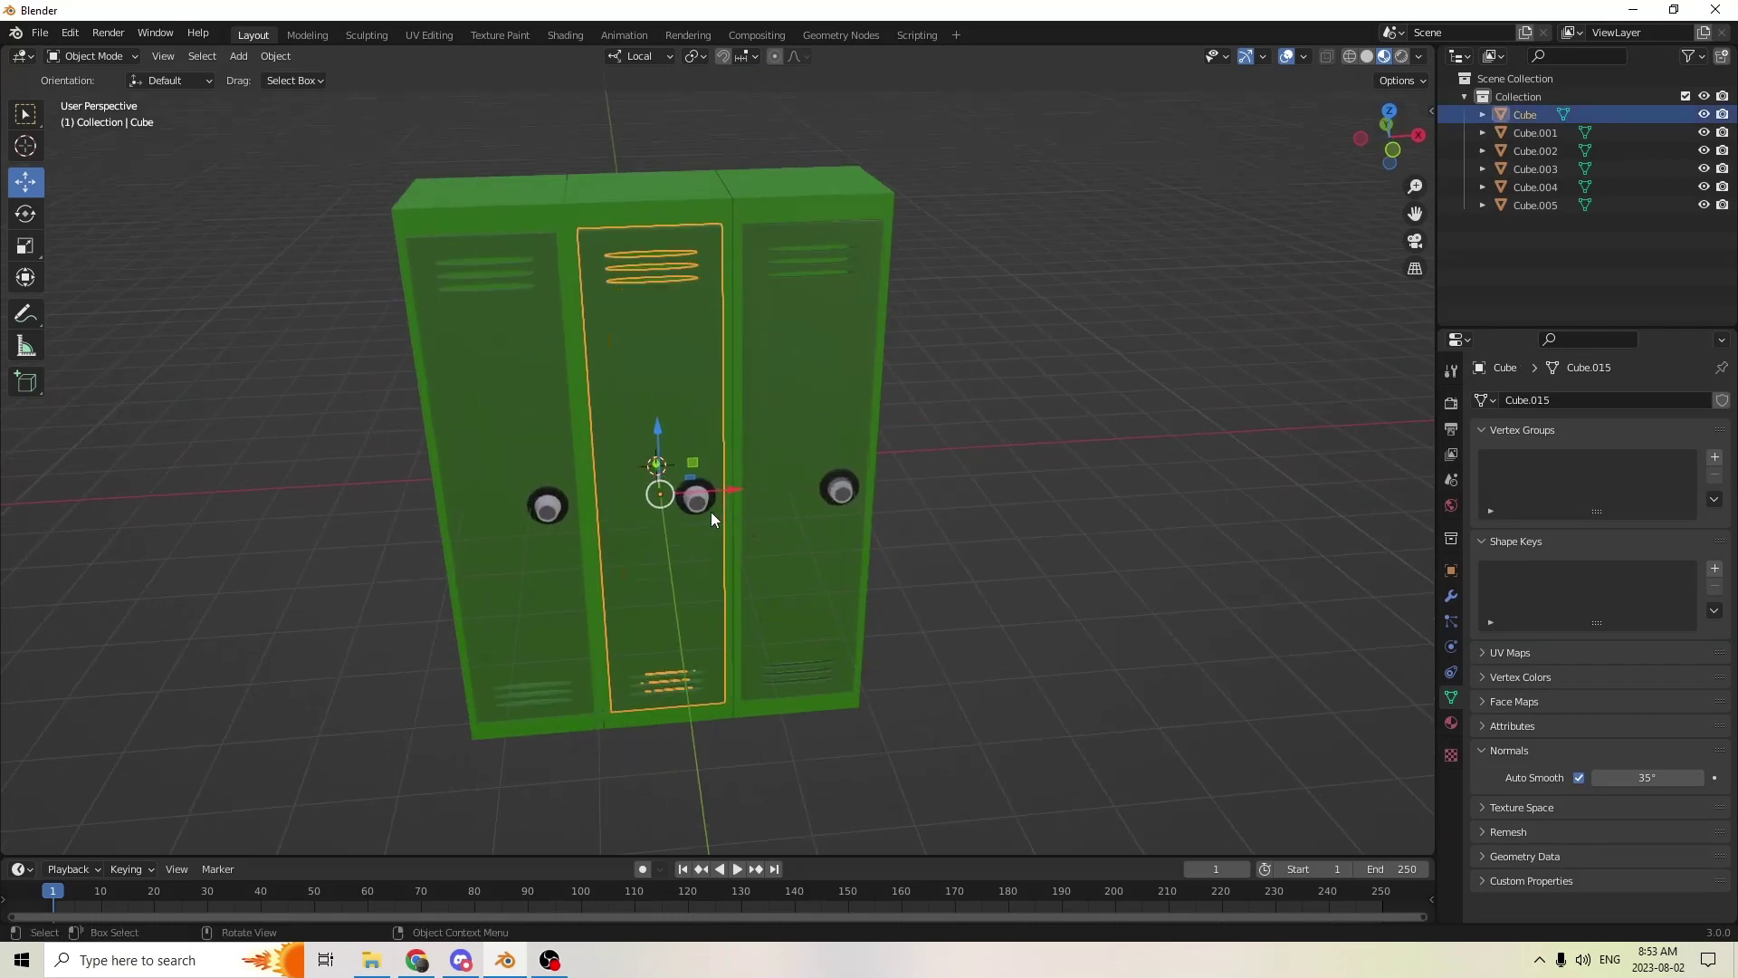
pyautogui.moveTo(583, 508); pyautogui.dragTo(704, 513, button='middle')
pyautogui.scroll(-2, 587, 473)
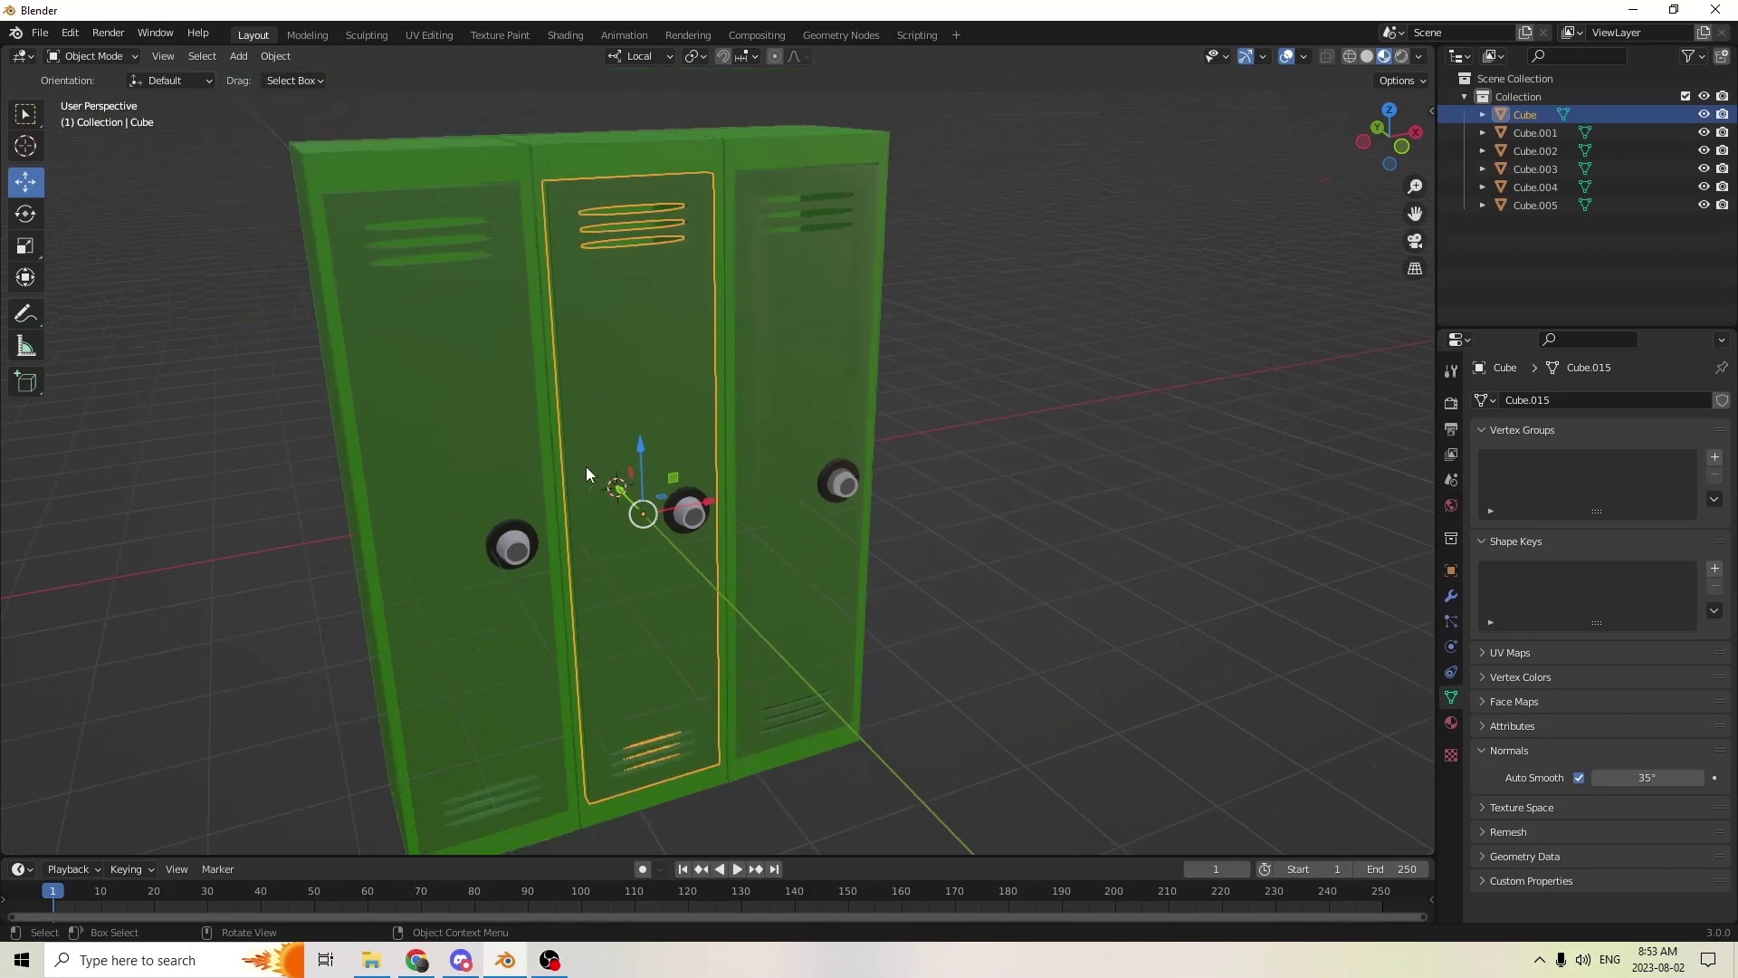